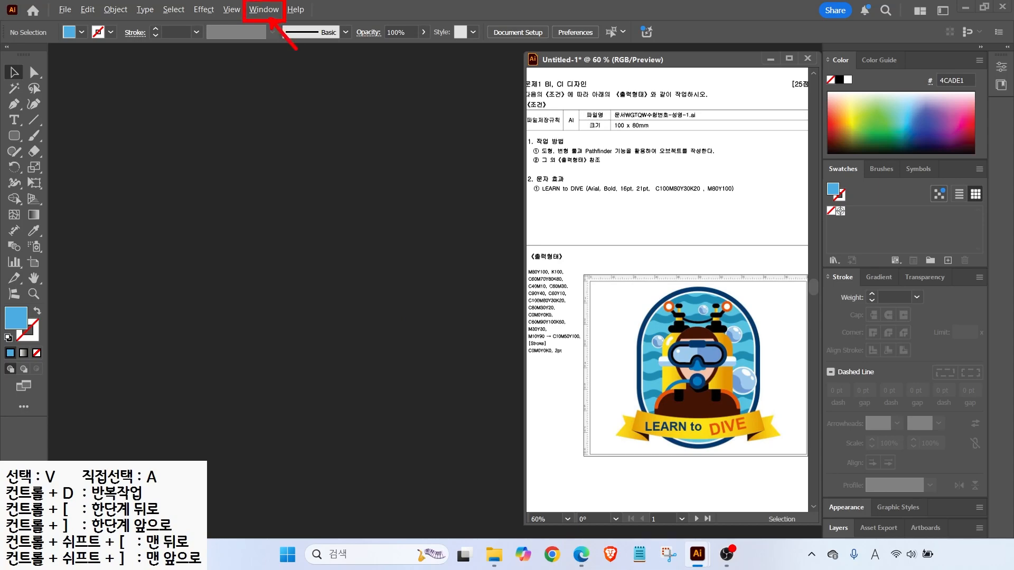
# Reset the Essentials Classic workspace to its default panel layout with the diver badge still showing
pyautogui.click(264, 10)
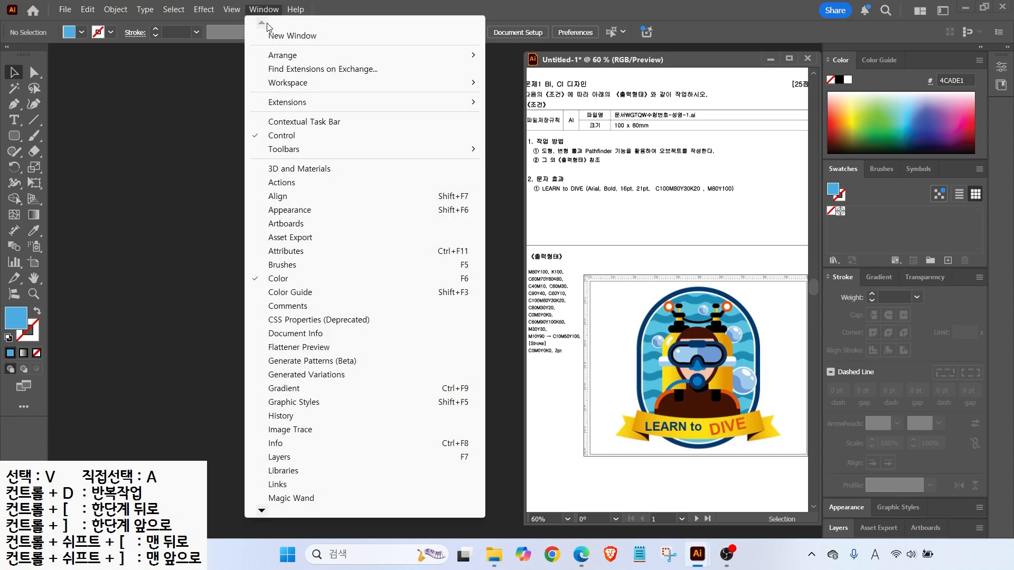
pyautogui.moveTo(290, 85)
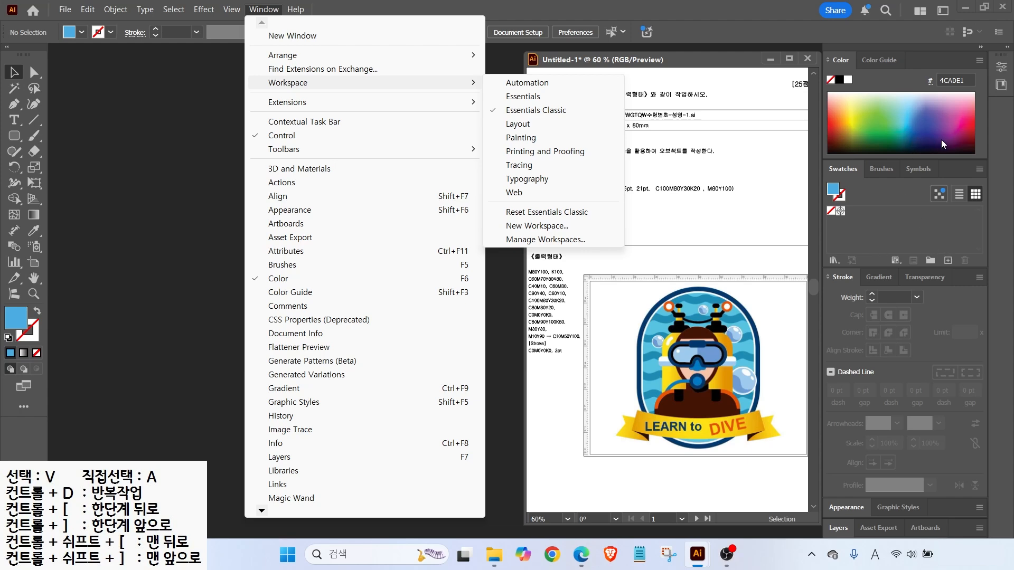
pyautogui.hotkey('ctrl', '2')
pyautogui.moveTo(96, 14)
pyautogui.mouseDown()
pyautogui.moveTo(436, 18)
pyautogui.moveTo(538, 38)
pyautogui.mouseUp()
pyautogui.moveTo(3, 68); pyautogui.dragTo(55, 297)
pyautogui.moveTo(807, 49)
pyautogui.mouseDown()
pyautogui.moveTo(913, 299)
pyautogui.moveTo(981, 514)
pyautogui.moveTo(968, 511)
pyautogui.mouseUp()
pyautogui.press('Escape')
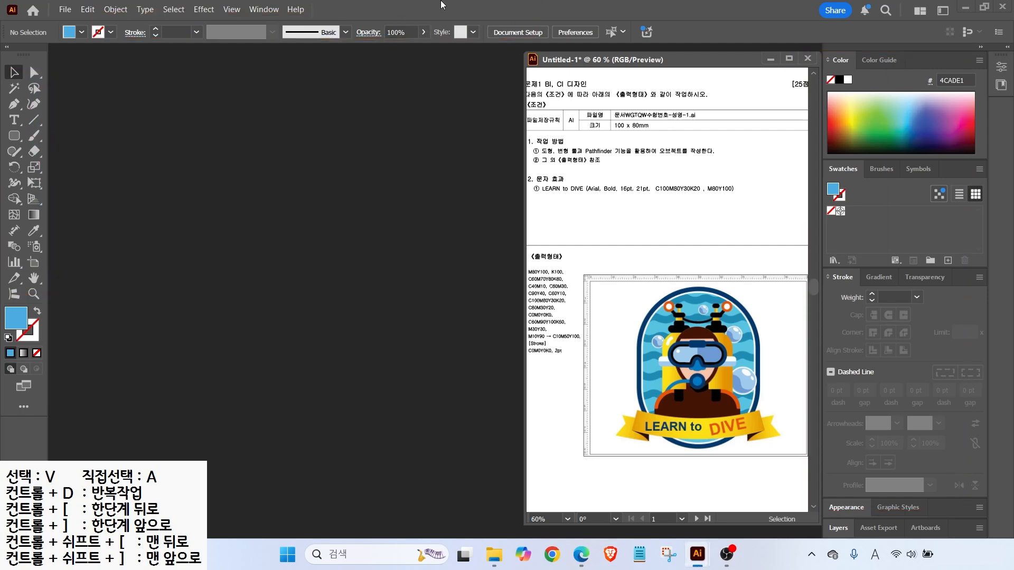
pyautogui.click(263, 10)
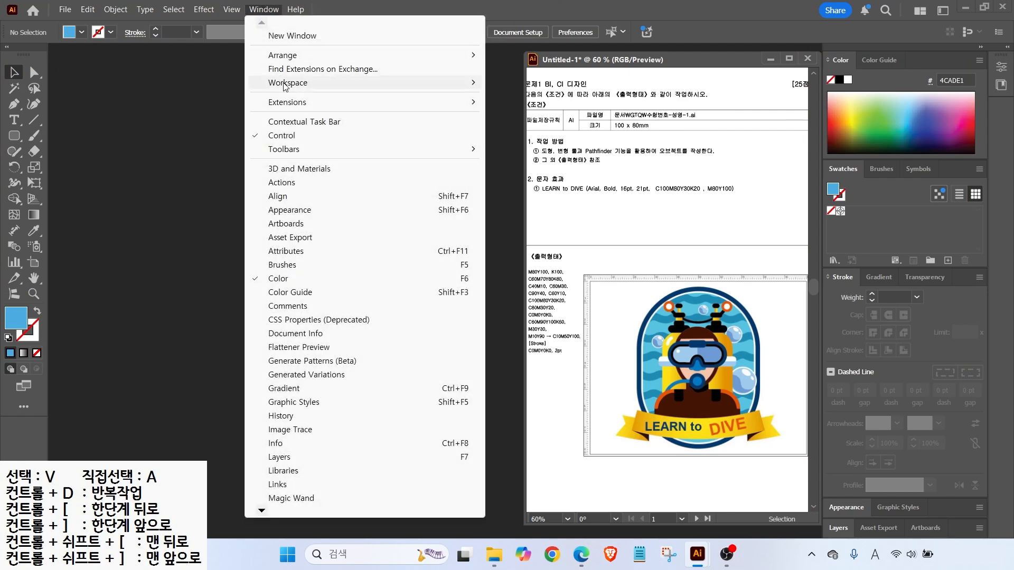
pyautogui.moveTo(285, 86)
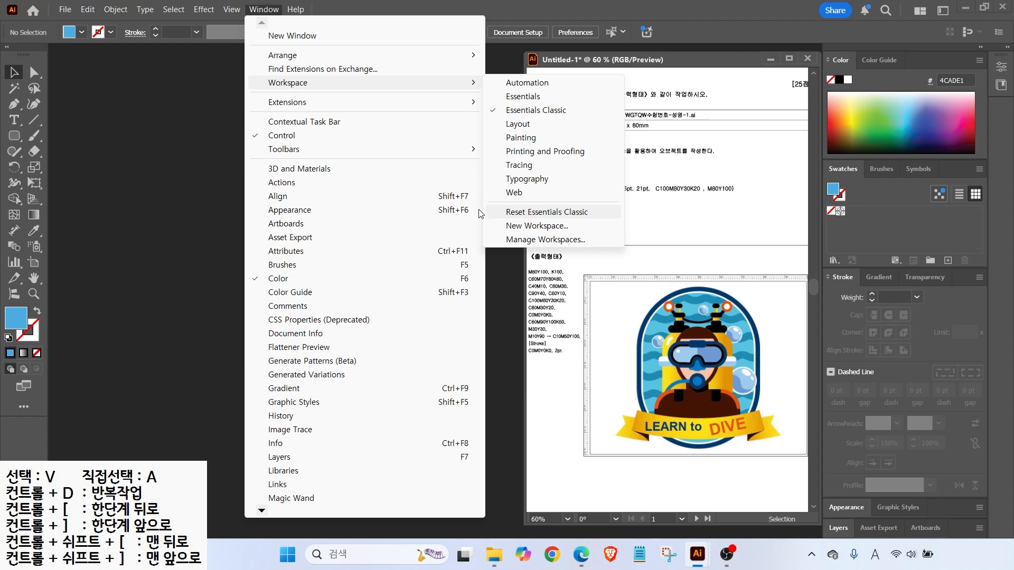
pyautogui.click(526, 213)
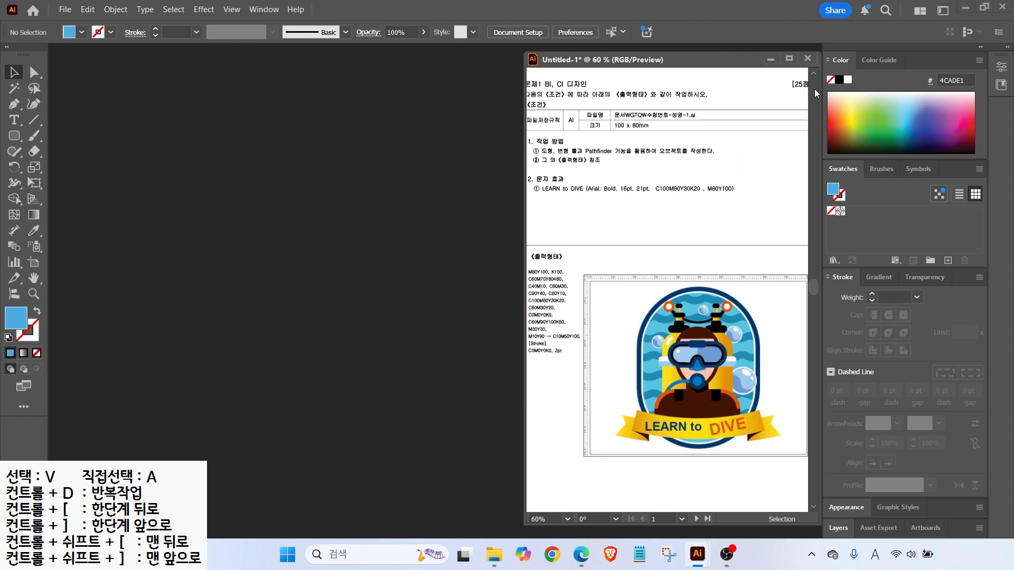
pyautogui.click(980, 47)
pyautogui.click(1007, 47)
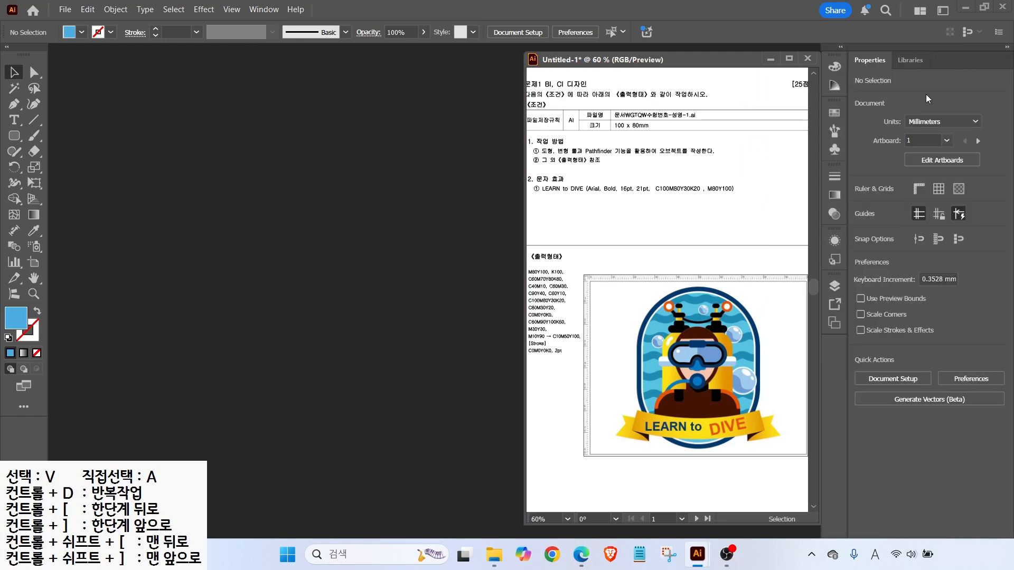
pyautogui.click(840, 47)
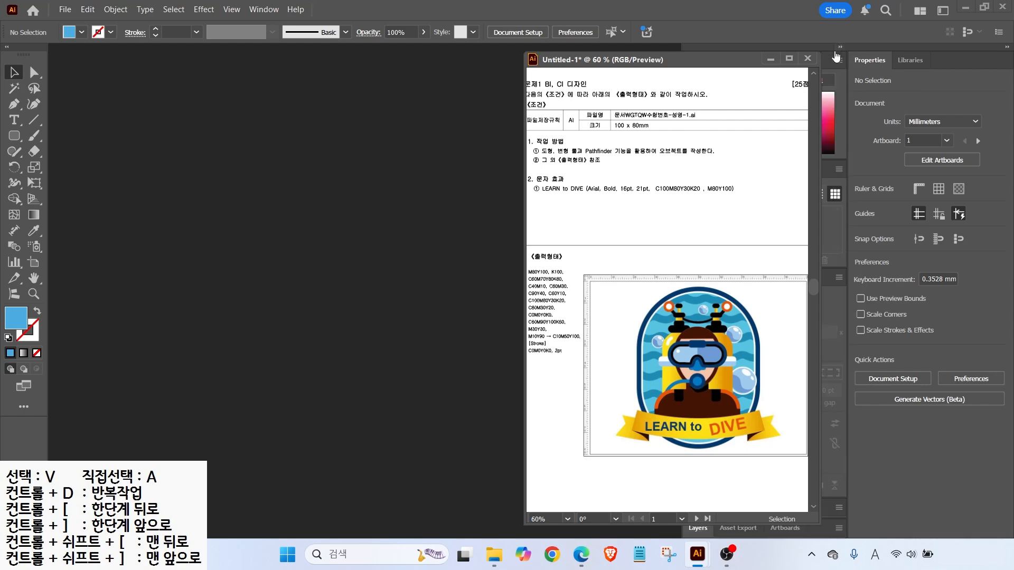
pyautogui.moveTo(693, 66)
pyautogui.mouseDown()
pyautogui.moveTo(508, 62)
pyautogui.moveTo(544, 65)
pyautogui.mouseUp()
pyautogui.moveTo(848, 59); pyautogui.dragTo(1006, 453)
pyautogui.moveTo(678, 50)
pyautogui.mouseDown()
pyautogui.moveTo(766, 385)
pyautogui.moveTo(844, 522)
pyautogui.mouseUp()
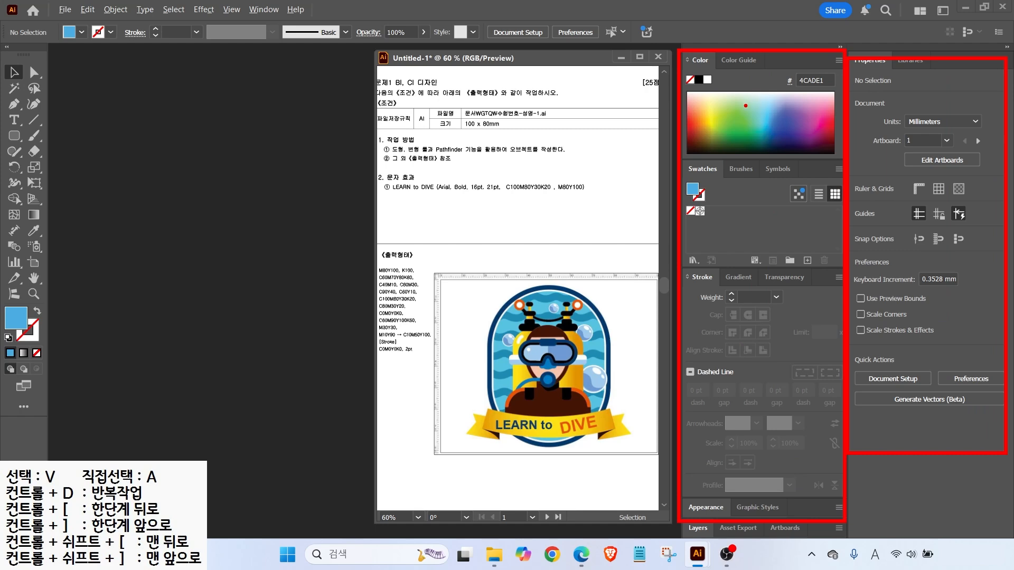
pyautogui.press('Escape')
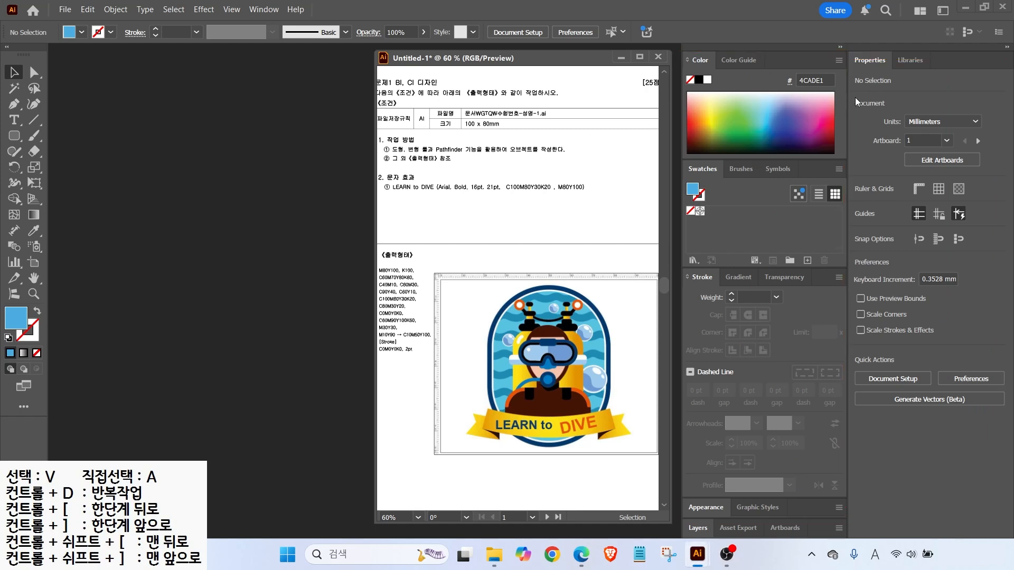
pyautogui.click(1007, 47)
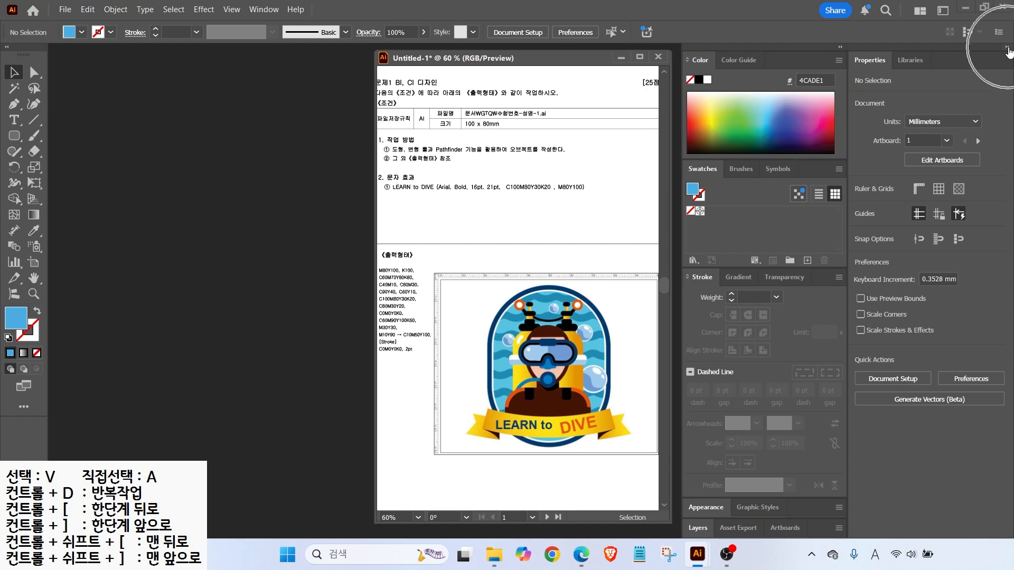
pyautogui.moveTo(600, 66); pyautogui.dragTo(751, 65)
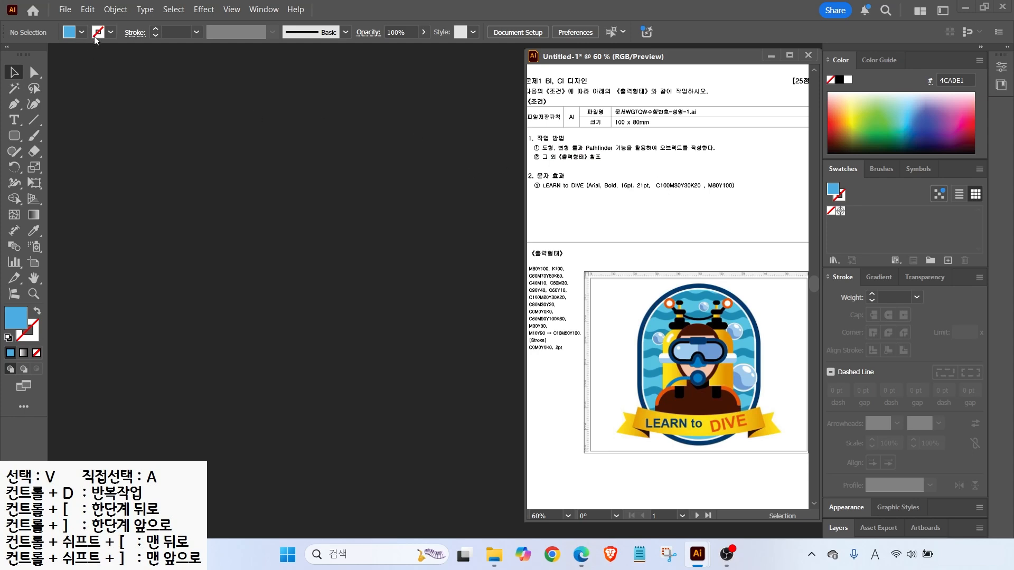
# Open Preferences on the Smart Guides page and move the dialog aside to reveal the artwork
pyautogui.moveTo(75, 2)
pyautogui.mouseDown()
pyautogui.moveTo(106, 21)
pyautogui.moveTo(129, 68)
pyautogui.mouseUp()
pyautogui.press('Escape')
pyautogui.click(88, 7)
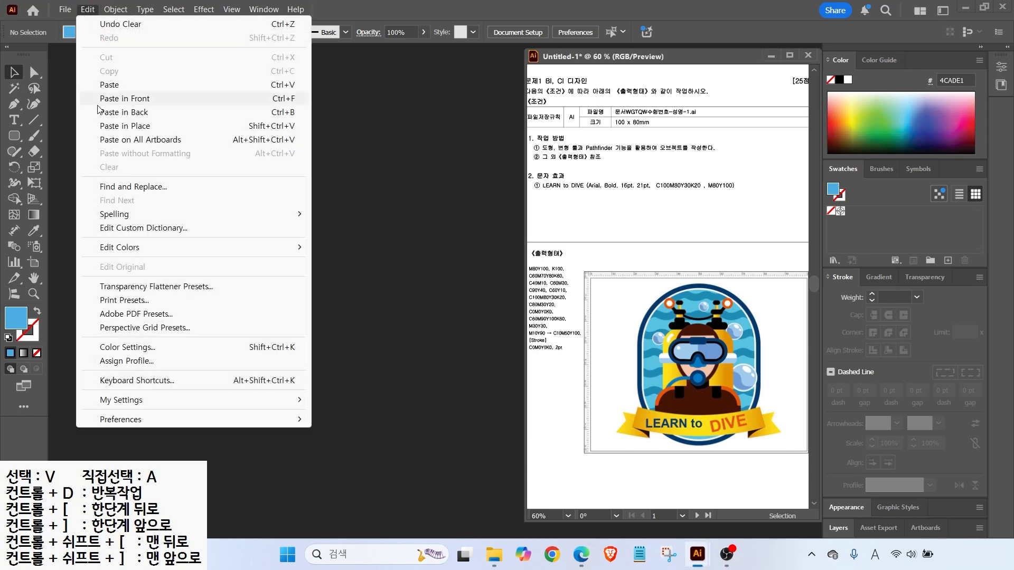
pyautogui.moveTo(130, 420)
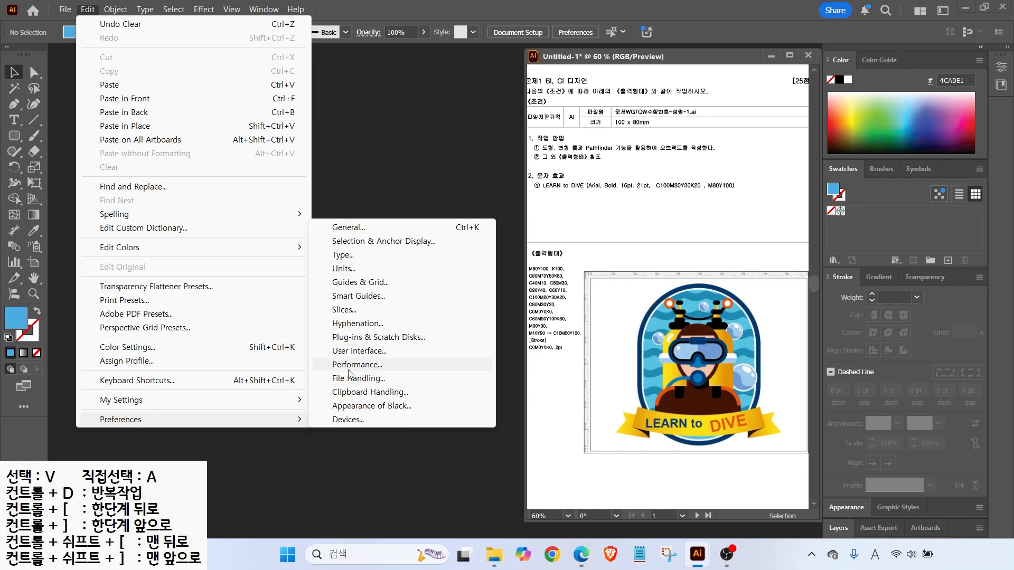
pyautogui.click(346, 297)
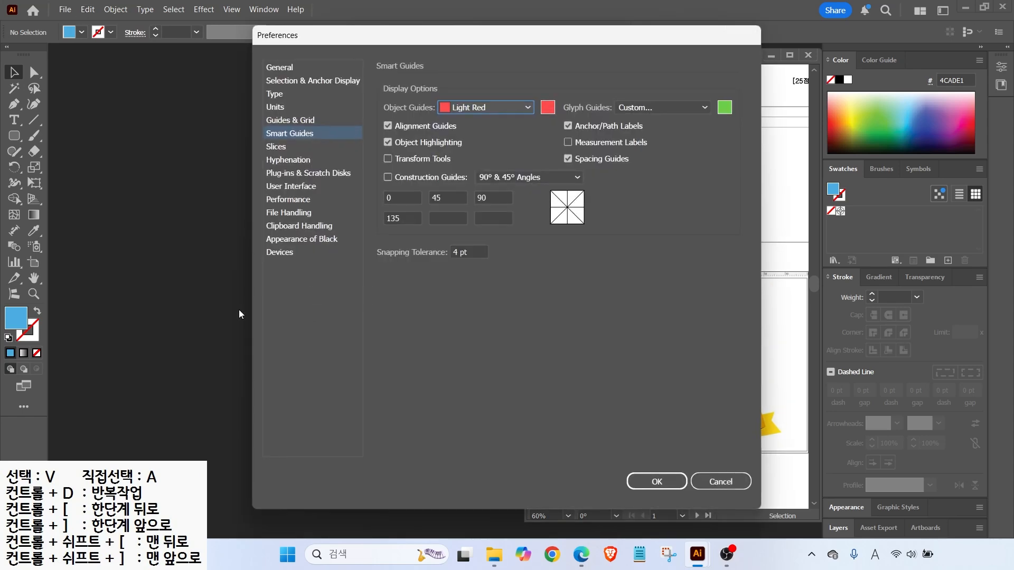
pyautogui.moveTo(442, 39); pyautogui.dragTo(264, 52)
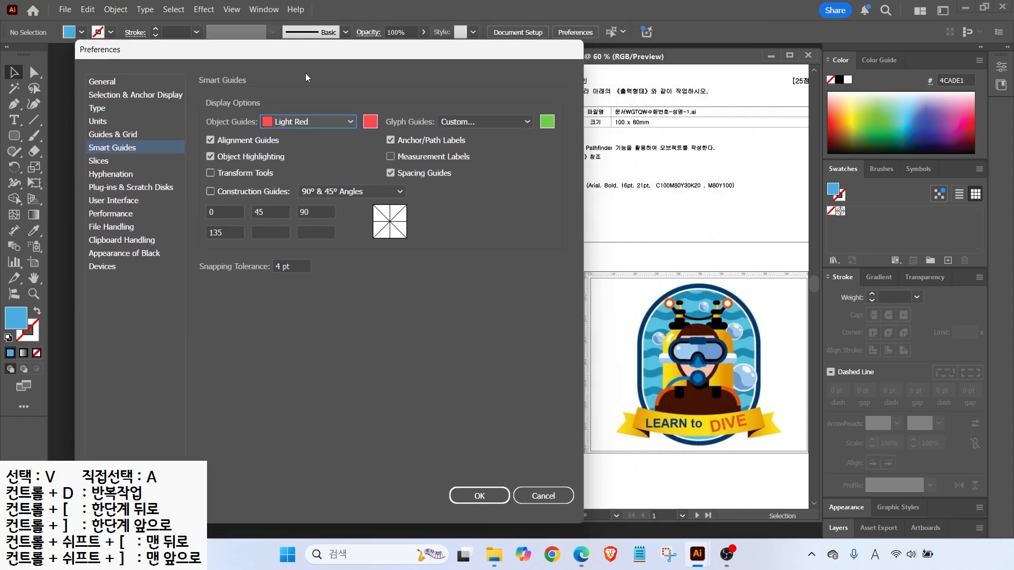
# Browse the General, Selection & Anchor Display, Type, Units and Guides & Grid preference pages
pyautogui.click(102, 83)
pyautogui.click(105, 96)
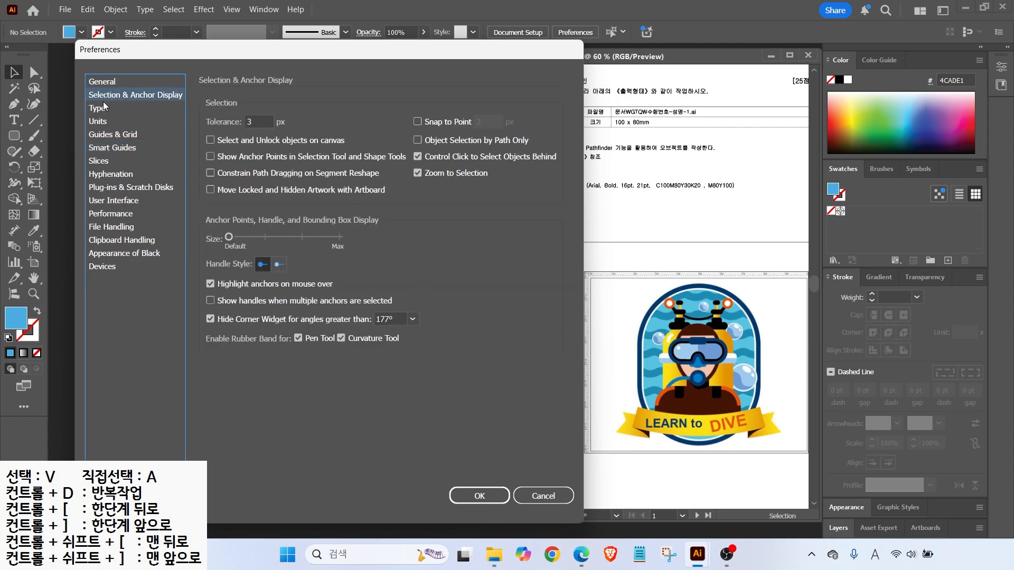
pyautogui.click(104, 110)
pyautogui.click(103, 124)
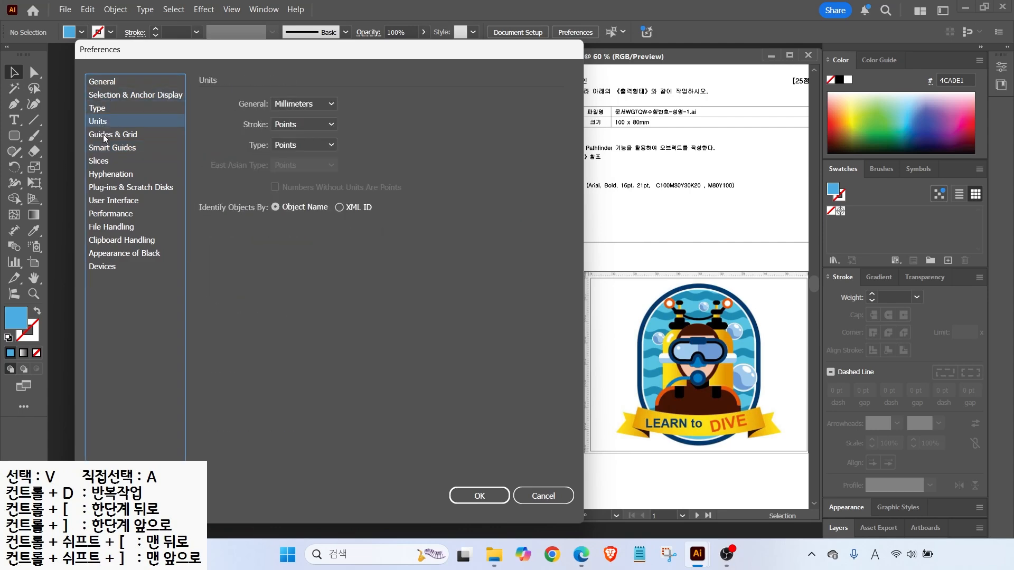
pyautogui.click(105, 135)
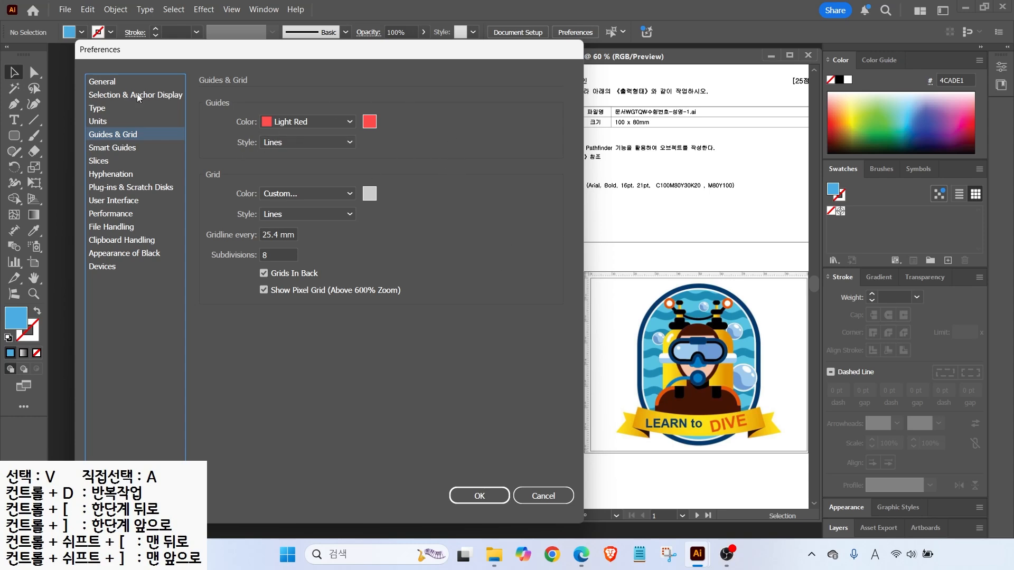
# Revisit Selection & Anchor Display, Type and Units, then settle on Guides & Grid with Light Red guides
pyautogui.click(110, 98)
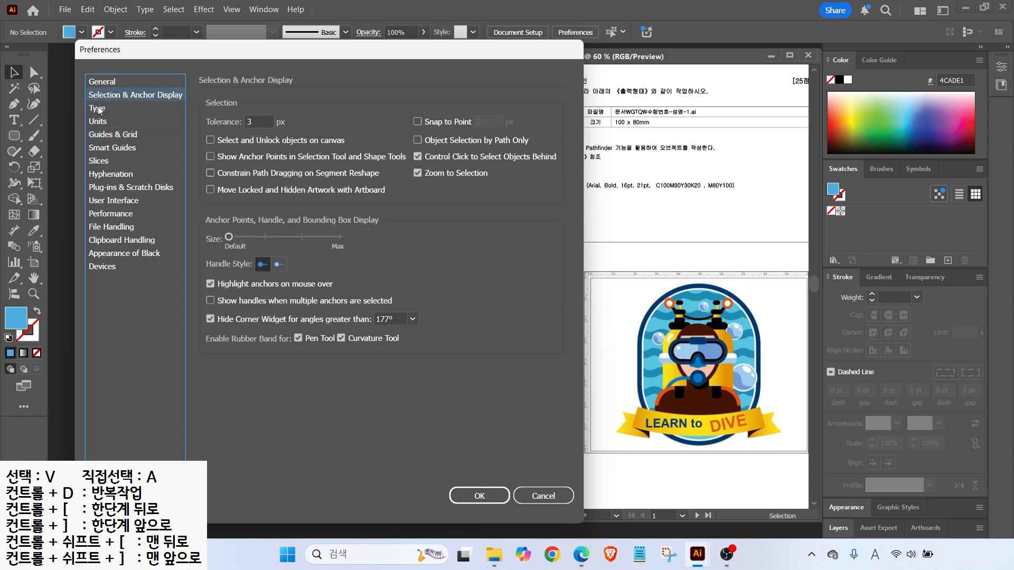
pyautogui.click(103, 109)
pyautogui.click(103, 122)
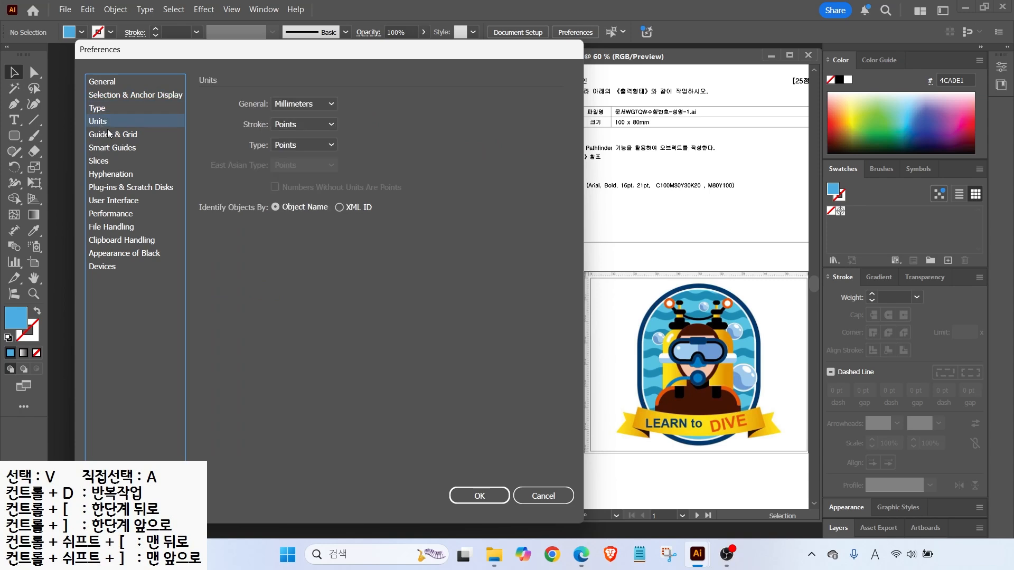
pyautogui.press('alt')
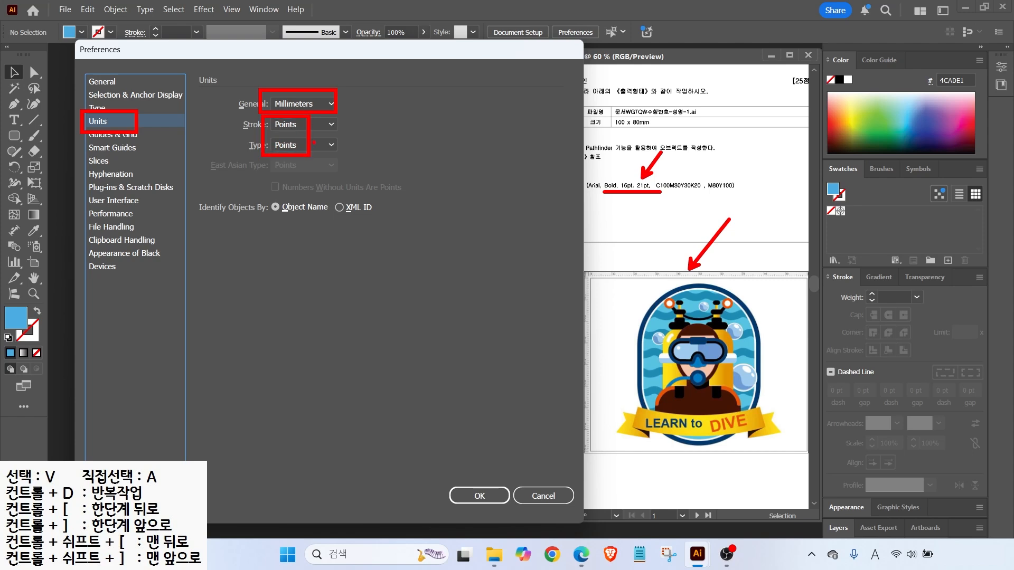
pyautogui.click(107, 139)
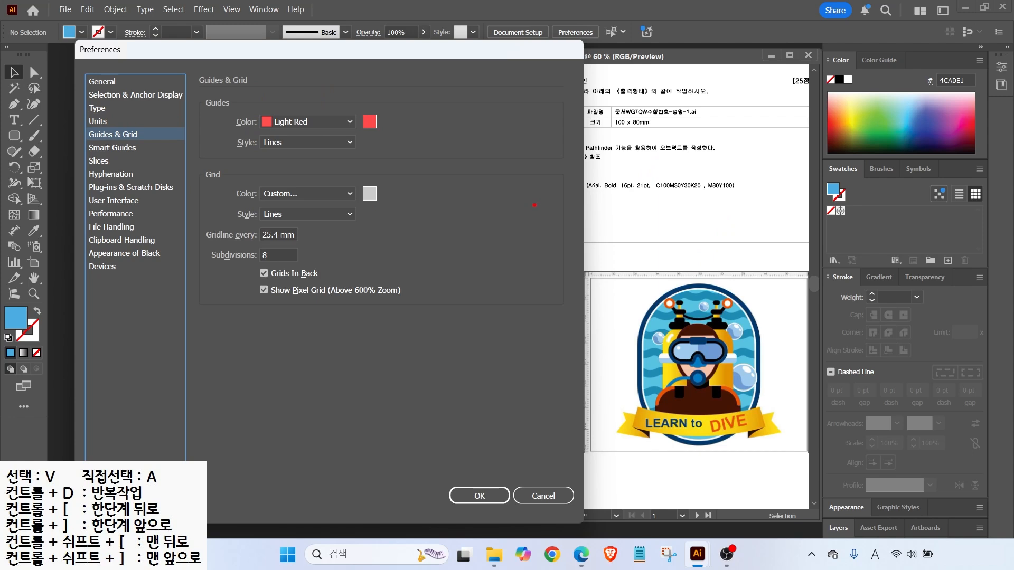
pyautogui.moveTo(637, 367)
pyautogui.mouseDown()
pyautogui.moveTo(648, 166)
pyautogui.moveTo(636, 167)
pyautogui.mouseUp()
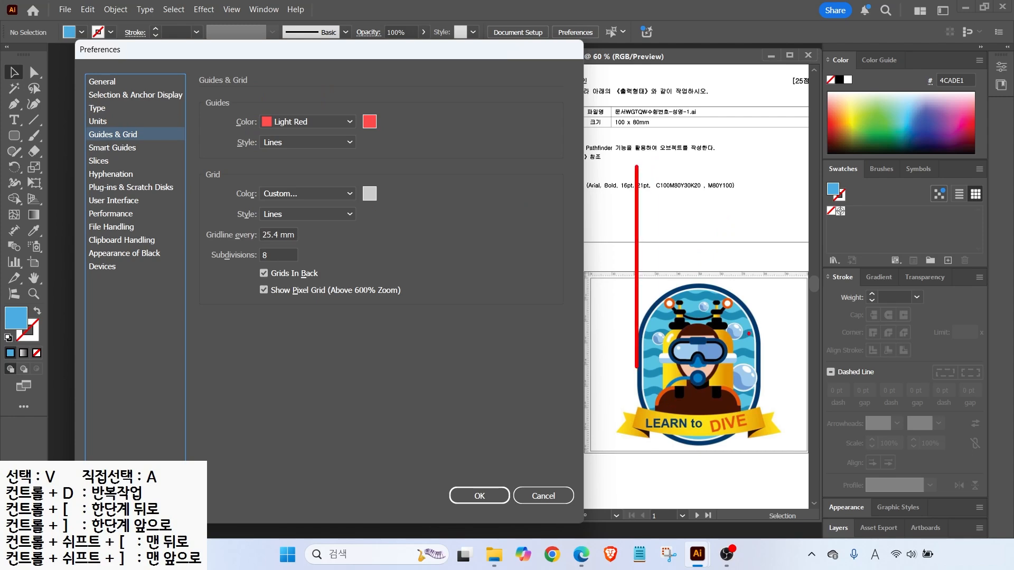
pyautogui.moveTo(759, 367); pyautogui.dragTo(756, 210)
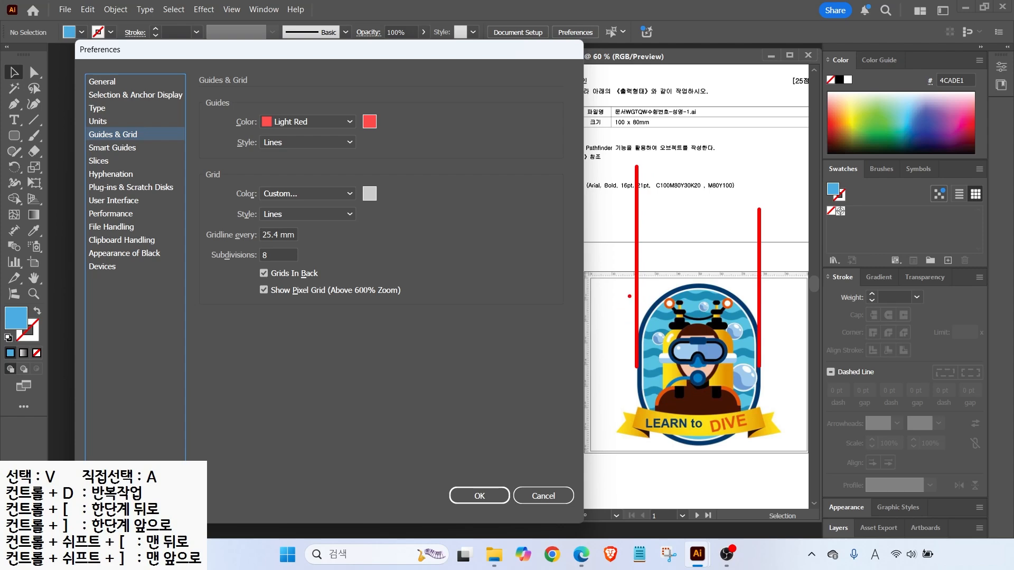
pyautogui.moveTo(233, 102); pyautogui.dragTo(386, 135)
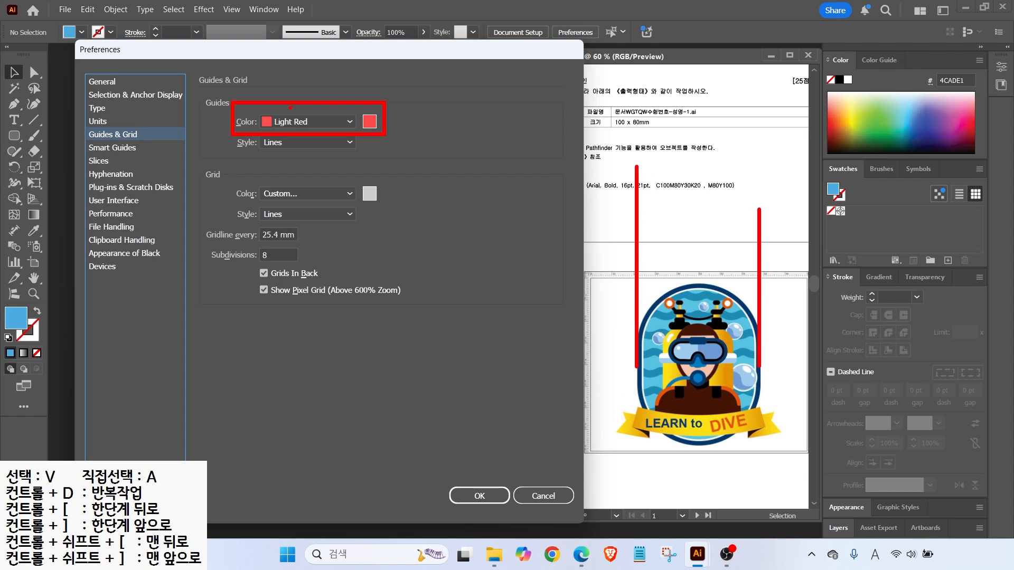
# Review the Smart Guides preferences page
pyautogui.click(106, 148)
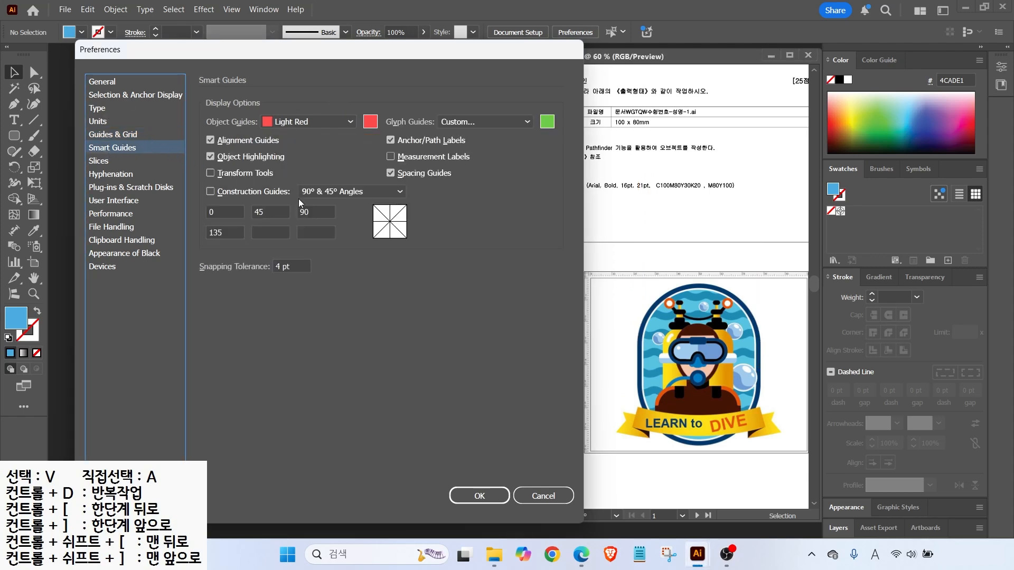
pyautogui.moveTo(643, 372)
pyautogui.mouseDown()
pyautogui.moveTo(664, 378)
pyautogui.moveTo(660, 348)
pyautogui.moveTo(666, 381)
pyautogui.moveTo(647, 365)
pyautogui.moveTo(653, 387)
pyautogui.moveTo(644, 397)
pyautogui.mouseUp()
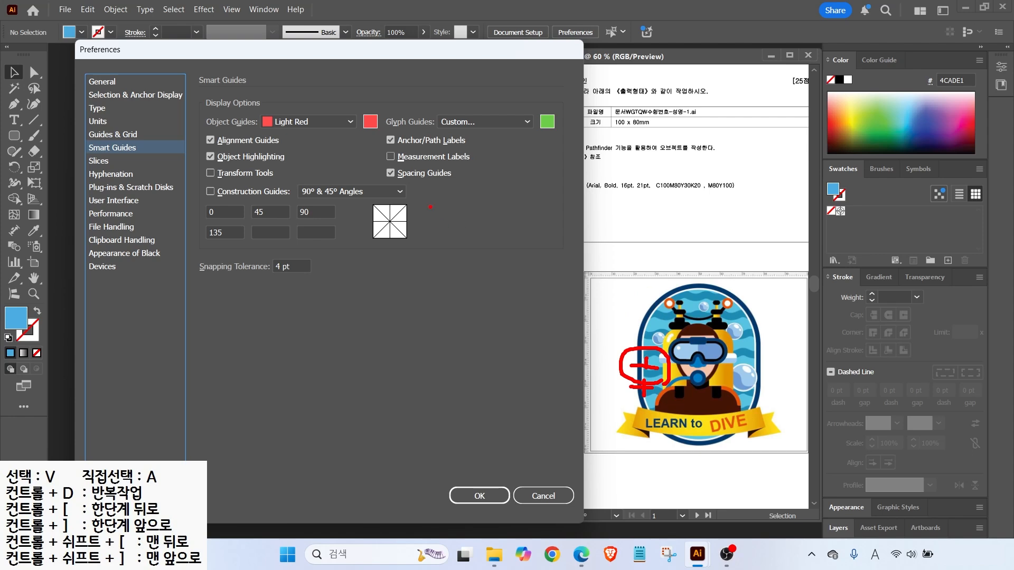
pyautogui.press('Escape')
pyautogui.hotkey('ctrl', '2')
pyautogui.moveTo(379, 148); pyautogui.dragTo(475, 165)
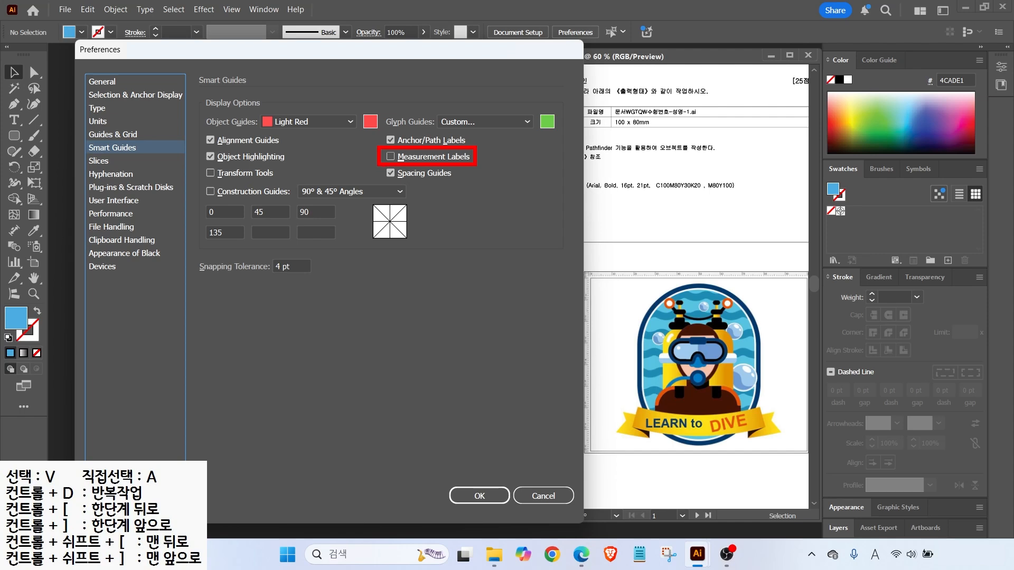
pyautogui.moveTo(462, 426); pyautogui.dragTo(751, 435)
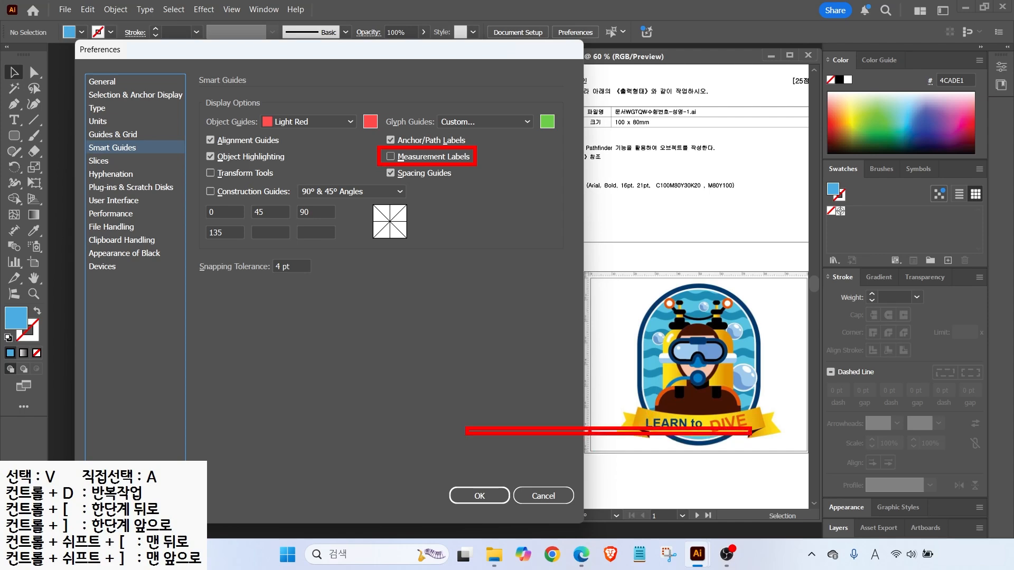
# Check the User Interface preferences and confirm the Preferences dialog with OK
pyautogui.click(114, 201)
pyautogui.press('alt')
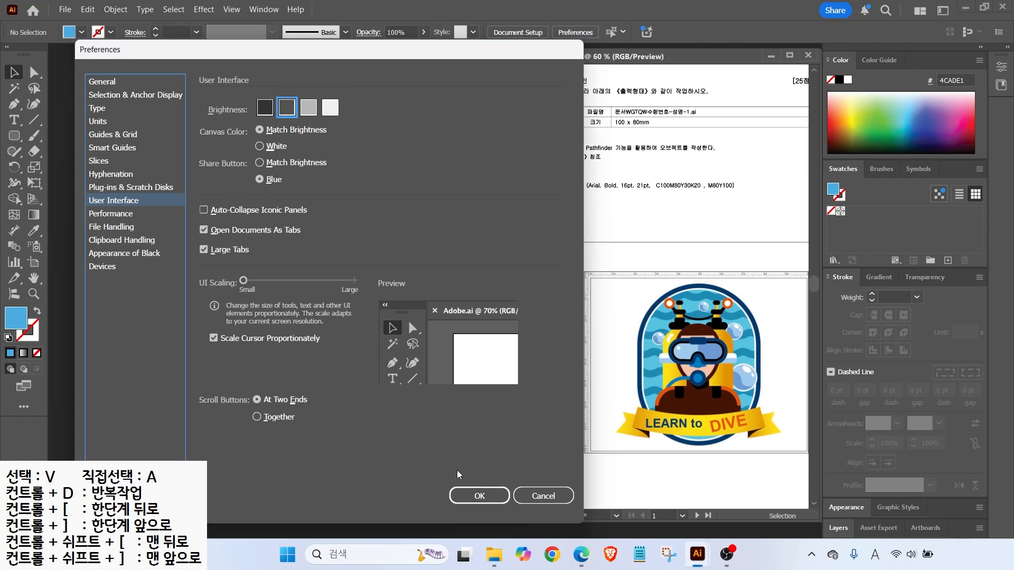
pyautogui.click(481, 495)
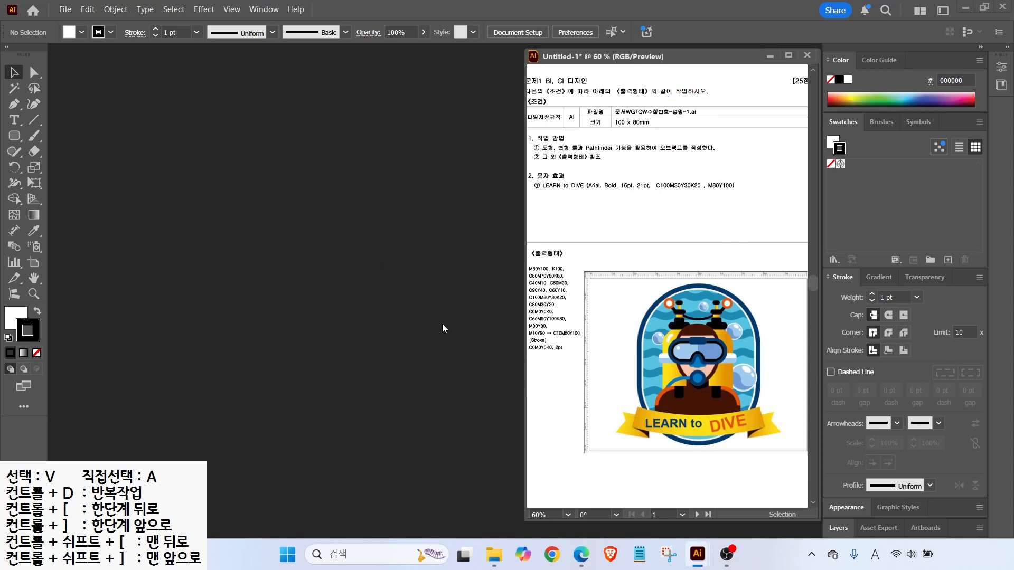
pyautogui.click(66, 10)
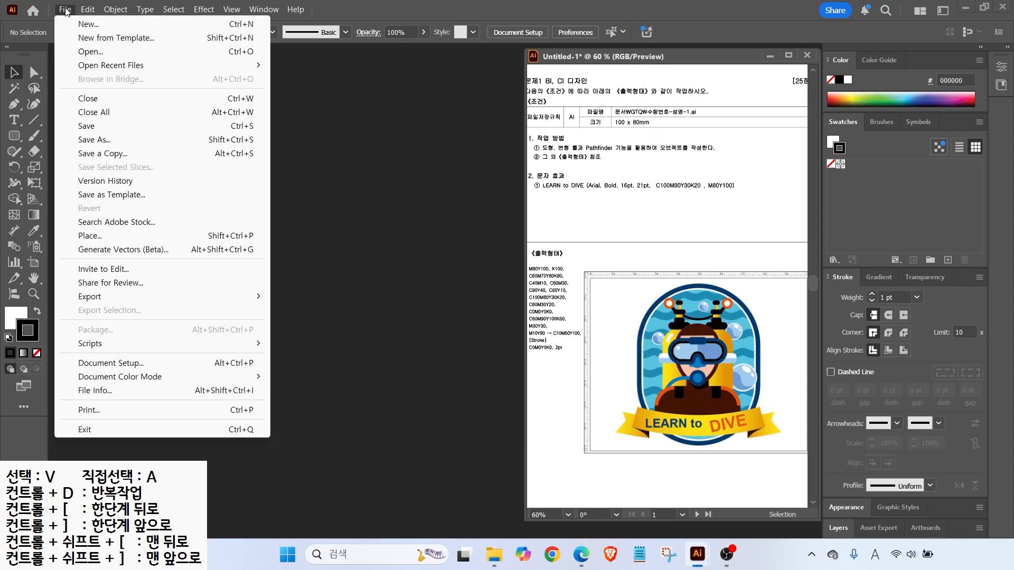
# Create a 100 × 80 mm millimetre document named with the candidate number and candidate's name
pyautogui.click(86, 25)
pyautogui.write('1234-')
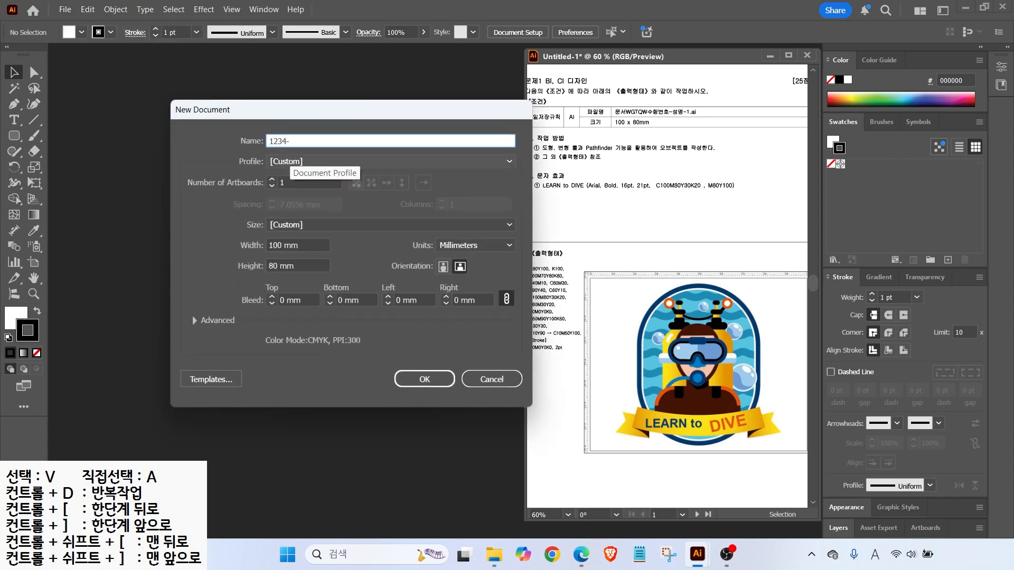
pyautogui.press('Hangul')
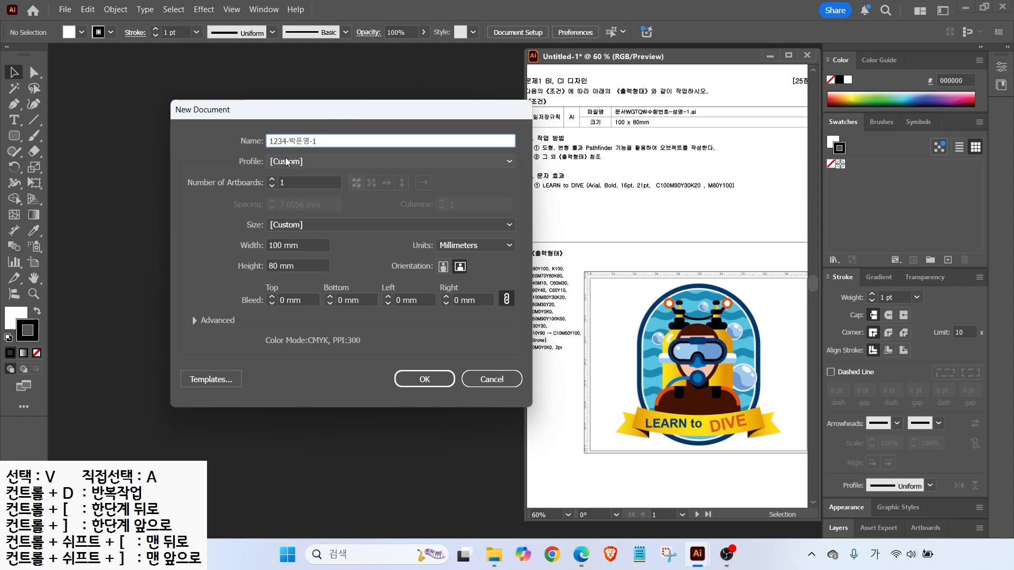
pyautogui.hotkey('alt', '2')
pyautogui.moveTo(430, 233); pyautogui.dragTo(497, 255)
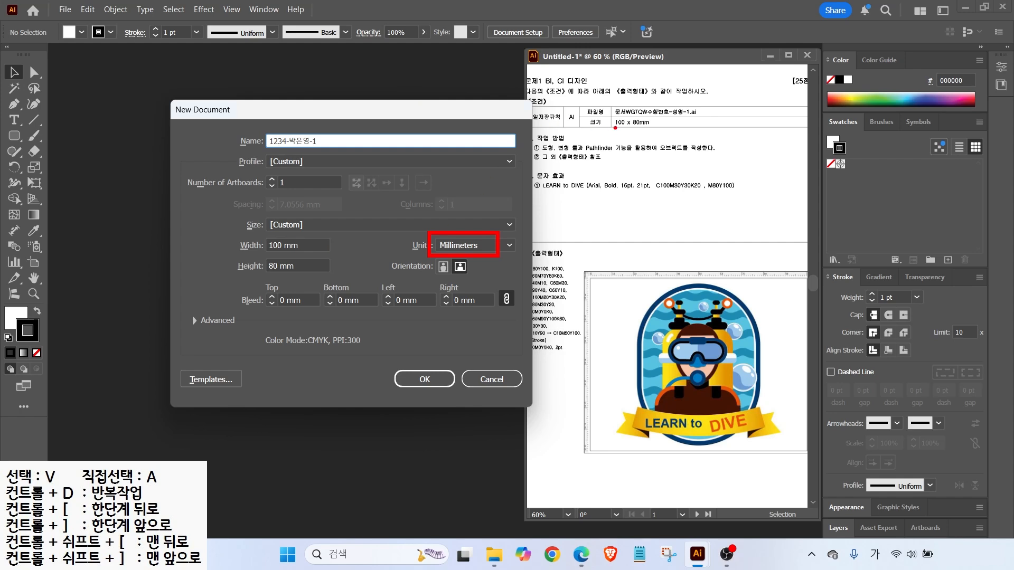
pyautogui.moveTo(611, 128); pyautogui.dragTo(652, 128)
pyautogui.moveTo(261, 245); pyautogui.dragTo(243, 221)
pyautogui.moveTo(261, 266); pyautogui.dragTo(237, 247)
pyautogui.moveTo(393, 364); pyautogui.dragTo(455, 396)
pyautogui.click(432, 378)
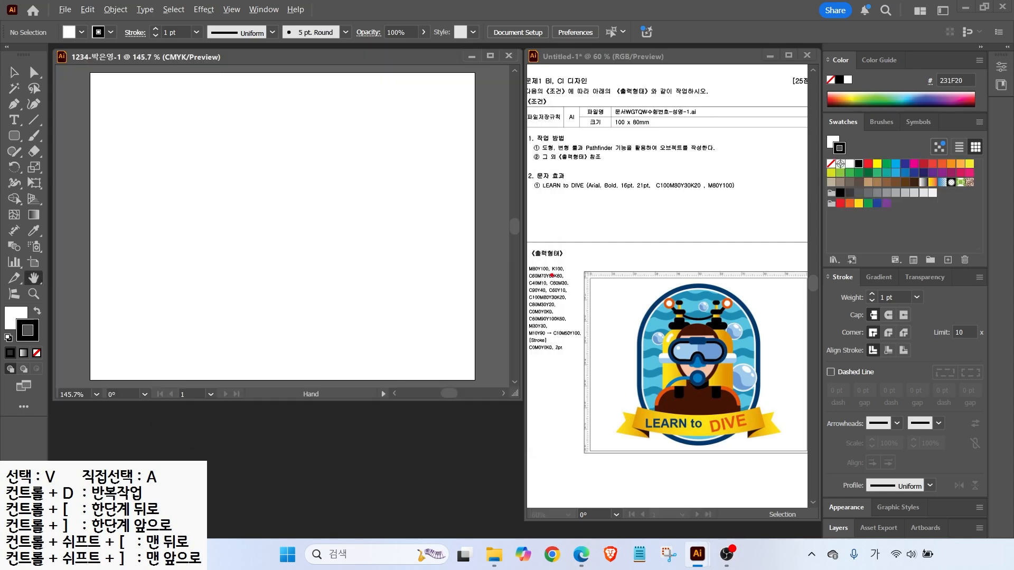
# Show rulers around the 100 × 80 mm artboard
pyautogui.moveTo(654, 270); pyautogui.dragTo(618, 225)
pyautogui.moveTo(245, 14); pyautogui.dragTo(251, 10)
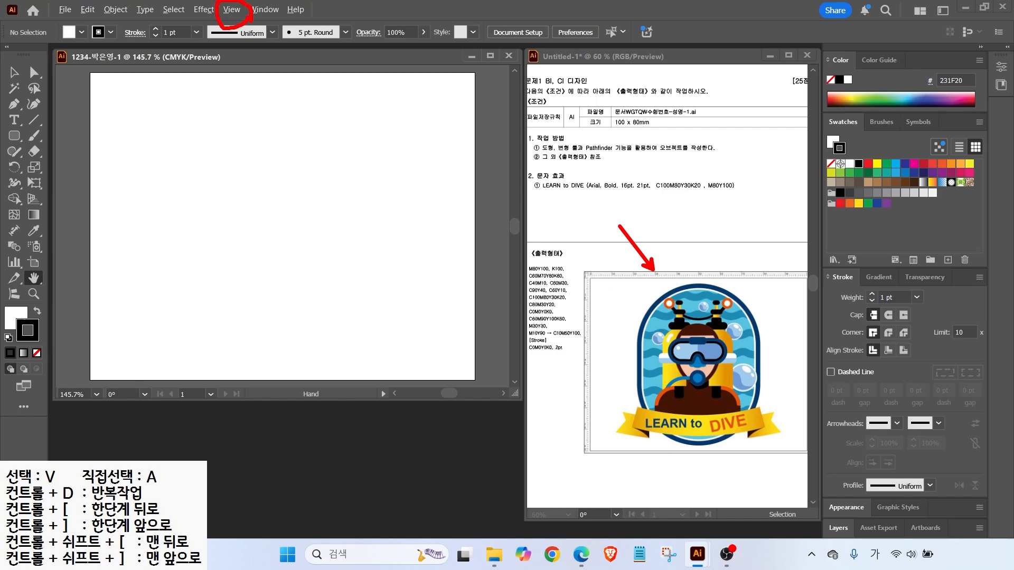
pyautogui.press('Escape')
pyautogui.click(231, 9)
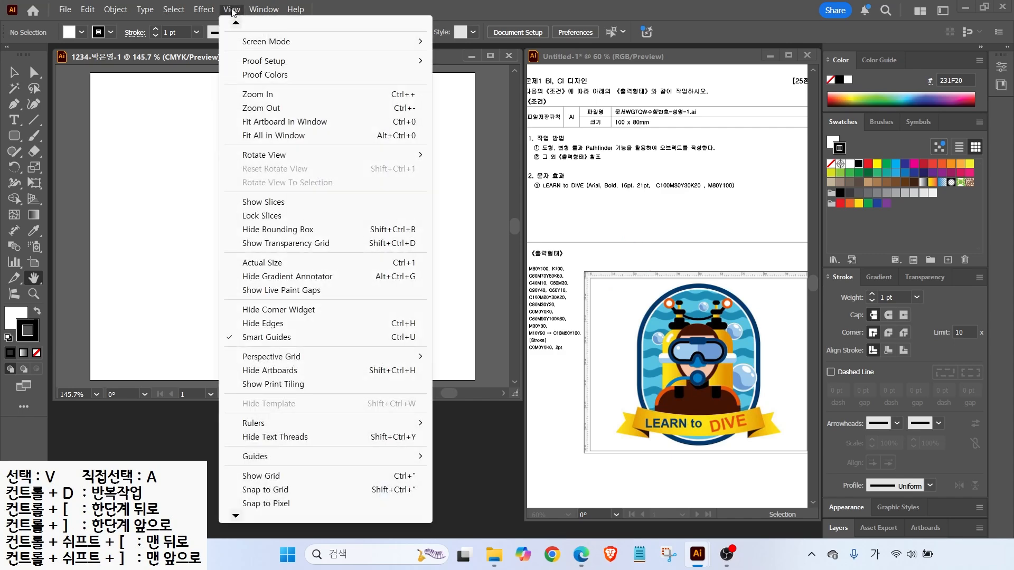
pyautogui.moveTo(275, 423)
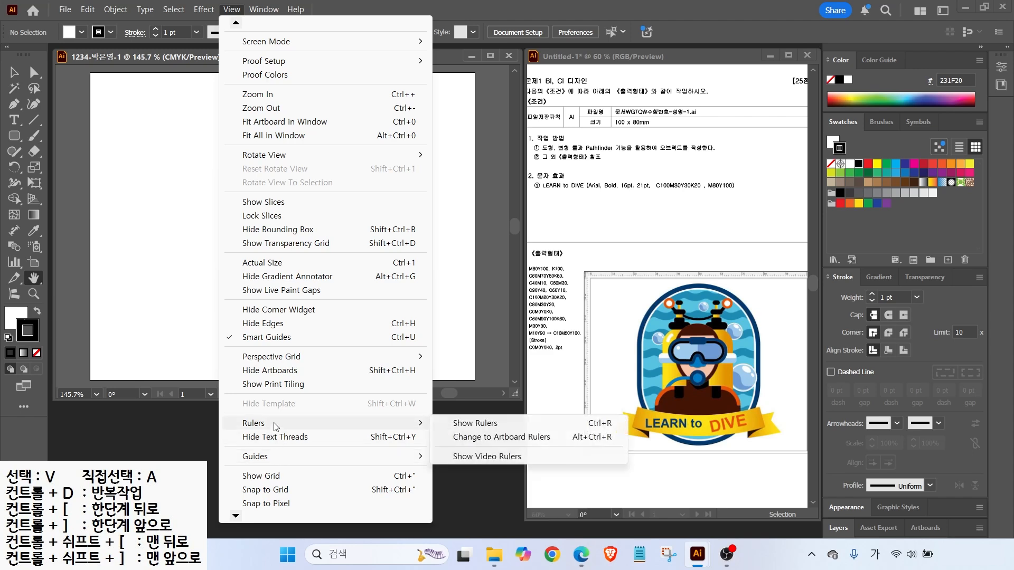
pyautogui.click(446, 423)
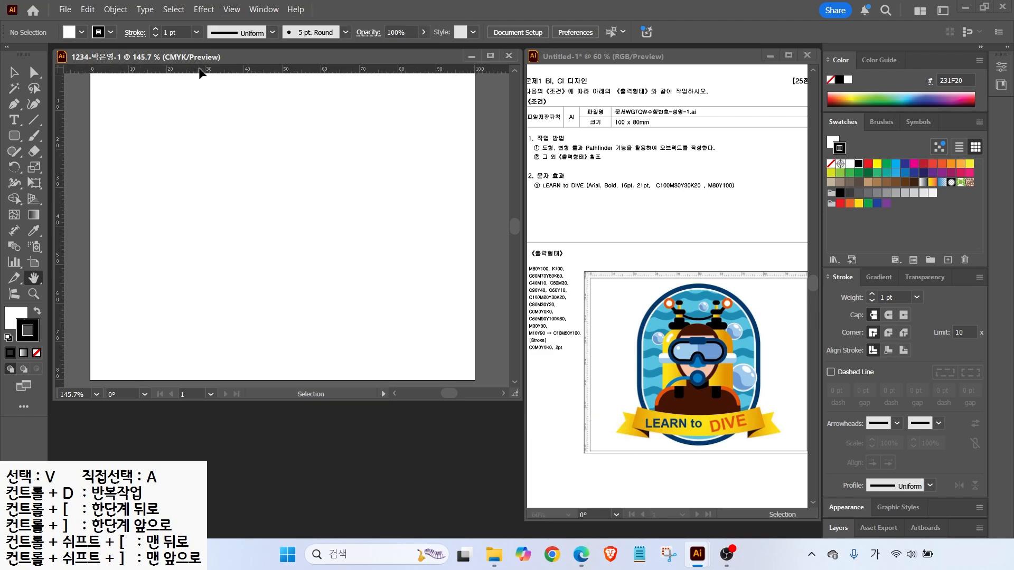
pyautogui.moveTo(272, 184); pyautogui.dragTo(273, 188)
# Create a new empty colour group in the Swatches panel
pyautogui.hotkey('alt', '2')
pyautogui.moveTo(517, 259); pyautogui.dragTo(588, 370)
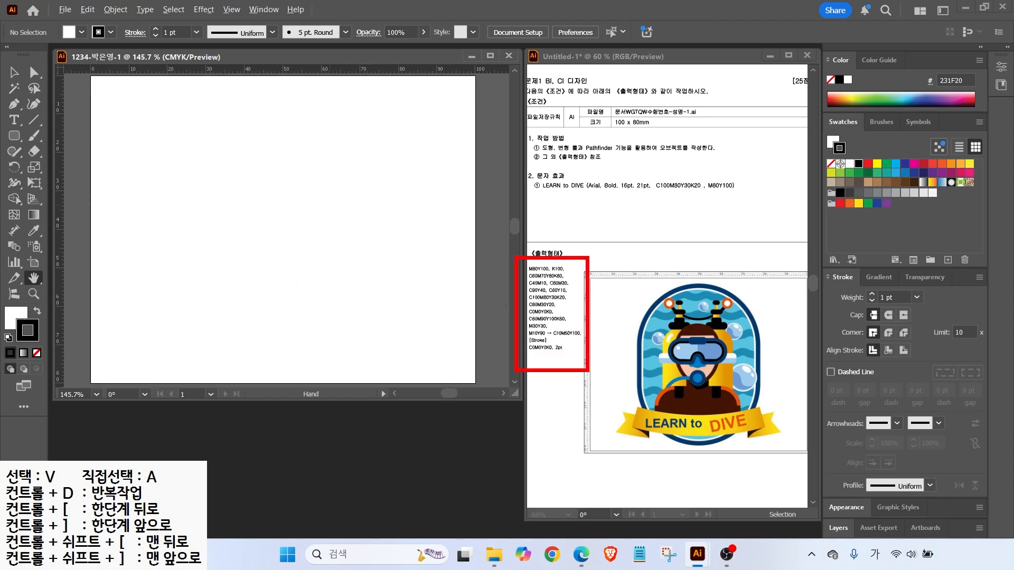
pyautogui.moveTo(808, 106)
pyautogui.mouseDown()
pyautogui.moveTo(908, 181)
pyautogui.moveTo(1000, 229)
pyautogui.mouseUp()
pyautogui.moveTo(801, 206); pyautogui.dragTo(837, 204)
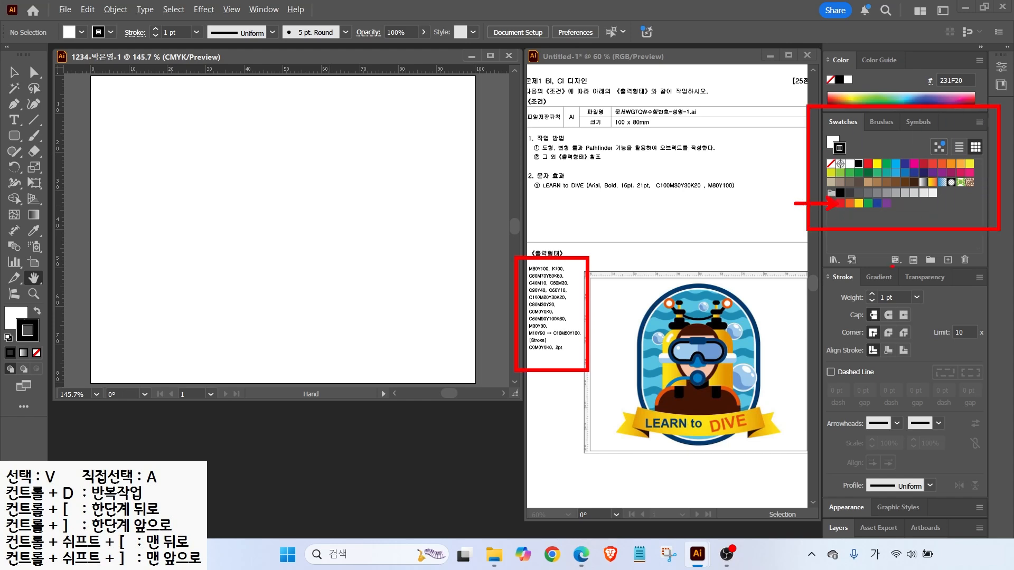
pyautogui.moveTo(914, 249); pyautogui.dragTo(948, 271)
pyautogui.press('Escape')
pyautogui.click(933, 261)
pyautogui.moveTo(550, 153); pyautogui.dragTo(638, 122)
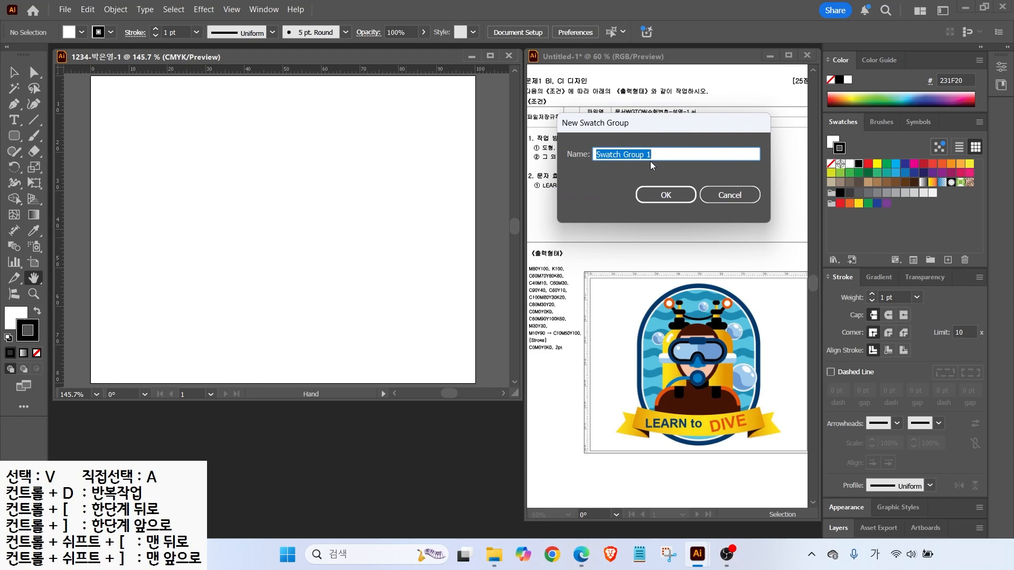
pyautogui.click(664, 195)
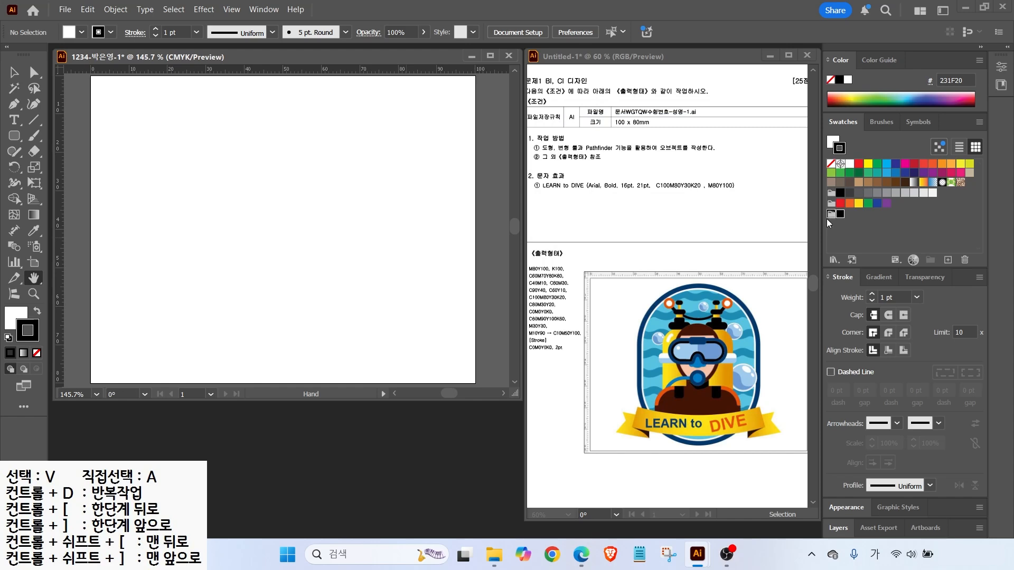
# Begin a new global C0 M0 Y0 K100 swatch in the New Swatch dialog
pyautogui.hotkey('alt', '2')
pyautogui.moveTo(860, 225)
pyautogui.mouseDown()
pyautogui.moveTo(811, 209)
pyautogui.moveTo(826, 198)
pyautogui.moveTo(868, 230)
pyautogui.mouseUp()
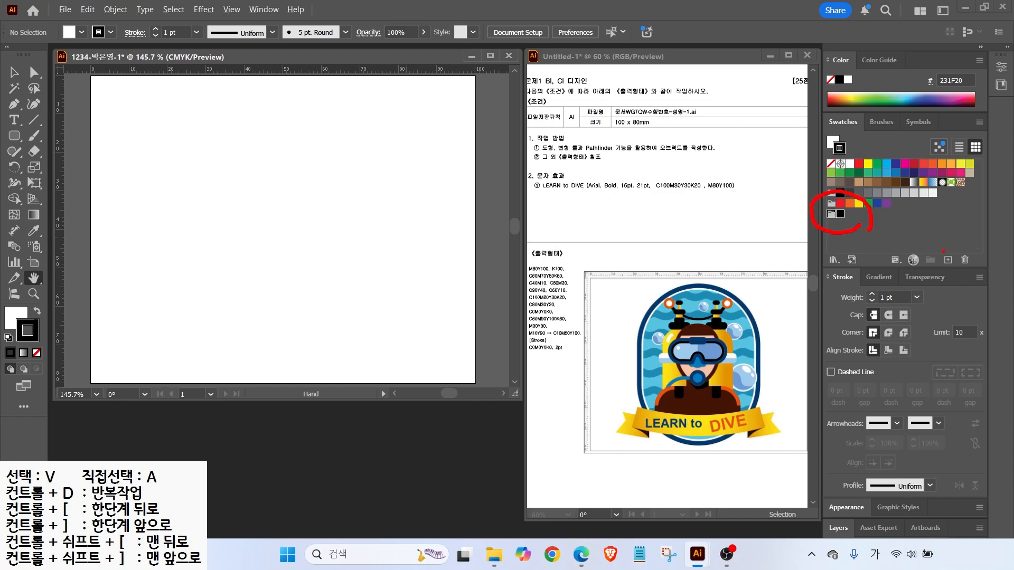
pyautogui.moveTo(952, 276)
pyautogui.mouseDown()
pyautogui.moveTo(928, 251)
pyautogui.moveTo(965, 248)
pyautogui.mouseUp()
pyautogui.press('Escape')
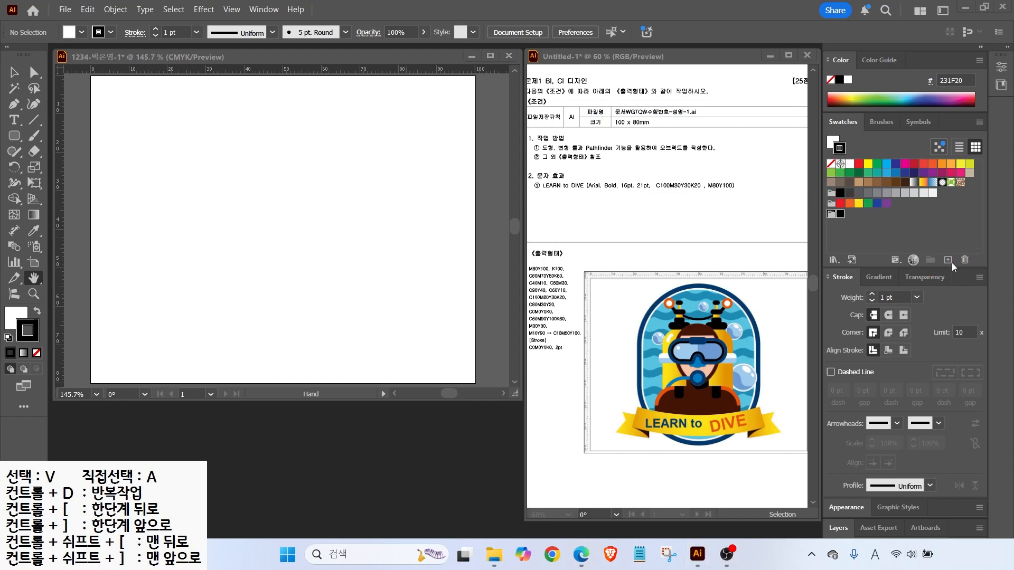
pyautogui.click(949, 262)
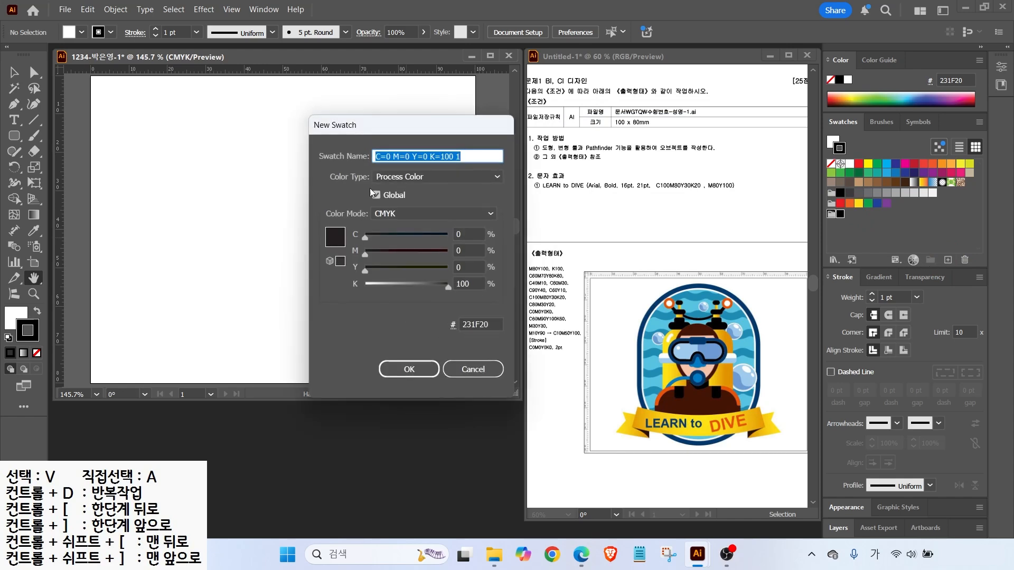
# Add an orange C0 M80 Y100 K0 swatch and make it the current colour
pyautogui.click(466, 251)
pyautogui.write('80')
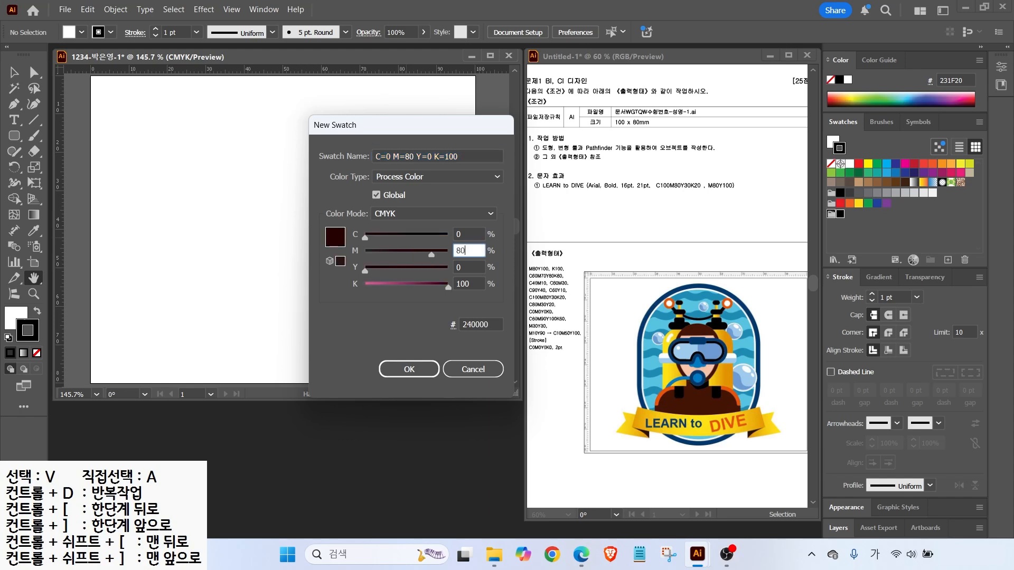
pyautogui.press('Tab')
pyautogui.write('100')
pyautogui.press('Tab')
pyautogui.write('0')
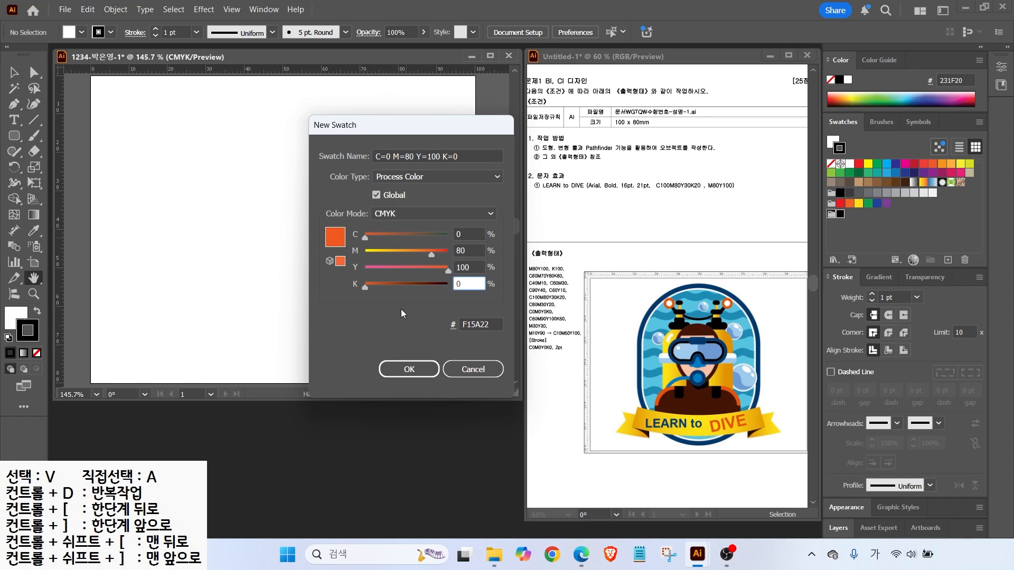
pyautogui.press('Return')
pyautogui.click(850, 217)
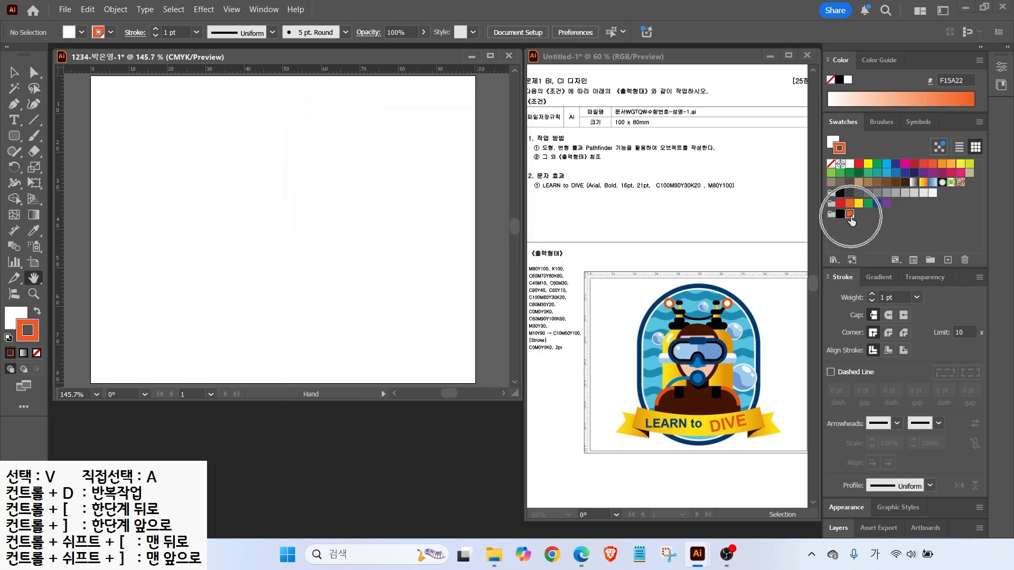
# Add swatches C60 M70 Y80 K80 brown, C40 M10 Y0 K0 light blue and C60 M30 blue
pyautogui.click(947, 261)
pyautogui.write('60')
pyautogui.press('Tab')
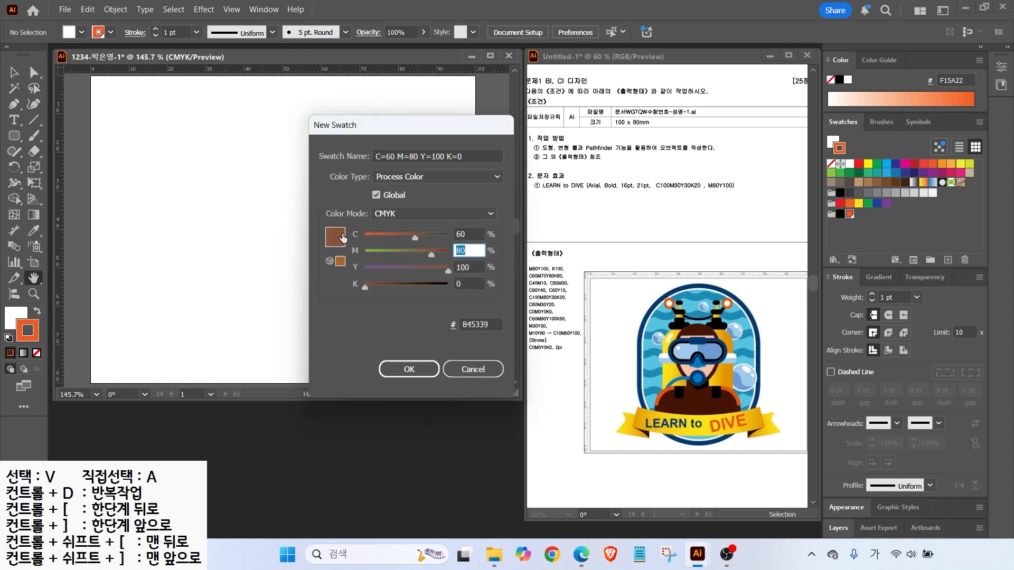
pyautogui.write('70\t80\t80')
pyautogui.press('Return')
pyautogui.click(947, 260)
pyautogui.moveTo(467, 235); pyautogui.dragTo(346, 238)
pyautogui.write('40\t10\t0\t0')
pyautogui.press('Return')
pyautogui.click(947, 260)
pyautogui.write('60\t30')
pyautogui.press('Return')
# Add teal C90 M0 Y40 K0, C60 M0 Y40 K0 and dark blue C100 M80 Y3 K20 swatches
pyautogui.click(948, 260)
pyautogui.write('90\t0\t40\t0')
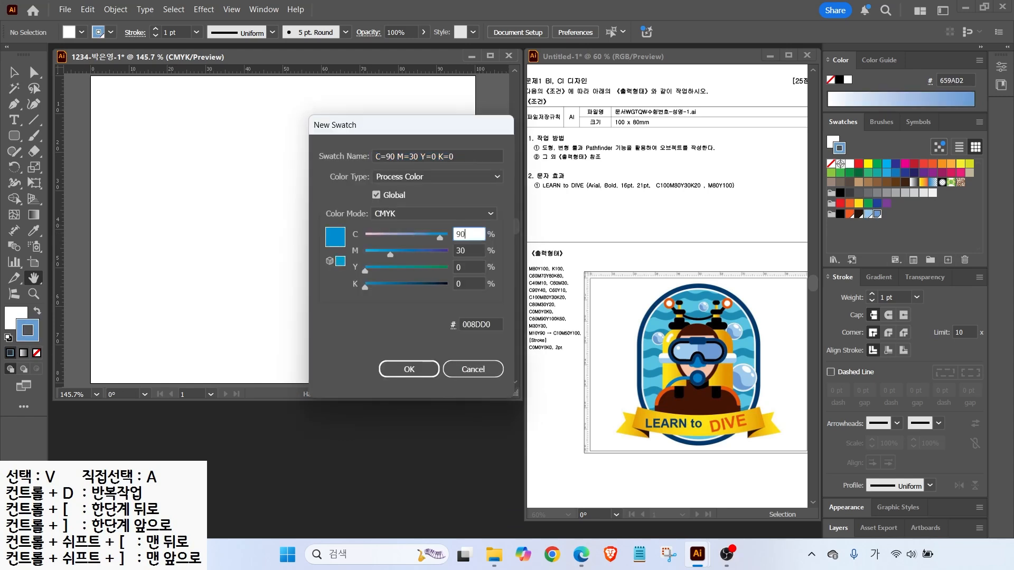
pyautogui.press('Return')
pyautogui.click(948, 261)
pyautogui.write('60')
pyautogui.press('Tab')
pyautogui.write('0\t40\t0')
pyautogui.press('Return')
pyautogui.click(949, 261)
pyautogui.write('100\t80\t3\t20')
pyautogui.press('Return')
# Add a C80 M30 Y20 K0 blue swatch and a C0 M0 Y0 K0 white swatch
pyautogui.click(948, 261)
pyautogui.write('80\t30\t20\t0')
pyautogui.press('Return')
pyautogui.click(948, 261)
pyautogui.moveTo(468, 232); pyautogui.dragTo(386, 243)
pyautogui.write('0\t0\t0\t0')
pyautogui.press('Tab')
pyautogui.press('Return')
# Add a dark brown C60 M90 Y100 K60 swatch and a peach C0 M30 Y30 K0 swatch
pyautogui.click(948, 261)
pyautogui.moveTo(468, 232); pyautogui.dragTo(374, 239)
pyautogui.write('60\t90\t100\t60')
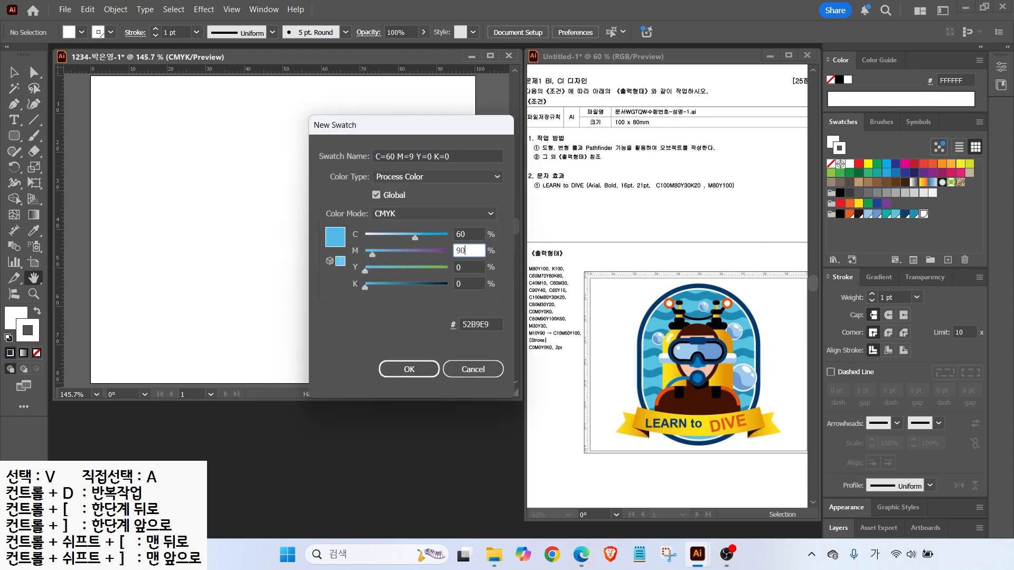
pyautogui.press('Return')
pyautogui.click(948, 261)
pyautogui.moveTo(470, 234); pyautogui.dragTo(380, 240)
pyautogui.write('0\t30\t30\t0')
pyautogui.press('Return')
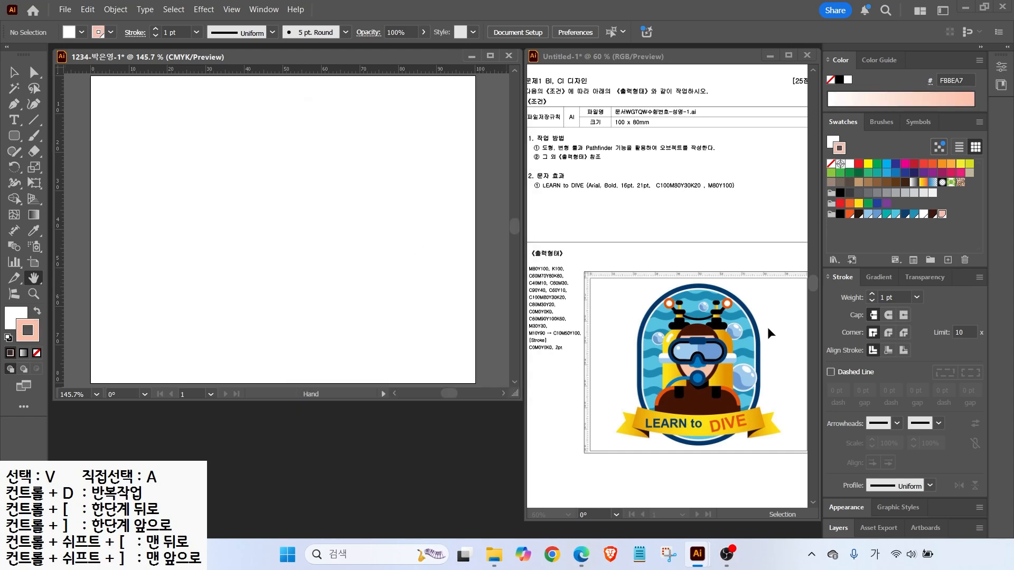
# Apply a gradient fill to the active colour from the Gradient panel
pyautogui.moveTo(518, 325); pyautogui.dragTo(593, 344)
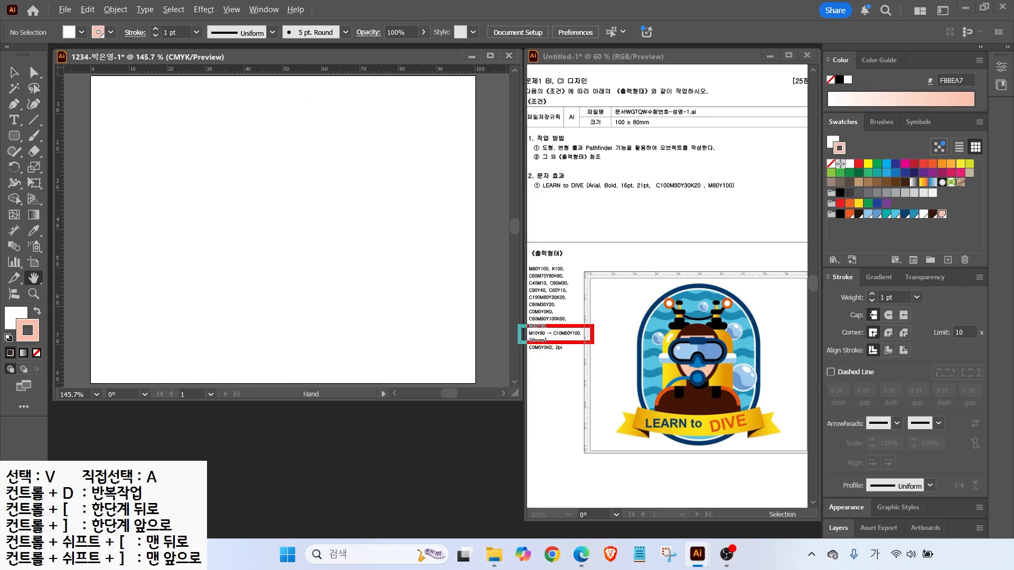
pyautogui.moveTo(518, 301)
pyautogui.mouseDown()
pyautogui.moveTo(533, 328)
pyautogui.moveTo(559, 327)
pyautogui.mouseUp()
pyautogui.moveTo(558, 318); pyautogui.dragTo(568, 323)
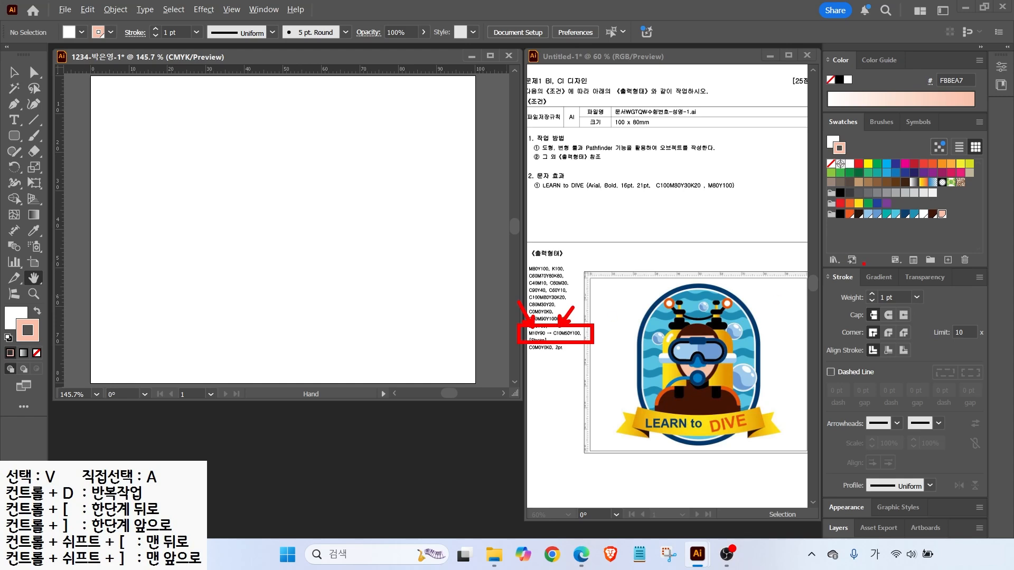
pyautogui.moveTo(855, 263); pyautogui.dragTo(900, 289)
pyautogui.click(878, 277)
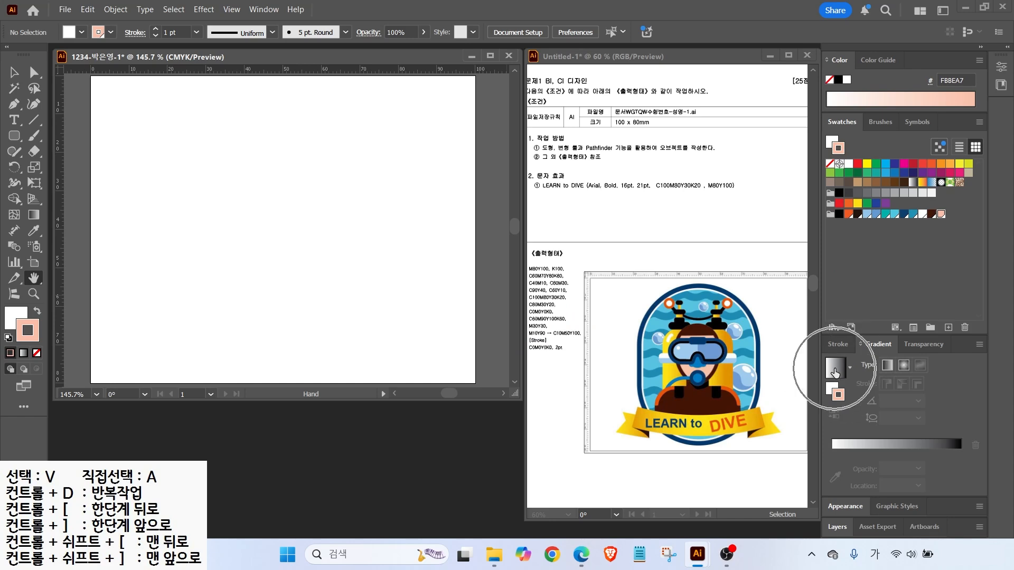
pyautogui.click(834, 373)
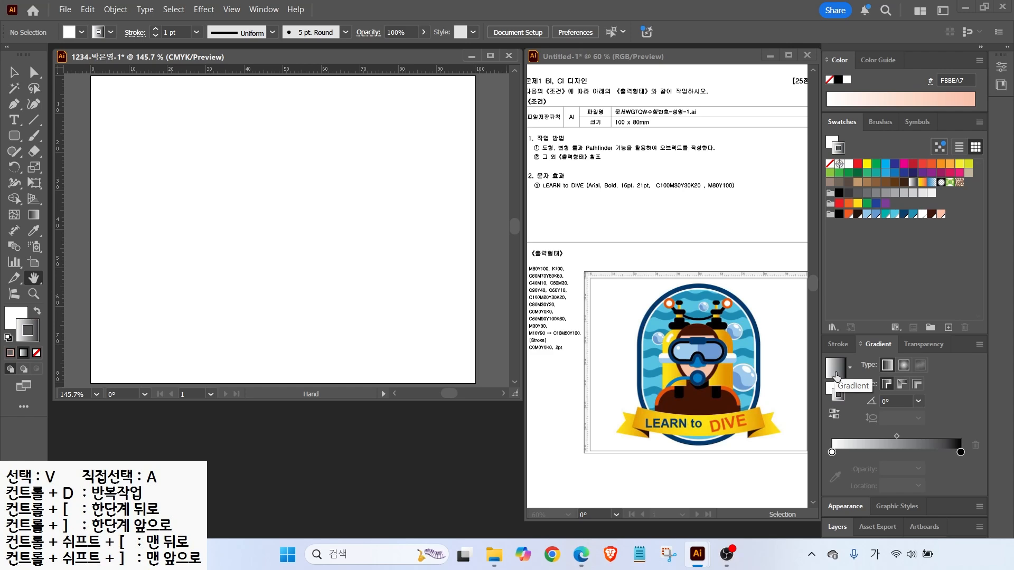
pyautogui.hotkey('alt', '2')
pyautogui.moveTo(846, 467)
pyautogui.mouseDown()
pyautogui.moveTo(816, 458)
pyautogui.moveTo(833, 433)
pyautogui.moveTo(851, 460)
pyautogui.mouseUp()
pyautogui.moveTo(965, 460)
pyautogui.mouseDown()
pyautogui.moveTo(944, 446)
pyautogui.moveTo(976, 467)
pyautogui.mouseUp()
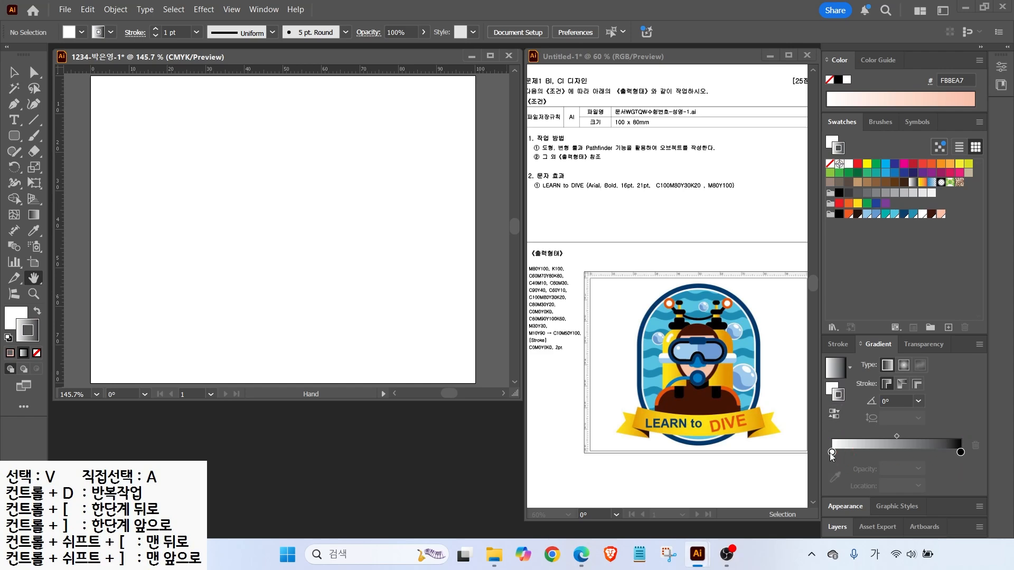
# Set the left gradient stop to CMYK yellow C0 M10 Y90 K0
pyautogui.doubleClick(832, 452)
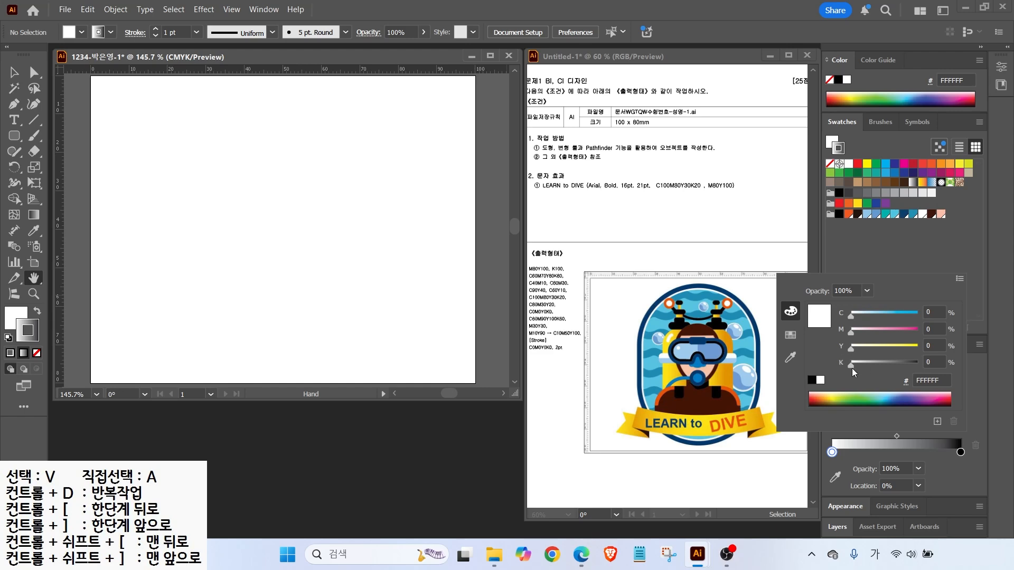
pyautogui.click(958, 281)
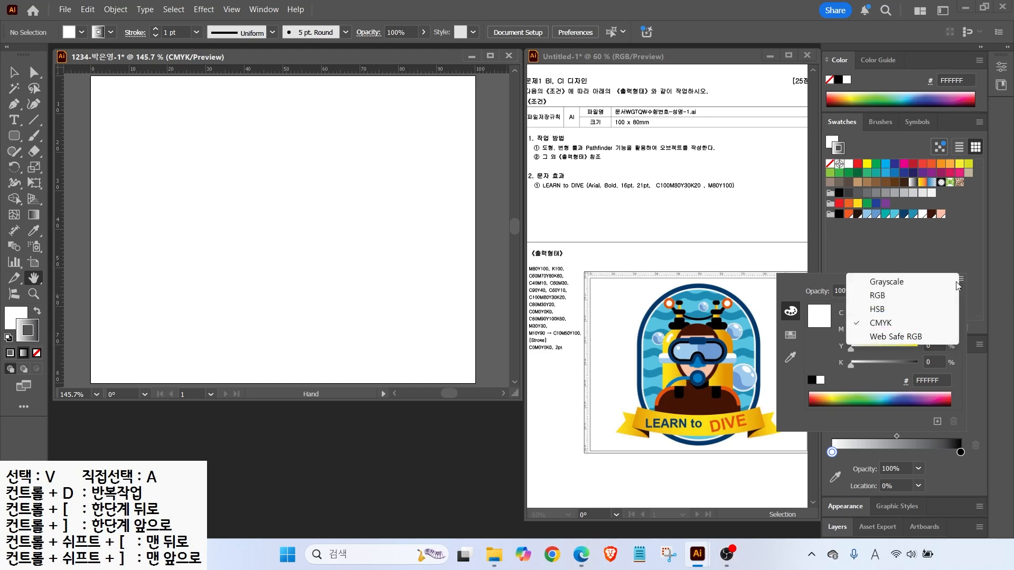
pyautogui.click(890, 323)
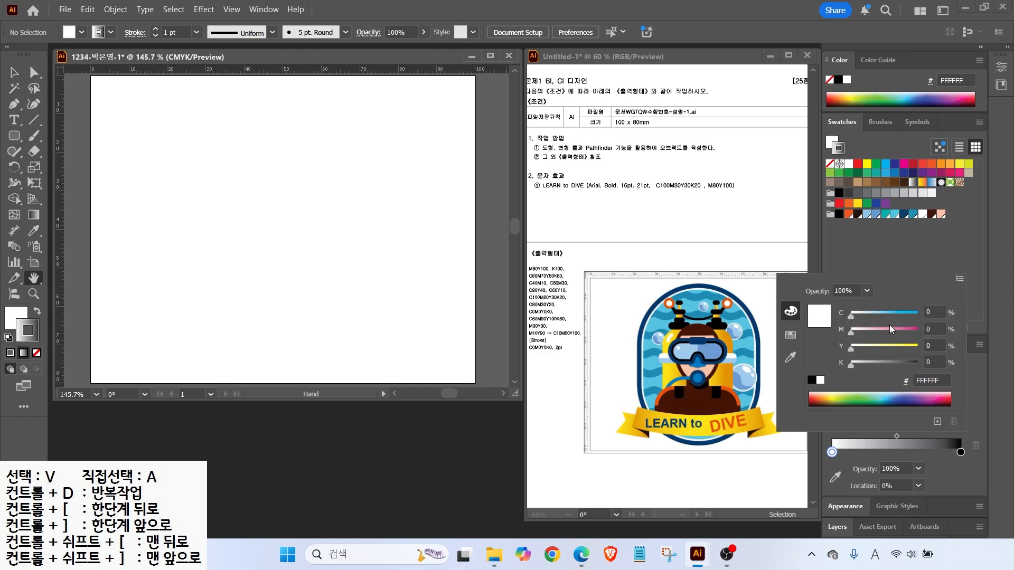
pyautogui.moveTo(934, 313); pyautogui.dragTo(905, 311)
pyautogui.press('Tab')
pyautogui.write('10')
pyautogui.press('Tab')
pyautogui.write('90')
pyautogui.press('Tab')
pyautogui.click(959, 452)
# Set the right gradient stop to orange C10 M50 Y90 K0
pyautogui.doubleClick(961, 452)
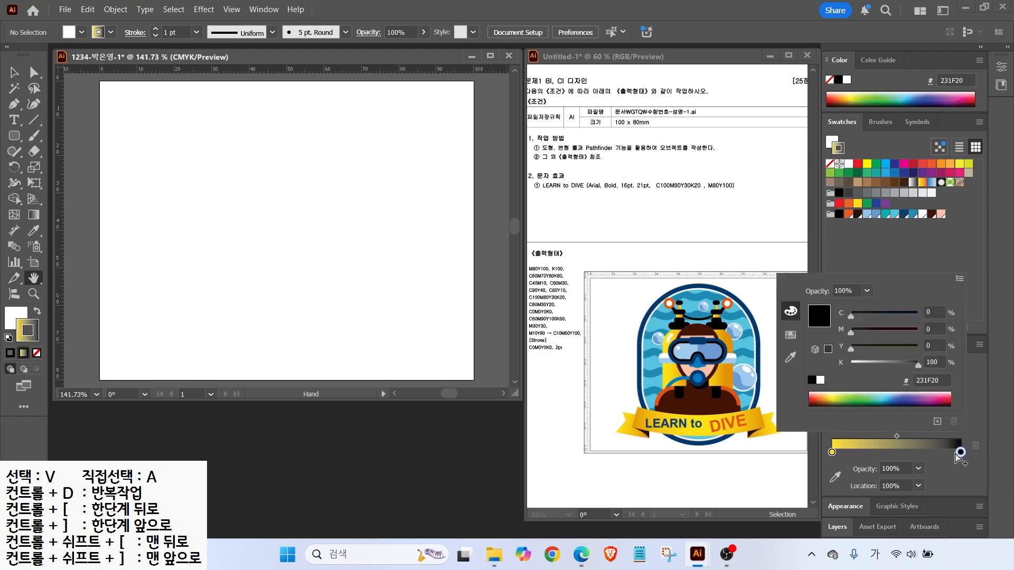
pyautogui.moveTo(932, 316); pyautogui.dragTo(835, 312)
pyautogui.write('10')
pyautogui.press('Tab')
pyautogui.write('50')
pyautogui.press('Tab')
pyautogui.write('90')
pyautogui.press('Tab')
pyautogui.write('0')
pyautogui.press('Return')
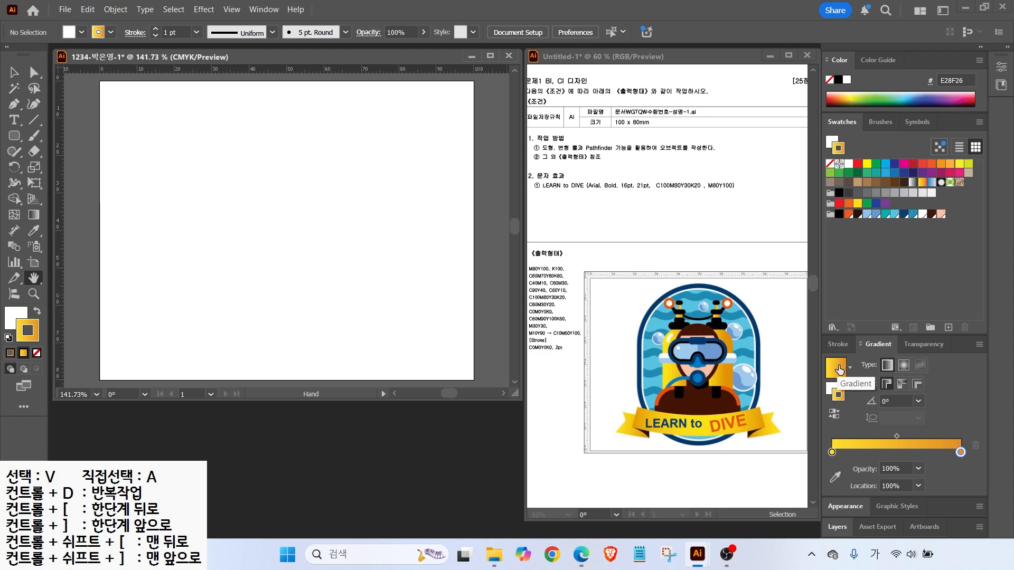
# Save the yellow-orange gradient as a new swatch and reset fill and stroke to defaults
pyautogui.moveTo(840, 368); pyautogui.dragTo(875, 306)
pyautogui.moveTo(945, 212); pyautogui.dragTo(945, 212)
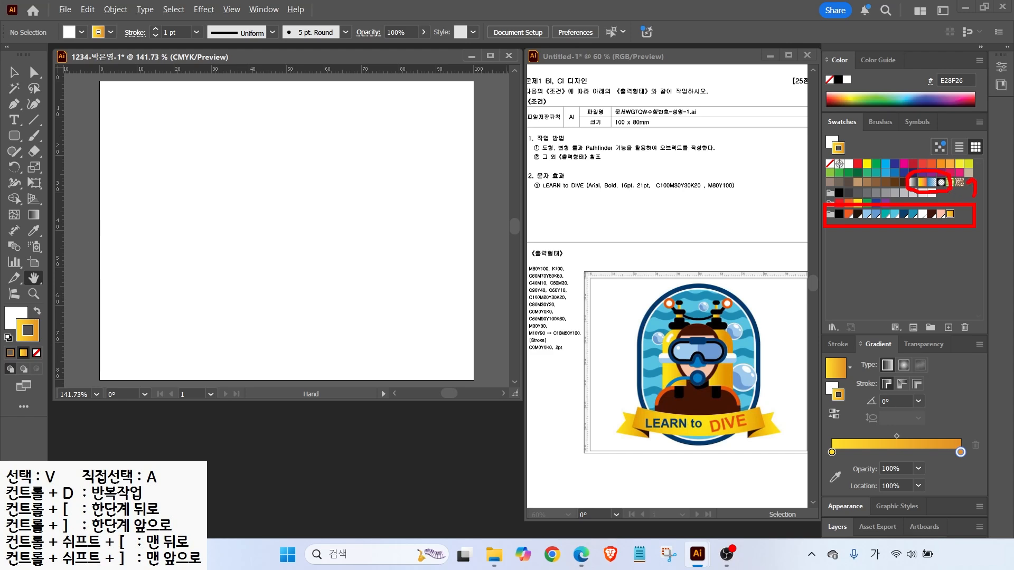
pyautogui.click(8, 338)
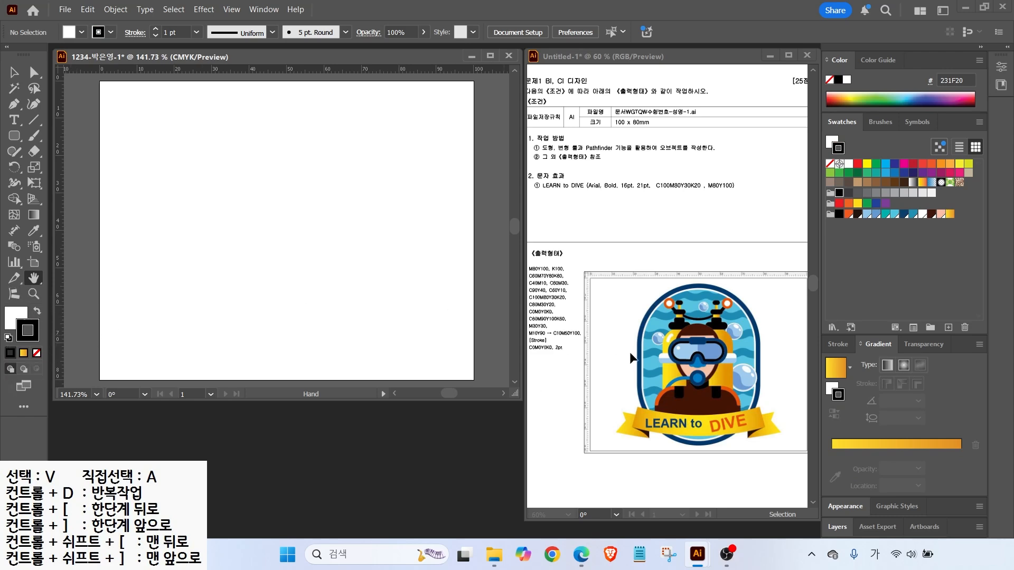
# Drag two vertical guides from the left ruler to mark the badge's left and right edges
pyautogui.click(840, 345)
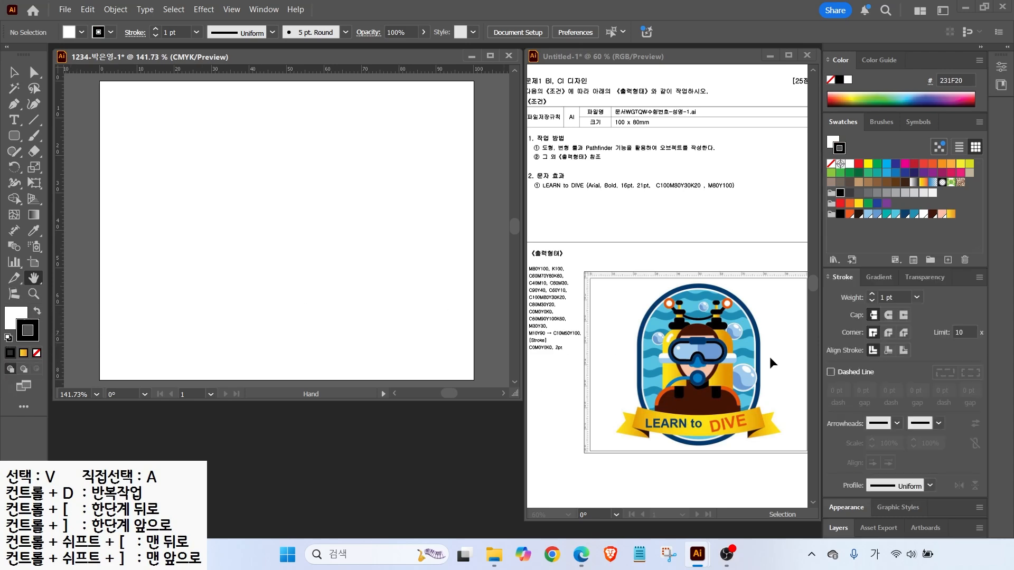
pyautogui.moveTo(636, 343); pyautogui.dragTo(634, 233)
pyautogui.moveTo(761, 346); pyautogui.dragTo(758, 246)
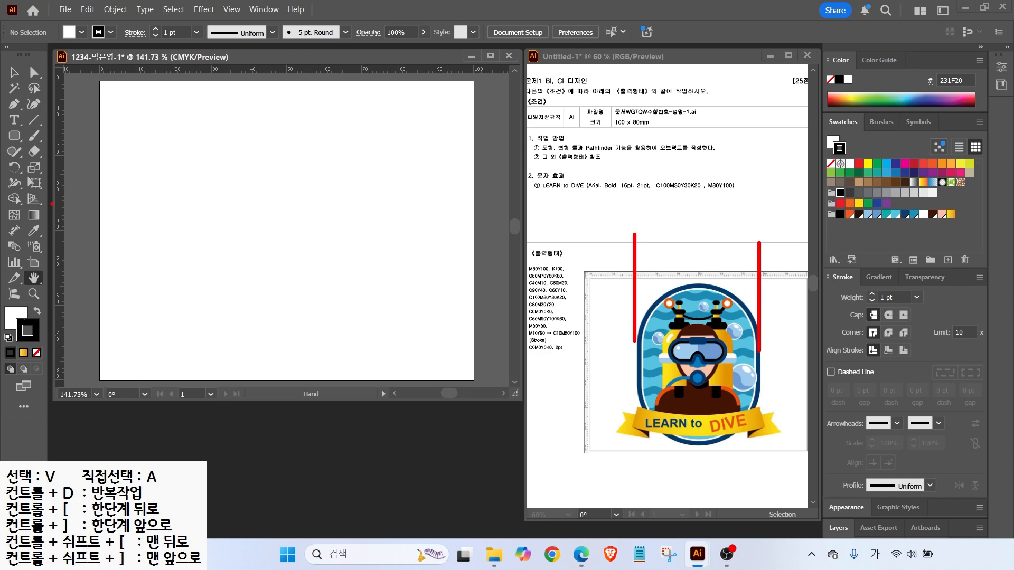
pyautogui.moveTo(58, 195)
pyautogui.mouseDown()
pyautogui.moveTo(124, 201)
pyautogui.moveTo(126, 216)
pyautogui.moveTo(173, 224)
pyautogui.mouseUp()
pyautogui.moveTo(56, 185); pyautogui.dragTo(389, 188)
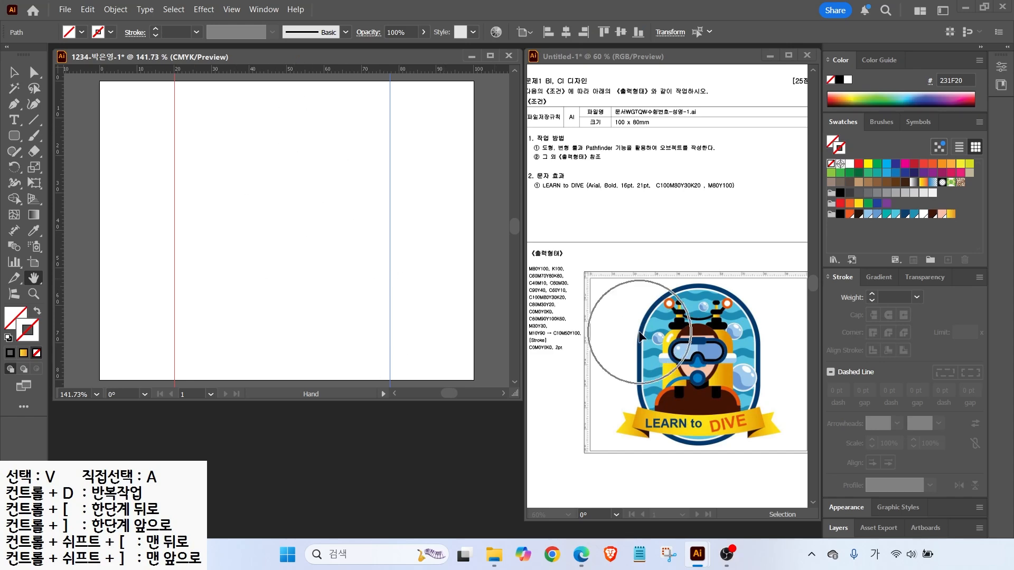
pyautogui.click(14, 141)
# Draw a tall rounded rectangle between the guides with fully rounded, pill-shaped ends
pyautogui.moveTo(12, 141)
pyautogui.mouseDown()
pyautogui.moveTo(30, 137)
pyautogui.moveTo(52, 150)
pyautogui.mouseUp()
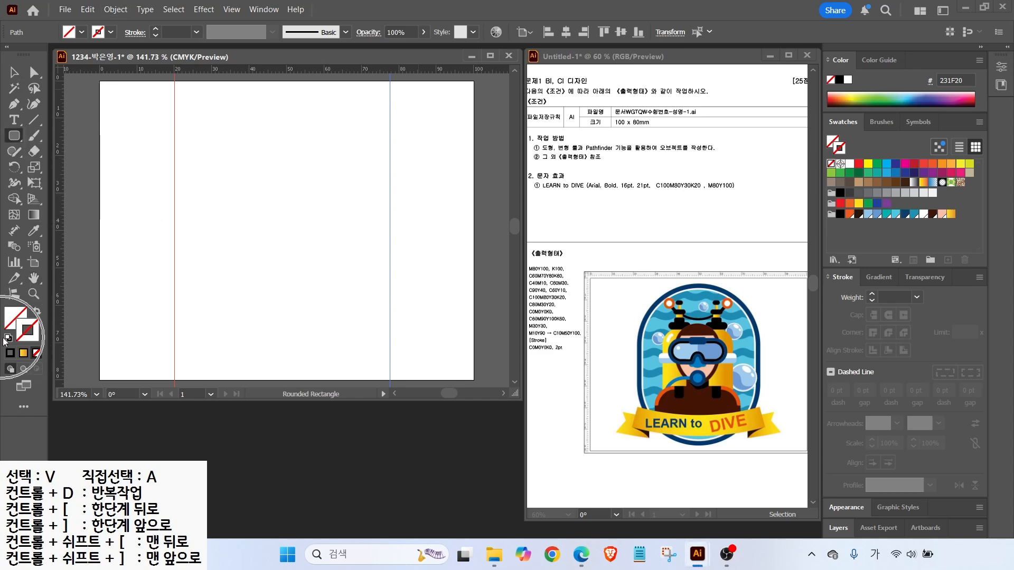
pyautogui.click(8, 338)
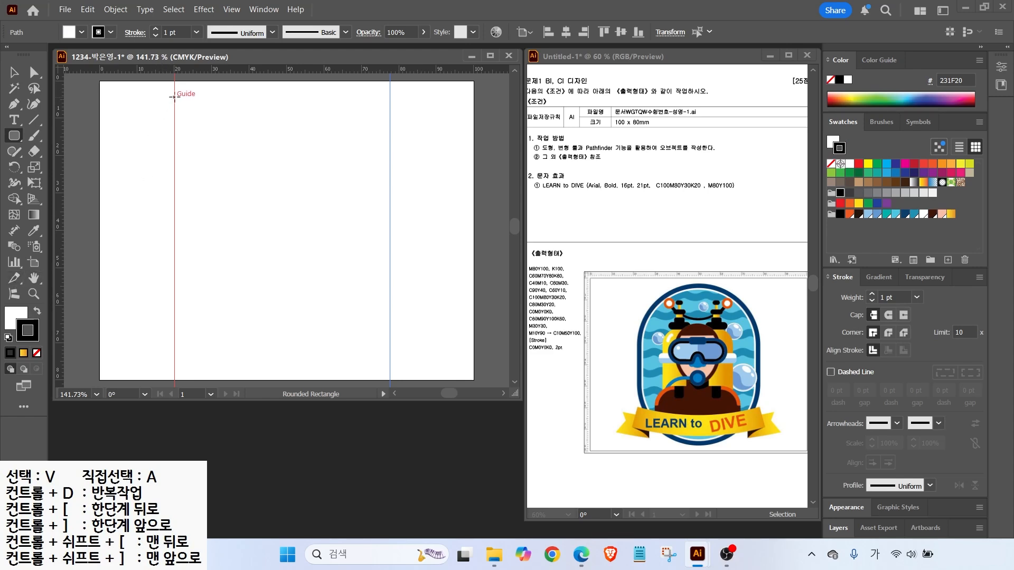
pyautogui.moveTo(174, 97); pyautogui.dragTo(385, 350)
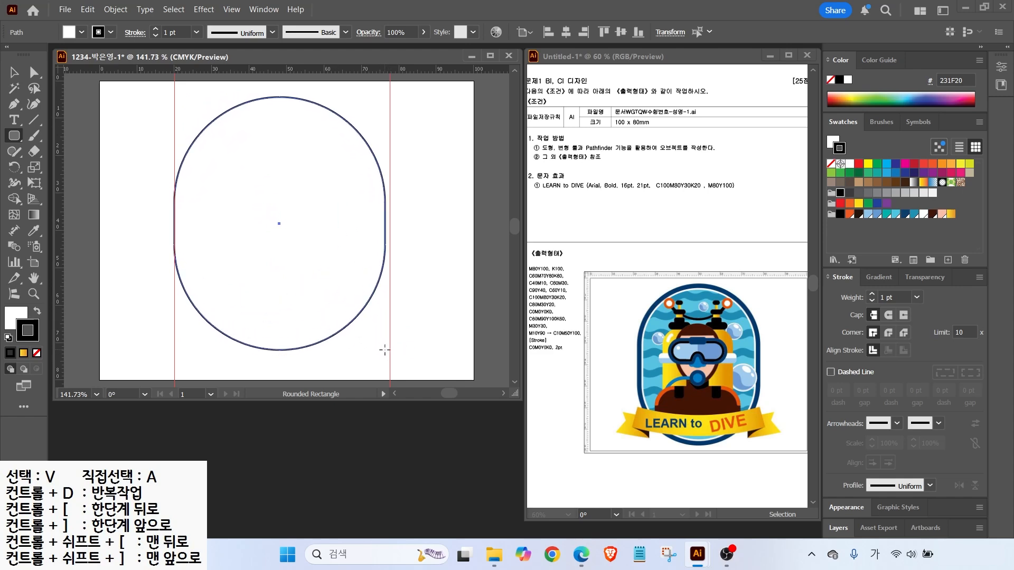
pyautogui.press('Down')
pyautogui.press('Down')
pyautogui.press('Down')
pyautogui.press('Down')
pyautogui.press('Down')
pyautogui.press('Down')
pyautogui.press('Down')
pyautogui.press('Down')
pyautogui.moveTo(384, 349); pyautogui.dragTo(389, 361)
pyautogui.press('Up')
pyautogui.press('Up')
pyautogui.press('Up')
pyautogui.press('Up')
pyautogui.press('Up')
pyautogui.press('Up')
pyautogui.press('Up')
pyautogui.press('Up')
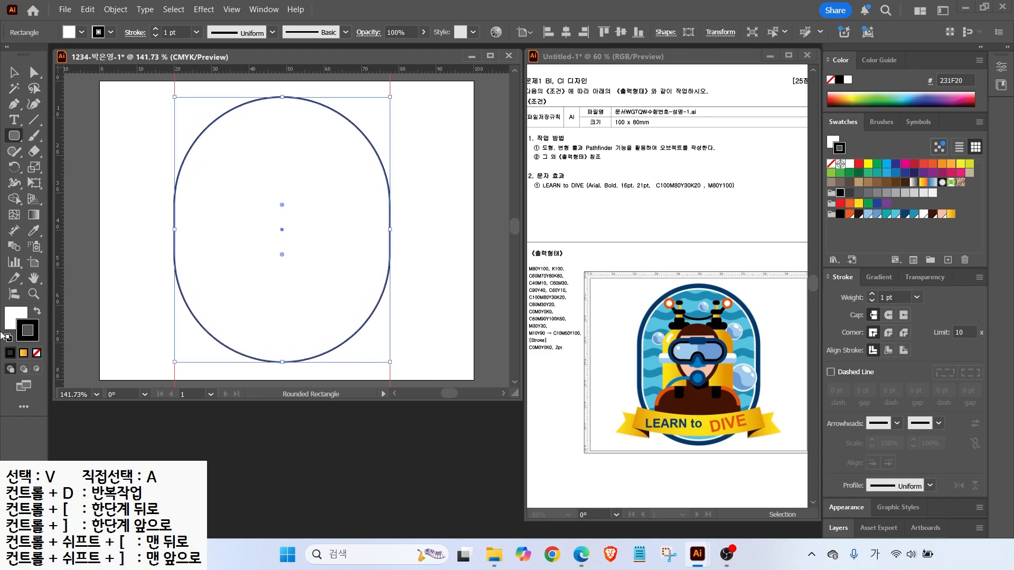
# Fill the pill shape dark navy and remove its outline
pyautogui.click(16, 317)
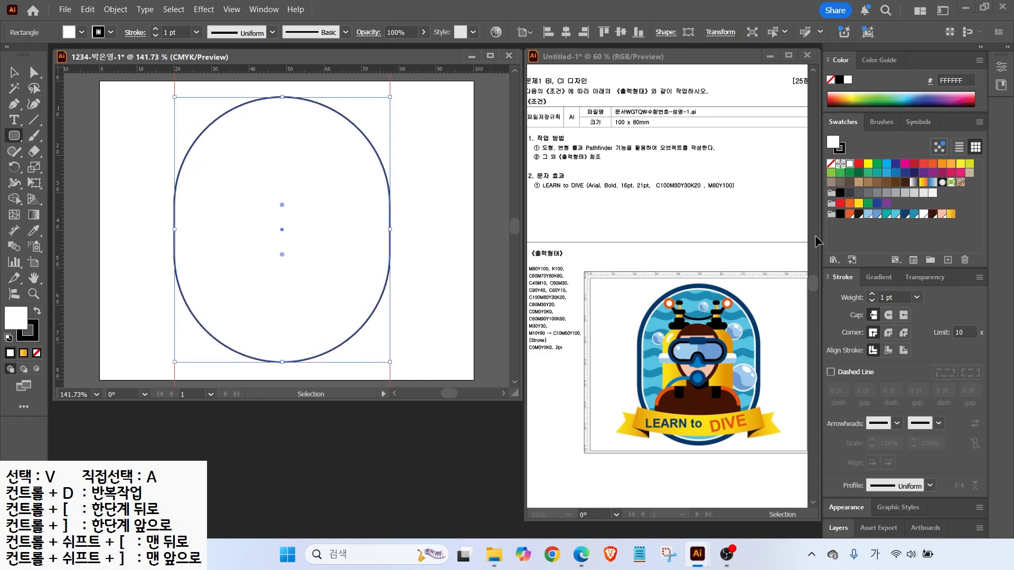
pyautogui.click(904, 214)
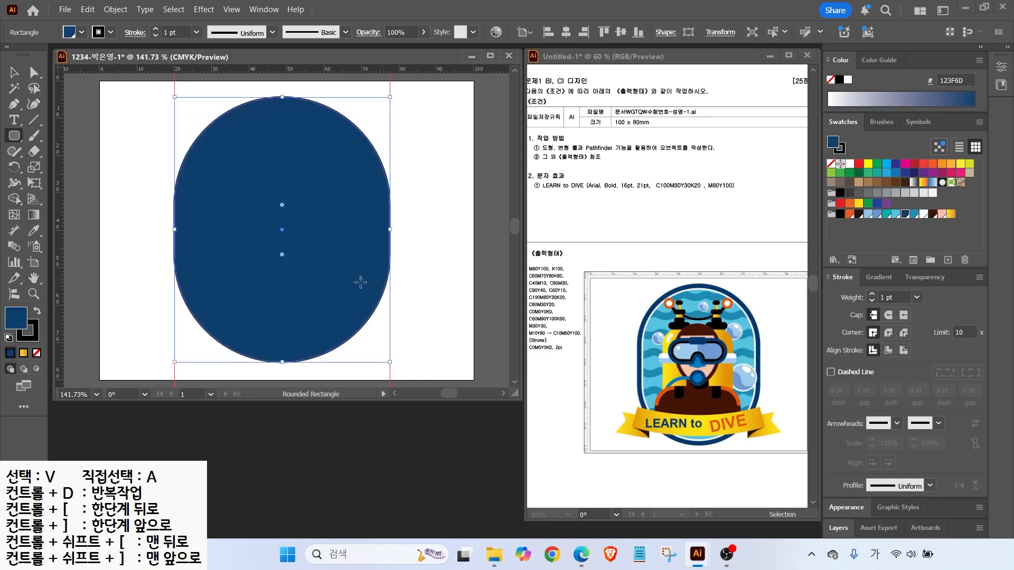
pyautogui.click(30, 336)
pyautogui.click(37, 353)
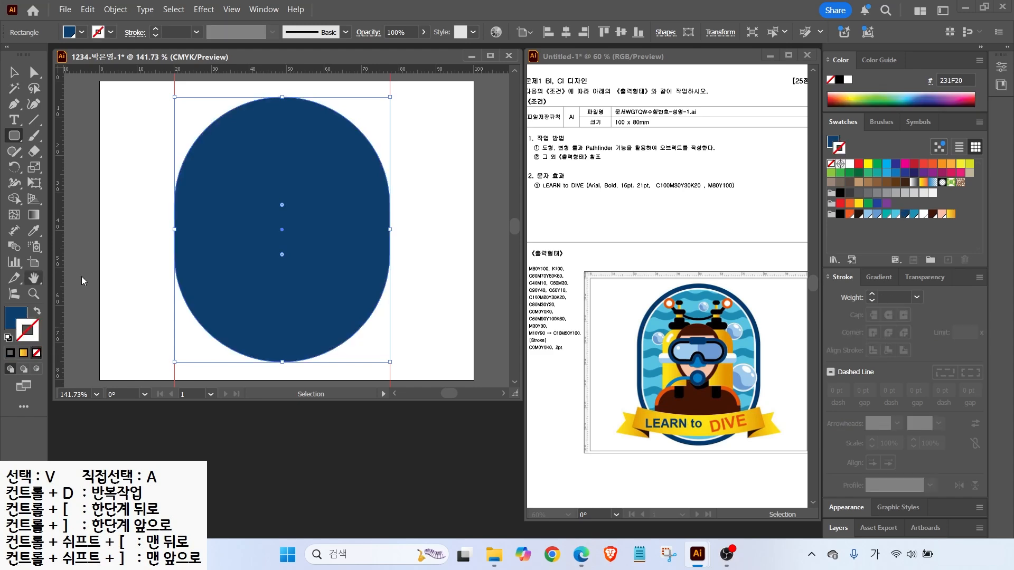
pyautogui.click(10, 316)
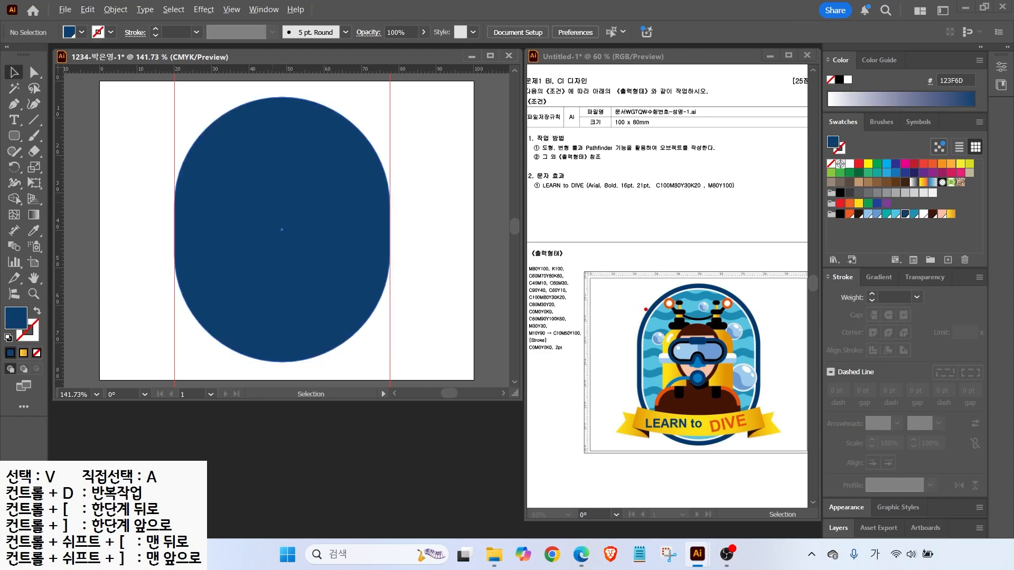
pyautogui.moveTo(645, 310); pyautogui.dragTo(625, 286)
pyautogui.moveTo(644, 340); pyautogui.dragTo(625, 323)
# Select the navy pill and open Object > Path > Offset Path
pyautogui.press('Escape')
pyautogui.click(228, 154)
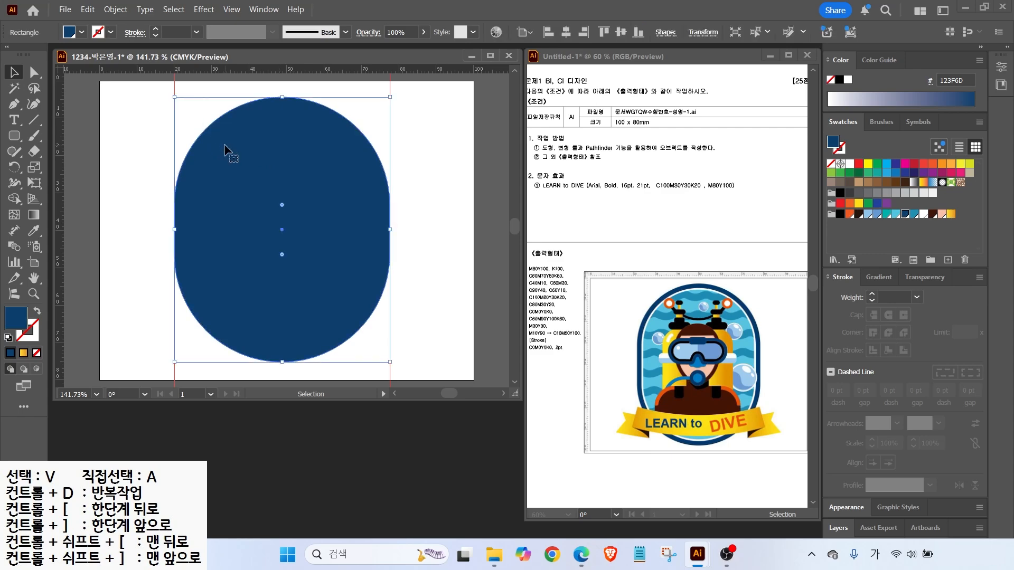
pyautogui.click(117, 15)
pyautogui.moveTo(161, 365)
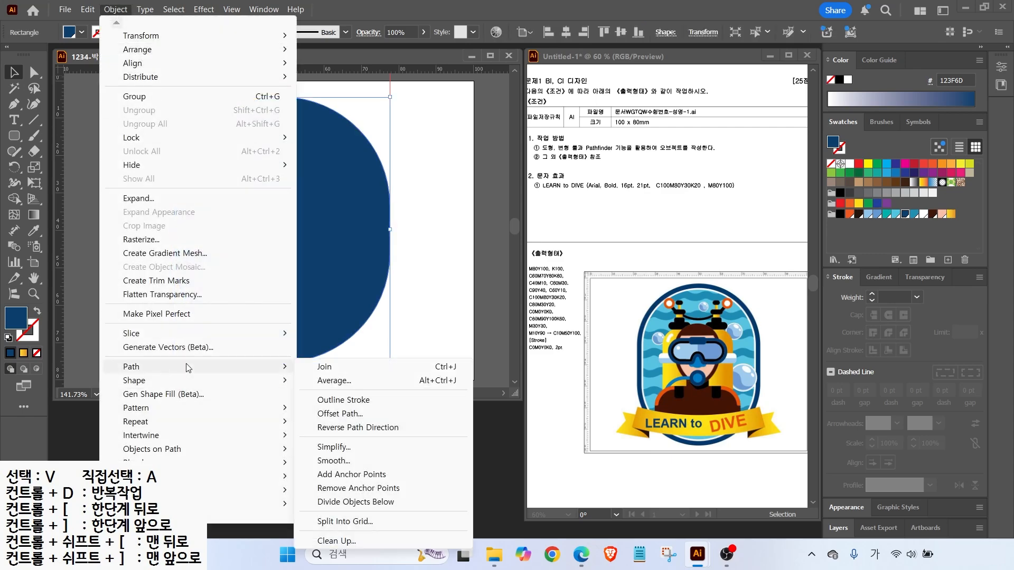
pyautogui.click(340, 414)
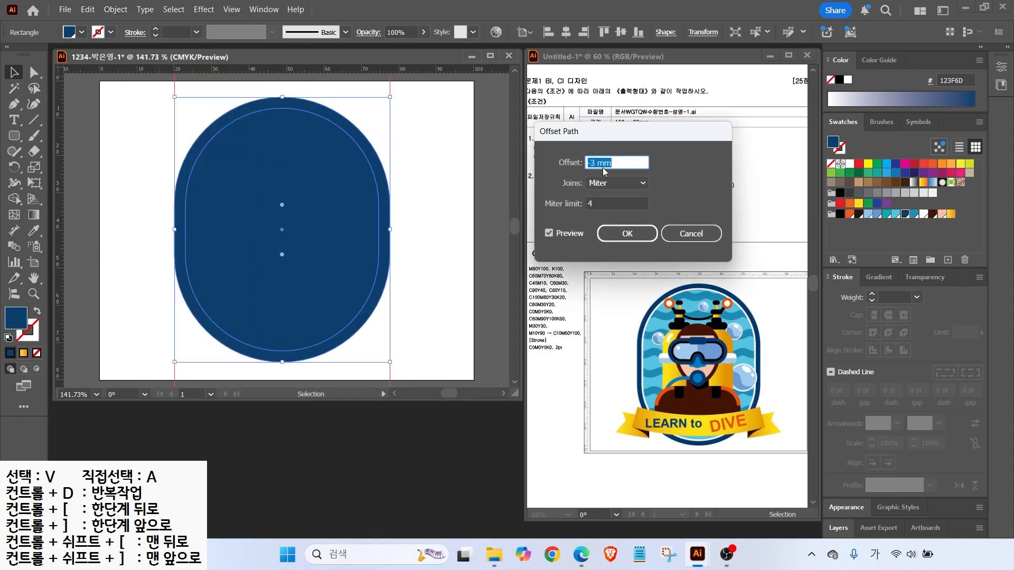
pyautogui.write('5')
pyautogui.click(549, 232)
pyautogui.click(549, 233)
# Set the offset to -3 mm and create the inset path inside the pill
pyautogui.click(613, 163)
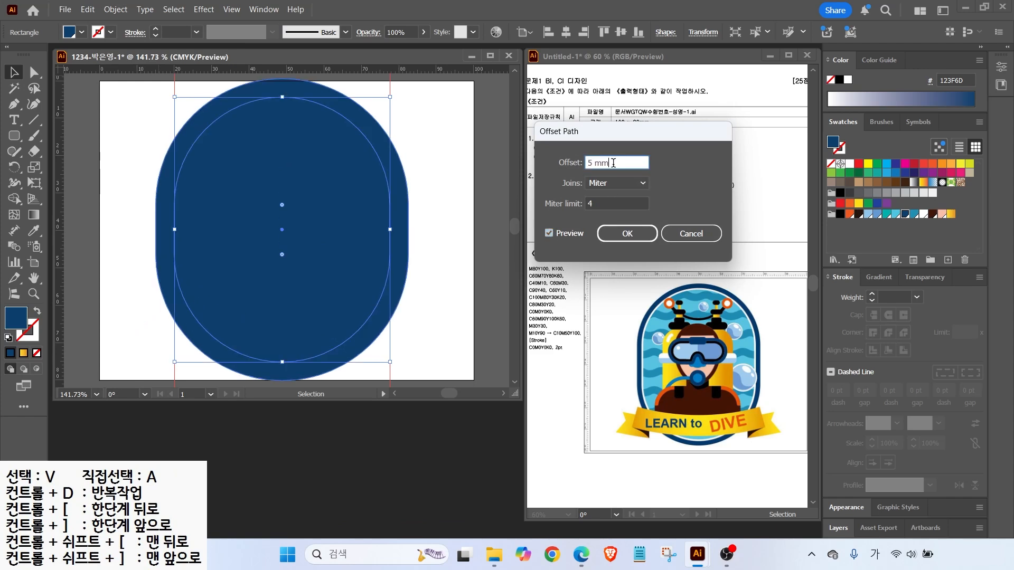
pyautogui.write('-5')
pyautogui.click(553, 232)
pyautogui.click(553, 233)
pyautogui.click(552, 233)
pyautogui.click(553, 233)
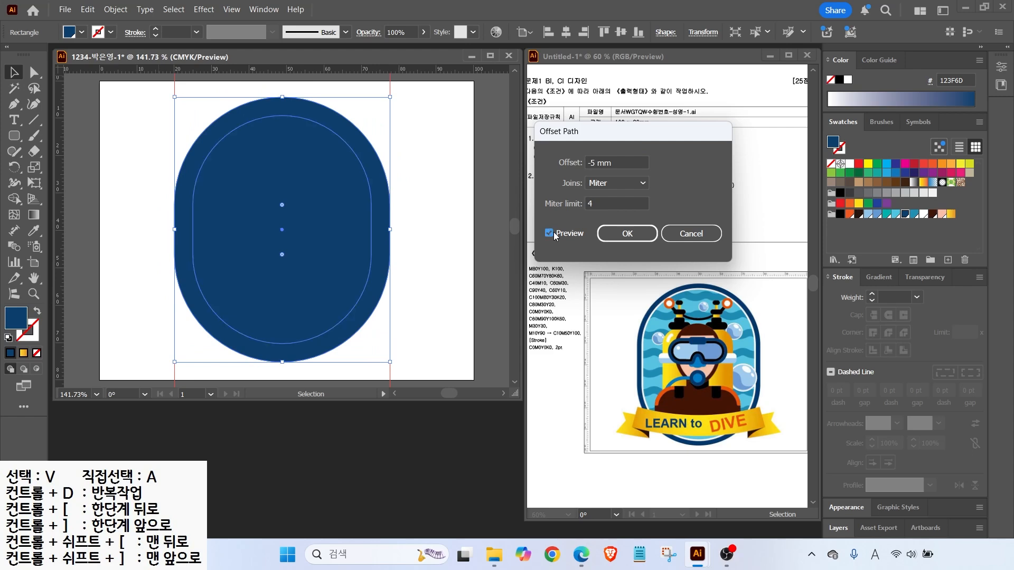
pyautogui.moveTo(615, 162); pyautogui.dragTo(532, 163)
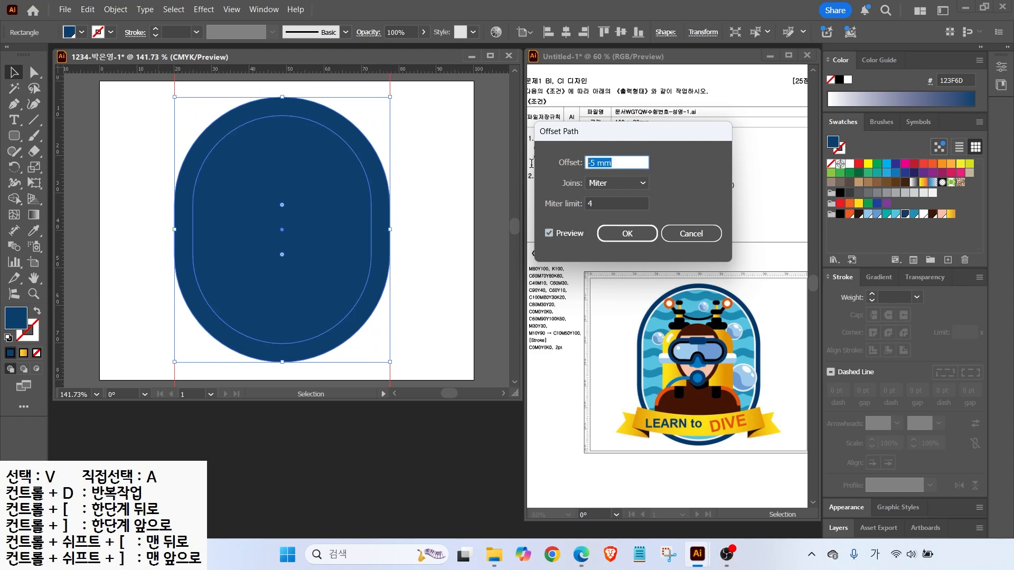
pyautogui.write('-3')
pyautogui.press('Tab')
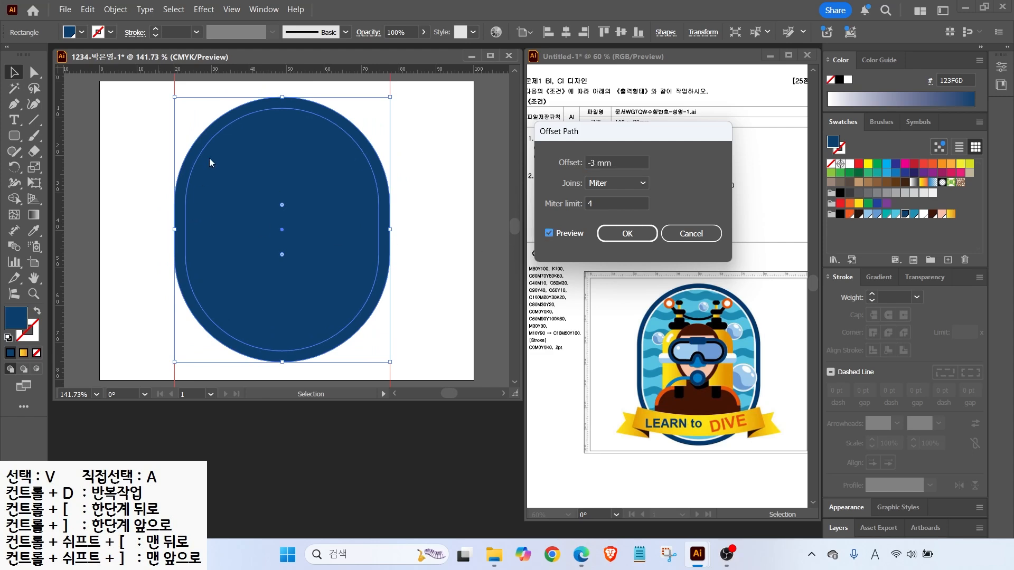
pyautogui.click(619, 234)
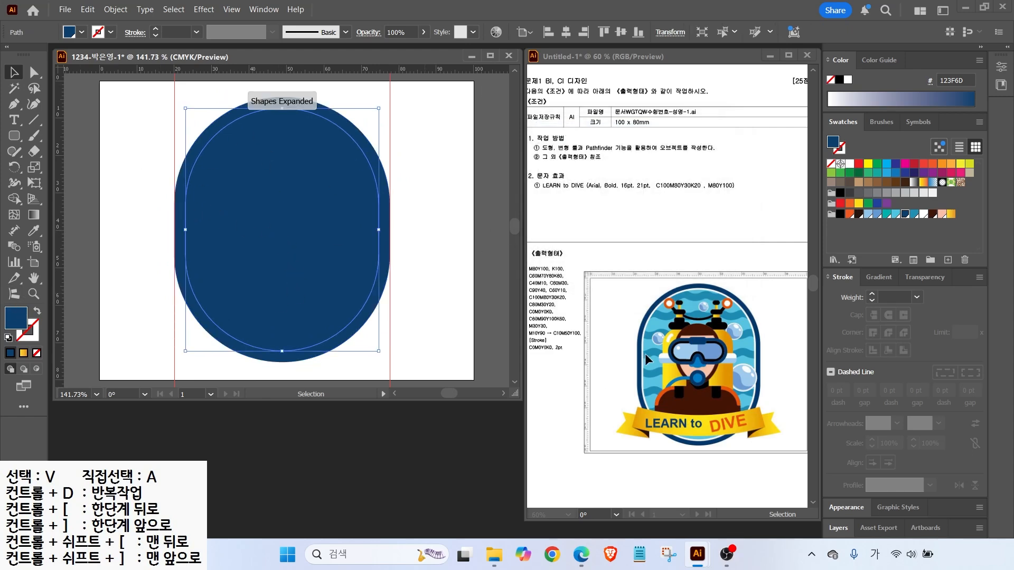
# Fill the inner offset shape with the light-blue 4FC6E0 swatch
pyautogui.click(896, 214)
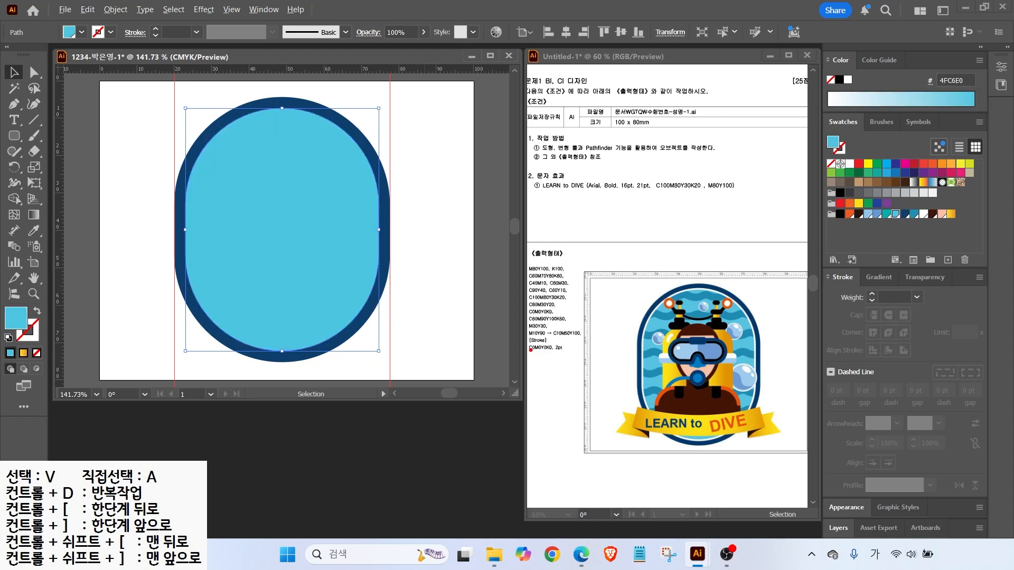
pyautogui.moveTo(520, 334); pyautogui.dragTo(579, 363)
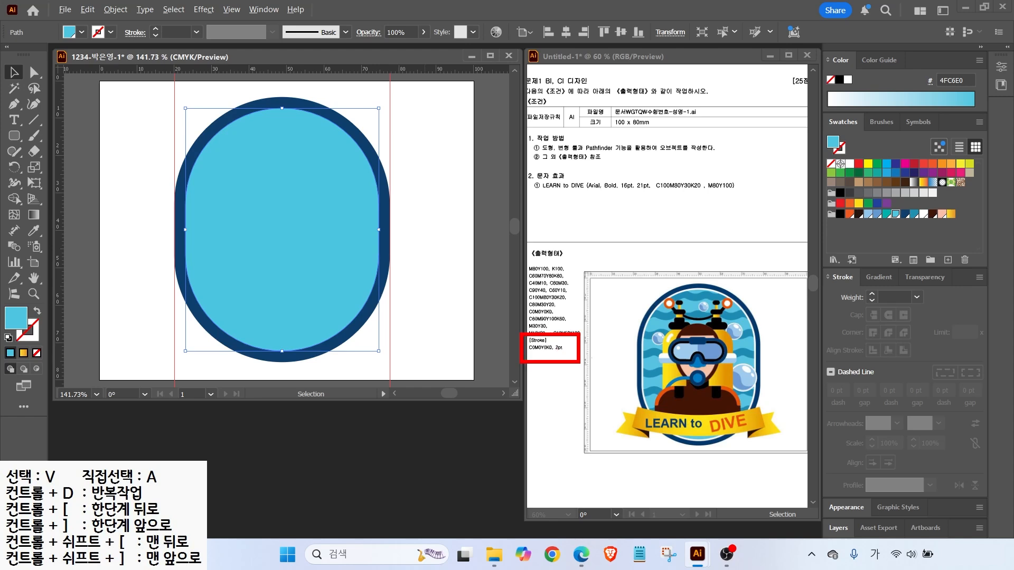
pyautogui.moveTo(639, 337); pyautogui.dragTo(589, 296)
pyautogui.press('Escape')
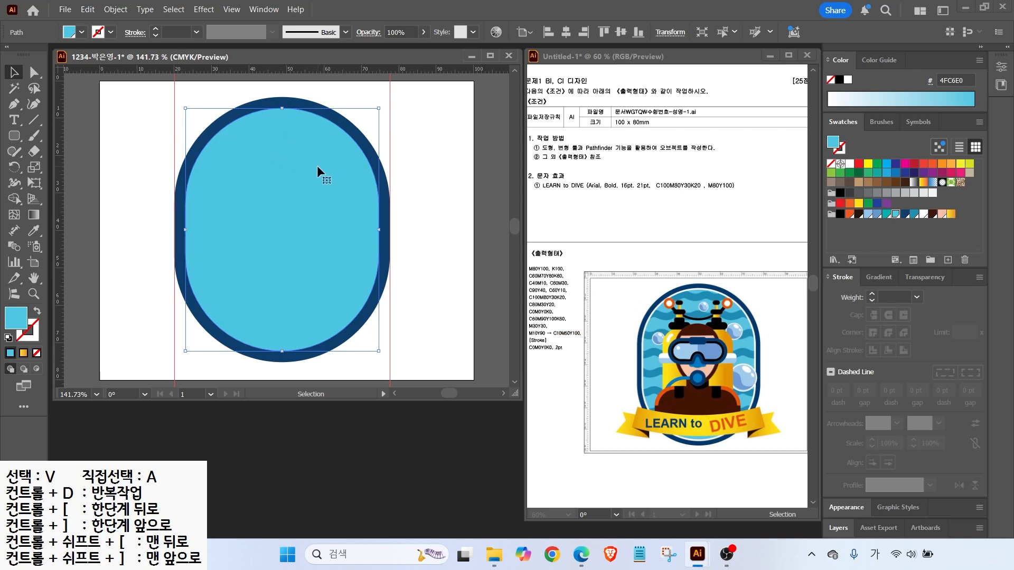
# Place a copy to the right and make it unfilled with a white 2 pt outline
pyautogui.moveTo(214, 233); pyautogui.dragTo(493, 245)
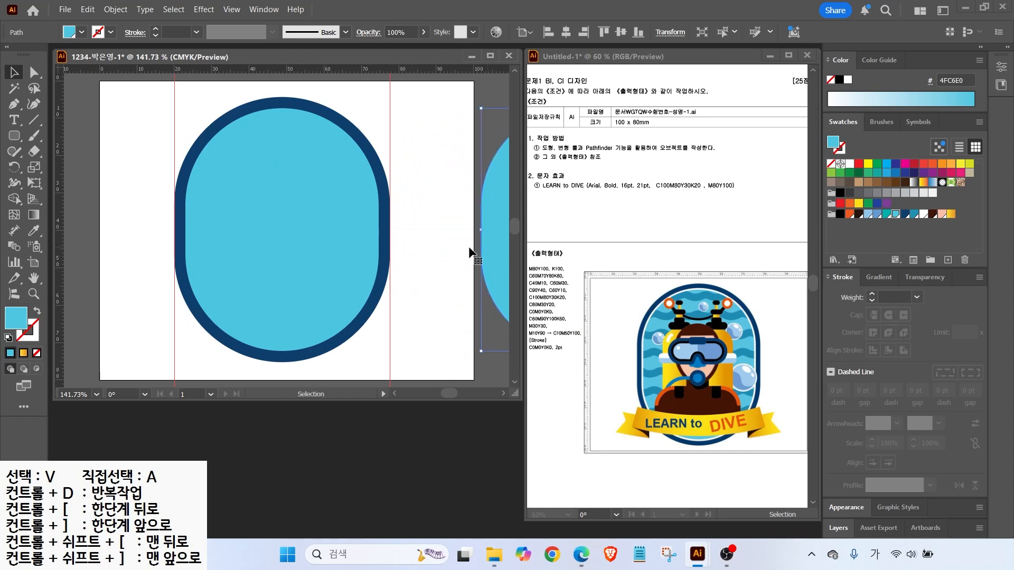
pyautogui.click(37, 311)
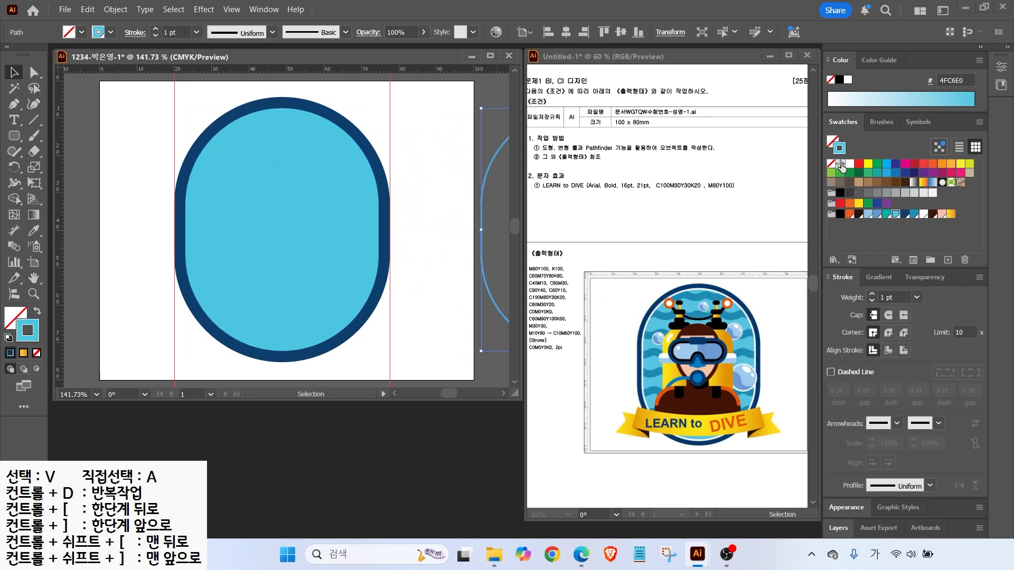
pyautogui.click(848, 164)
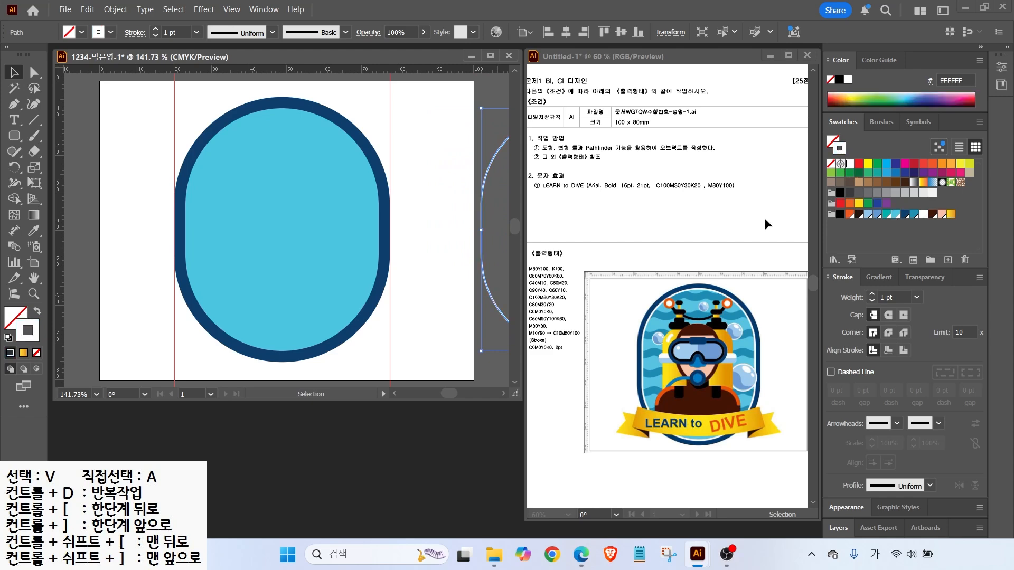
pyautogui.click(872, 295)
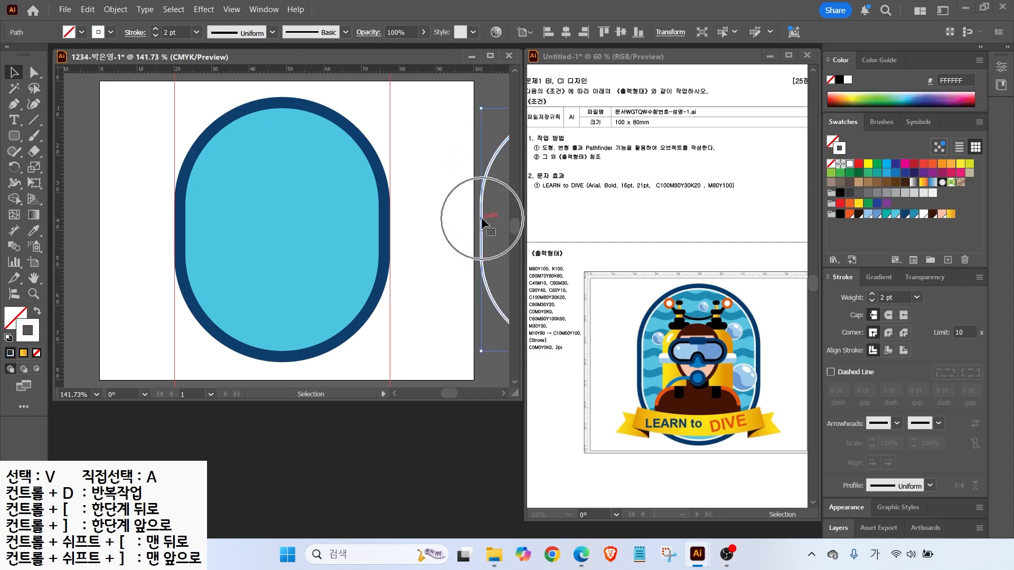
pyautogui.click(453, 184)
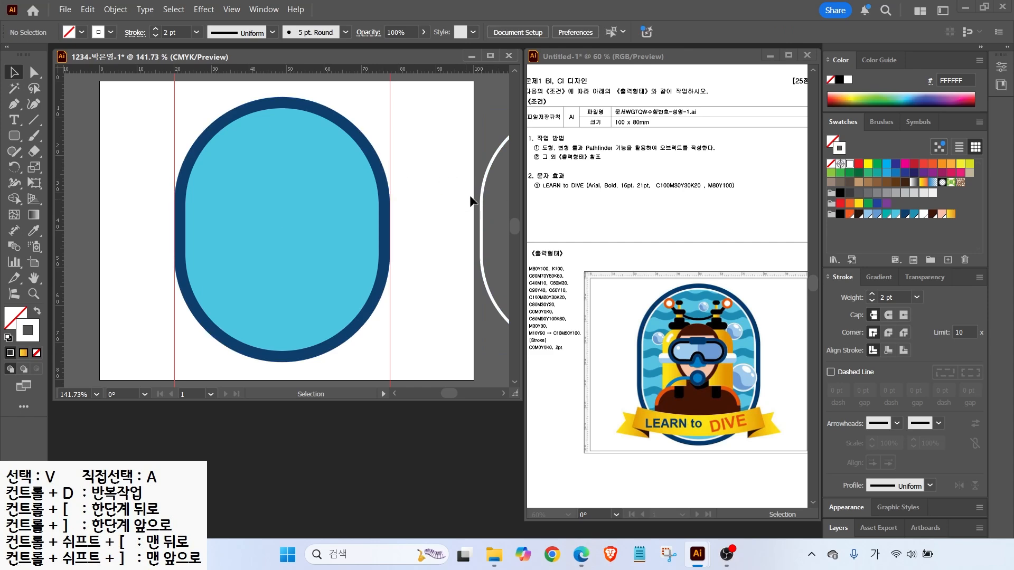
pyautogui.moveTo(346, 115); pyautogui.dragTo(371, 94)
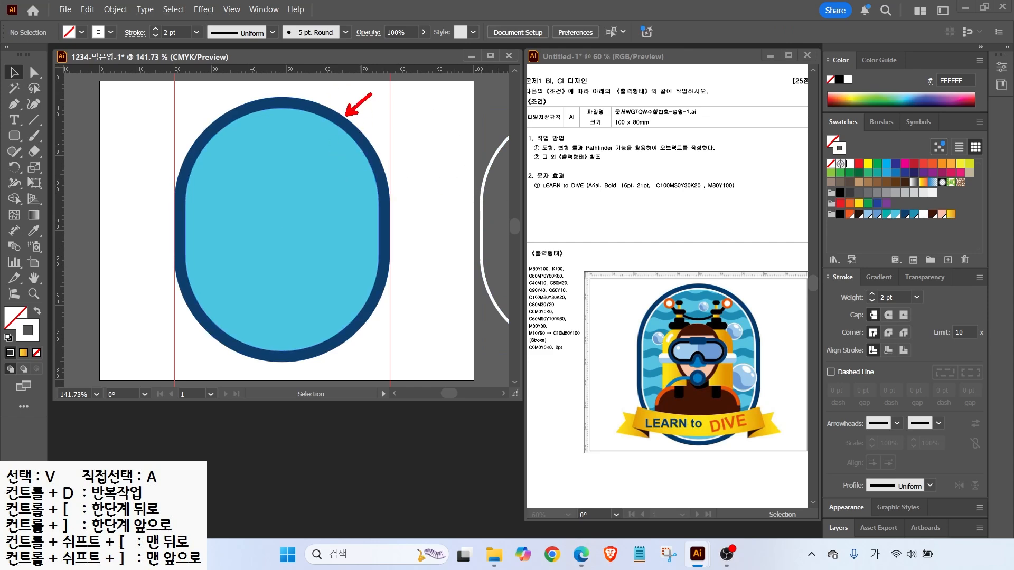
pyautogui.click(340, 107)
pyautogui.click(116, 9)
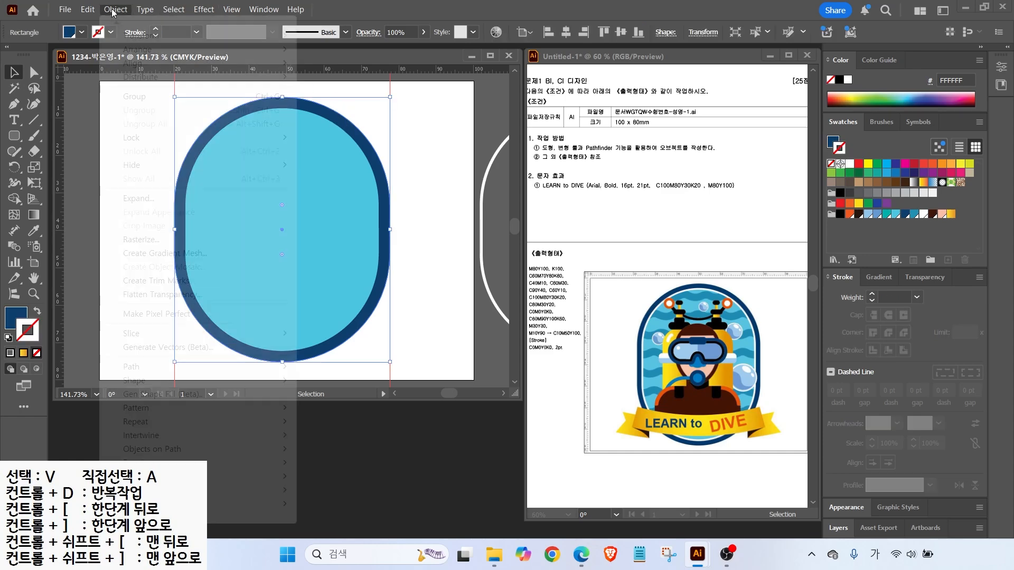
pyautogui.moveTo(283, 137)
pyautogui.click(321, 139)
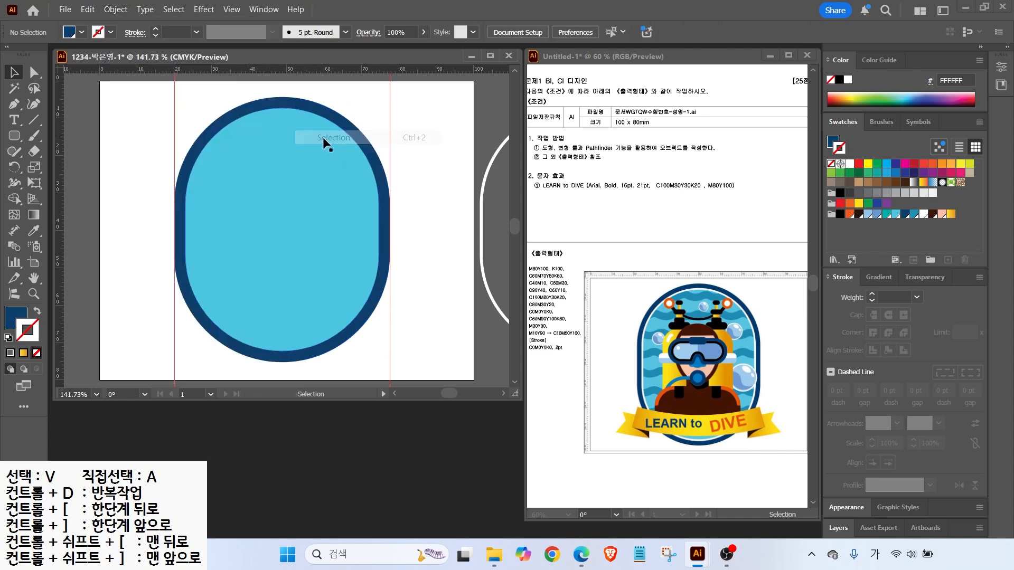
pyautogui.click(325, 166)
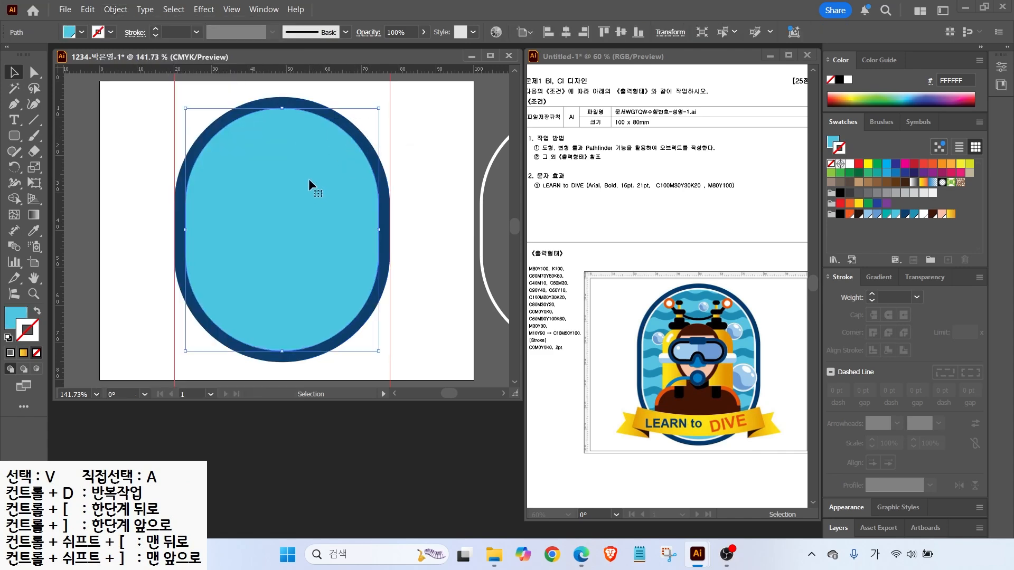
pyautogui.click(392, 113)
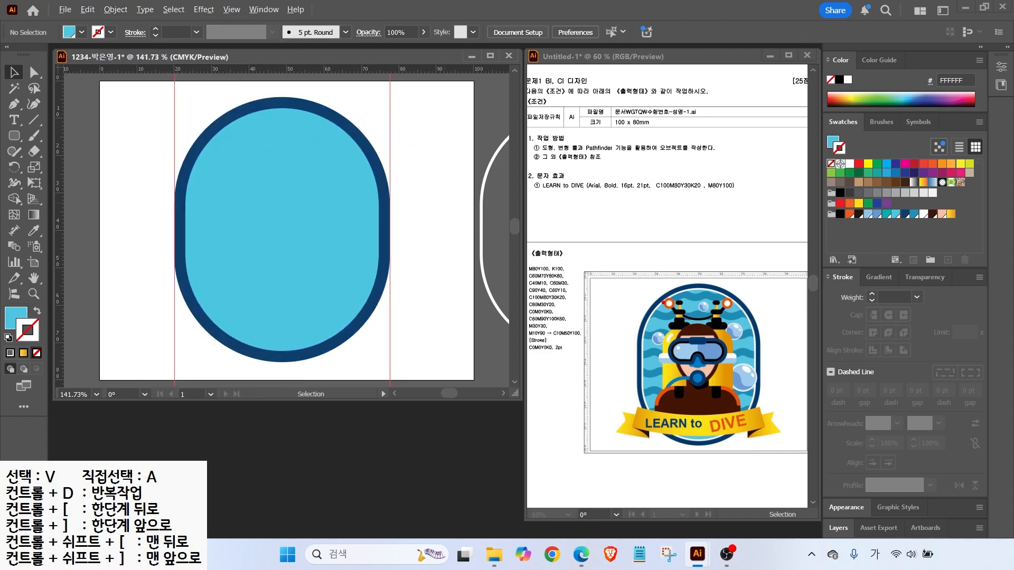
pyautogui.moveTo(646, 312)
pyautogui.mouseDown()
pyautogui.moveTo(731, 320)
pyautogui.moveTo(749, 308)
pyautogui.mouseUp()
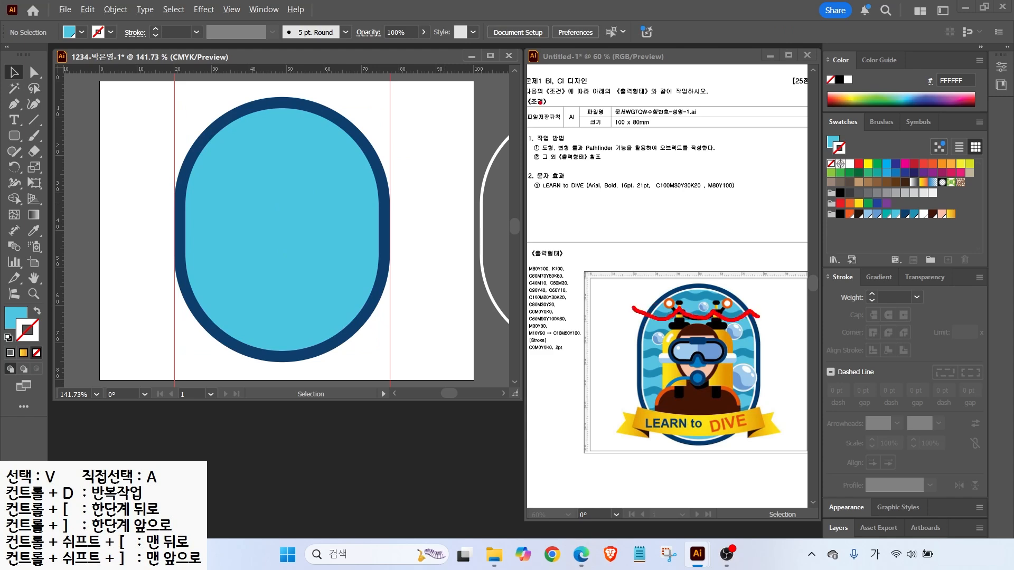
pyautogui.press('Escape')
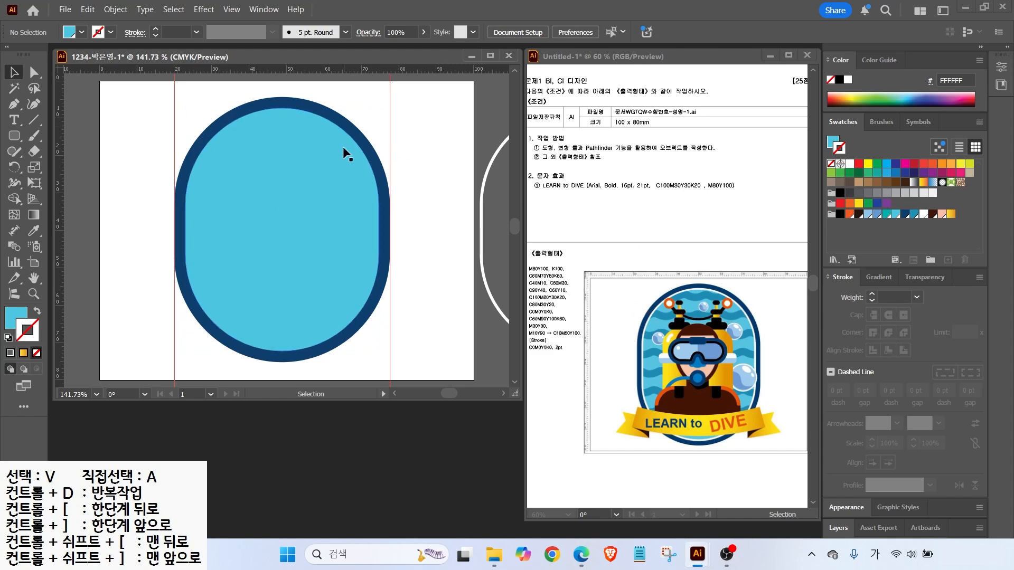
pyautogui.press('a')
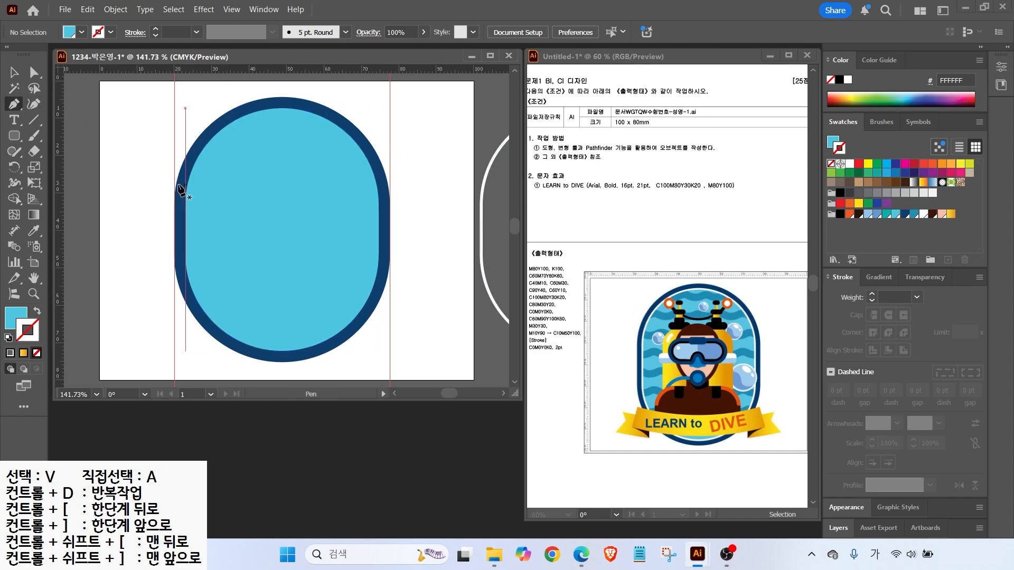
# Draw a curved two-point arc with the Pen tool across the pill's top
pyautogui.click(162, 172)
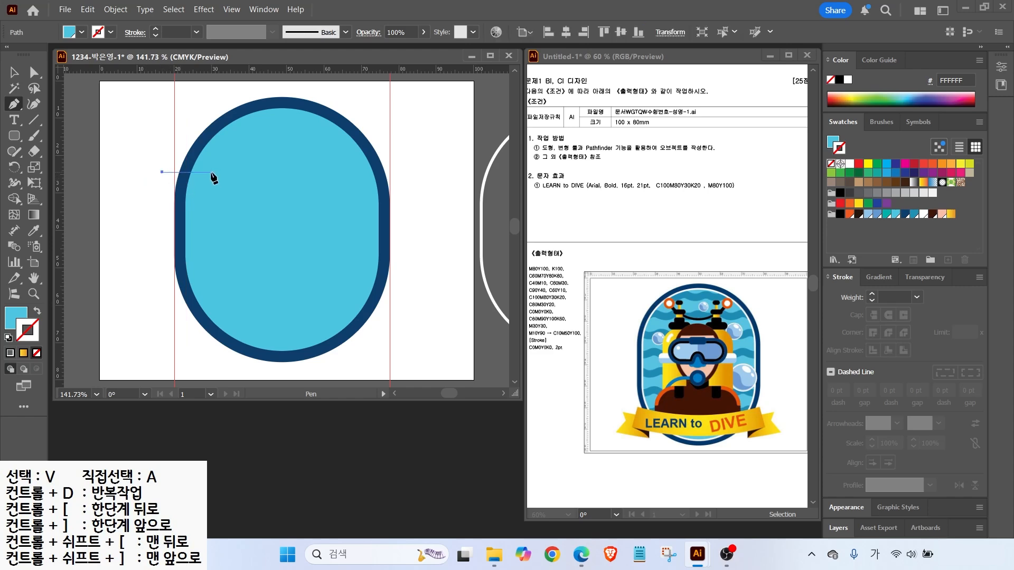
pyautogui.moveTo(227, 154); pyautogui.dragTo(235, 151)
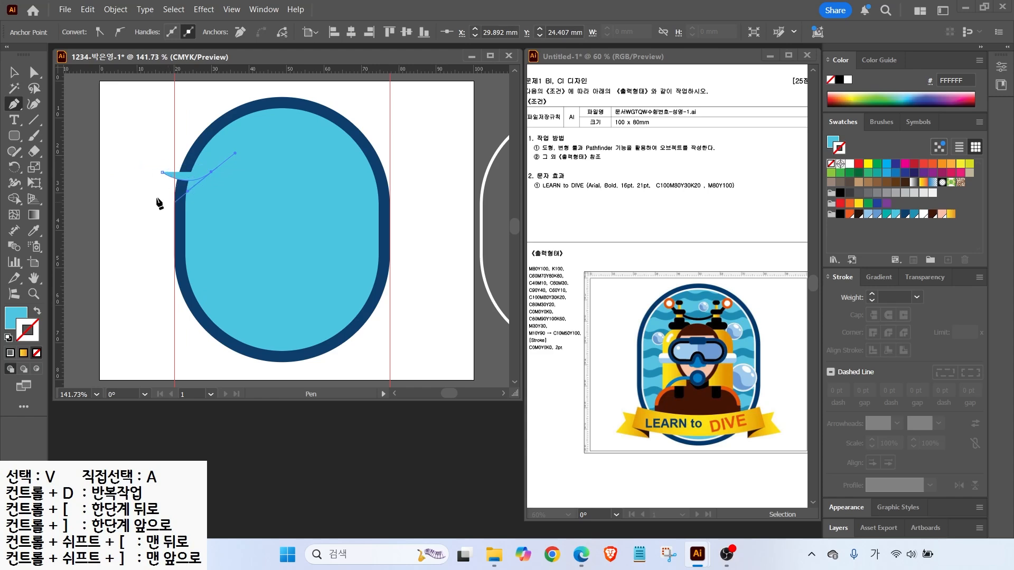
pyautogui.click(15, 74)
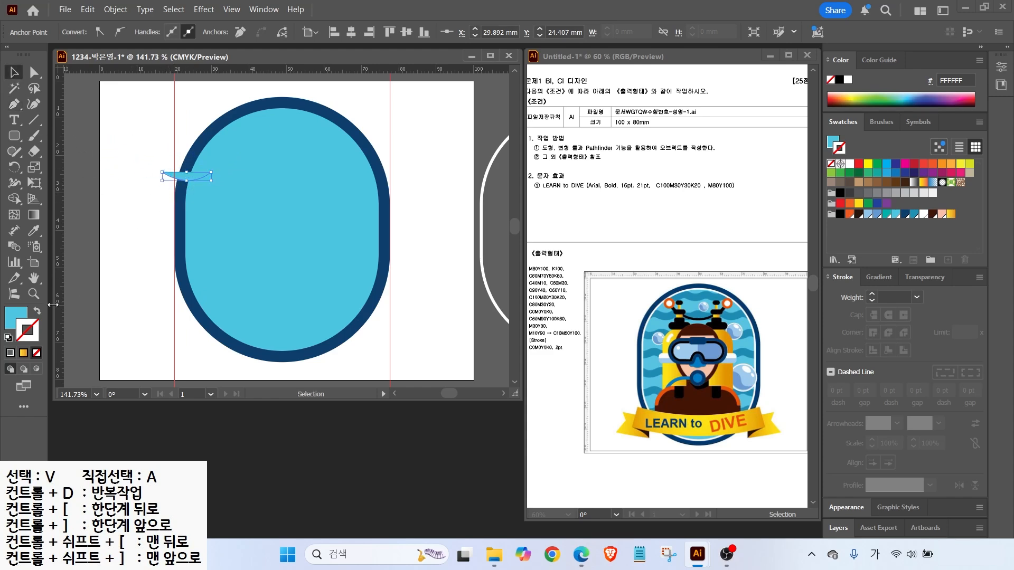
# Make the arc an 8 pt blue 1E90B3 stroke and place a copy at its right end
pyautogui.click(37, 310)
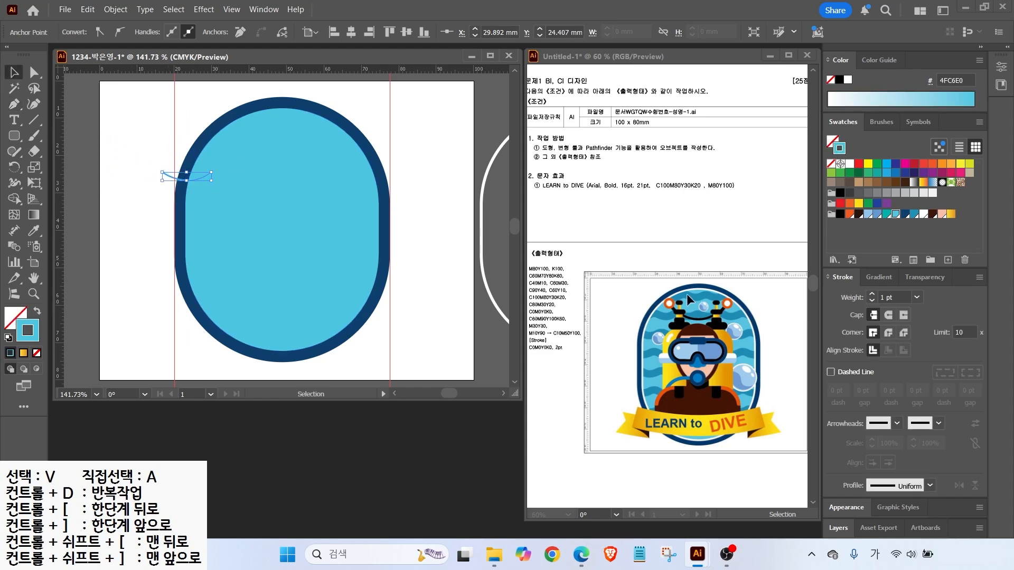
pyautogui.click(911, 214)
pyautogui.click(872, 294)
pyautogui.click(872, 294)
pyautogui.click(872, 294)
pyautogui.click(872, 294)
pyautogui.click(872, 294)
pyautogui.click(872, 294)
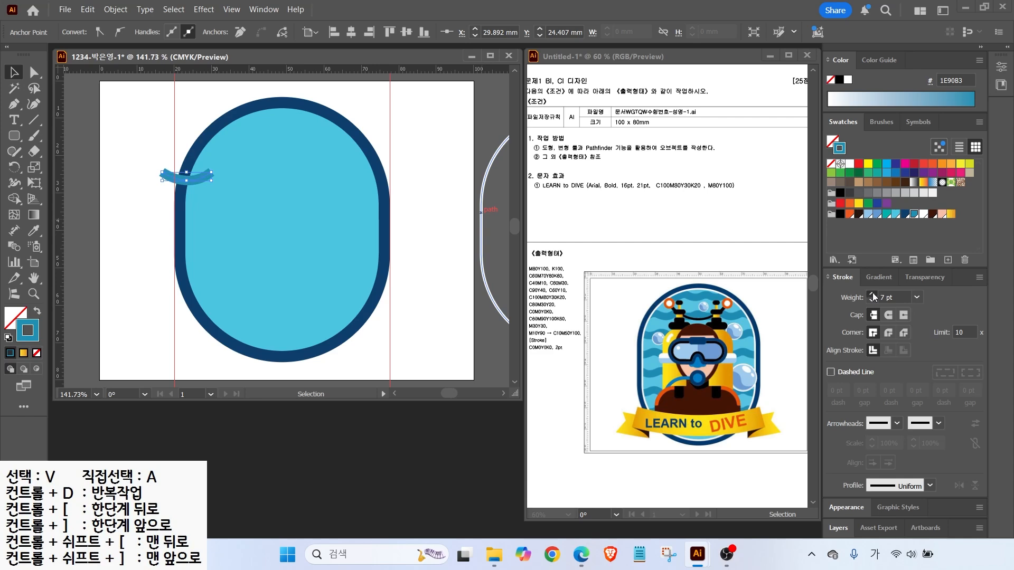
pyautogui.click(873, 294)
pyautogui.click(872, 294)
pyautogui.click(873, 301)
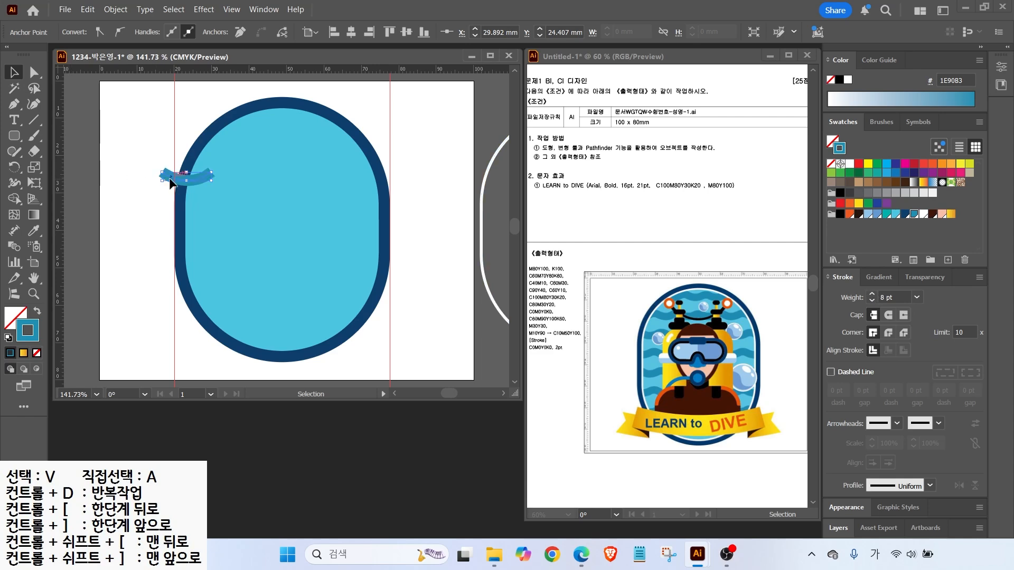
pyautogui.moveTo(171, 184); pyautogui.dragTo(222, 183)
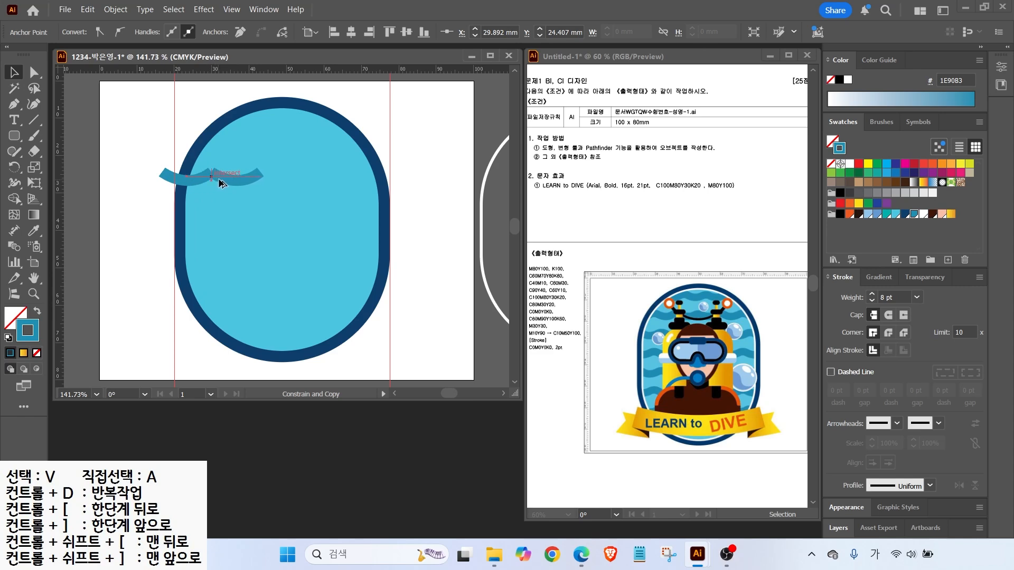
pyautogui.moveTo(222, 182); pyautogui.dragTo(222, 182)
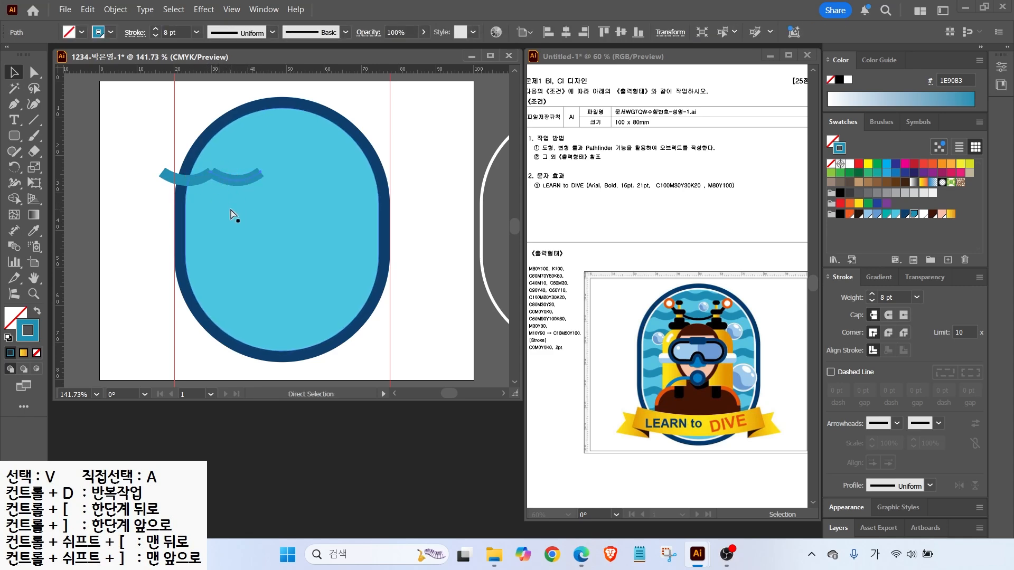
# Repeat the arc copies with Ctrl+D and join all arcs into one continuous path
pyautogui.hotkey('ctrl', 'd')
pyautogui.hotkey('ctrl', 'd')
pyautogui.hotkey('ctrl', 'd')
pyautogui.hotkey('ctrl', 'd')
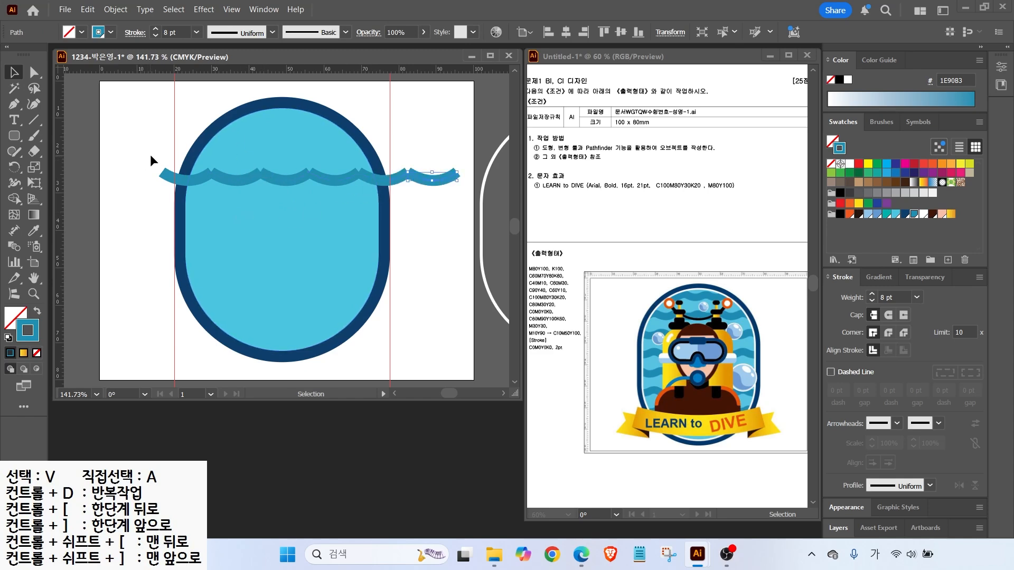
pyautogui.moveTo(184, 150); pyautogui.dragTo(223, 180)
pyautogui.moveTo(403, 194); pyautogui.dragTo(416, 195)
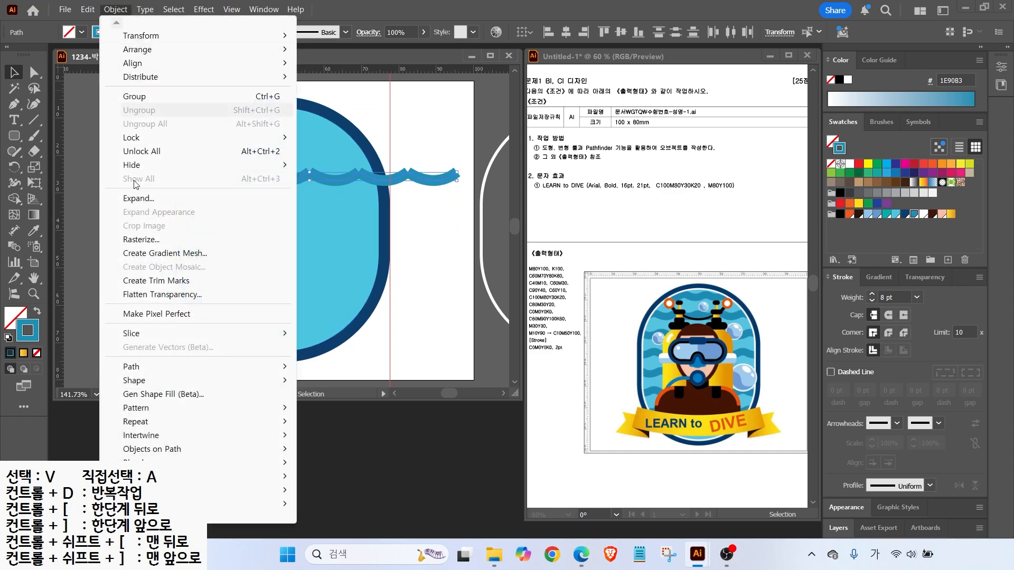
pyautogui.moveTo(253, 366)
pyautogui.click(324, 366)
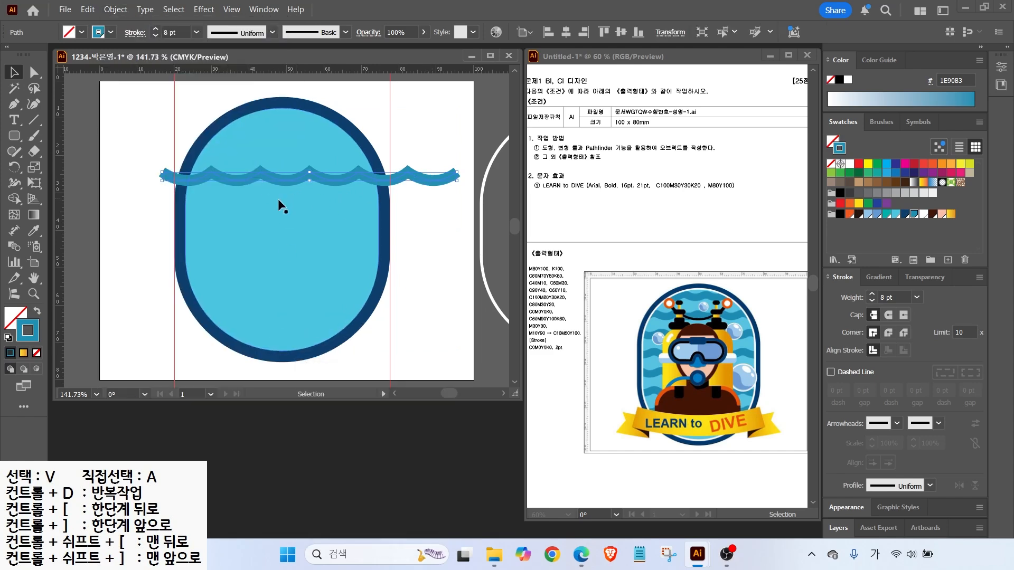
# Move the joined wave line left to center it across the pill
pyautogui.moveTo(255, 176)
pyautogui.mouseDown()
pyautogui.moveTo(226, 169)
pyautogui.moveTo(236, 172)
pyautogui.mouseUp()
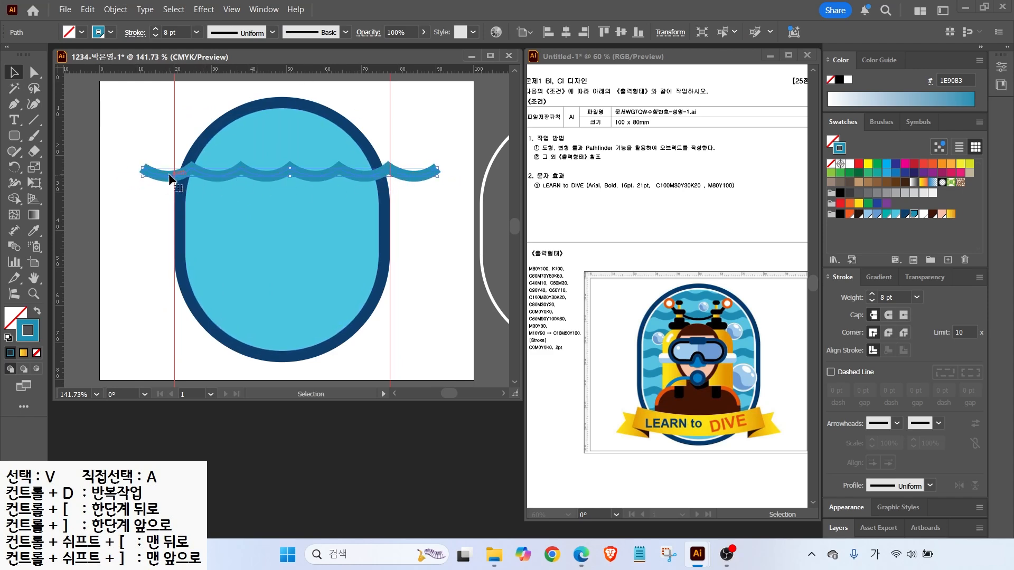
pyautogui.click(119, 176)
pyautogui.click(153, 173)
pyautogui.click(33, 72)
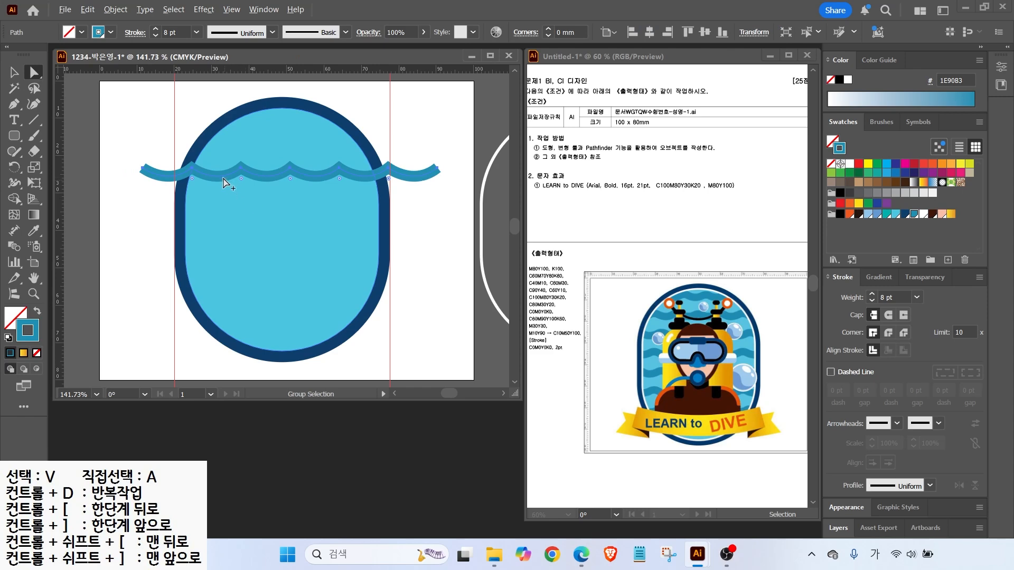
# Round the wave's sharp peaks with live corners and raise the stroke from 8 pt to 9 pt
pyautogui.scroll(3, 185, 187)
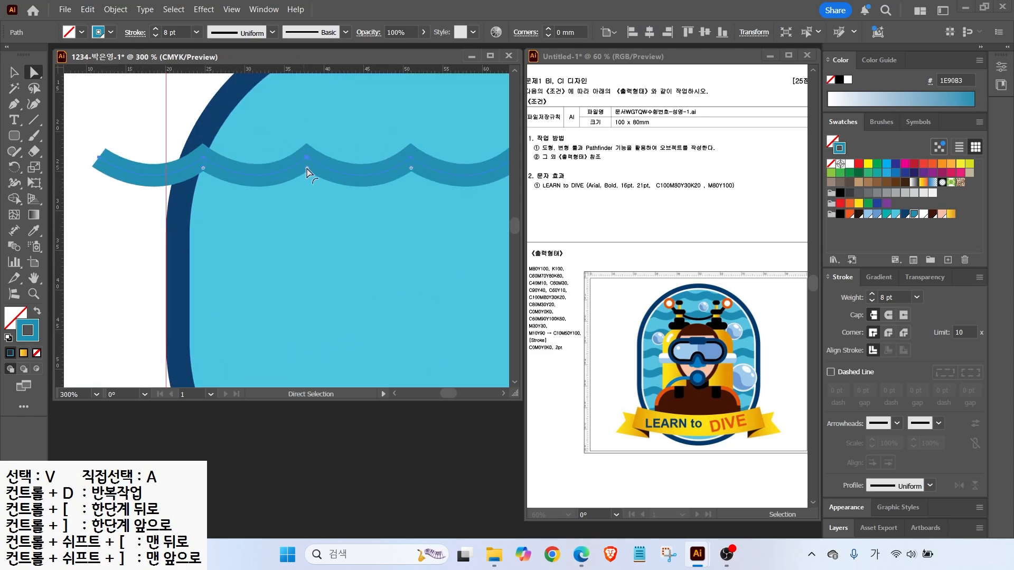
pyautogui.click(309, 173)
pyautogui.moveTo(308, 170); pyautogui.dragTo(308, 196)
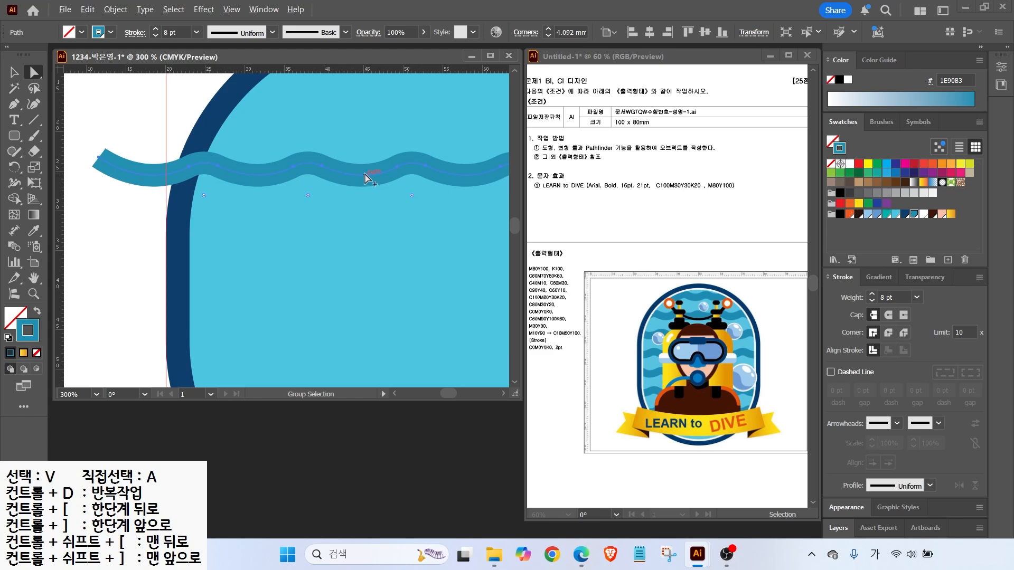
pyautogui.hotkey('ctrl', '0')
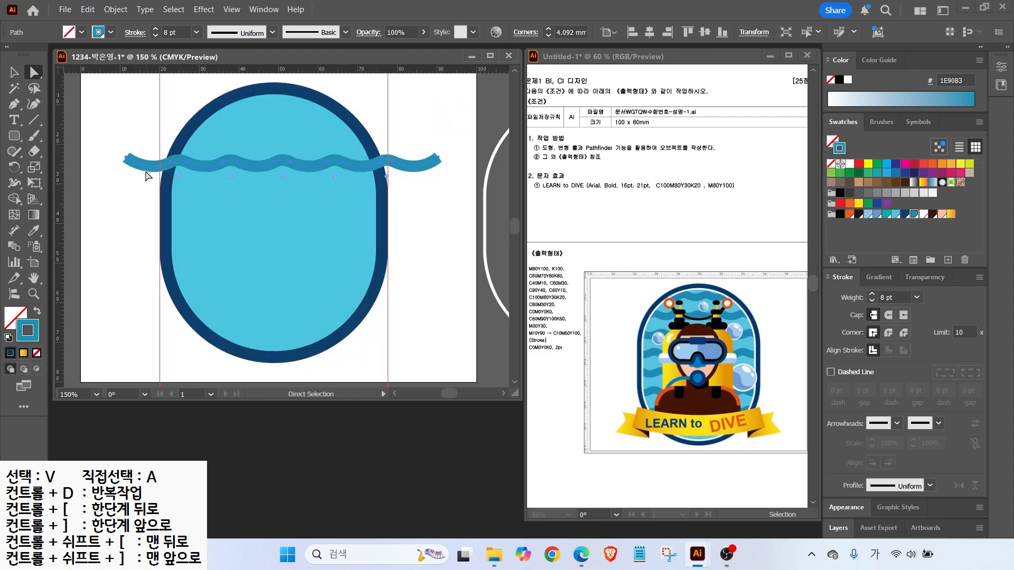
pyautogui.click(143, 170)
pyautogui.click(872, 295)
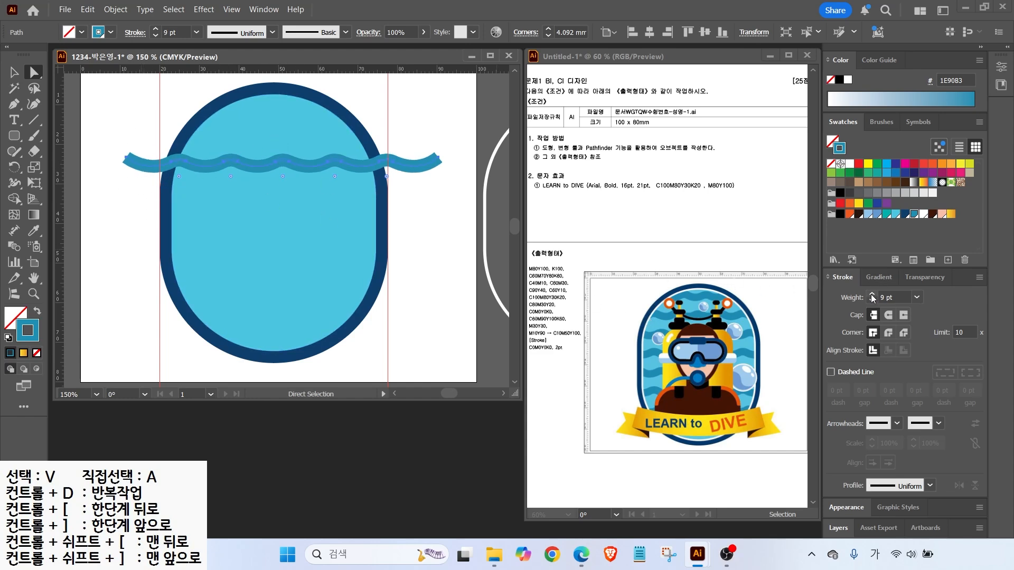
# Expand the wave stroke into a filled shape with Object > Expand
pyautogui.click(115, 8)
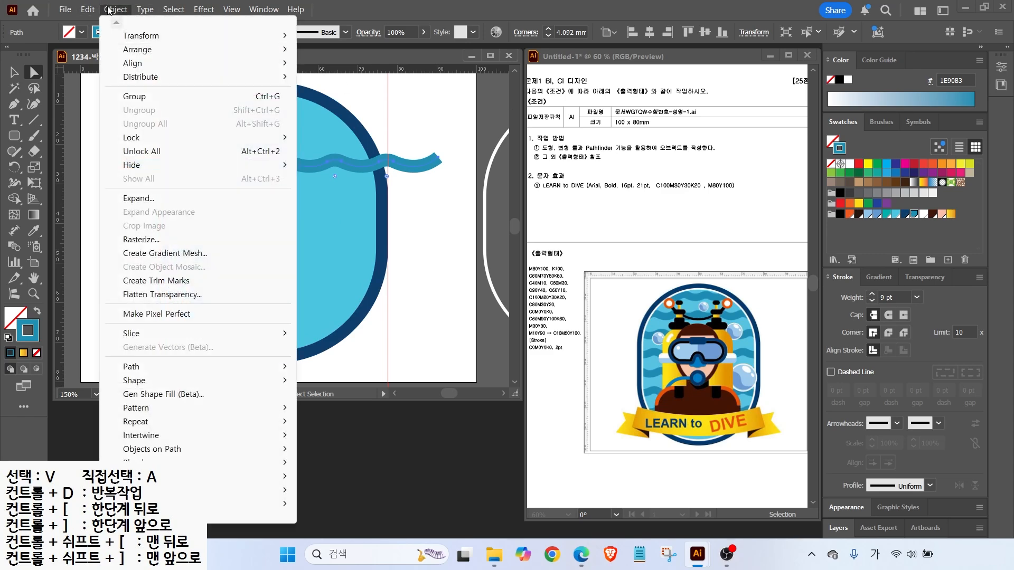
pyautogui.click(130, 198)
pyautogui.click(392, 302)
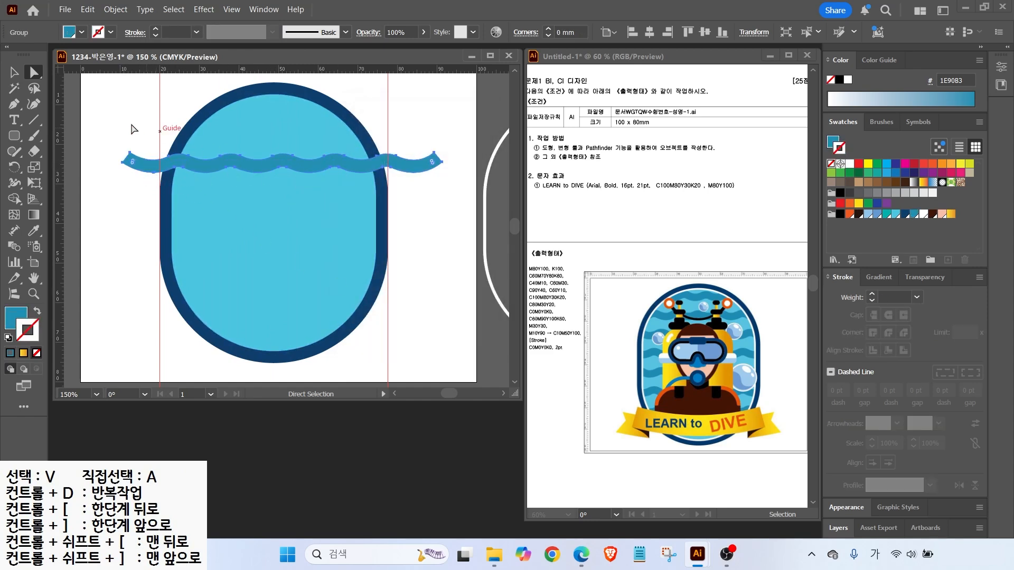
# Repeat the wave into seven evenly spaced rows down the pill and shift them all up
pyautogui.click(13, 72)
pyautogui.click(93, 113)
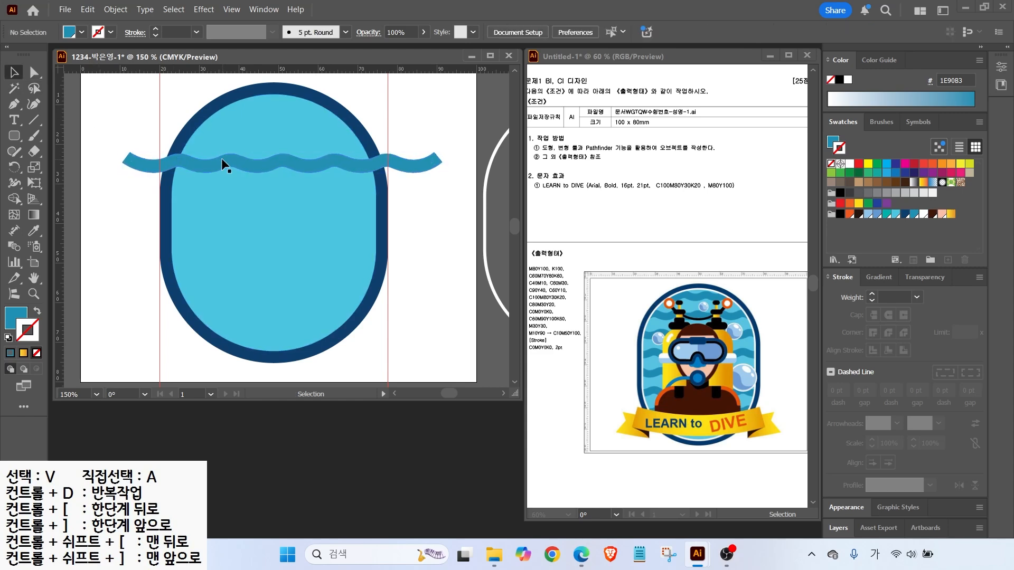
pyautogui.moveTo(217, 161)
pyautogui.mouseDown()
pyautogui.moveTo(211, 111)
pyautogui.moveTo(243, 158)
pyautogui.mouseUp()
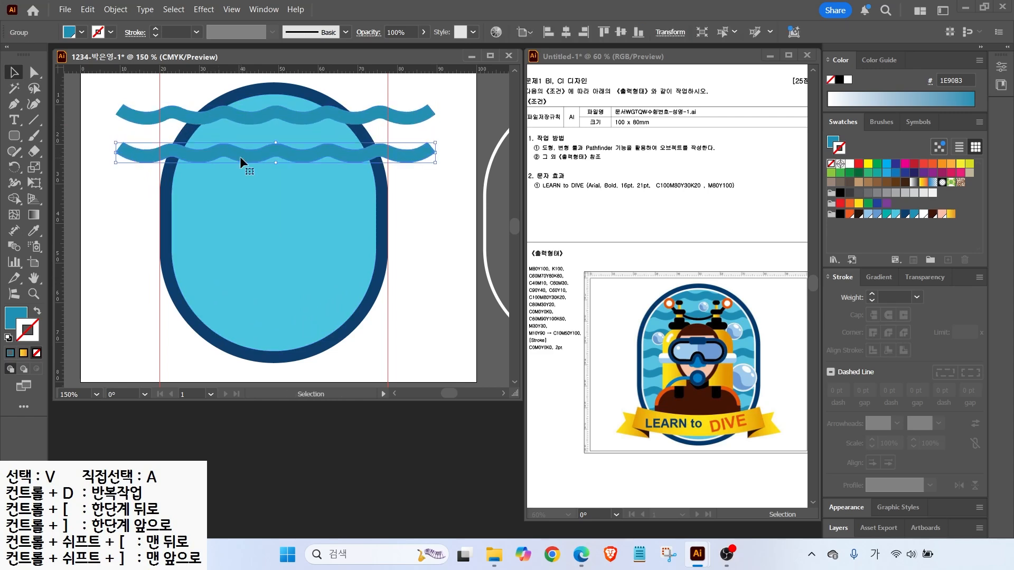
pyautogui.hotkey('ctrl', 'd')
pyautogui.hotkey('ctrl', 'd')
pyautogui.hotkey('ctrl', 'd')
pyautogui.hotkey('ctrl', 'd')
pyautogui.hotkey('ctrl', 'd')
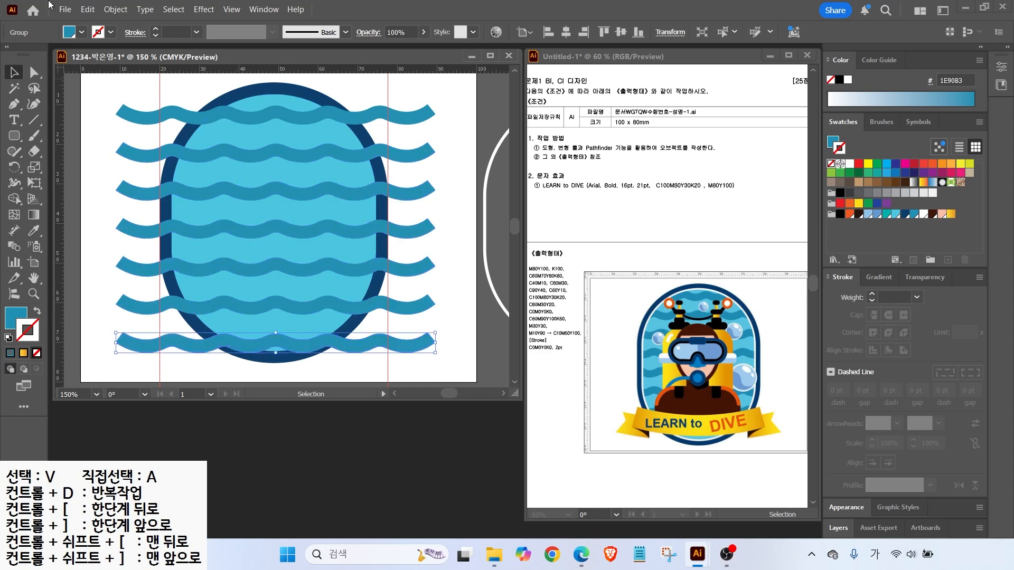
pyautogui.moveTo(98, 94); pyautogui.dragTo(112, 252)
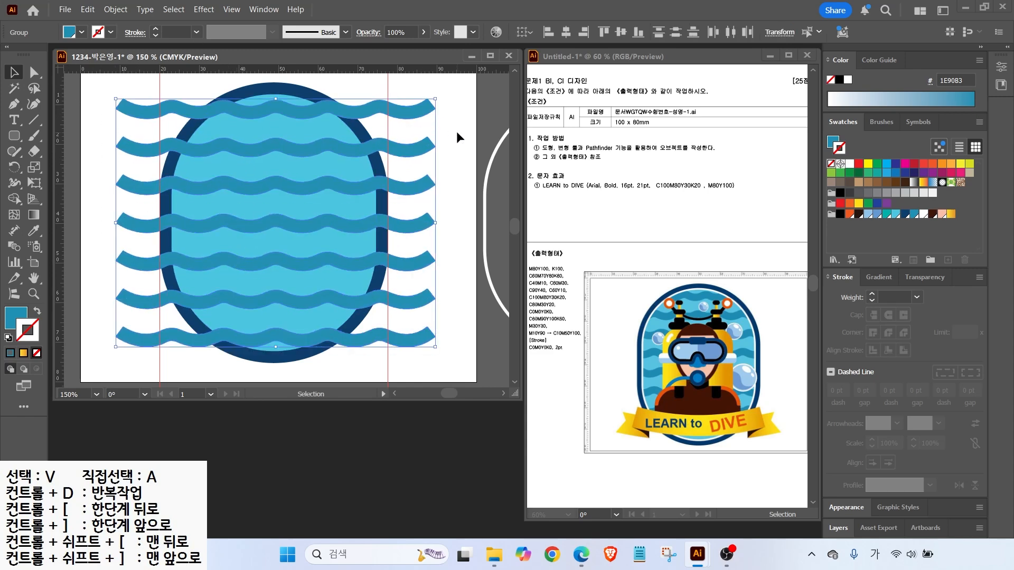
pyautogui.click(457, 133)
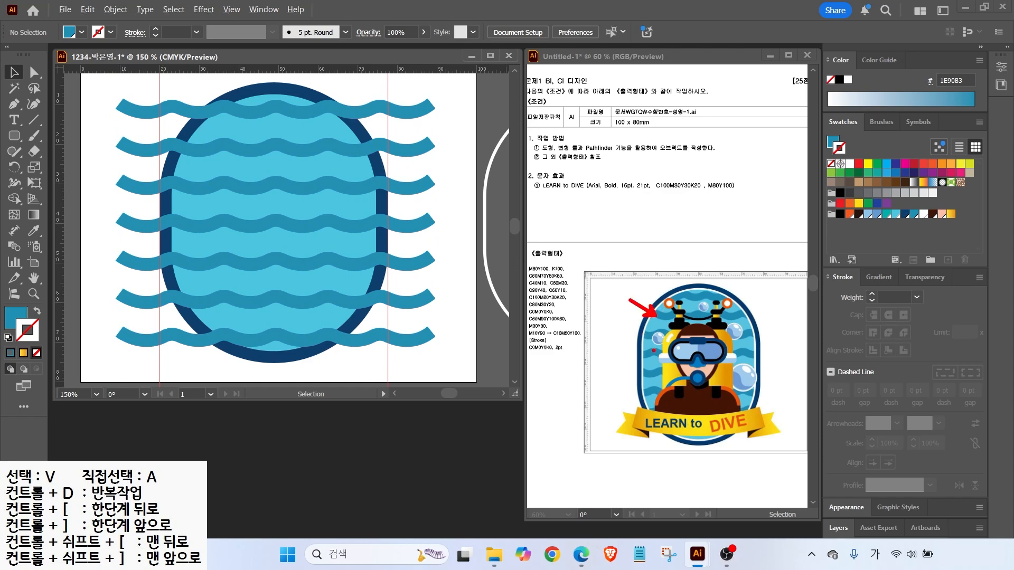
pyautogui.keyDown('shift'); pyautogui.click(132, 154); pyautogui.keyUp('shift')
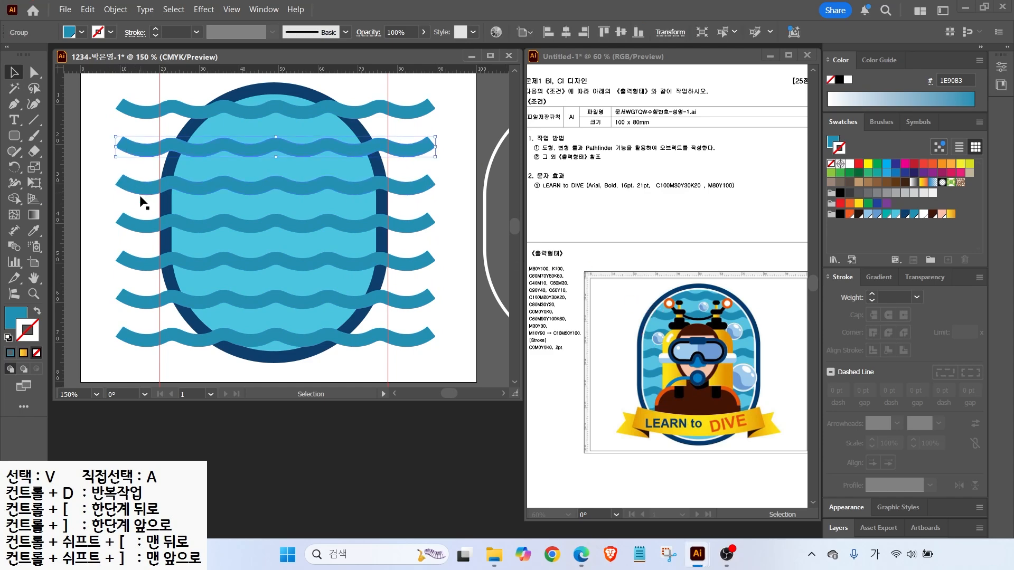
# Shift the second, fourth and sixth waves slightly left to stagger the rows
pyautogui.keyDown('shift'); pyautogui.click(142, 226); pyautogui.keyUp('shift')
pyautogui.keyDown('shift'); pyautogui.click(144, 299); pyautogui.keyUp('shift')
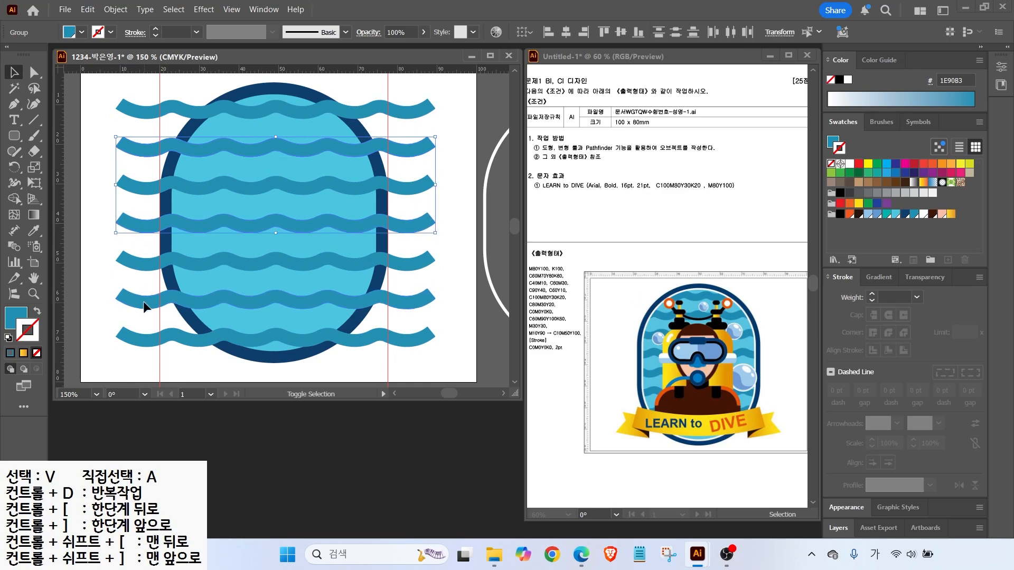
pyautogui.moveTo(142, 302); pyautogui.dragTo(128, 302)
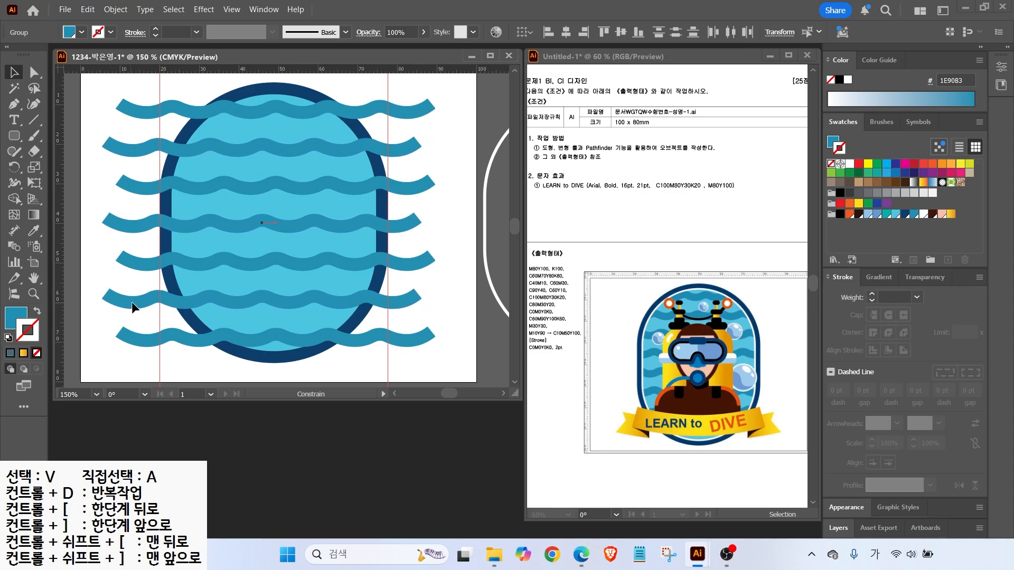
pyautogui.click(111, 110)
pyautogui.moveTo(216, 129); pyautogui.dragTo(183, 73)
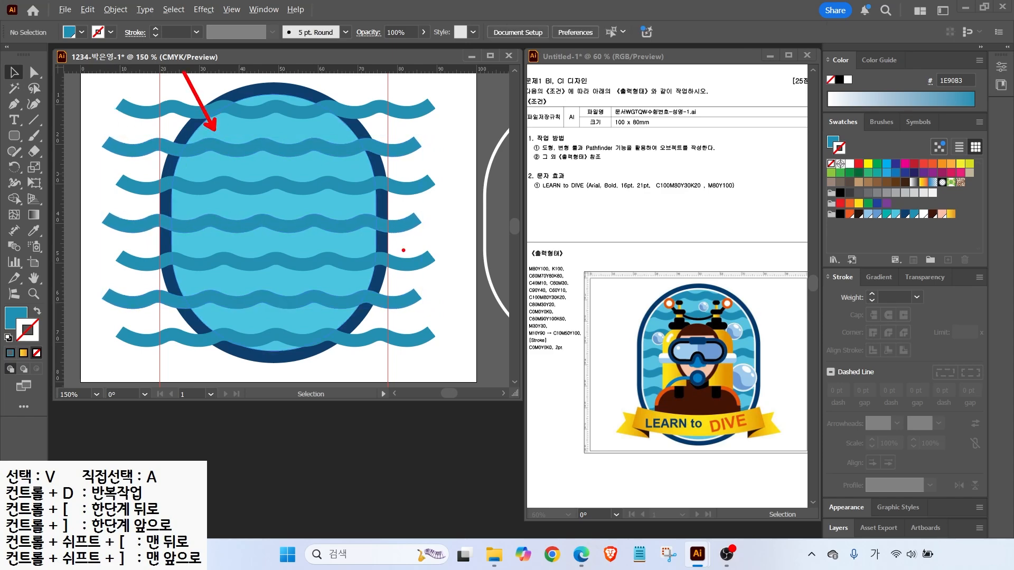
pyautogui.press('Escape')
pyautogui.click(223, 125)
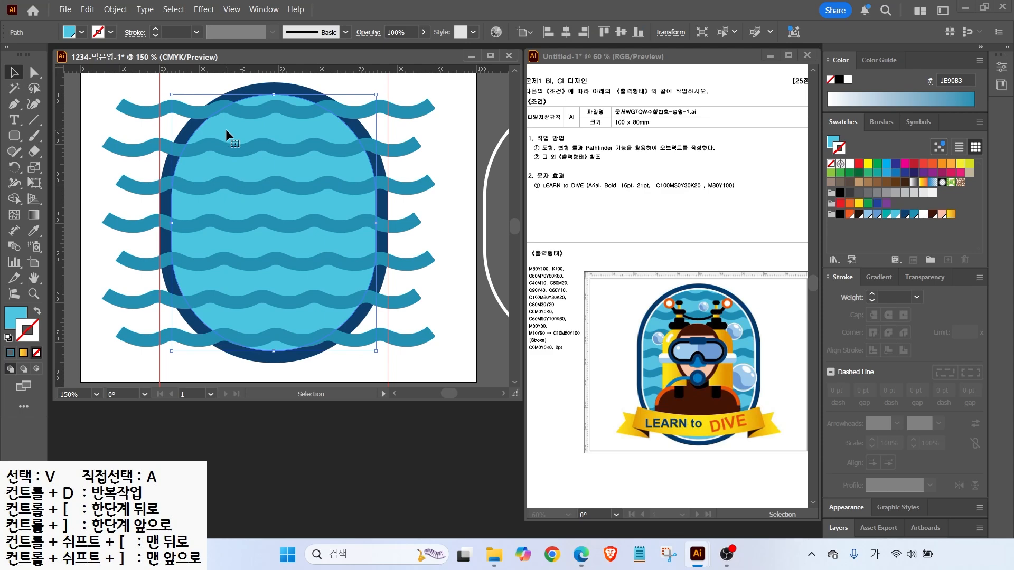
# Turn the light-blue oval into an orange shape with no outline and place it over the badge interior
pyautogui.press('a')
pyautogui.press('v')
pyautogui.moveTo(223, 148); pyautogui.dragTo(271, 211)
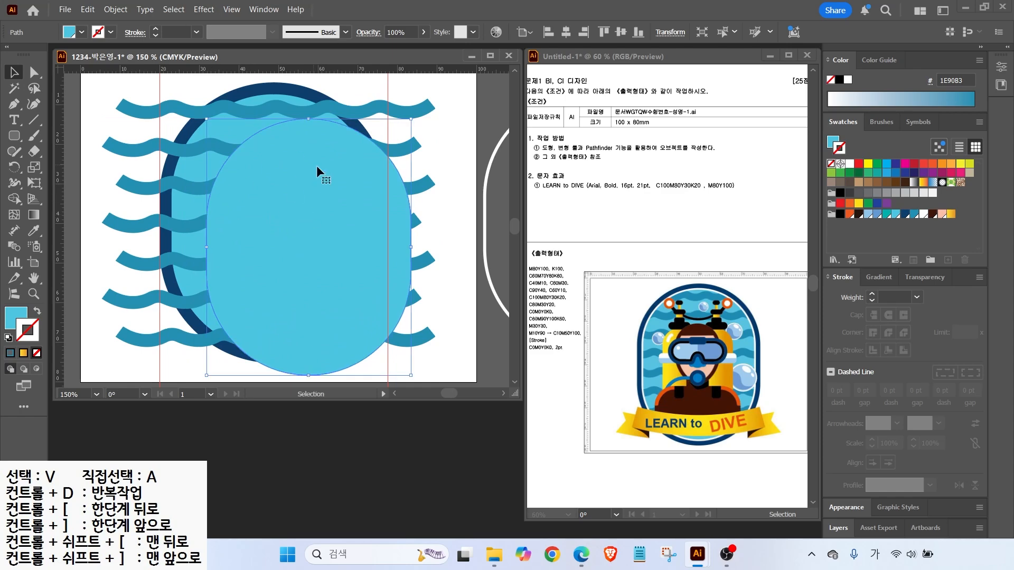
pyautogui.click(942, 163)
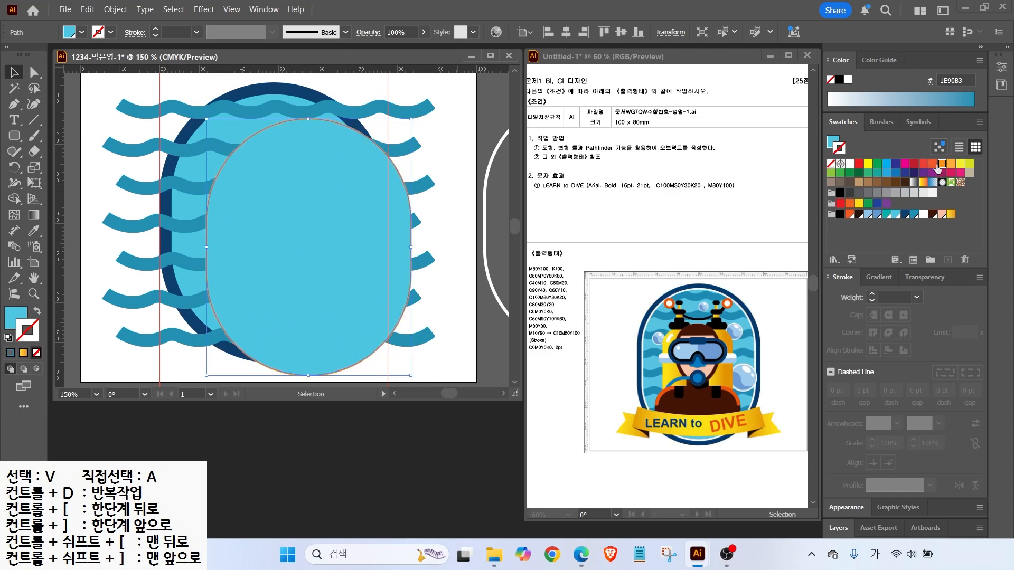
pyautogui.click(37, 311)
pyautogui.click(36, 353)
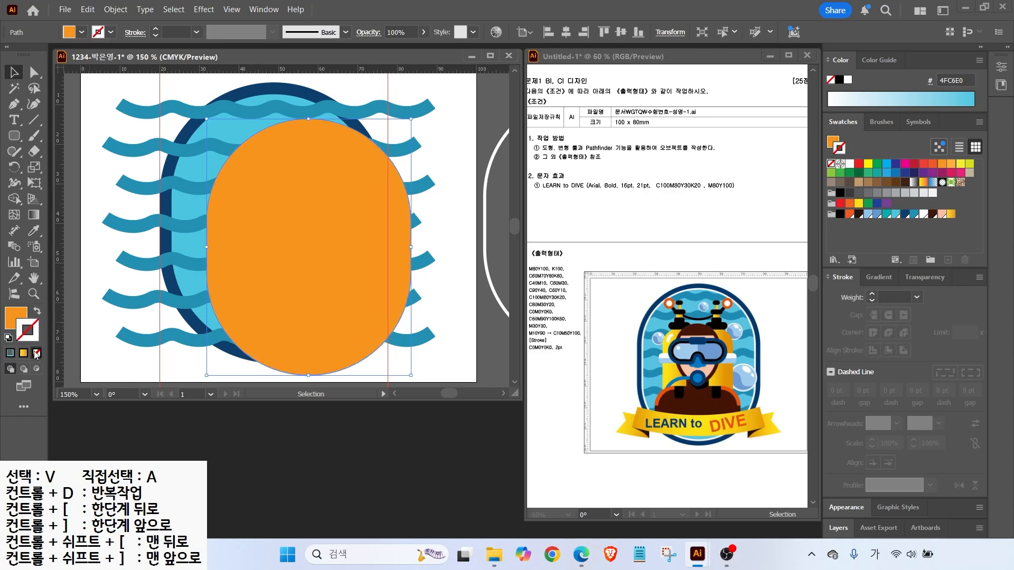
pyautogui.click(10, 320)
pyautogui.moveTo(255, 220); pyautogui.dragTo(220, 195)
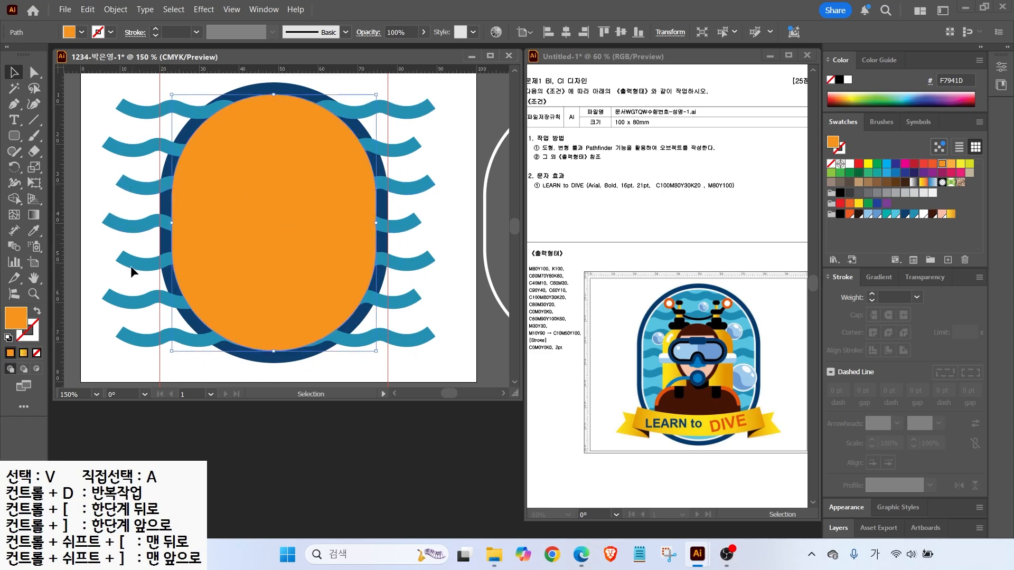
# Select the waves together with the orange oval and make a clipping mask
pyautogui.moveTo(98, 86); pyautogui.dragTo(144, 353)
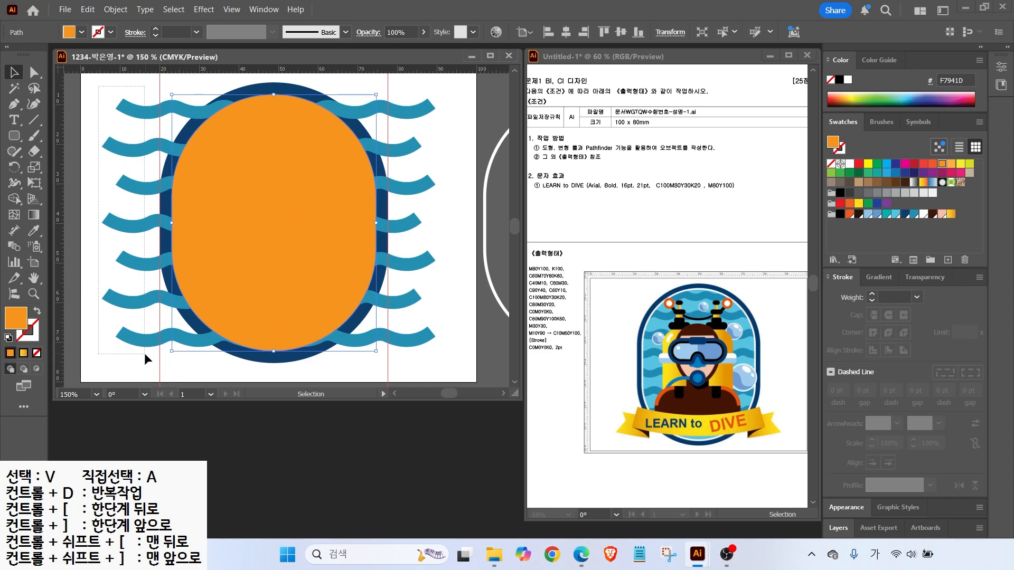
pyautogui.keyDown('shift'); pyautogui.click(193, 201); pyautogui.keyUp('shift')
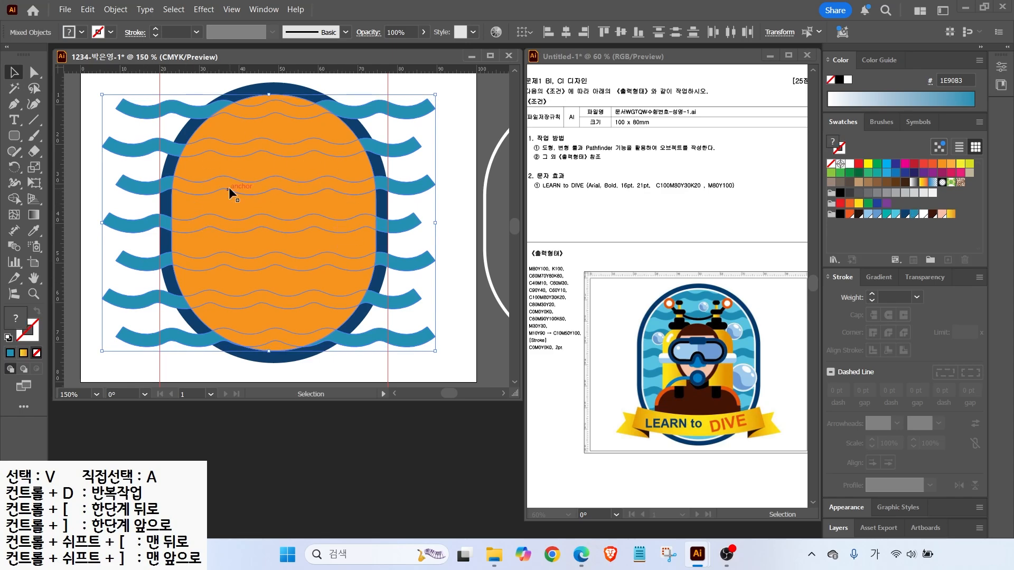
pyautogui.rightClick(233, 166)
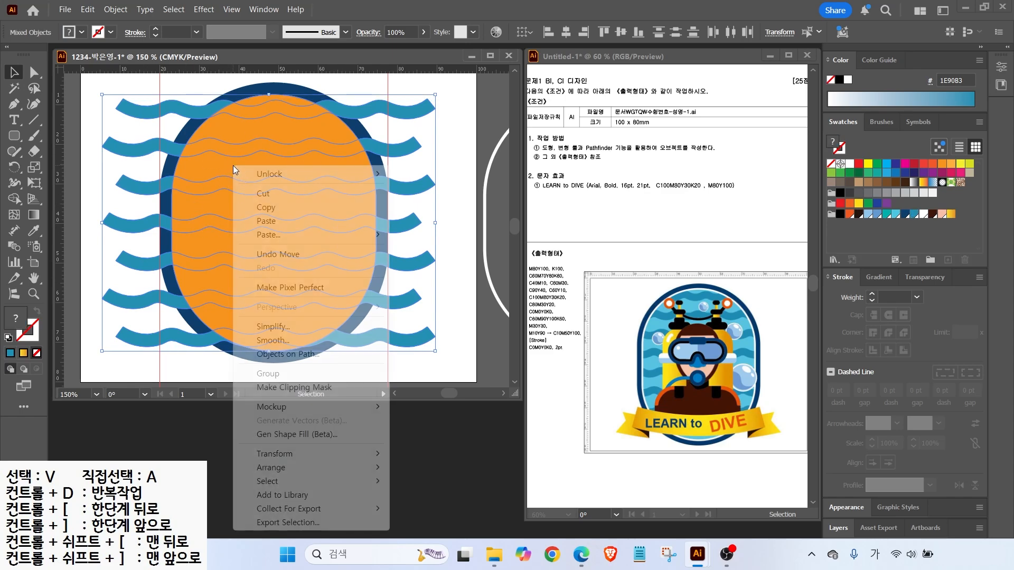
pyautogui.click(275, 390)
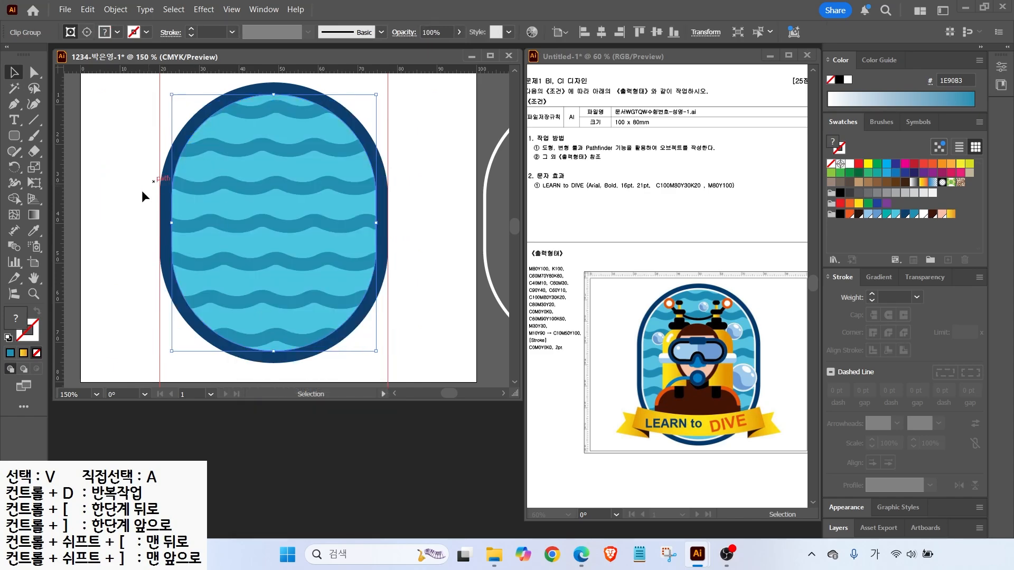
pyautogui.click(141, 252)
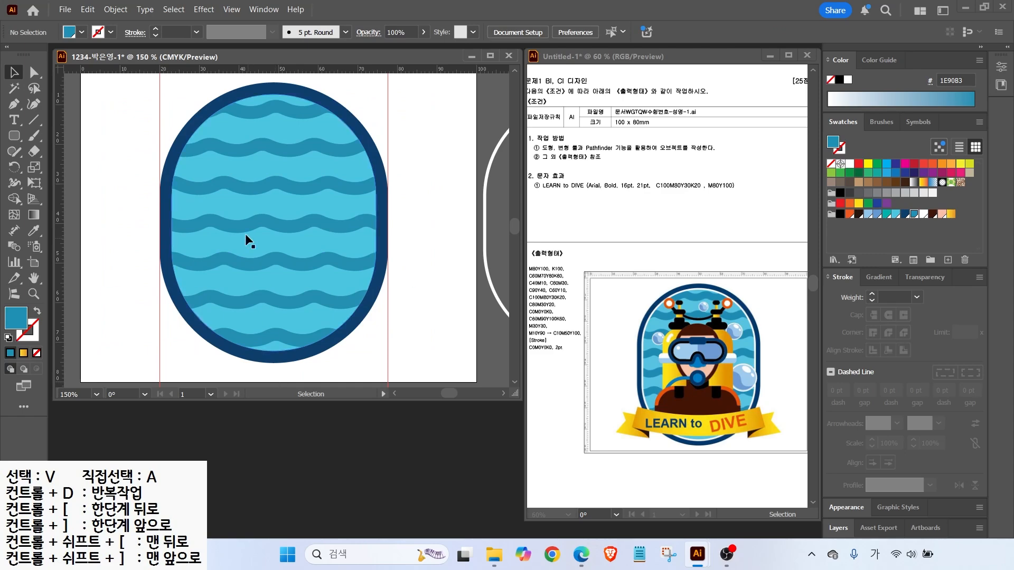
# Move the white outline inside the navy border and bring it in front of the waves
pyautogui.moveTo(487, 174); pyautogui.dragTo(175, 172)
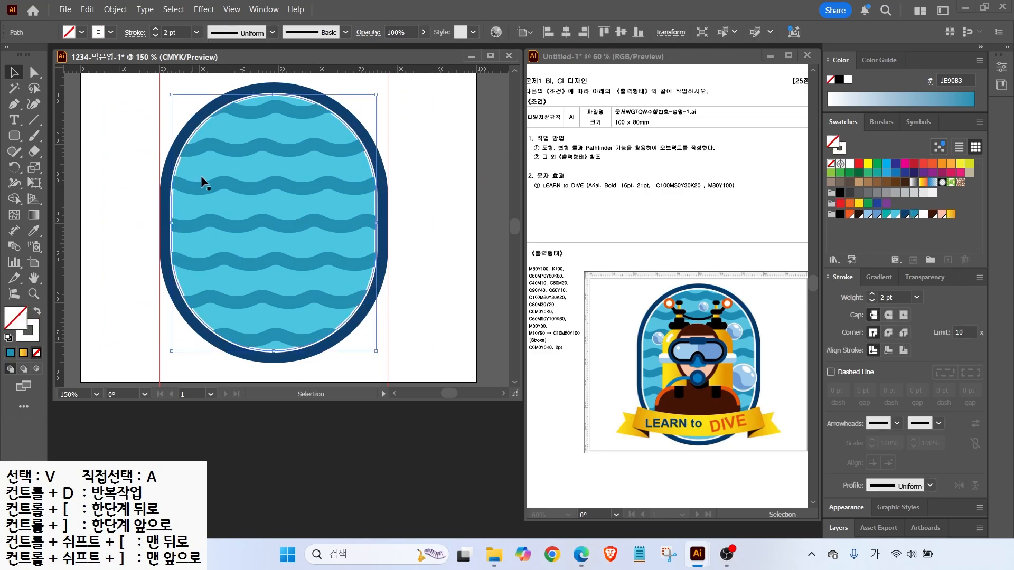
pyautogui.rightClick(175, 170)
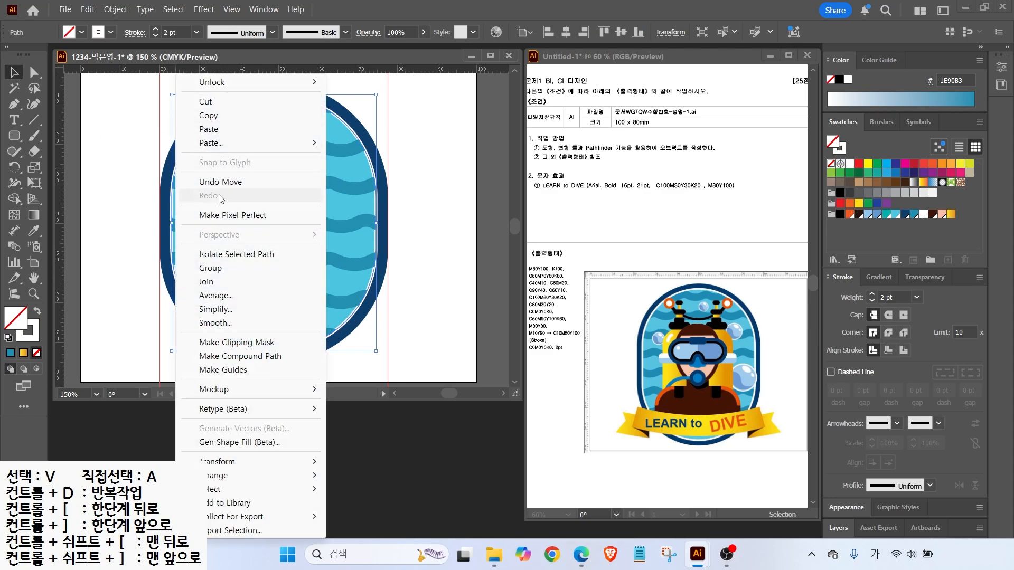
pyautogui.moveTo(239, 479)
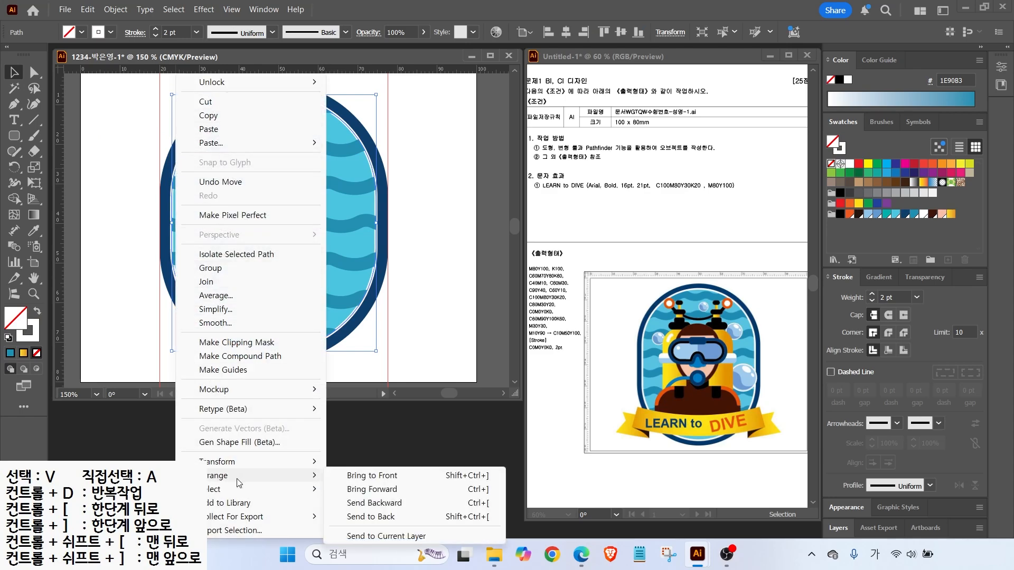
pyautogui.click(368, 475)
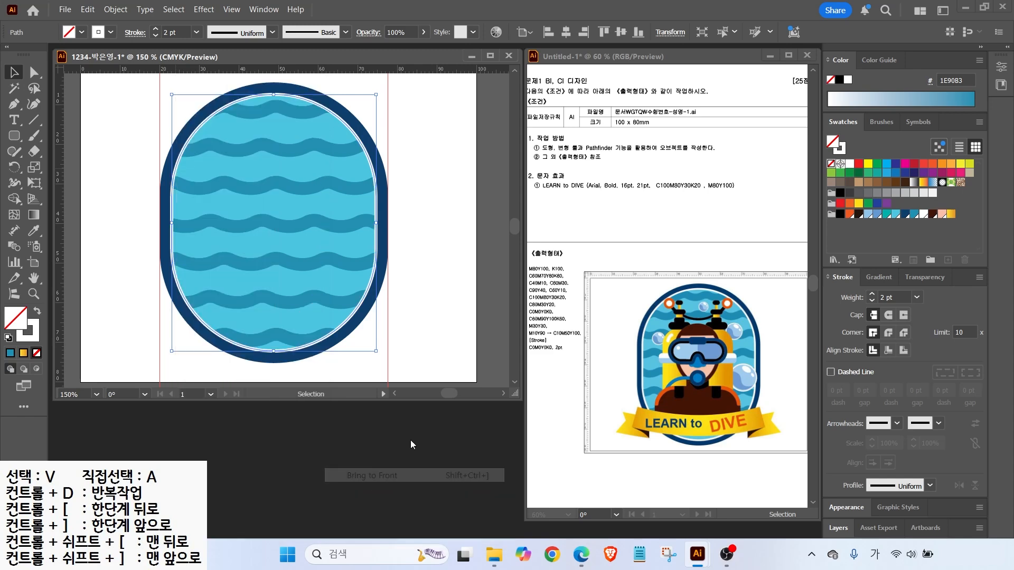
pyautogui.click(106, 229)
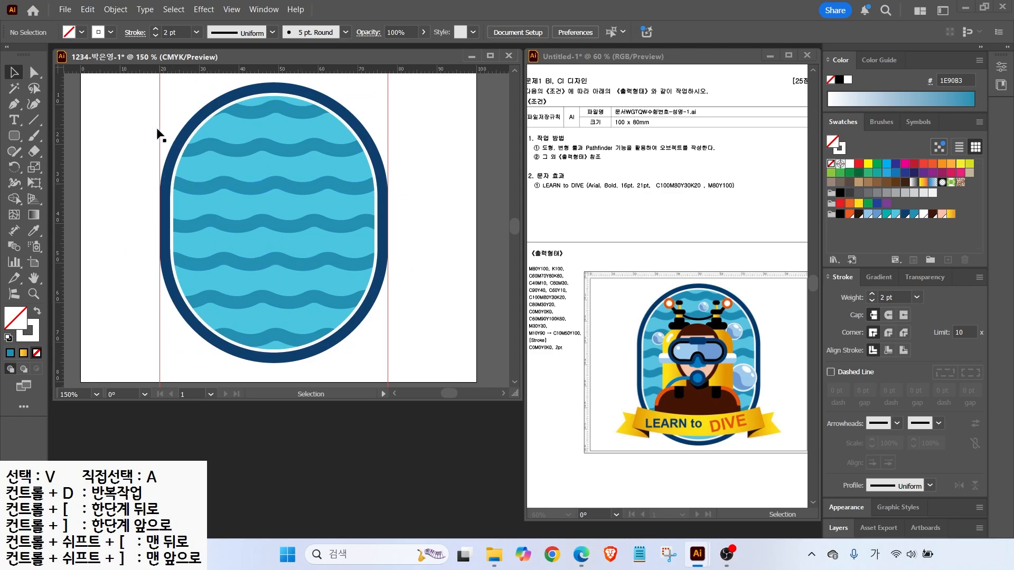
# Lock the white ring and the wave rows together
pyautogui.moveTo(240, 246); pyautogui.dragTo(296, 358)
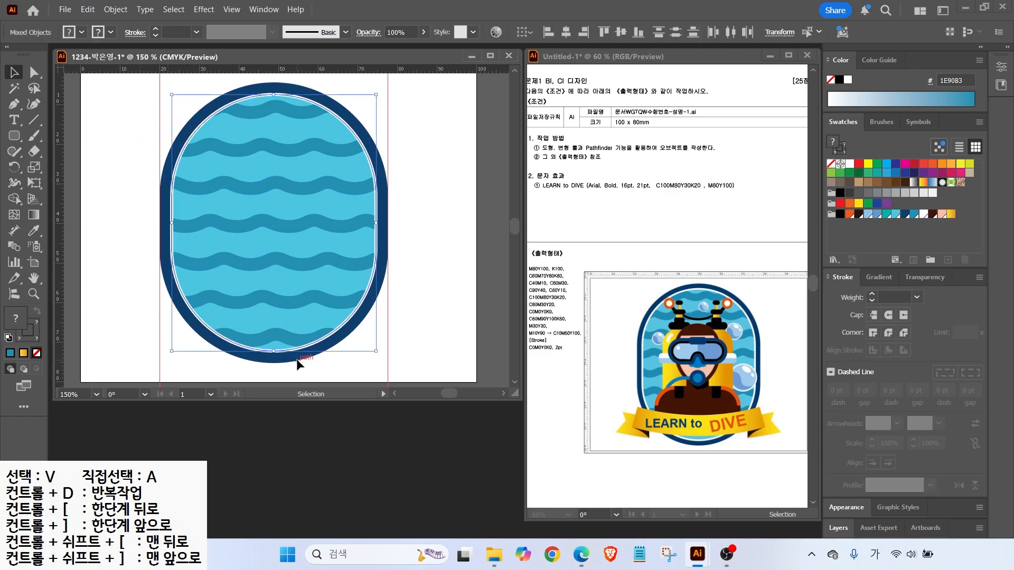
pyautogui.click(114, 12)
pyautogui.moveTo(144, 138)
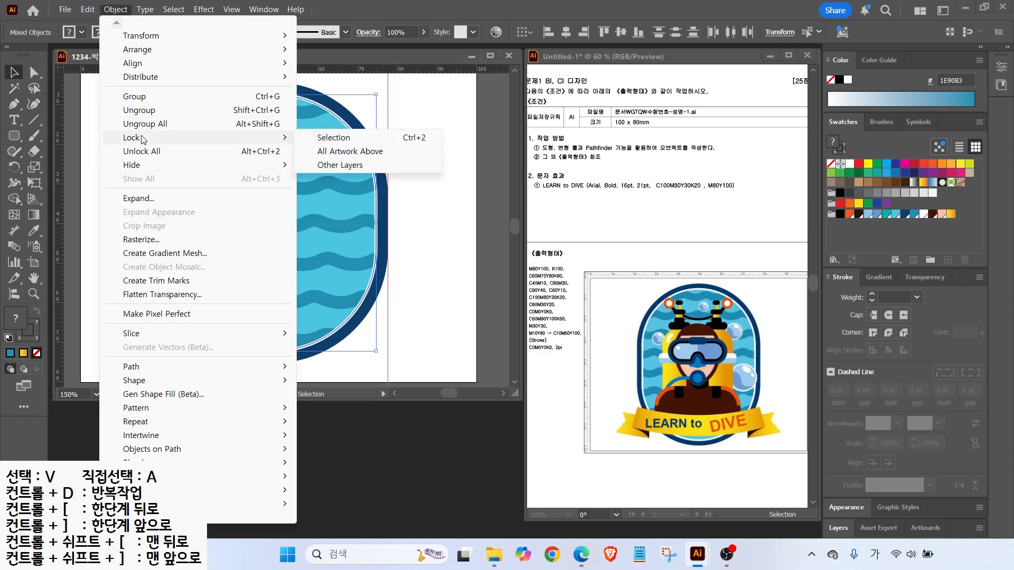
pyautogui.click(333, 138)
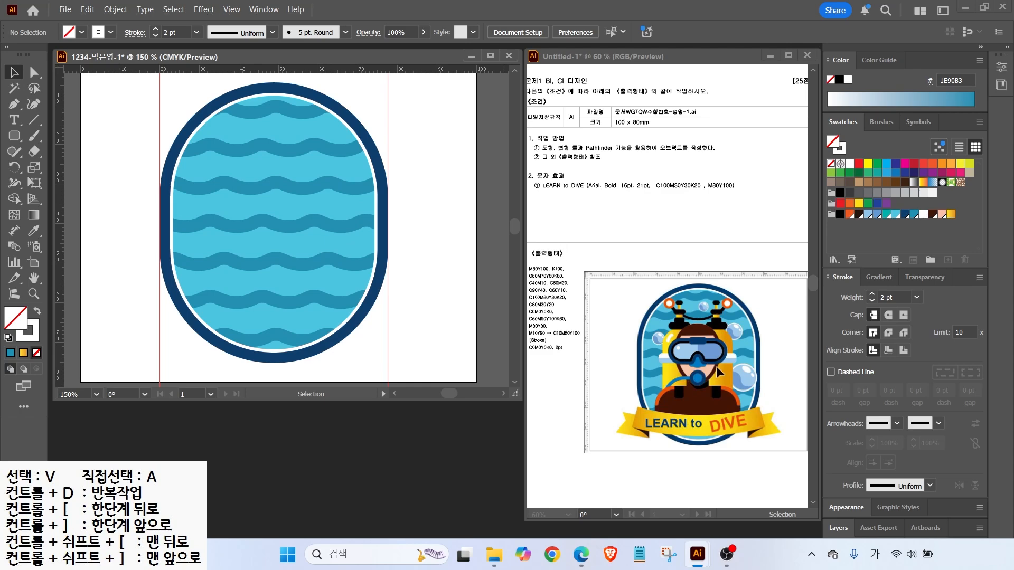
pyautogui.hotkey('alt', '2')
pyautogui.moveTo(714, 384); pyautogui.dragTo(767, 347)
pyautogui.click(15, 136)
# Draw a tall rounded capsule on the badge with the yellow-orange gradient and no outline
pyautogui.click(9, 337)
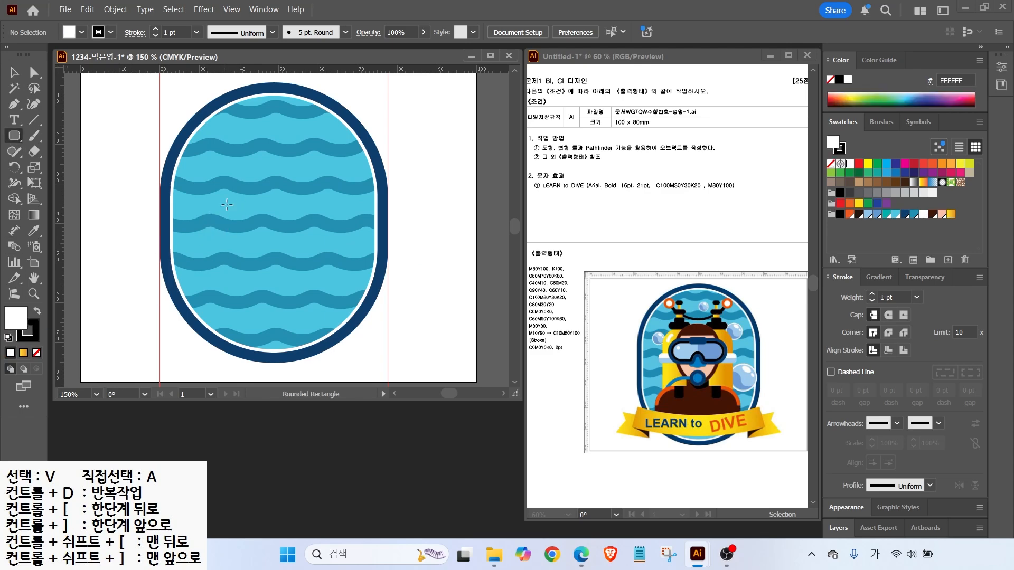
pyautogui.moveTo(212, 155)
pyautogui.mouseDown()
pyautogui.moveTo(228, 240)
pyautogui.moveTo(258, 306)
pyautogui.mouseUp()
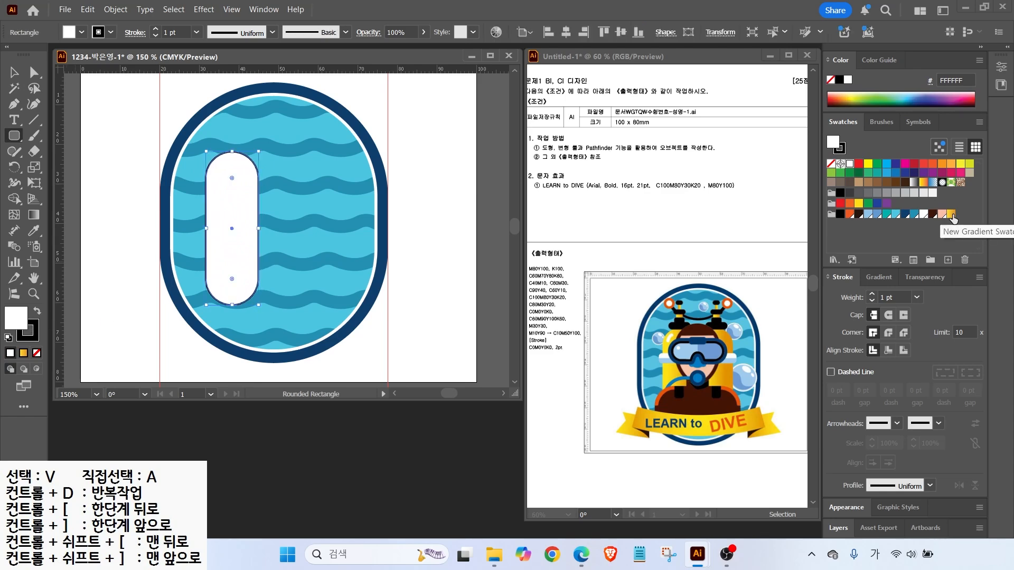
pyautogui.click(951, 215)
pyautogui.click(32, 337)
pyautogui.click(36, 353)
pyautogui.click(14, 317)
pyautogui.click(17, 74)
pyautogui.moveTo(227, 207); pyautogui.dragTo(232, 214)
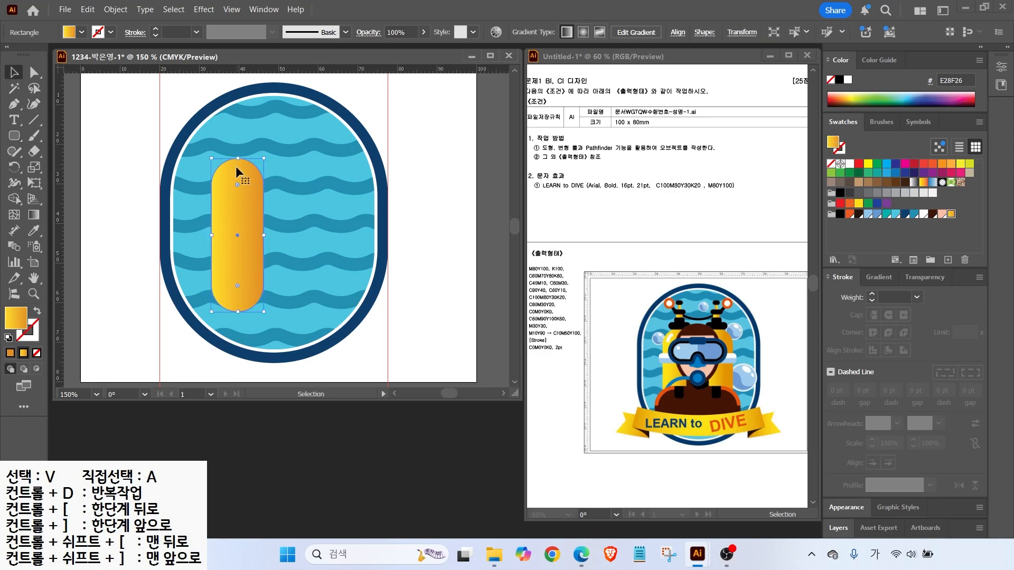
# Draw a black rounded collar over the capsule's top with reduced corner roundness
pyautogui.click(14, 136)
pyautogui.moveTo(217, 150)
pyautogui.mouseDown()
pyautogui.moveTo(262, 164)
pyautogui.moveTo(231, 165)
pyautogui.moveTo(264, 171)
pyautogui.mouseUp()
pyautogui.click(840, 215)
pyautogui.scroll(2, 232, 151)
pyautogui.press('Down')
pyautogui.press('Down')
pyautogui.press('Down')
# Stack valve pieces above the collar: a black band, a yellow-gradient stem and a black top cap
pyautogui.moveTo(230, 118); pyautogui.dragTo(258, 161)
pyautogui.press('.')
pyautogui.moveTo(223, 109); pyautogui.dragTo(268, 128)
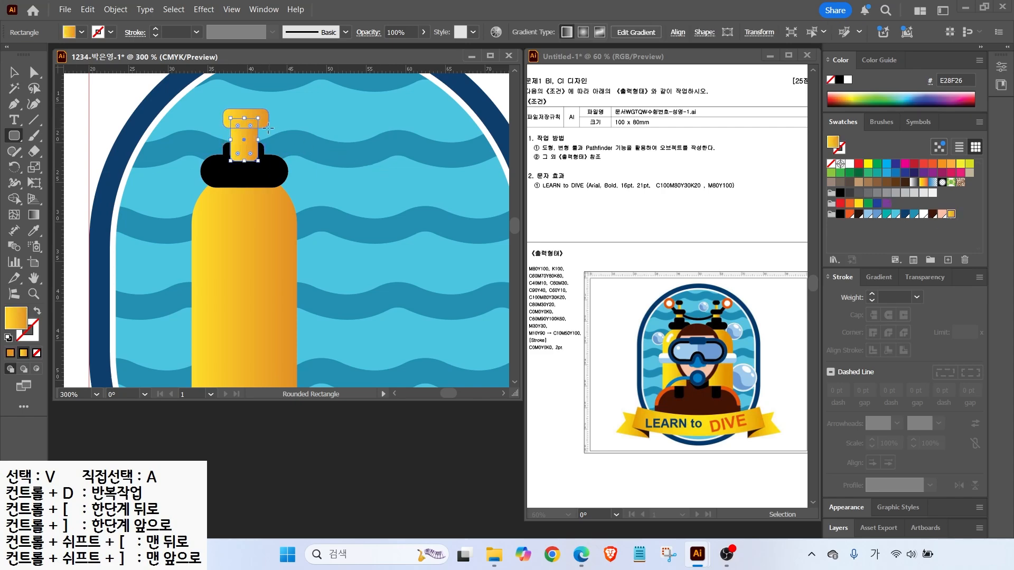
pyautogui.click(839, 213)
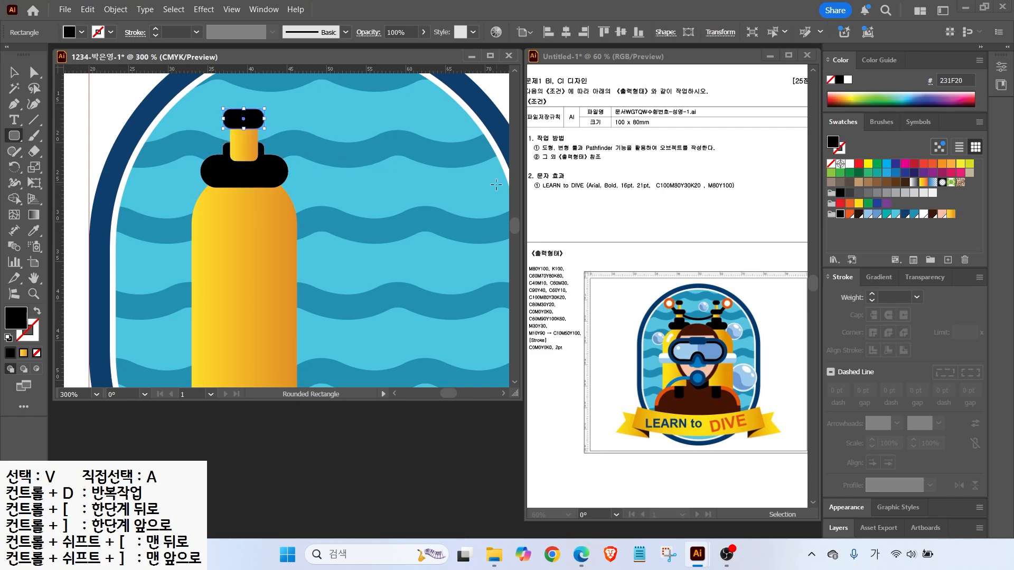
pyautogui.moveTo(343, 177); pyautogui.dragTo(356, 235)
pyautogui.moveTo(251, 144); pyautogui.dragTo(261, 188)
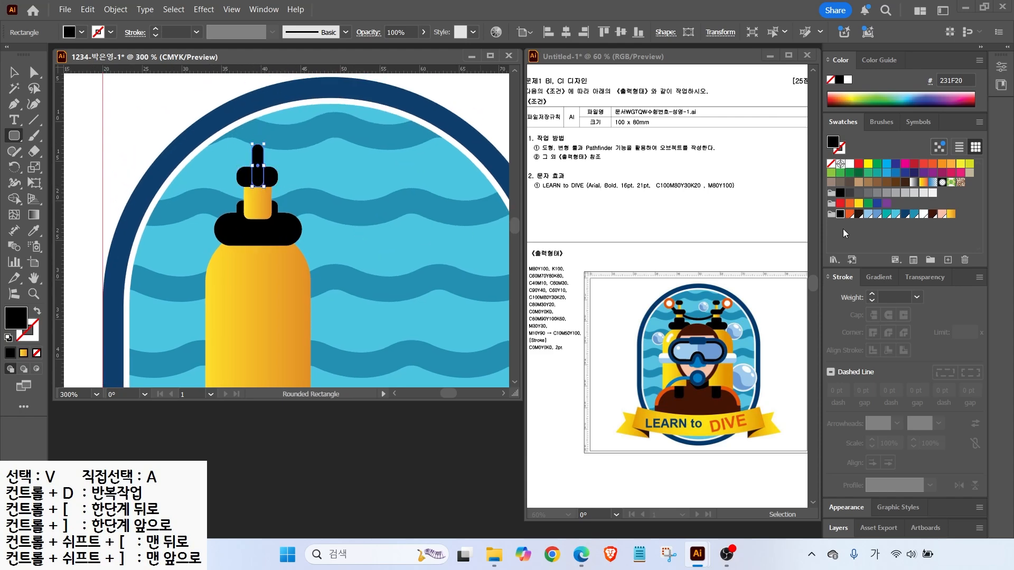
pyautogui.click(950, 214)
pyautogui.moveTo(245, 139); pyautogui.dragTo(274, 155)
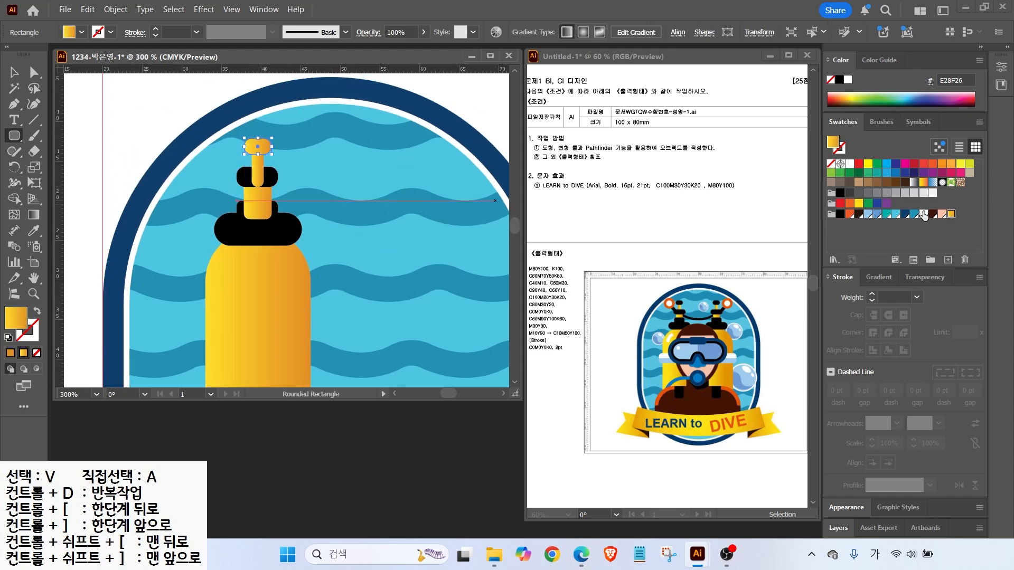
pyautogui.click(838, 214)
# Send the yellow valve stem backward behind the black valve pieces
pyautogui.click(14, 72)
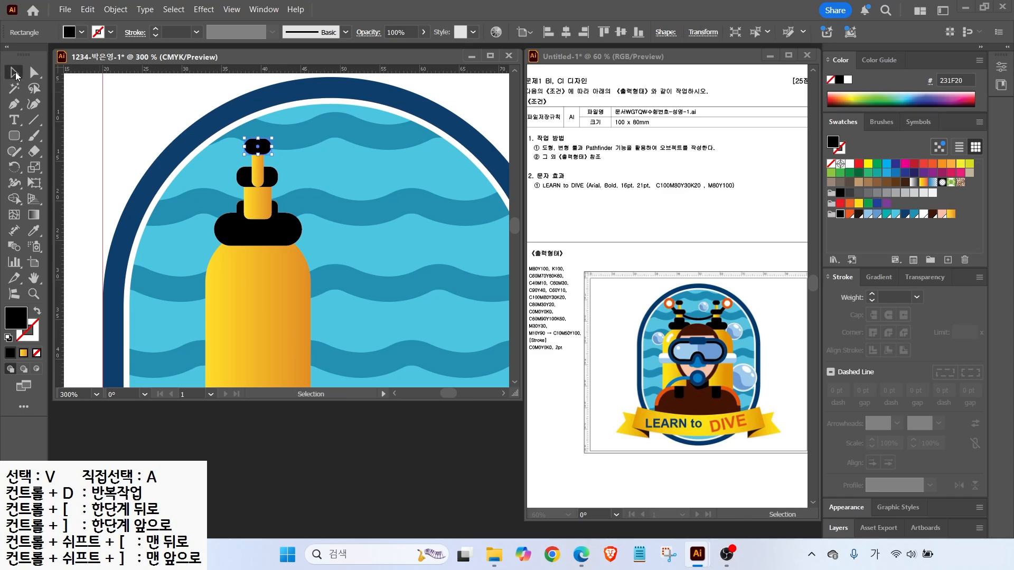
pyautogui.click(260, 171)
pyautogui.rightClick(260, 170)
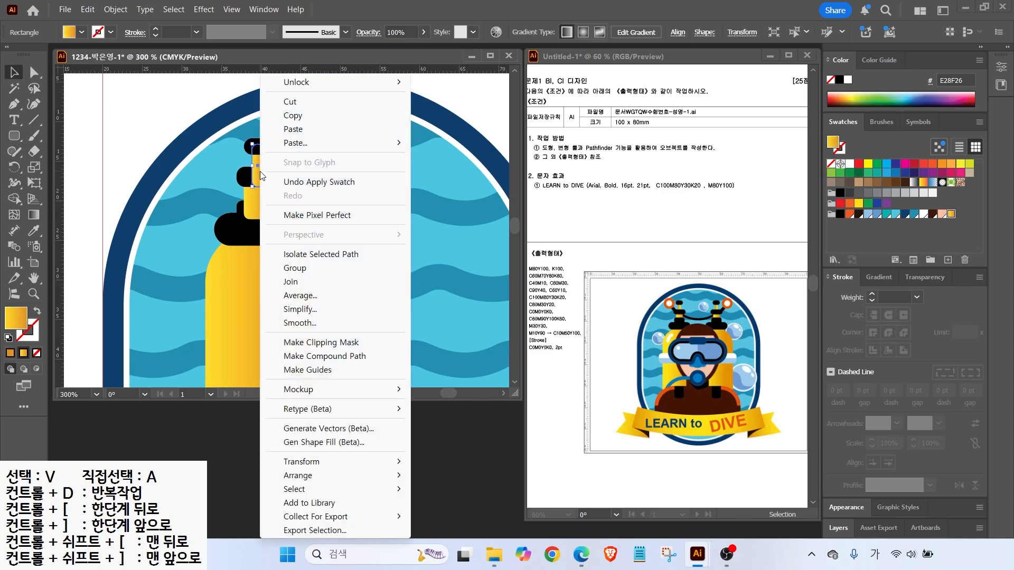
pyautogui.moveTo(343, 475)
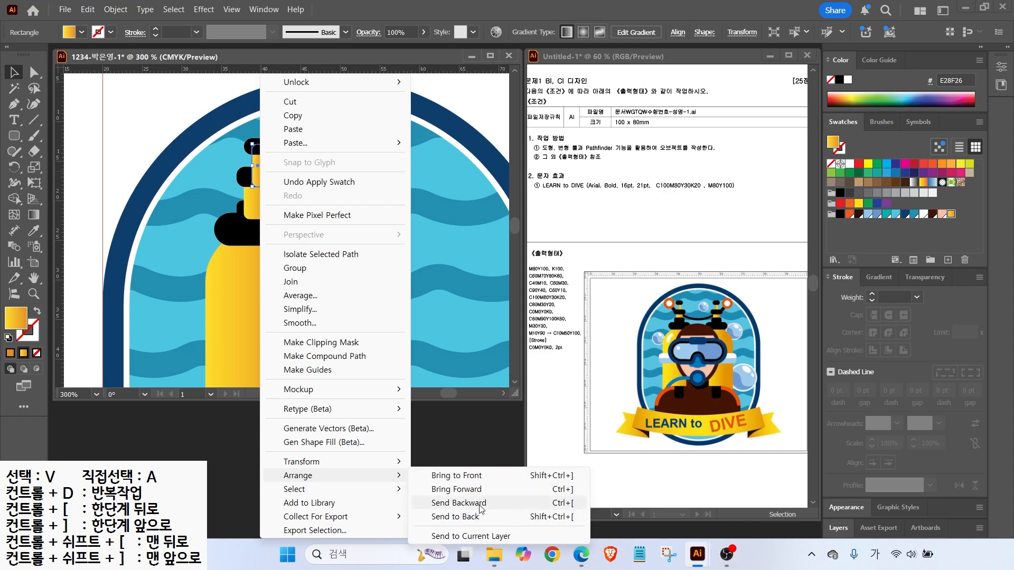
pyautogui.click(569, 503)
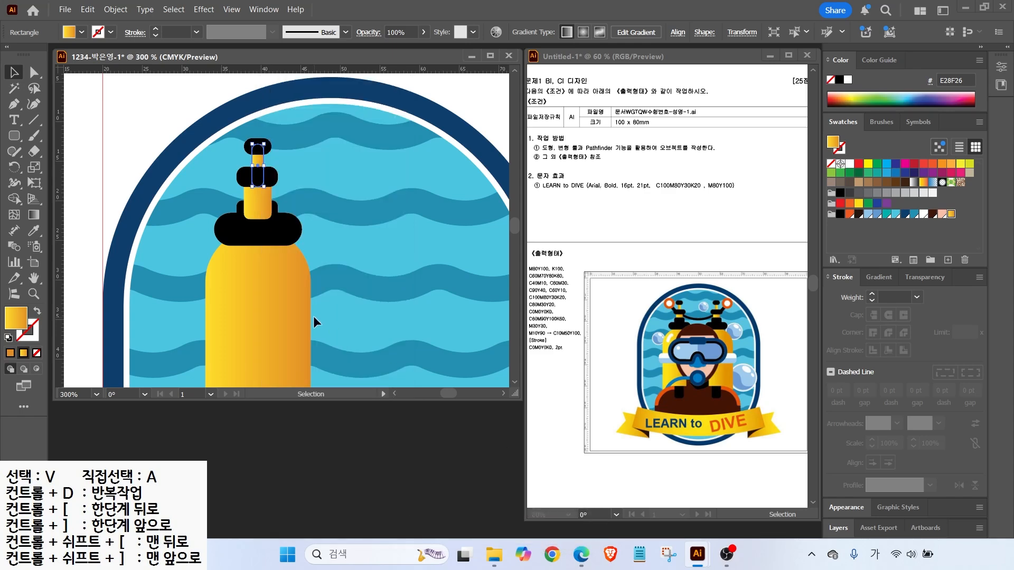
pyautogui.click(264, 201)
pyautogui.hotkey('ctrl', '[')
pyautogui.press('v')
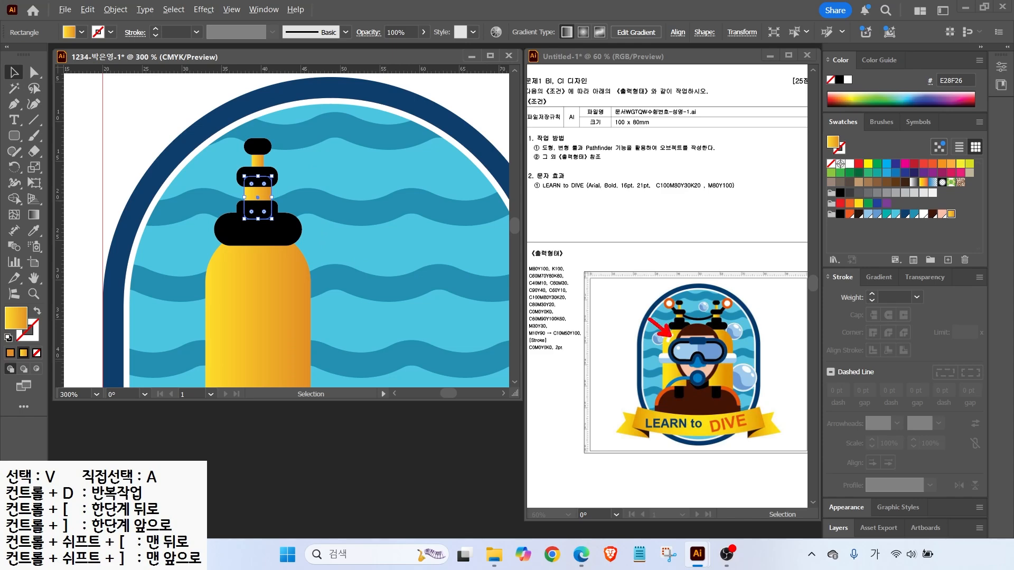
pyautogui.click(137, 134)
pyautogui.click(34, 136)
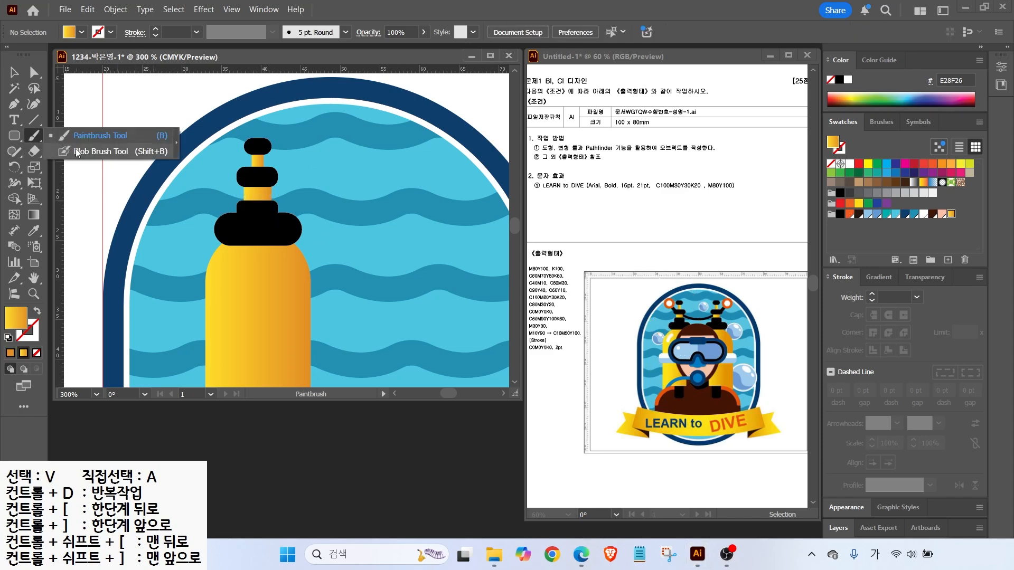
# Paint a white highlight stroke down the tank's left side with the Blob Brush
pyautogui.click(76, 151)
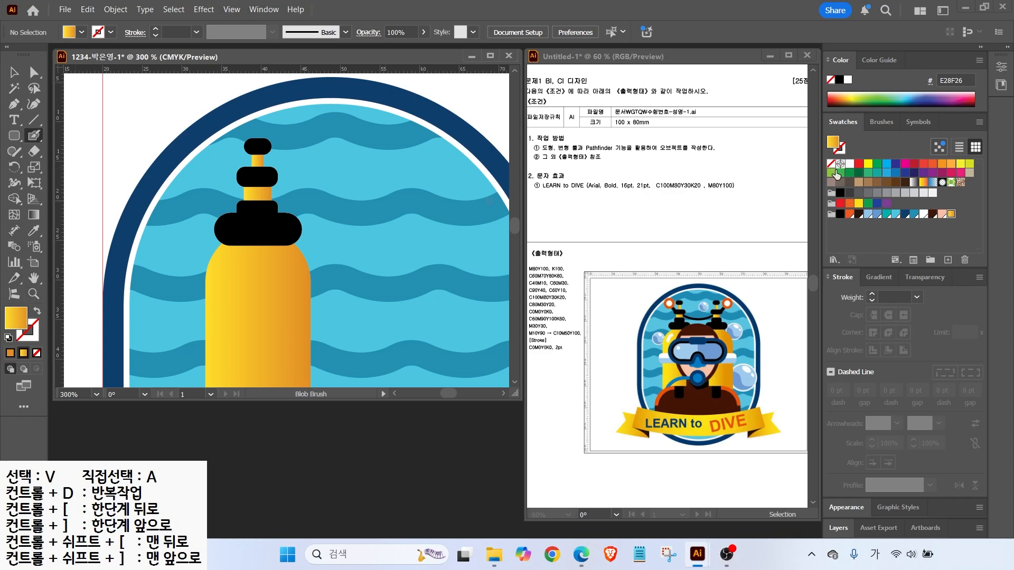
pyautogui.click(849, 164)
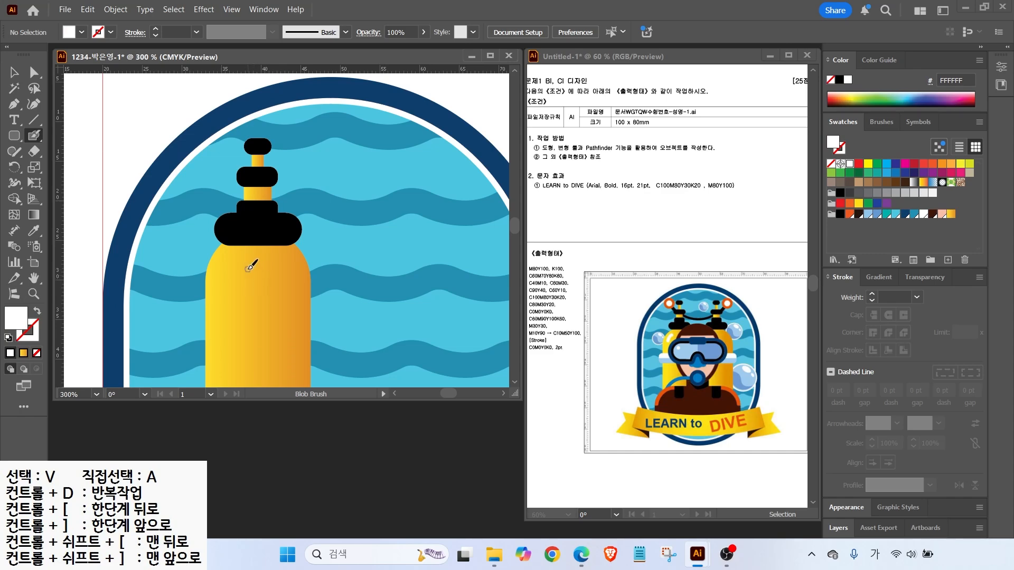
pyautogui.press('alt')
pyautogui.moveTo(236, 260); pyautogui.dragTo(234, 298)
pyautogui.moveTo(290, 241)
pyautogui.mouseDown()
pyautogui.moveTo(264, 328)
pyautogui.moveTo(332, 258)
pyautogui.moveTo(319, 298)
pyautogui.mouseUp()
pyautogui.press('Escape')
pyautogui.moveTo(231, 259); pyautogui.dragTo(222, 286)
pyautogui.click(13, 74)
pyautogui.click(220, 267)
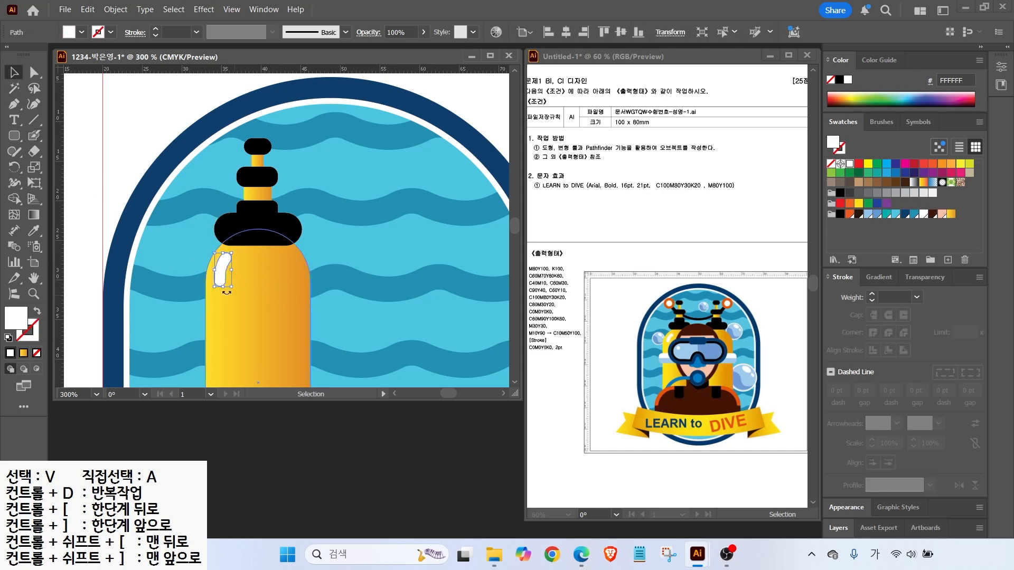
# Drag a copy of the whole tank group to its right, making two matching tanks
pyautogui.scroll(-2, 249, 268)
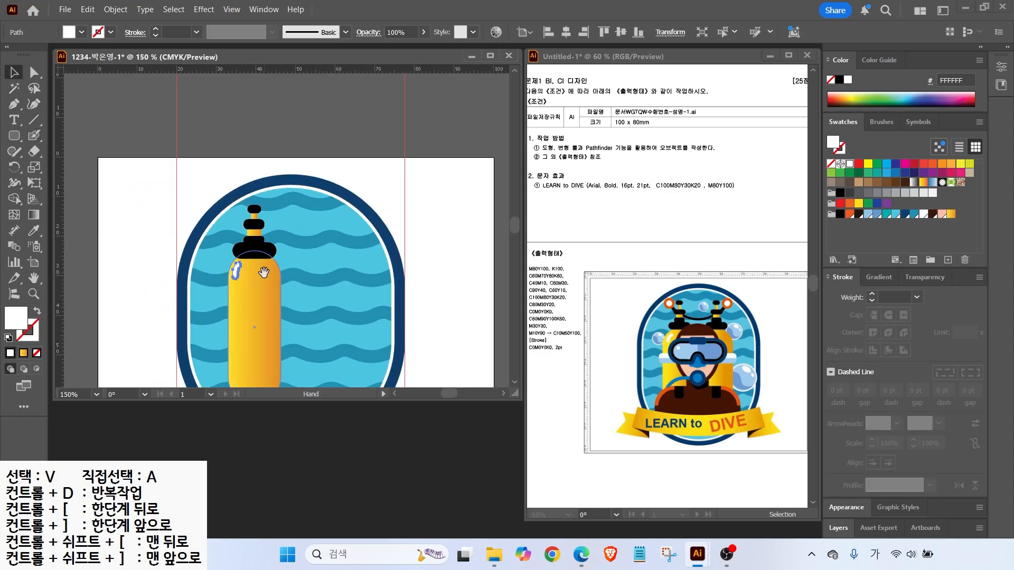
pyautogui.moveTo(263, 272); pyautogui.dragTo(228, 216)
pyautogui.click(220, 260)
pyautogui.moveTo(220, 261); pyautogui.dragTo(294, 259)
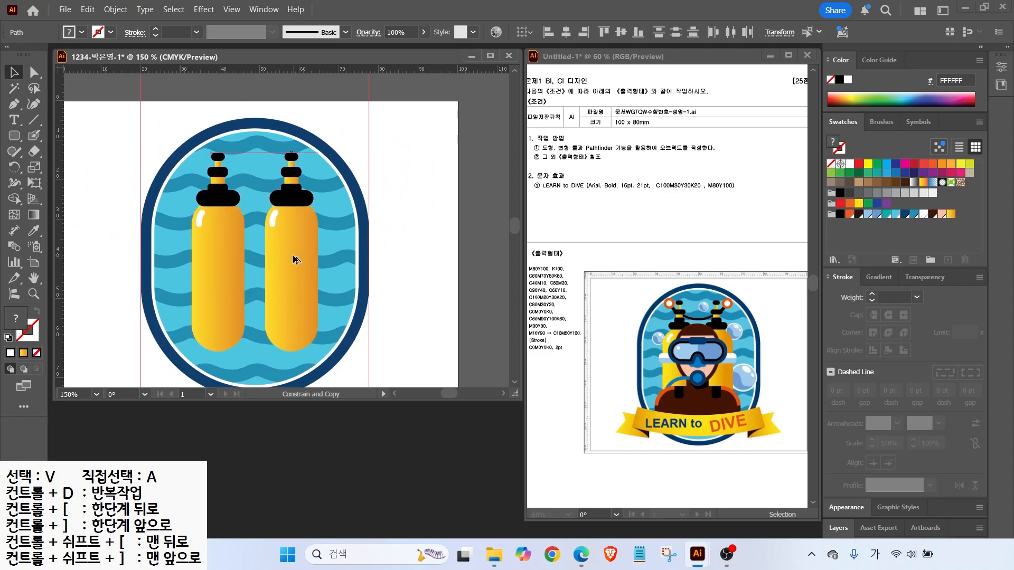
pyautogui.click(184, 138)
pyautogui.scroll(2, 185, 139)
pyautogui.rightClick(14, 136)
pyautogui.click(50, 168)
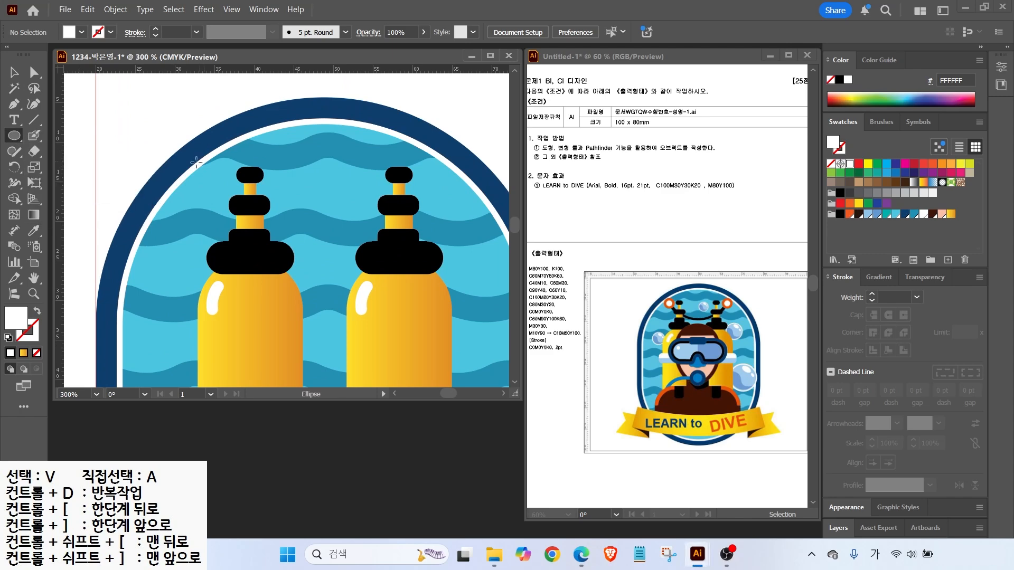
# Draw a small orange F15A22 circle by the left tank and add a white -1 mm offset inner circle
pyautogui.moveTo(198, 158); pyautogui.dragTo(233, 194)
pyautogui.click(849, 215)
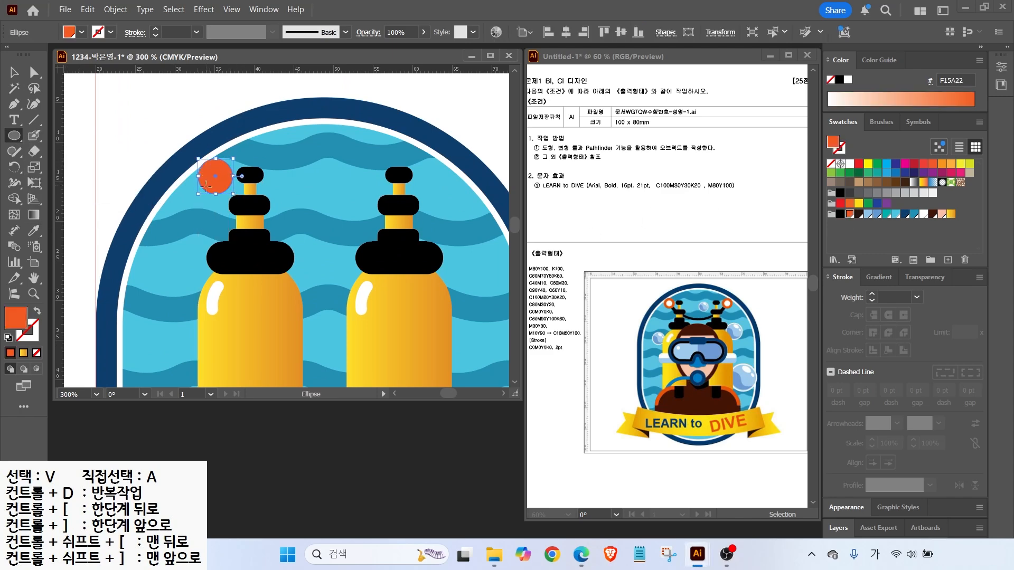
pyautogui.click(116, 9)
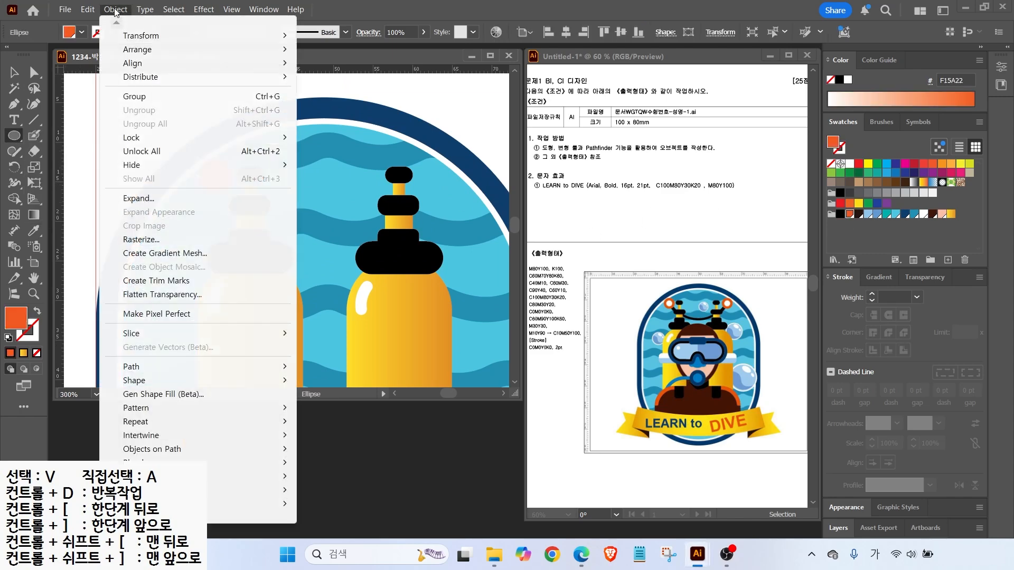
pyautogui.moveTo(143, 369)
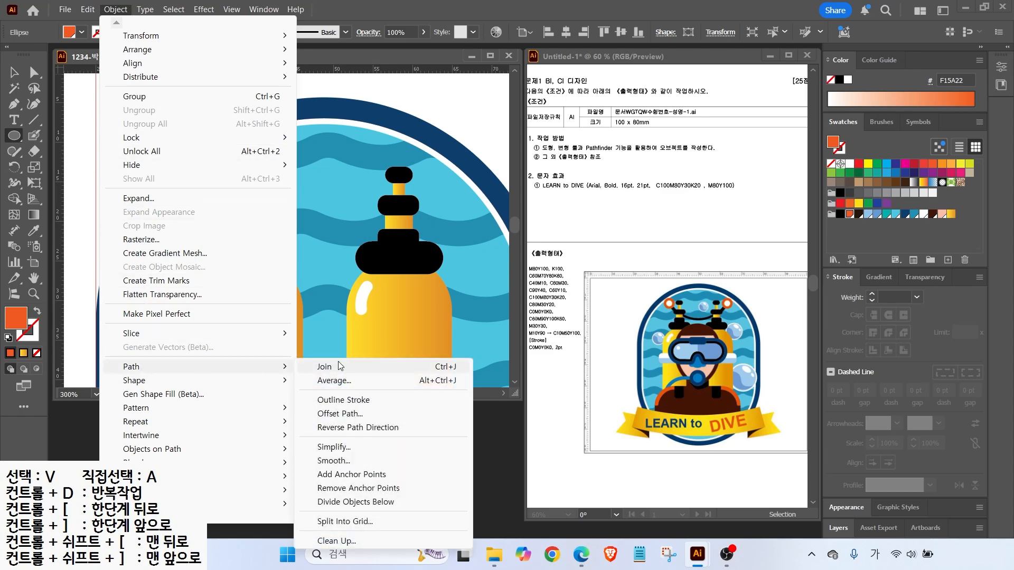
pyautogui.click(335, 413)
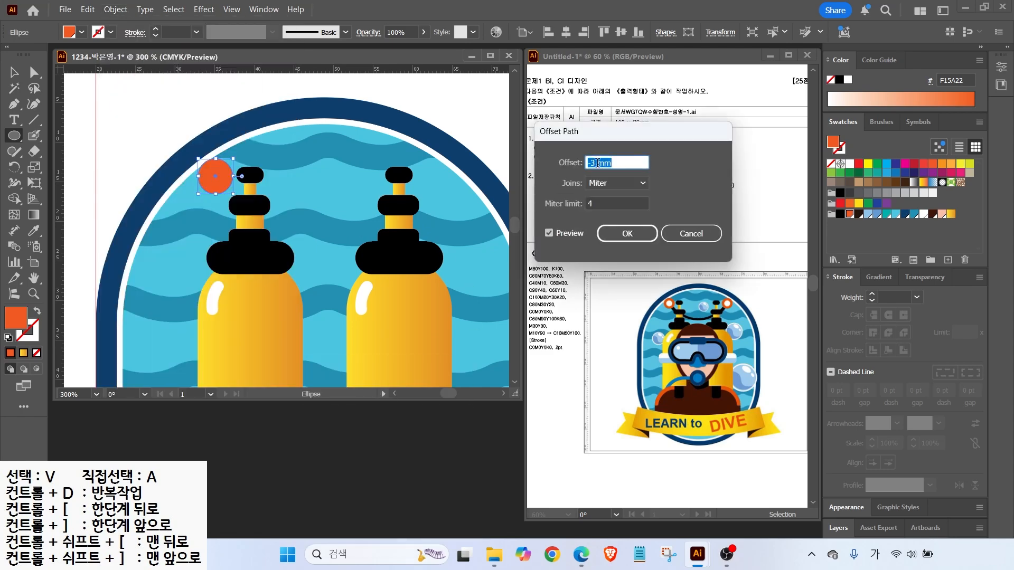
pyautogui.write('-1')
pyautogui.click(549, 233)
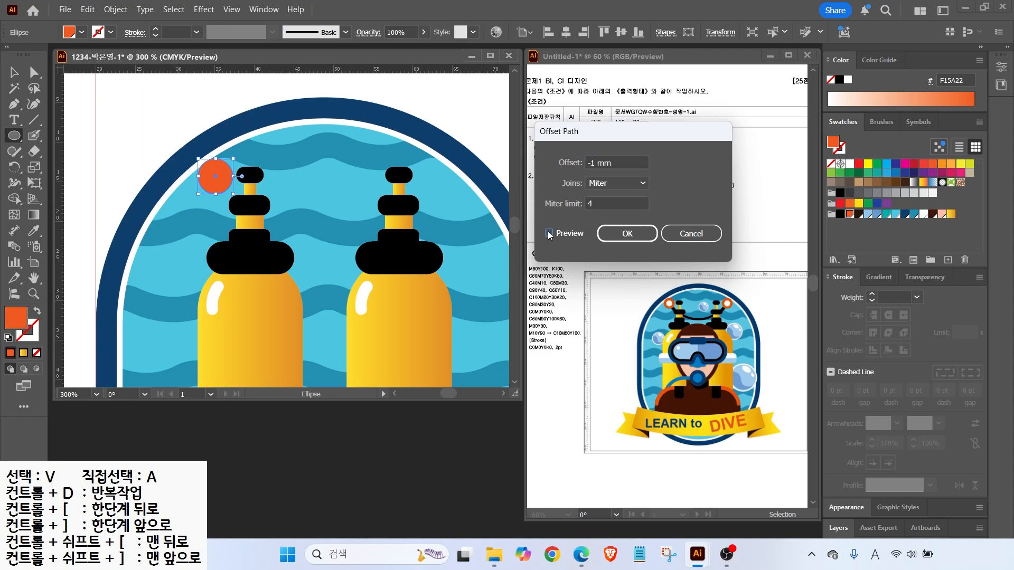
pyautogui.click(627, 234)
pyautogui.click(849, 164)
# Copy the orange-and-white ring over to the right tank's top
pyautogui.press('v')
pyautogui.keyDown('shift'); pyautogui.click(214, 177); pyautogui.keyUp('shift')
pyautogui.moveTo(218, 178); pyautogui.dragTo(445, 163)
pyautogui.click(13, 104)
pyautogui.click(215, 176)
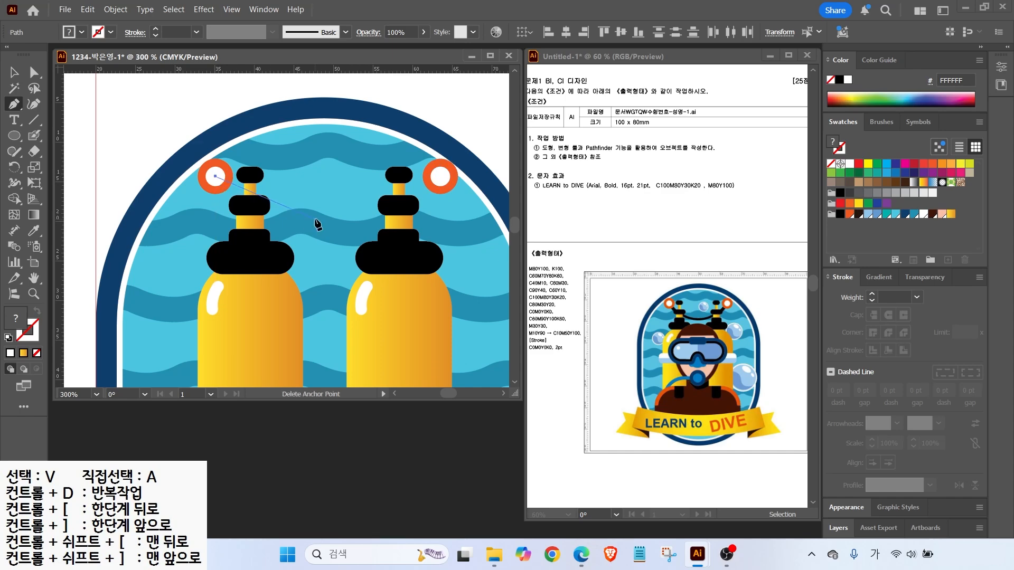
# Draw a sagging curved path from the left ring to the right ring's centre
pyautogui.moveTo(318, 215); pyautogui.dragTo(376, 213)
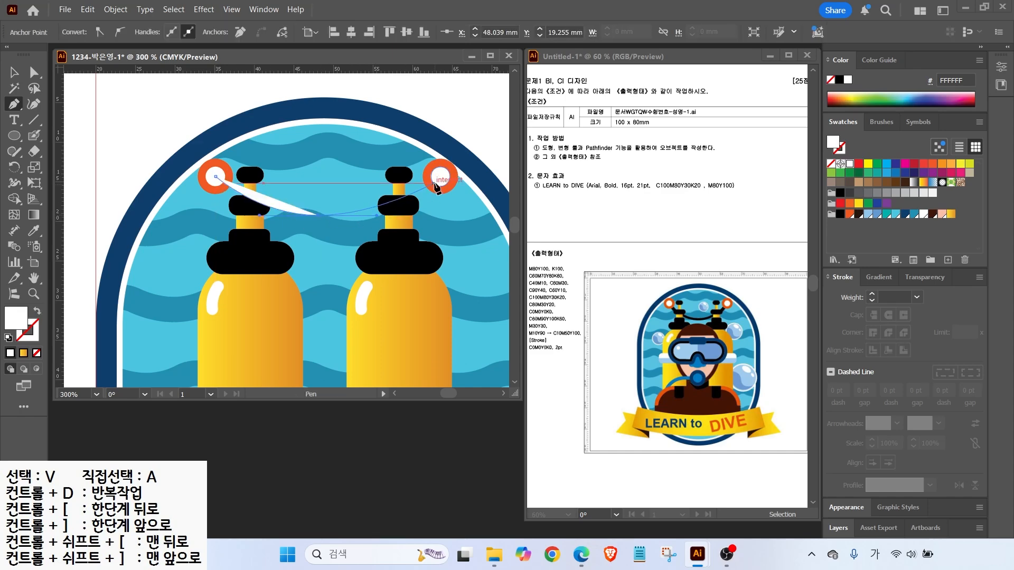
pyautogui.moveTo(438, 176); pyautogui.dragTo(461, 159)
pyautogui.keyDown('ctrl'); pyautogui.click(468, 149); pyautogui.keyUp('ctrl')
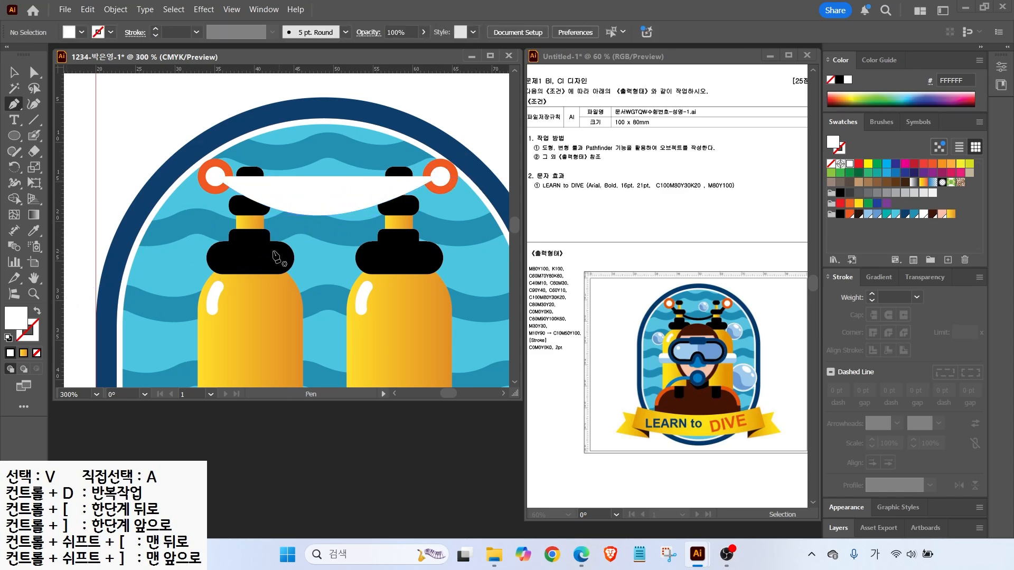
pyautogui.click(13, 73)
pyautogui.click(328, 214)
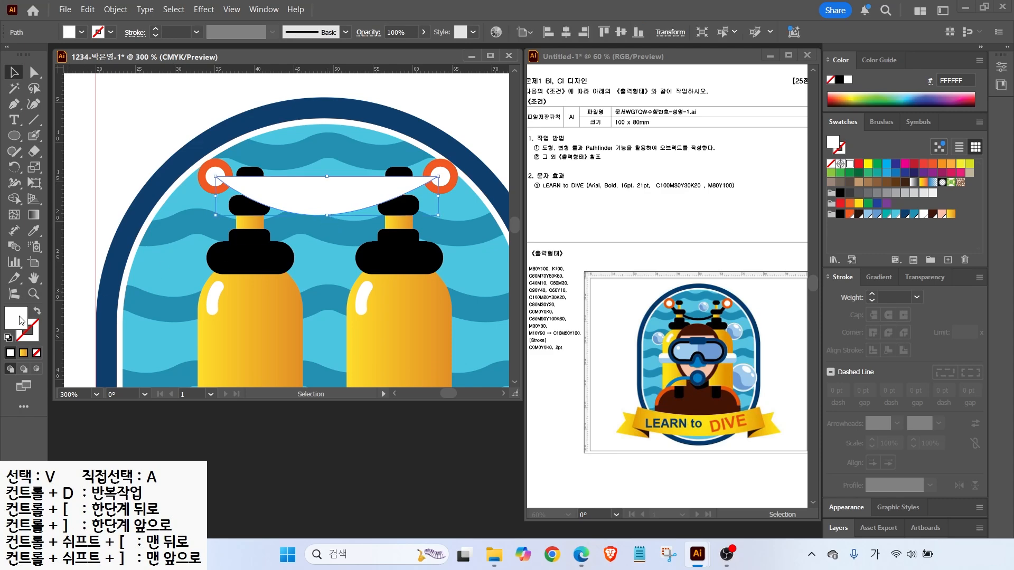
# Make the hose a black 4 pt stroke with no fill and send it behind the rings
pyautogui.click(37, 314)
pyautogui.click(35, 338)
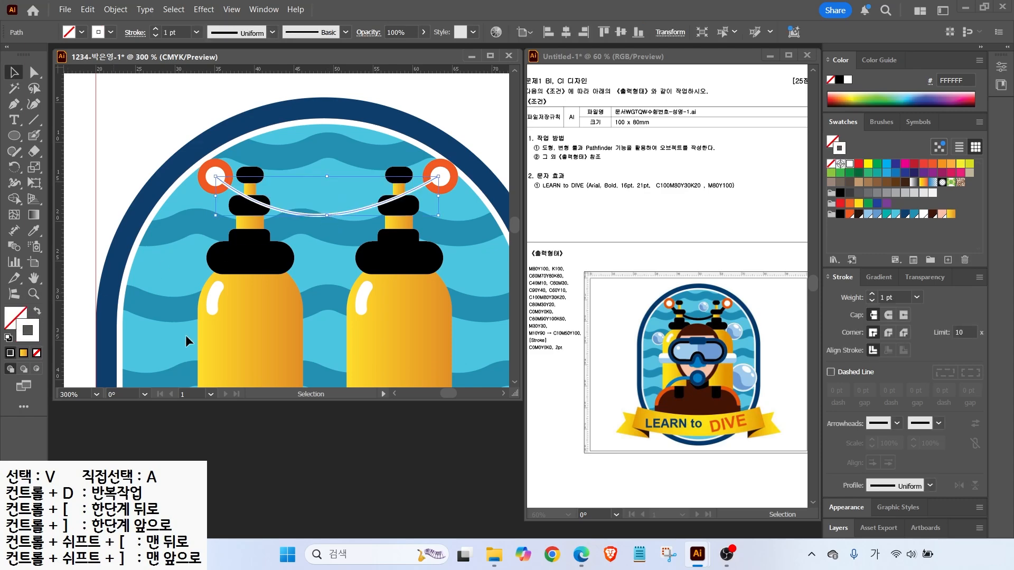
pyautogui.click(839, 216)
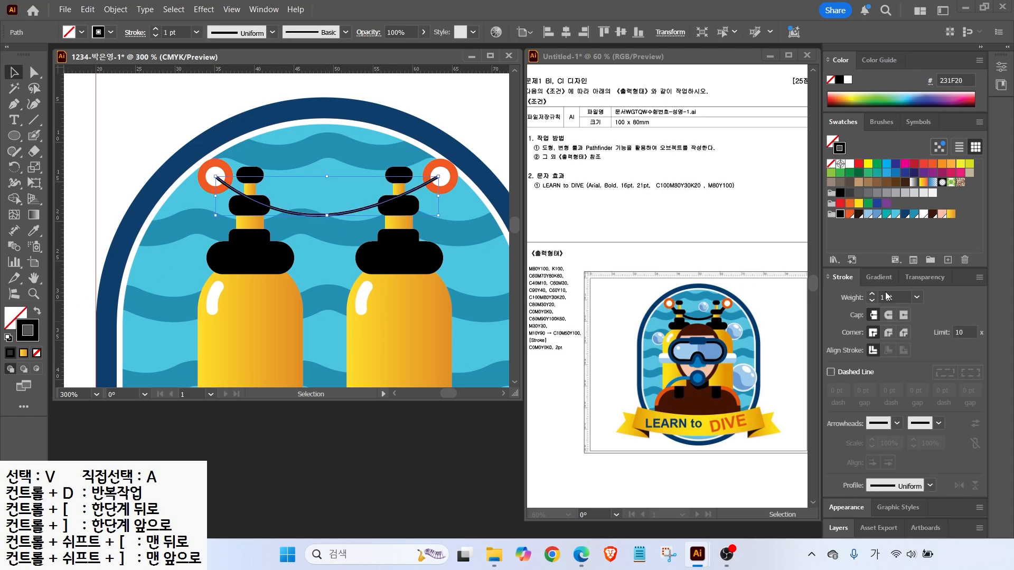
pyautogui.click(872, 295)
pyautogui.click(873, 294)
pyautogui.click(872, 294)
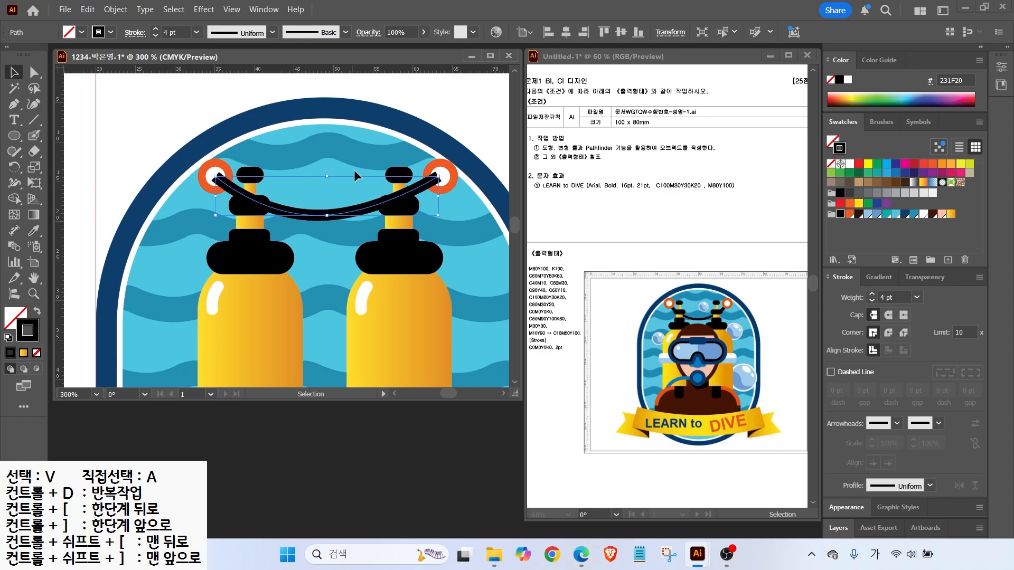
pyautogui.click(34, 72)
pyautogui.click(326, 215)
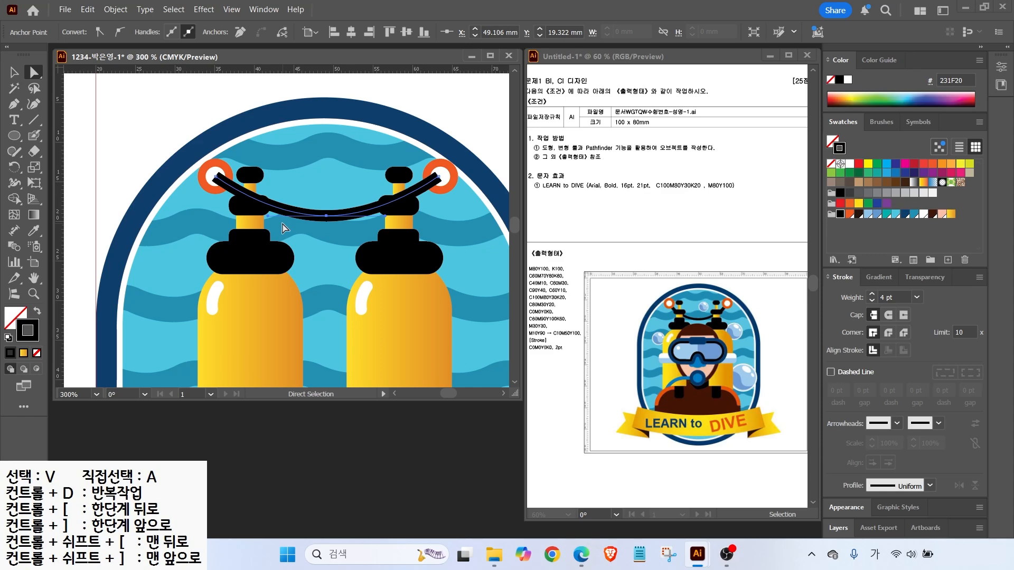
pyautogui.press('v')
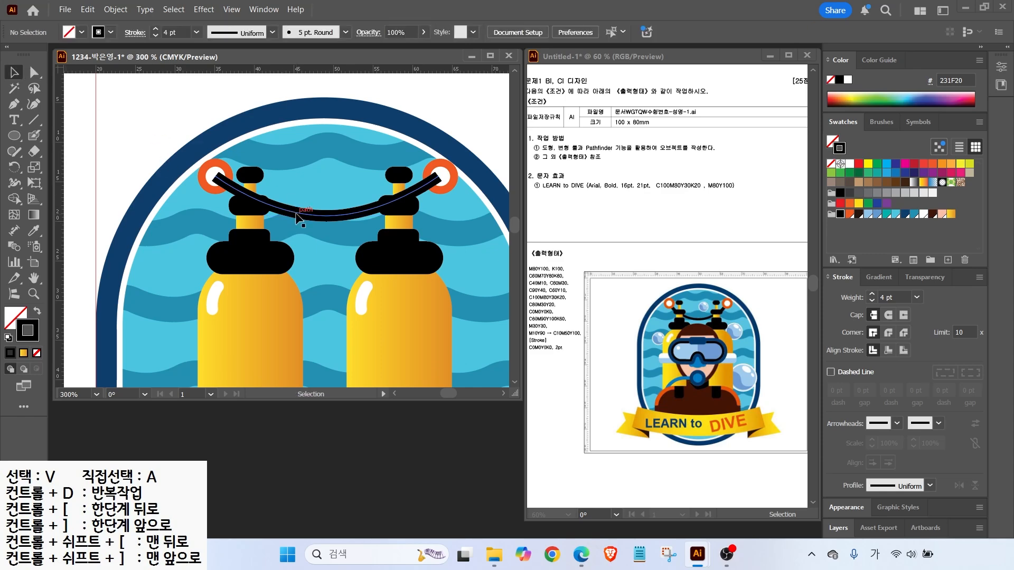
pyautogui.press('a')
pyautogui.hotkey('ctrl', '[')
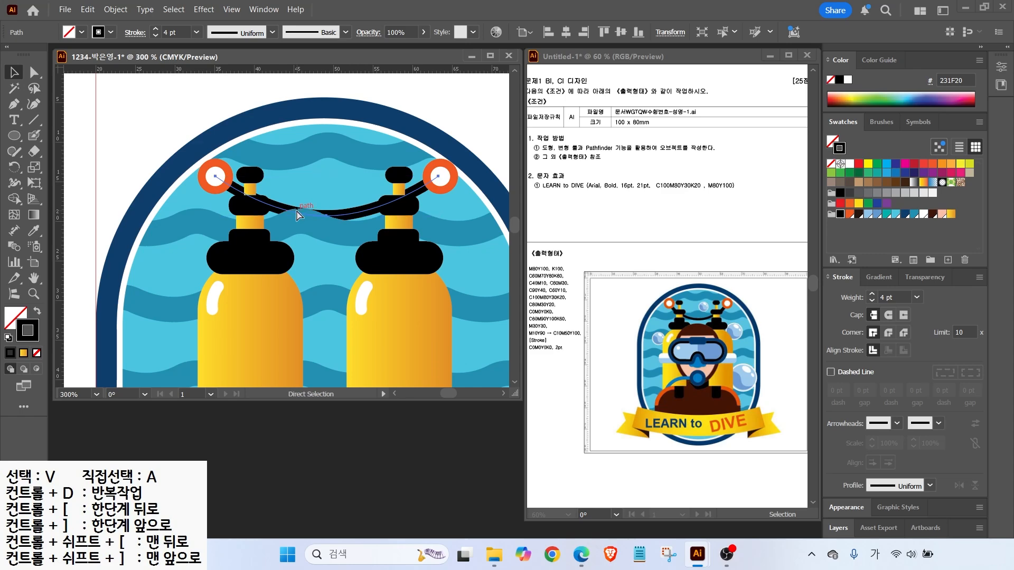
pyautogui.click(335, 236)
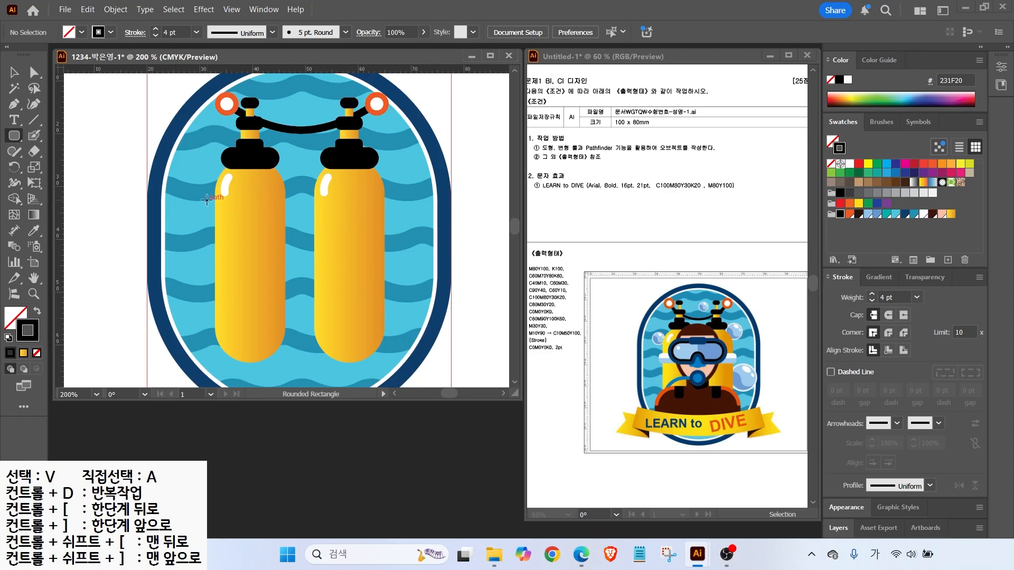
# Draw a rounded strap spanning both tanks, filled white with no outline
pyautogui.moveTo(205, 211)
pyautogui.mouseDown()
pyautogui.moveTo(404, 241)
pyautogui.moveTo(394, 237)
pyautogui.mouseUp()
pyautogui.hotkey('shift', 'x')
pyautogui.click(849, 163)
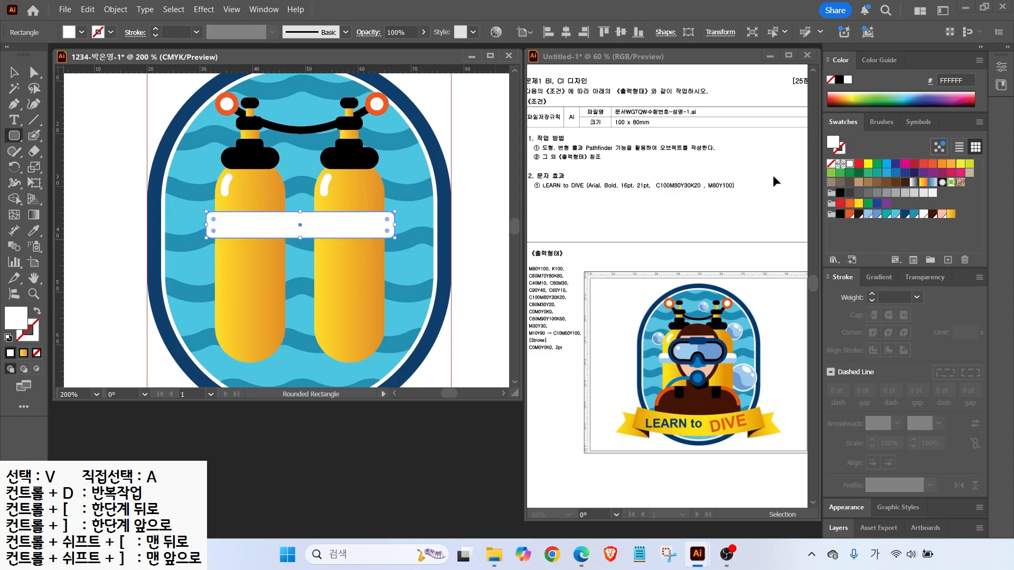
pyautogui.moveTo(661, 365); pyautogui.dragTo(639, 379)
pyautogui.press('Escape')
# Draw a black horizontal line across the white strap and select it with the strap
pyautogui.press('\\')
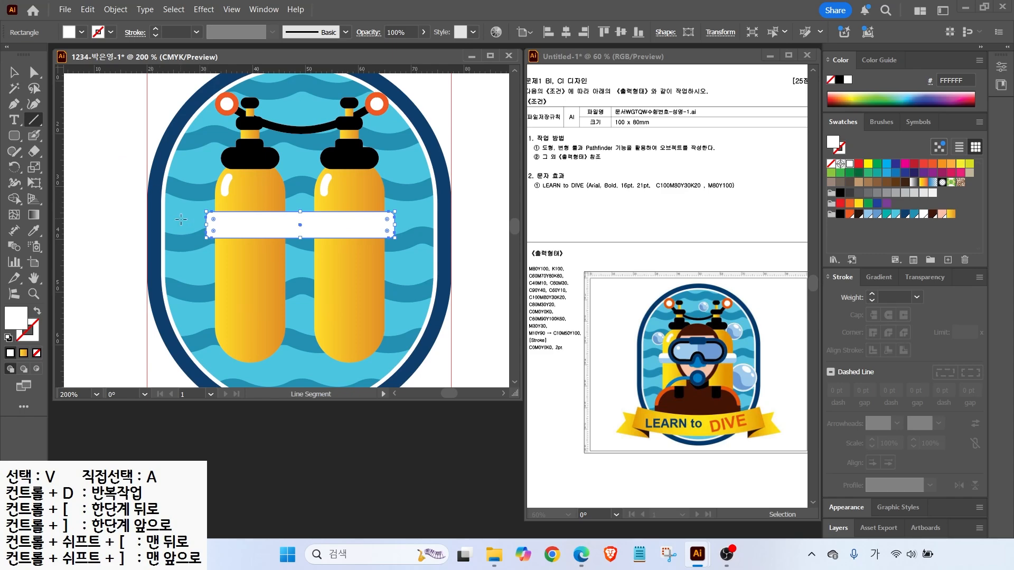
pyautogui.moveTo(187, 225); pyautogui.dragTo(409, 227)
pyautogui.click(8, 337)
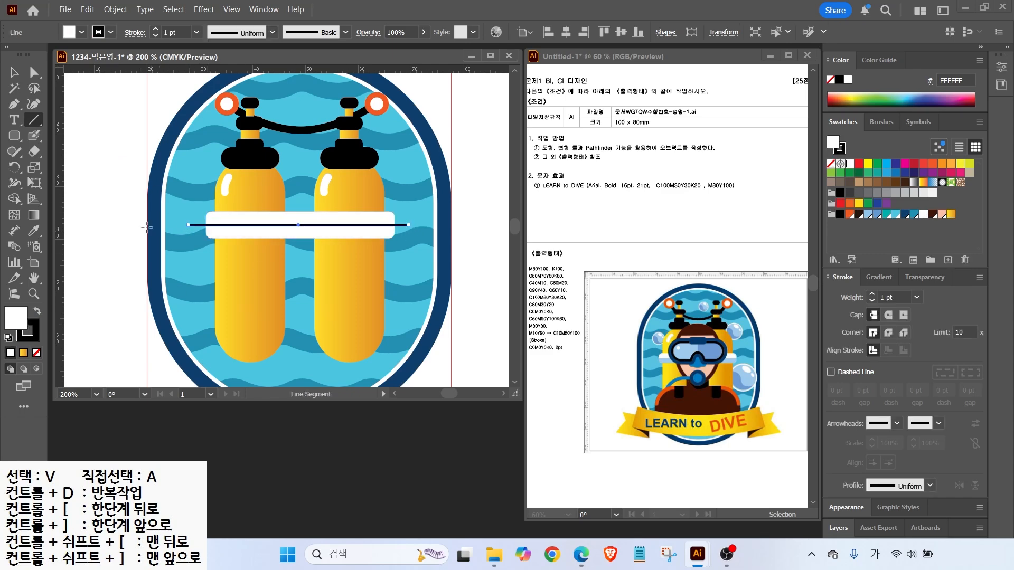
pyautogui.click(14, 72)
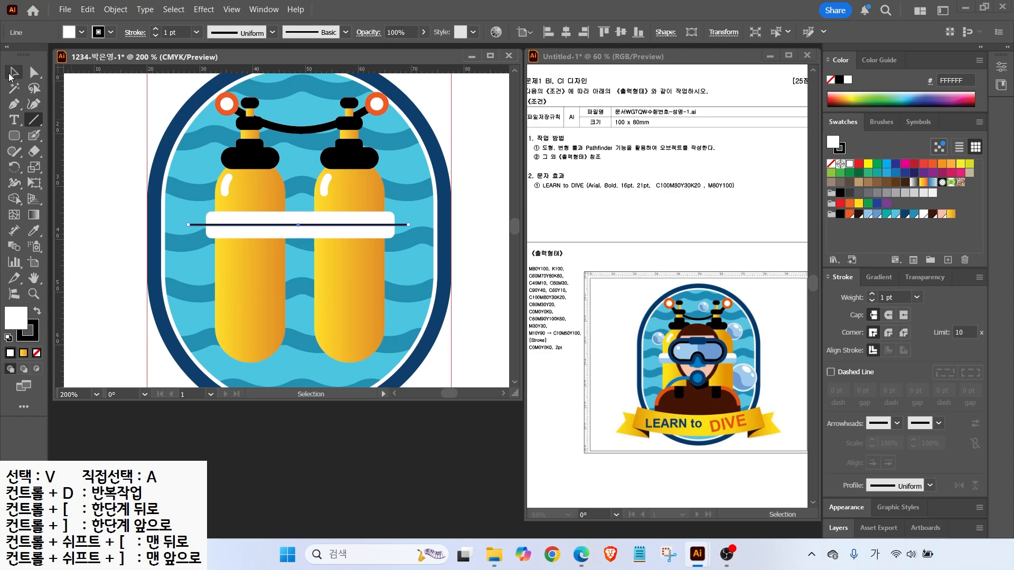
pyautogui.click(216, 222)
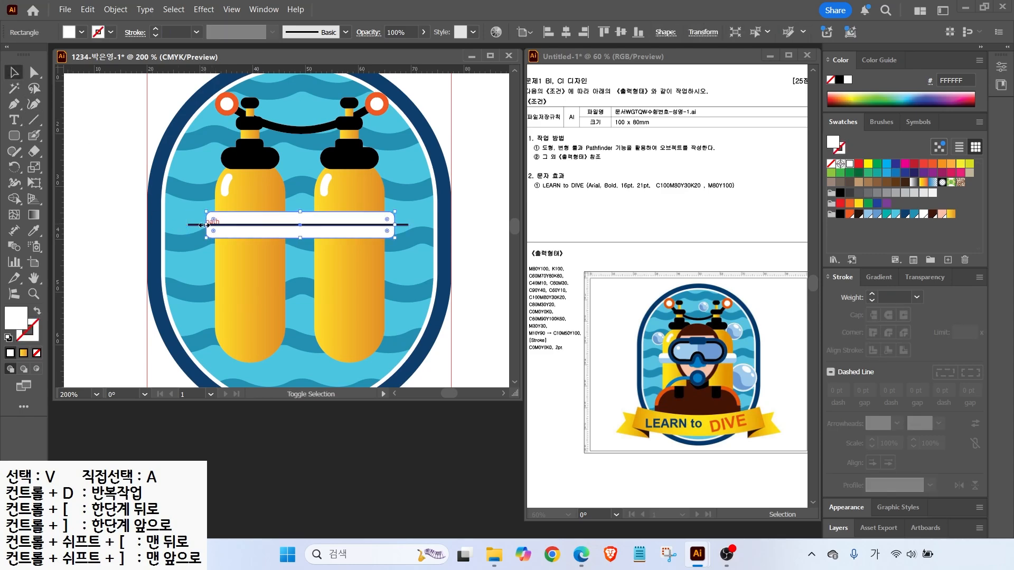
pyautogui.keyDown('shift'); pyautogui.click(195, 225); pyautogui.keyUp('shift')
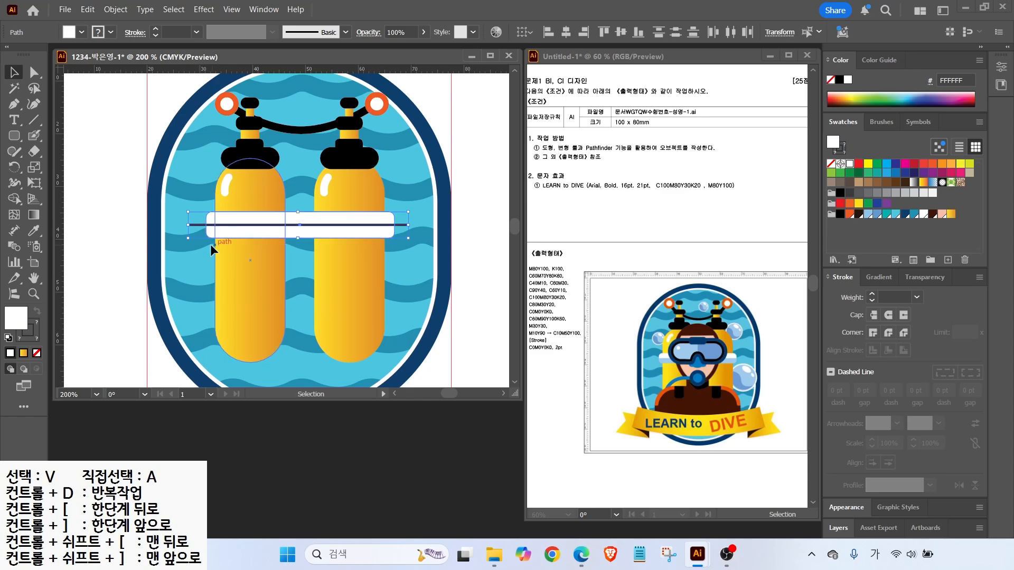
# Divide the strap into two pieces along the line using the Pathfinder panel
pyautogui.click(1002, 50)
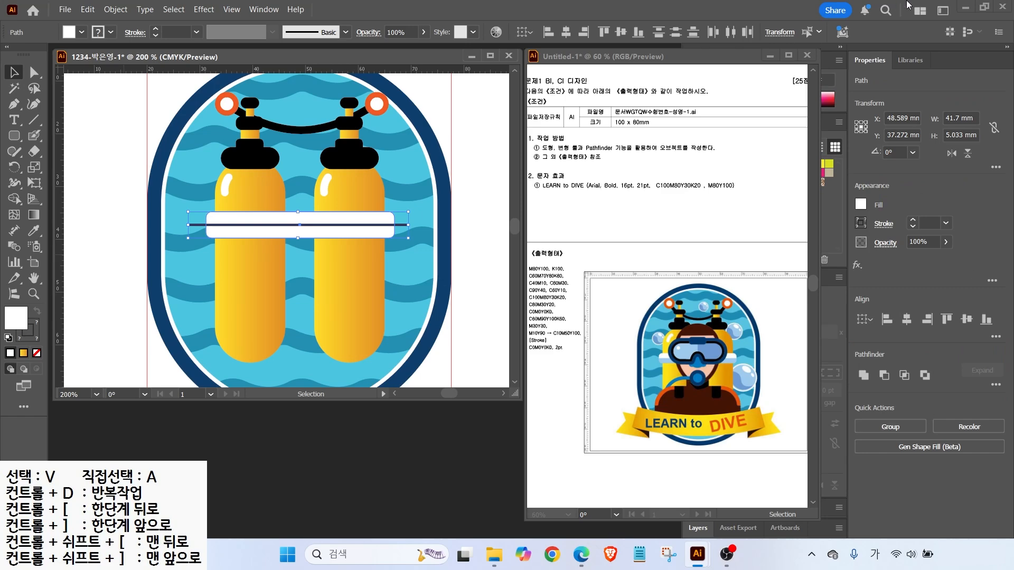
pyautogui.click(1006, 48)
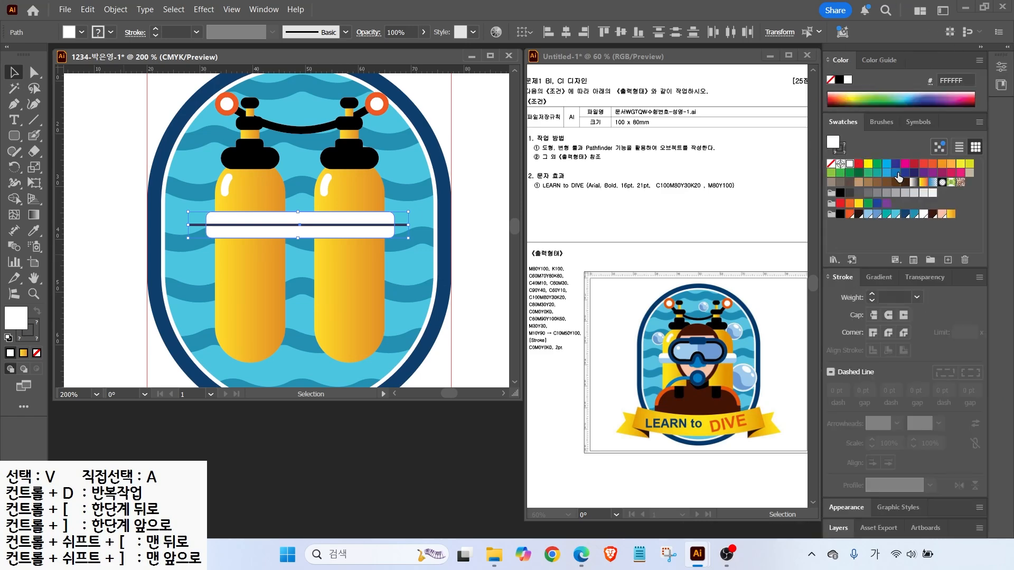
pyautogui.click(258, 11)
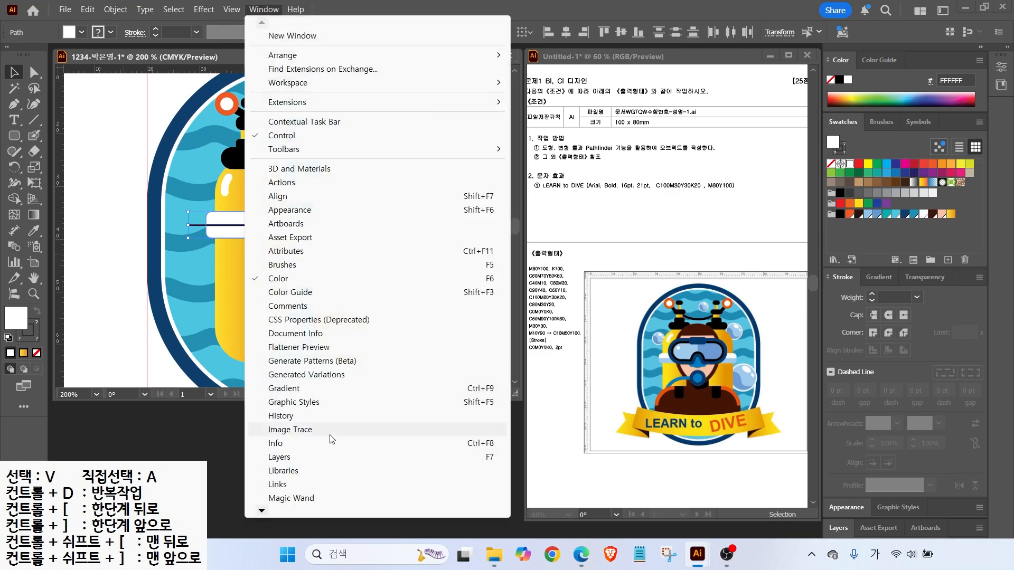
pyautogui.moveTo(262, 511)
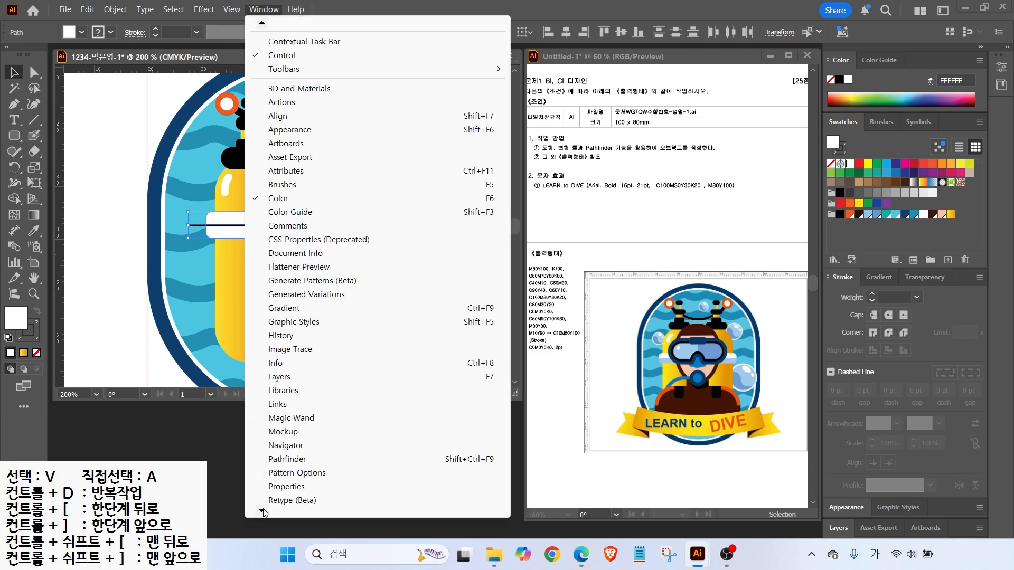
pyautogui.click(279, 426)
pyautogui.moveTo(543, 75); pyautogui.dragTo(428, 412)
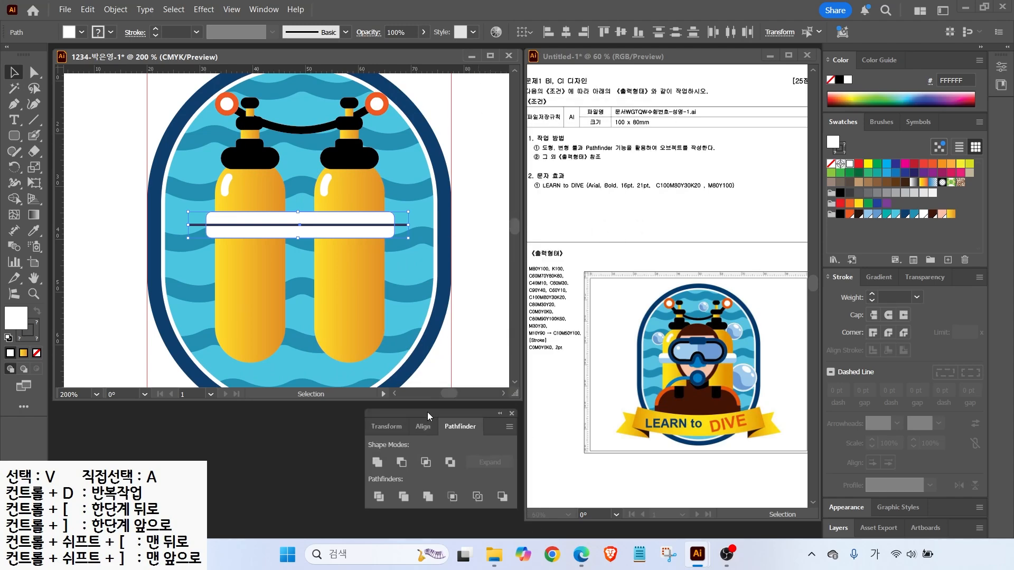
pyautogui.click(379, 498)
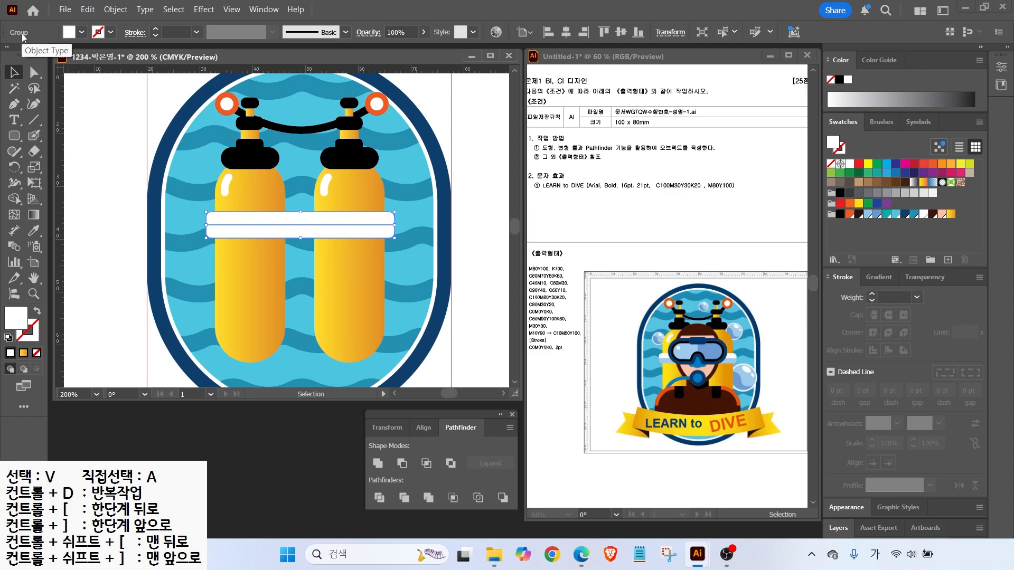
# Ungroup the split strap and fill the lower bar light blue 92C5EB
pyautogui.rightClick(234, 220)
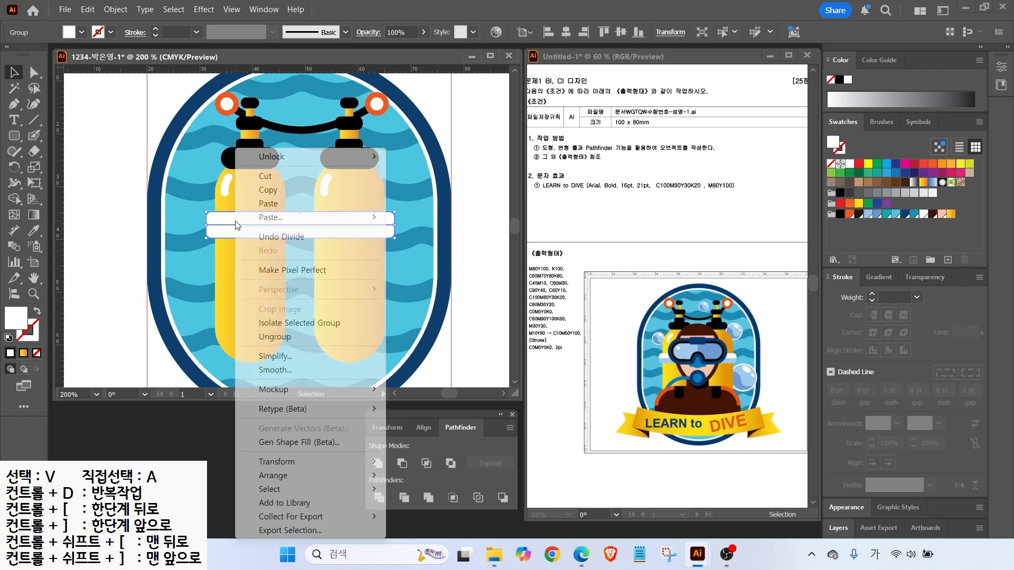
pyautogui.click(274, 336)
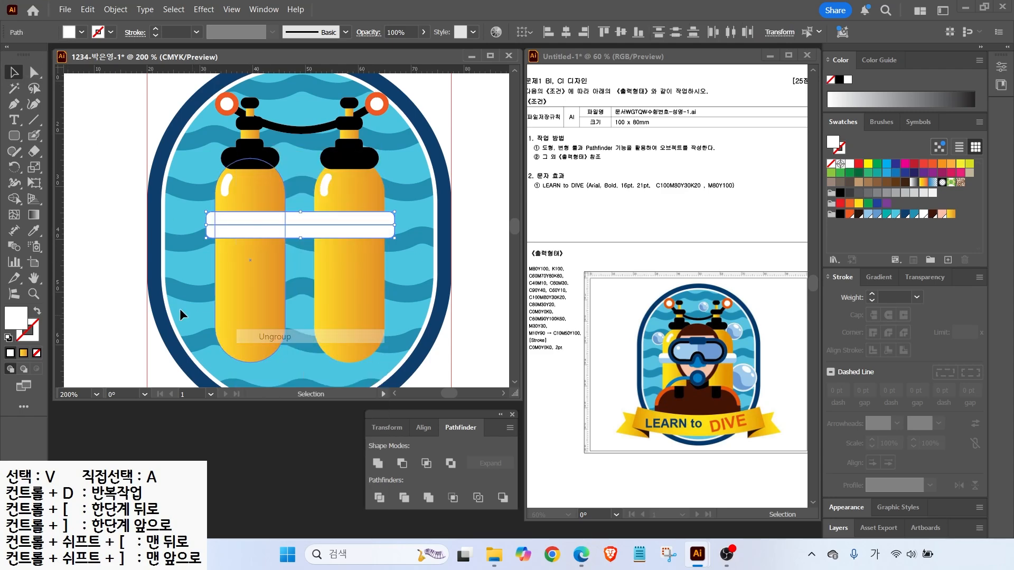
pyautogui.click(113, 267)
pyautogui.click(222, 221)
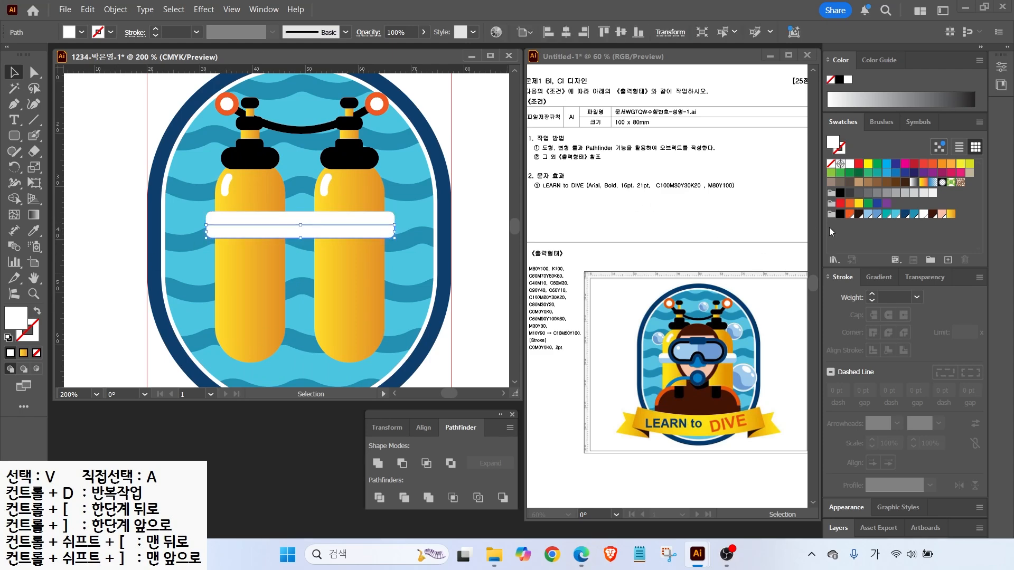
pyautogui.click(869, 216)
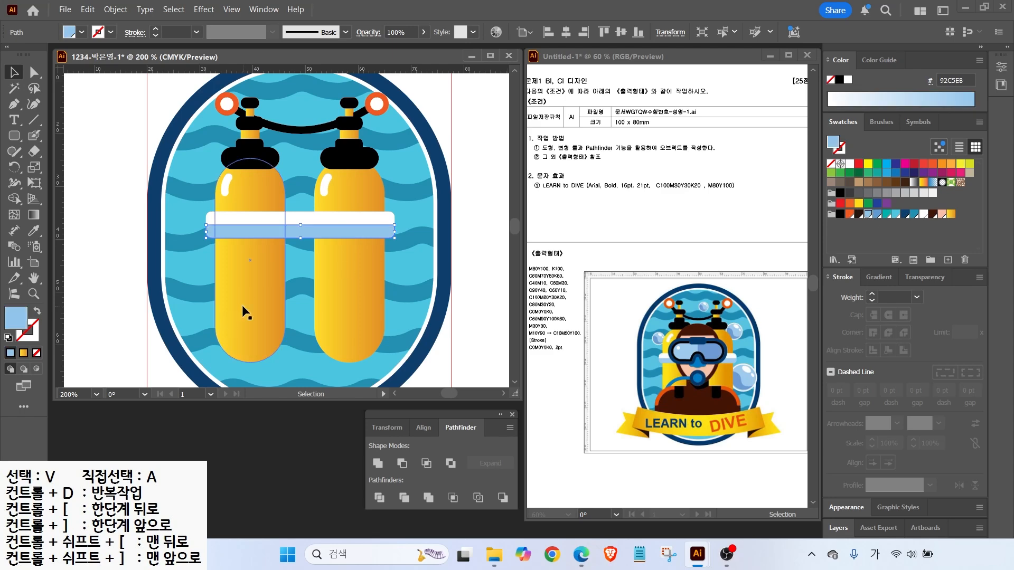
pyautogui.click(16, 136)
pyautogui.click(73, 167)
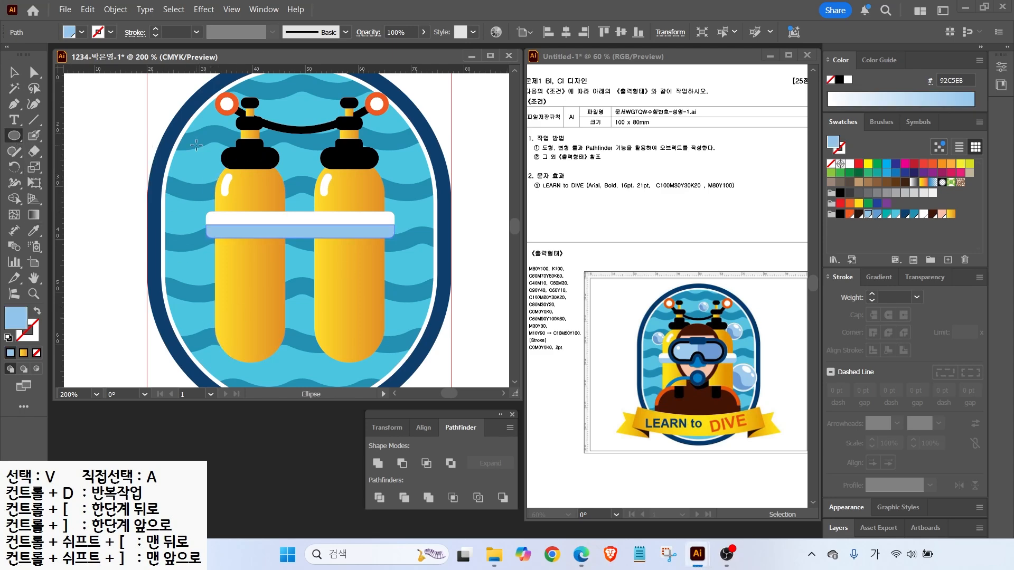
# Draw a white circle and move it just left of the artboard
pyautogui.moveTo(192, 141); pyautogui.dragTo(227, 175)
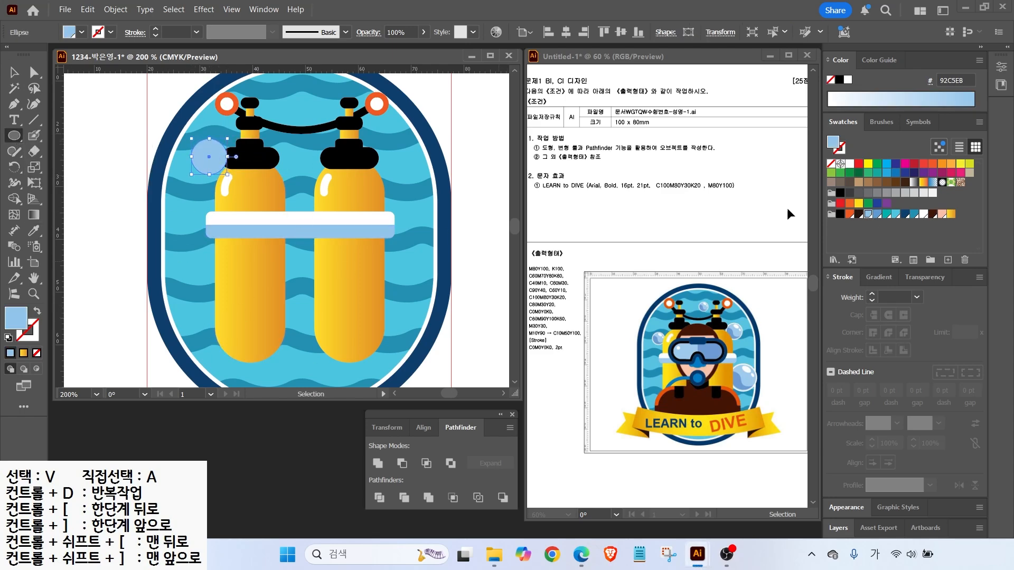
pyautogui.click(923, 214)
pyautogui.hotkey('ctrl', '+')
pyautogui.hotkey('ctrl', '+')
pyautogui.hotkey('ctrl', '+')
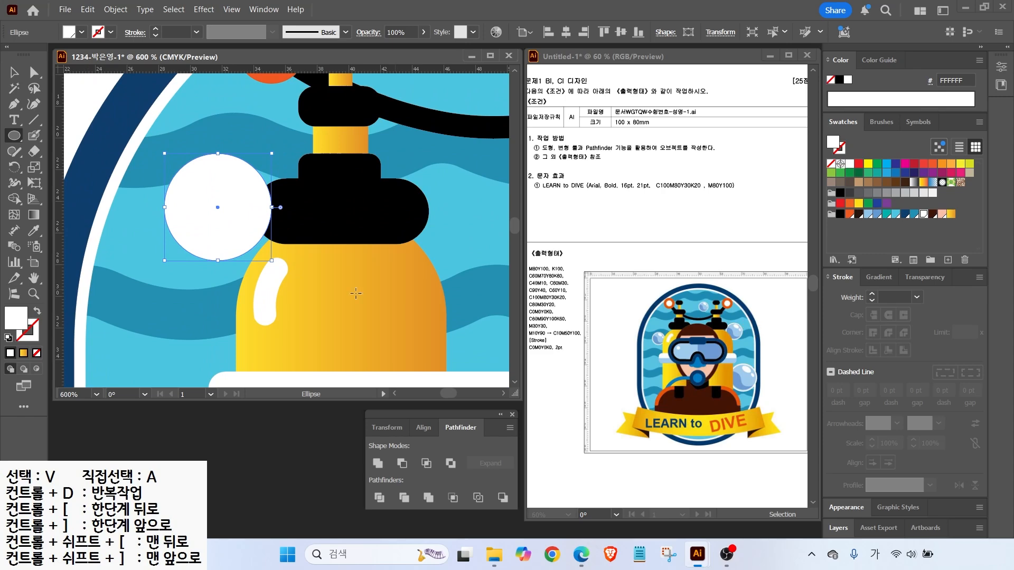
pyautogui.hotkey('ctrl', '-')
pyautogui.press('space')
pyautogui.moveTo(268, 249); pyautogui.dragTo(445, 250)
pyautogui.press('v')
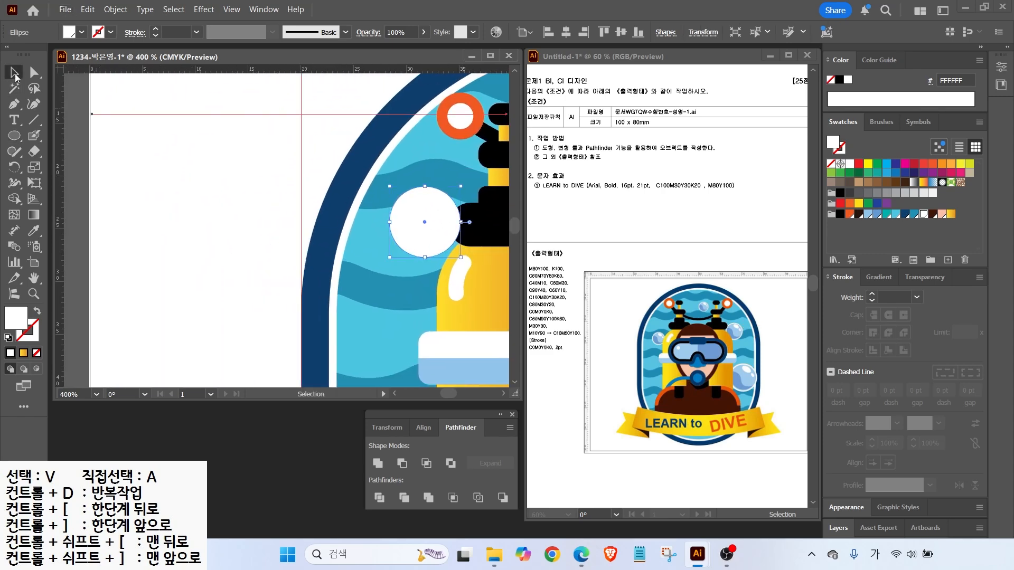
pyautogui.moveTo(410, 228); pyautogui.dragTo(132, 244)
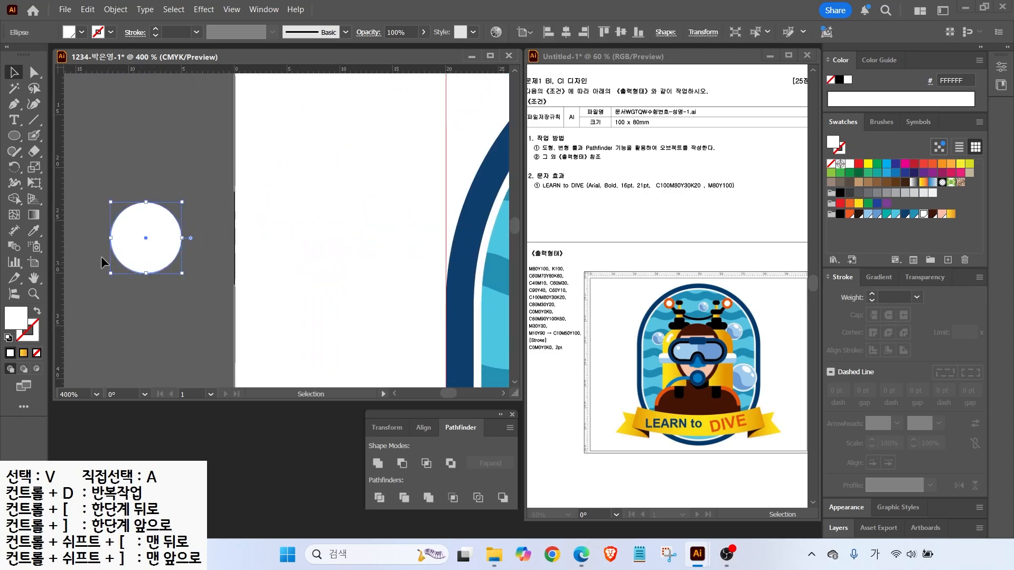
# Offset the circle's path by -0.5 mm and fill the inner circle light blue 92C5EB
pyautogui.click(115, 9)
pyautogui.moveTo(143, 368)
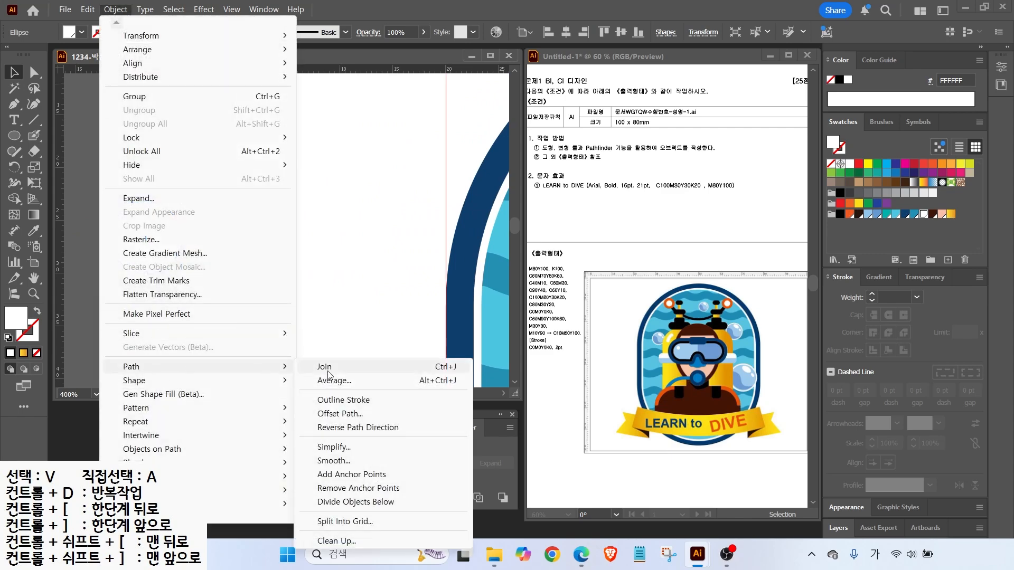
pyautogui.click(330, 413)
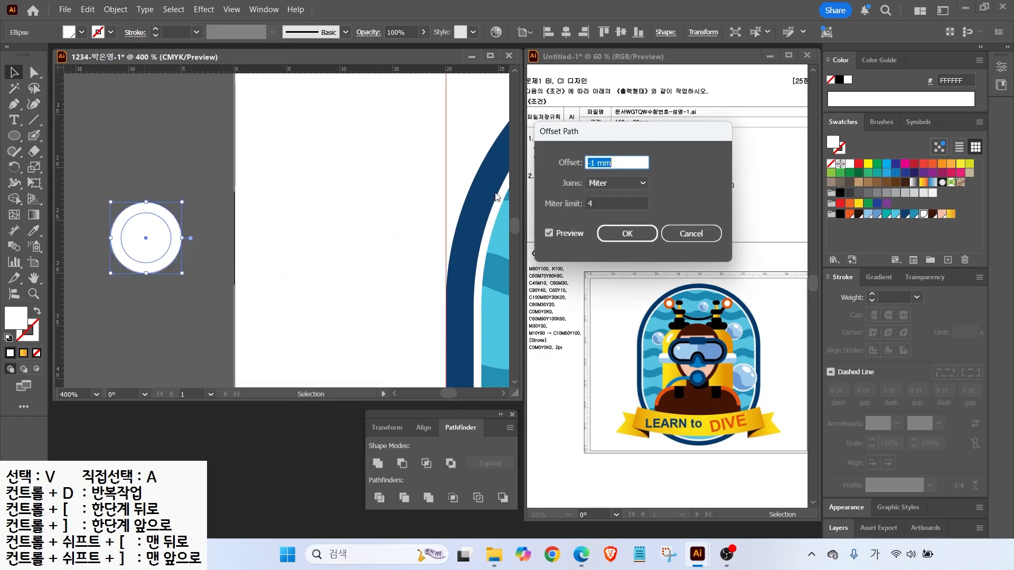
pyautogui.write('-0.5')
pyautogui.click(549, 234)
pyautogui.click(548, 234)
pyautogui.click(549, 234)
pyautogui.click(548, 234)
pyautogui.click(615, 236)
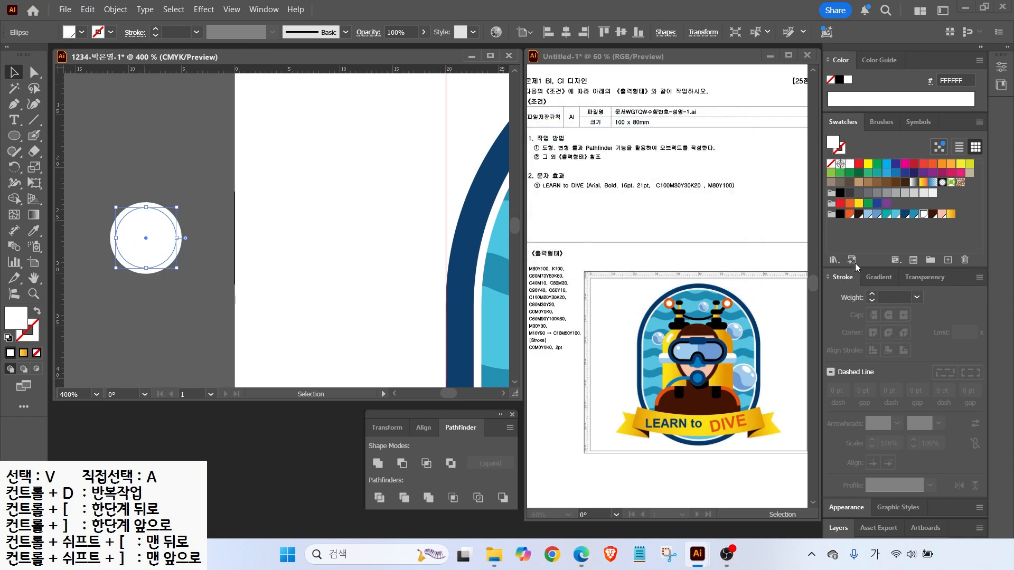
pyautogui.click(866, 215)
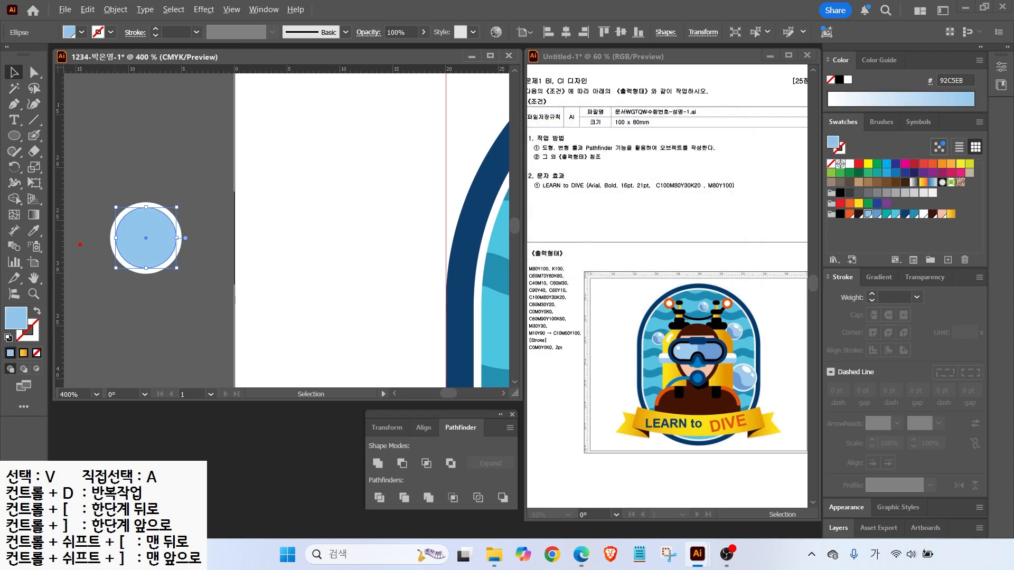
pyautogui.press('Escape')
# Draw an unfilled wavy curve across the lower part of the blue circle
pyautogui.click(101, 205)
pyautogui.press('p')
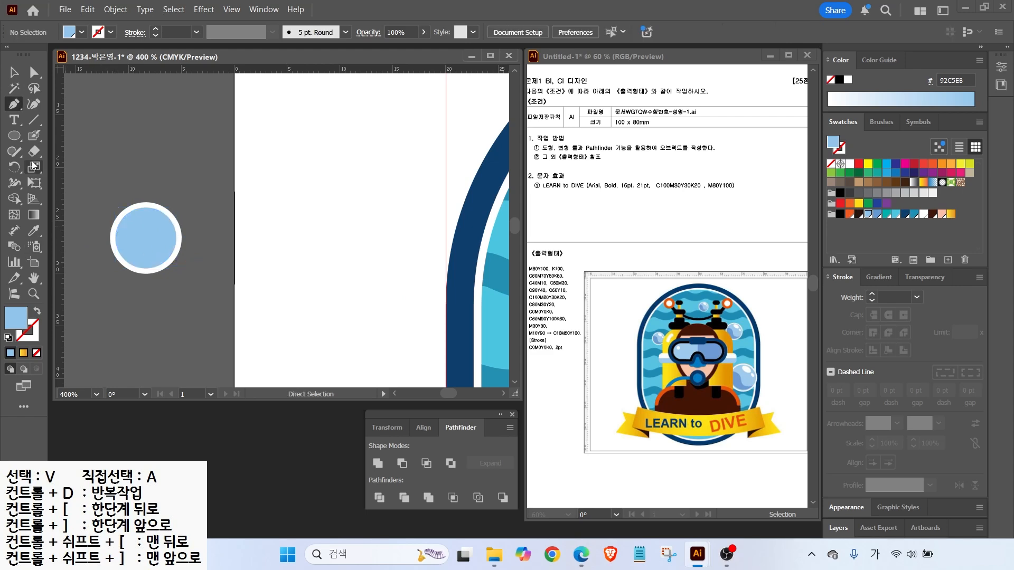
pyautogui.click(34, 105)
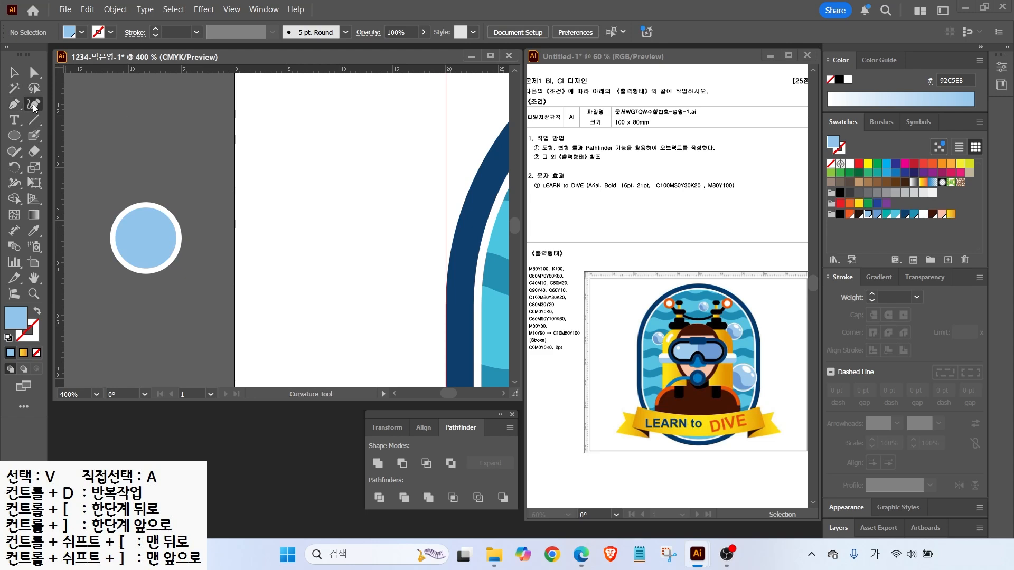
pyautogui.click(91, 238)
pyautogui.click(127, 234)
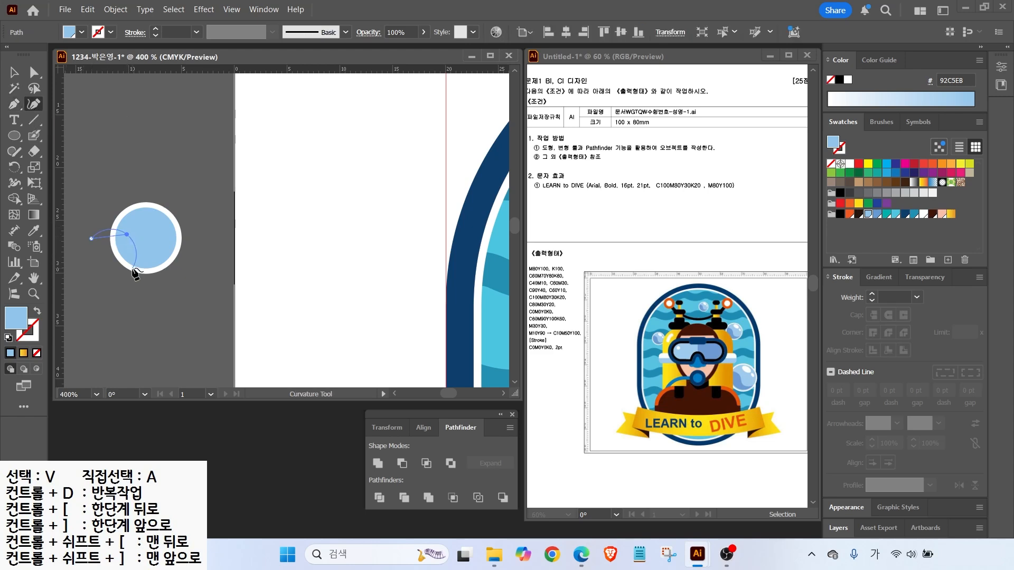
pyautogui.click(149, 268)
pyautogui.click(185, 263)
pyautogui.click(8, 338)
pyautogui.click(37, 353)
pyautogui.click(14, 72)
pyautogui.moveTo(182, 263); pyautogui.dragTo(189, 257)
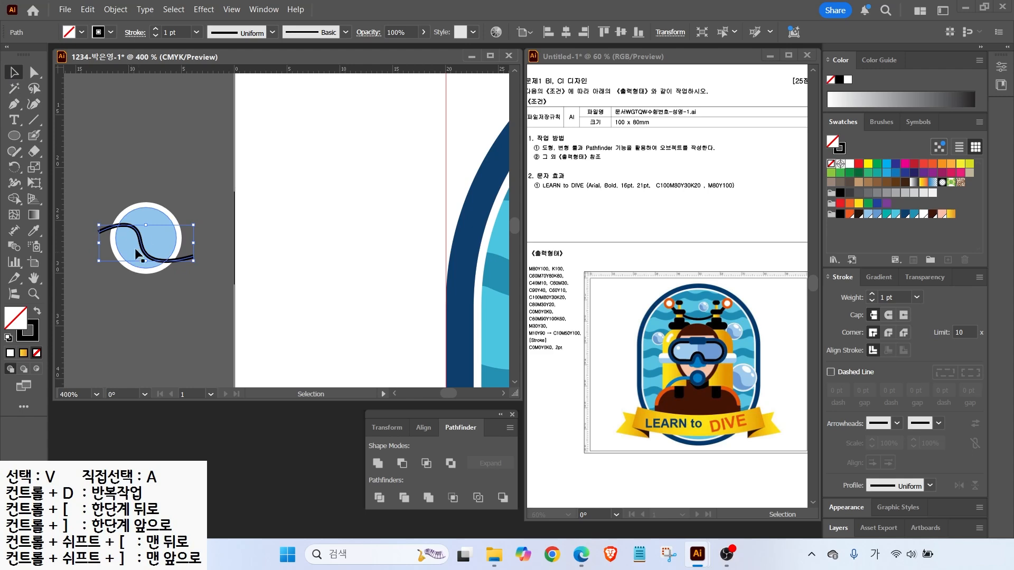
# Divide the circle along the curve, ungroup, and fill the lower piece darker blue 659AD2
pyautogui.keyDown('shift'); pyautogui.click(153, 234); pyautogui.keyUp('shift')
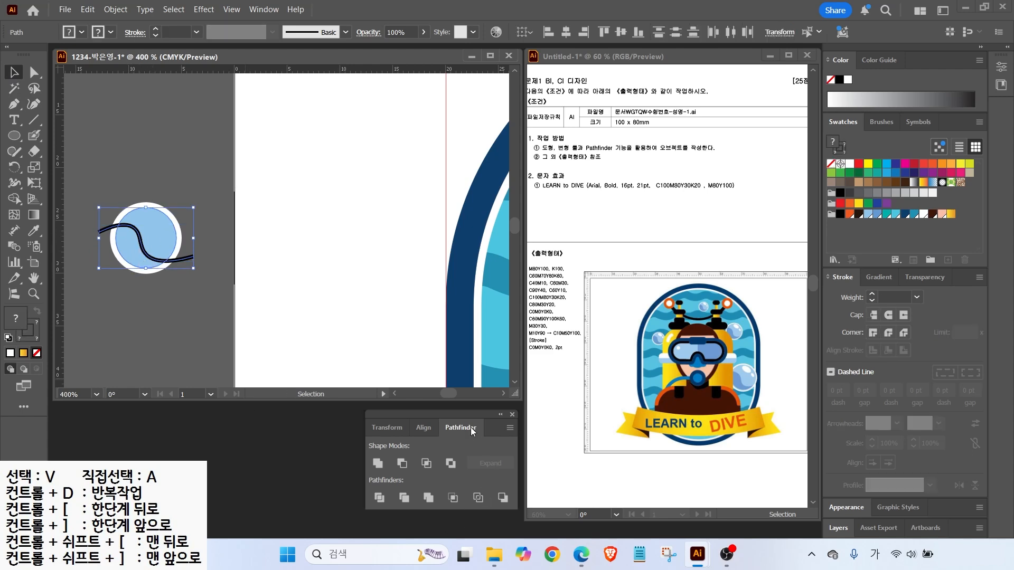
pyautogui.click(378, 497)
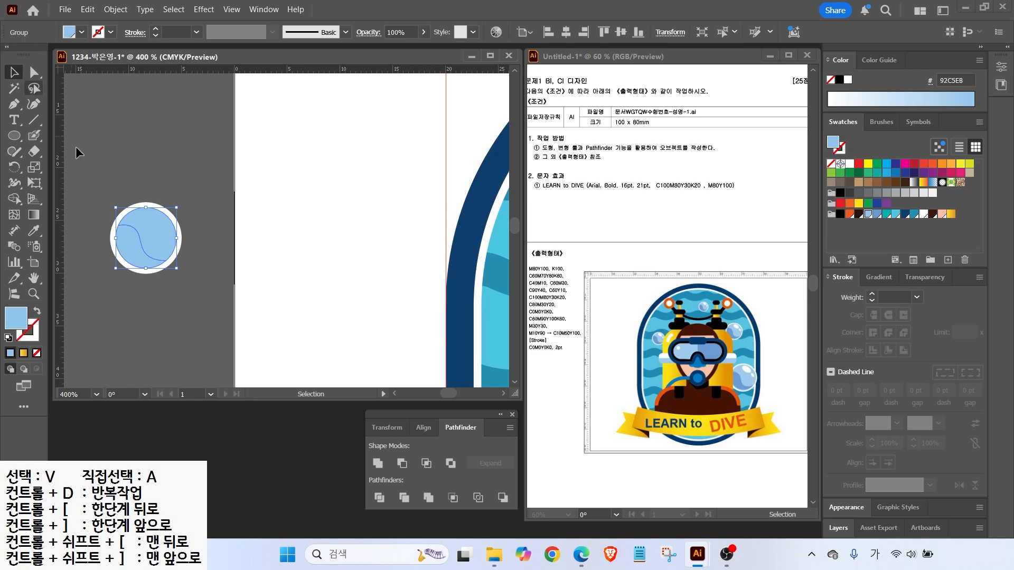
pyautogui.rightClick(146, 234)
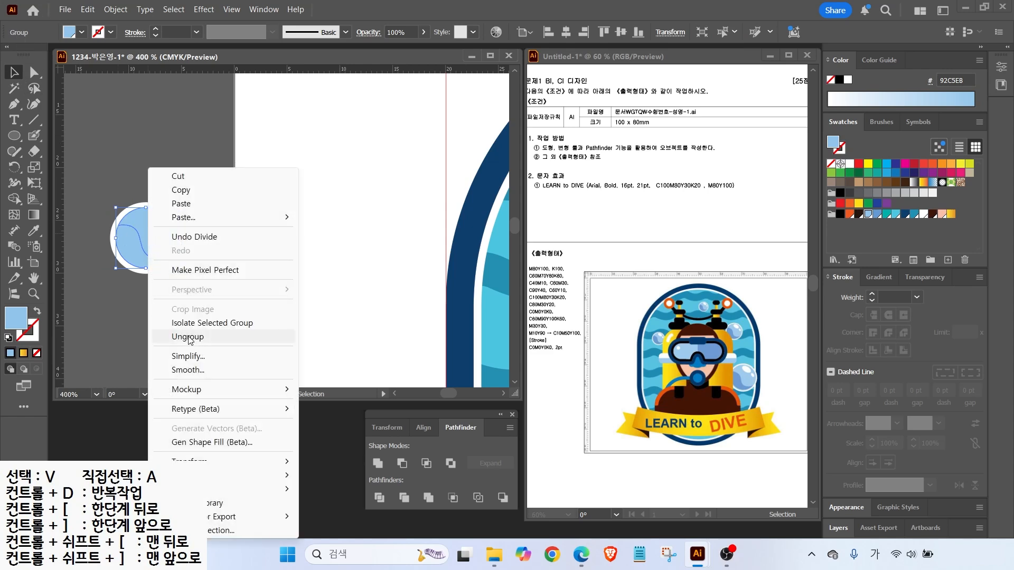
pyautogui.click(190, 336)
pyautogui.click(133, 254)
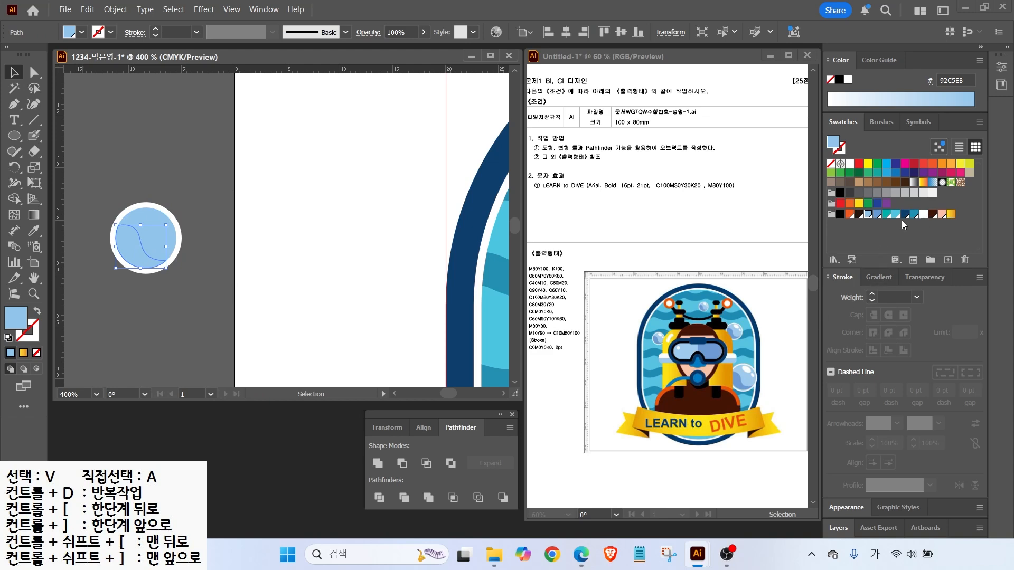
pyautogui.click(878, 214)
pyautogui.click(276, 262)
# Add two rotated white highlight ellipses on the bubble, sizing and positioning each
pyautogui.click(14, 136)
pyautogui.moveTo(141, 234); pyautogui.dragTo(155, 213)
pyautogui.scroll(2, 154, 213)
pyautogui.moveTo(163, 261)
pyautogui.mouseDown()
pyautogui.moveTo(175, 241)
pyautogui.moveTo(155, 231)
pyautogui.moveTo(181, 230)
pyautogui.moveTo(184, 261)
pyautogui.moveTo(155, 260)
pyautogui.moveTo(207, 260)
pyautogui.moveTo(180, 264)
pyautogui.mouseUp()
pyautogui.click(15, 72)
pyautogui.hotkey('ctrl', 'shift', 'a')
pyautogui.click(233, 234)
pyautogui.moveTo(153, 229); pyautogui.dragTo(176, 238)
pyautogui.moveTo(185, 219); pyautogui.dragTo(186, 224)
pyautogui.scroll(-2, 230, 285)
pyautogui.click(141, 226)
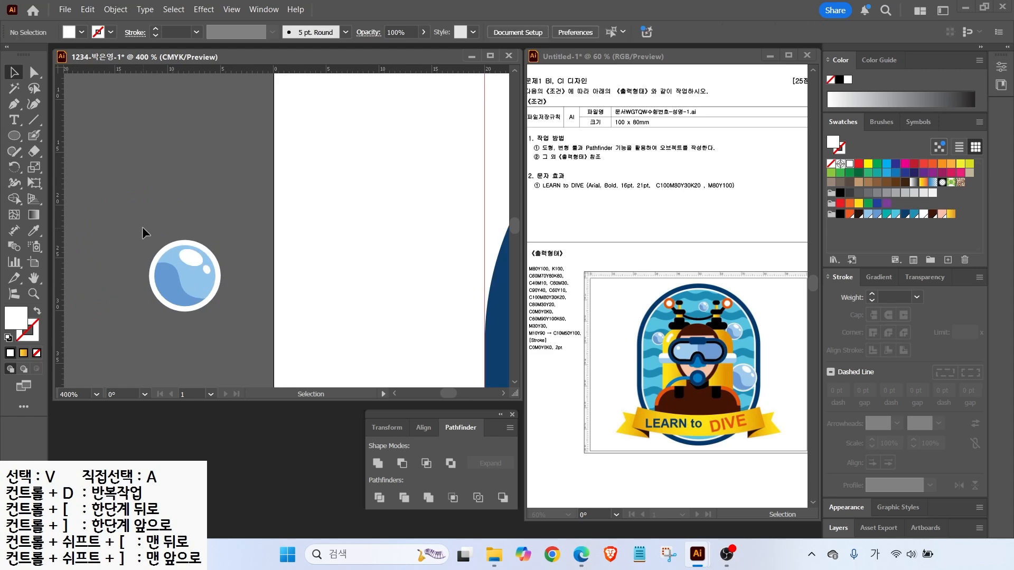
# Group the bubble parts and move the bubble onto the badge beside the tanks
pyautogui.moveTo(218, 299); pyautogui.dragTo(218, 300)
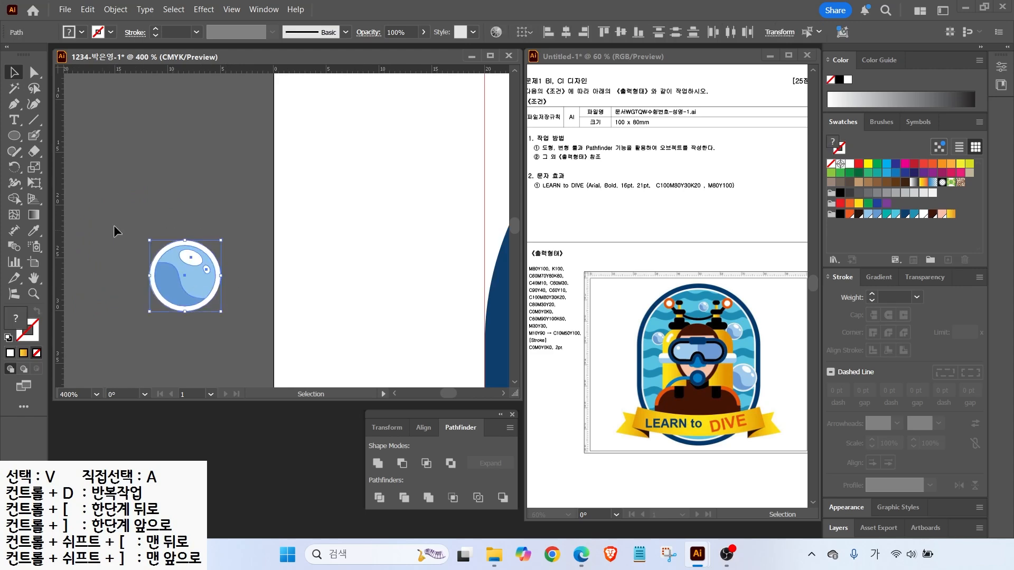
pyautogui.rightClick(175, 275)
pyautogui.click(210, 254)
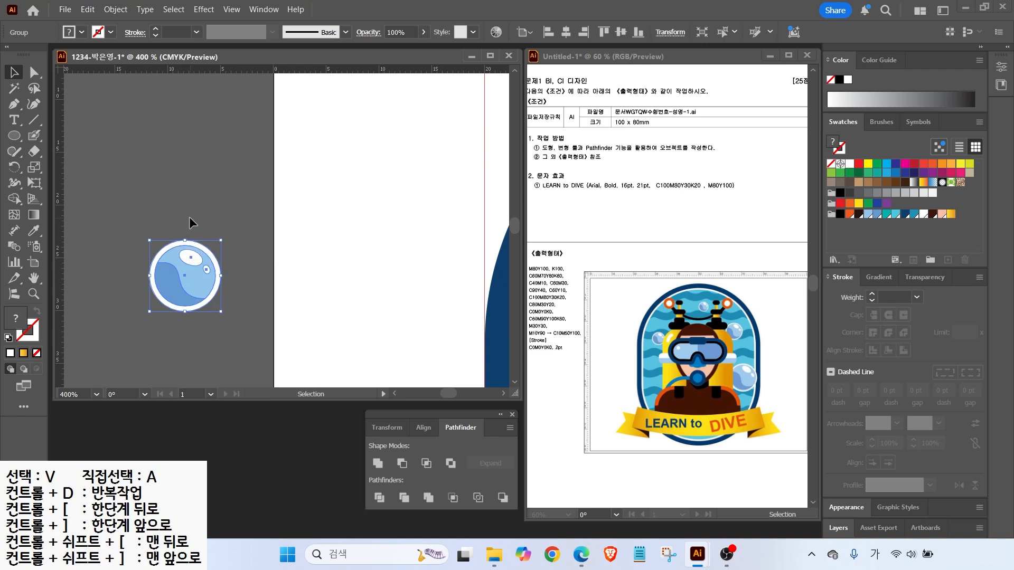
pyautogui.click(190, 221)
pyautogui.scroll(-2, 251, 280)
pyautogui.moveTo(139, 252); pyautogui.dragTo(347, 266)
pyautogui.moveTo(338, 293); pyautogui.dragTo(407, 326)
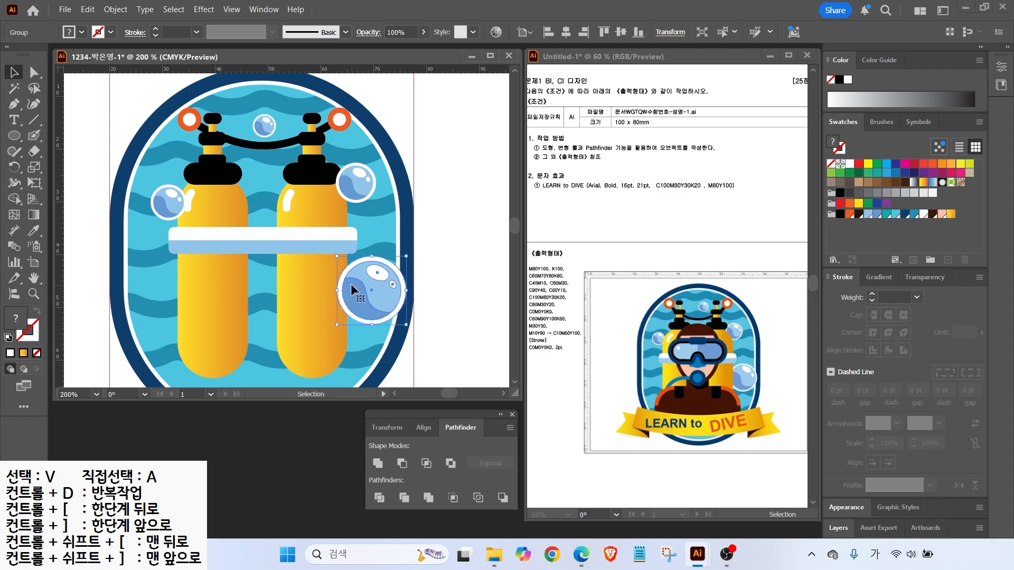
# Inspect the upper-right and left bubbles with the Selection and Direct Selection tools
pyautogui.press('a')
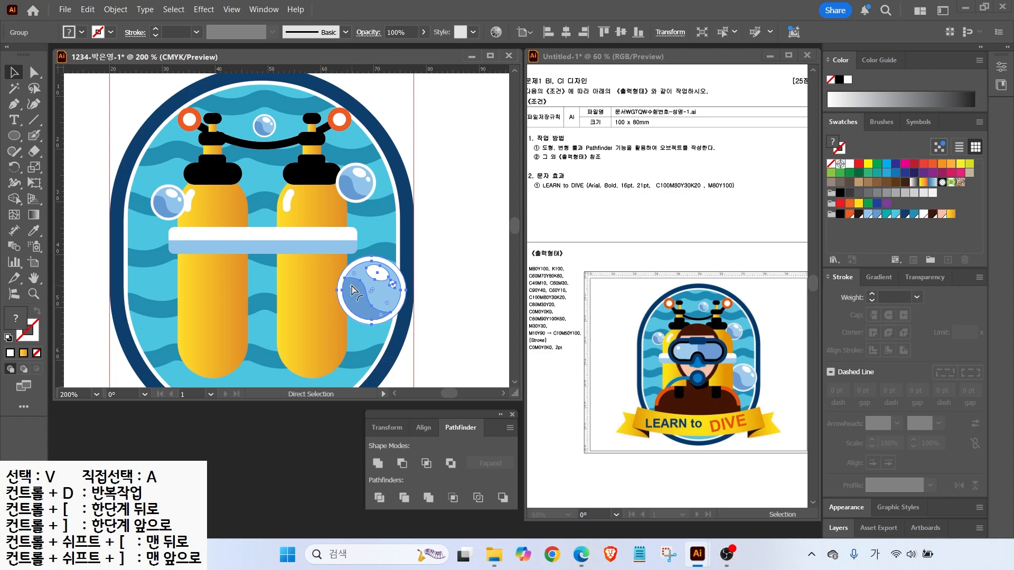
pyautogui.press('v')
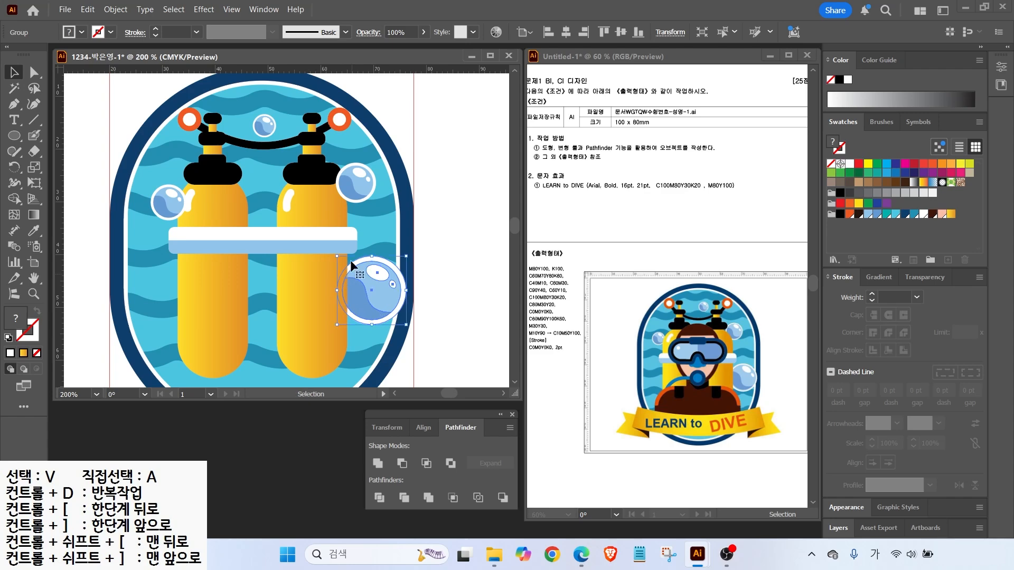
pyautogui.click(357, 194)
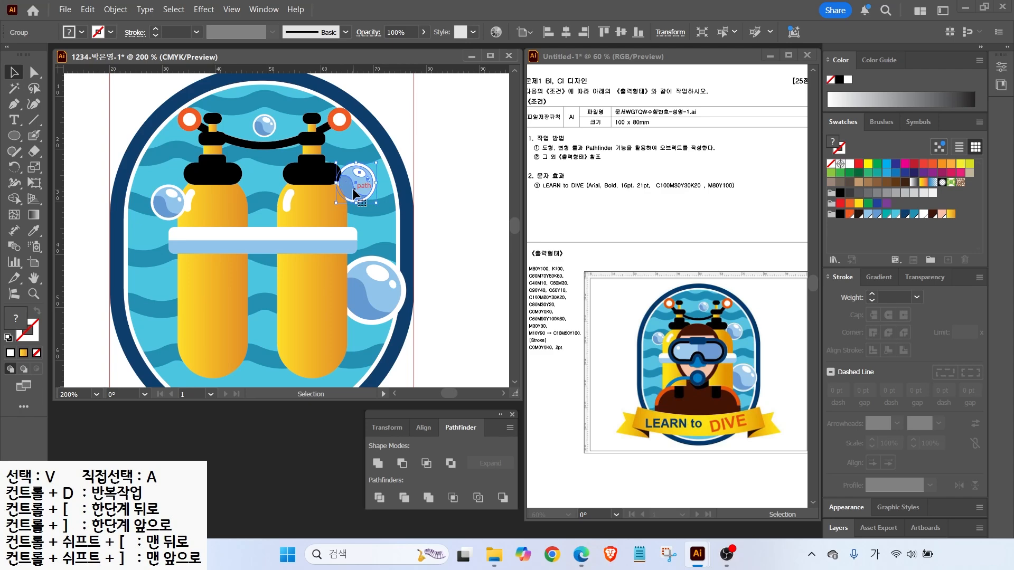
pyautogui.press('a')
pyautogui.click(174, 208)
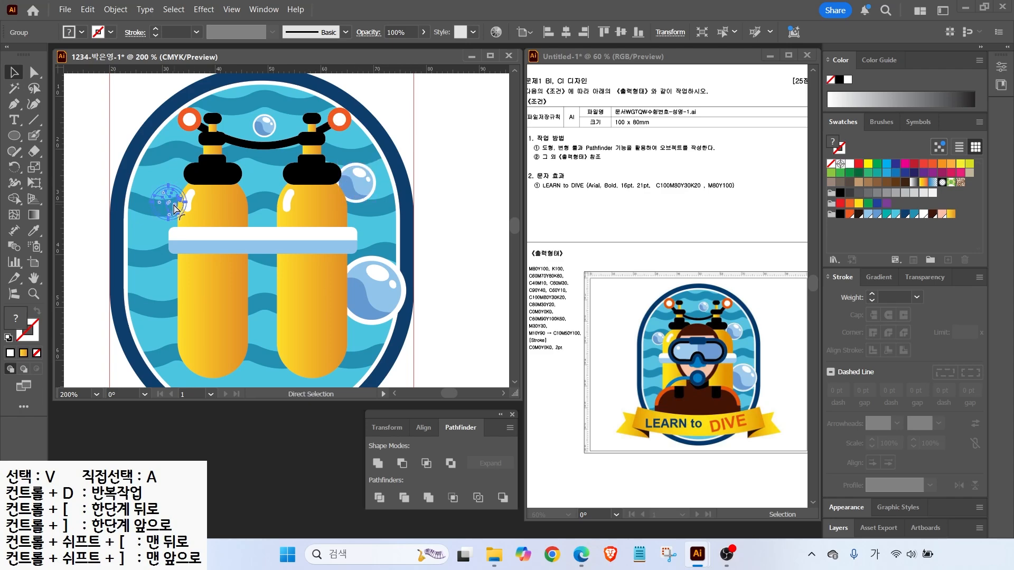
pyautogui.press('v')
pyautogui.click(115, 138)
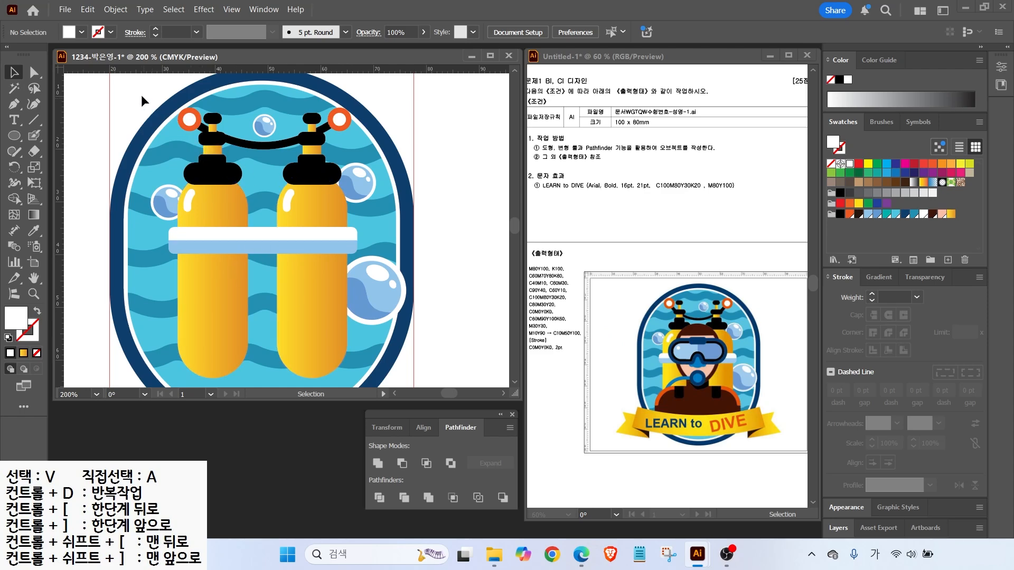
# Select the scuba tank artwork and lock it with Object > Lock > Selection
pyautogui.moveTo(139, 92); pyautogui.dragTo(414, 330)
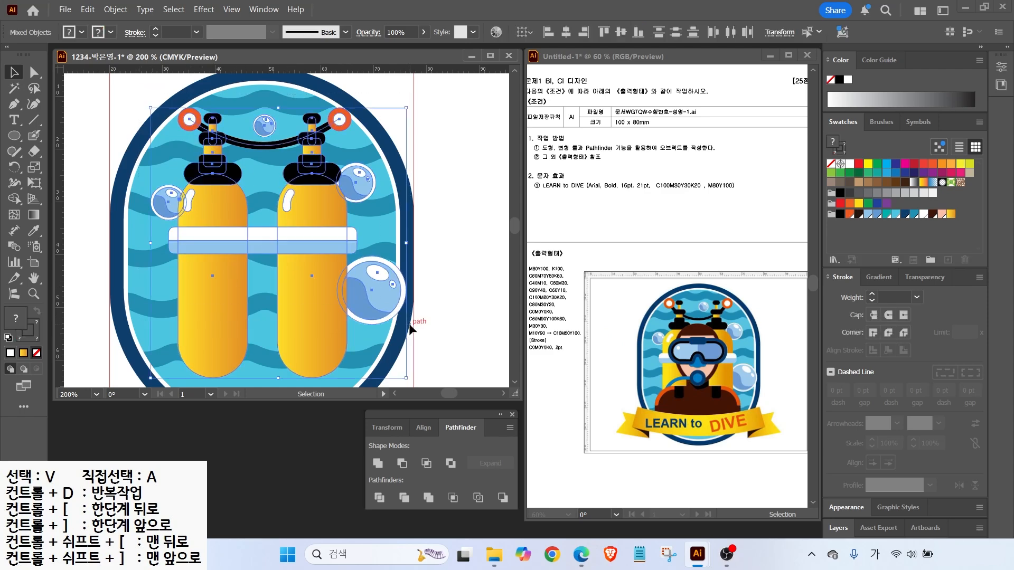
pyautogui.click(117, 11)
pyautogui.moveTo(264, 138)
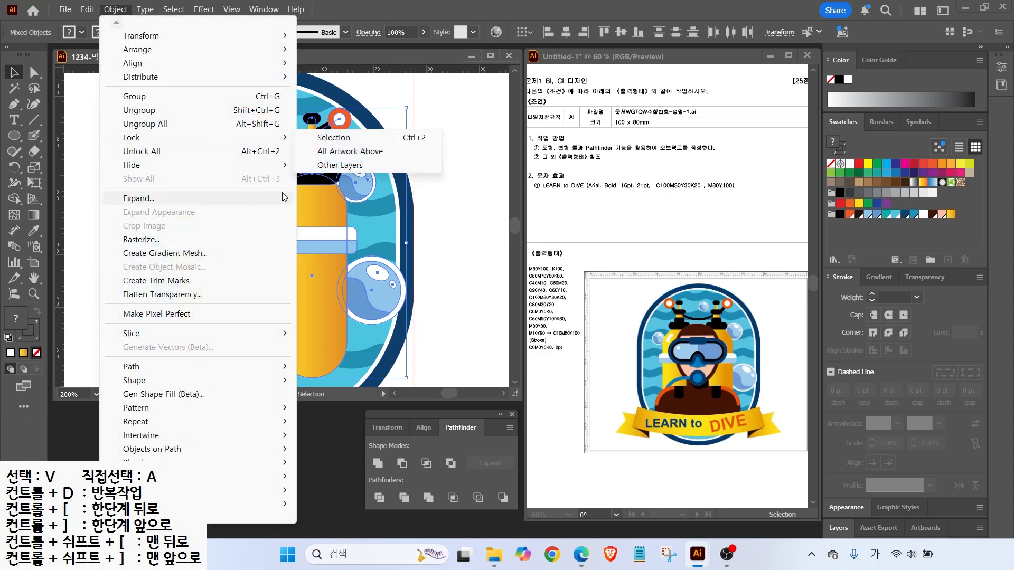
pyautogui.click(334, 138)
pyautogui.hotkey('ctrl', '-')
# Draw an oval over the tanks and fill it dark brown
pyautogui.press('l')
pyautogui.moveTo(267, 161)
pyautogui.mouseDown()
pyautogui.moveTo(357, 252)
pyautogui.moveTo(358, 277)
pyautogui.mouseUp()
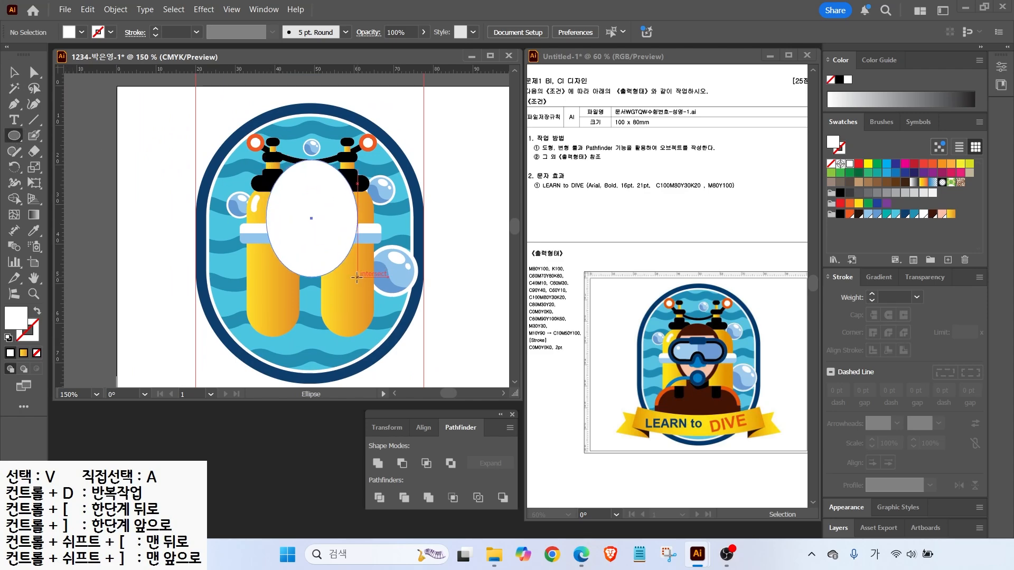
pyautogui.click(859, 214)
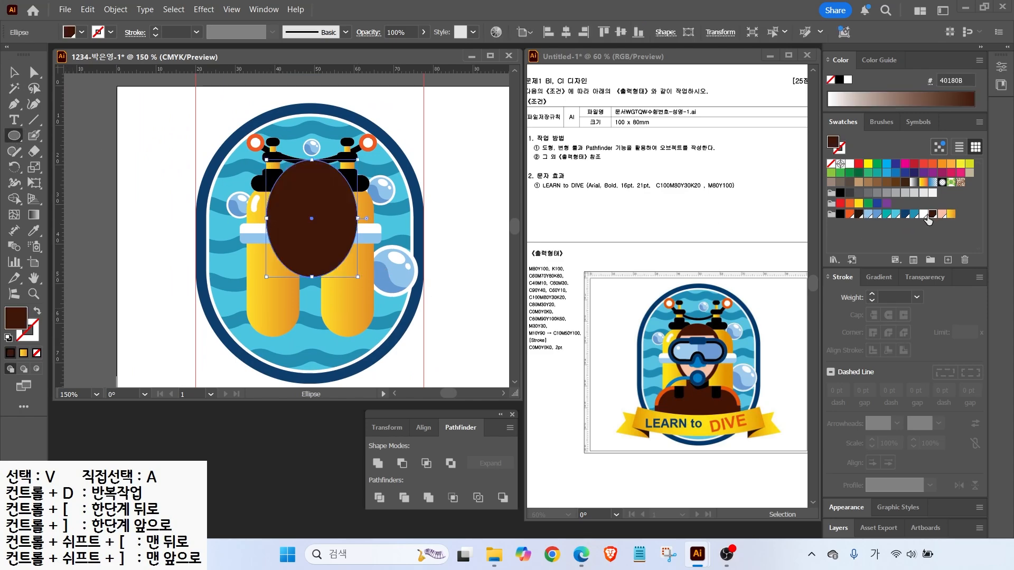
# Reshape the oval's side and bottom anchors into a head shape
pyautogui.click(33, 72)
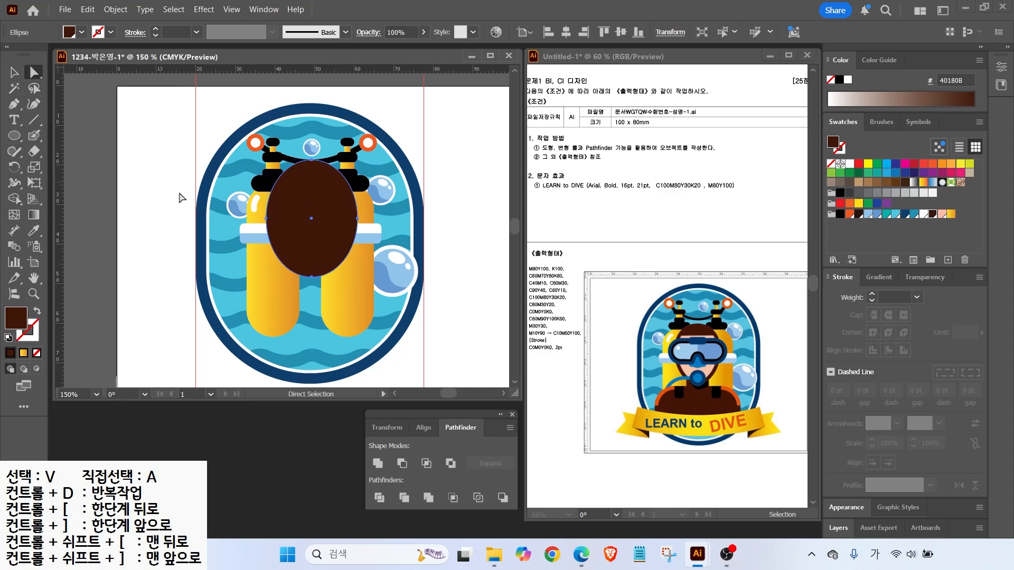
pyautogui.click(266, 218)
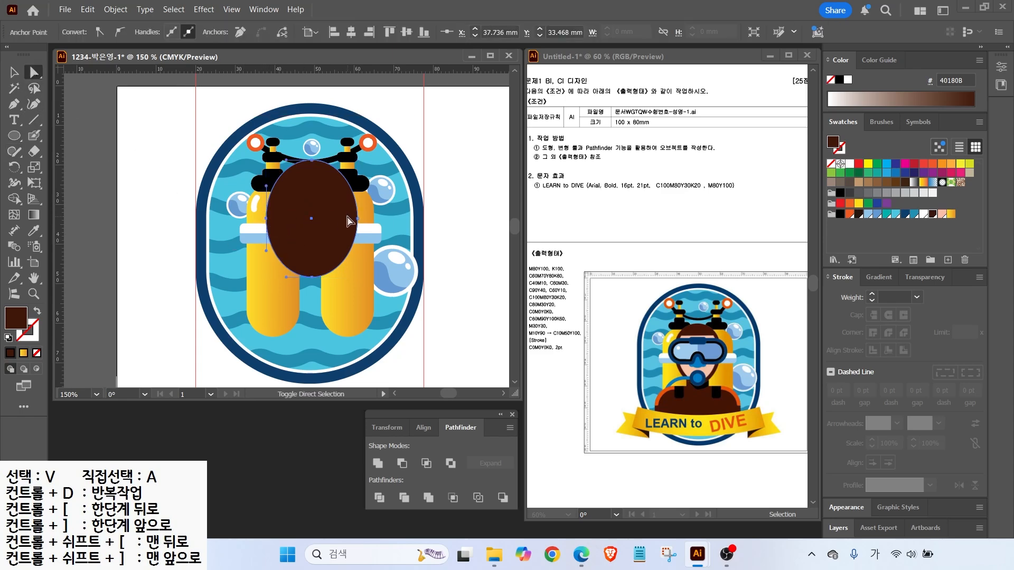
pyautogui.moveTo(357, 223); pyautogui.dragTo(357, 215)
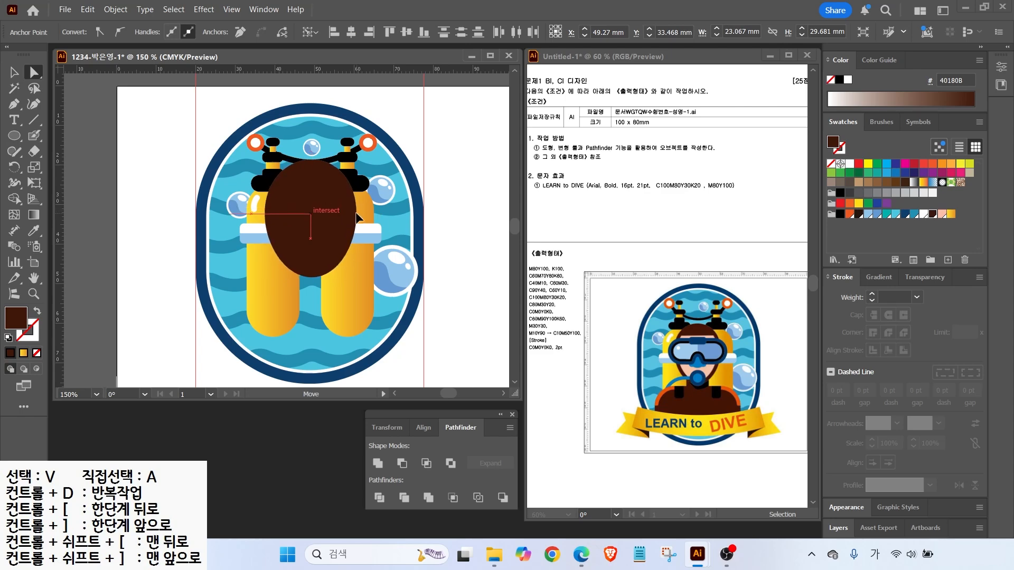
pyautogui.moveTo(357, 216); pyautogui.dragTo(356, 214)
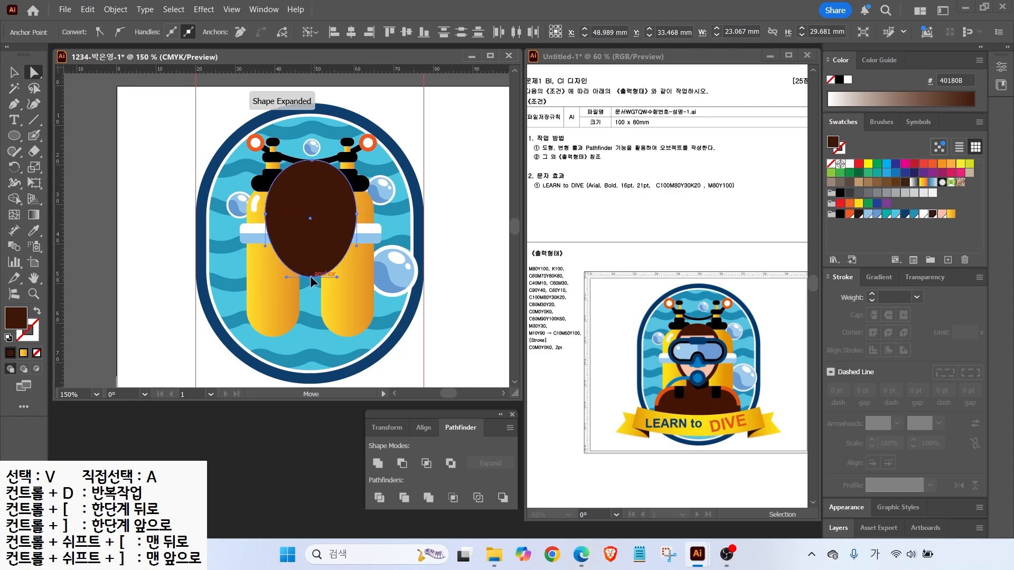
pyautogui.click(309, 277)
pyautogui.moveTo(337, 277); pyautogui.dragTo(291, 278)
pyautogui.click(123, 201)
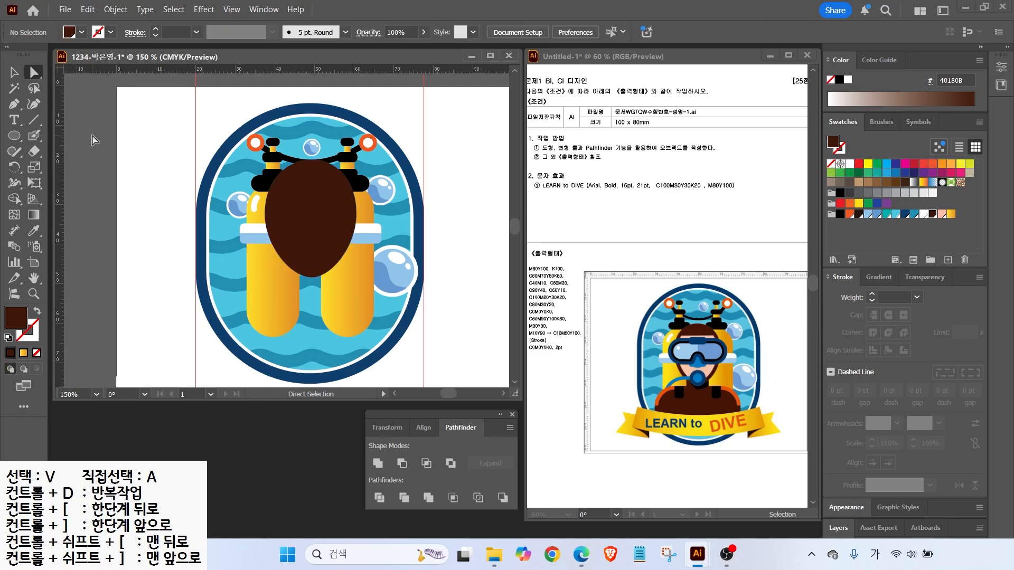
pyautogui.click(14, 73)
pyautogui.click(302, 193)
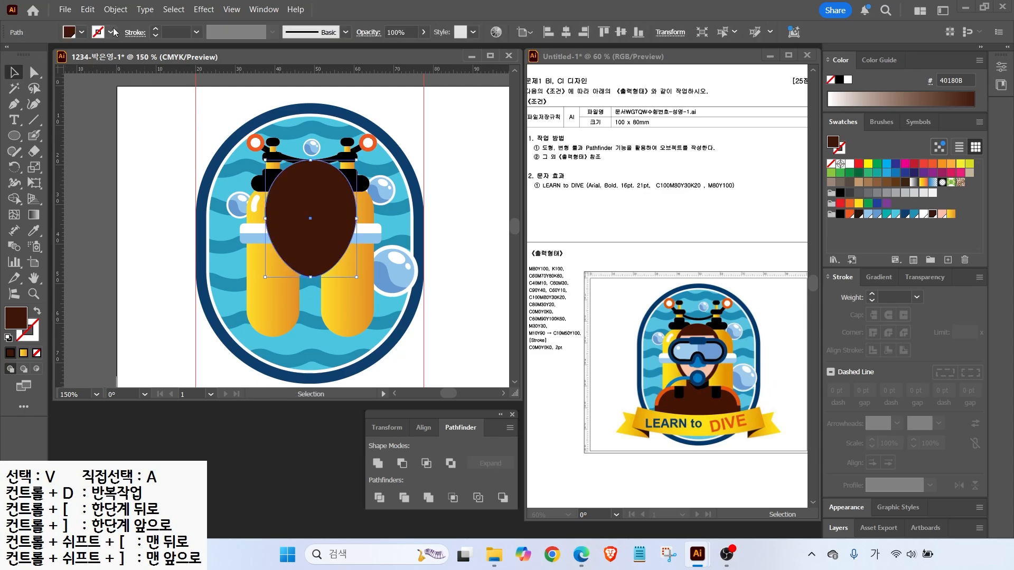
# Inset the head with a -2 mm offset path and fill it pink for the face
pyautogui.click(116, 10)
pyautogui.moveTo(211, 366)
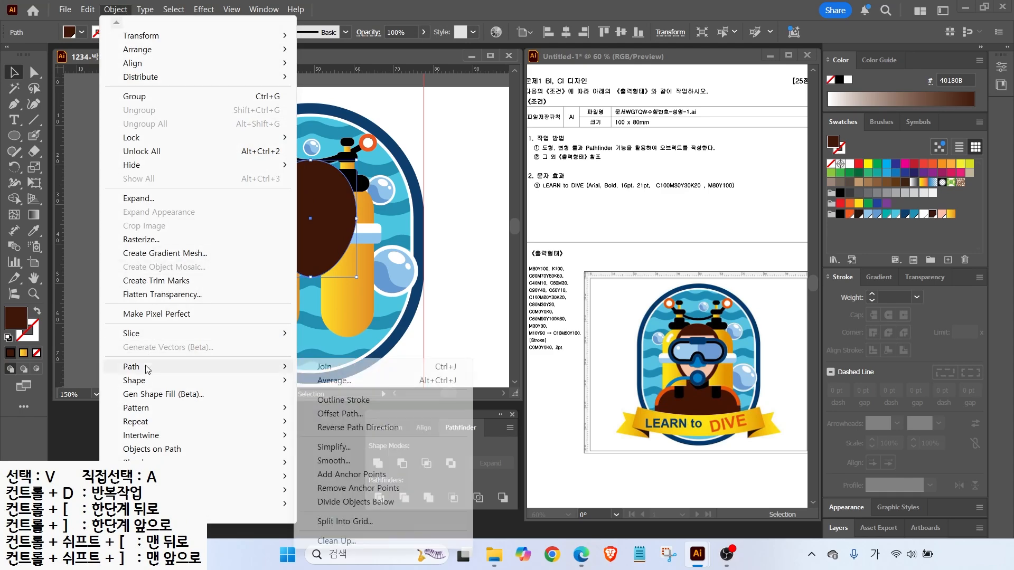
pyautogui.click(346, 414)
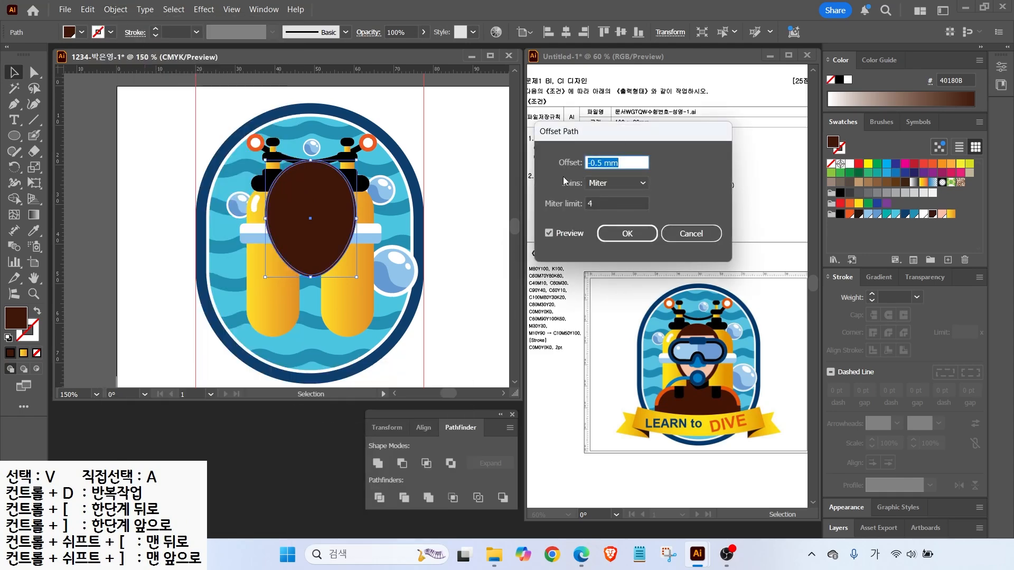
pyautogui.write('-2')
pyautogui.click(548, 233)
pyautogui.click(548, 233)
pyautogui.click(548, 234)
pyautogui.click(548, 234)
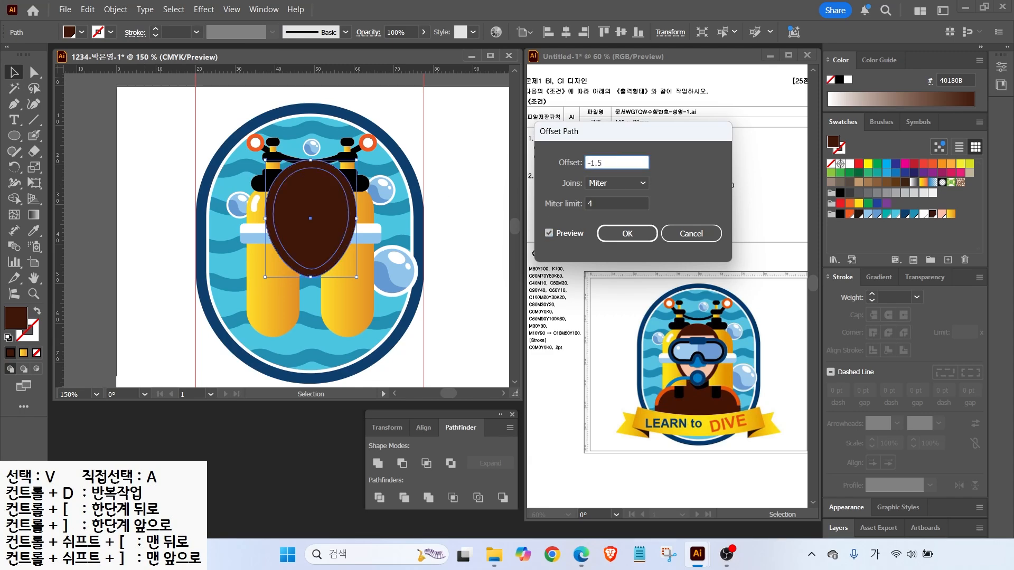
pyautogui.press('Return')
pyautogui.click(941, 214)
# Draw a horizontal line across the face and Pathfinder Divide the face along it
pyautogui.click(34, 120)
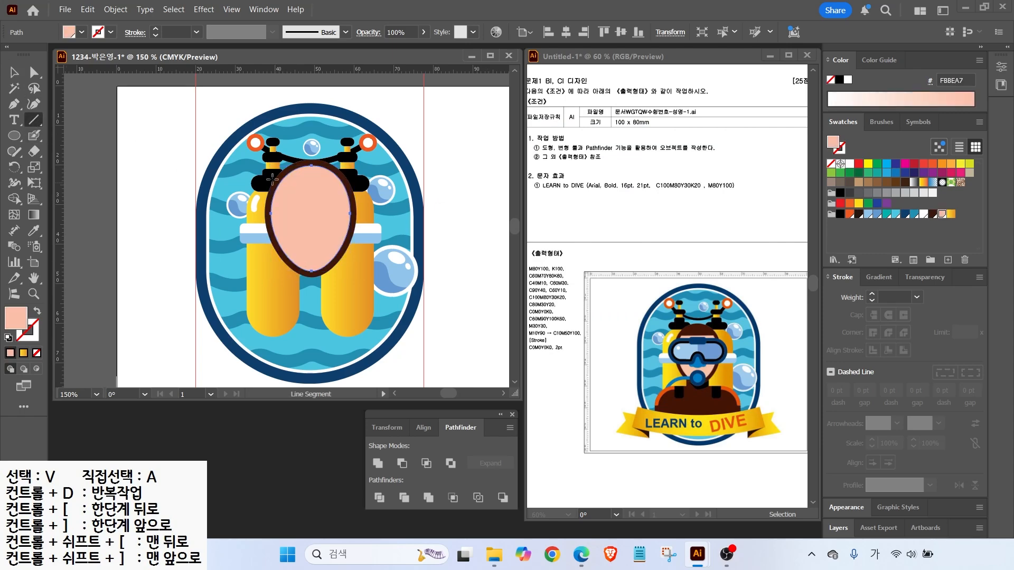
pyautogui.moveTo(266, 184); pyautogui.dragTo(377, 184)
pyautogui.press('d')
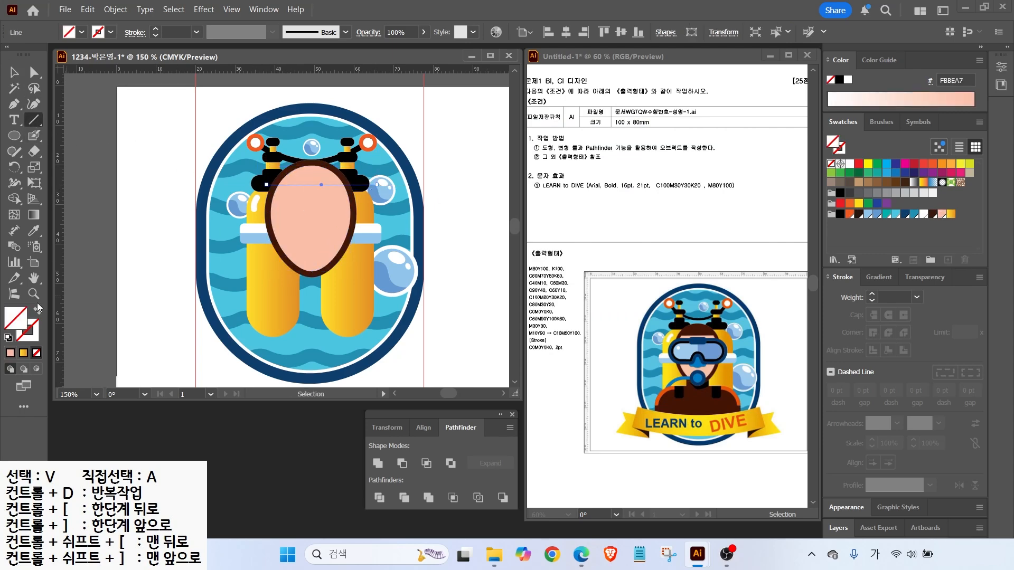
pyautogui.click(15, 74)
pyautogui.click(350, 189)
pyautogui.click(368, 184)
pyautogui.keyDown('shift'); pyautogui.click(336, 204); pyautogui.keyUp('shift')
pyautogui.click(379, 498)
# Fill the top face piece dark brown as hair
pyautogui.click(34, 73)
pyautogui.click(164, 123)
pyautogui.click(309, 173)
pyautogui.click(933, 214)
pyautogui.press('v')
pyautogui.click(308, 211)
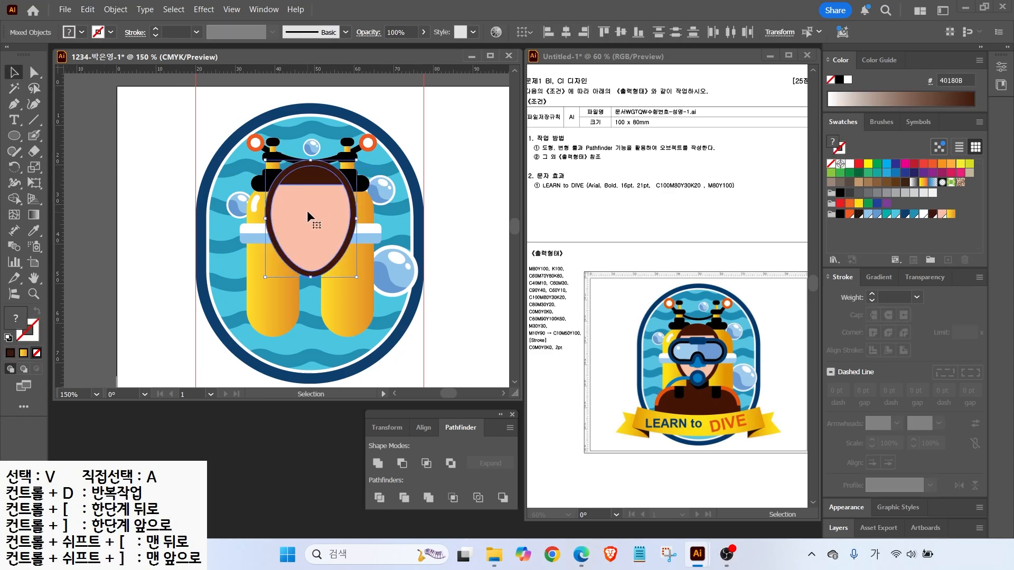
pyautogui.moveTo(15, 136); pyautogui.dragTo(69, 157)
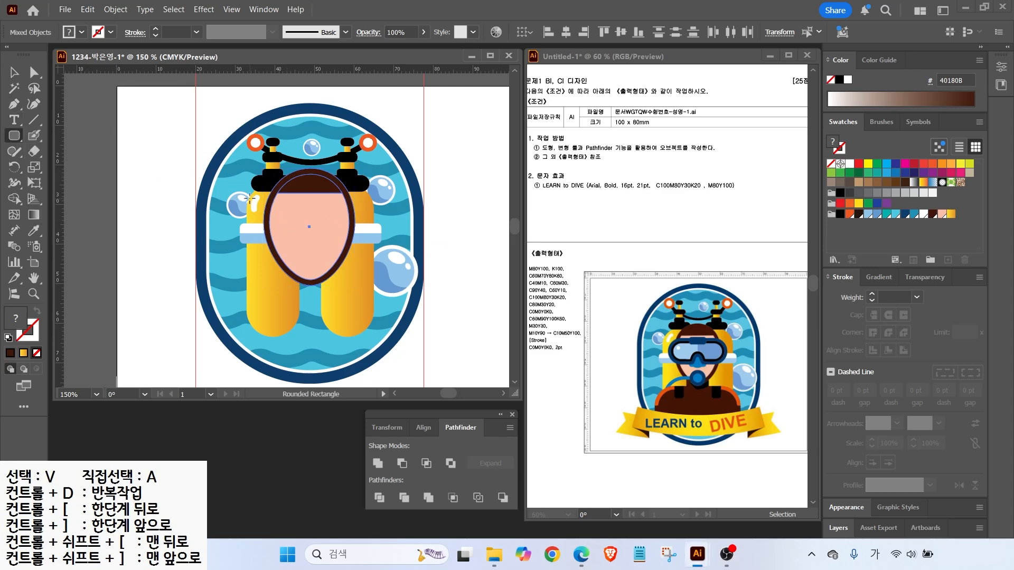
# Draw a navy, fully rounded rectangle across the face as the mask
pyautogui.press('v')
pyautogui.moveTo(354, 284); pyautogui.dragTo(351, 280)
pyautogui.click(15, 136)
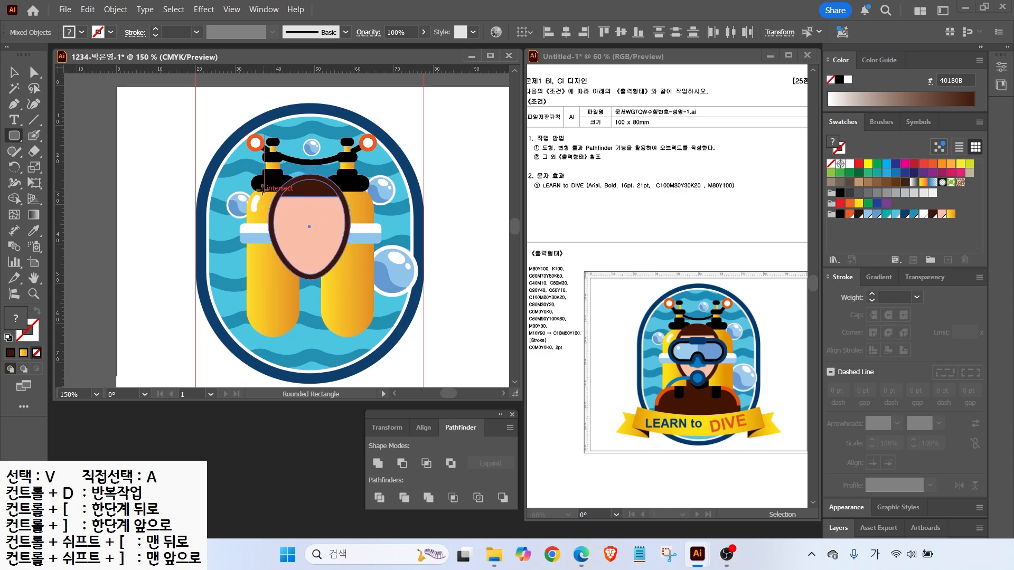
pyautogui.moveTo(258, 202); pyautogui.dragTo(364, 242)
pyautogui.press('Up')
pyautogui.press('Up')
pyautogui.press('Up')
pyautogui.press('Up')
pyautogui.press('Up')
pyautogui.click(905, 215)
pyautogui.press('v')
pyautogui.moveTo(296, 236); pyautogui.dragTo(295, 236)
# Pen a triangle and Minus Front it to cut a nose notch into the mask
pyautogui.hotkey('ctrl', '+')
pyautogui.hotkey('ctrl', '+')
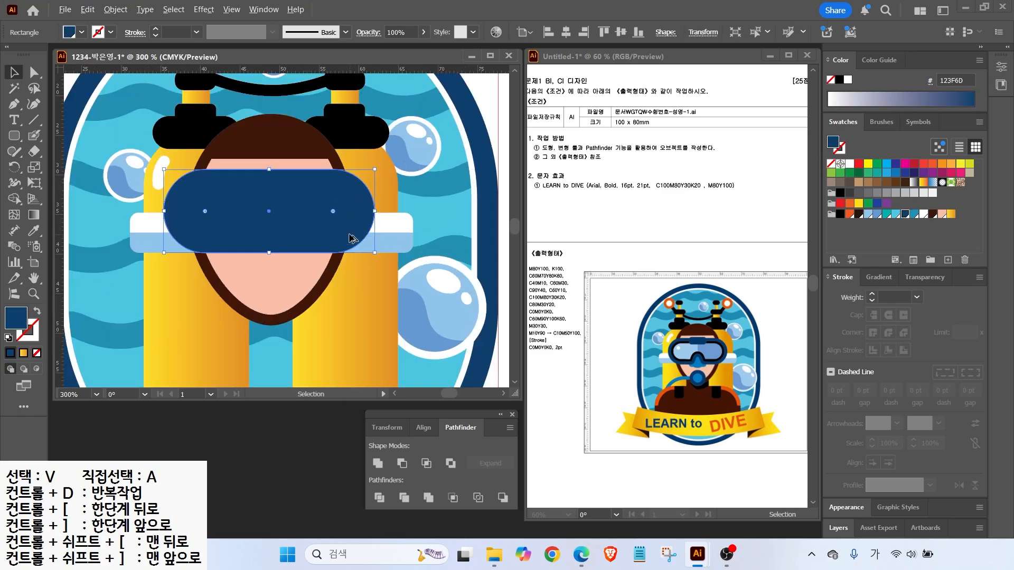
pyautogui.click(15, 105)
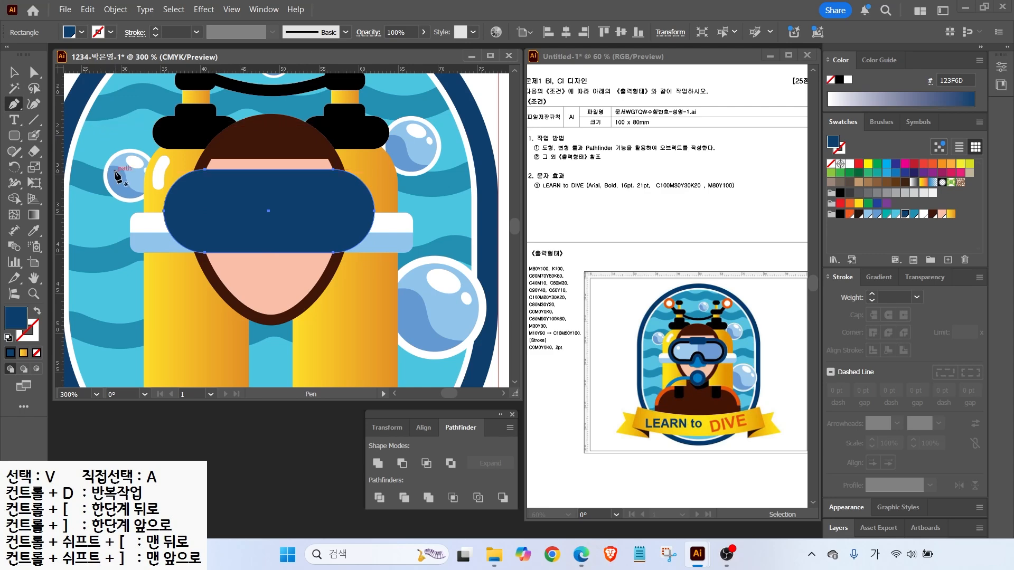
pyautogui.click(257, 262)
pyautogui.click(272, 222)
pyautogui.click(283, 262)
pyautogui.click(257, 262)
pyautogui.press('v')
pyautogui.keyDown('shift'); pyautogui.click(292, 235); pyautogui.keyUp('shift')
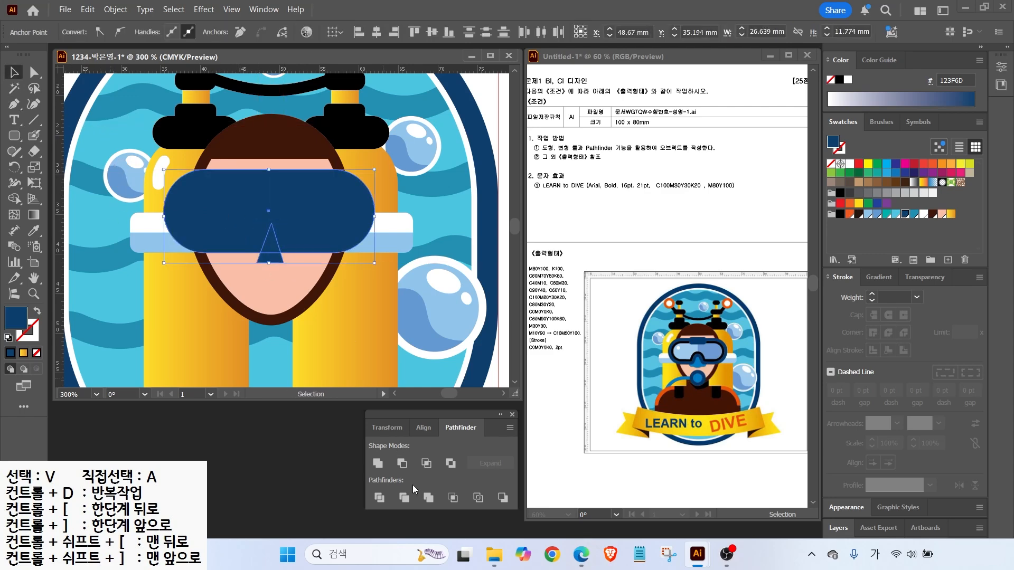
pyautogui.click(404, 464)
# Round the tip and bottom corners of the nose notch
pyautogui.press('a')
pyautogui.scroll(3, 276, 227)
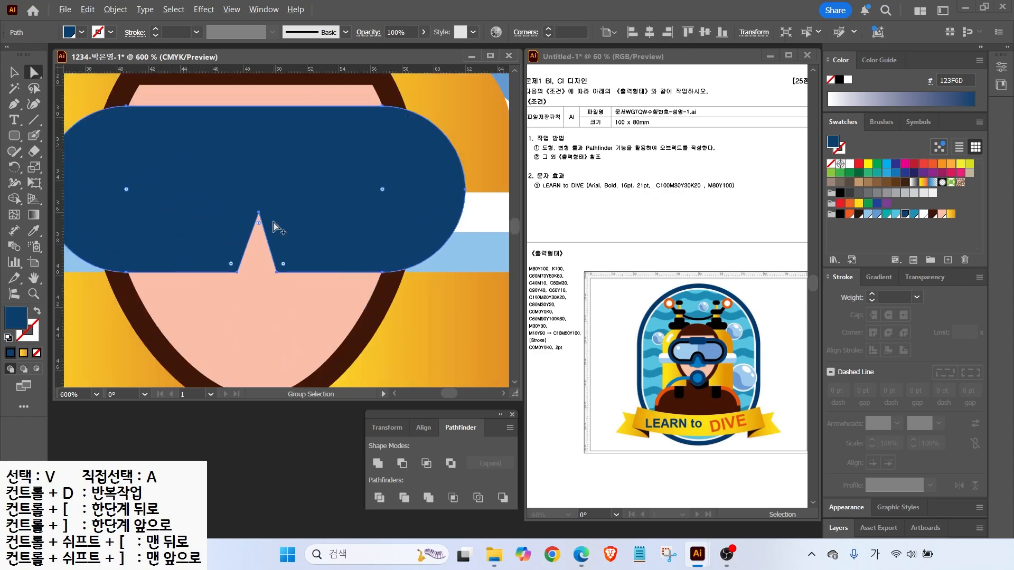
pyautogui.moveTo(253, 221); pyautogui.dragTo(251, 243)
pyautogui.moveTo(285, 281); pyautogui.dragTo(291, 271)
pyautogui.moveTo(219, 281); pyautogui.dragTo(210, 269)
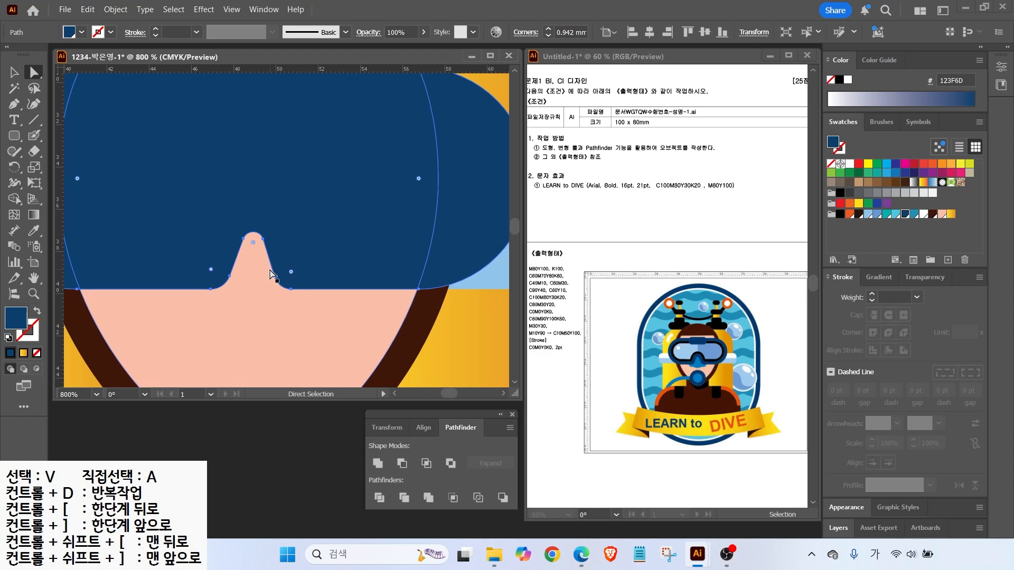
pyautogui.scroll(-2, 271, 273)
pyautogui.press('v')
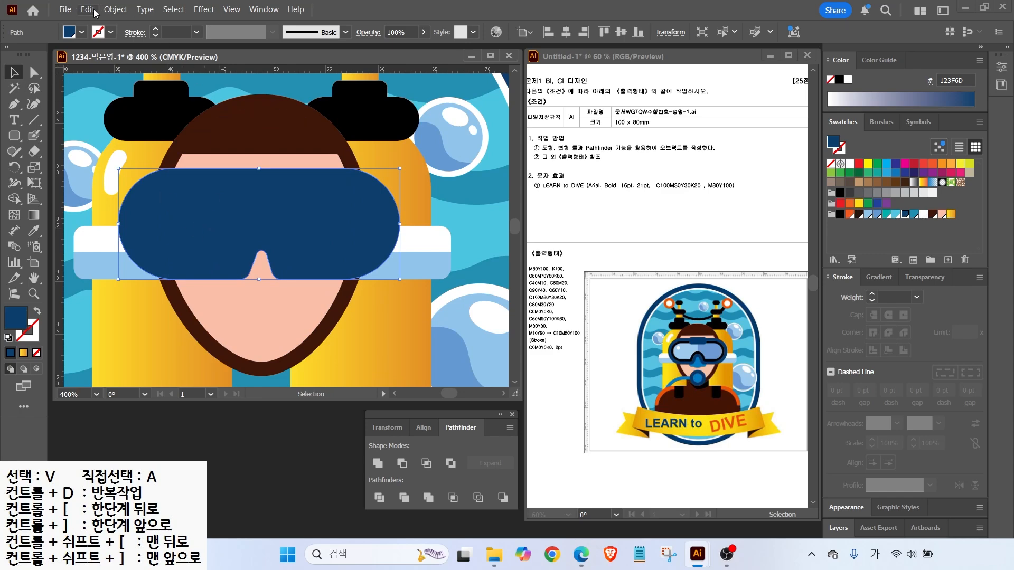
# Add an offset-path inset inside the mask filled dark brown as the rim
pyautogui.click(115, 9)
pyautogui.moveTo(137, 380)
pyautogui.click(358, 412)
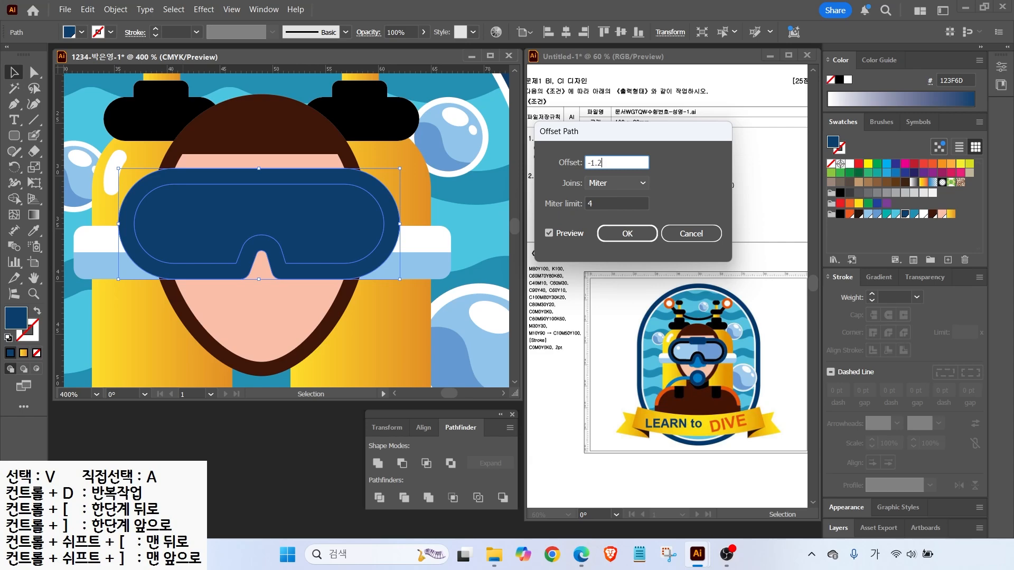
pyautogui.click(628, 234)
pyautogui.click(932, 213)
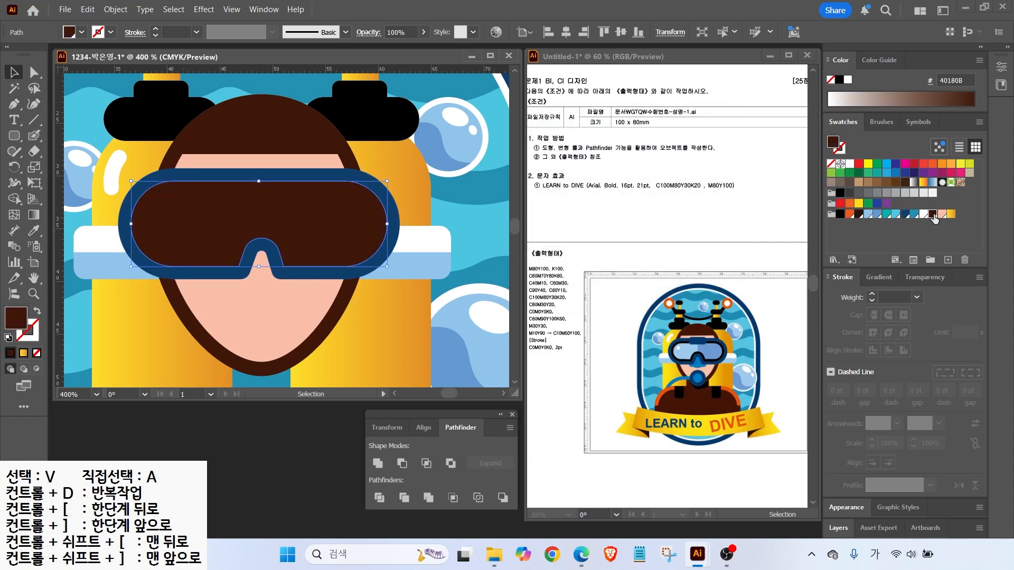
# Add a -0.7 mm light-blue lens inset and draw a vertical centre line
pyautogui.click(115, 9)
pyautogui.moveTo(238, 364)
pyautogui.click(358, 411)
pyautogui.write('-0.7')
pyautogui.press('Return')
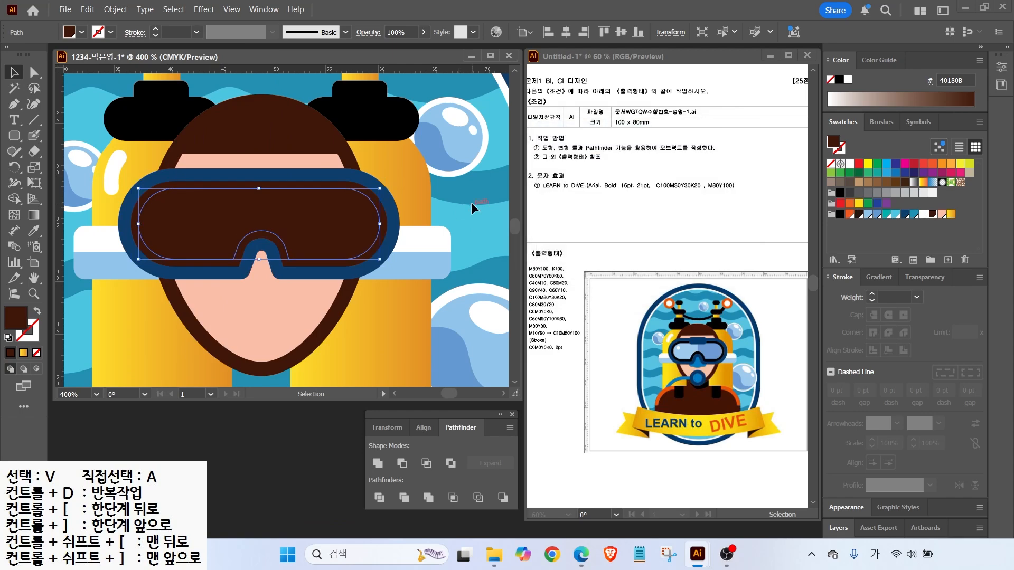
pyautogui.click(867, 214)
pyautogui.click(35, 120)
pyautogui.moveTo(258, 162); pyautogui.dragTo(259, 258)
# Divide the lens with the line and give the right half a darker blue
pyautogui.press('v')
pyautogui.click(9, 338)
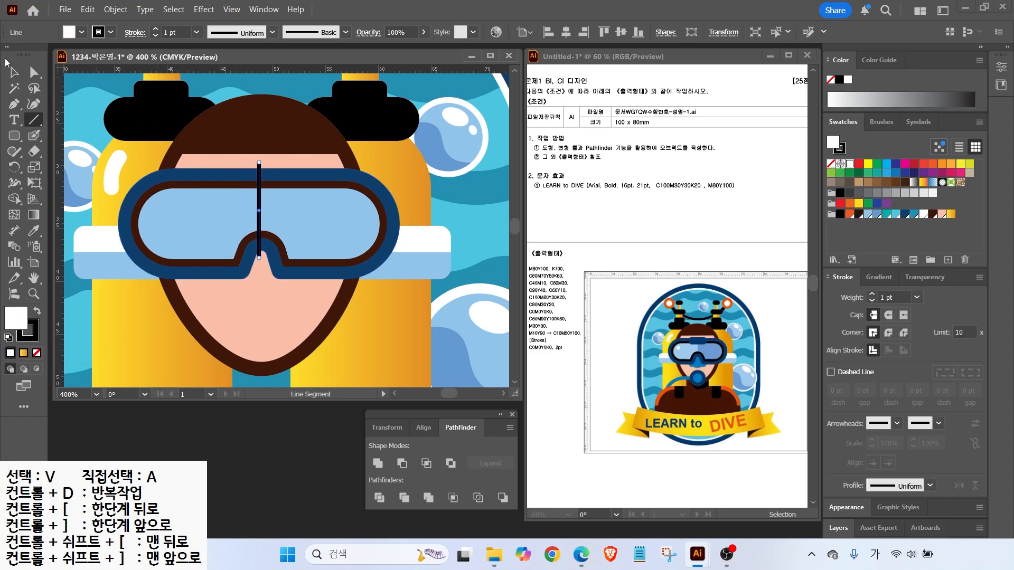
pyautogui.click(13, 73)
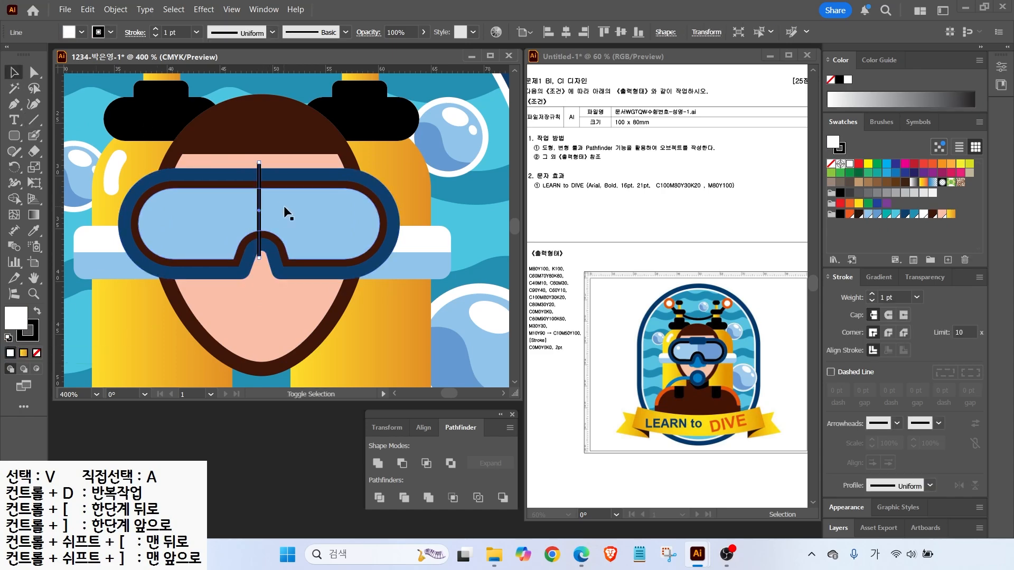
pyautogui.keyDown('shift'); pyautogui.click(277, 212); pyautogui.keyUp('shift')
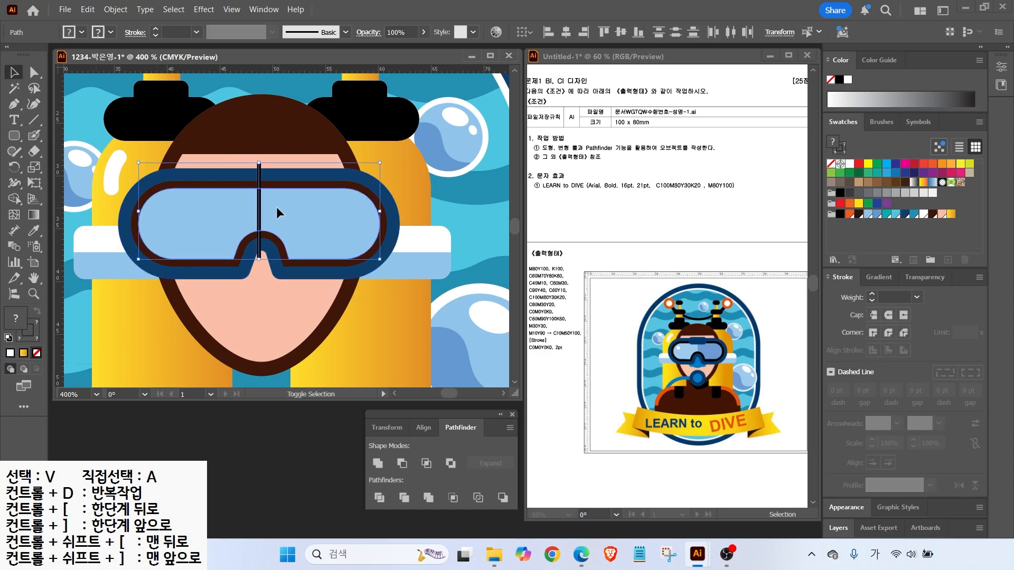
pyautogui.click(387, 497)
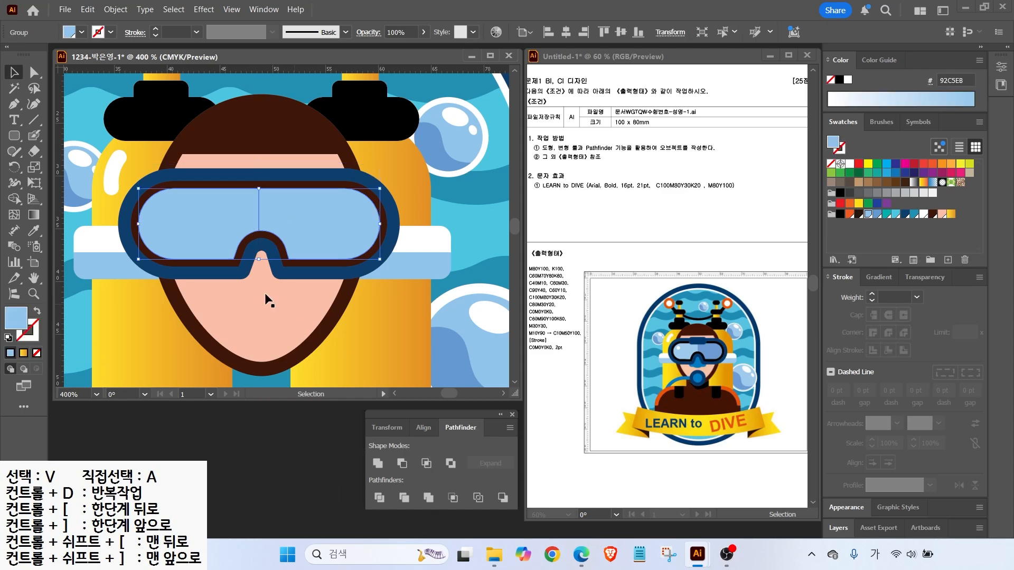
pyautogui.click(32, 75)
pyautogui.click(349, 215)
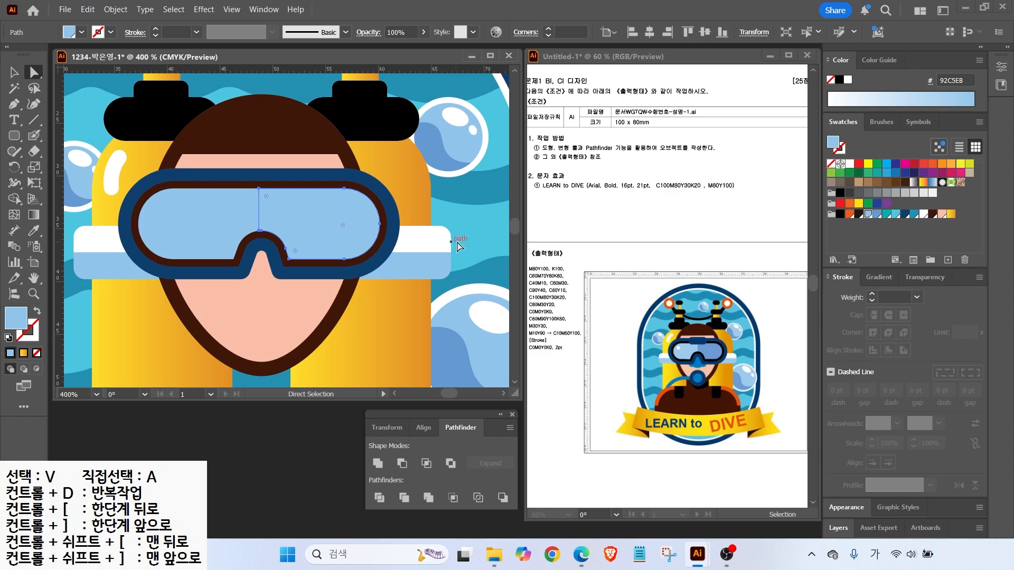
pyautogui.click(877, 213)
# Add a dark-blue rounded band across the top of the goggles
pyautogui.click(14, 136)
pyautogui.moveTo(228, 164)
pyautogui.mouseDown()
pyautogui.moveTo(305, 193)
pyautogui.moveTo(271, 172)
pyautogui.mouseUp()
pyautogui.click(903, 214)
pyautogui.press('v')
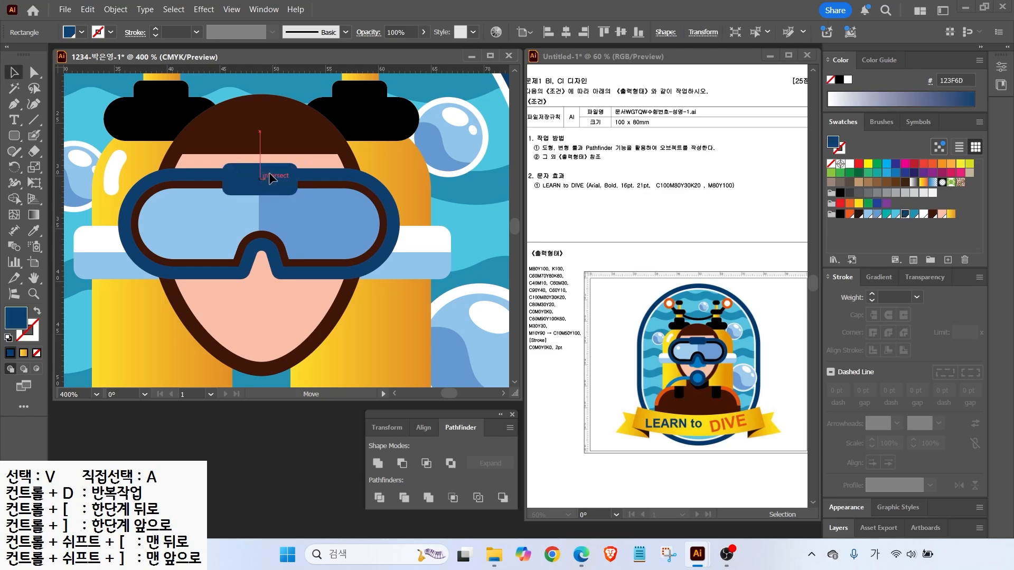
# Build a teal nose by uniting a rounded rectangle and ellipse, sent behind the goggles
pyautogui.click(14, 136)
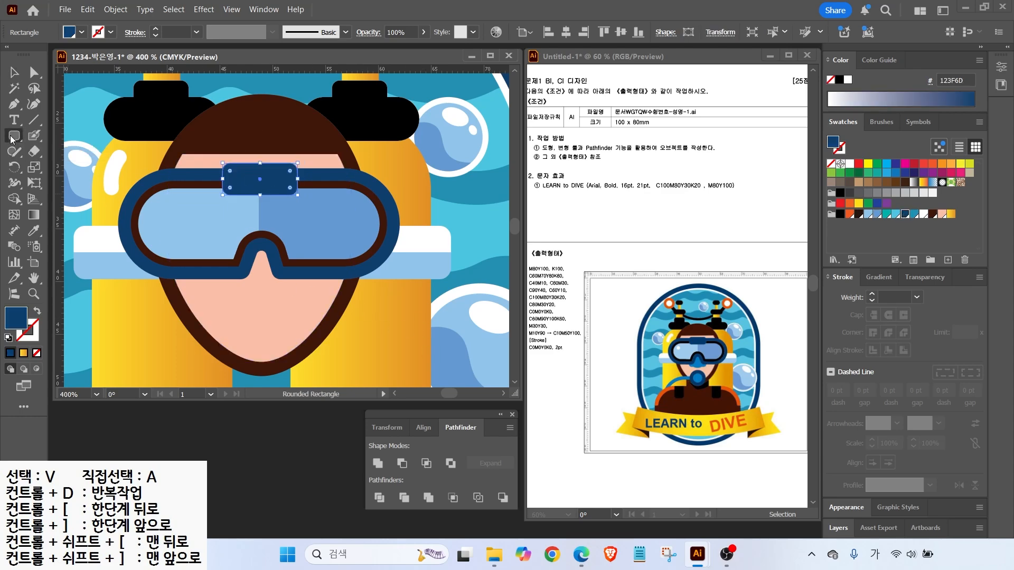
pyautogui.moveTo(221, 231); pyautogui.dragTo(298, 286)
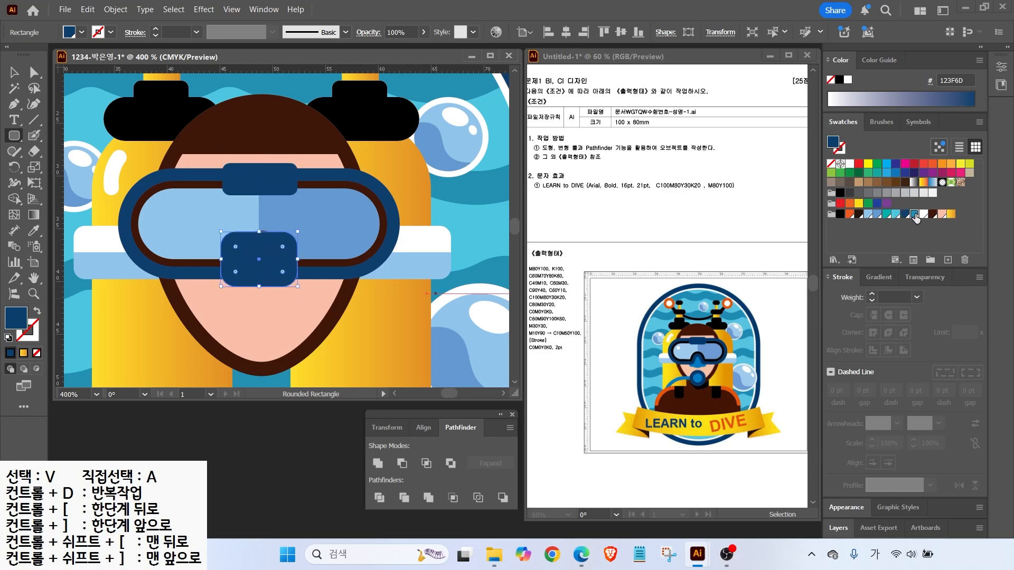
pyautogui.click(914, 214)
pyautogui.moveTo(13, 136); pyautogui.dragTo(58, 168)
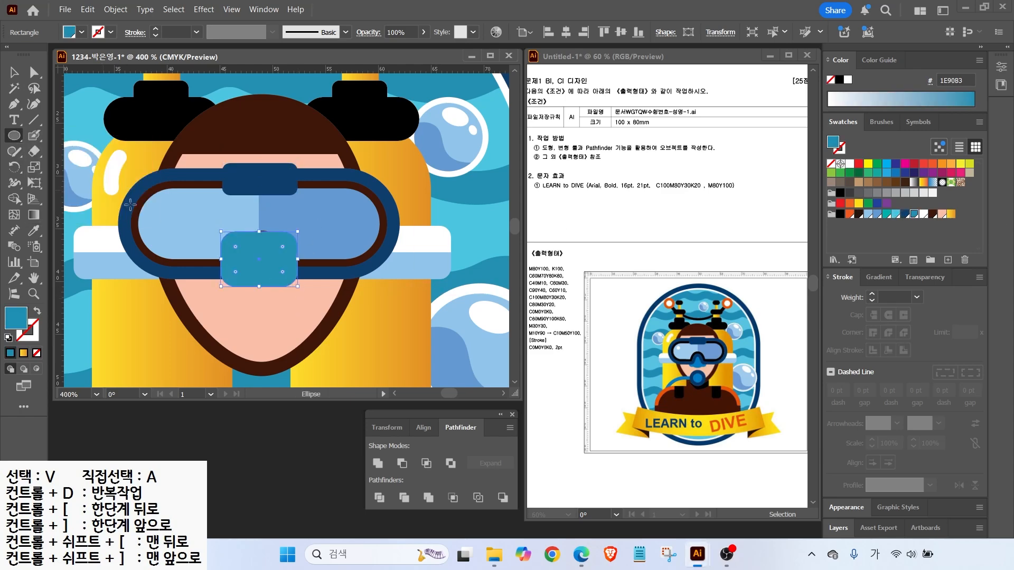
pyautogui.moveTo(270, 292); pyautogui.dragTo(280, 294)
pyautogui.click(14, 73)
pyautogui.keyDown('shift'); pyautogui.click(244, 264); pyautogui.keyUp('shift')
pyautogui.click(378, 463)
pyautogui.moveTo(257, 261); pyautogui.dragTo(259, 265)
pyautogui.hotkey('ctrl', '[')
pyautogui.hotkey('ctrl', '[')
pyautogui.hotkey('ctrl', '[')
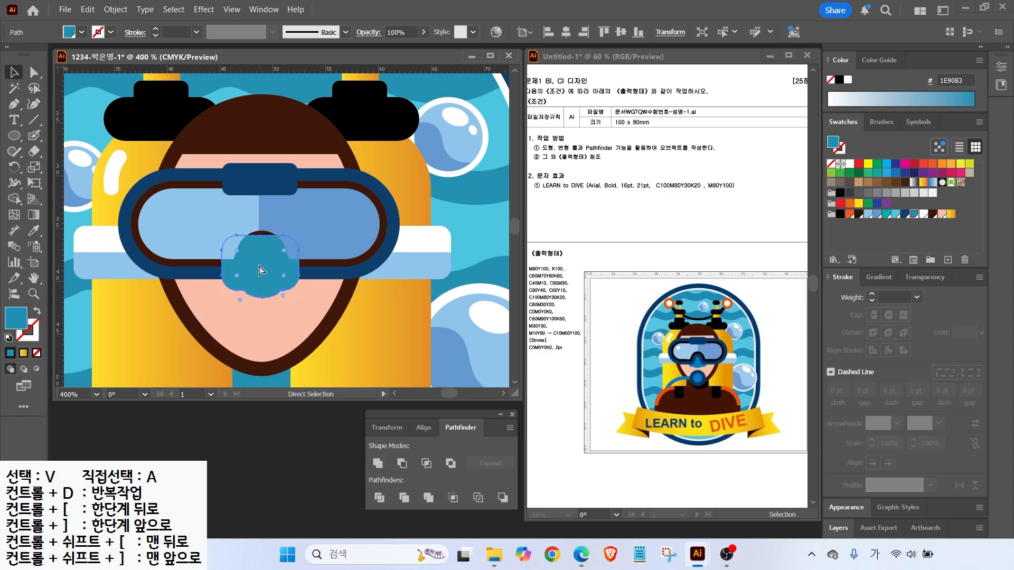
pyautogui.hotkey('ctrl', '[')
pyautogui.press('space')
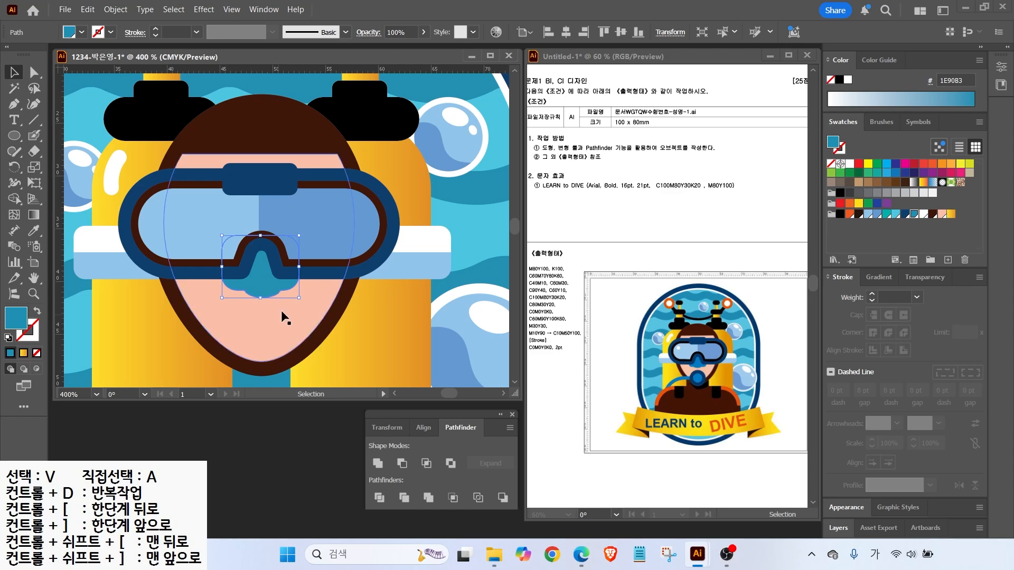
# Draw a black rounded body block below the head
pyautogui.moveTo(273, 331); pyautogui.dragTo(280, 242)
pyautogui.click(18, 139)
pyautogui.hotkey('ctrl', '-')
pyautogui.hotkey('ctrl', '-')
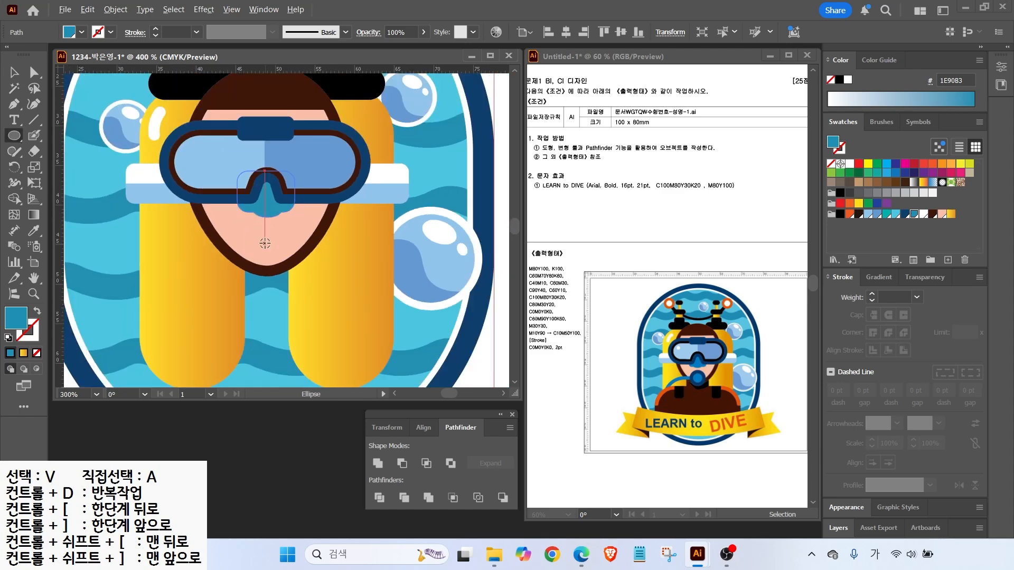
pyautogui.moveTo(16, 139); pyautogui.dragTo(63, 151)
pyautogui.moveTo(179, 238)
pyautogui.mouseDown()
pyautogui.moveTo(333, 317)
pyautogui.moveTo(372, 323)
pyautogui.moveTo(364, 321)
pyautogui.moveTo(362, 344)
pyautogui.moveTo(364, 335)
pyautogui.mouseUp()
pyautogui.click(840, 214)
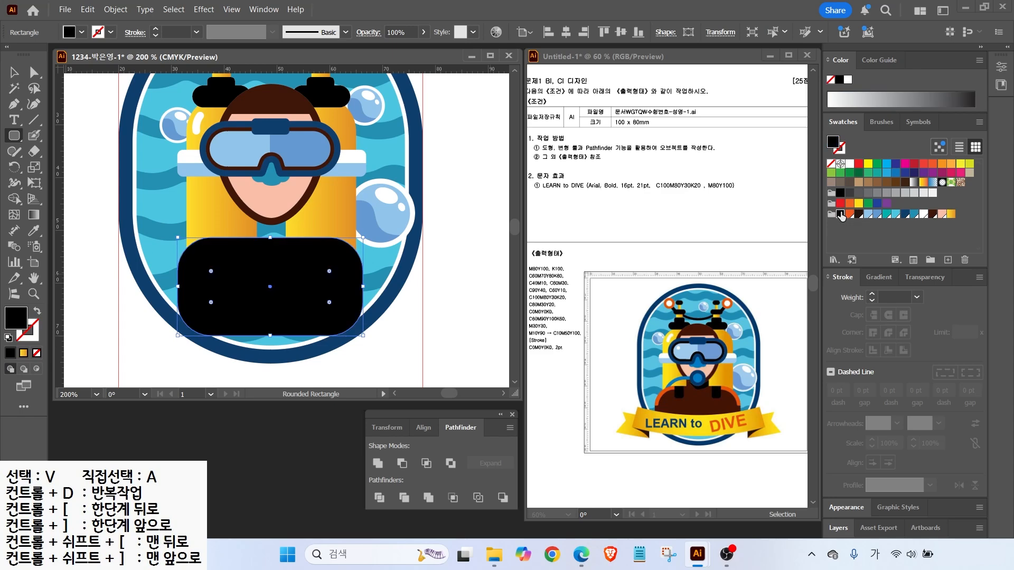
# Recolor the body dark brown (401B0B), nudge it up, and draw a square neck shape
pyautogui.click(932, 213)
pyautogui.press('v')
pyautogui.moveTo(278, 276); pyautogui.dragTo(280, 274)
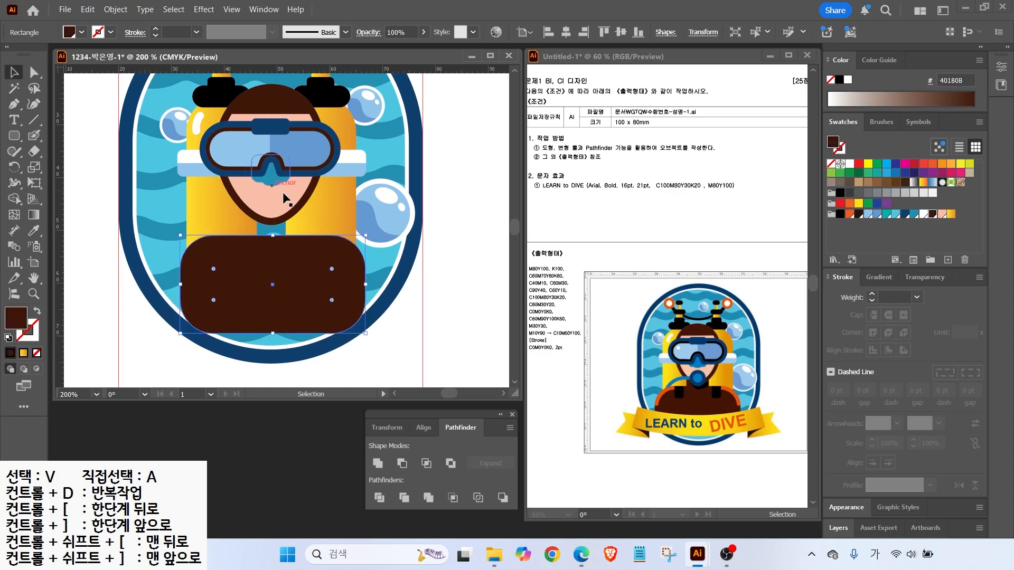
pyautogui.click(14, 135)
pyautogui.moveTo(273, 234); pyautogui.dragTo(292, 250)
pyautogui.press('Left')
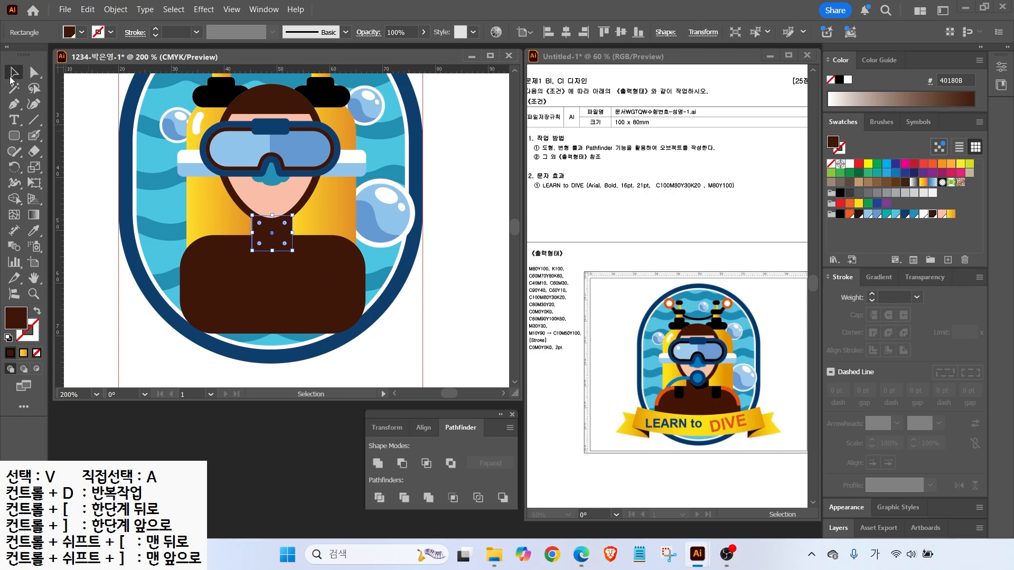
# Draw a black strap, copy it to the right, and select both straps with the body
pyautogui.moveTo(212, 222); pyautogui.dragTo(314, 247)
pyautogui.click(840, 214)
pyautogui.press('v')
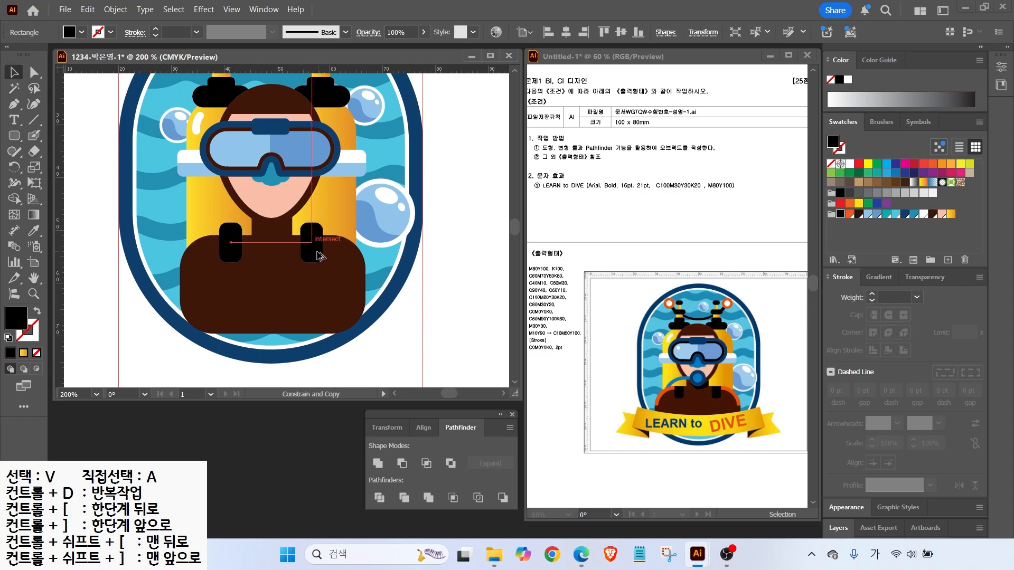
pyautogui.click(213, 241)
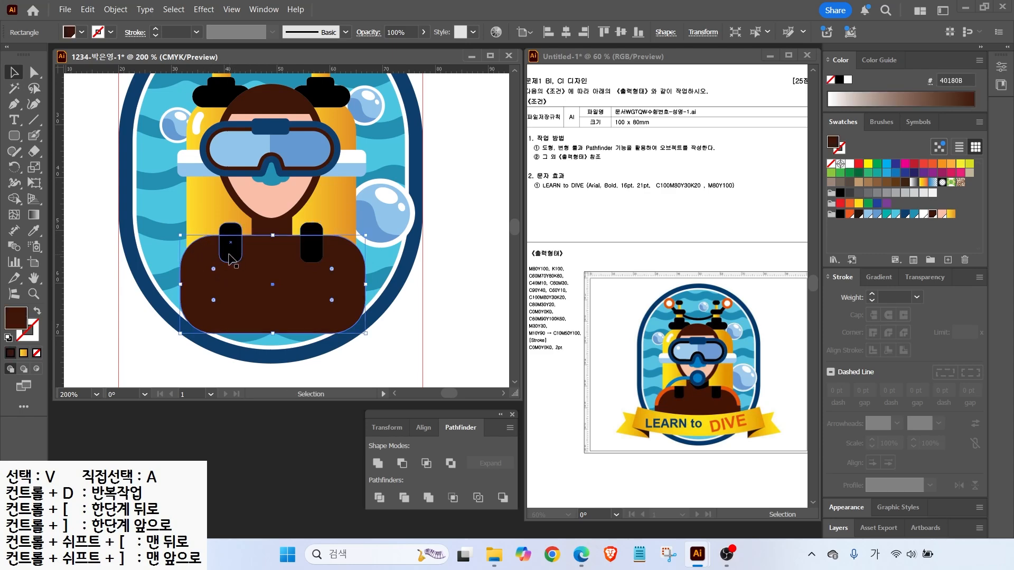
pyautogui.keyDown('shift'); pyautogui.click(232, 254); pyautogui.keyUp('shift')
pyautogui.keyDown('shift'); pyautogui.click(311, 247); pyautogui.keyUp('shift')
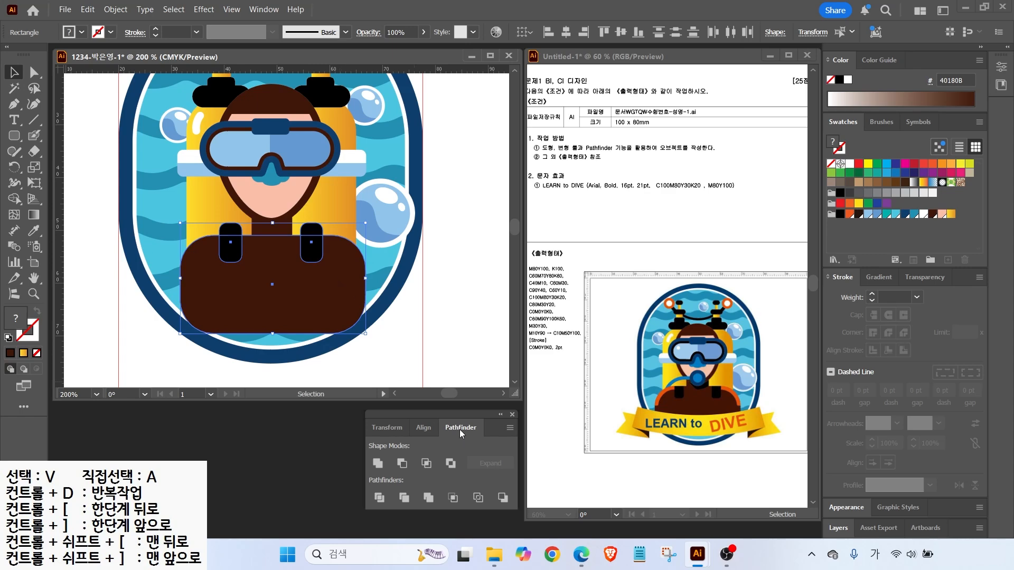
# Divide the body with the straps, ungroup, and delete both upper strap pieces
pyautogui.click(383, 498)
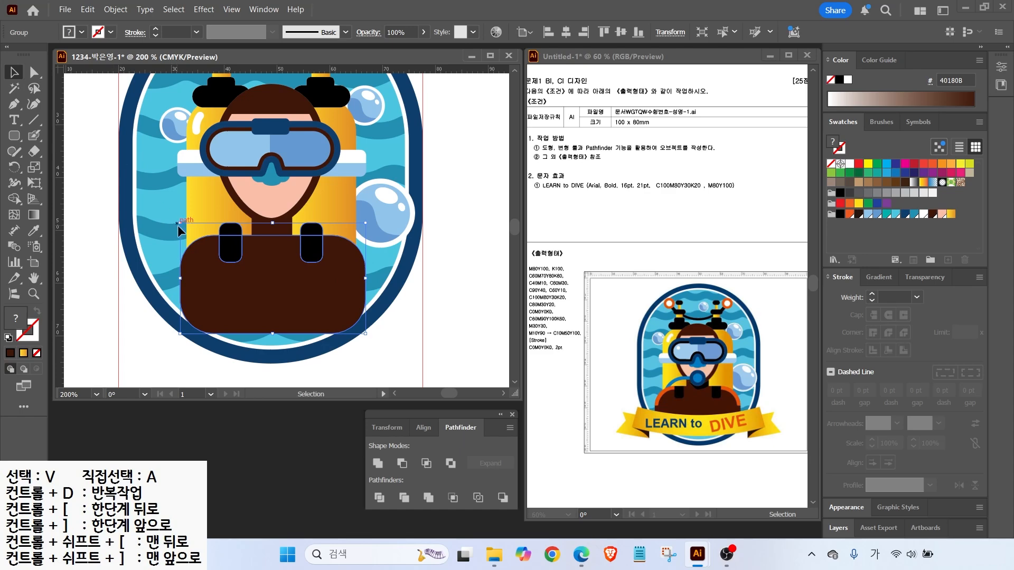
pyautogui.rightClick(202, 255)
pyautogui.click(248, 336)
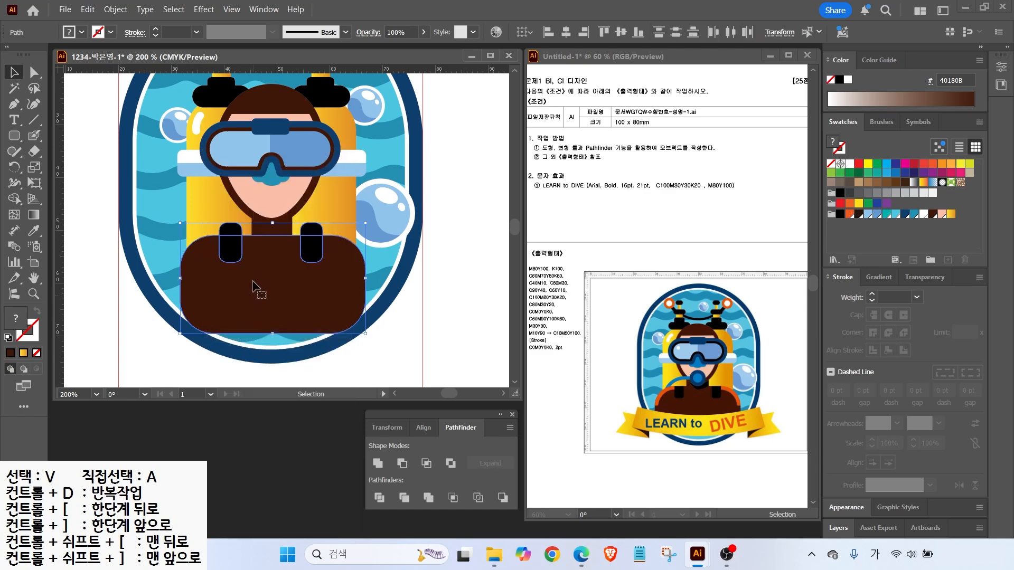
pyautogui.click(101, 309)
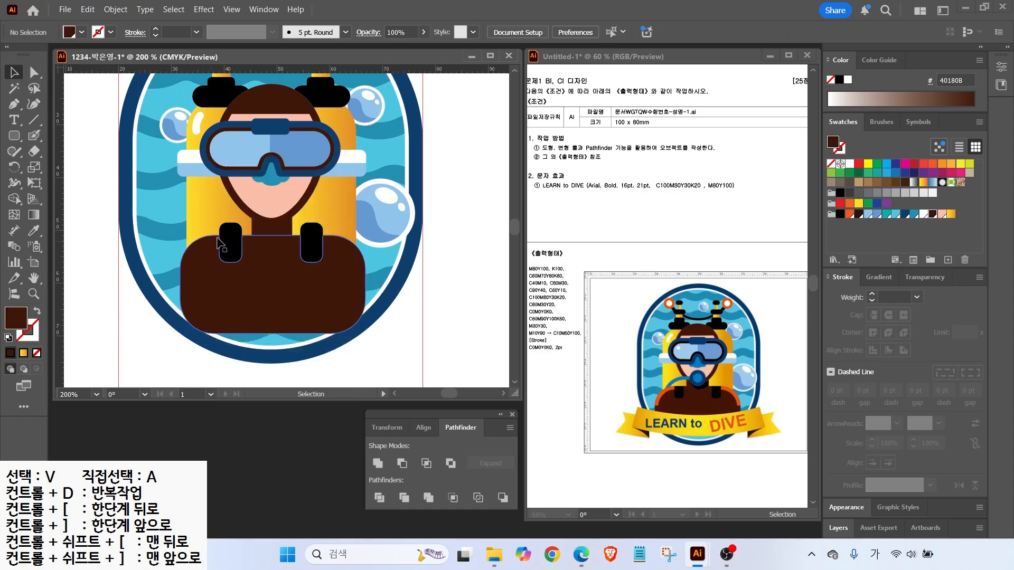
pyautogui.click(228, 230)
pyautogui.press('Delete')
pyautogui.click(323, 233)
pyautogui.press('Delete')
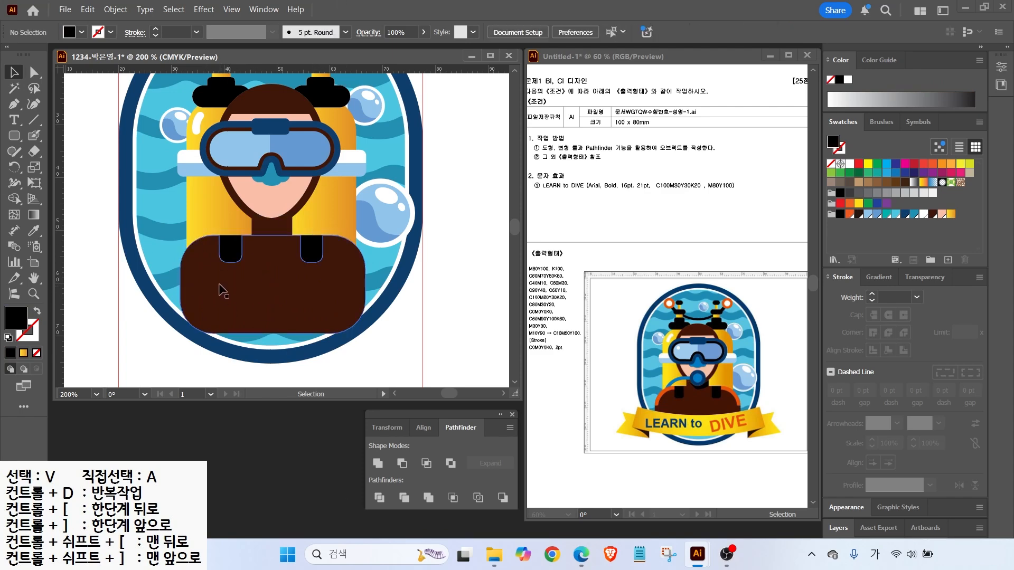
# Draw a dark-blue regulator ellipse on the neck with a light-blue inset copy, nudged up slightly
pyautogui.moveTo(14, 135)
pyautogui.mouseDown()
pyautogui.moveTo(47, 137)
pyautogui.moveTo(63, 166)
pyautogui.mouseUp()
pyautogui.moveTo(255, 193)
pyautogui.mouseDown()
pyautogui.moveTo(322, 252)
pyautogui.moveTo(293, 230)
pyautogui.mouseUp()
pyautogui.click(905, 214)
pyautogui.click(115, 9)
pyautogui.moveTo(137, 363)
pyautogui.click(327, 403)
pyautogui.press('Return')
pyautogui.click(896, 214)
pyautogui.press('v')
pyautogui.click(278, 227)
pyautogui.moveTo(275, 220); pyautogui.dragTo(275, 219)
# Draw a curved hose path from the regulator sweeping down to the left
pyautogui.click(14, 104)
pyautogui.click(265, 213)
pyautogui.moveTo(214, 217); pyautogui.dragTo(198, 226)
pyautogui.click(191, 250)
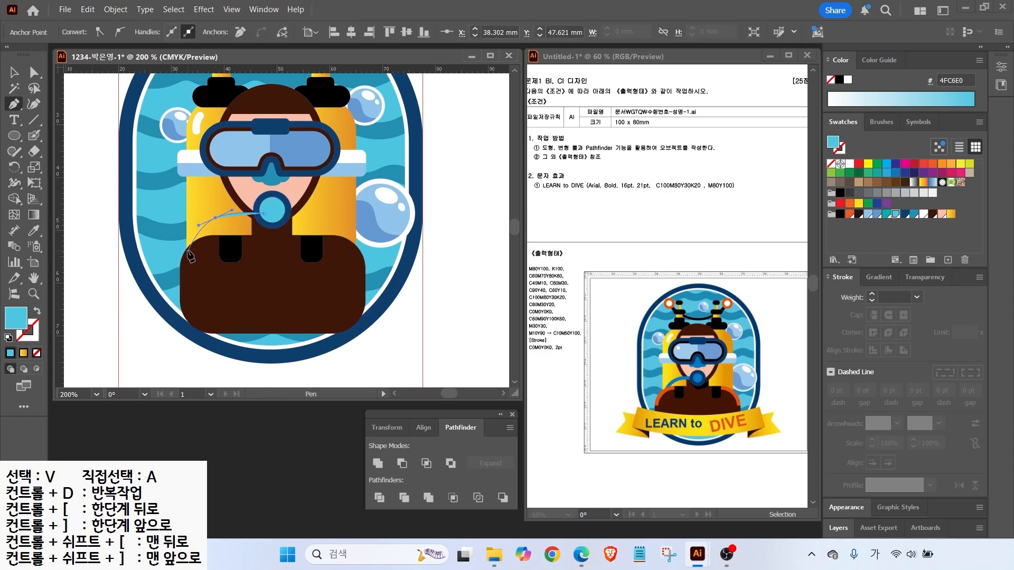
pyautogui.click(37, 311)
pyautogui.click(19, 75)
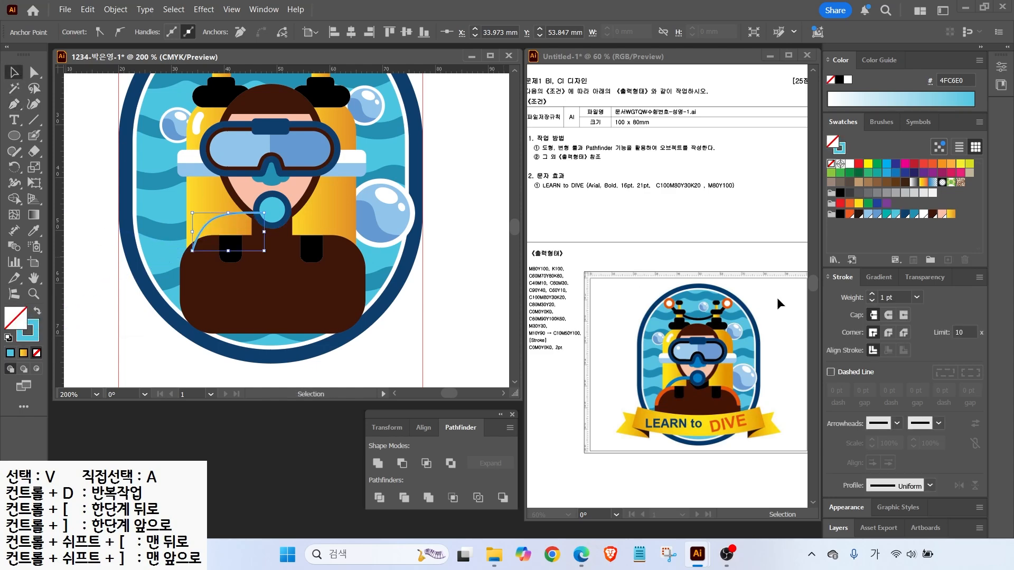
# Make the hose a 5 pt teal line with no fill, tint the regulator circle teal, and shorten the hose
pyautogui.click(913, 213)
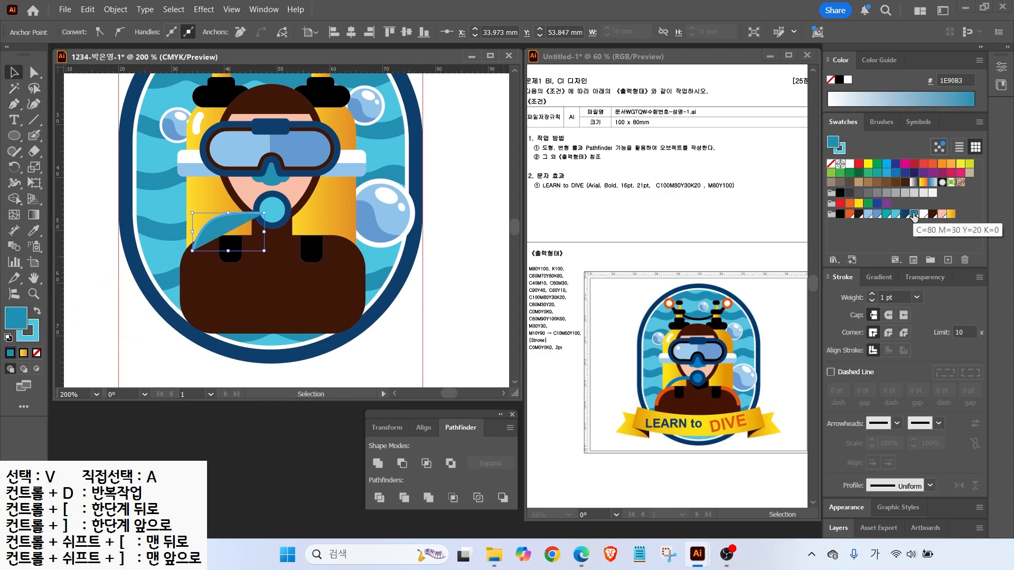
pyautogui.click(895, 213)
pyautogui.click(37, 354)
pyautogui.click(871, 294)
pyautogui.click(872, 294)
pyautogui.click(871, 294)
pyautogui.click(871, 294)
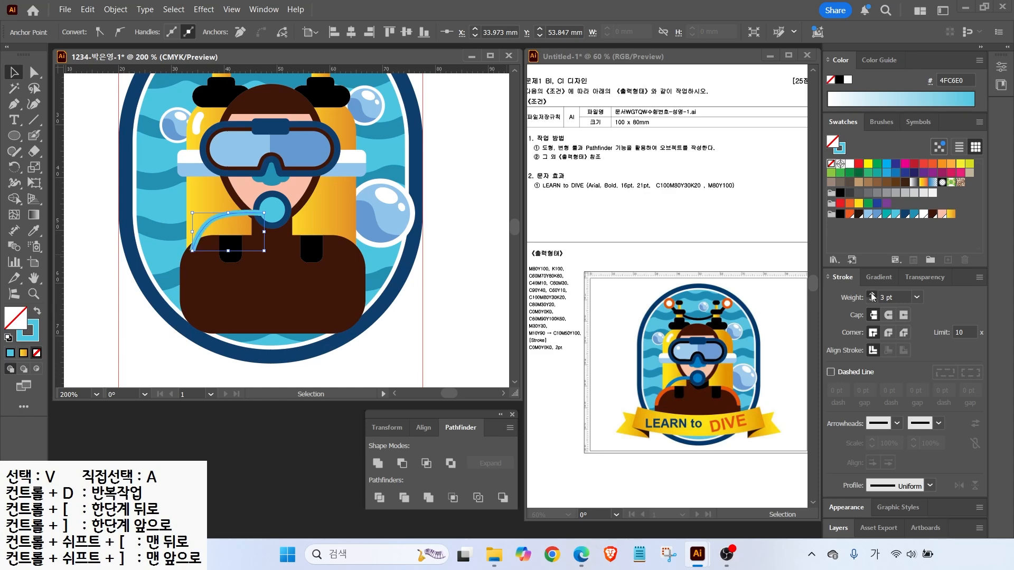
pyautogui.click(913, 214)
pyautogui.click(37, 311)
pyautogui.click(36, 353)
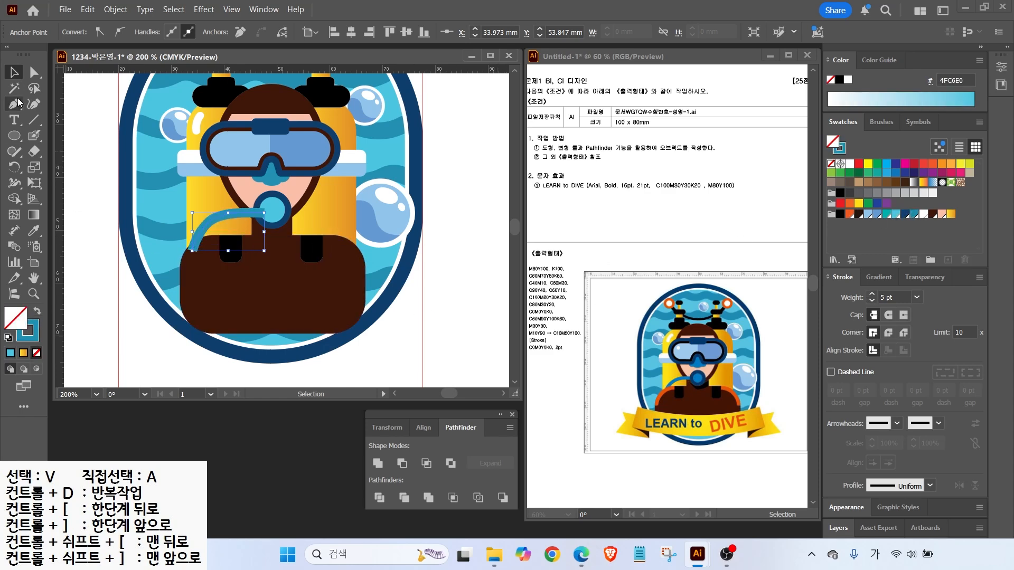
pyautogui.click(267, 212)
pyautogui.click(914, 214)
pyautogui.click(88, 159)
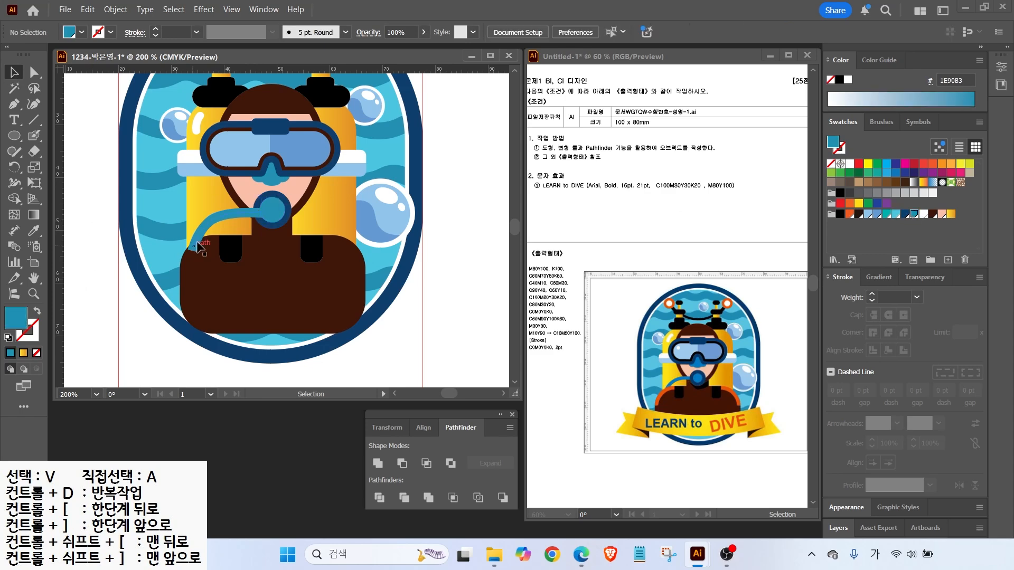
pyautogui.click(207, 222)
pyautogui.moveTo(192, 232); pyautogui.dragTo(207, 232)
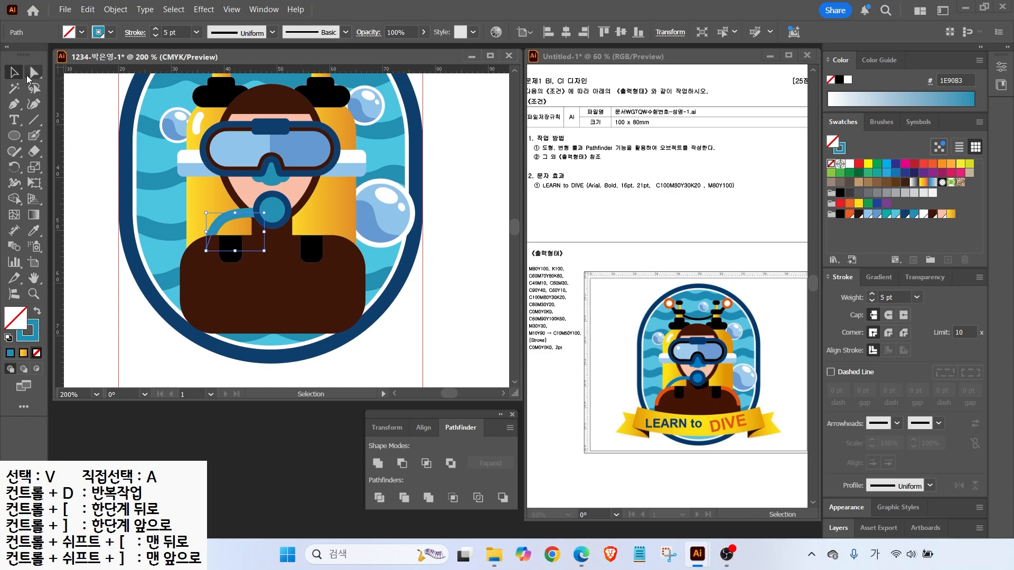
# Draw a closed black-filled shape over the hose beside the neck
pyautogui.click(67, 278)
pyautogui.press('p')
pyautogui.scroll(3, 291, 232)
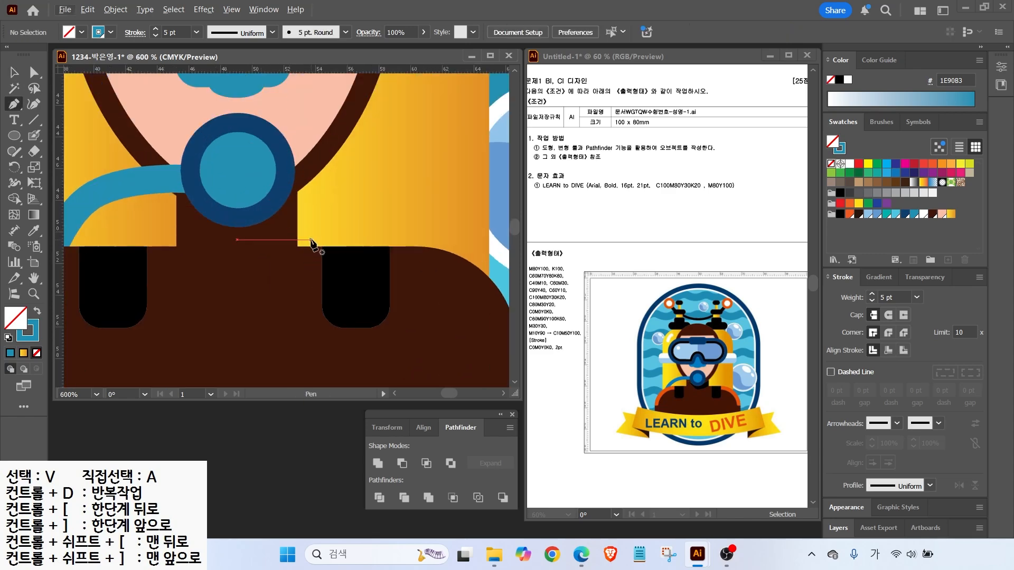
pyautogui.click(195, 216)
pyautogui.moveTo(240, 258); pyautogui.dragTo(255, 257)
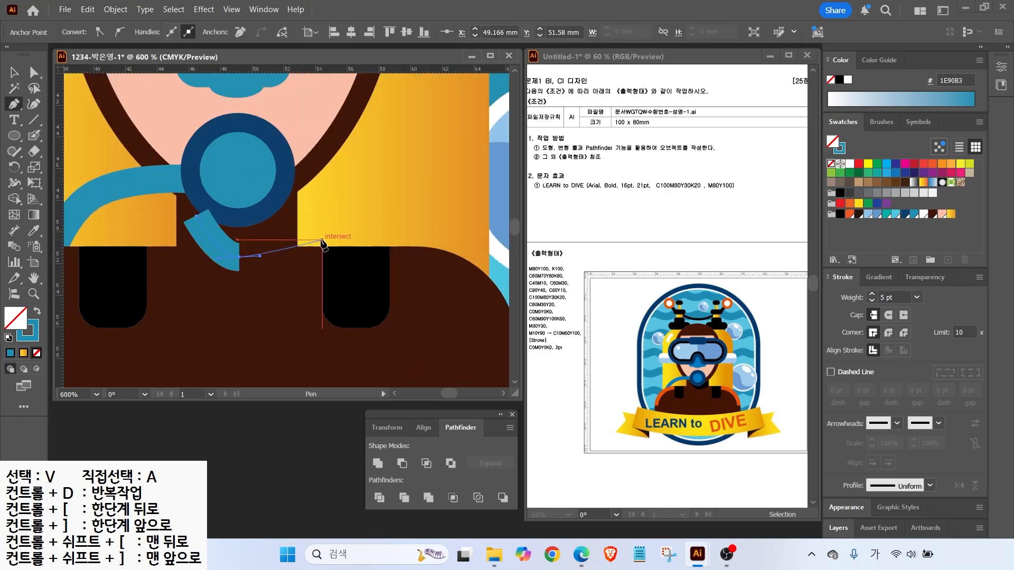
pyautogui.click(322, 239)
pyautogui.click(316, 199)
pyautogui.click(196, 216)
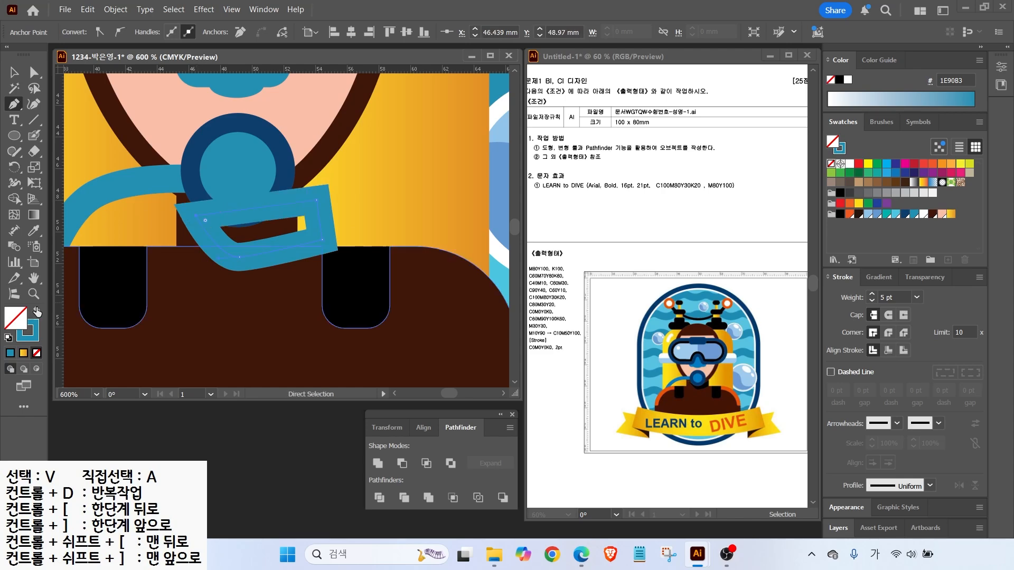
pyautogui.click(37, 311)
pyautogui.click(840, 213)
# Divide it with the brown rectangle, delete the small right piece, and send the pieces backward
pyautogui.press('v')
pyautogui.keyDown('shift'); pyautogui.click(185, 236); pyautogui.keyUp('shift')
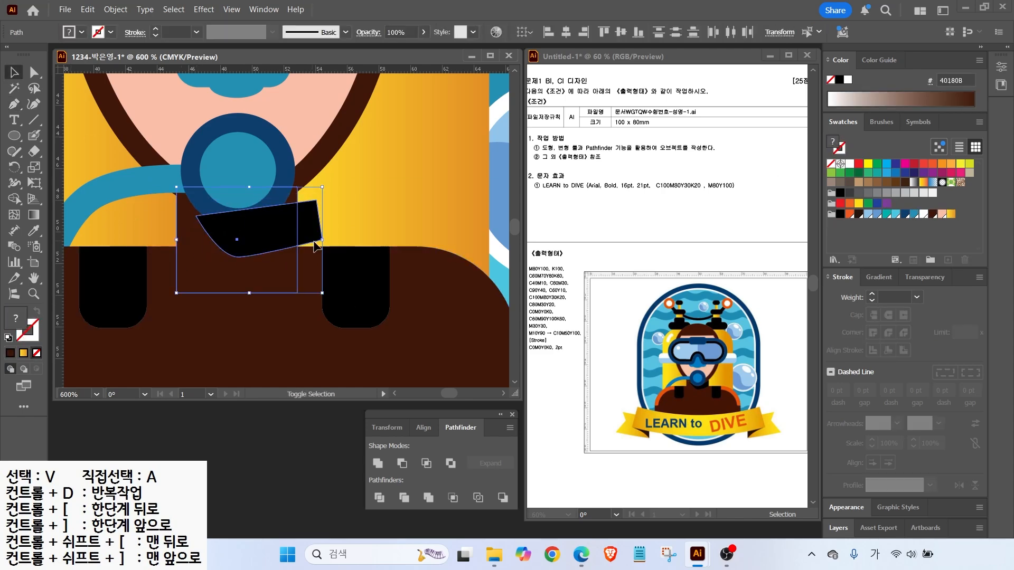
pyautogui.click(379, 497)
pyautogui.press('a')
pyautogui.click(310, 227)
pyautogui.press('Delete')
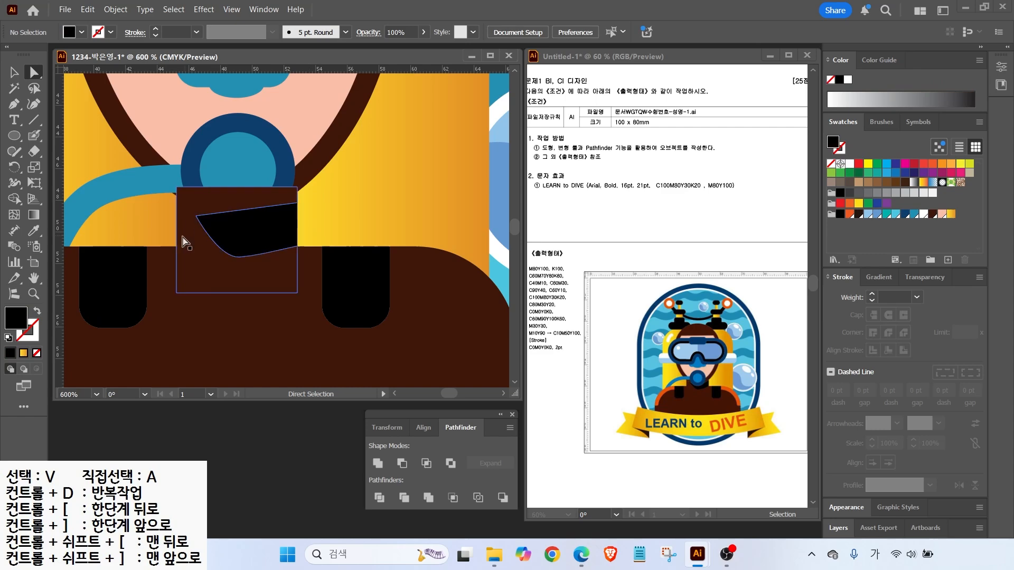
pyautogui.click(196, 229)
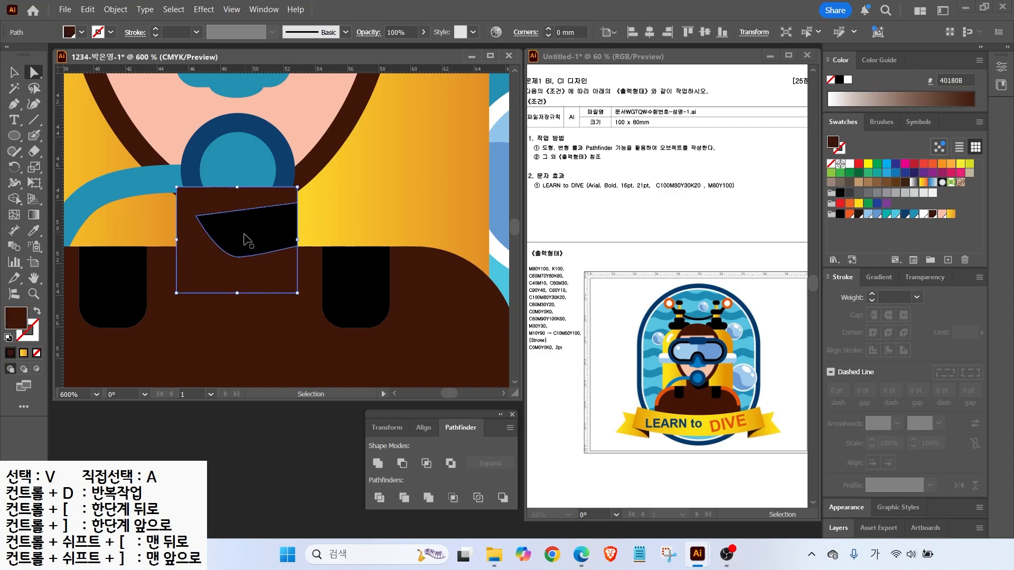
pyautogui.click(332, 226)
pyautogui.press('v')
pyautogui.click(213, 243)
pyautogui.hotkey('ctrl', '[')
pyautogui.hotkey('ctrl', '[')
pyautogui.hotkey('ctrl', '[')
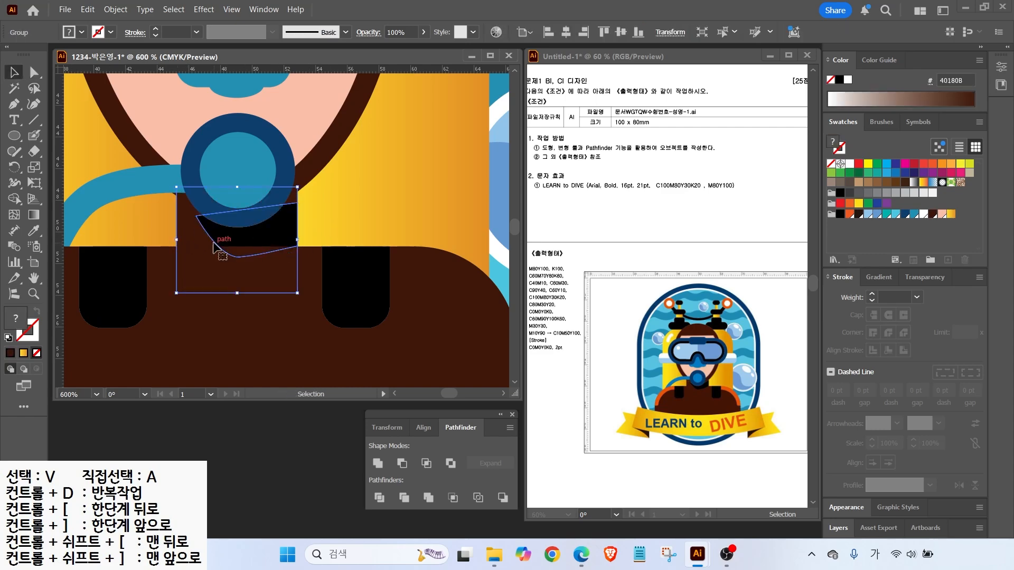
pyautogui.scroll(-2, 198, 233)
pyautogui.click(244, 197)
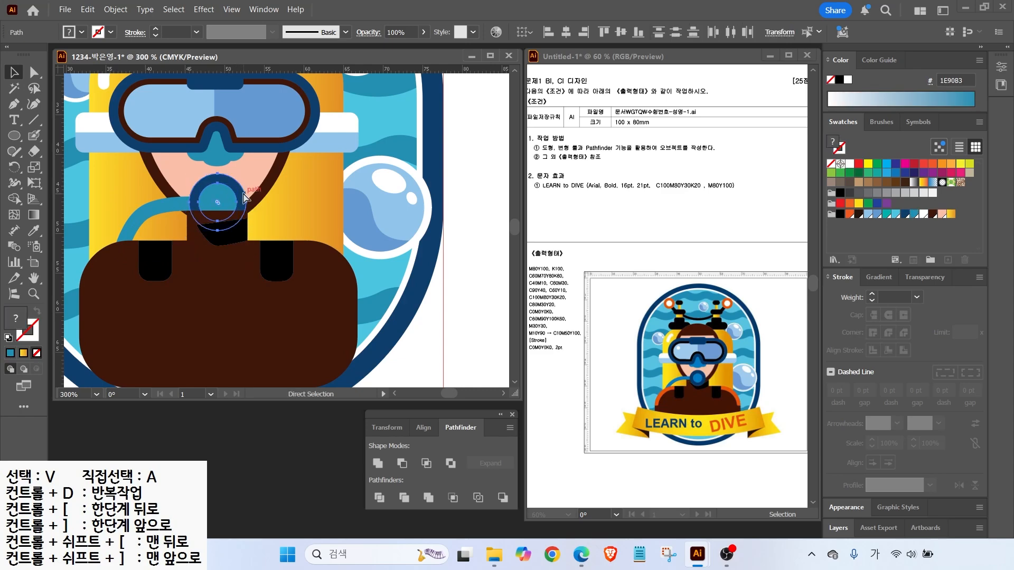
# Pen-draw a curve over the diver's left shoulder
pyautogui.click(482, 218)
pyautogui.press('p')
pyautogui.click(72, 306)
pyautogui.click(93, 306)
pyautogui.moveTo(107, 268); pyautogui.dragTo(124, 255)
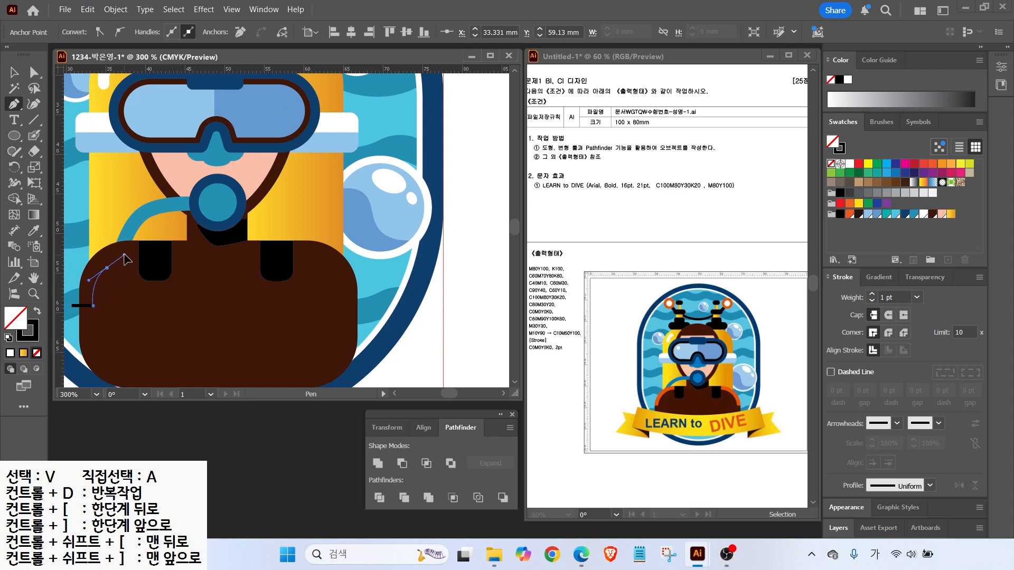
pyautogui.click(147, 259)
pyautogui.click(146, 227)
pyautogui.press('v')
pyautogui.click(120, 258)
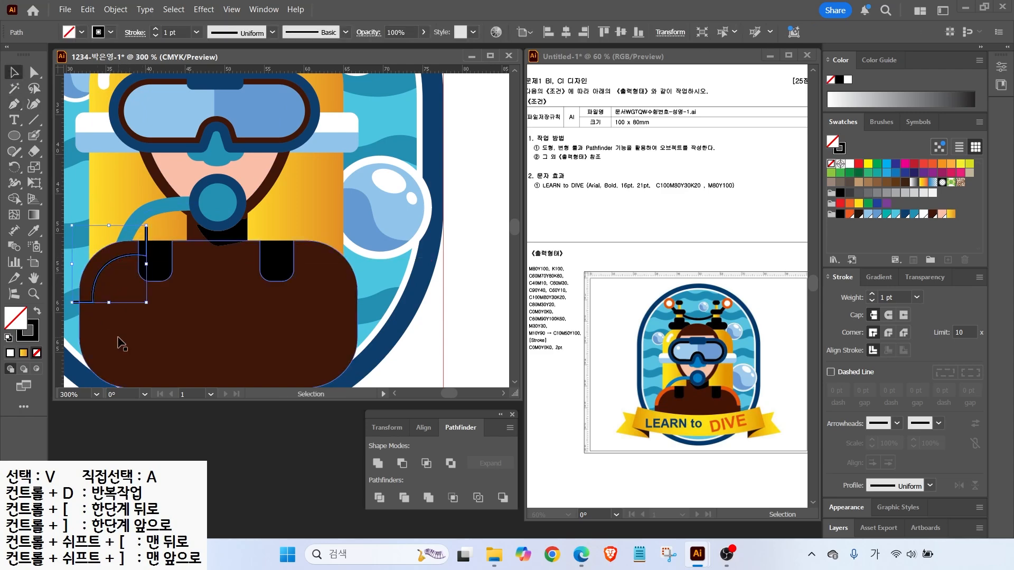
# Copy the curve to the right shoulder and reflect it to mirror the left one
pyautogui.moveTo(103, 270); pyautogui.dragTo(312, 271)
pyautogui.moveTo(15, 168); pyautogui.dragTo(63, 184)
pyautogui.doubleClick(14, 168)
pyautogui.click(561, 369)
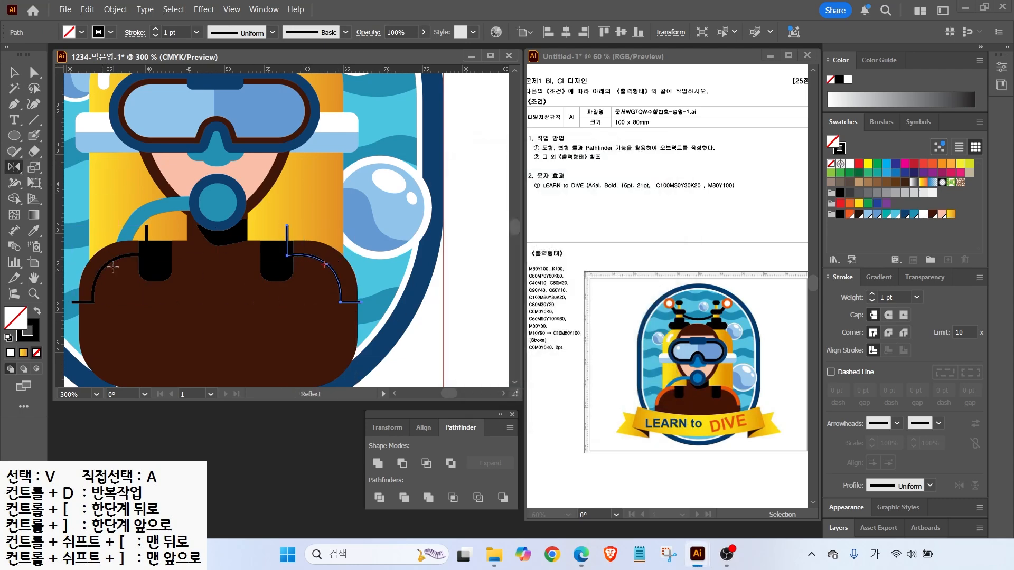
# Divide the brown body along both curves and fill the shoulder pieces orange
pyautogui.click(13, 73)
pyautogui.keyDown('shift'); pyautogui.click(93, 288); pyautogui.keyUp('shift')
pyautogui.keyDown('shift'); pyautogui.click(278, 333); pyautogui.keyUp('shift')
pyautogui.click(399, 465)
pyautogui.press('a')
pyautogui.click(333, 289)
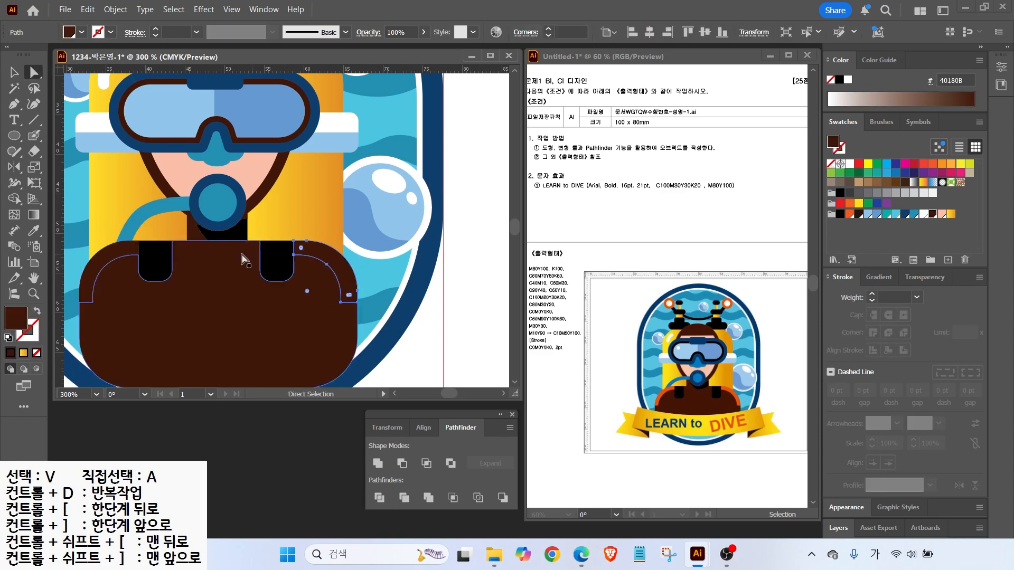
pyautogui.click(848, 214)
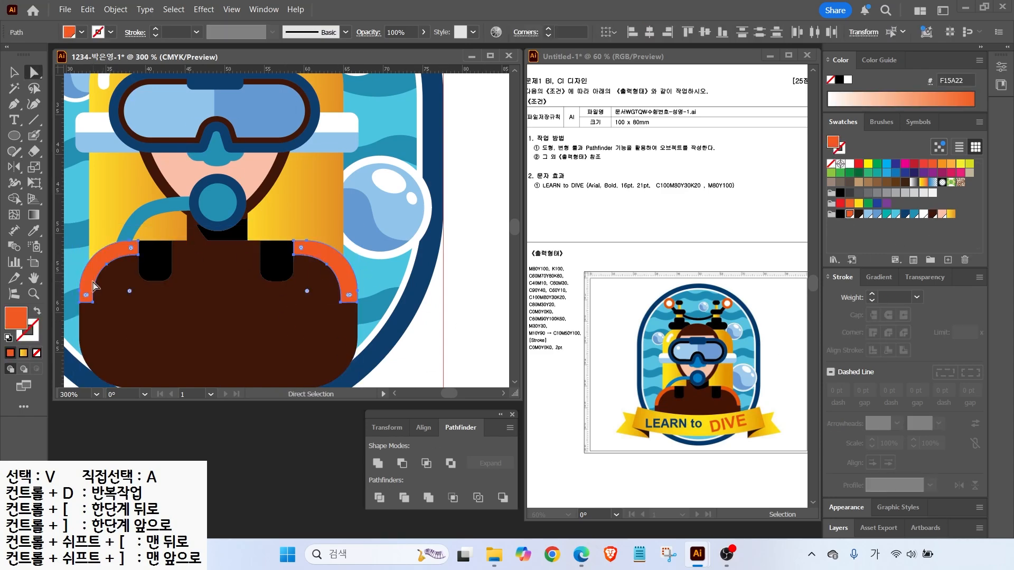
pyautogui.hotkey('ctrl', 'shift', 'a')
pyautogui.hotkey('ctrl', '0')
pyautogui.press('v')
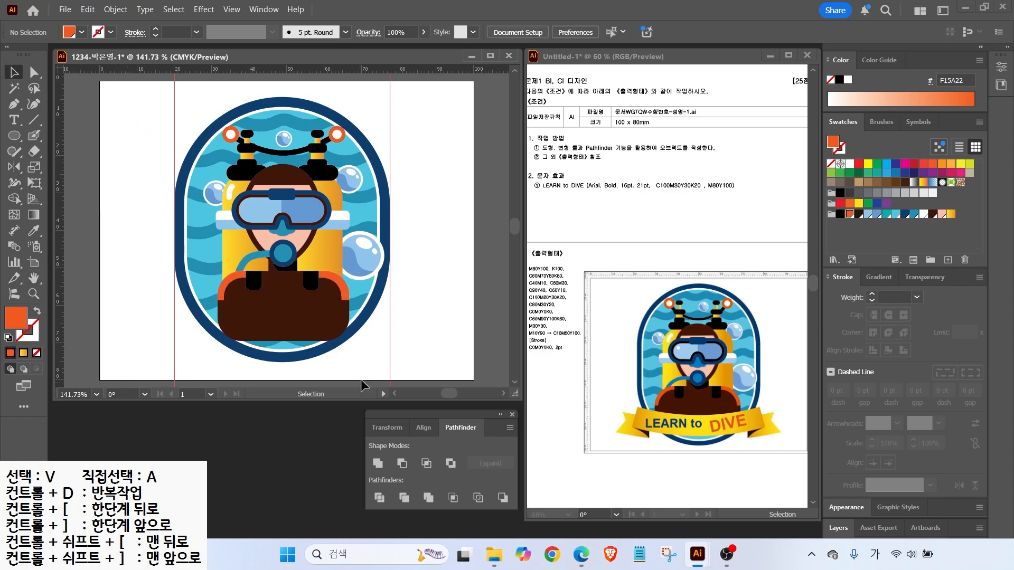
pyautogui.press('Escape')
# Draw a wide bar across the lower badge between the guides and apply a yellow-orange gradient
pyautogui.click(14, 135)
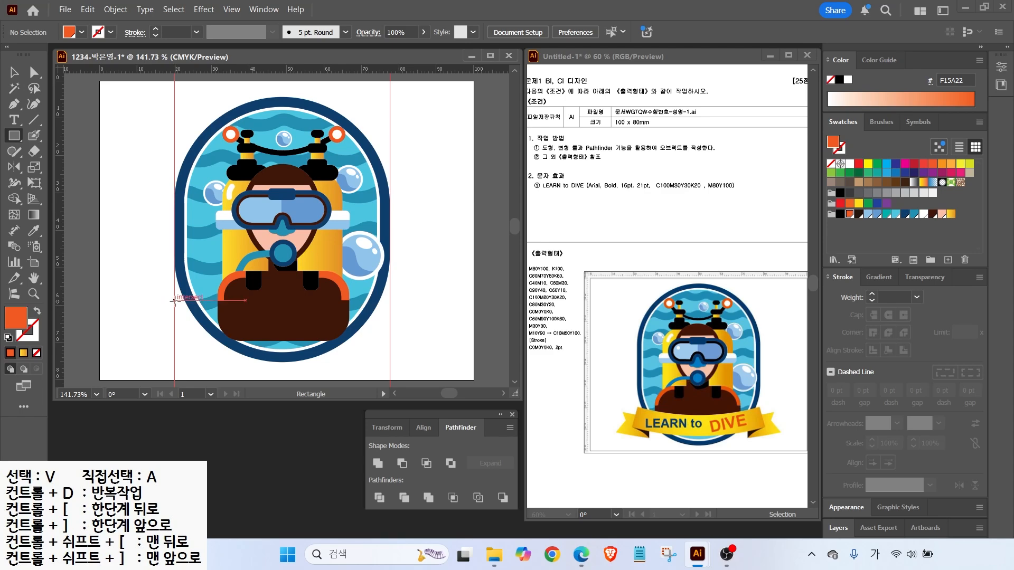
pyautogui.moveTo(174, 299); pyautogui.dragTo(390, 346)
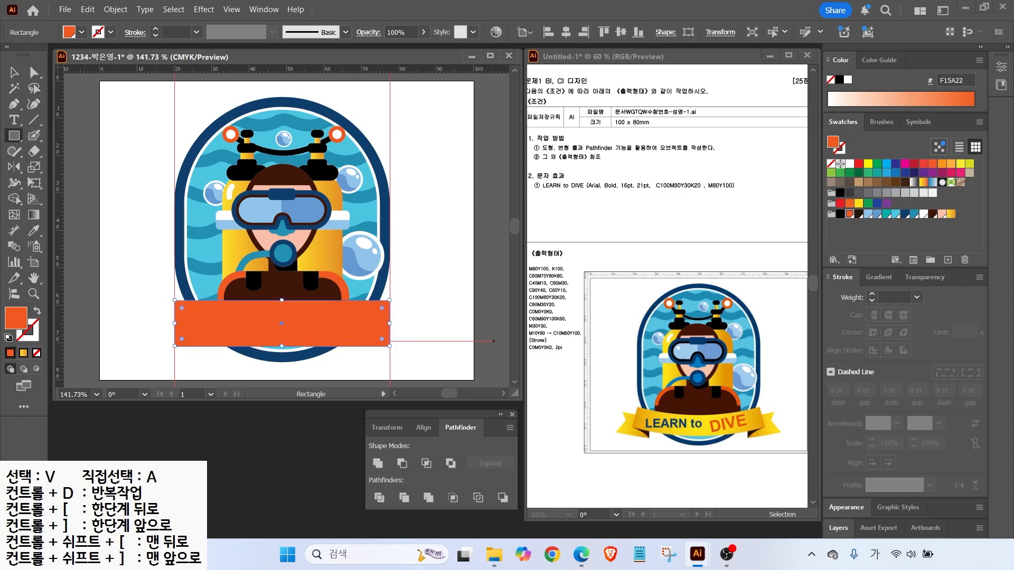
pyautogui.click(950, 214)
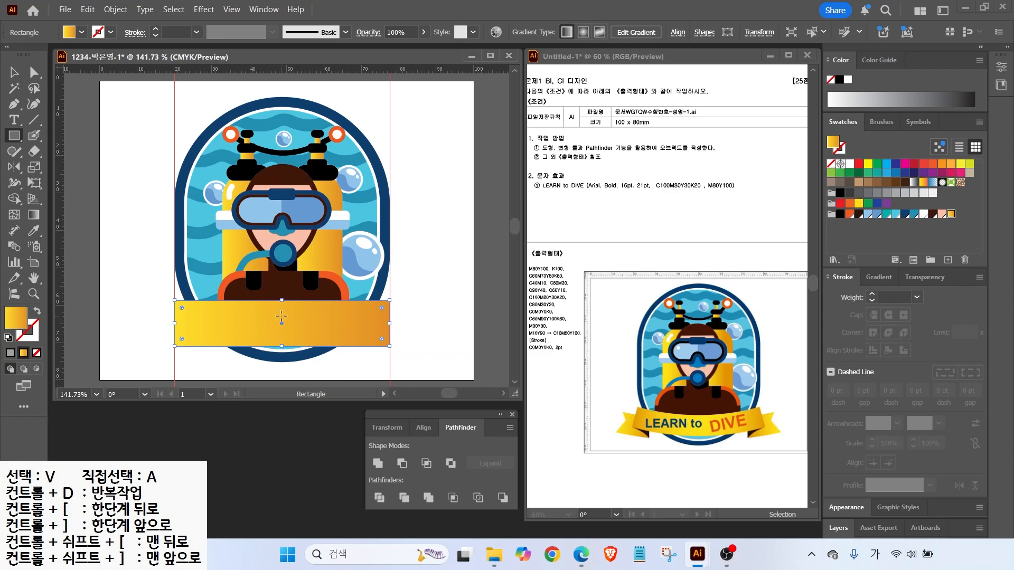
# Adjust the gradient stops to orange–yellow–orange with yellow in the middle
pyautogui.click(878, 278)
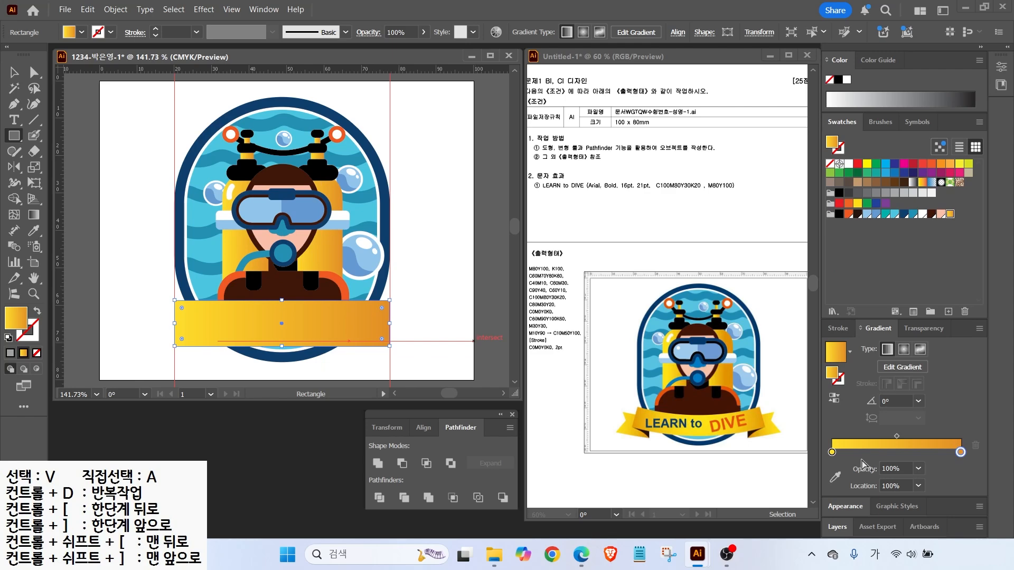
pyautogui.moveTo(832, 453); pyautogui.dragTo(895, 455)
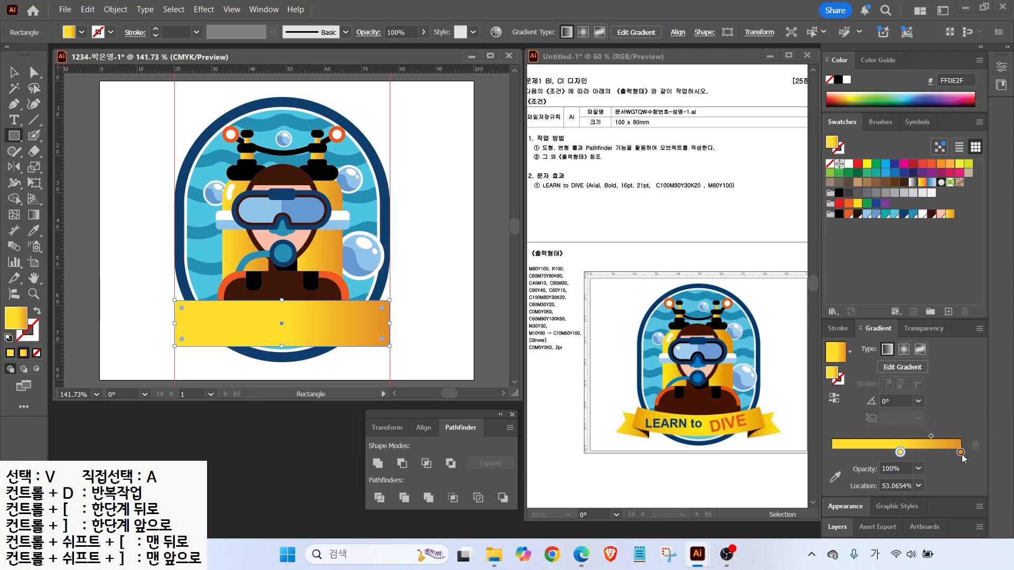
pyautogui.moveTo(960, 453); pyautogui.dragTo(707, 457)
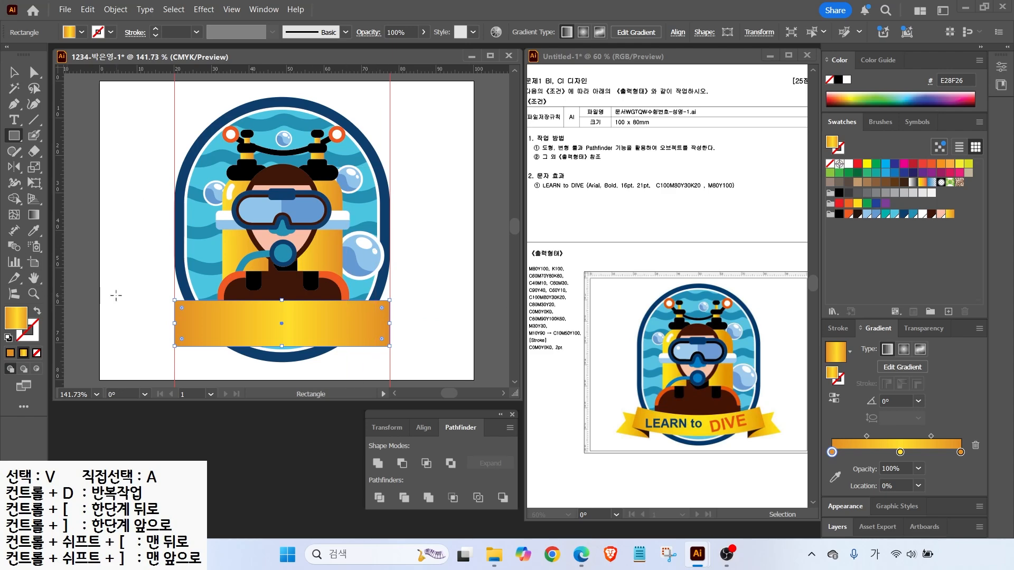
# Apply an Arc warp with Bend about -13% to the banner
pyautogui.press('v')
pyautogui.click(203, 10)
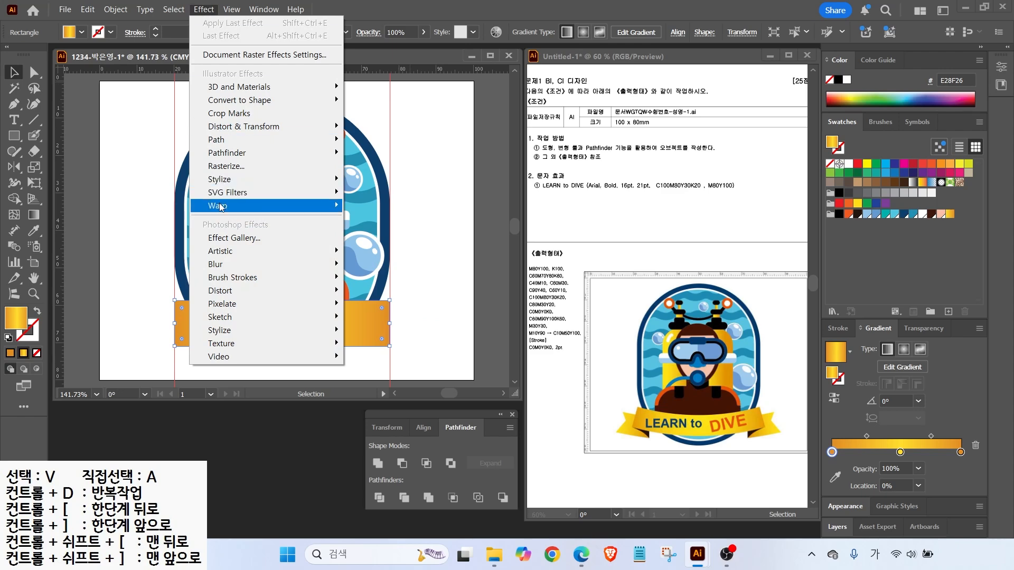
pyautogui.moveTo(220, 206)
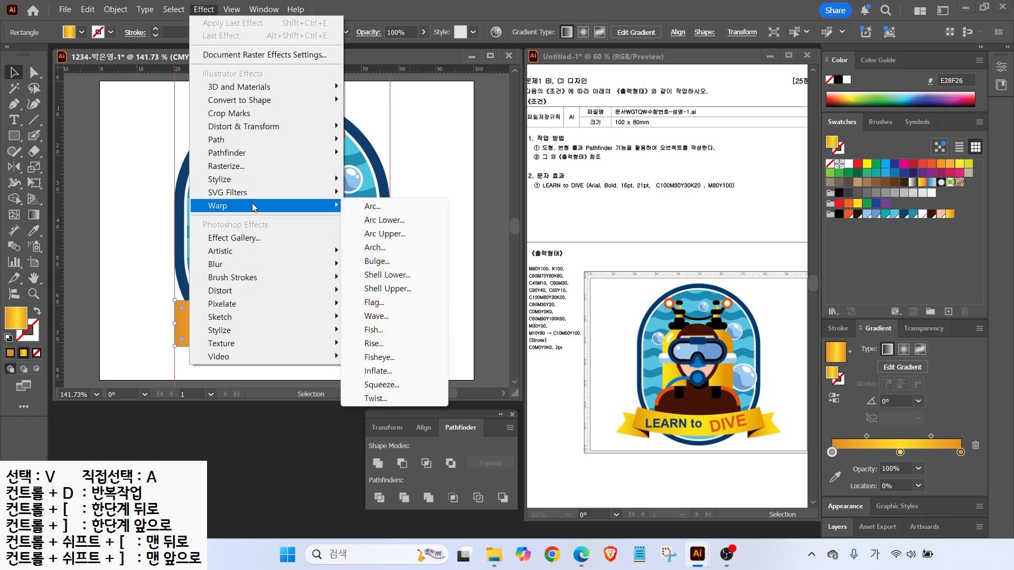
pyautogui.click(368, 207)
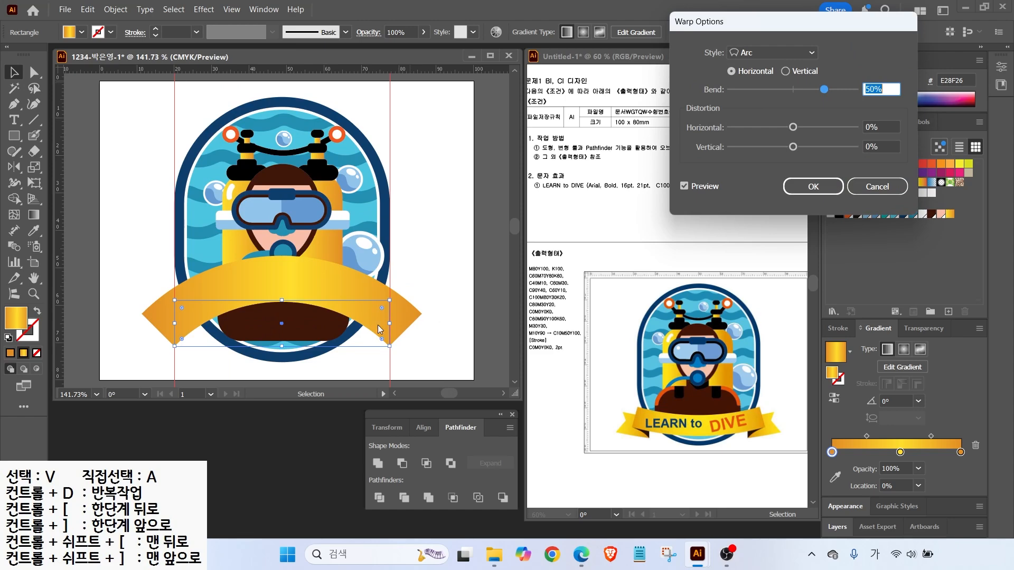
pyautogui.moveTo(790, 91); pyautogui.dragTo(781, 90)
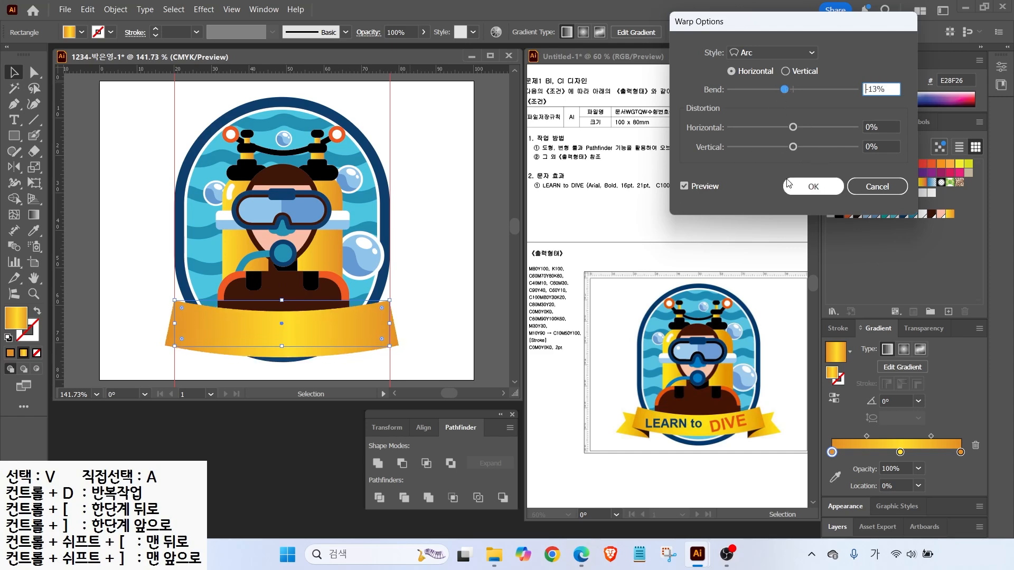
pyautogui.click(812, 186)
# Thin the banner by raising its edges, then expand its appearance into a plain path
pyautogui.moveTo(280, 346); pyautogui.dragTo(281, 338)
pyautogui.moveTo(281, 301); pyautogui.dragTo(280, 296)
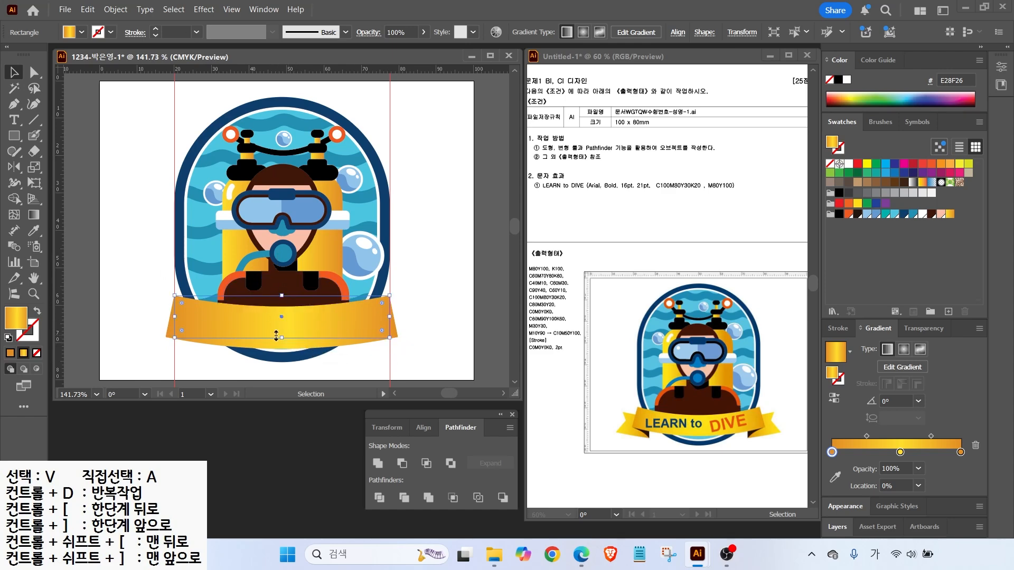
pyautogui.click(116, 10)
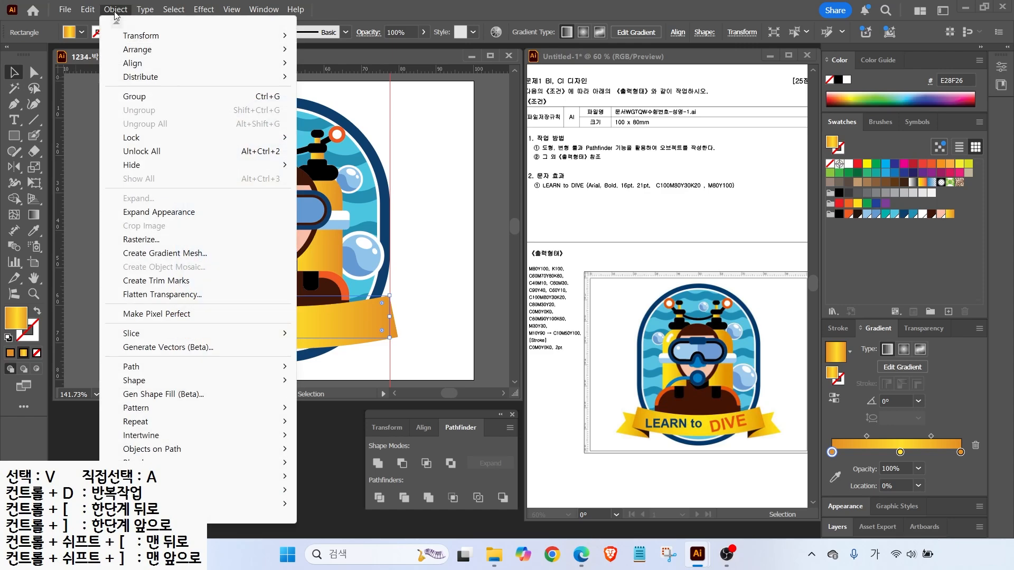
pyautogui.click(141, 214)
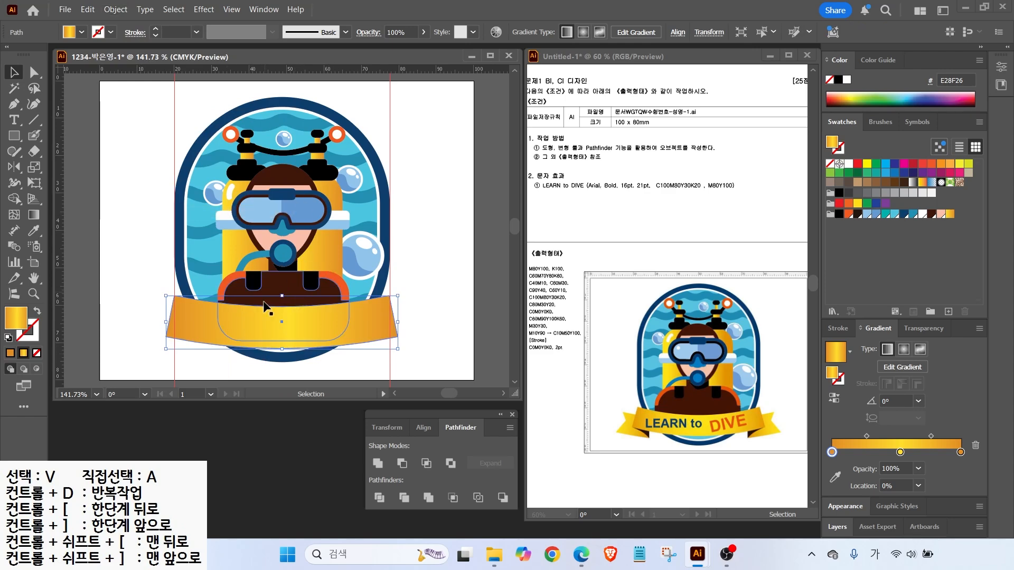
# Pen-draw a notched ribbon tail at the banner's left end and send it to the back
pyautogui.click(12, 108)
pyautogui.click(182, 313)
pyautogui.click(148, 306)
pyautogui.click(154, 322)
pyautogui.click(133, 351)
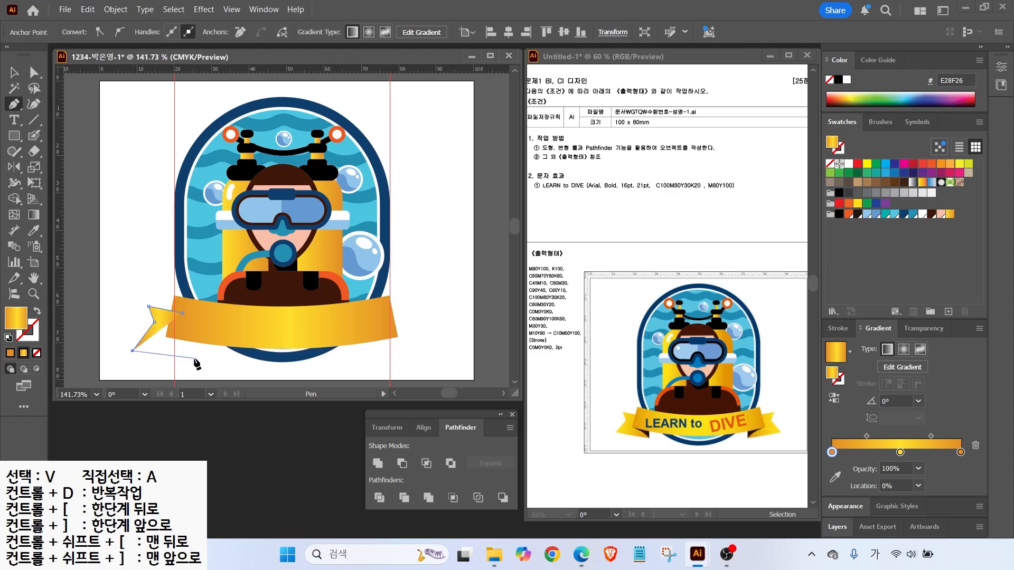
pyautogui.click(194, 358)
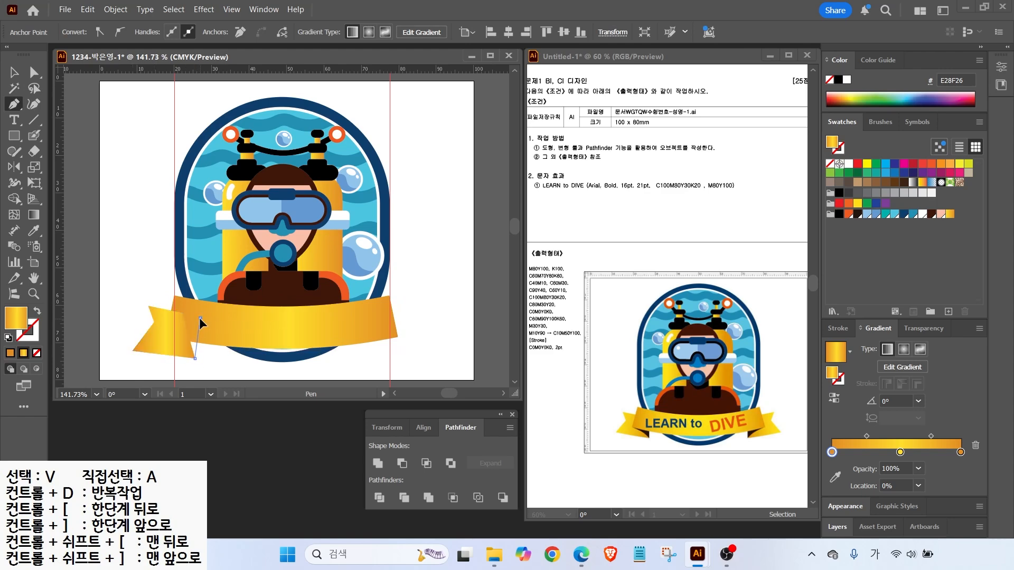
pyautogui.press('v')
pyautogui.rightClick(162, 333)
pyautogui.moveTo(232, 476)
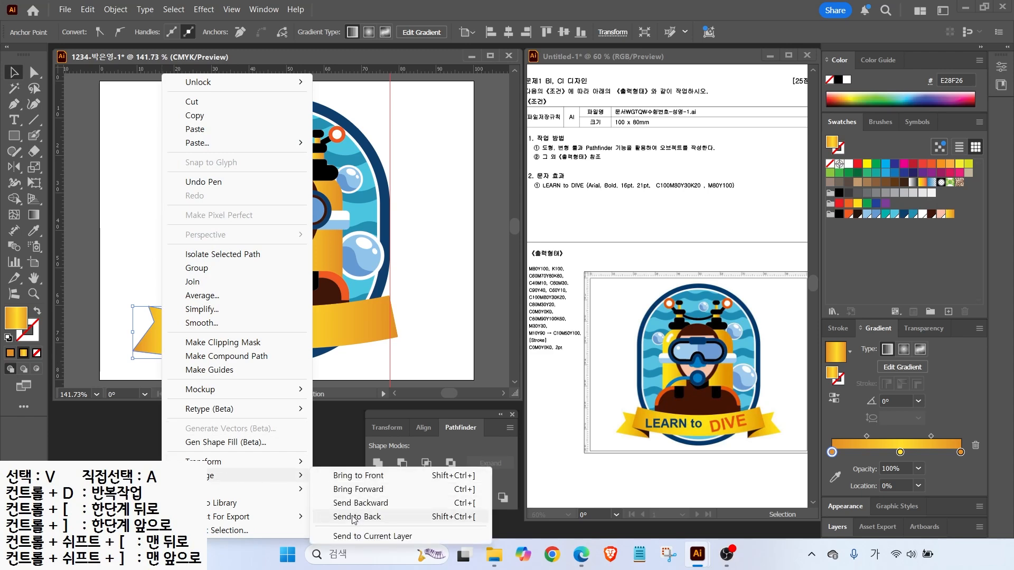
pyautogui.click(354, 516)
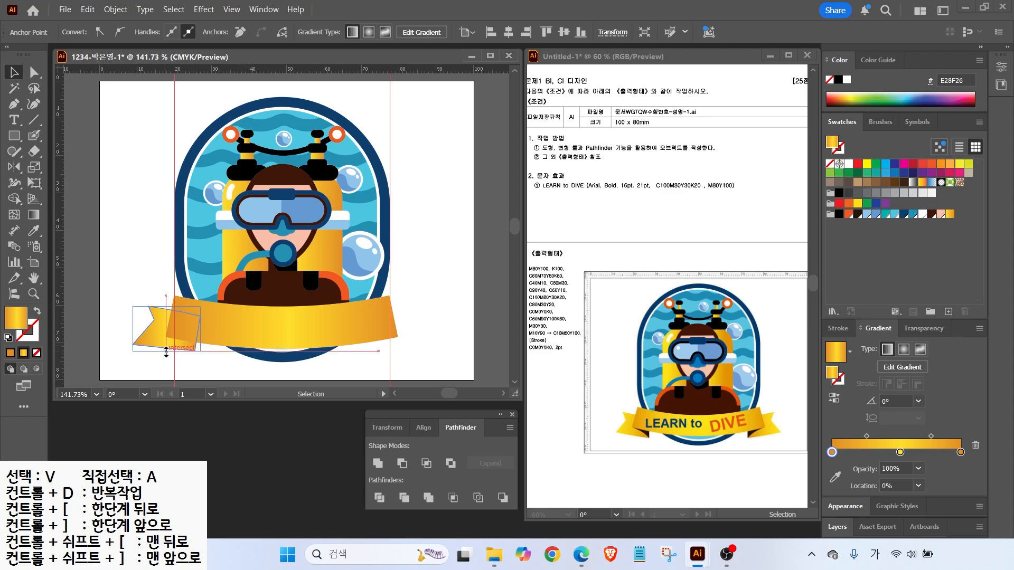
# Draw a small closed fold shape where the tail meets the banner and fill it black
pyautogui.scroll(5, 211, 357)
pyautogui.click(14, 104)
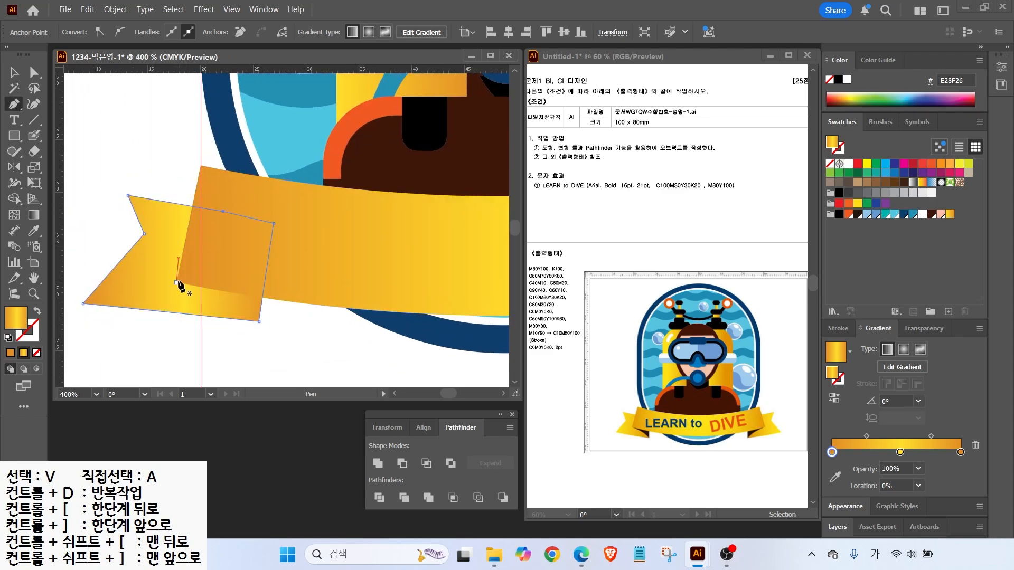
pyautogui.click(177, 282)
pyautogui.moveTo(259, 321); pyautogui.dragTo(268, 341)
pyautogui.click(263, 297)
pyautogui.click(177, 282)
pyautogui.click(839, 215)
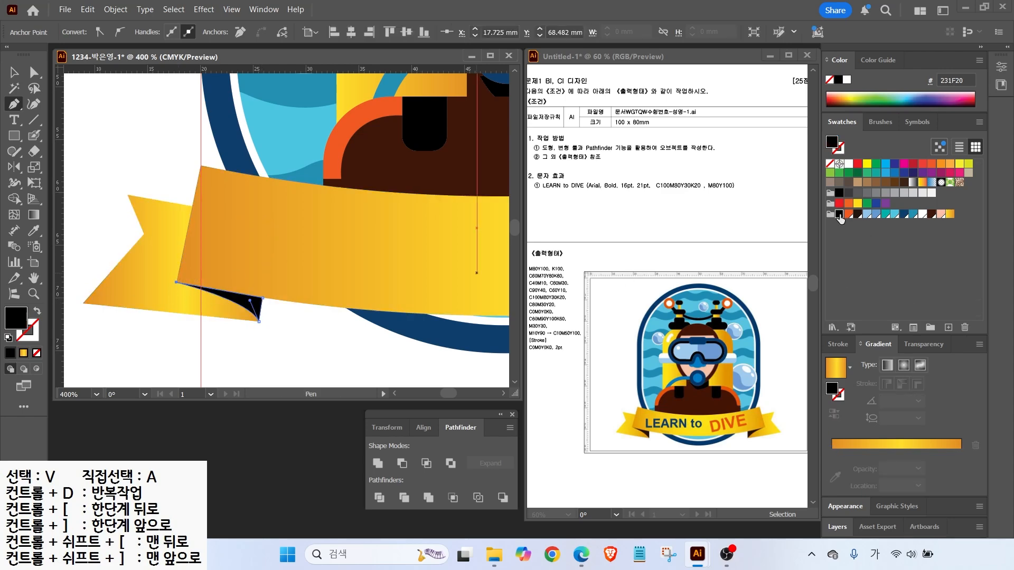
pyautogui.scroll(-2, 259, 312)
pyautogui.moveTo(297, 296); pyautogui.dragTo(198, 289)
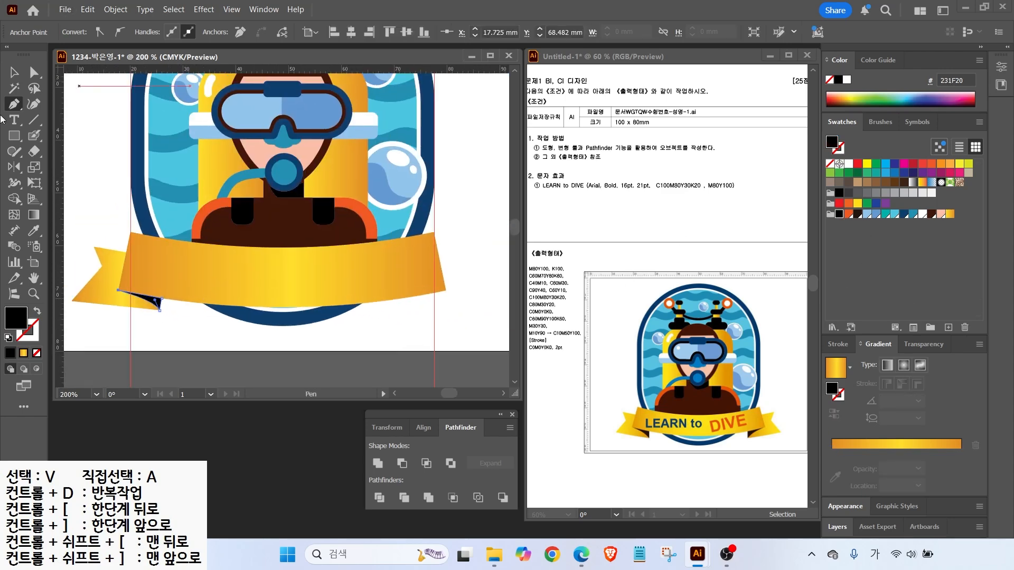
# Reflect a copy of the left ribbon tail and fold across a vertical axis onto the right end
pyautogui.click(14, 72)
pyautogui.click(163, 331)
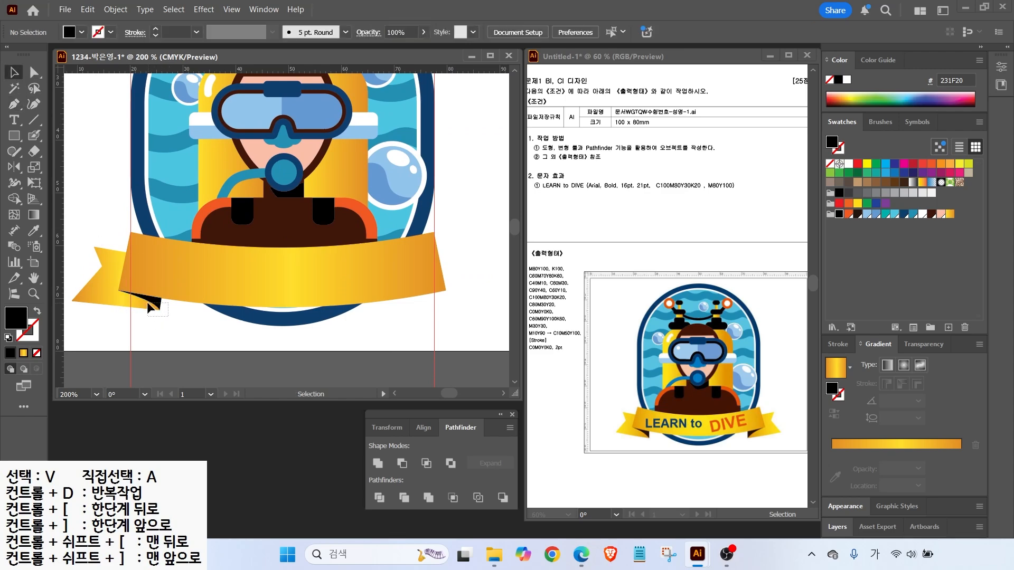
pyautogui.click(147, 302)
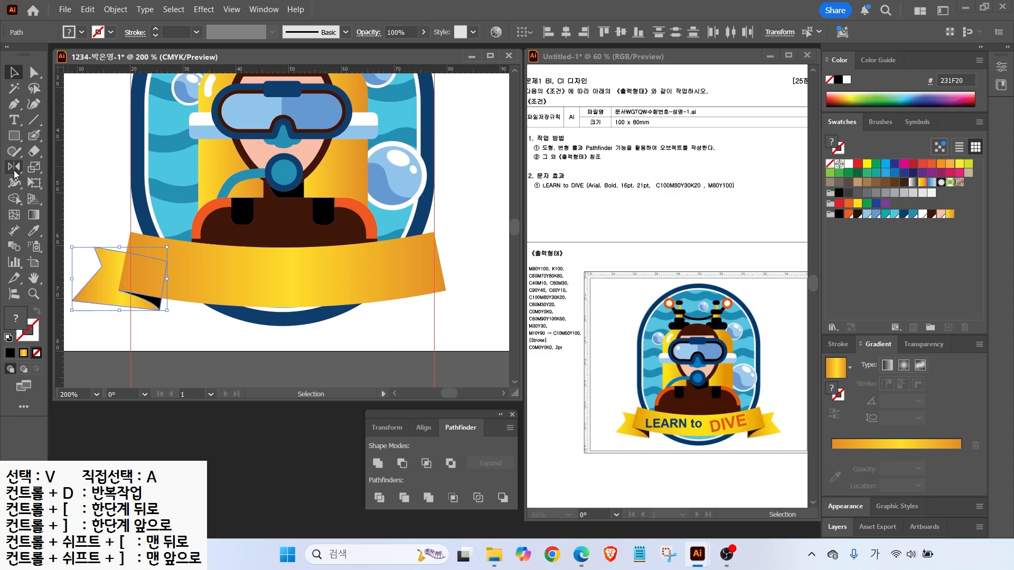
pyautogui.press('o')
pyautogui.keyDown('alt'); pyautogui.click(282, 271); pyautogui.keyUp('alt')
pyautogui.click(475, 334)
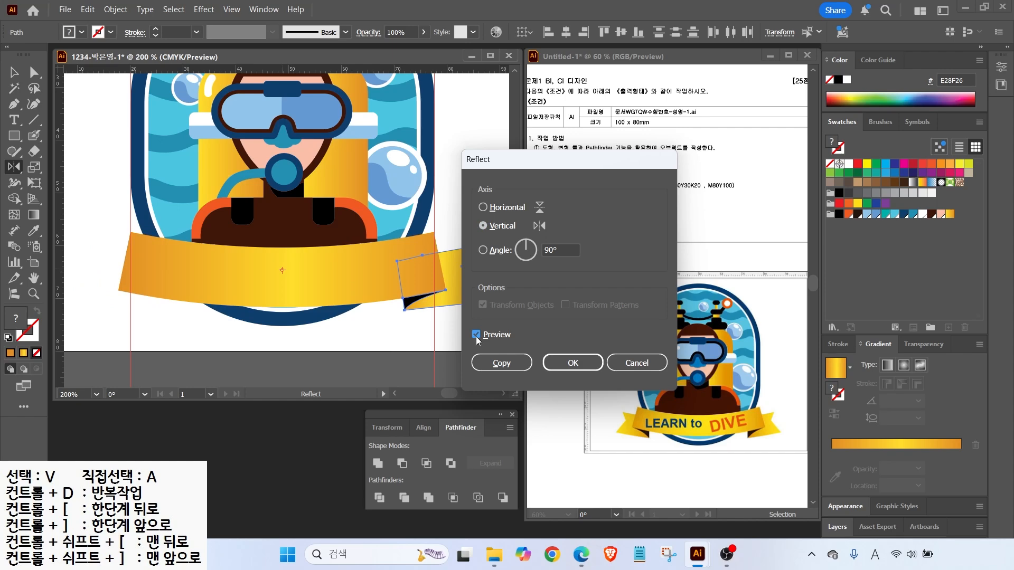
pyautogui.click(490, 361)
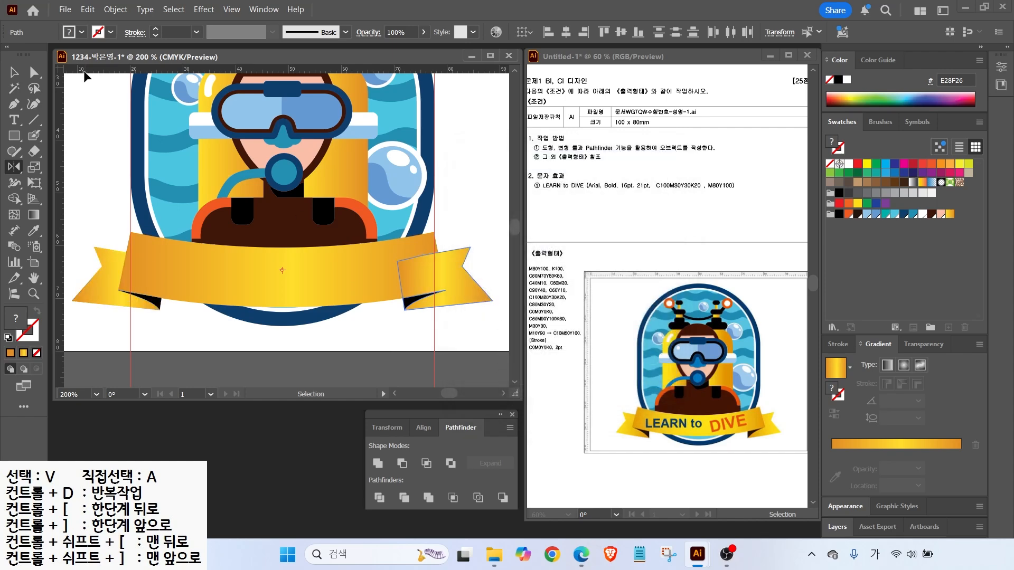
# Deselect everything and start a line of text on the ribbon
pyautogui.press('v')
pyautogui.hotkey('ctrl', 'shift', 'a')
pyautogui.press('t')
pyautogui.click(199, 276)
# Type 'LEARN to' on the ribbon, fixing the stray Korean-input characters
pyautogui.write('ㅣㄷ')
pyautogui.press('Hangul')
pyautogui.press('BackSpace')
pyautogui.press('BackSpace')
pyautogui.write('LEARN TO')
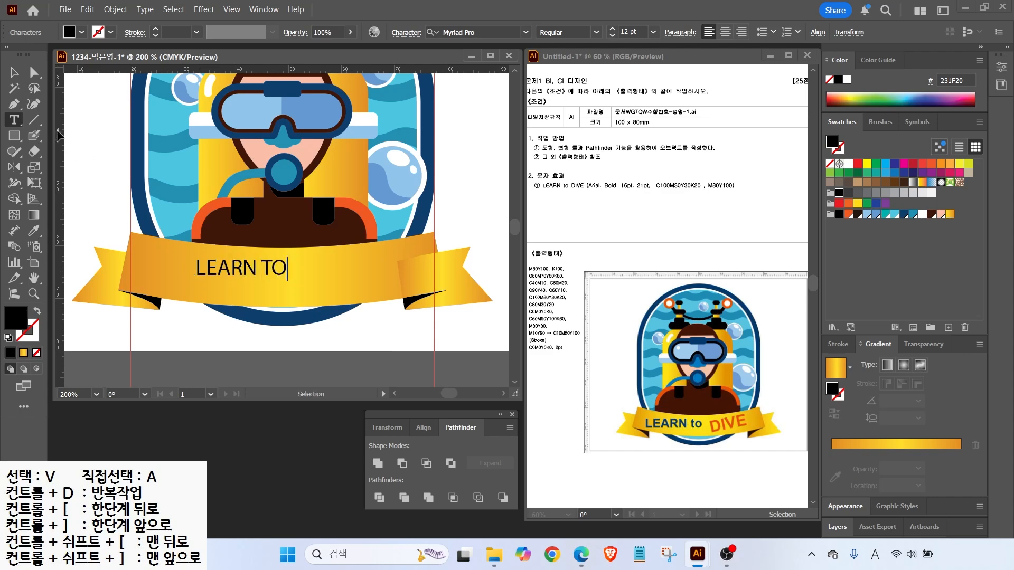
pyautogui.press('BackSpace')
pyautogui.press('BackSpace')
pyautogui.write('새')
pyautogui.press('BackSpace')
pyautogui.press('Hangul')
pyautogui.write('to')
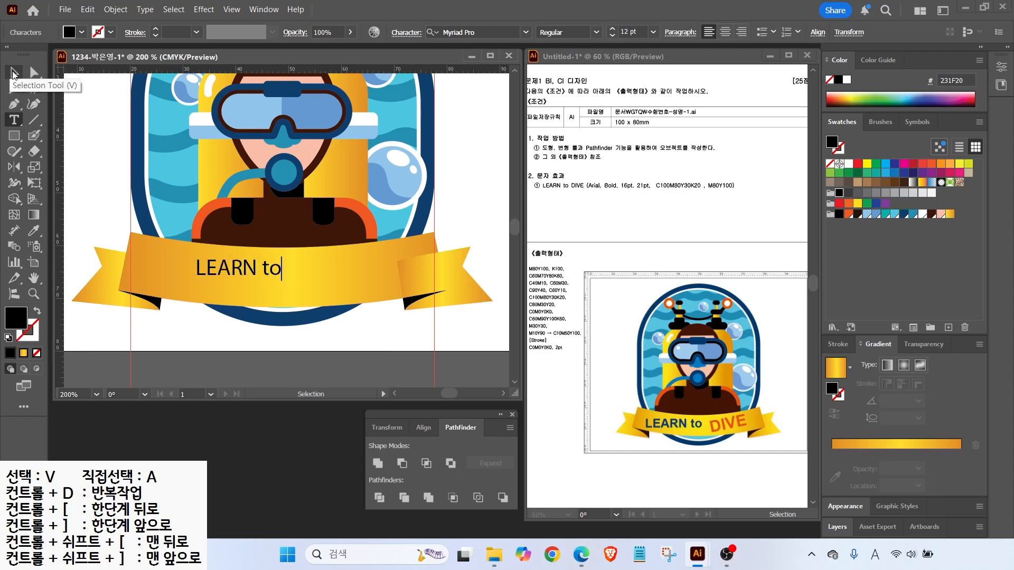
pyautogui.click(11, 82)
pyautogui.moveTo(623, 193); pyautogui.dragTo(653, 233)
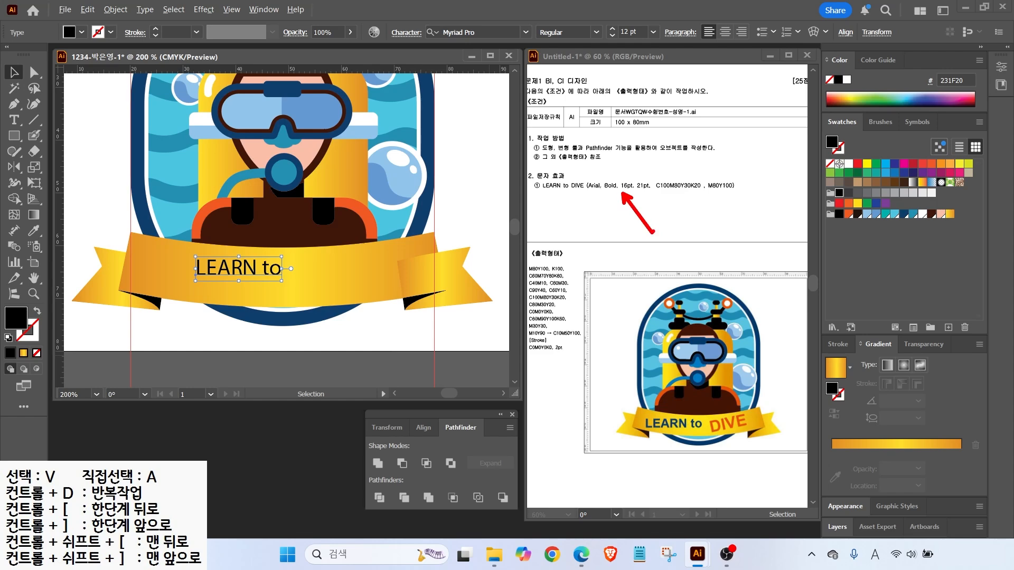
pyautogui.moveTo(603, 194); pyautogui.dragTo(754, 194)
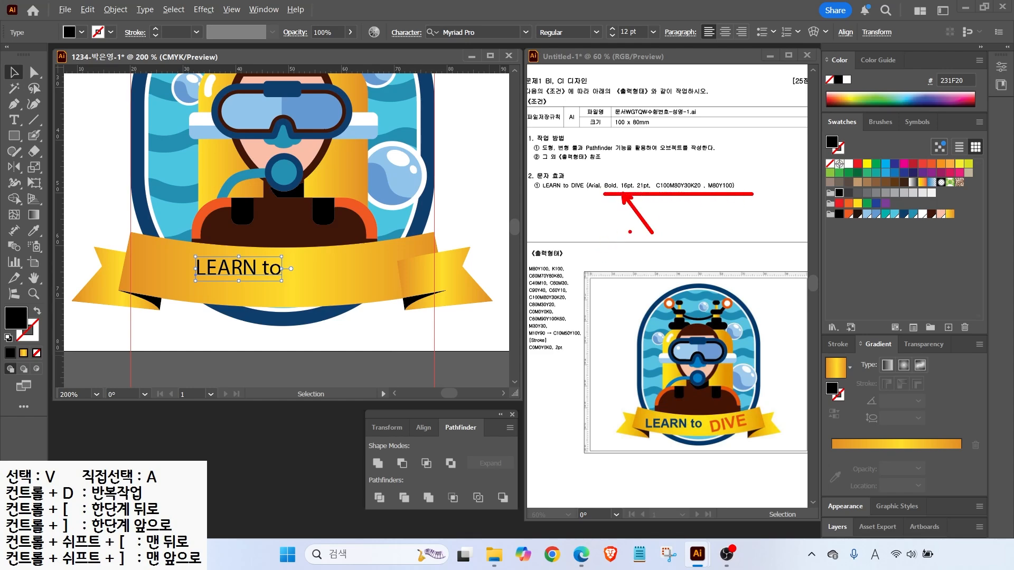
pyautogui.press('Escape')
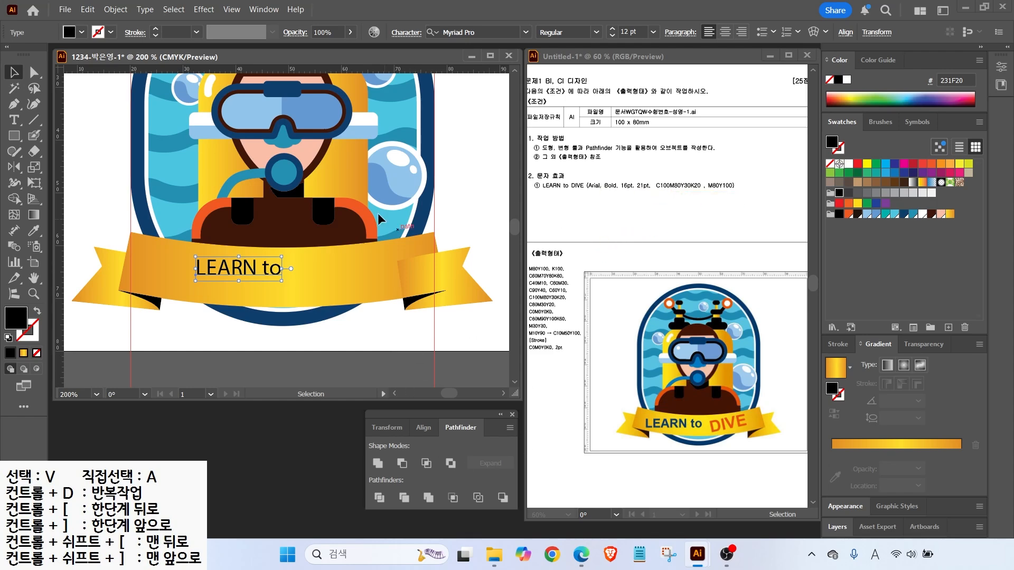
# Set 'LEARN to' in Arial Bold
pyautogui.click(525, 32)
pyautogui.click(453, 139)
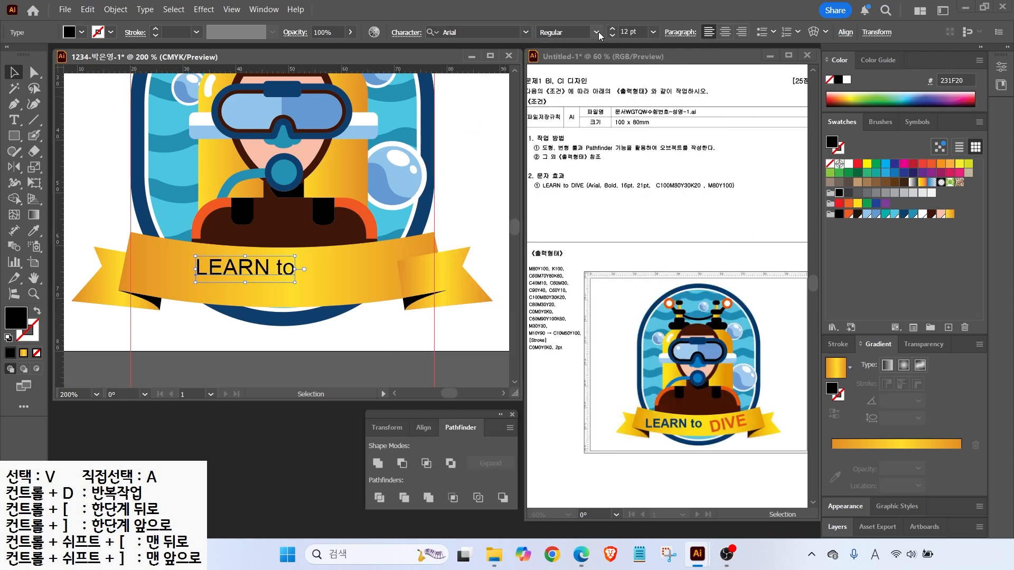
pyautogui.click(596, 32)
pyautogui.click(559, 135)
# Colour 'LEARN to' navy (100, 80, 30, 20) and move it toward the ribbon's left
pyautogui.doubleClick(15, 318)
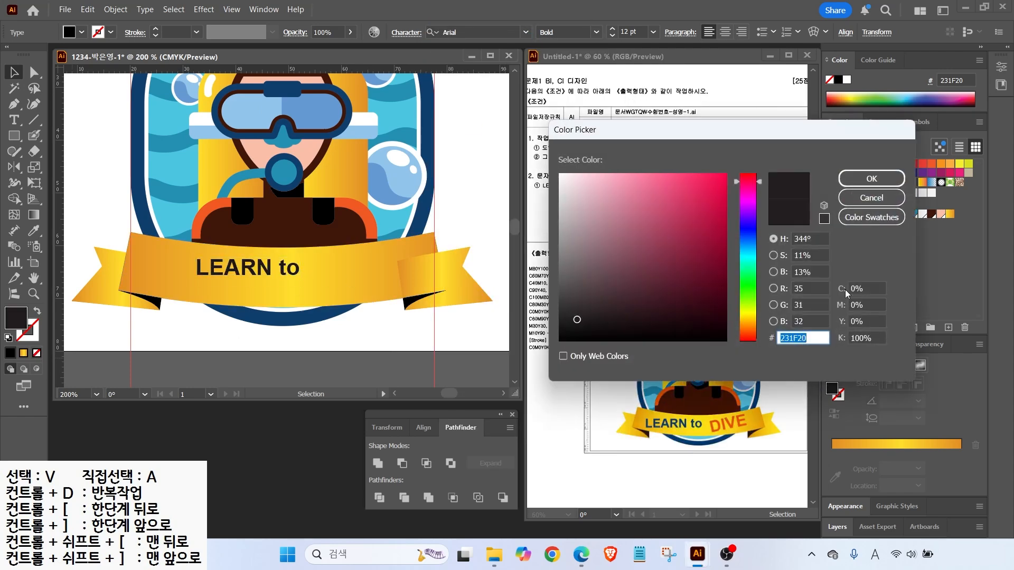
pyautogui.write('100')
pyautogui.press('Tab')
pyautogui.write('80')
pyautogui.press('Tab')
pyautogui.write('30')
pyautogui.press('Tab')
pyautogui.write('20')
pyautogui.press('Return')
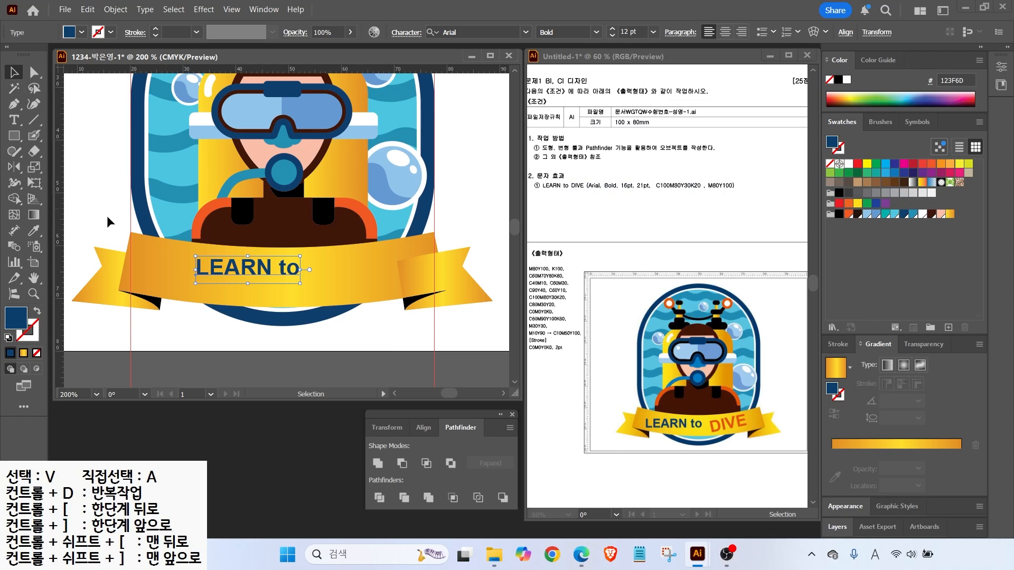
pyautogui.moveTo(192, 279); pyautogui.dragTo(167, 279)
# Add 'DIVE' at 16 pt, tilt it counterclockwise, and colour it F15A22 orange-red
pyautogui.press('t')
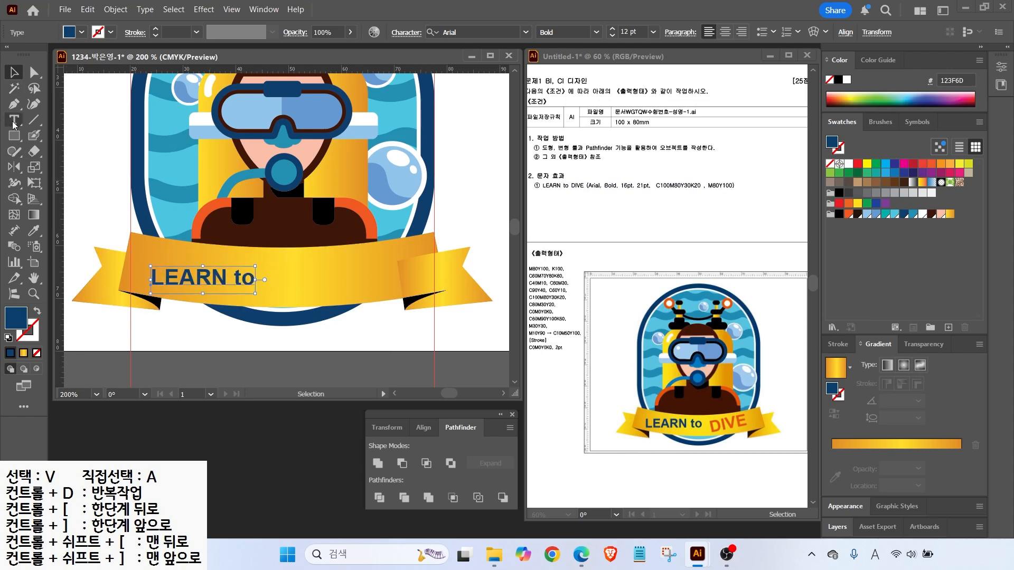
pyautogui.click(305, 275)
pyautogui.write('DIVE')
pyautogui.press('Escape')
pyautogui.hotkey('ctrl', 'shift', '.')
pyautogui.hotkey('ctrl', 'shift', '.')
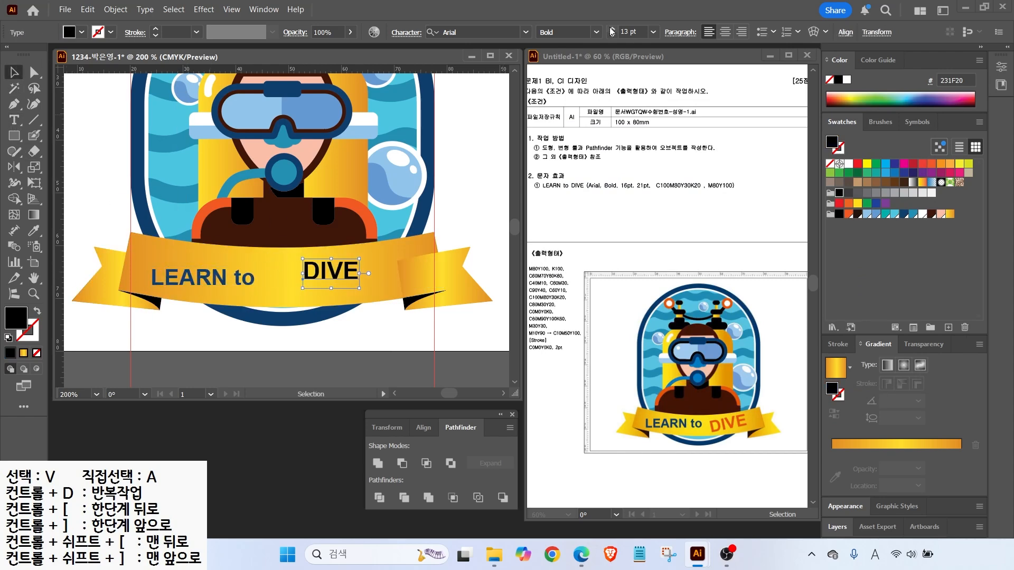
pyautogui.moveTo(376, 250); pyautogui.dragTo(346, 272)
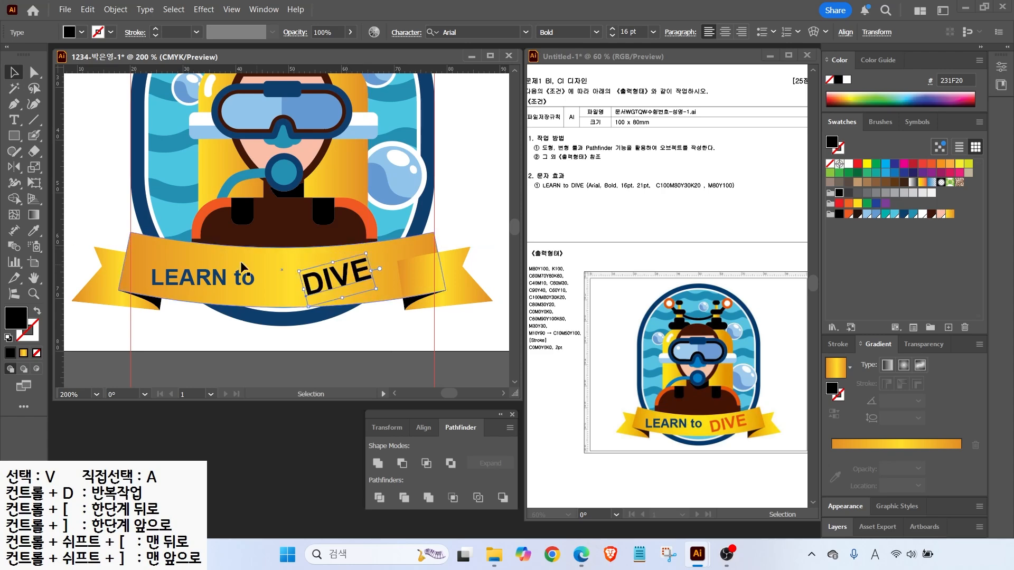
pyautogui.doubleClick(18, 321)
pyautogui.write('F15A22')
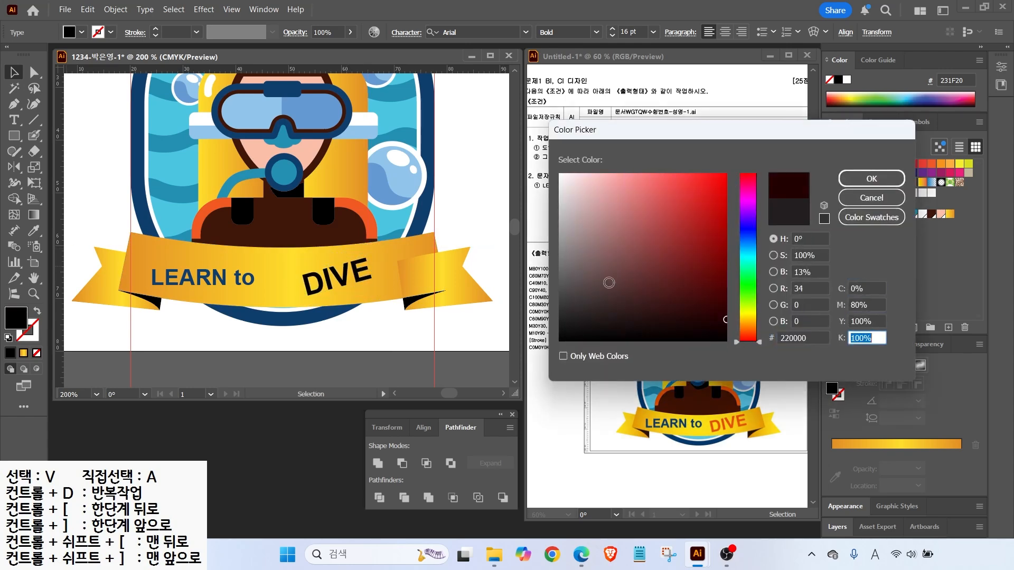
pyautogui.press('Return')
# Shrink the whole ribbon slightly around its centre and shift 'LEARN to' right
pyautogui.moveTo(203, 288); pyautogui.dragTo(219, 288)
pyautogui.click(322, 281)
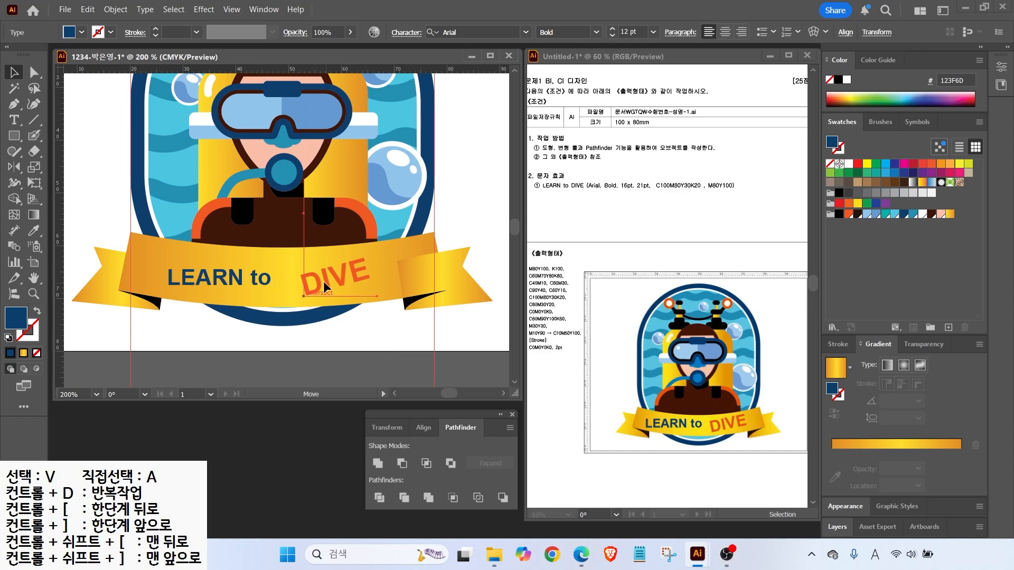
pyautogui.moveTo(151, 319); pyautogui.dragTo(166, 299)
pyautogui.moveTo(421, 324); pyautogui.dragTo(399, 305)
pyautogui.moveTo(492, 232); pyautogui.dragTo(478, 238)
pyautogui.moveTo(266, 281); pyautogui.dragTo(279, 282)
# Fit the artwork in the window and delete both vertical guides
pyautogui.doubleClick(34, 281)
pyautogui.click(14, 73)
pyautogui.moveTo(152, 105); pyautogui.dragTo(288, 86)
pyautogui.moveTo(389, 100); pyautogui.dragTo(346, 99)
pyautogui.click(378, 92)
pyautogui.hotkey('ctrl', 'z')
pyautogui.moveTo(145, 86); pyautogui.dragTo(408, 79)
pyautogui.press('Delete')
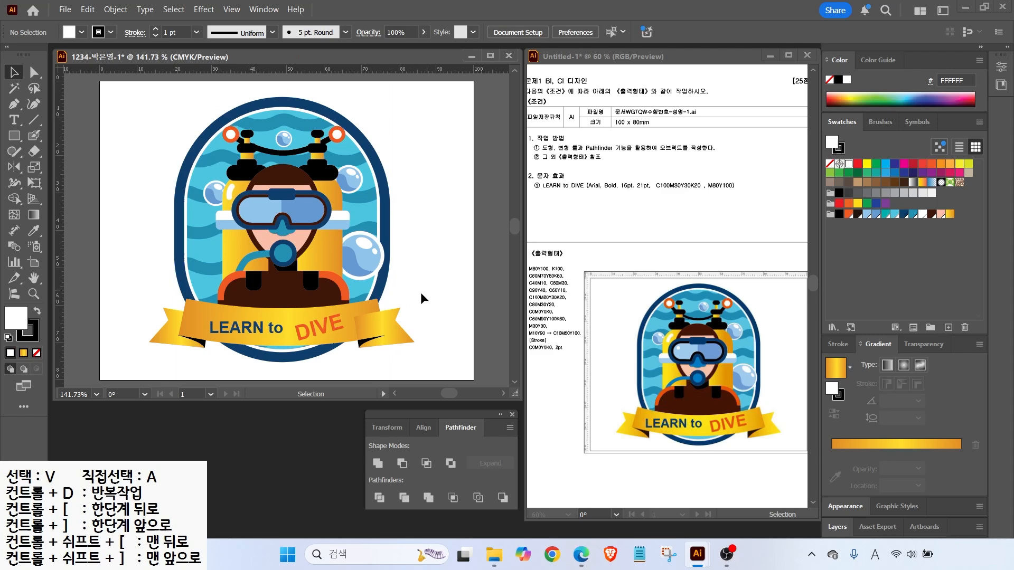
pyautogui.click(400, 337)
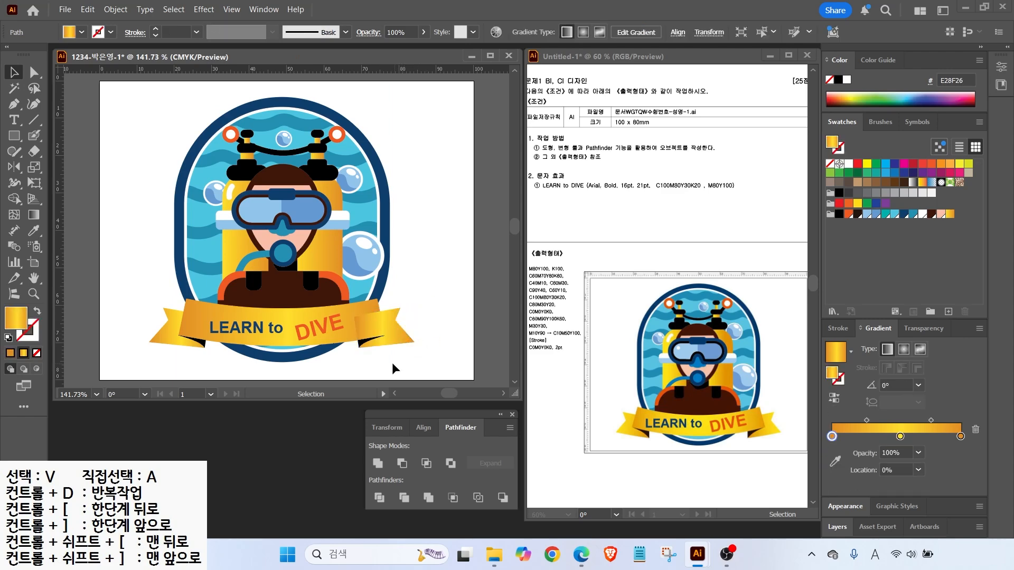
# Send the right ribbon tail and dark fold behind the main ribbon
pyautogui.keyDown('shift'); pyautogui.click(362, 345); pyautogui.keyUp('shift')
pyautogui.hotkey('ctrl', '[')
pyautogui.click(442, 262)
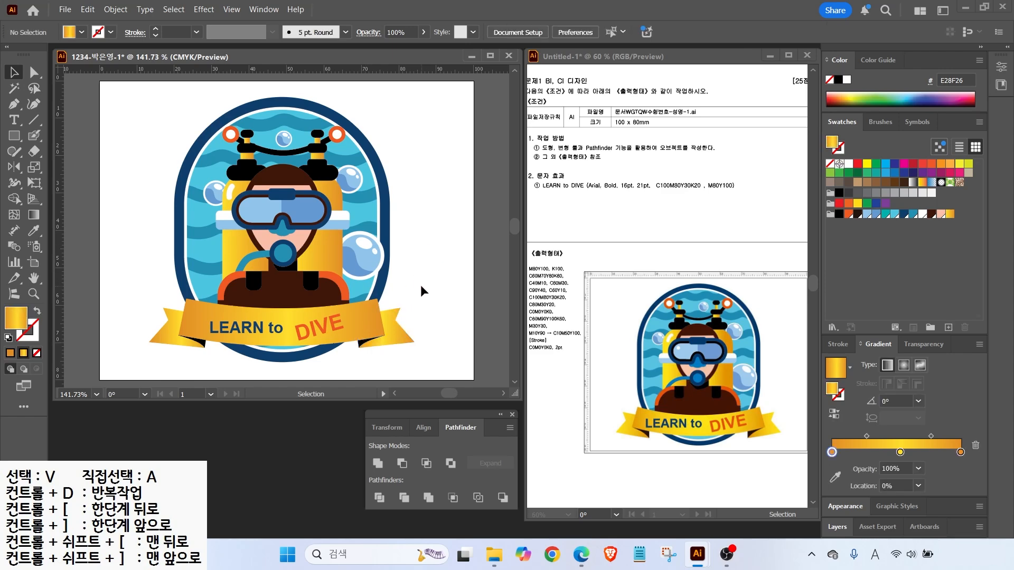
# Save the badge as an .ai file in the GTQ folder with default options, then close it
pyautogui.click(64, 9)
pyautogui.click(95, 140)
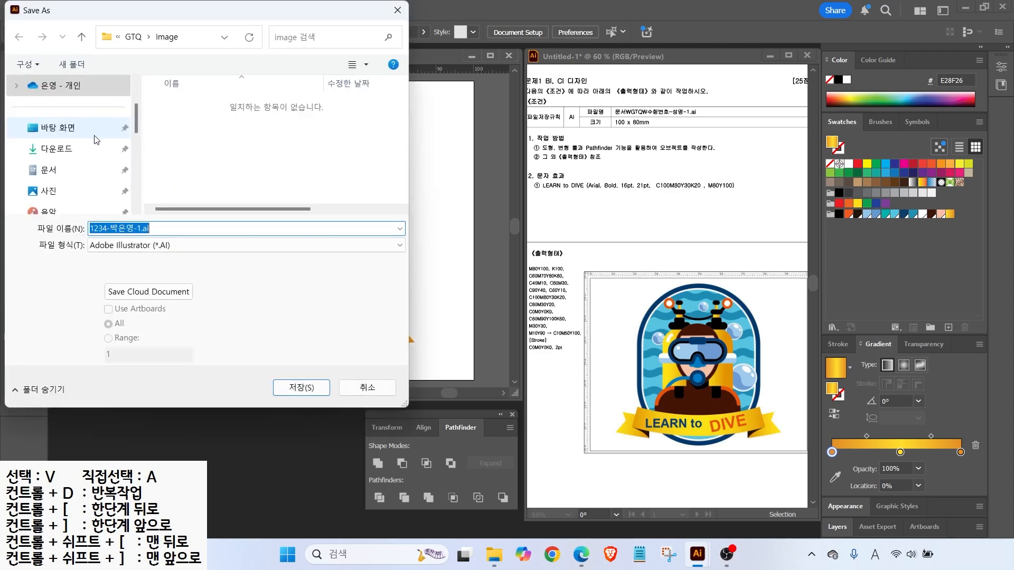
pyautogui.click(133, 36)
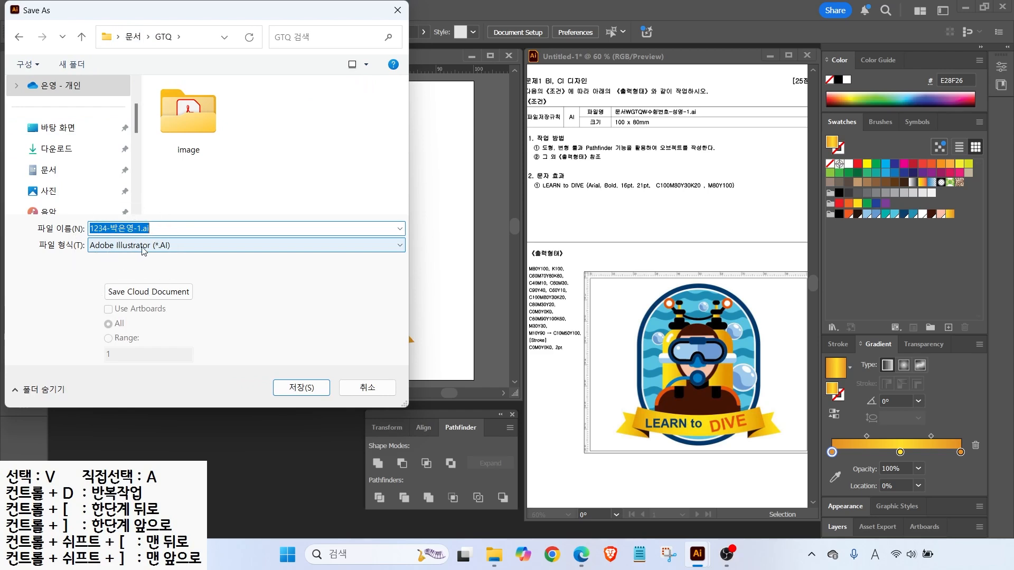
pyautogui.press('Return')
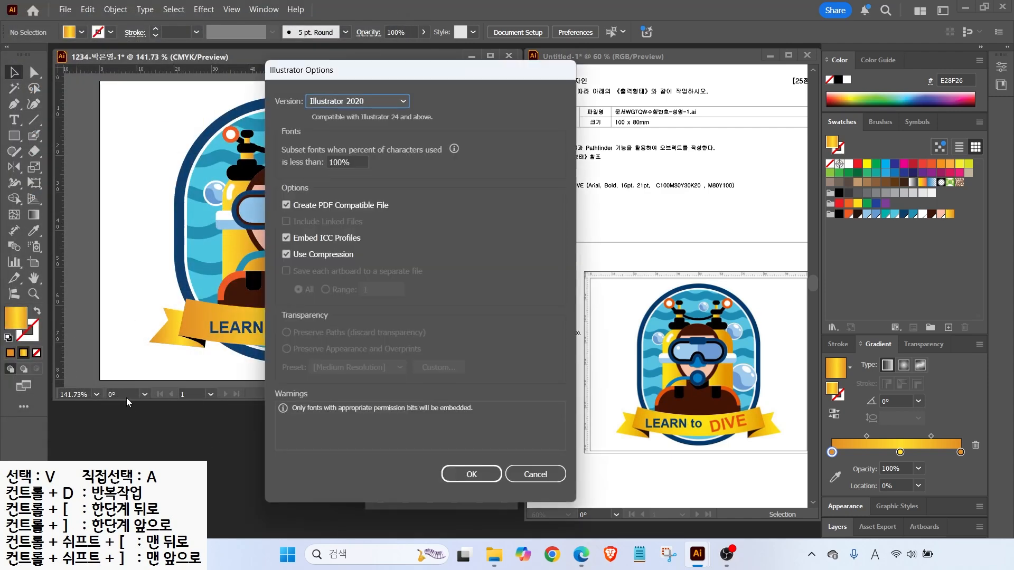
pyautogui.press('Return')
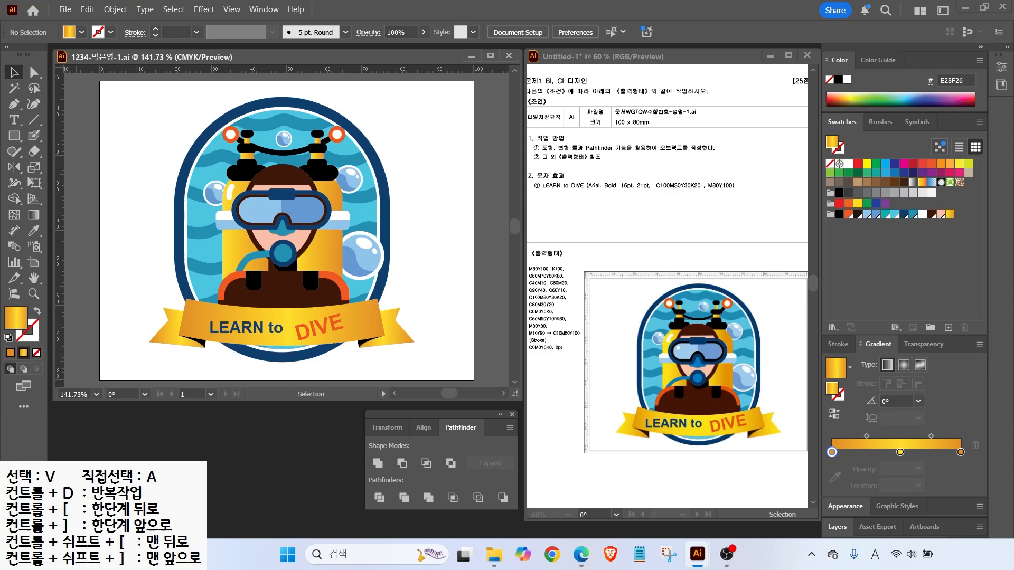
pyautogui.hotkey('ctrl', 'w')
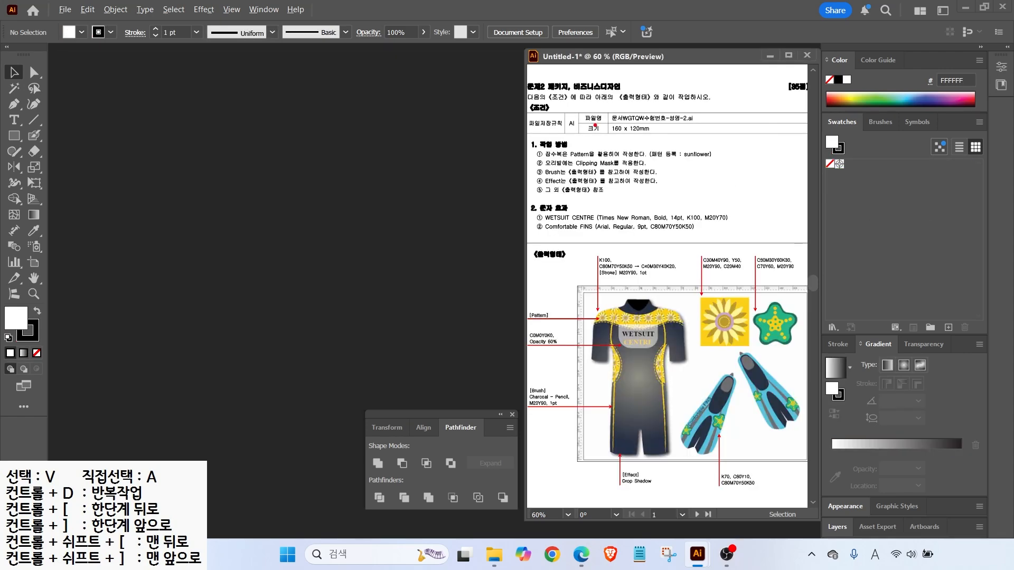
# Create a new 160 × 120 mm document named with the candidate's number
pyautogui.moveTo(600, 107)
pyautogui.mouseDown()
pyautogui.moveTo(699, 137)
pyautogui.moveTo(700, 180)
pyautogui.mouseUp()
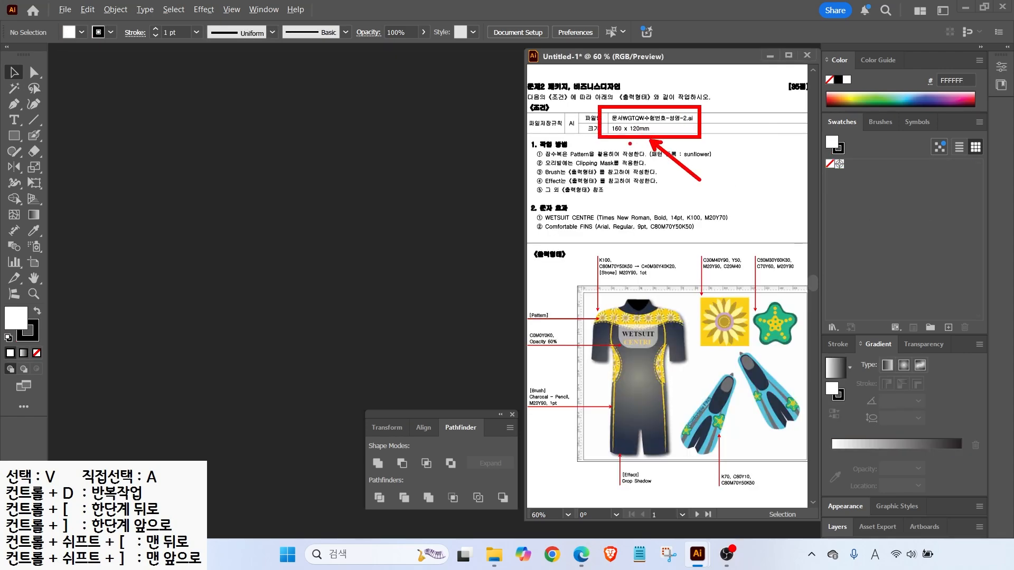
pyautogui.press('Escape')
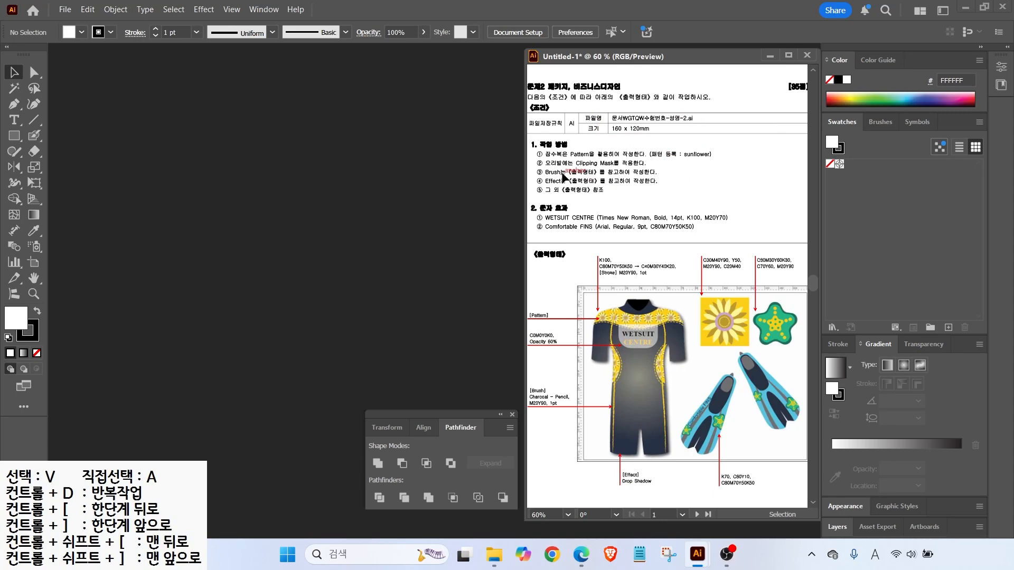
pyautogui.click(65, 9)
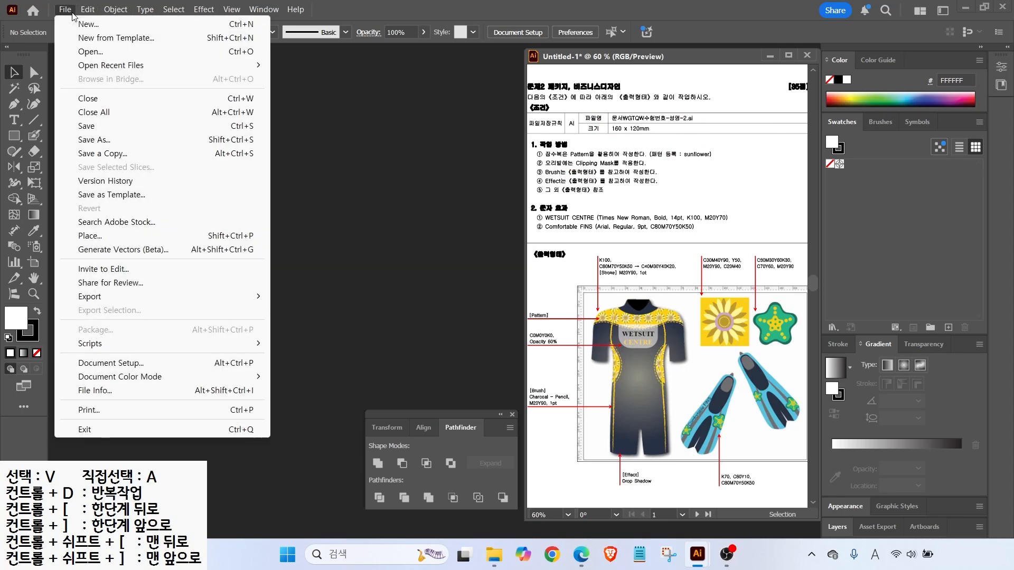
pyautogui.click(80, 25)
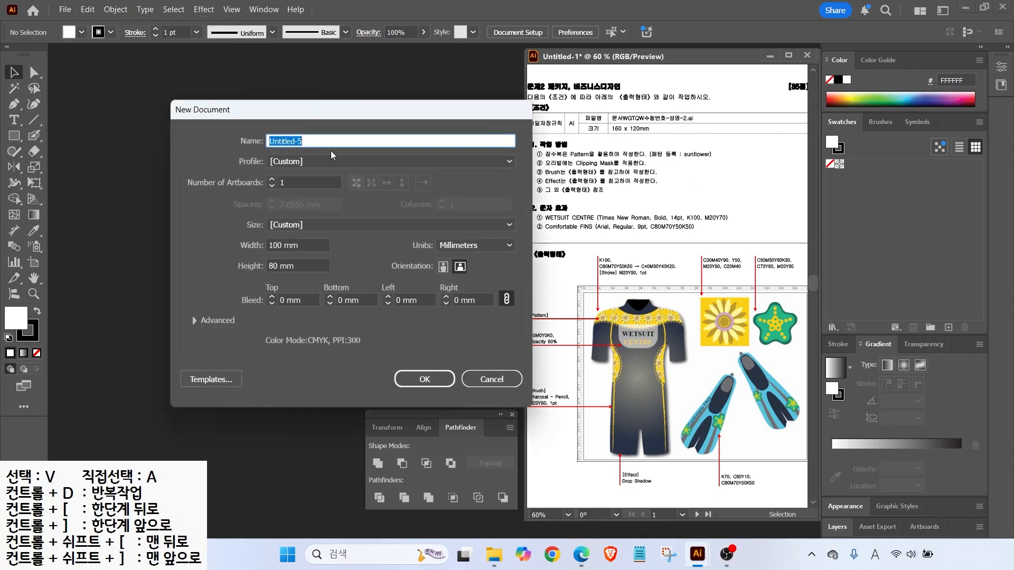
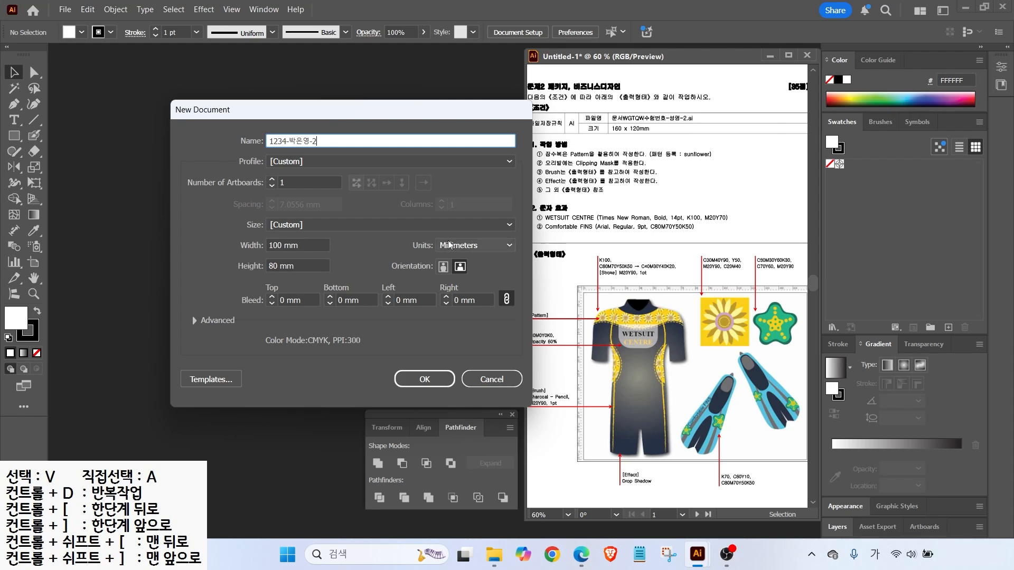
pyautogui.click(311, 245)
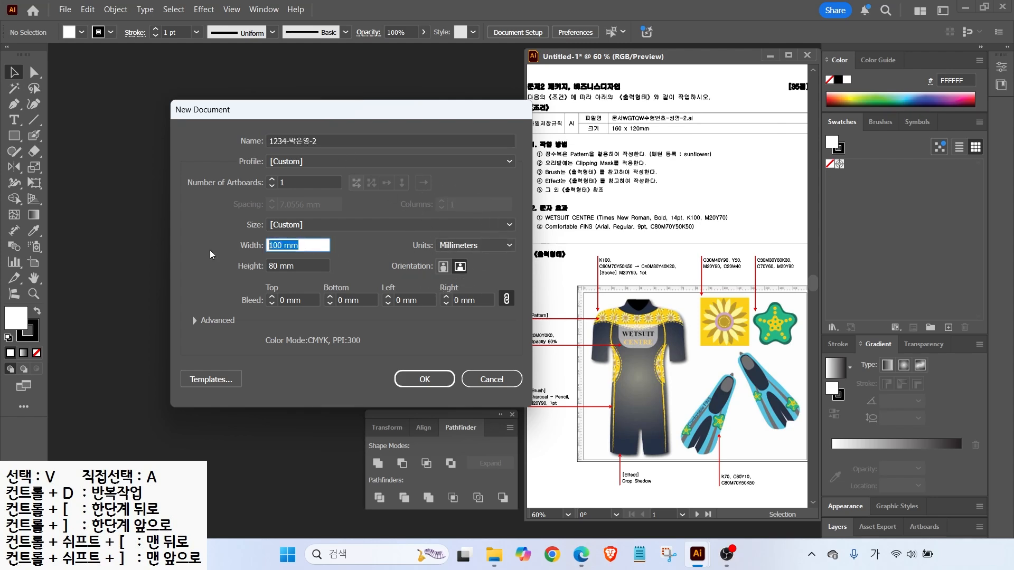
pyautogui.write('160')
pyautogui.press('Tab')
pyautogui.press('Tab')
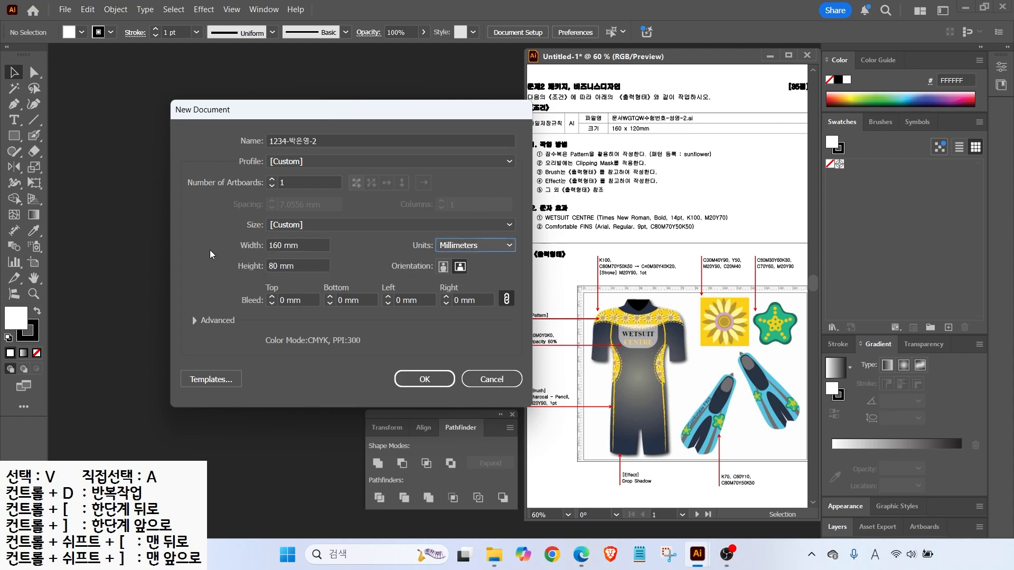
pyautogui.click(295, 266)
pyautogui.write('120')
pyautogui.press('Return')
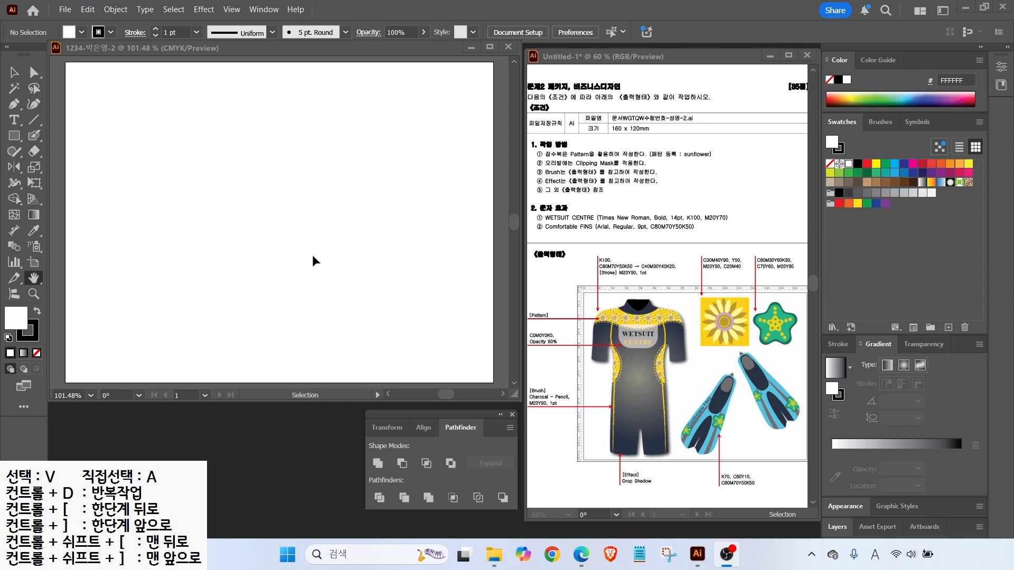
# Show the rulers and create a new swatch group
pyautogui.click(196, 52)
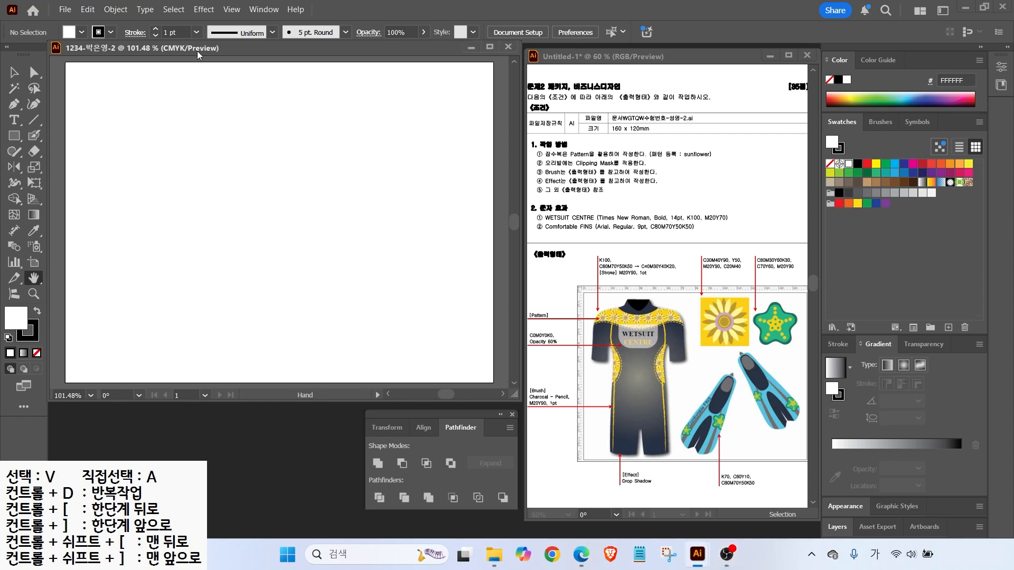
pyautogui.hotkey('ctrl', 'r')
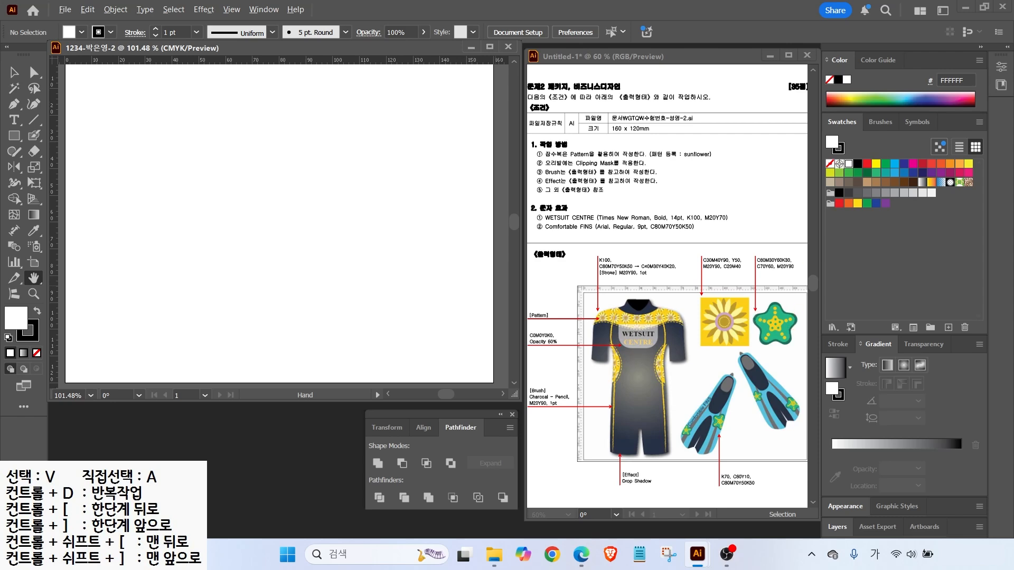
pyautogui.click(930, 328)
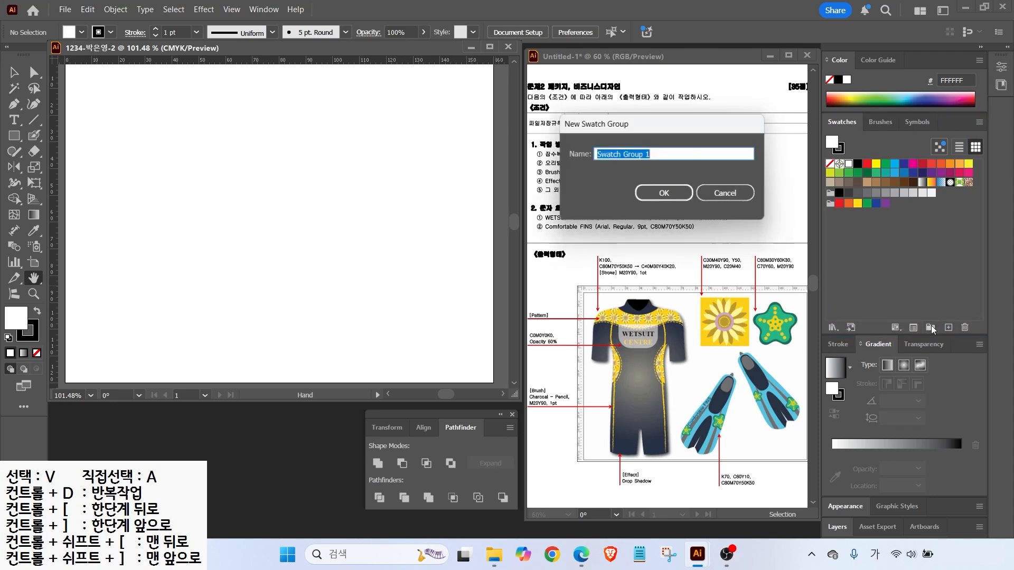
pyautogui.click(660, 197)
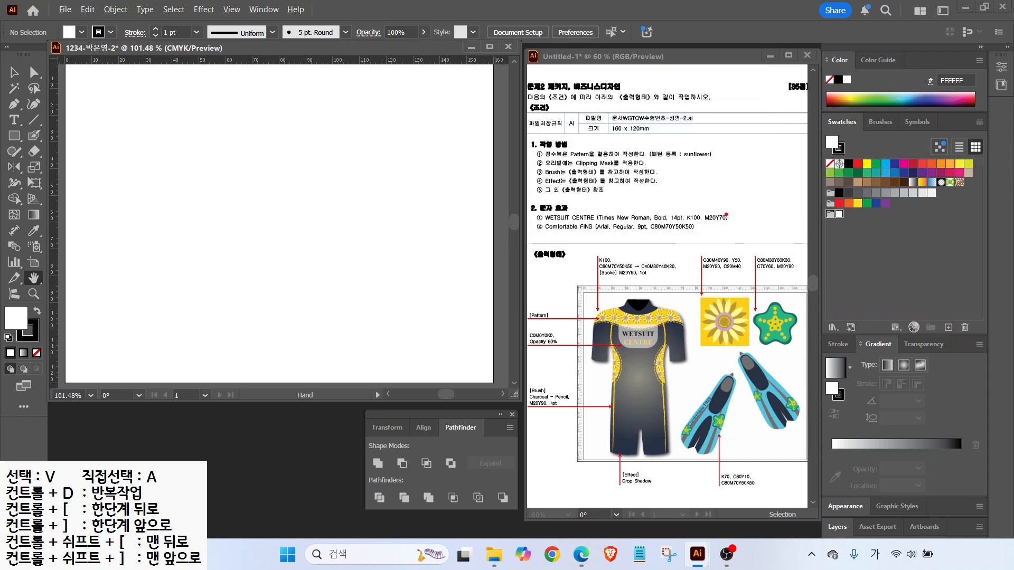
pyautogui.moveTo(668, 149); pyautogui.dragTo(705, 123)
pyautogui.moveTo(651, 160); pyautogui.dragTo(706, 159)
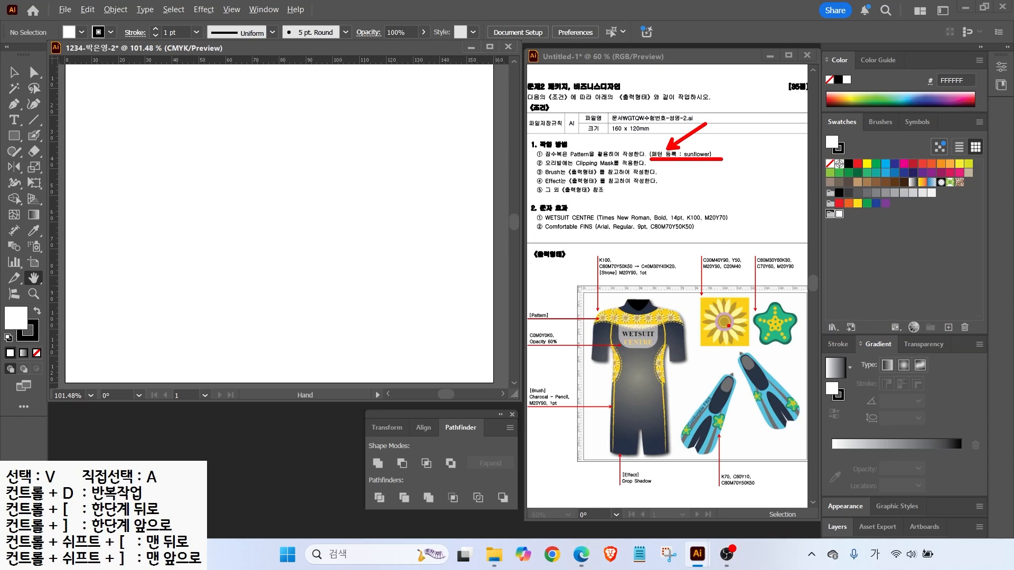
pyautogui.moveTo(733, 325)
pyautogui.mouseDown()
pyautogui.moveTo(689, 320)
pyautogui.moveTo(719, 285)
pyautogui.moveTo(739, 323)
pyautogui.mouseUp()
pyautogui.moveTo(633, 316); pyautogui.dragTo(668, 287)
pyautogui.press('Escape')
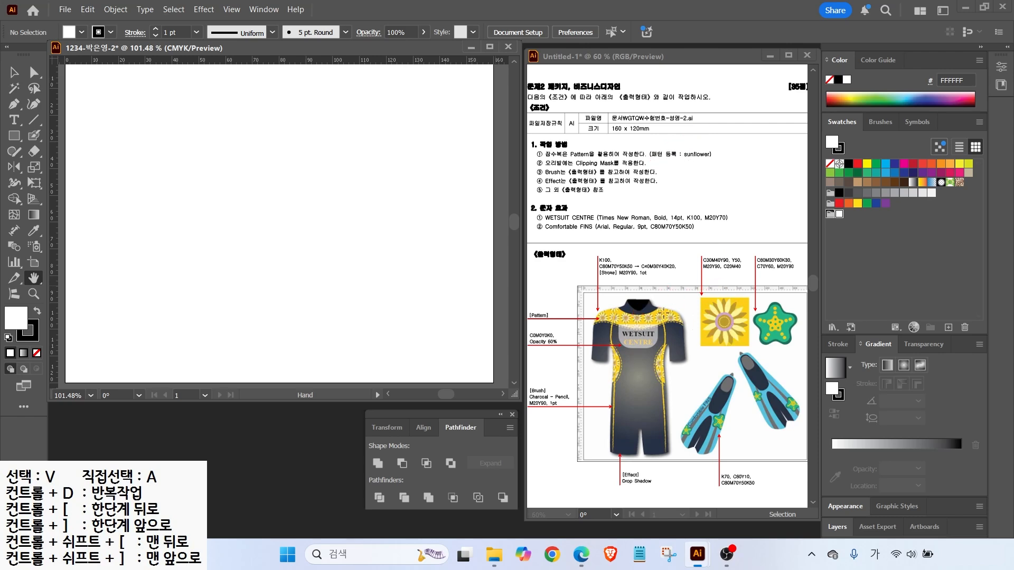
# Add a gold swatch with C30 M40 Y90
pyautogui.click(948, 327)
pyautogui.click(474, 235)
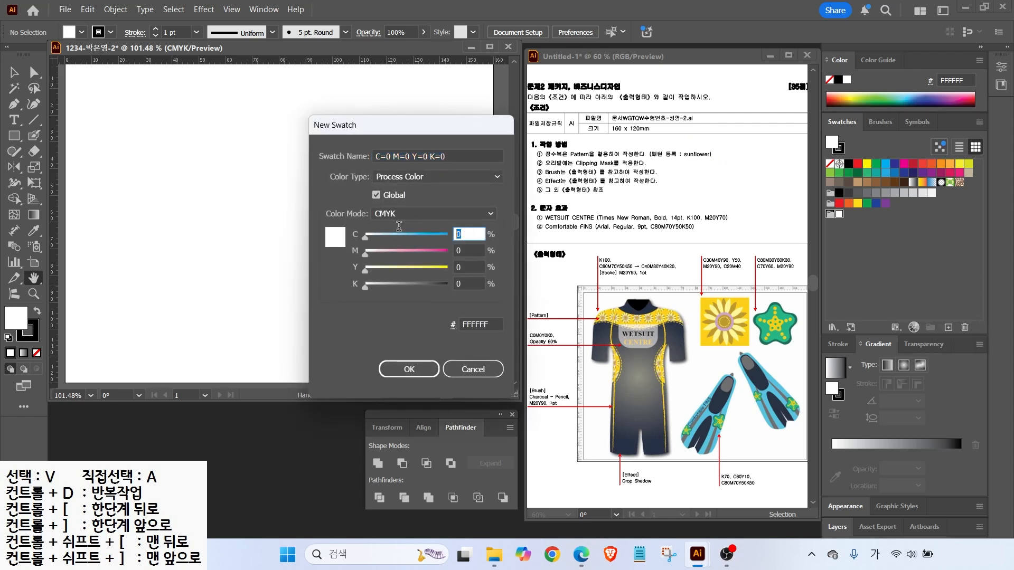
pyautogui.write('30')
pyautogui.press('Tab')
pyautogui.write('40')
pyautogui.press('Tab')
pyautogui.write('90')
pyautogui.press('Tab')
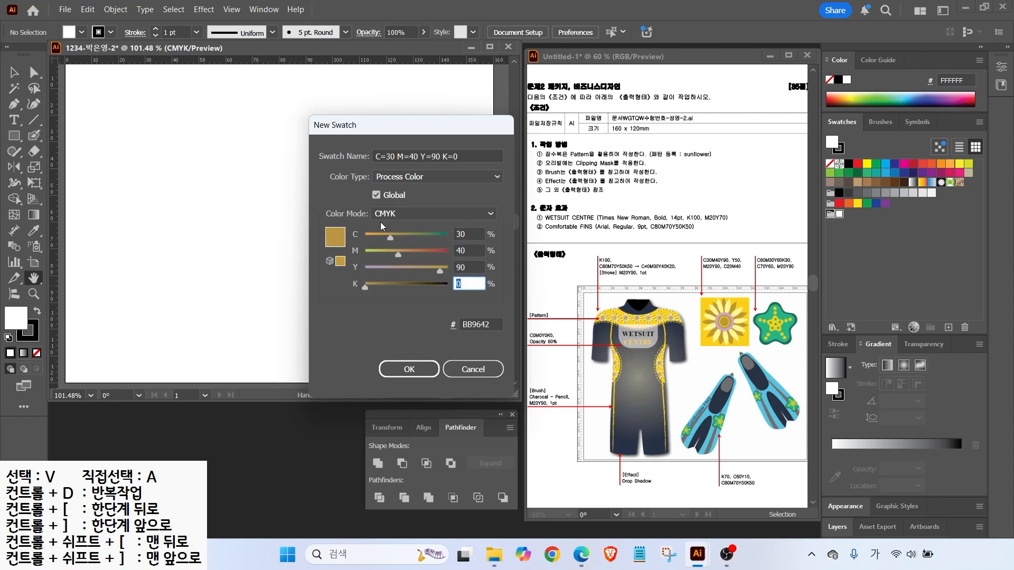
pyautogui.press('Return')
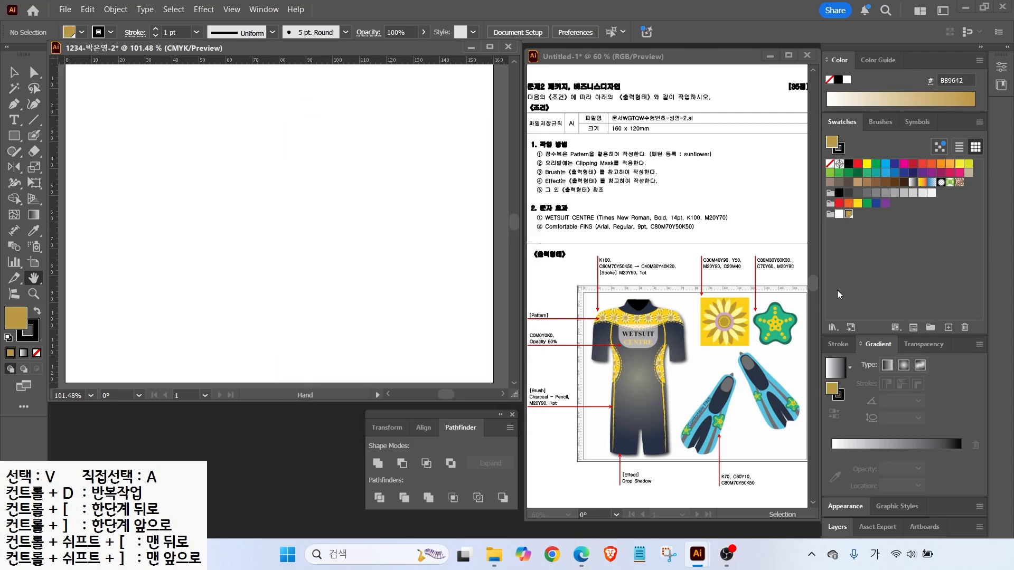
# Add a pale yellow swatch with C0 M0 Y50
pyautogui.click(948, 327)
pyautogui.moveTo(473, 233); pyautogui.dragTo(336, 268)
pyautogui.write('0')
pyautogui.press('Tab')
pyautogui.write('0')
pyautogui.press('Tab')
pyautogui.write('50')
pyautogui.press('Return')
# Add the FFCC32 yellow swatch
pyautogui.click(948, 328)
pyautogui.moveTo(473, 250); pyautogui.dragTo(411, 256)
pyautogui.write('0')
pyautogui.press('Tab')
pyautogui.write('90')
# Add a lilac swatch with cyan 20 and magenta 40
pyautogui.press('Tab')
pyautogui.press('Return')
pyautogui.click(949, 328)
pyautogui.moveTo(471, 234); pyautogui.dragTo(322, 221)
pyautogui.write('20')
pyautogui.press('Tab')
pyautogui.write('0')
pyautogui.press('Tab')
pyautogui.write('40')
pyautogui.press('BackSpace')
pyautogui.press('BackSpace')
pyautogui.click(451, 248)
pyautogui.write('40')
pyautogui.press('Return')
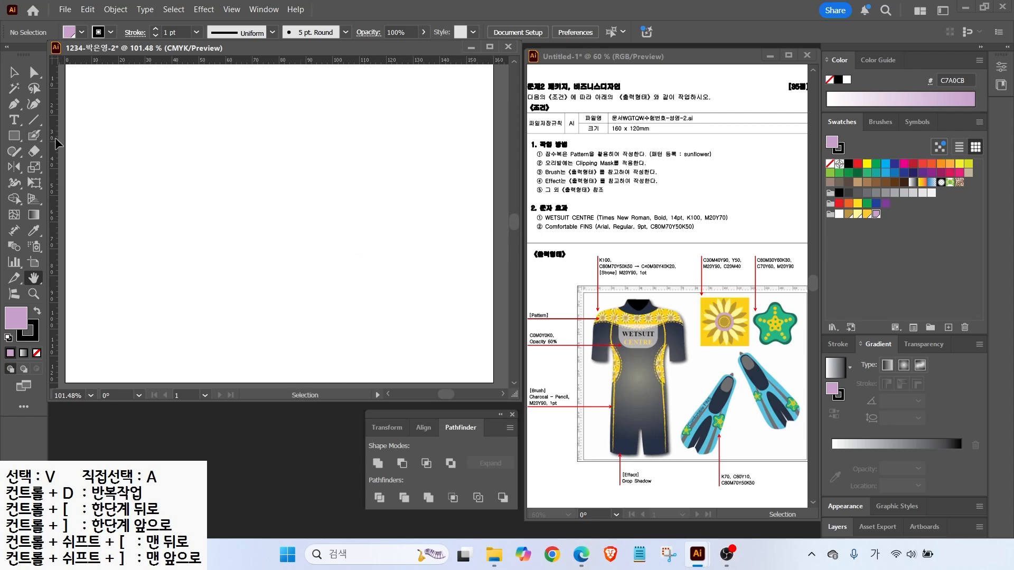
# Drag two vertical guides and one horizontal guide across the artboard
pyautogui.moveTo(55, 133); pyautogui.dragTo(279, 146)
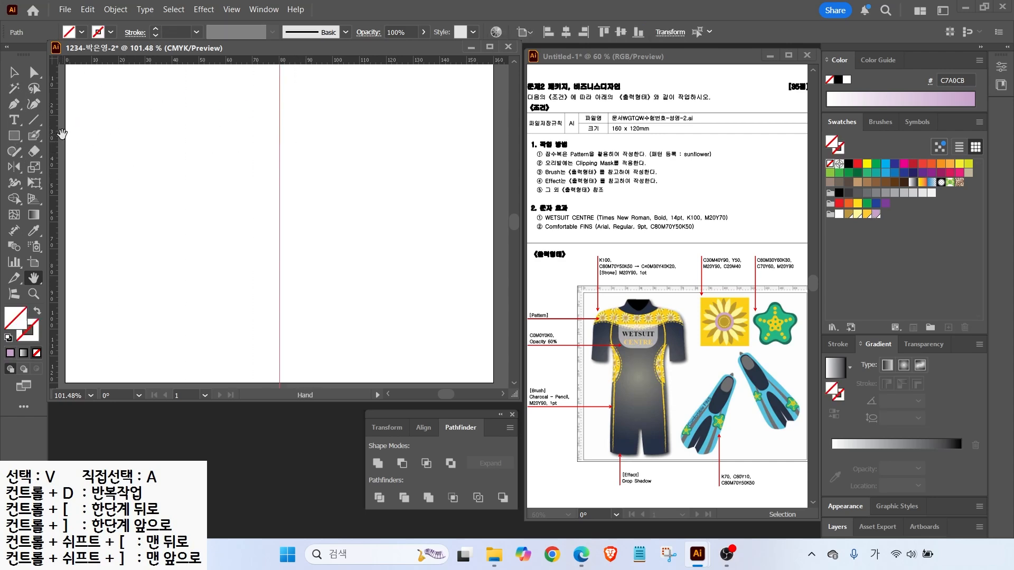
pyautogui.moveTo(55, 138); pyautogui.dragTo(384, 186)
pyautogui.moveTo(319, 61); pyautogui.dragTo(301, 174)
pyautogui.hotkey('ctrl', '+')
pyautogui.hotkey('ctrl', '+')
pyautogui.hotkey('ctrl', '+')
# Draw a large rectangle between the guides filled with FFCC32 yellow
pyautogui.press('m')
pyautogui.moveTo(149, 78)
pyautogui.mouseDown()
pyautogui.moveTo(380, 335)
pyautogui.moveTo(435, 365)
pyautogui.mouseUp()
pyautogui.click(861, 216)
pyautogui.press('v')
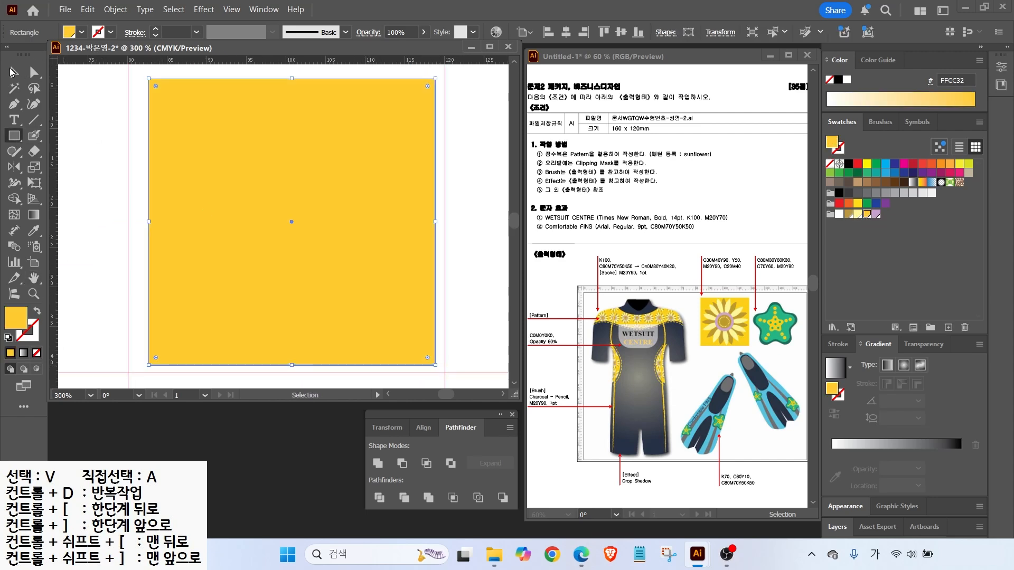
pyautogui.moveTo(239, 227); pyautogui.dragTo(224, 246)
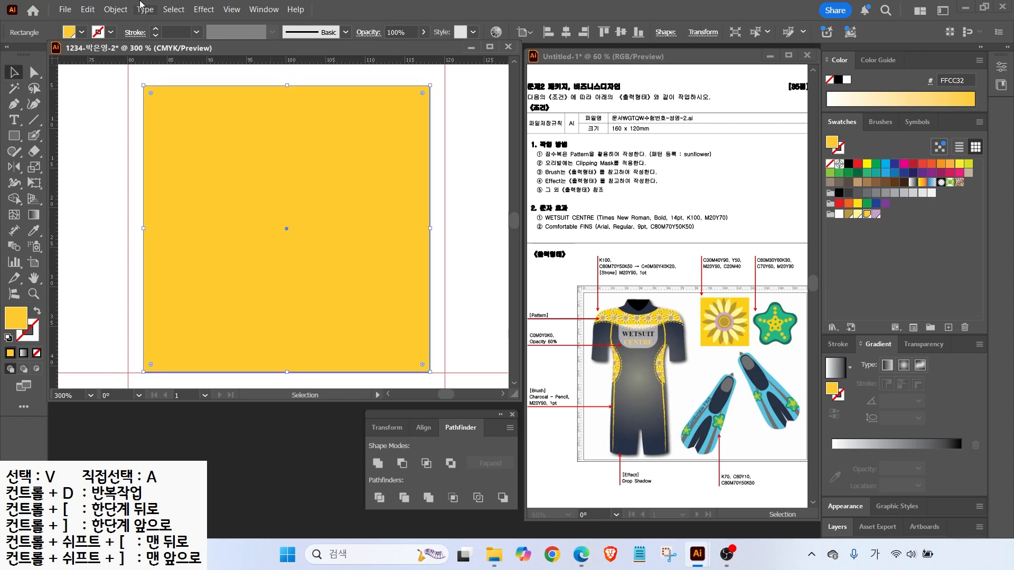
# Lock the yellow rectangle in place with Object > Lock > Selection
pyautogui.click(113, 9)
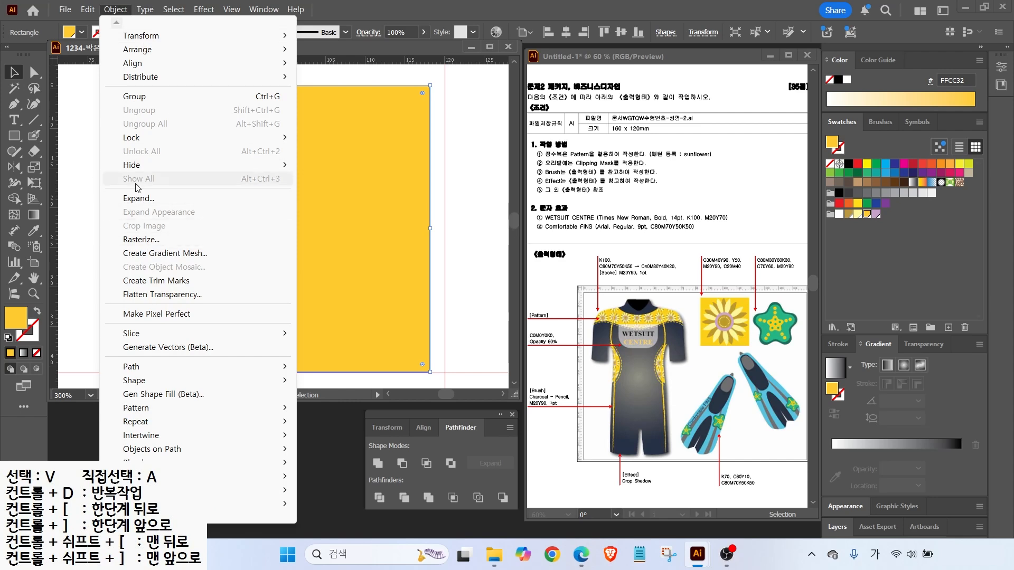
pyautogui.moveTo(194, 142)
pyautogui.click(336, 137)
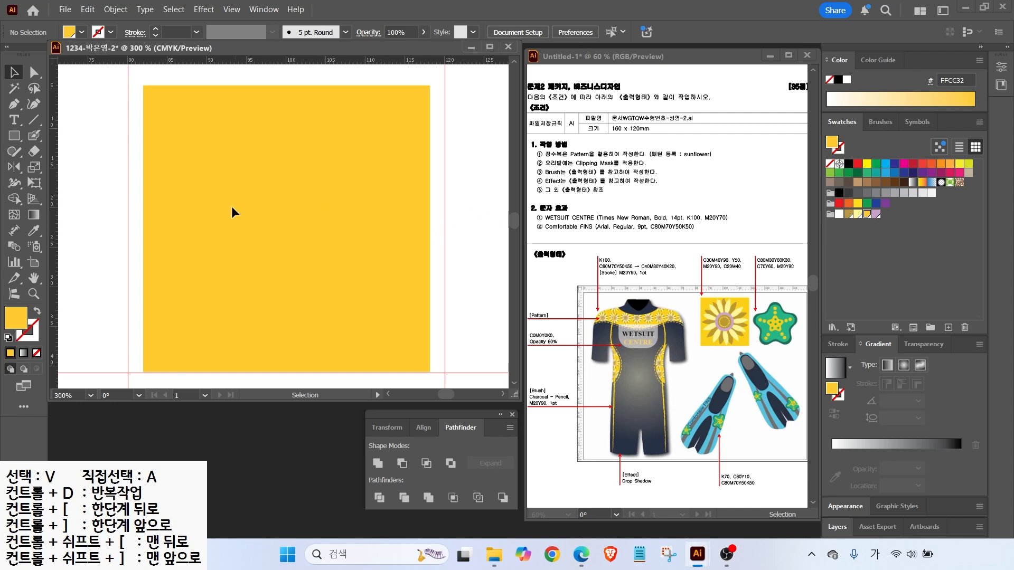
pyautogui.click(13, 135)
# Add centre guides and draw a lilac C7A0CB circle at their crossing
pyautogui.moveTo(270, 62); pyautogui.dragTo(269, 217)
pyautogui.moveTo(59, 182); pyautogui.dragTo(287, 205)
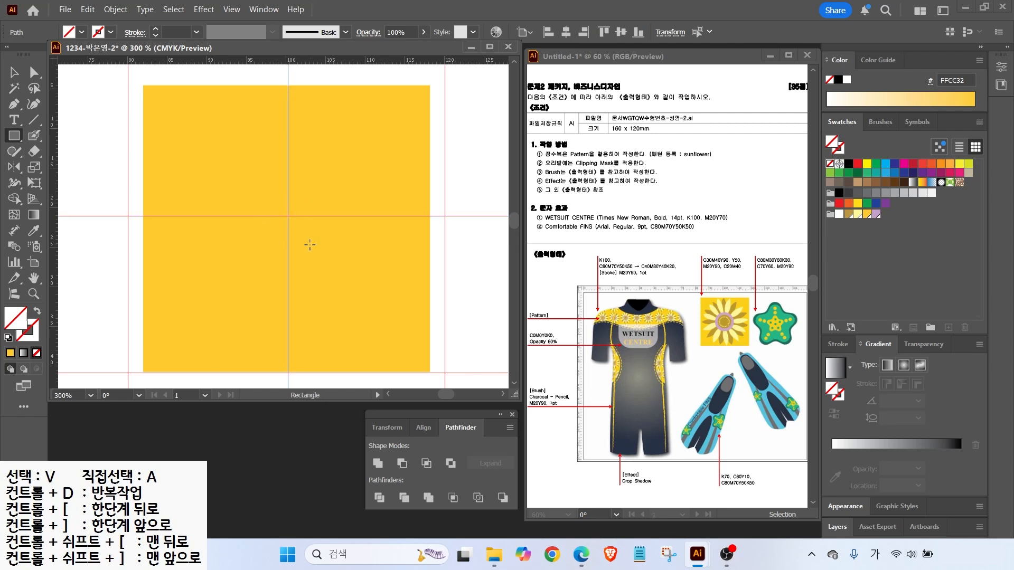
pyautogui.moveTo(14, 136); pyautogui.dragTo(79, 166)
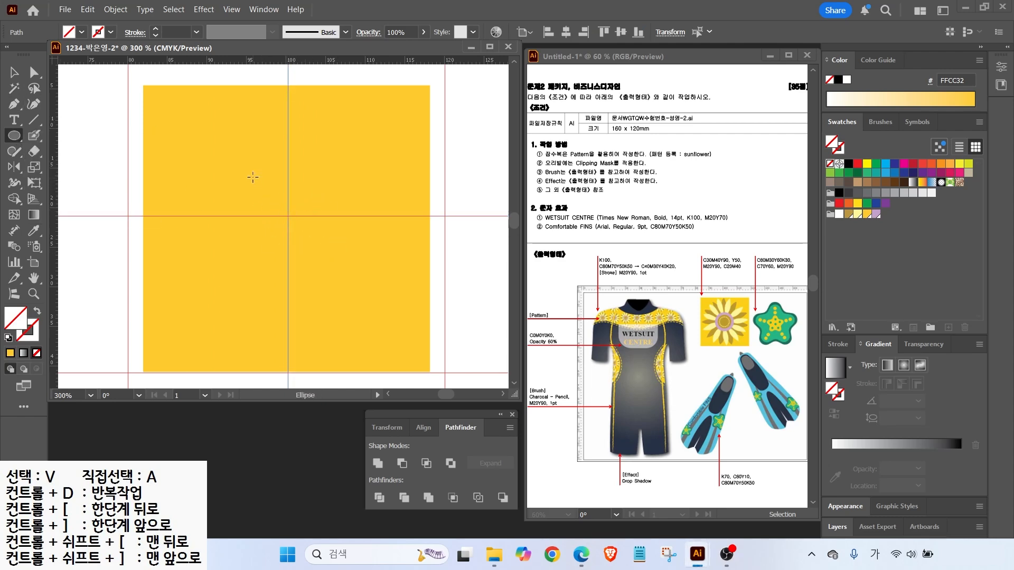
pyautogui.moveTo(287, 214)
pyautogui.mouseDown()
pyautogui.moveTo(334, 240)
pyautogui.moveTo(328, 254)
pyautogui.mouseUp()
pyautogui.click(876, 214)
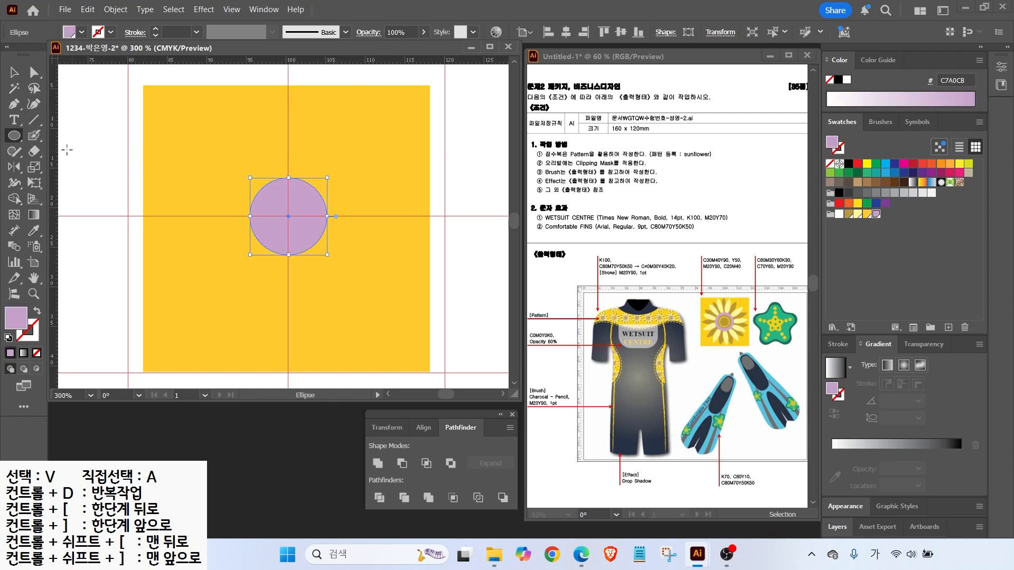
# Draw a tall pale-yellow FFF799 ellipse above the circle
pyautogui.moveTo(268, 122); pyautogui.dragTo(288, 184)
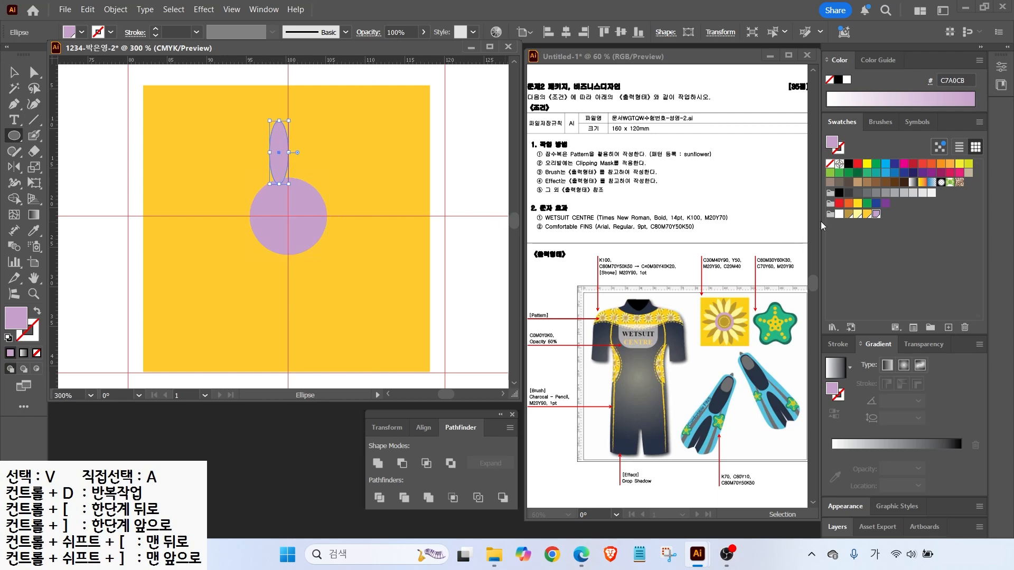
pyautogui.click(858, 214)
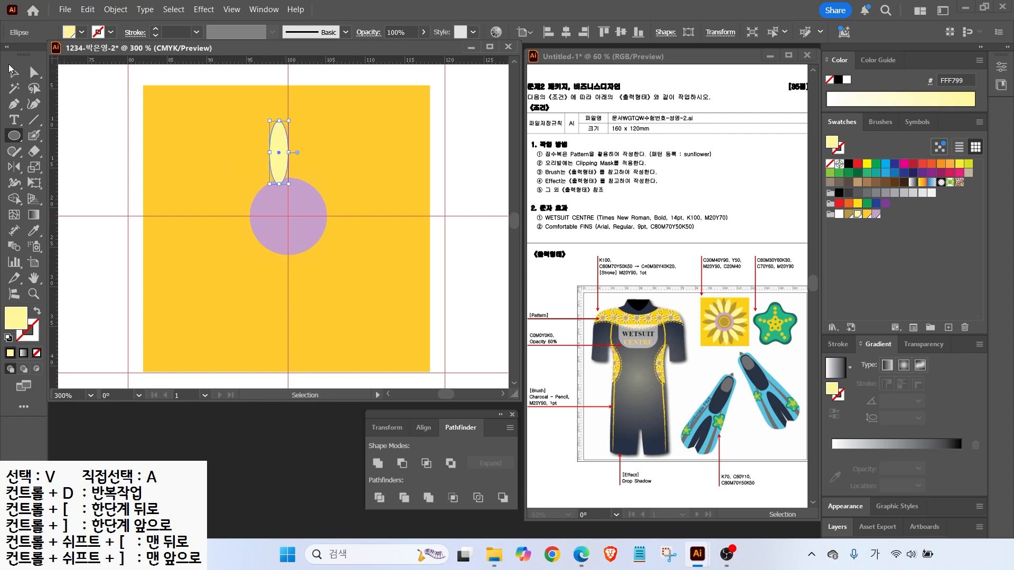
pyautogui.click(14, 104)
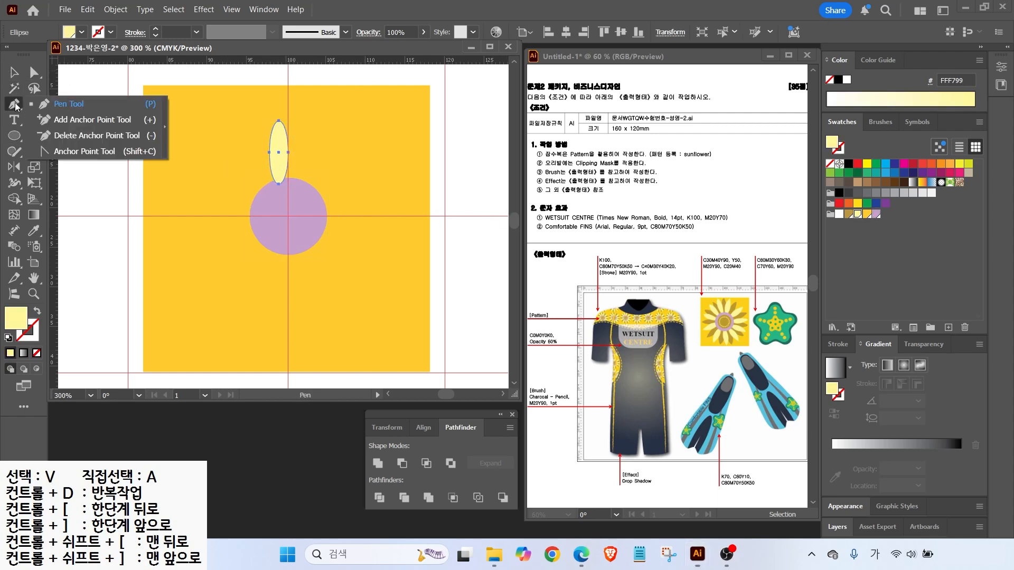
# Convert both ends of the pale yellow ellipse into sharp petal tips
pyautogui.click(80, 152)
pyautogui.click(278, 121)
pyautogui.click(279, 184)
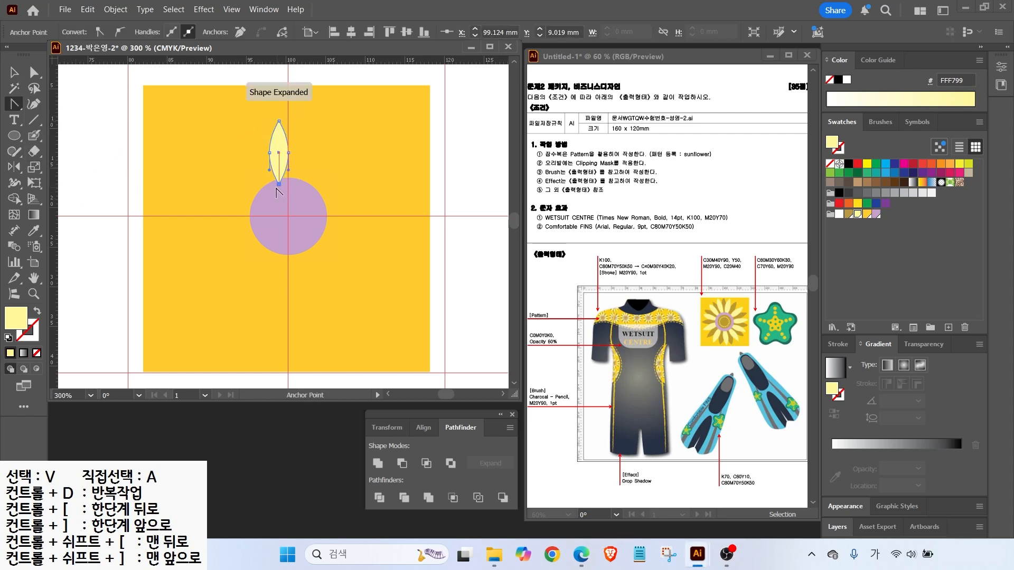
# Enlarge the petal, turn it upright and move it onto the top edge of the purple circle
pyautogui.press('v')
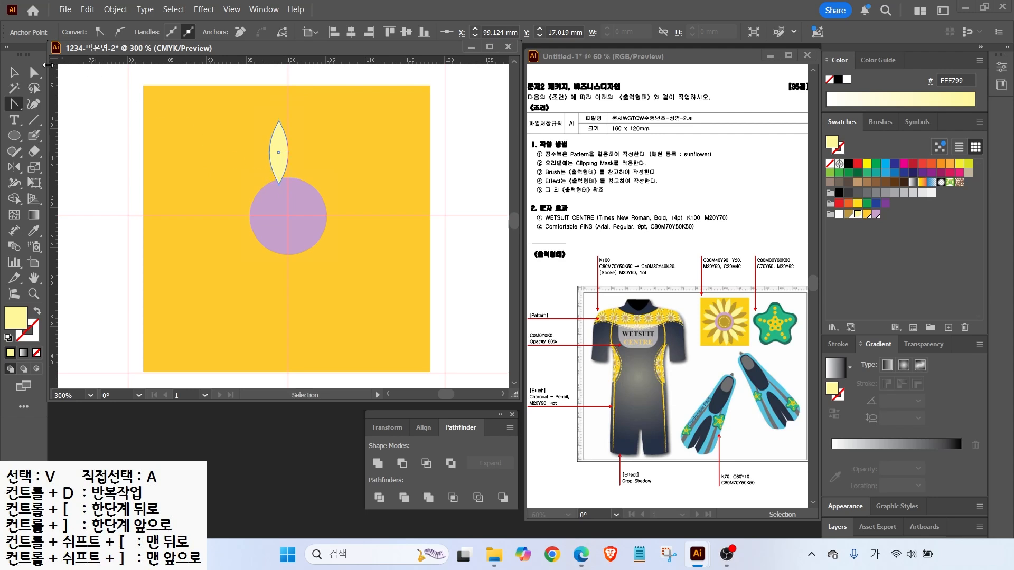
pyautogui.click(14, 73)
pyautogui.moveTo(292, 117); pyautogui.dragTo(285, 114)
pyautogui.moveTo(277, 160); pyautogui.dragTo(271, 164)
pyautogui.moveTo(259, 126); pyautogui.dragTo(231, 102)
pyautogui.moveTo(291, 188); pyautogui.dragTo(295, 183)
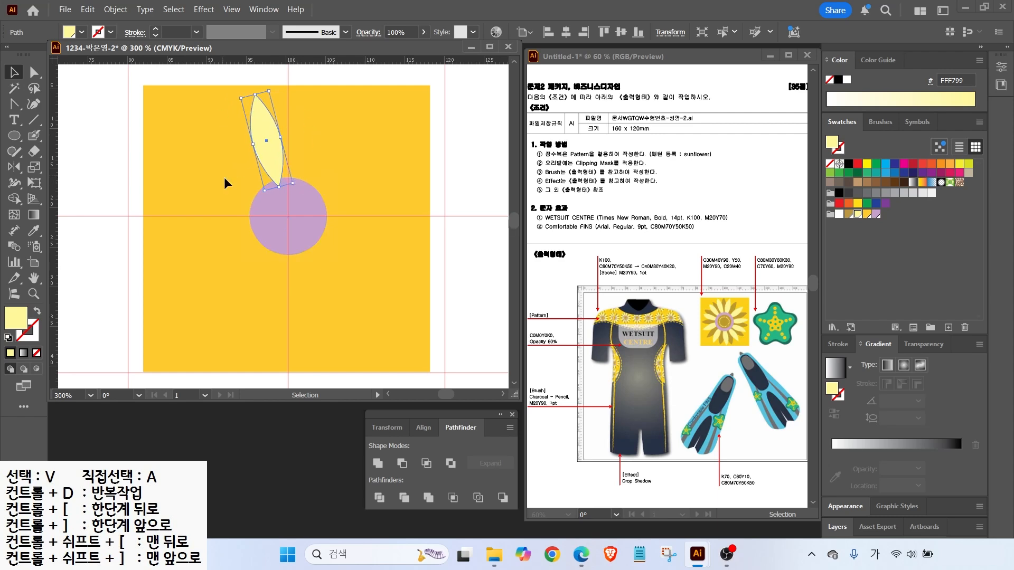
pyautogui.click(15, 168)
pyautogui.click(74, 167)
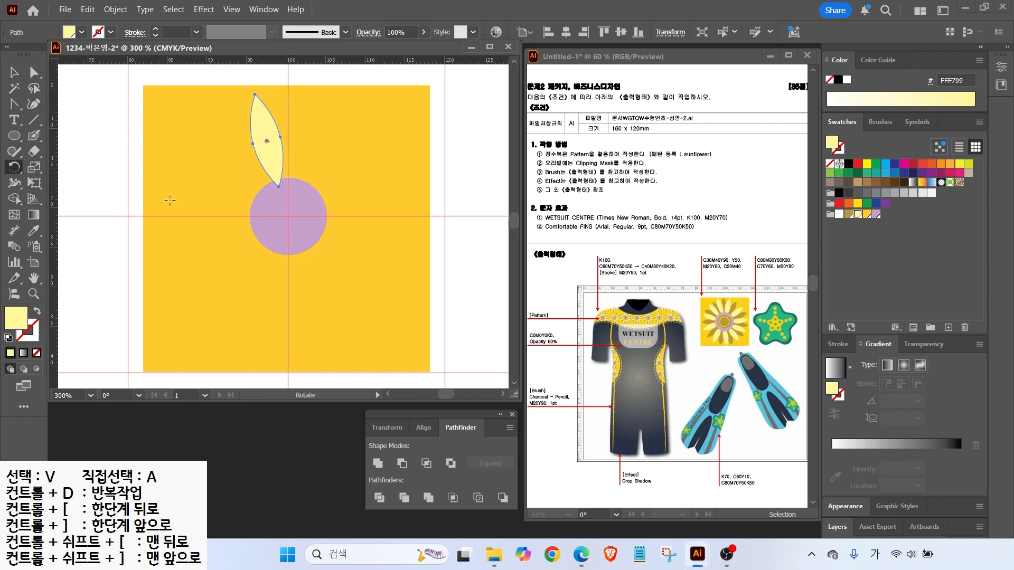
# Set the circle centre as the rotation origin with a 30° angle, previewing the result
pyautogui.moveTo(280, 215)
pyautogui.mouseDown()
pyautogui.moveTo(303, 214)
pyautogui.moveTo(287, 226)
pyautogui.mouseUp()
pyautogui.keyDown('alt'); pyautogui.click(288, 216); pyautogui.keyUp('alt')
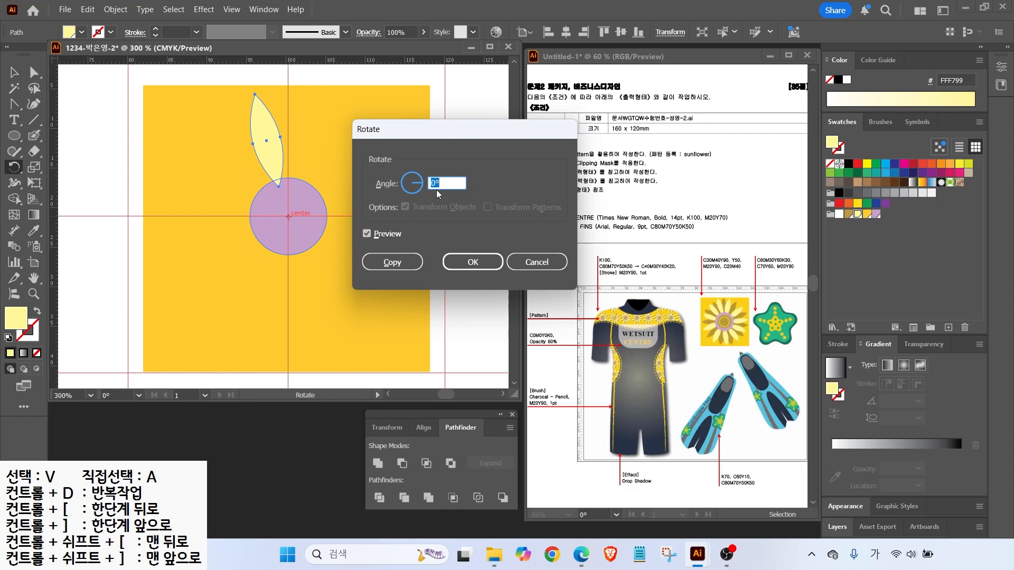
pyautogui.write('36')
pyautogui.click(367, 234)
pyautogui.click(367, 234)
pyautogui.click(367, 234)
pyautogui.click(367, 234)
pyautogui.click(367, 233)
pyautogui.click(367, 234)
pyautogui.click(367, 234)
pyautogui.click(367, 234)
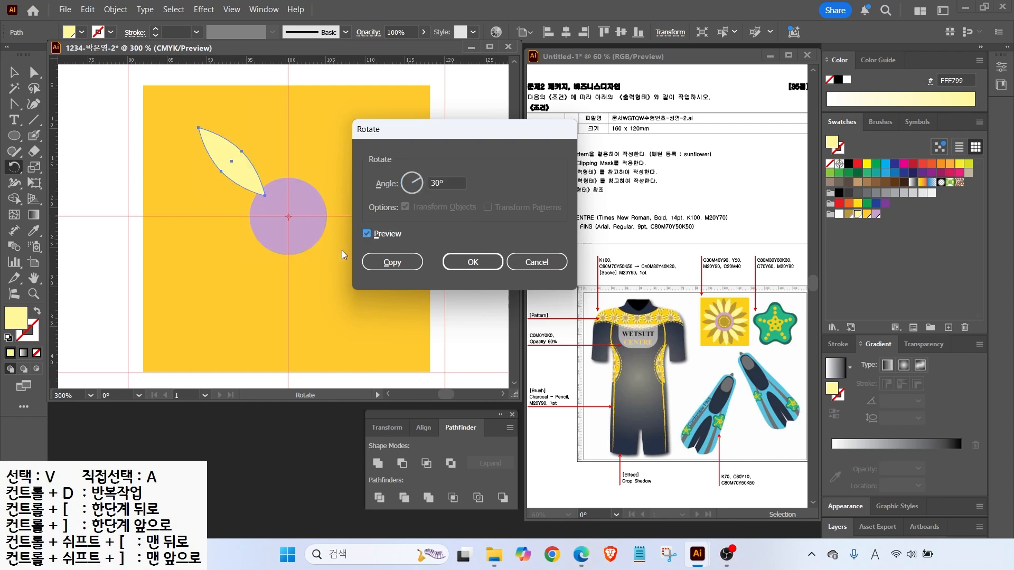
# Copy the petal at 30° and repeat the copy around the circle
pyautogui.click(390, 262)
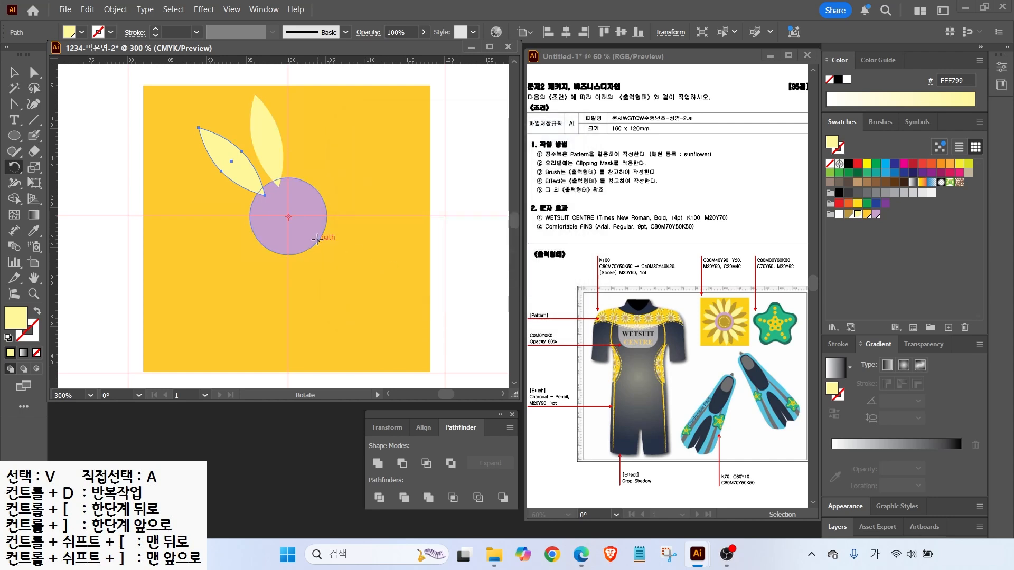
pyautogui.hotkey('ctrl', 'd')
pyautogui.hotkey('ctrl', 'd')
pyautogui.hotkey('ctrl', 'd')
pyautogui.hotkey('ctrl', 'd')
pyautogui.hotkey('ctrl', 'd')
pyautogui.hotkey('ctrl', 'd')
pyautogui.hotkey('ctrl', 'd')
pyautogui.press('v')
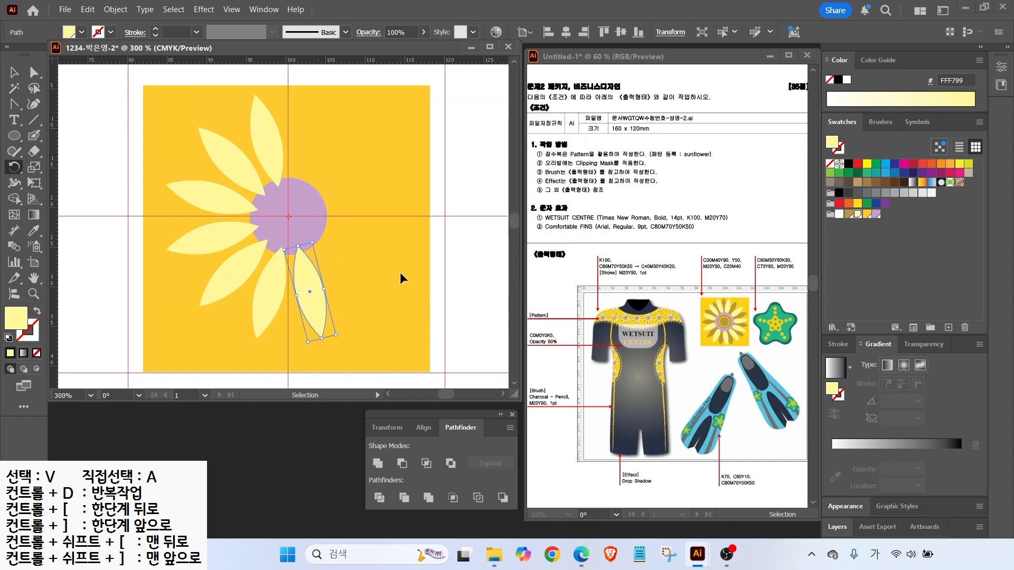
pyautogui.hotkey('ctrl', 'd')
pyautogui.hotkey('ctrl', 'd')
pyautogui.hotkey('ctrl', 'd')
pyautogui.press('r')
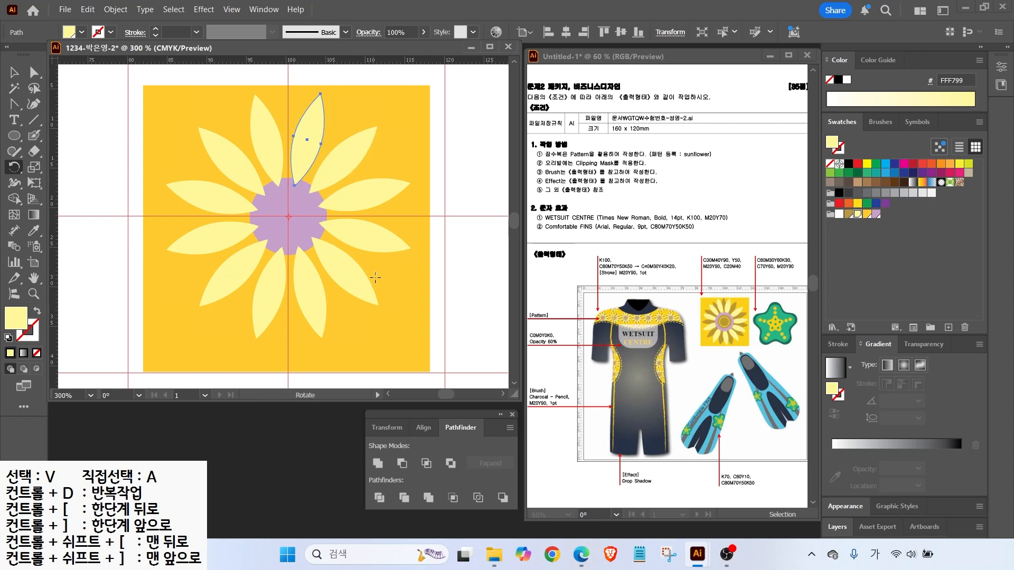
# Select and delete the extra petal at the top
pyautogui.press('v')
pyautogui.click(451, 109)
pyautogui.click(307, 129)
pyautogui.press('Delete')
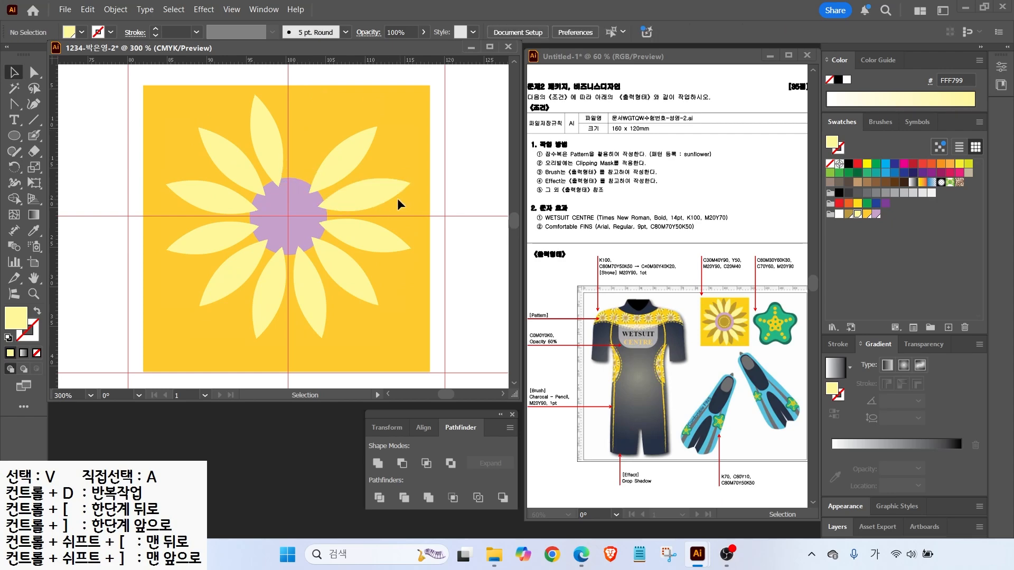
# Restore the deleted petal and rotate it with the right petal 8° around the centre
pyautogui.hotkey('ctrl', 'z')
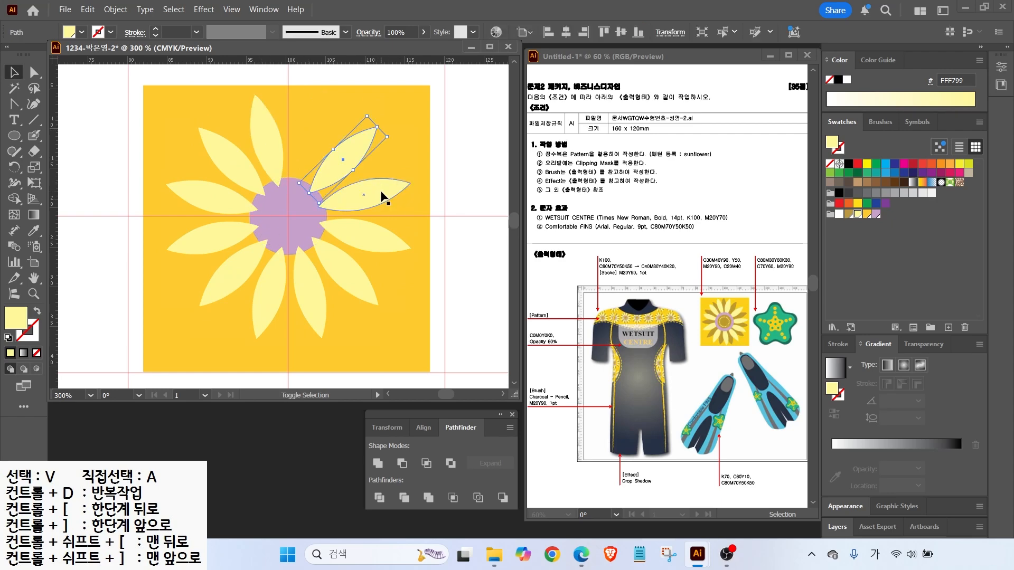
pyautogui.keyDown('shift'); pyautogui.click(381, 193); pyautogui.keyUp('shift')
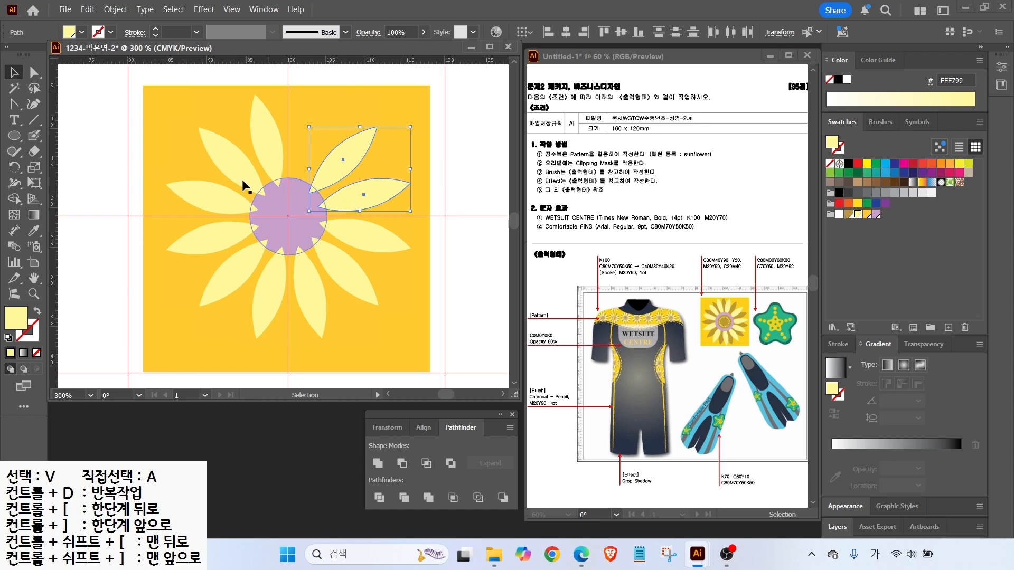
pyautogui.click(14, 168)
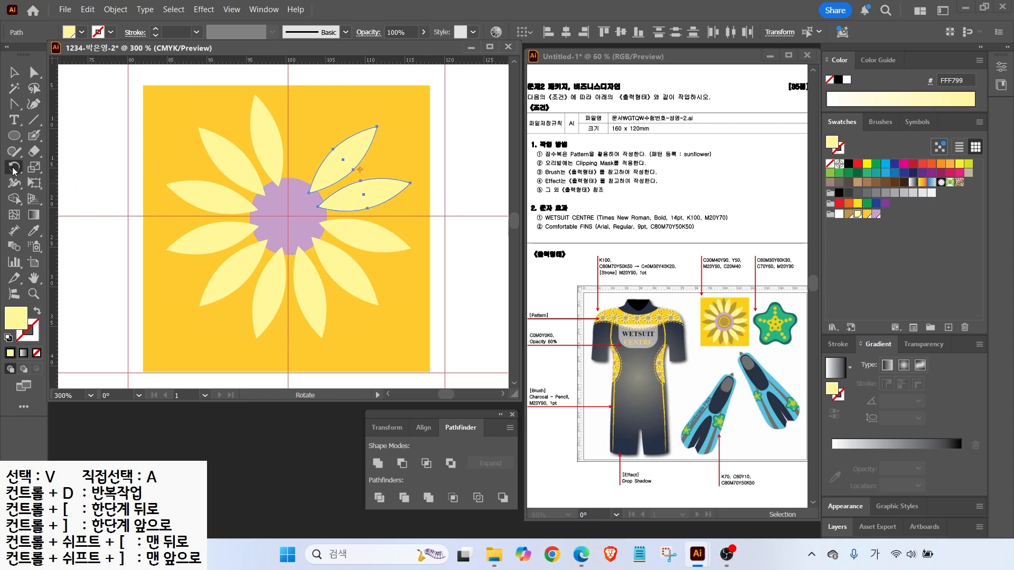
pyautogui.keyDown('alt'); pyautogui.click(287, 217); pyautogui.keyUp('alt')
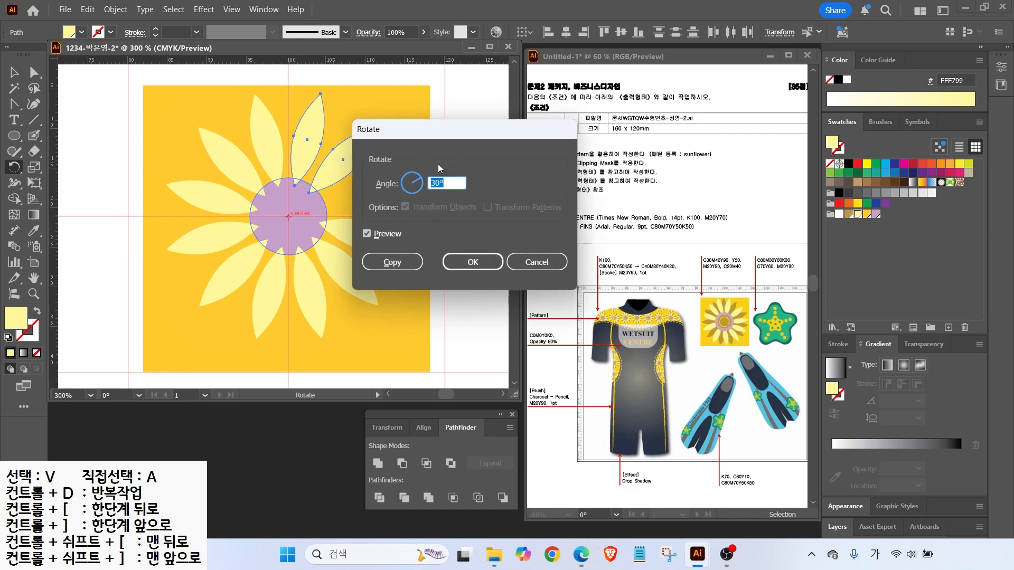
pyautogui.moveTo(452, 138); pyautogui.dragTo(552, 146)
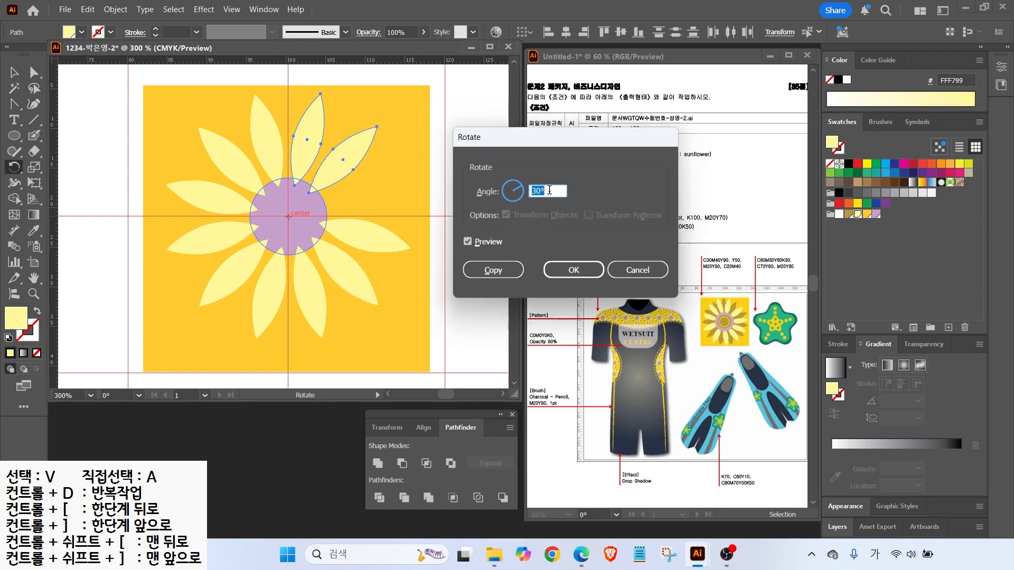
pyautogui.moveTo(522, 186); pyautogui.dragTo(521, 189)
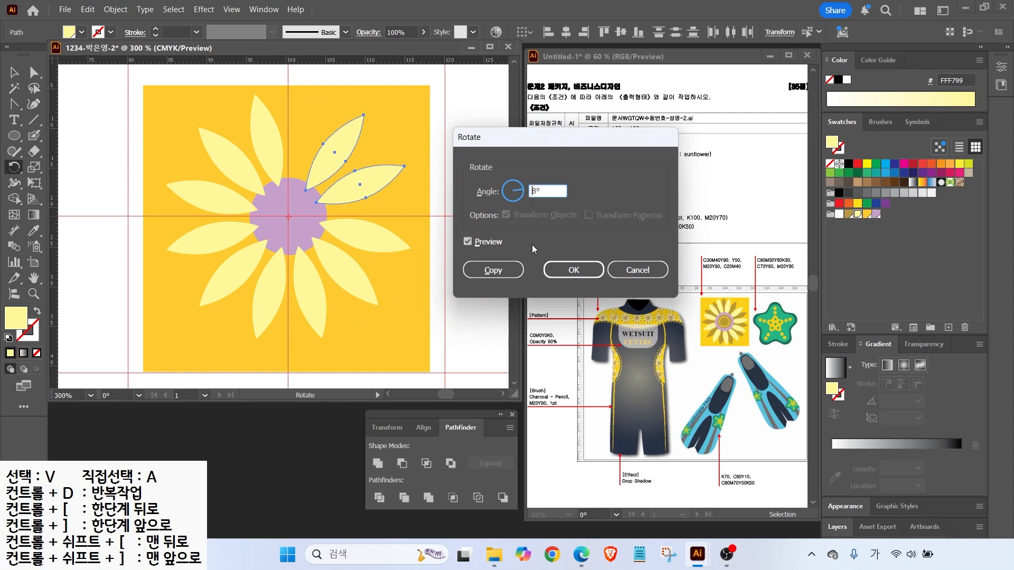
pyautogui.click(574, 270)
# Rotate three upper-left petals by -8° (352°) around the flower centre
pyautogui.click(12, 72)
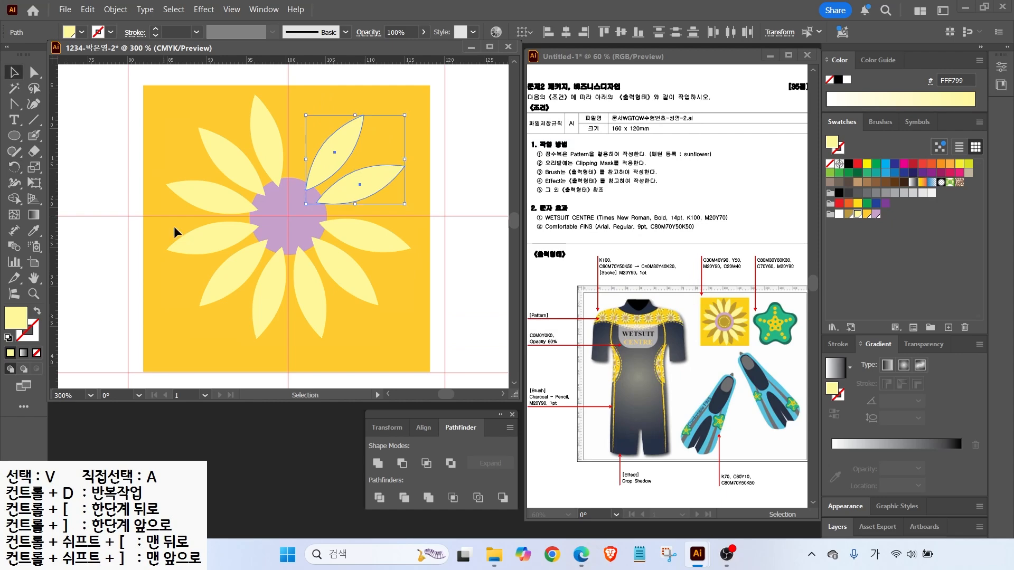
pyautogui.click(364, 245)
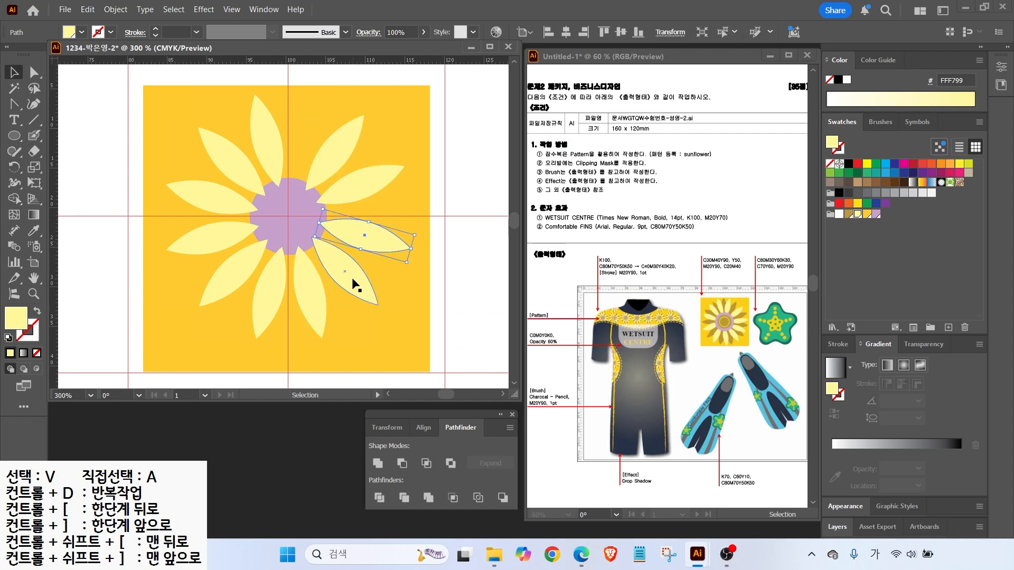
pyautogui.click(12, 73)
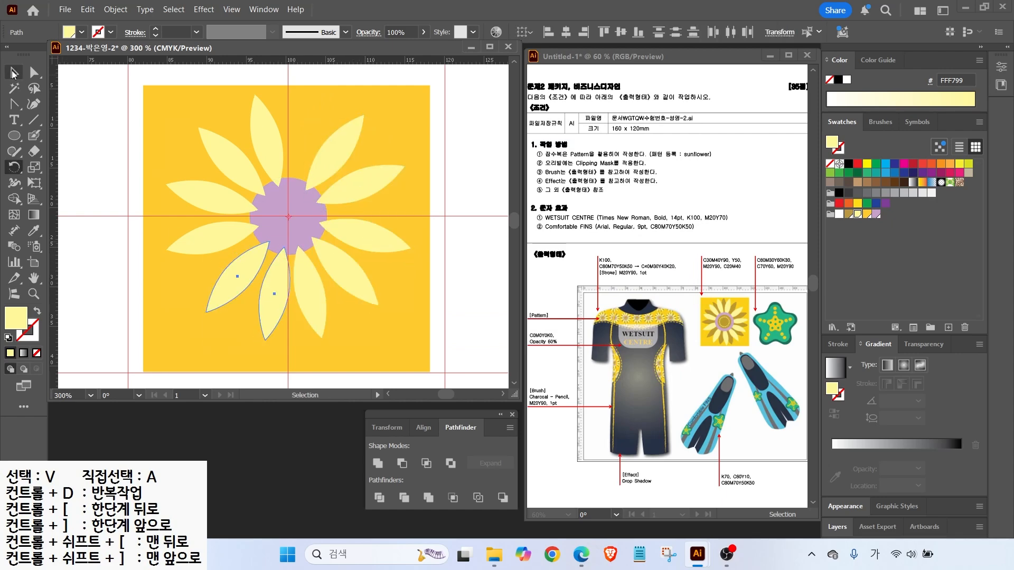
pyautogui.click(267, 140)
pyautogui.keyDown('shift'); pyautogui.click(231, 162); pyautogui.keyUp('shift')
pyautogui.keyDown('shift'); pyautogui.click(212, 197); pyautogui.keyUp('shift')
pyautogui.click(13, 166)
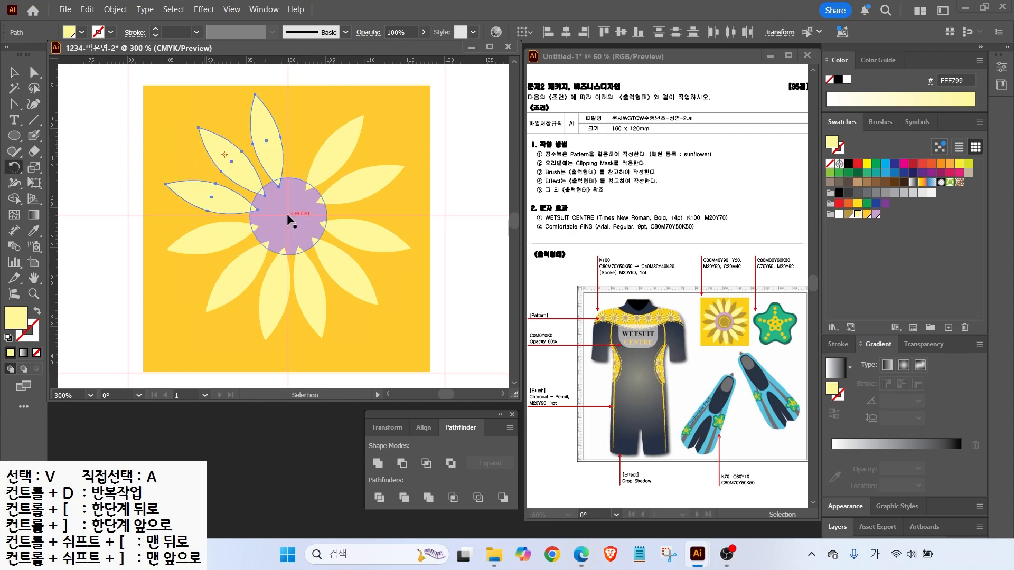
pyautogui.keyDown('alt'); pyautogui.click(289, 215); pyautogui.keyUp('alt')
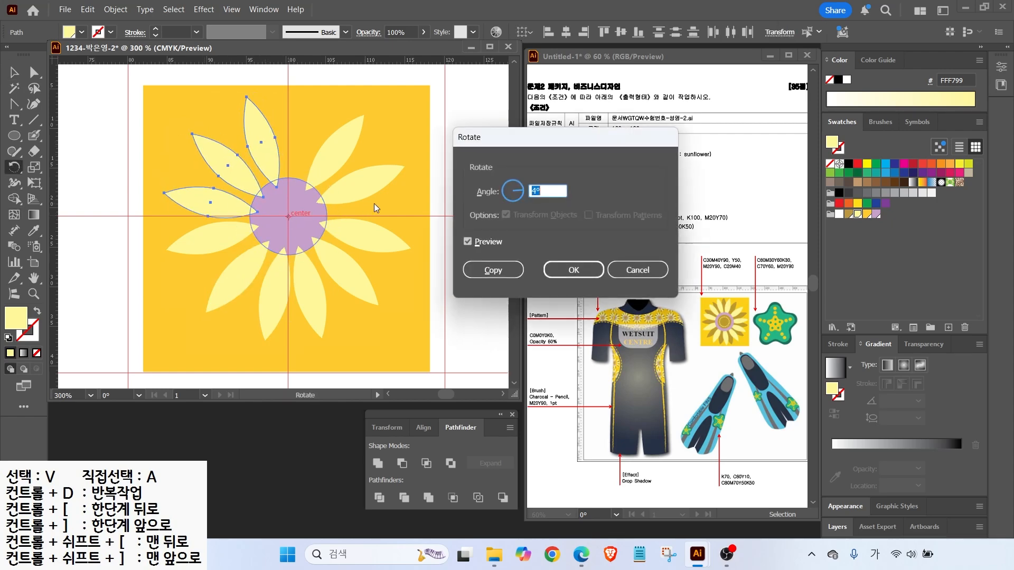
pyautogui.write('-8')
pyautogui.press('Tab')
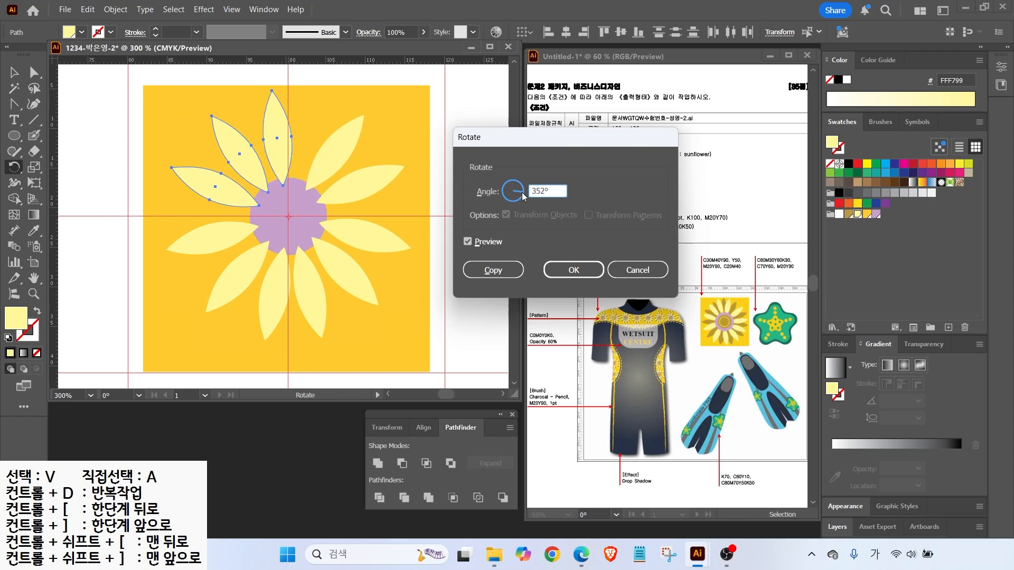
pyautogui.click(467, 242)
pyautogui.click(467, 242)
pyautogui.click(468, 243)
pyautogui.click(468, 242)
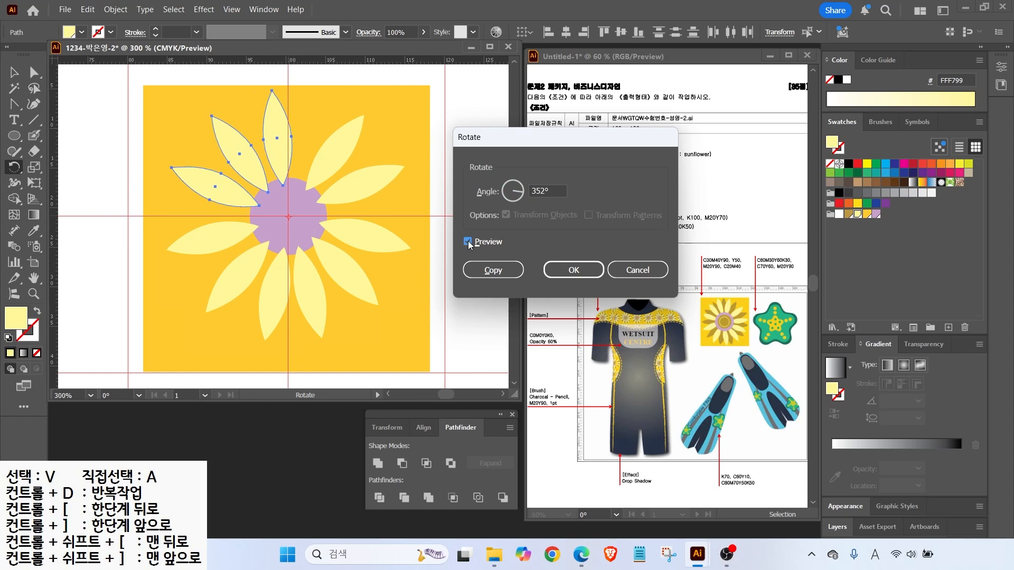
pyautogui.click(587, 274)
# Select all the petals and rotate the ring clockwise so one petal points straight up
pyautogui.press('v')
pyautogui.keyDown('shift'); pyautogui.click(211, 239); pyautogui.keyUp('shift')
pyautogui.keyDown('shift'); pyautogui.click(235, 278); pyautogui.keyUp('shift')
pyautogui.keyDown('shift'); pyautogui.click(267, 301); pyautogui.keyUp('shift')
pyautogui.keyDown('shift'); pyautogui.click(310, 297); pyautogui.keyUp('shift')
pyautogui.keyDown('shift'); pyautogui.click(349, 274); pyautogui.keyUp('shift')
pyautogui.keyDown('shift'); pyautogui.click(373, 241); pyautogui.keyUp('shift')
pyautogui.keyDown('shift'); pyautogui.click(368, 183); pyautogui.keyUp('shift')
pyautogui.moveTo(414, 90); pyautogui.dragTo(427, 131)
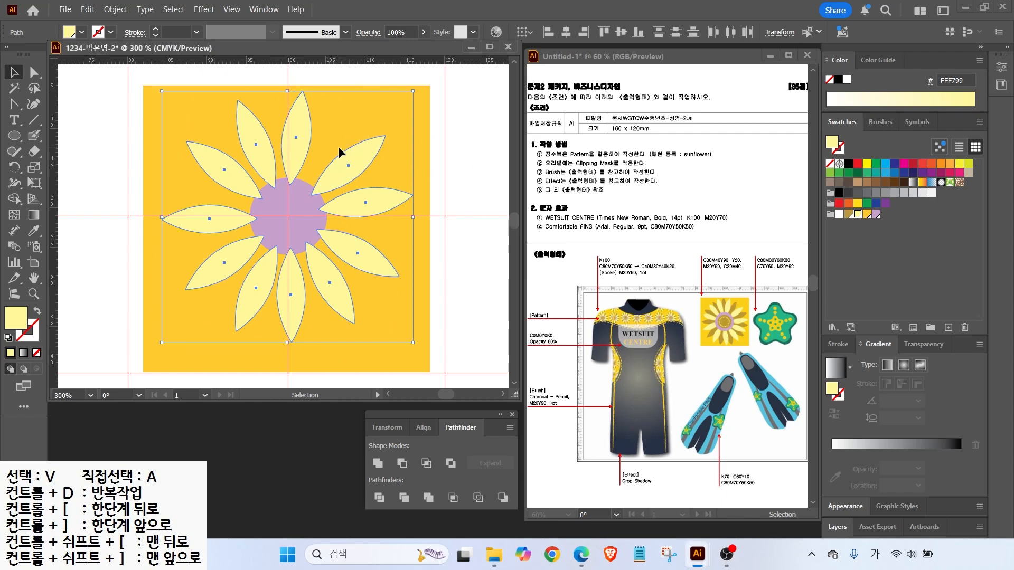
# Make a rotated copy of all the petals around the flower centre
pyautogui.click(13, 172)
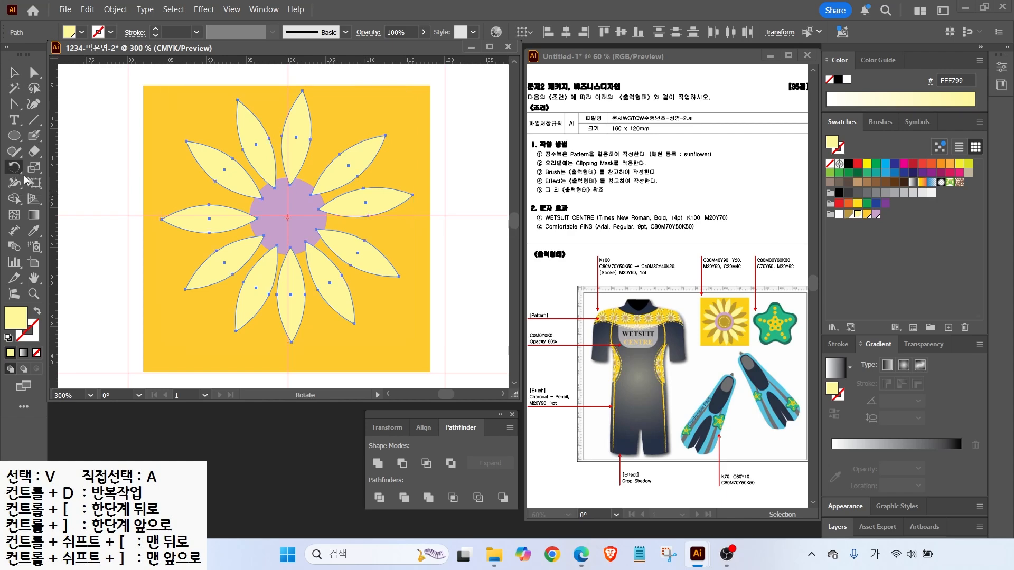
pyautogui.keyDown('alt'); pyautogui.click(288, 216); pyautogui.keyUp('alt')
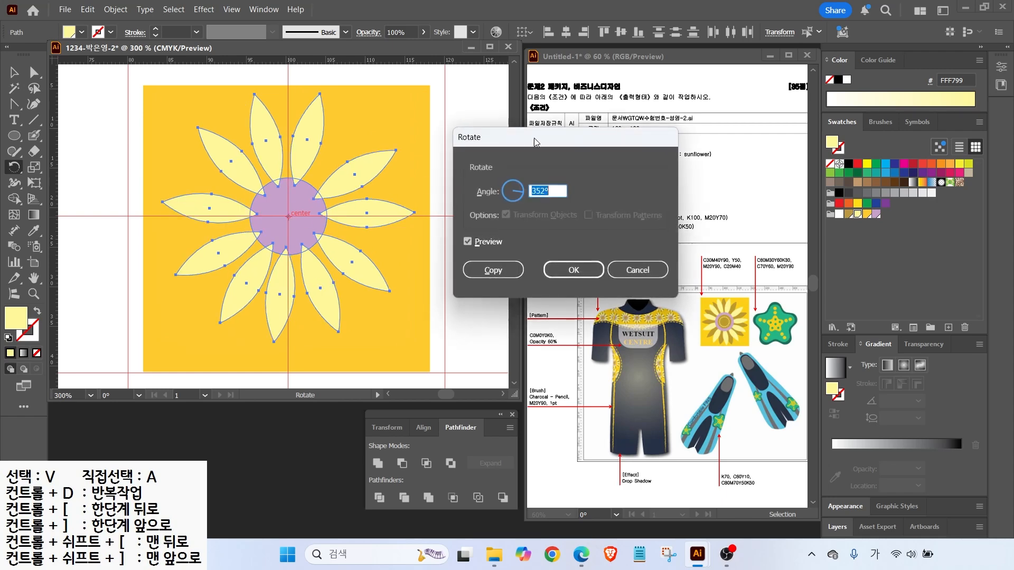
pyautogui.click(466, 242)
pyautogui.click(467, 242)
pyautogui.click(467, 242)
pyautogui.click(466, 243)
pyautogui.click(467, 242)
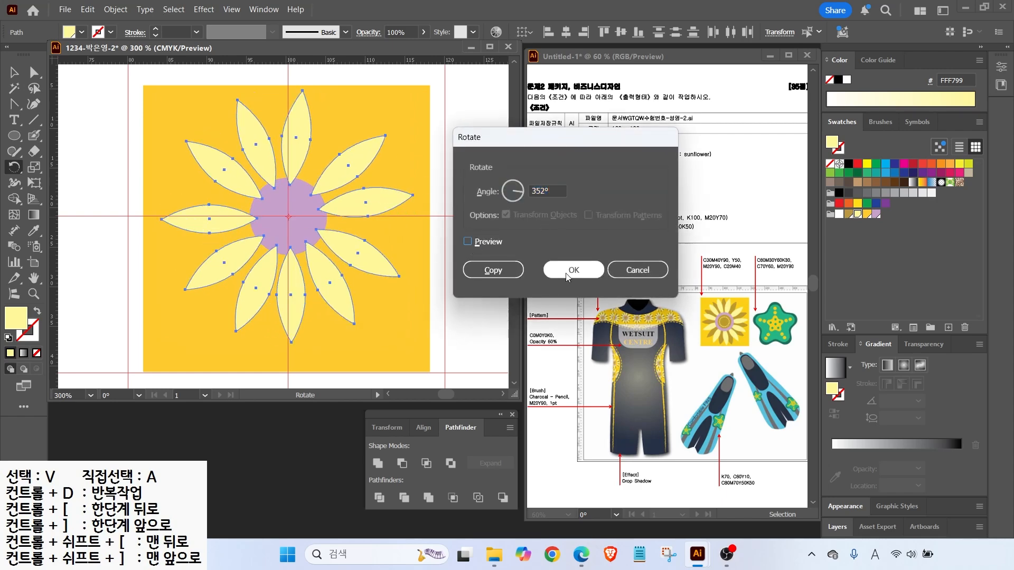
pyautogui.click(483, 276)
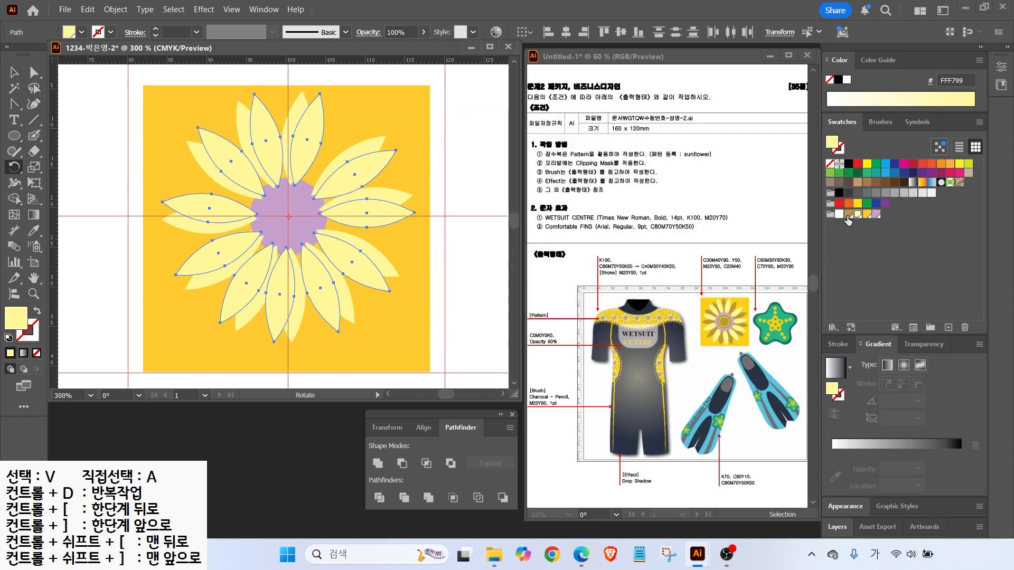
# Colour the copied petals brown and send them one layer backward
pyautogui.click(847, 215)
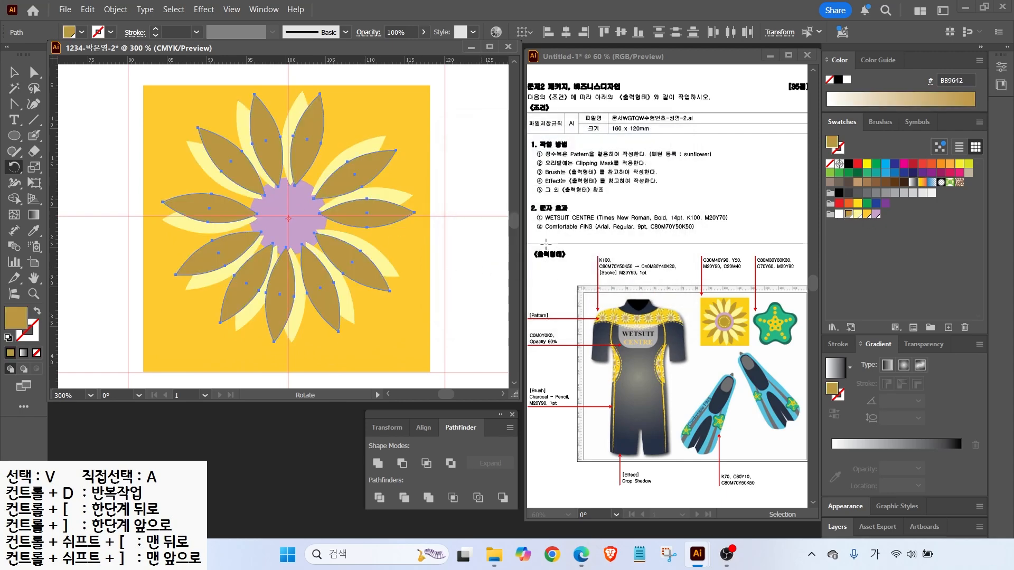
pyautogui.rightClick(304, 144)
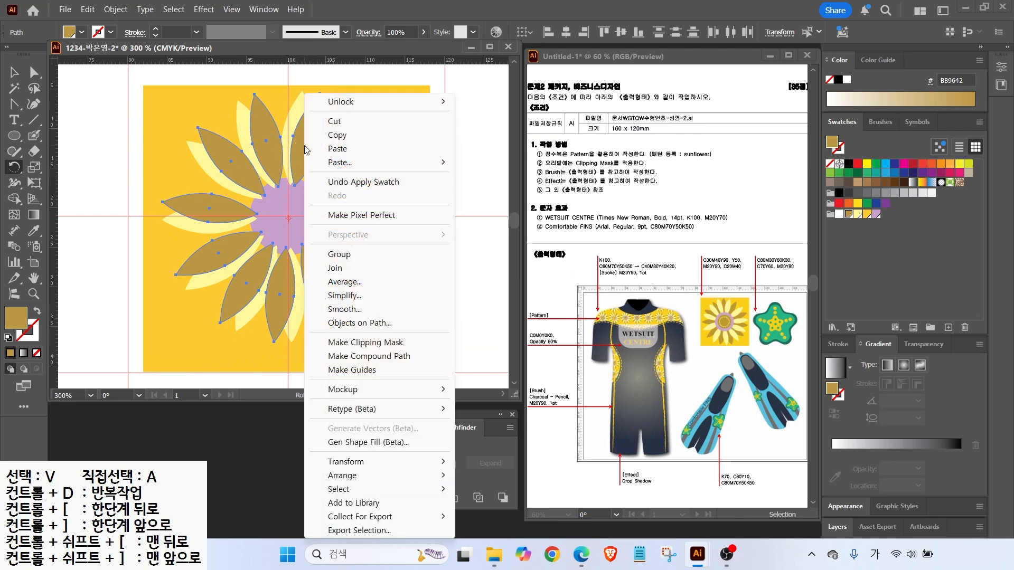
pyautogui.moveTo(355, 476)
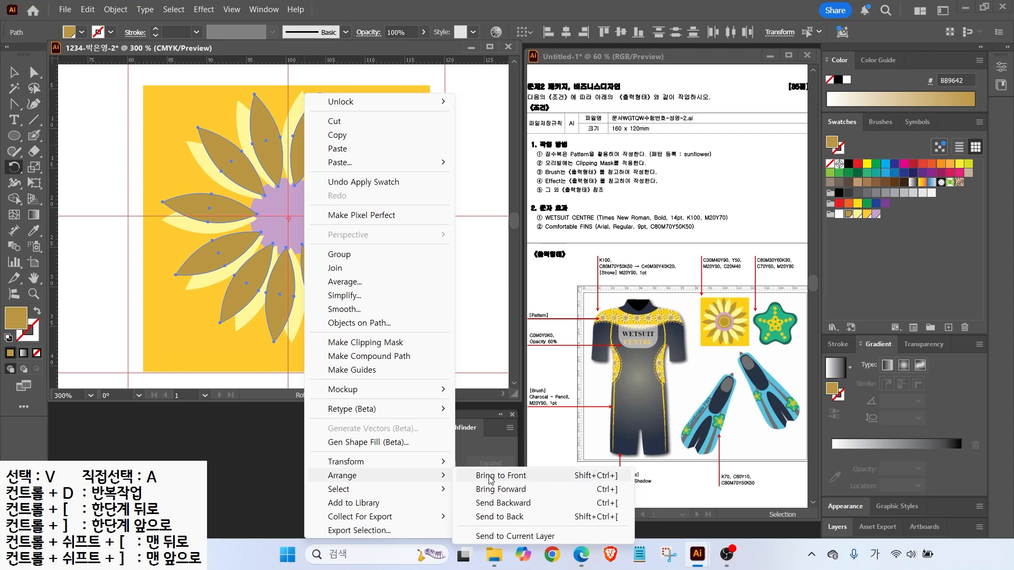
pyautogui.click(495, 515)
# Rotate the brown petals so they fill the gaps between the pale petals
pyautogui.press('v')
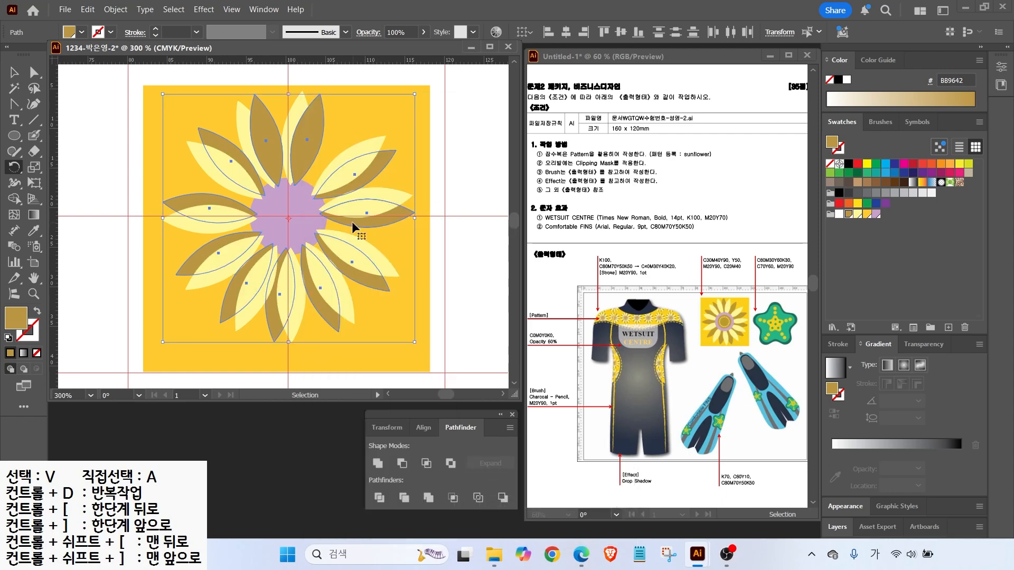
pyautogui.press('r')
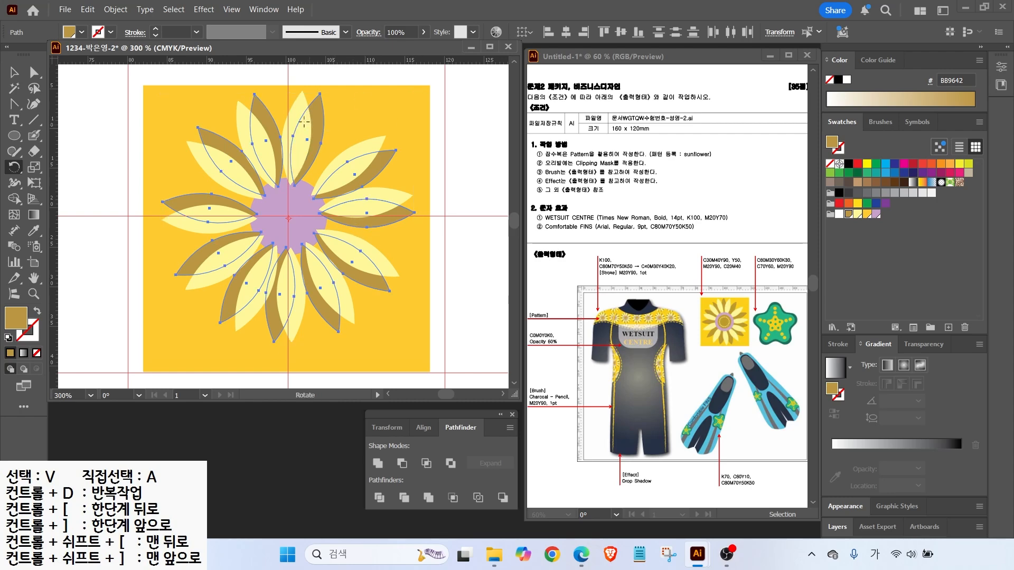
pyautogui.click(15, 72)
pyautogui.moveTo(425, 90); pyautogui.dragTo(387, 138)
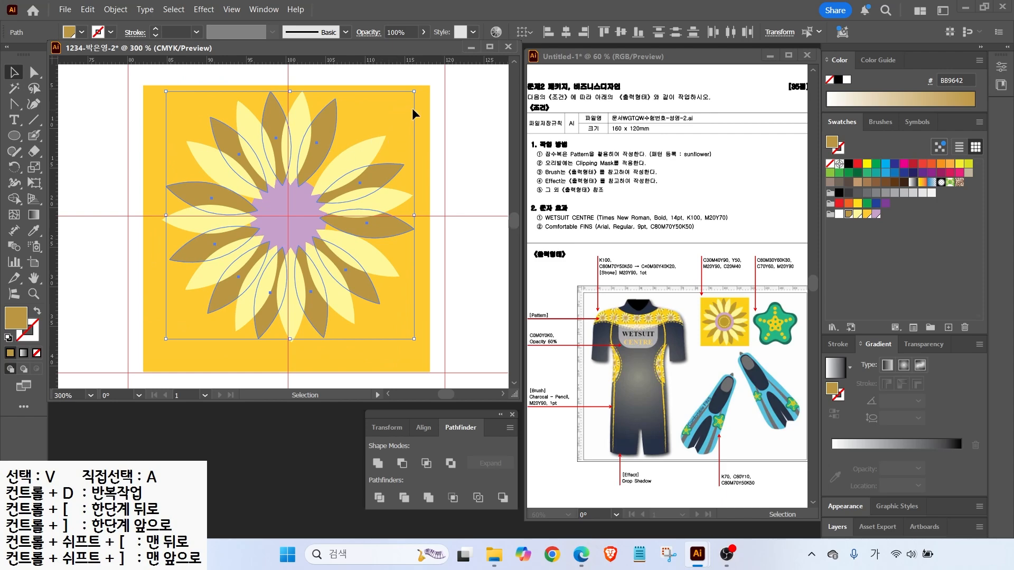
# Bring the purple centre circle in front of all the petals
pyautogui.click(283, 207)
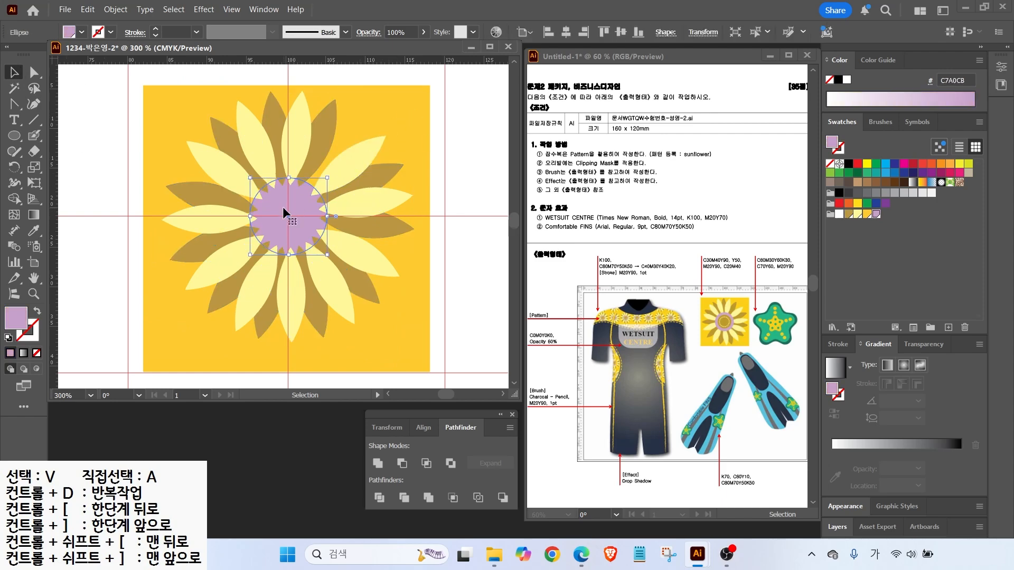
pyautogui.rightClick(283, 207)
pyautogui.moveTo(274, 471)
pyautogui.click(482, 455)
pyautogui.click(93, 293)
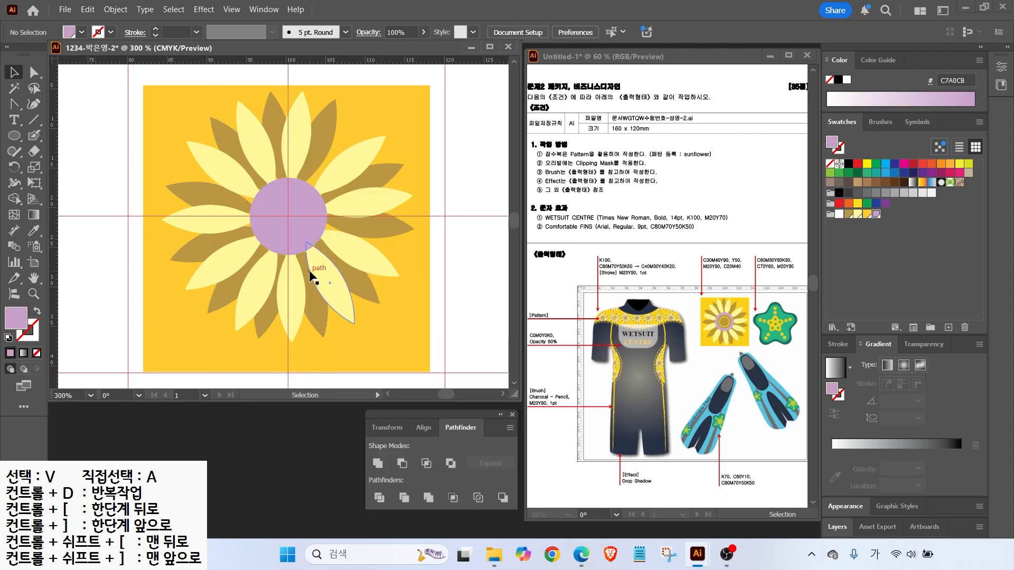
pyautogui.click(272, 195)
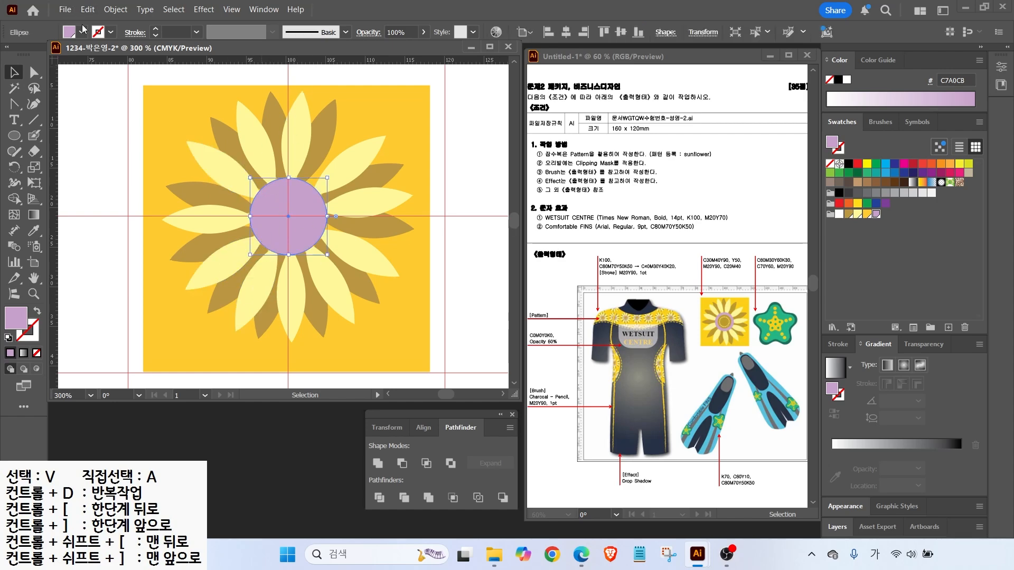
# Create an inner circle offset -1.2 mm inside the purple centre
pyautogui.click(114, 11)
pyautogui.moveTo(124, 373)
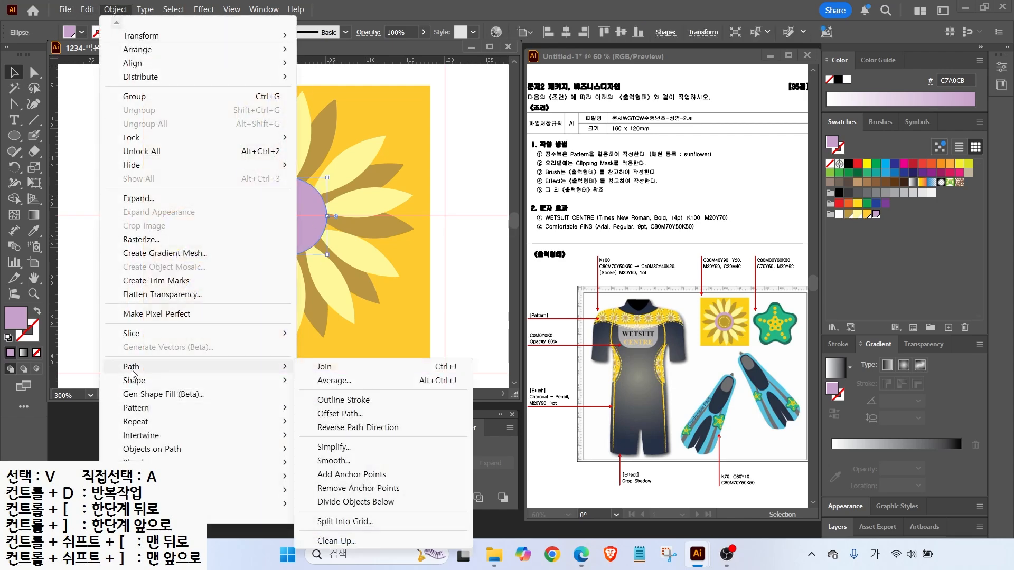
pyautogui.click(324, 412)
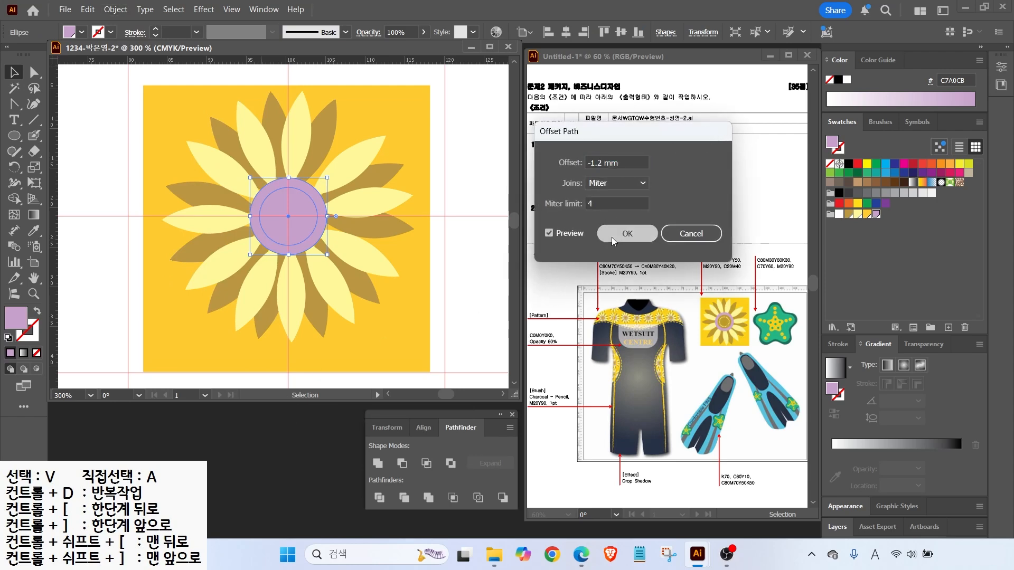
pyautogui.click(627, 234)
# Draw a tiny orange-yellow seed oval near the inner circle's top and resize it
pyautogui.click(15, 136)
pyautogui.moveTo(288, 196); pyautogui.dragTo(290, 198)
pyautogui.click(857, 214)
pyautogui.click(866, 214)
pyautogui.click(14, 73)
pyautogui.click(104, 172)
pyautogui.scroll(4, 296, 198)
pyautogui.click(261, 195)
pyautogui.moveTo(266, 206); pyautogui.dragTo(270, 205)
pyautogui.scroll(-3, 266, 228)
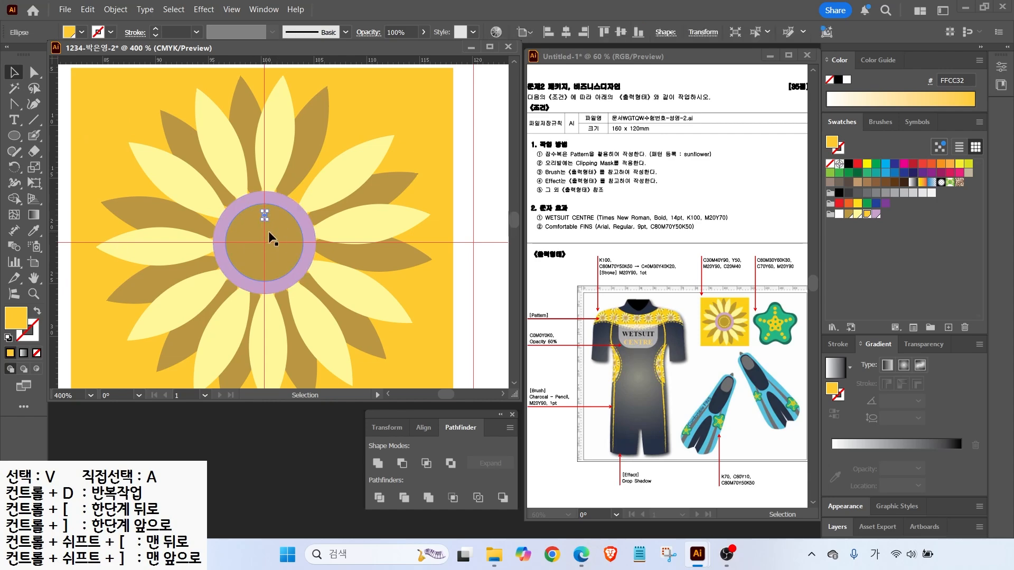
# Set the flower's middle as the rotation origin with a 360/25 angle
pyautogui.click(15, 167)
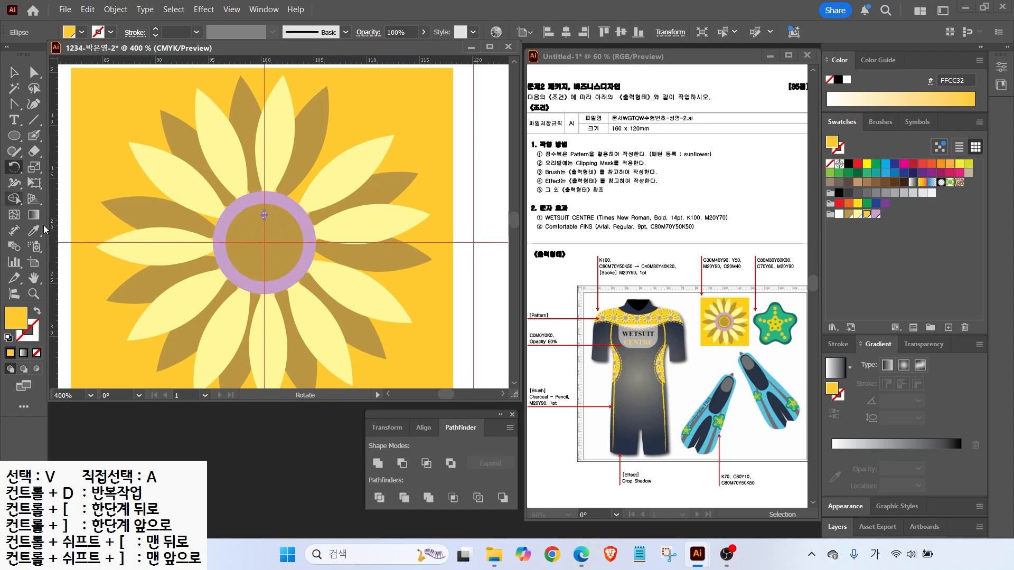
pyautogui.keyDown('alt'); pyautogui.click(265, 242); pyautogui.keyUp('alt')
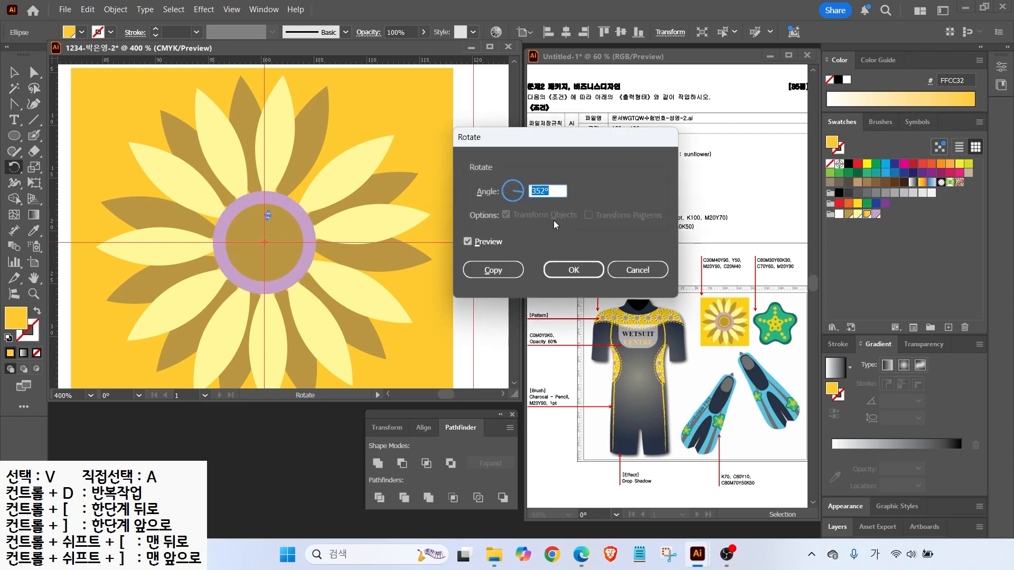
pyautogui.write('360/25')
pyautogui.click(467, 242)
pyautogui.click(468, 242)
pyautogui.click(467, 241)
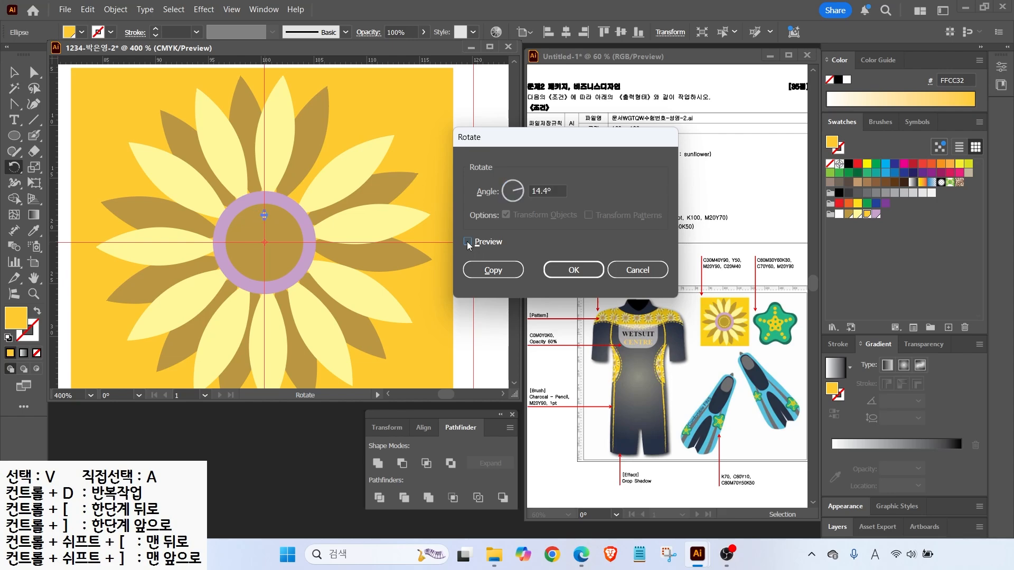
pyautogui.click(467, 241)
# Copy the seed oval at 14.4° and repeat to complete the ring, then select the vertical guides
pyautogui.click(493, 271)
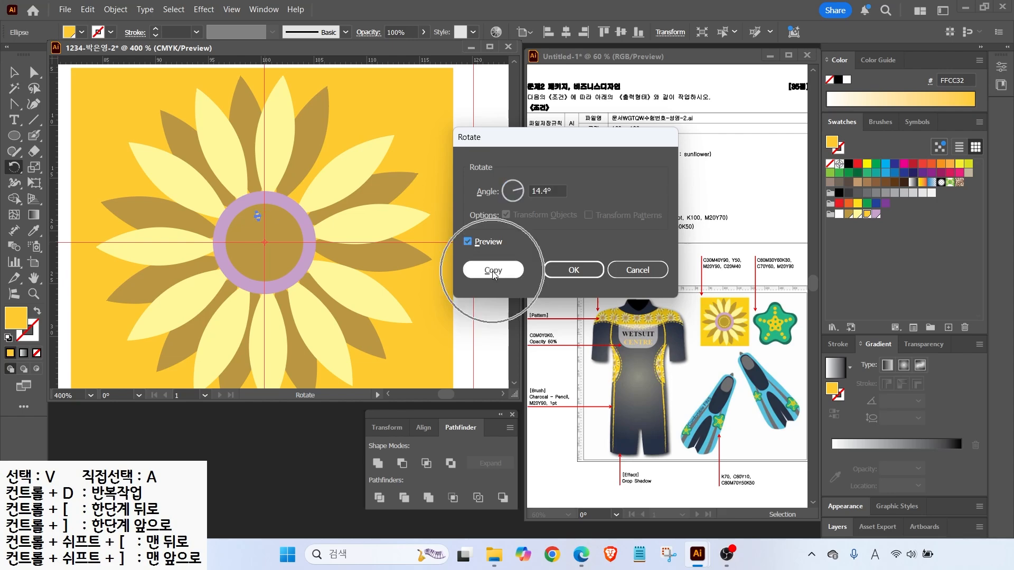
pyautogui.hotkey('ctrl', 'd')
pyautogui.hotkey('ctrl', 'd')
pyautogui.hotkey('ctrl', 'd')
pyautogui.hotkey('ctrl', 'd')
pyautogui.hotkey('ctrl', 'd')
pyautogui.hotkey('ctrl', 'd')
pyautogui.hotkey('ctrl', 'd')
pyautogui.hotkey('ctrl', 'd')
pyautogui.hotkey('ctrl', 'd')
pyautogui.hotkey('ctrl', 'd')
pyautogui.hotkey('ctrl', 'd')
pyautogui.hotkey('ctrl', 'd')
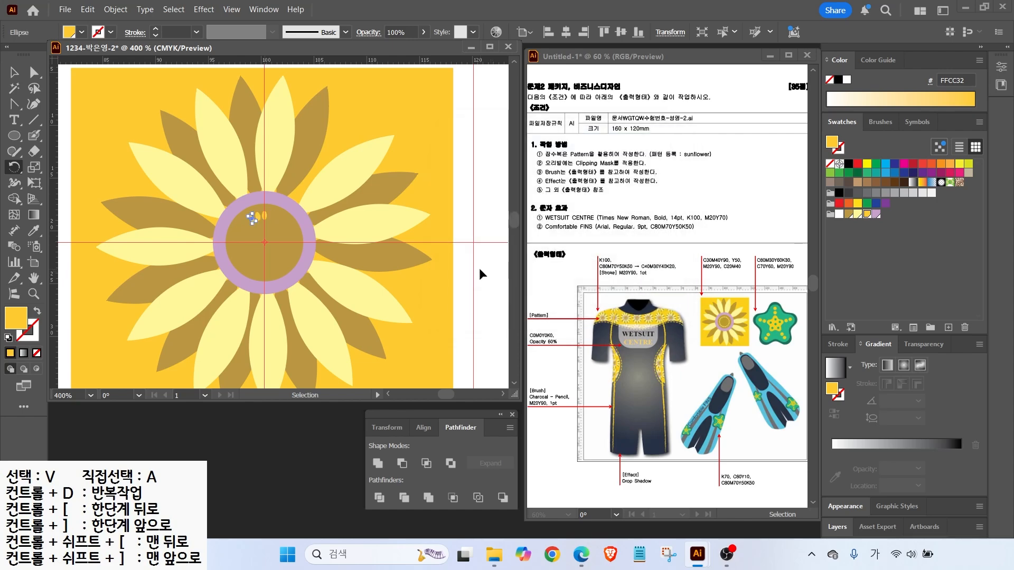
pyautogui.hotkey('ctrl', 'd')
pyautogui.hotkey('ctrl', 'd')
pyautogui.hotkey('ctrl', 'd')
pyautogui.hotkey('ctrl', 'd')
pyautogui.hotkey('ctrl', 'd')
pyautogui.hotkey('ctrl', 'd')
pyautogui.hotkey('ctrl', 'd')
pyautogui.hotkey('ctrl', 'd')
pyautogui.hotkey('ctrl', 'd')
pyautogui.hotkey('ctrl', 'd')
pyautogui.hotkey('ctrl', 'd')
pyautogui.hotkey('ctrl', 'd')
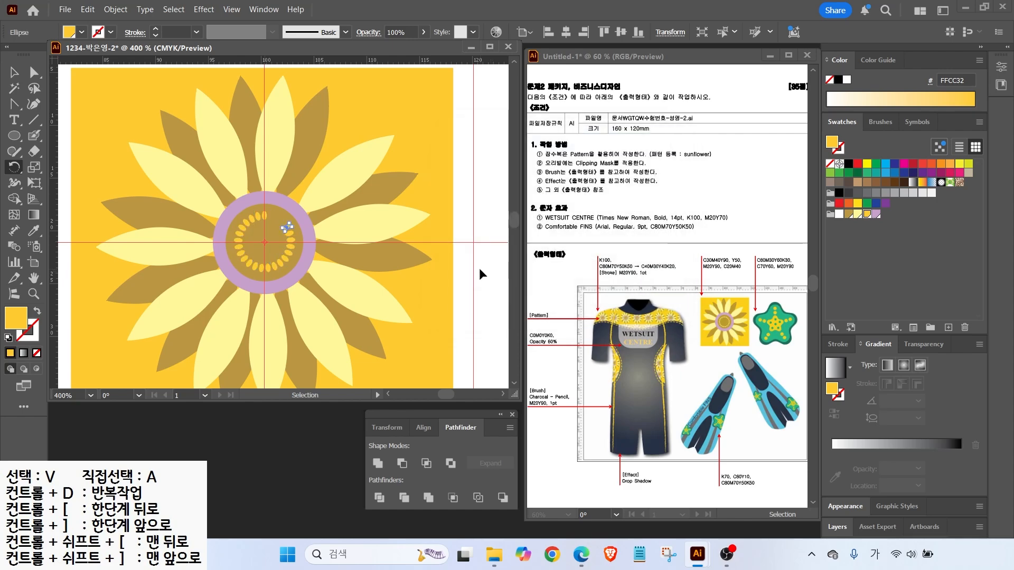
pyautogui.scroll(-1, 217, 244)
pyautogui.scroll(-1, 217, 244)
pyautogui.click(13, 73)
pyautogui.moveTo(112, 136); pyautogui.dragTo(382, 147)
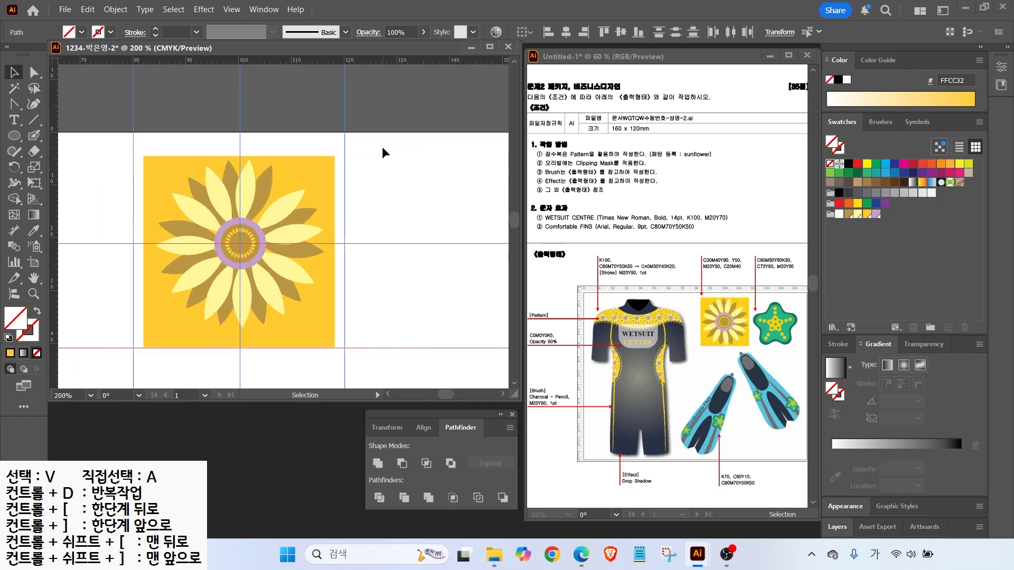
# Delete the vertical and horizontal guides
pyautogui.press('Delete')
pyautogui.moveTo(413, 179); pyautogui.dragTo(379, 354)
pyautogui.press('Delete')
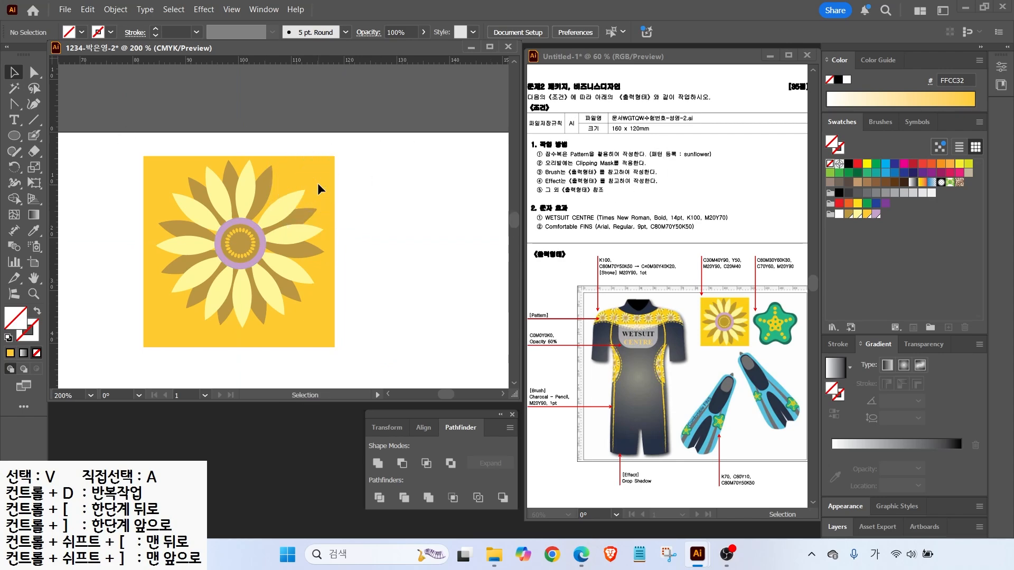
# Unlock all objects and select the whole sunflower artwork
pyautogui.click(114, 9)
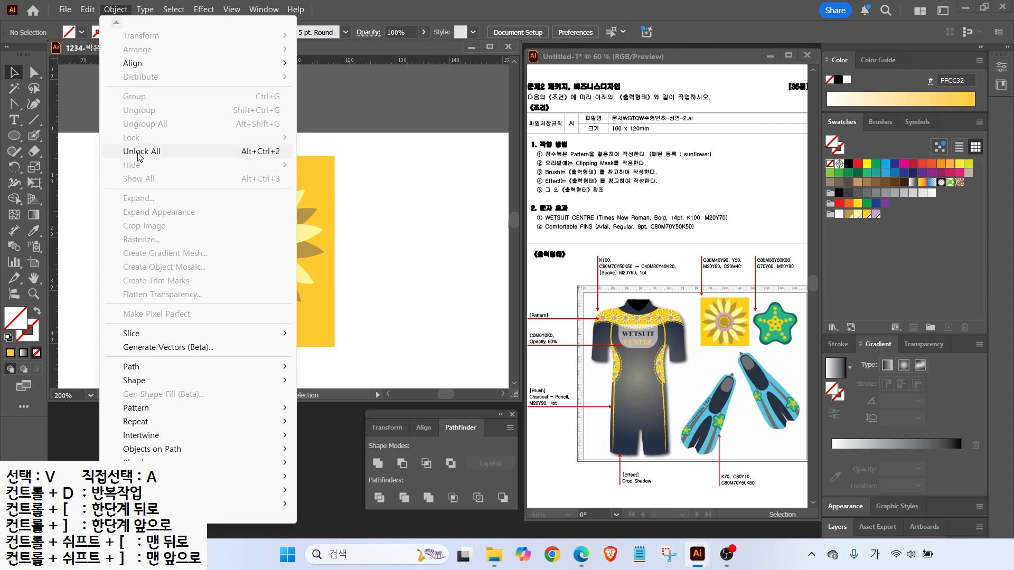
pyautogui.click(158, 152)
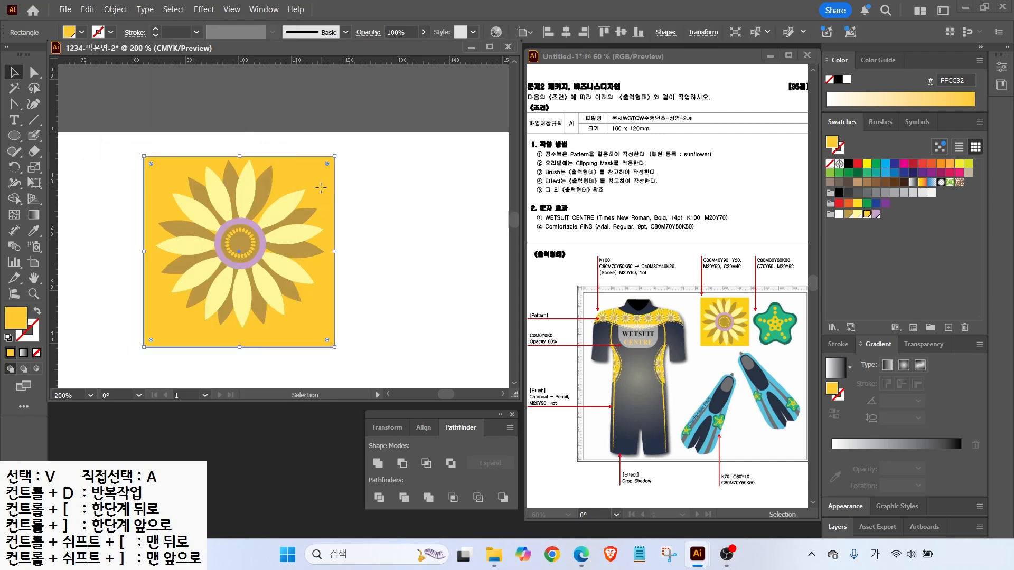
pyautogui.hotkey('ctrl', 'a')
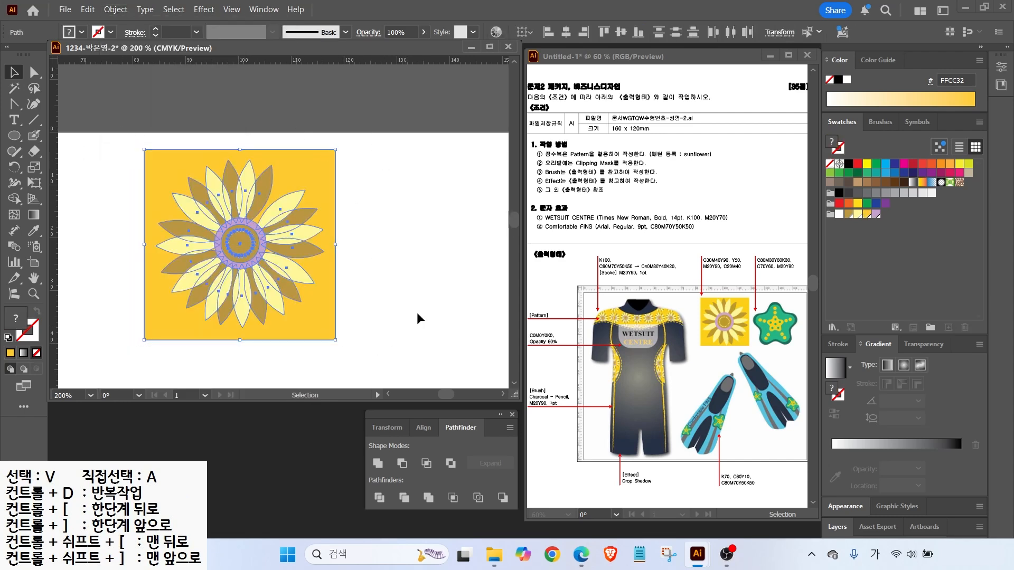
# Make a pattern swatch named 'sunflower' from the artwork
pyautogui.click(116, 9)
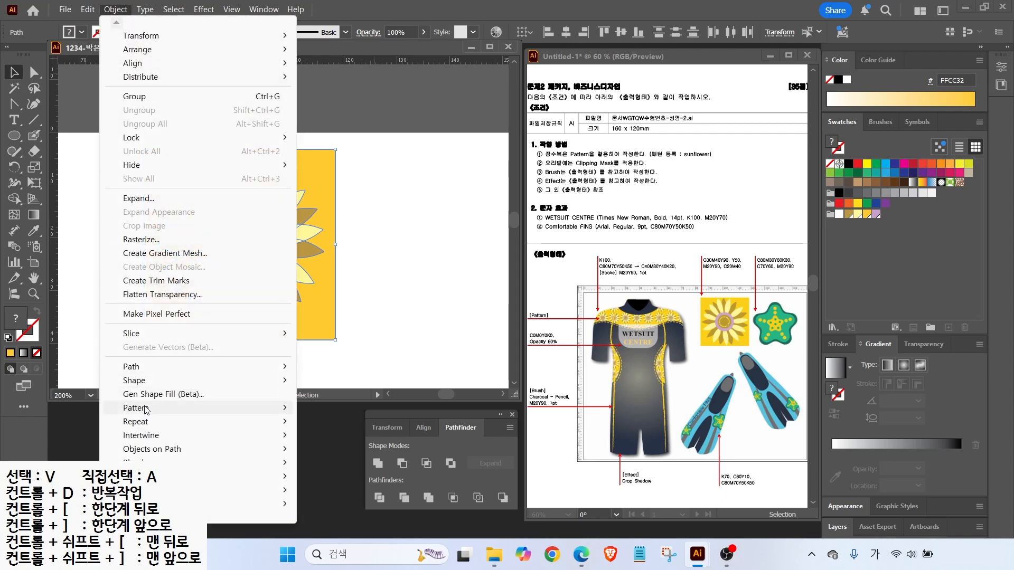
pyautogui.moveTo(145, 410)
pyautogui.click(326, 410)
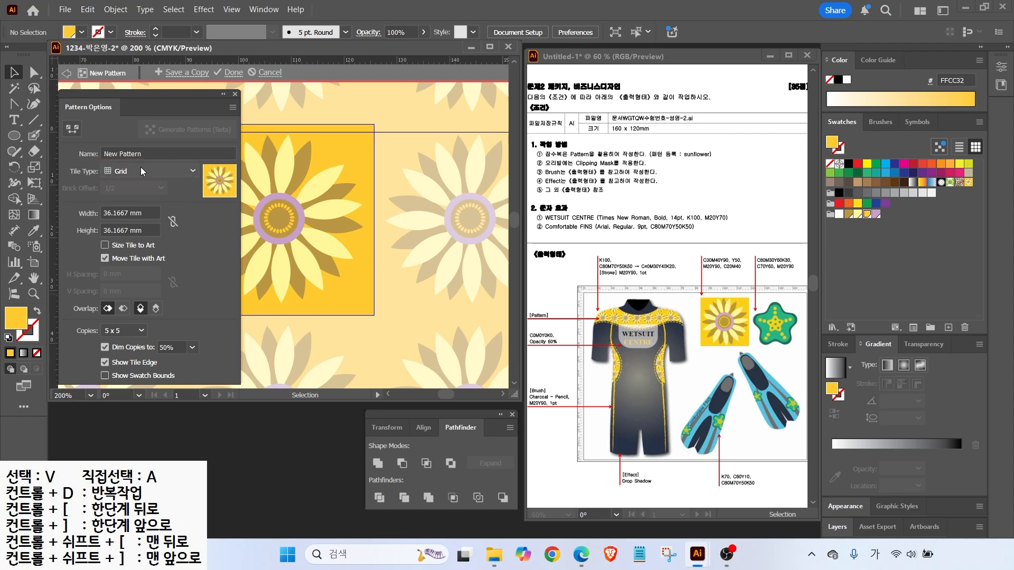
pyautogui.click(148, 153)
pyautogui.write('sunflower')
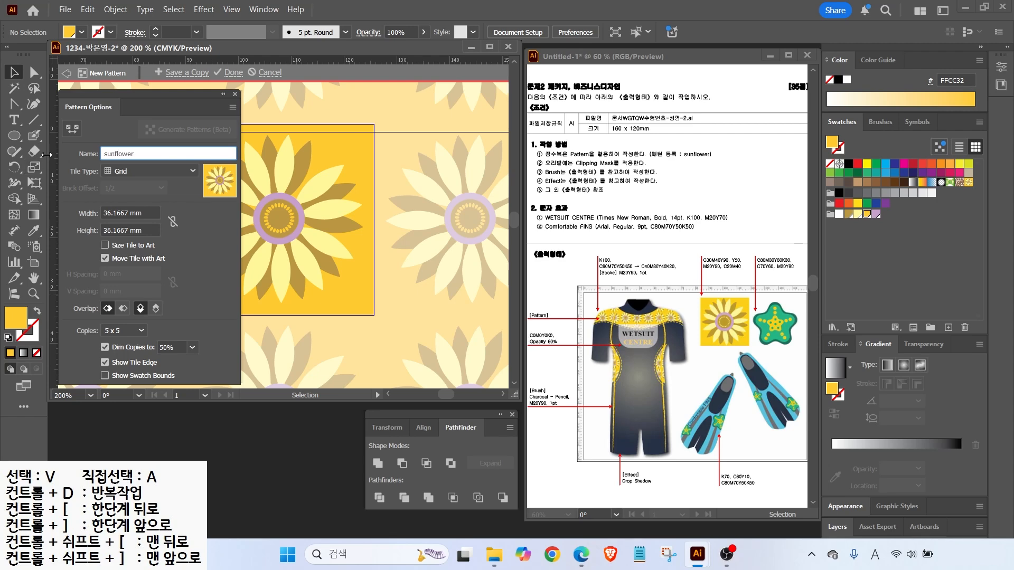
pyautogui.moveTo(231, 93)
pyautogui.mouseDown()
pyautogui.moveTo(250, 62)
pyautogui.moveTo(244, 101)
pyautogui.mouseUp()
pyautogui.click(232, 72)
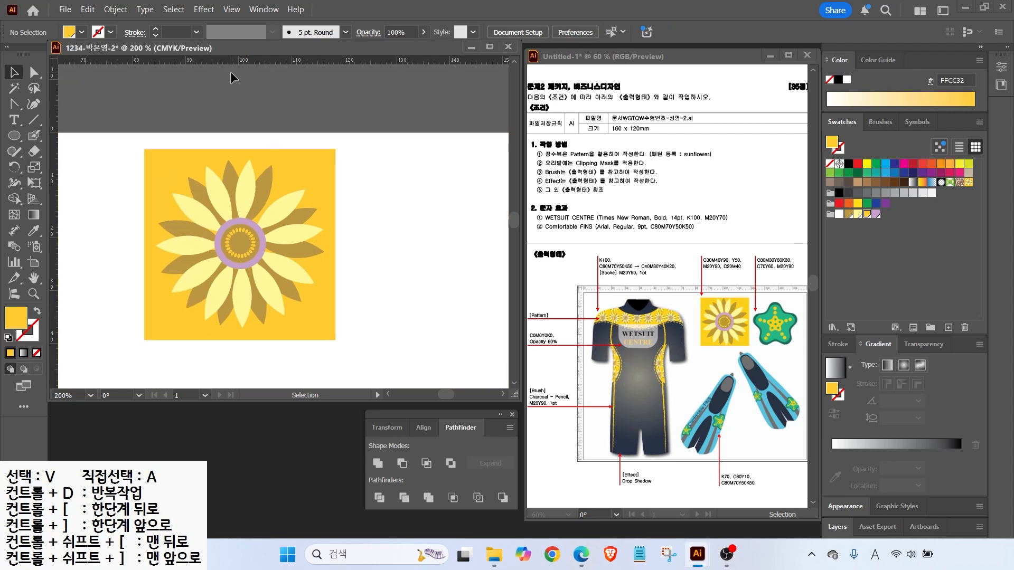
pyautogui.hotkey('ctrl', '0')
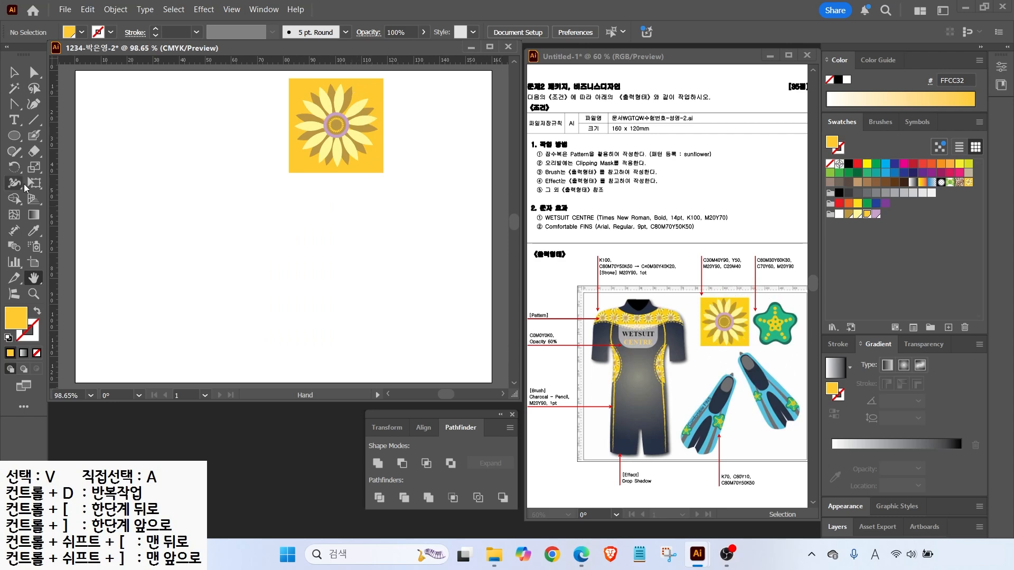
# Pick the lilac fill, then add new CMYK swatches for teal (80/30/60/30) and green (C 70)
pyautogui.click(876, 214)
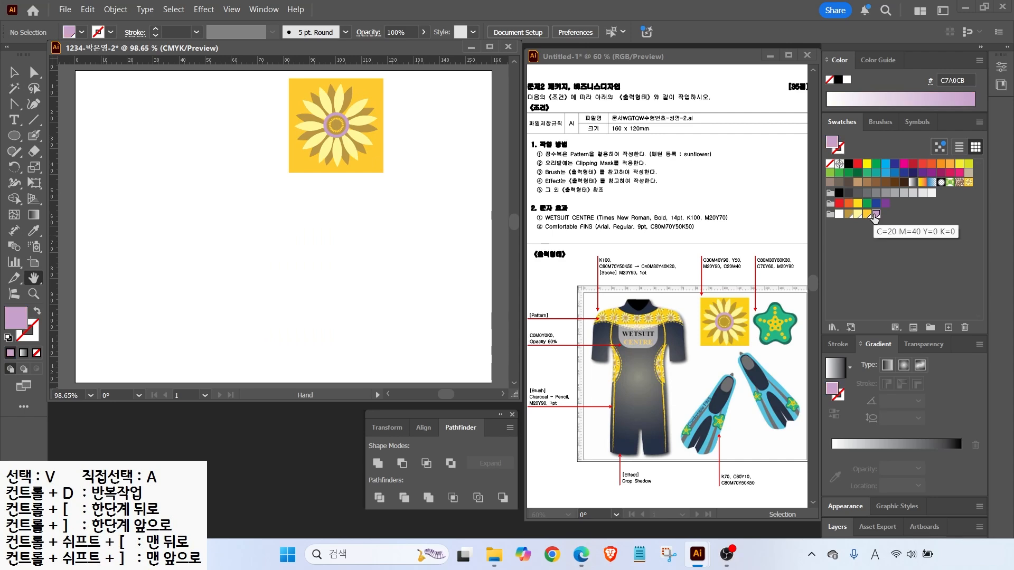
pyautogui.click(948, 329)
pyautogui.write('80\t30\t60\t30')
pyautogui.press('Return')
pyautogui.click(948, 328)
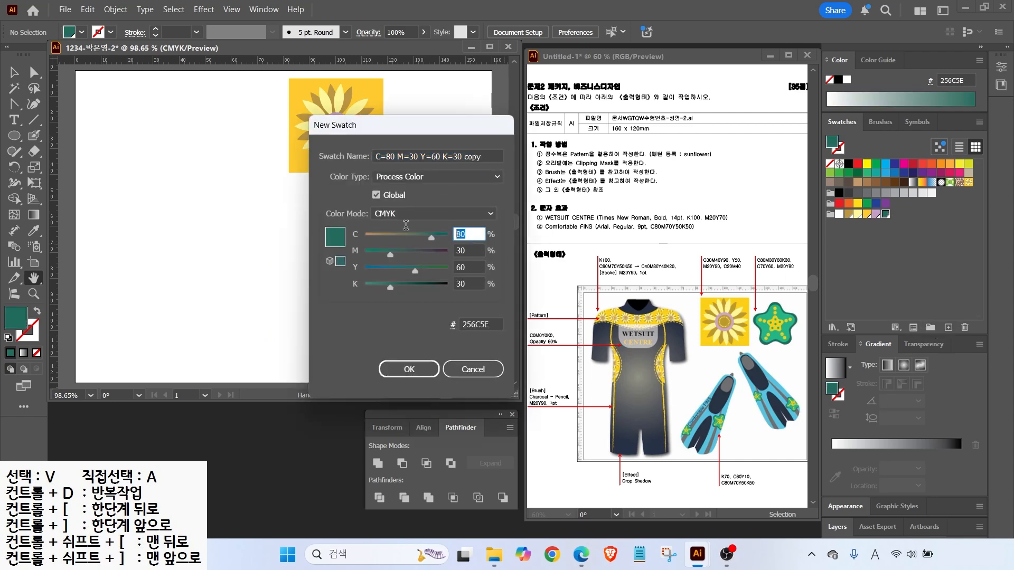
pyautogui.write('70\t0\t\t0')
pyautogui.press('Return')
# Add a yellow CMYK swatch using values 20 and 90
pyautogui.click(948, 328)
pyautogui.press('Tab')
pyautogui.write('0')
pyautogui.press('Tab')
pyautogui.write('20')
pyautogui.press('Tab')
pyautogui.write('90')
pyautogui.press('Return')
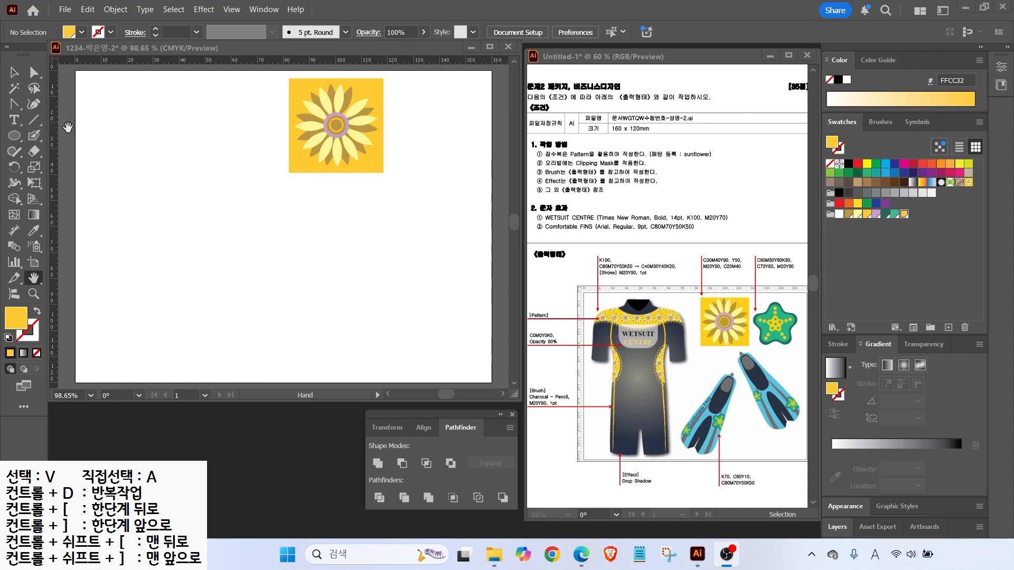
# Drag out a vertical guide and two horizontal guides to frame an empty area beside the sunflower tile
pyautogui.press('ctrl')
pyautogui.moveTo(58, 128); pyautogui.dragTo(470, 131)
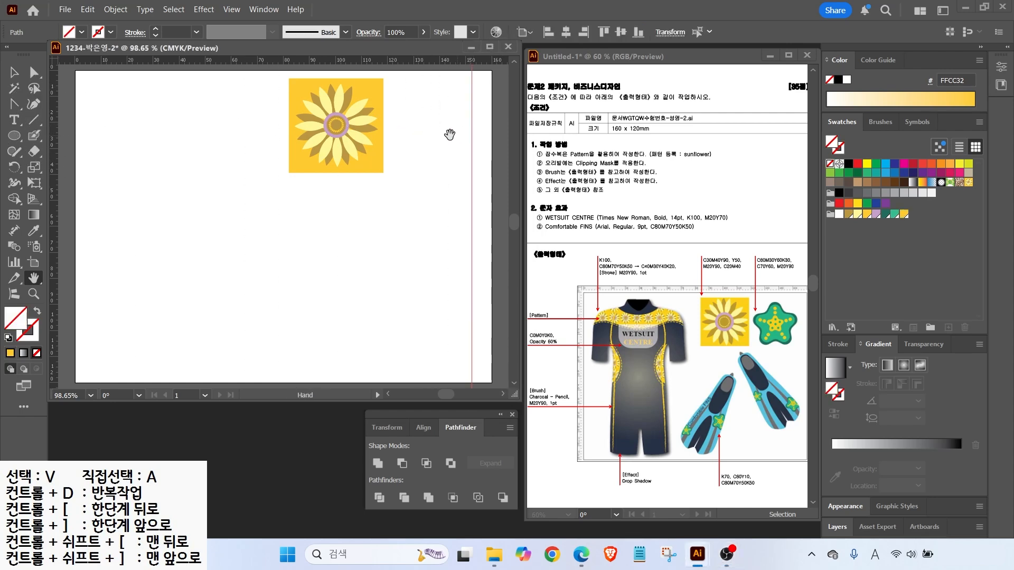
pyautogui.moveTo(55, 139); pyautogui.dragTo(385, 151)
pyautogui.moveTo(414, 61); pyautogui.dragTo(410, 170)
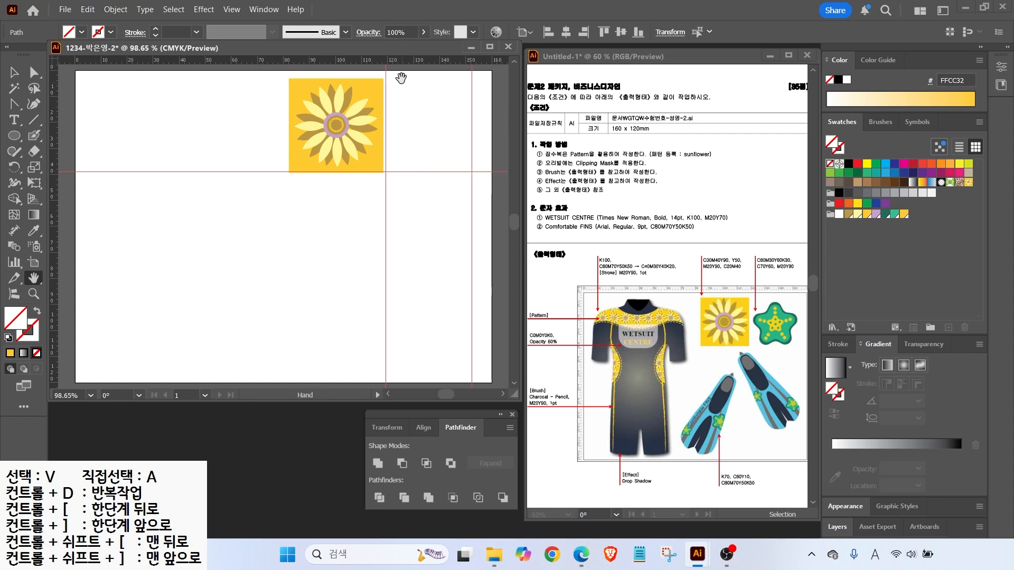
pyautogui.moveTo(407, 64); pyautogui.dragTo(401, 82)
pyautogui.moveTo(482, 71); pyautogui.dragTo(375, 190)
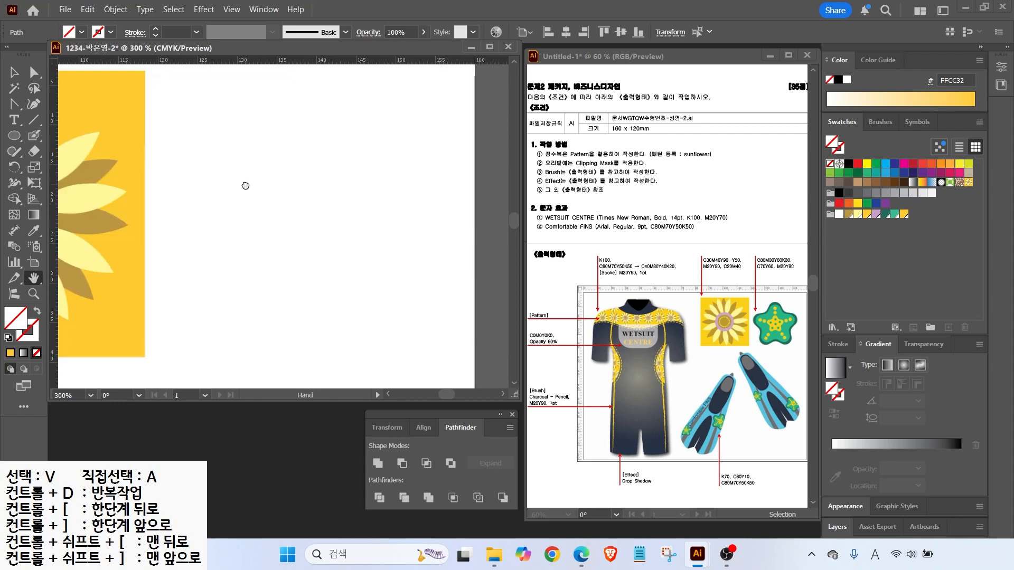
pyautogui.click(16, 137)
pyautogui.click(63, 198)
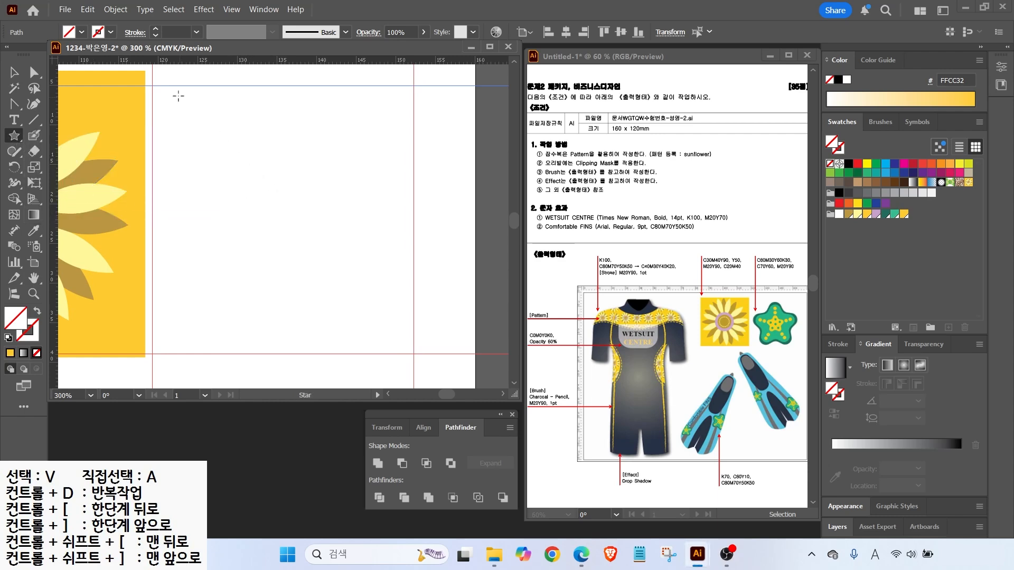
# Draw a trial star between the guides, fill it dark green 256C5E, then delete it
pyautogui.moveTo(183, 122)
pyautogui.mouseDown()
pyautogui.moveTo(264, 216)
pyautogui.moveTo(169, 216)
pyautogui.moveTo(97, 142)
pyautogui.mouseUp()
pyautogui.press('v')
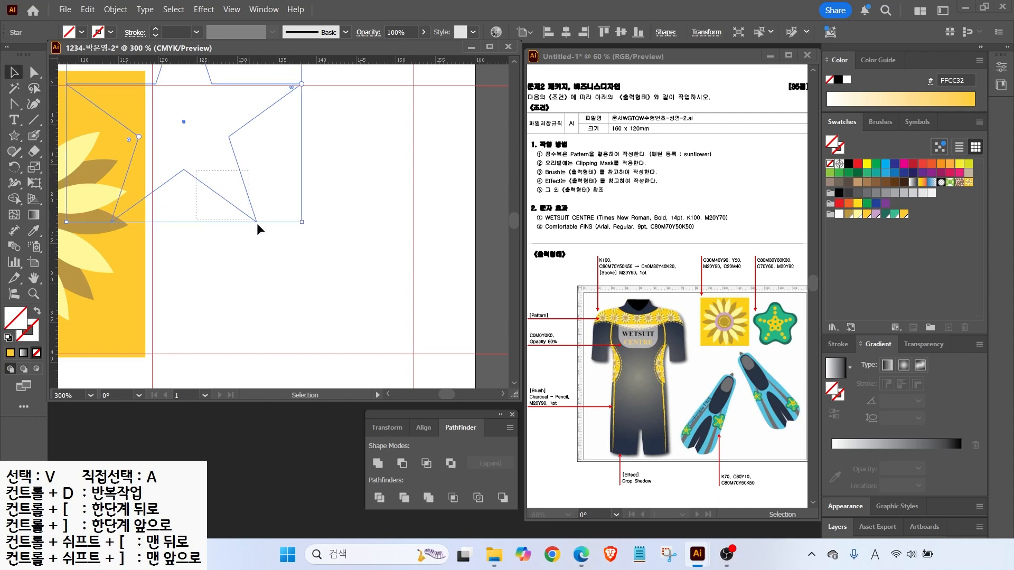
pyautogui.moveTo(223, 198); pyautogui.dragTo(344, 290)
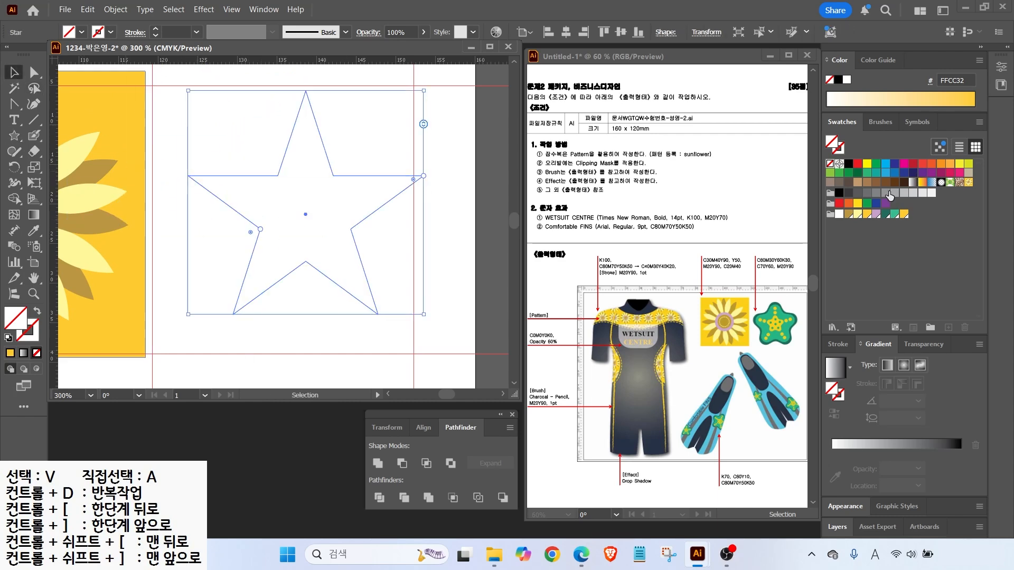
pyautogui.click(885, 214)
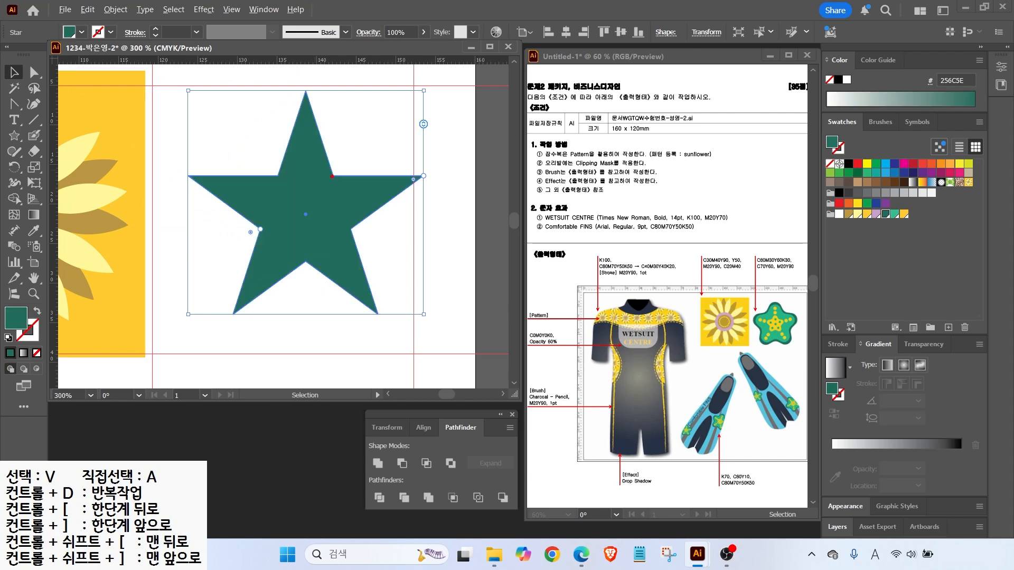
pyautogui.moveTo(334, 177); pyautogui.dragTo(378, 147)
pyautogui.press('Escape')
pyautogui.press('Delete')
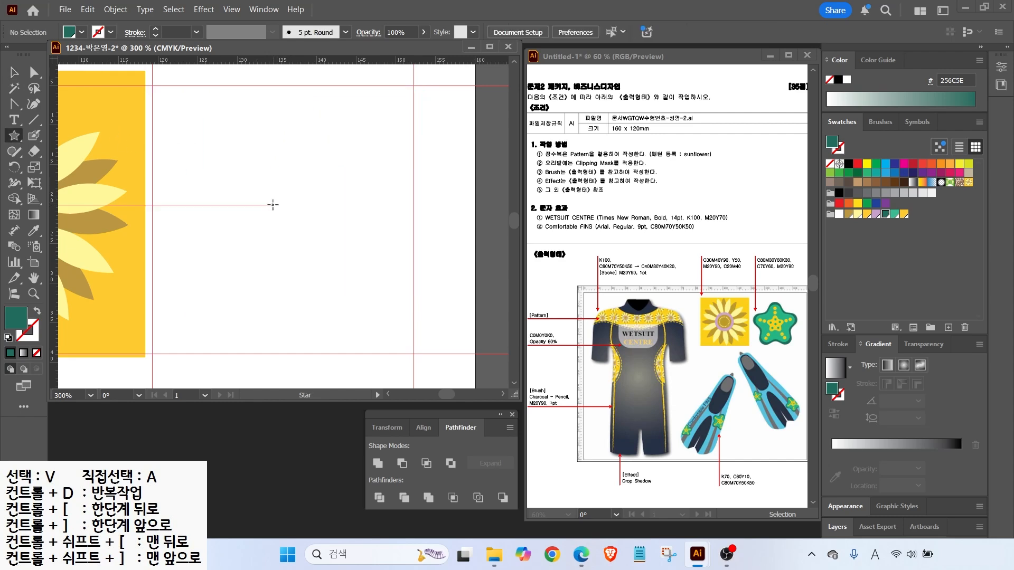
# Create a star with 15 mm outer and 10 mm inner radii, then delete it
pyautogui.click(272, 205)
pyautogui.moveTo(417, 145); pyautogui.dragTo(382, 148)
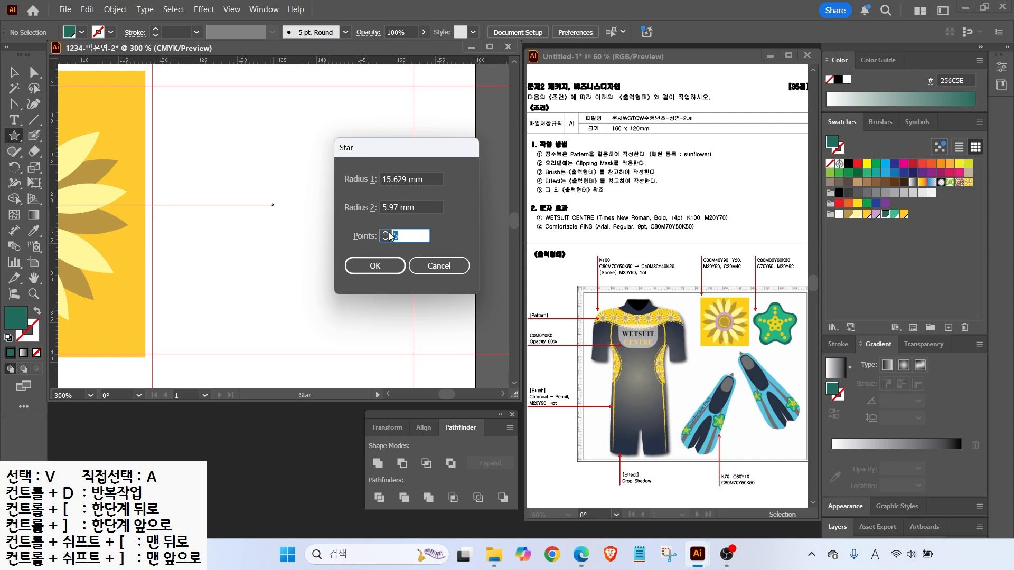
pyautogui.click(426, 179)
pyautogui.write('15')
pyautogui.press('Tab')
pyautogui.write('10')
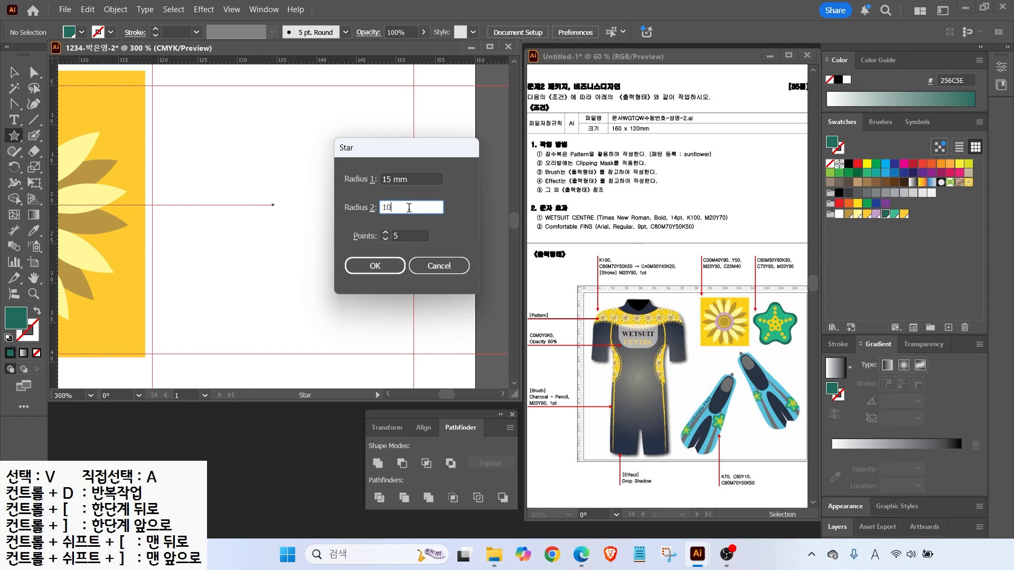
pyautogui.click(383, 265)
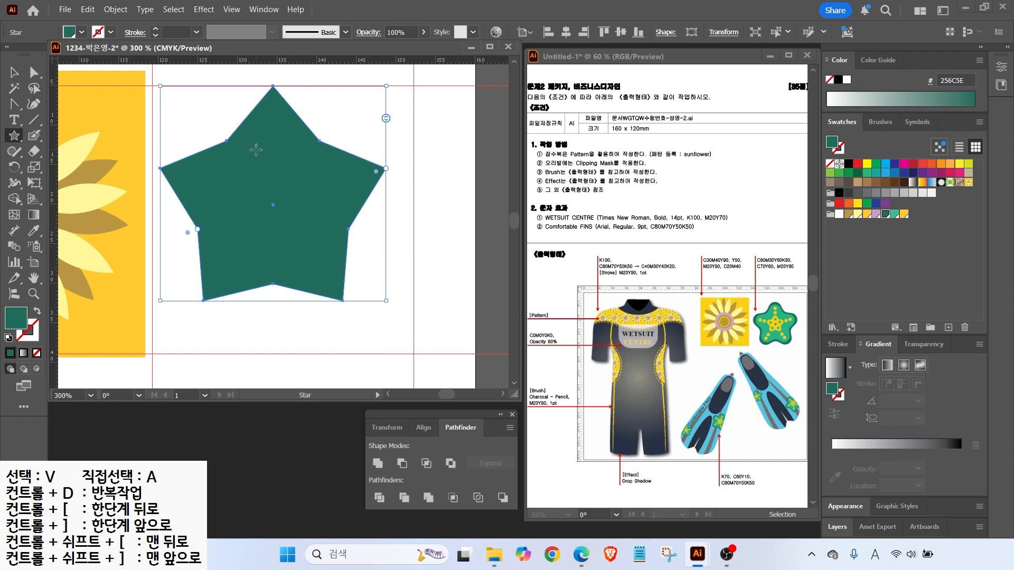
pyautogui.press('Delete')
pyautogui.click(274, 195)
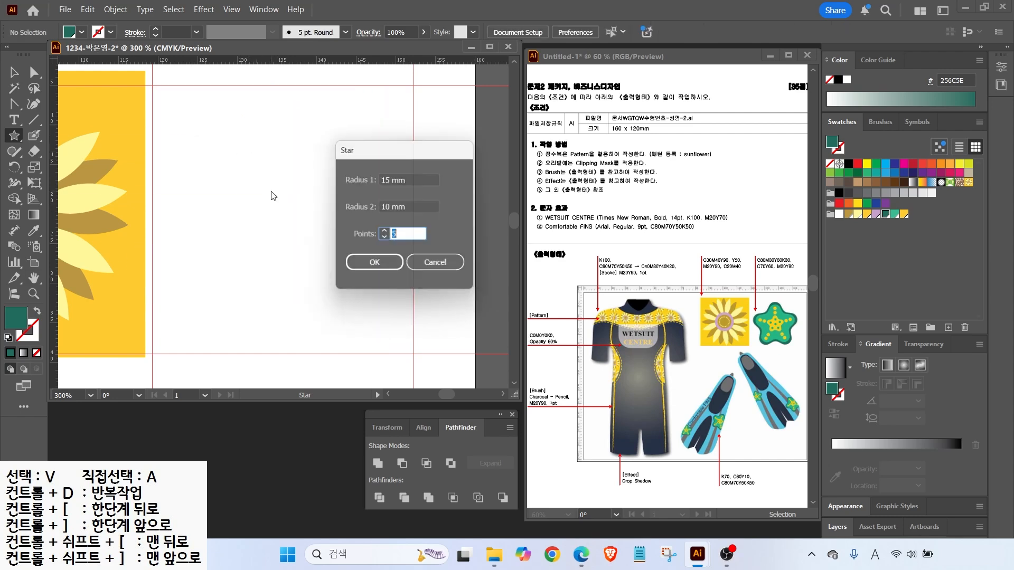
# Create a five-point star with an 8 mm inner radius and move it down and right
pyautogui.hotkey('shift', 'Tab')
pyautogui.write('8')
pyautogui.click(374, 266)
pyautogui.press('v')
pyautogui.moveTo(296, 225); pyautogui.dragTo(301, 258)
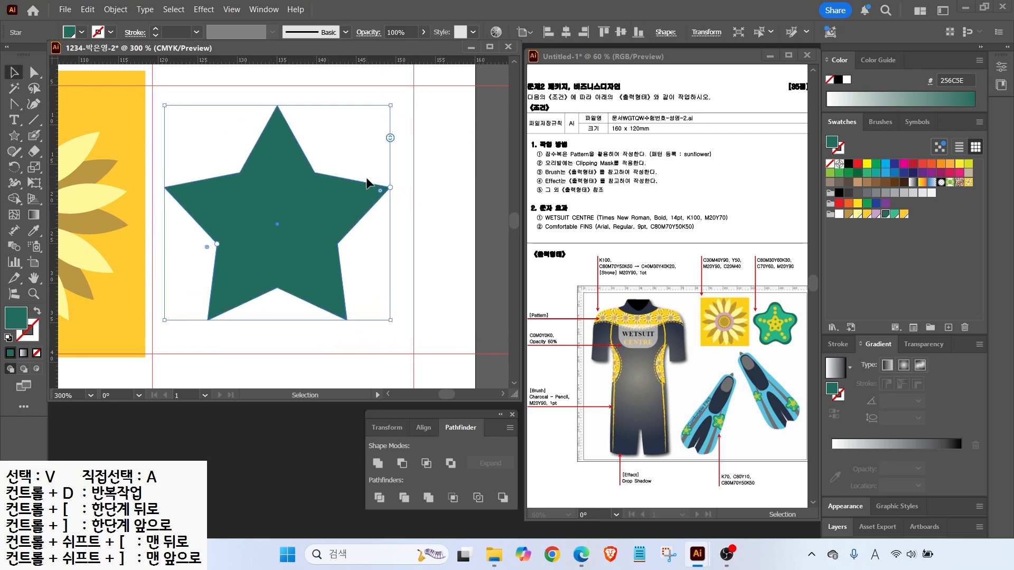
# Drag the star's live-corner widgets to round all its outer and inner corners into a starfish shape
pyautogui.moveTo(382, 196); pyautogui.dragTo(418, 235)
pyautogui.moveTo(380, 192); pyautogui.dragTo(361, 192)
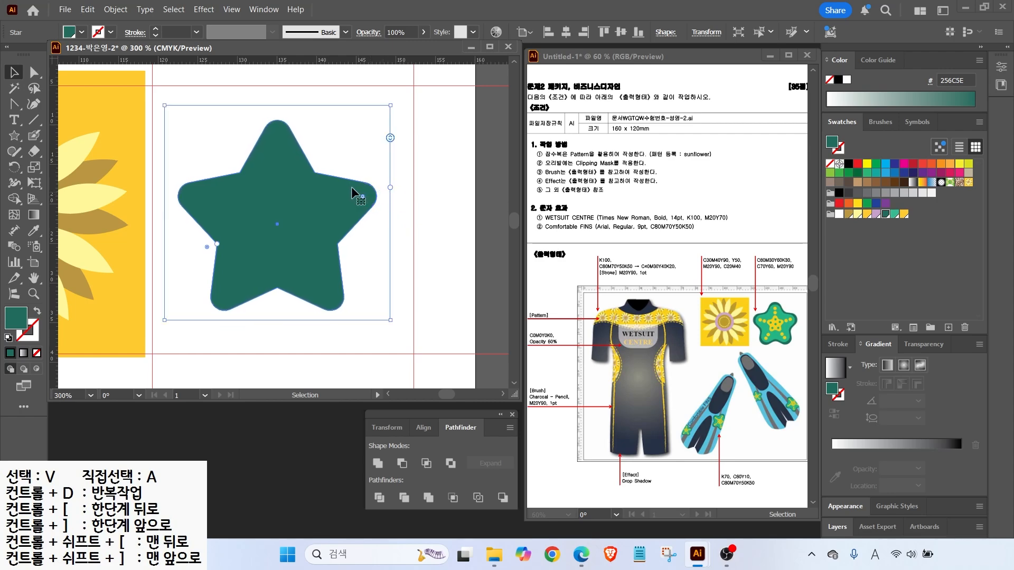
pyautogui.click(31, 73)
pyautogui.click(320, 164)
pyautogui.moveTo(321, 163); pyautogui.dragTo(320, 167)
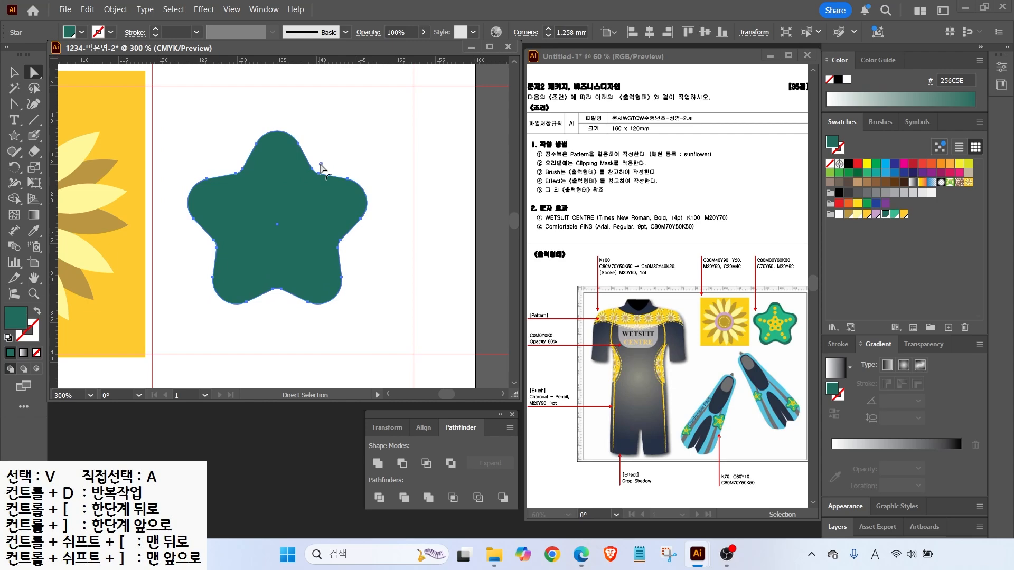
pyautogui.click(330, 182)
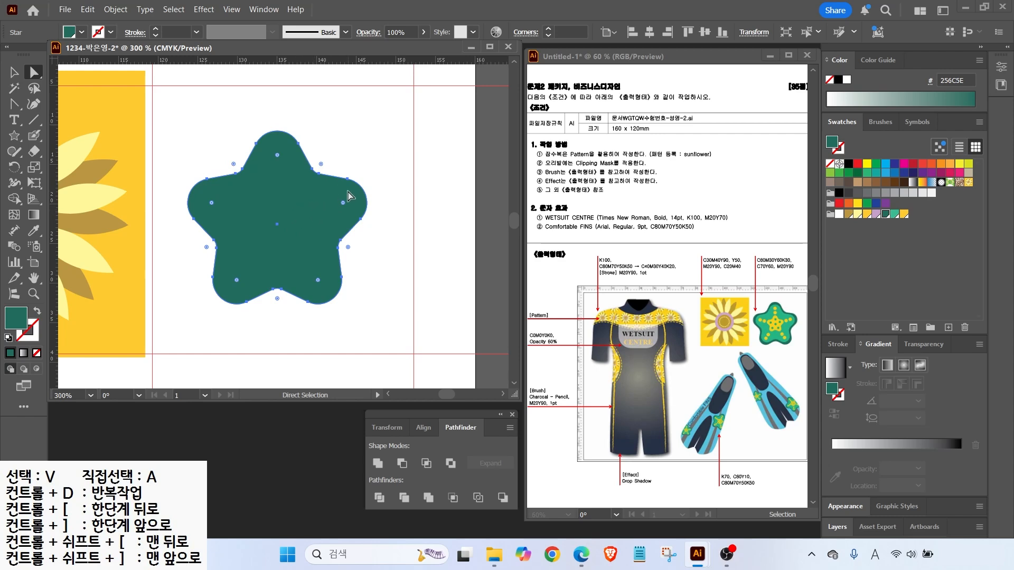
pyautogui.press('space')
pyautogui.moveTo(290, 285); pyautogui.dragTo(341, 98)
pyautogui.click(14, 136)
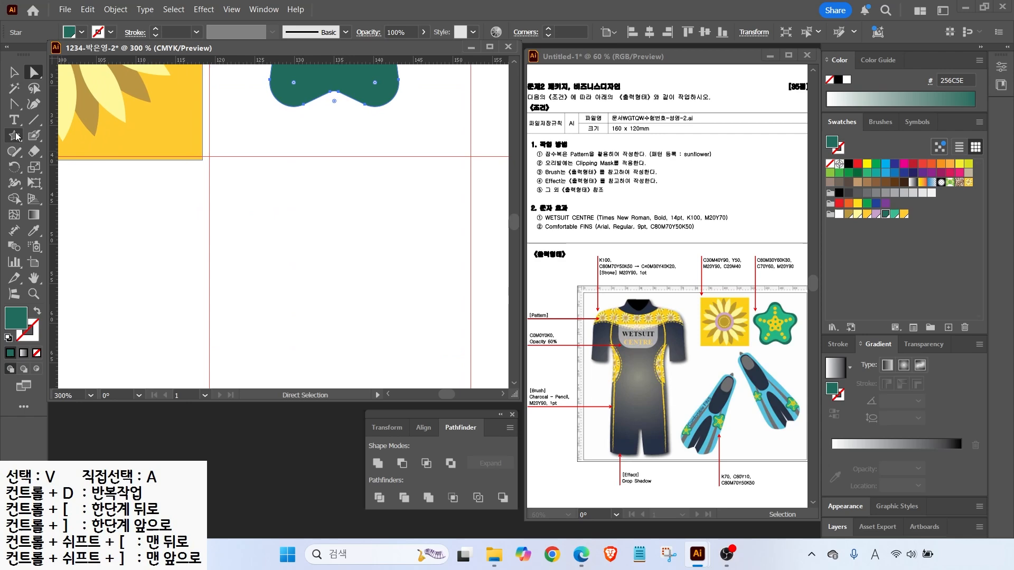
# Create a second five-point star below and preview a 4 mm Round Corners effect on it
pyautogui.click(324, 285)
pyautogui.click(364, 264)
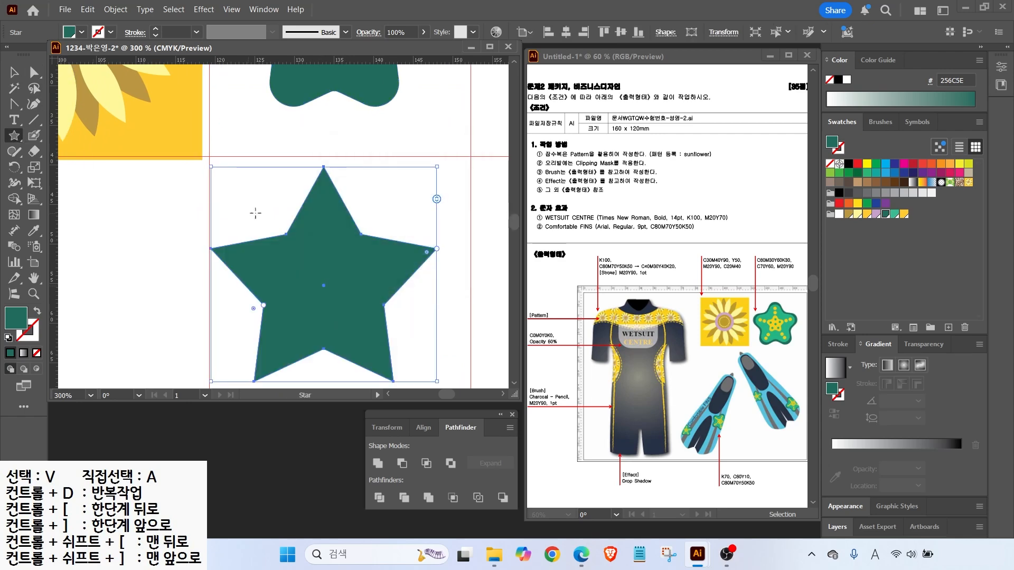
pyautogui.click(202, 11)
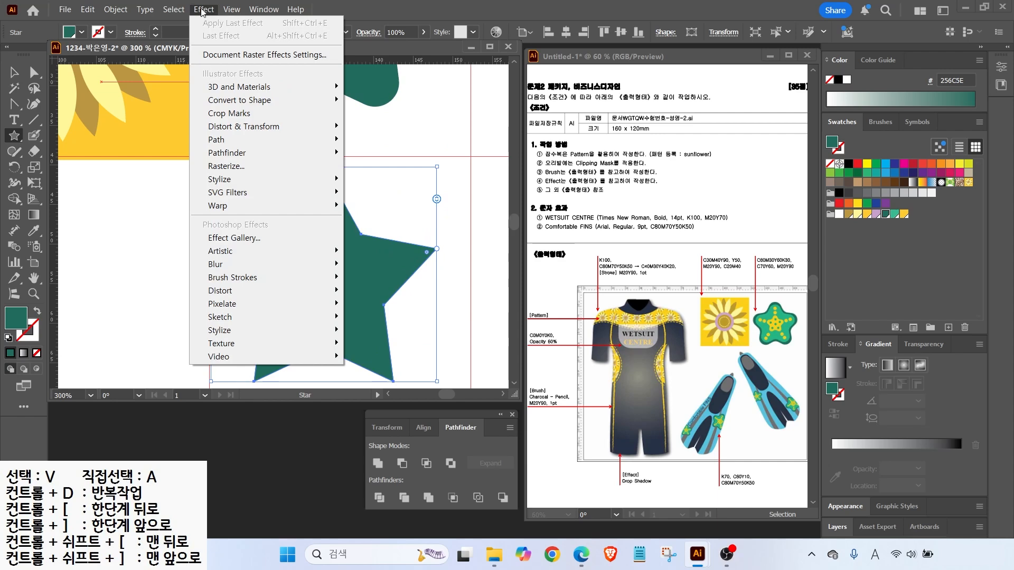
pyautogui.moveTo(267, 179)
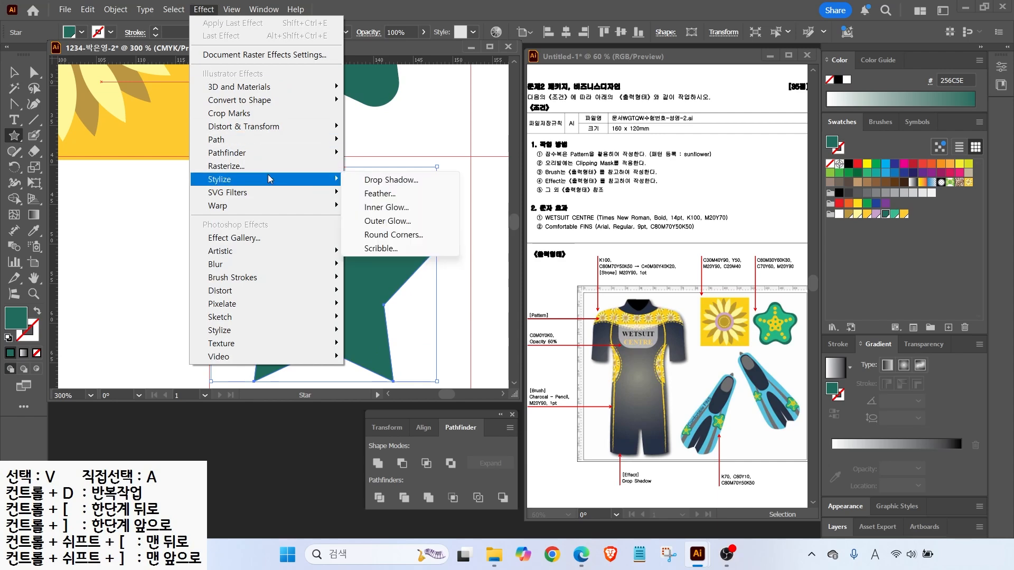
pyautogui.click(376, 235)
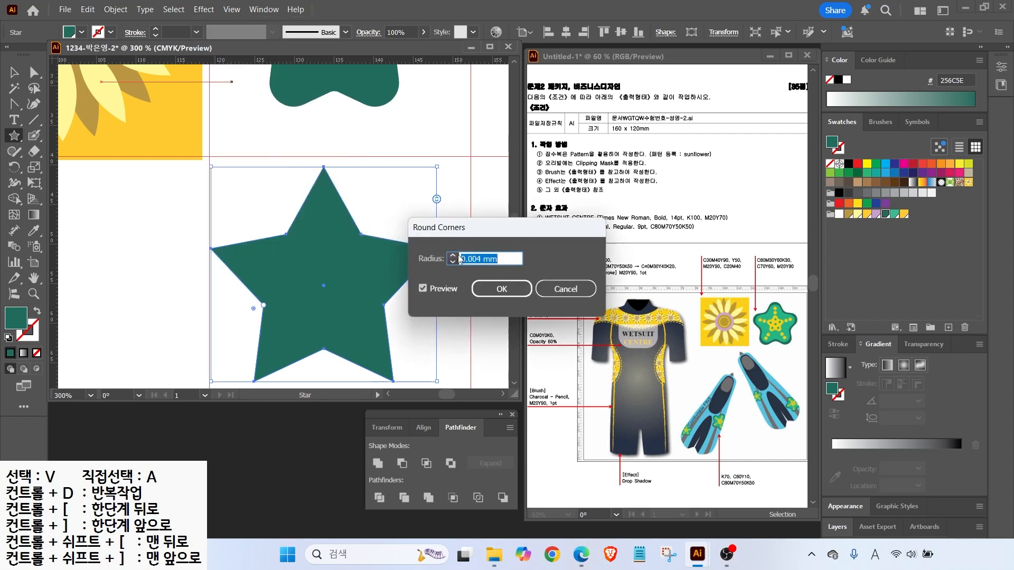
pyautogui.write('4')
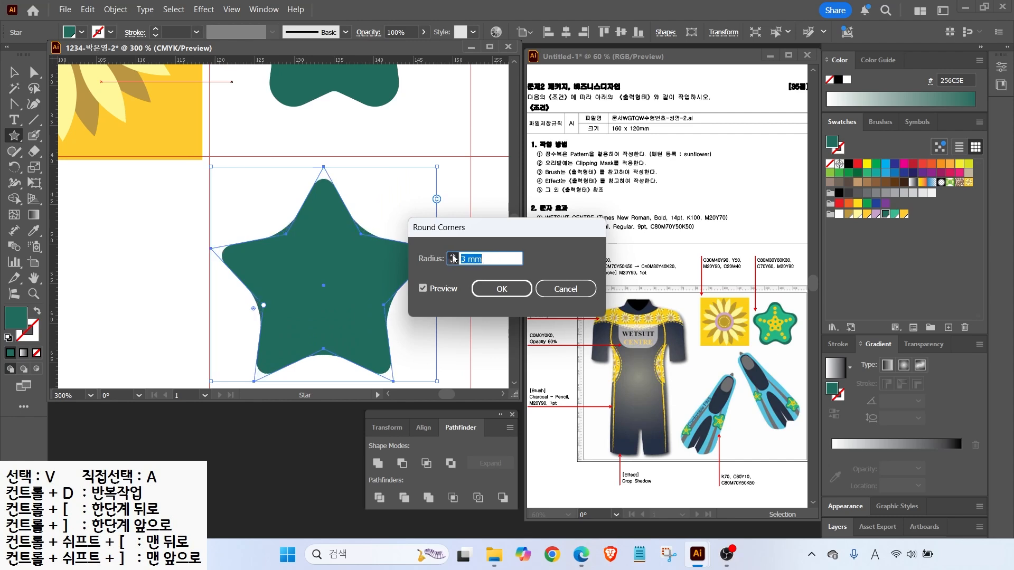
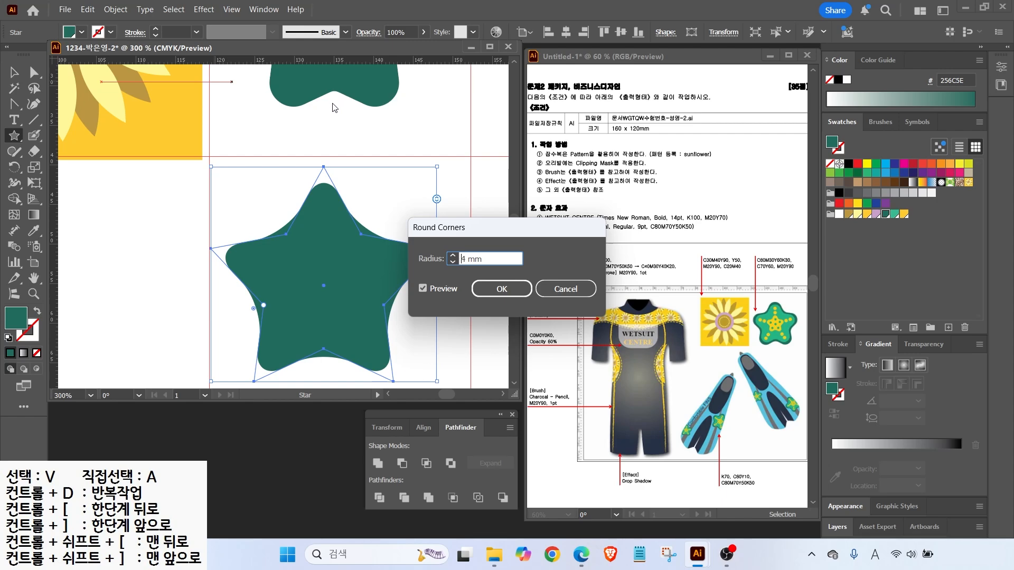
# Delete the sharp-cornered star and enlarge the rounded star slightly by its bounding box
pyautogui.press('Delete')
pyautogui.moveTo(371, 69); pyautogui.dragTo(356, 255)
pyautogui.press('v')
pyautogui.click(363, 263)
pyautogui.moveTo(433, 322); pyautogui.dragTo(464, 361)
pyautogui.moveTo(206, 107); pyautogui.dragTo(178, 78)
pyautogui.moveTo(464, 351); pyautogui.dragTo(478, 370)
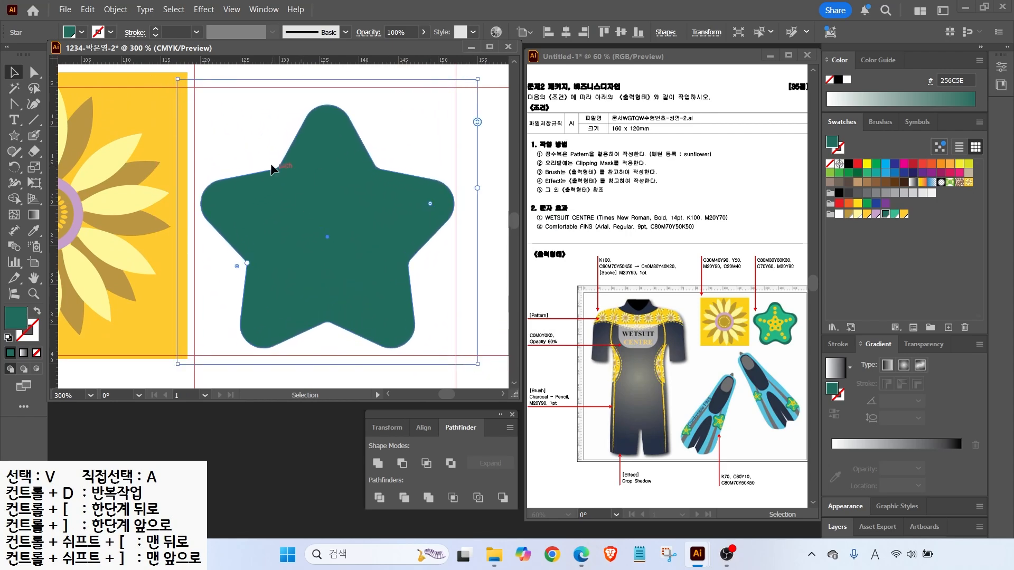
# Drag the star's corner widget with Direct Selection to make all corners much rounder
pyautogui.press('a')
pyautogui.click(272, 164)
pyautogui.click(285, 177)
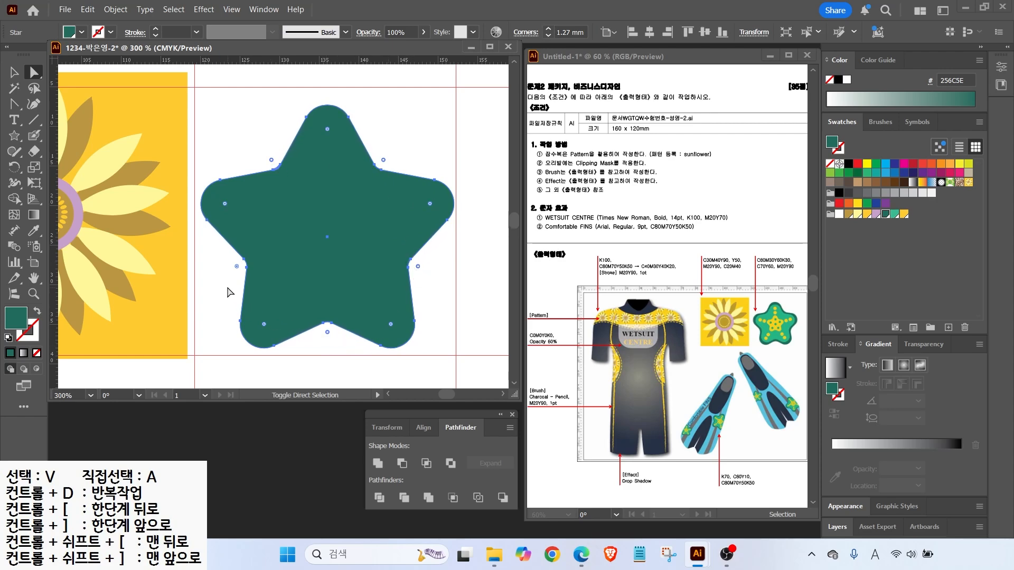
pyautogui.moveTo(236, 269); pyautogui.dragTo(216, 271)
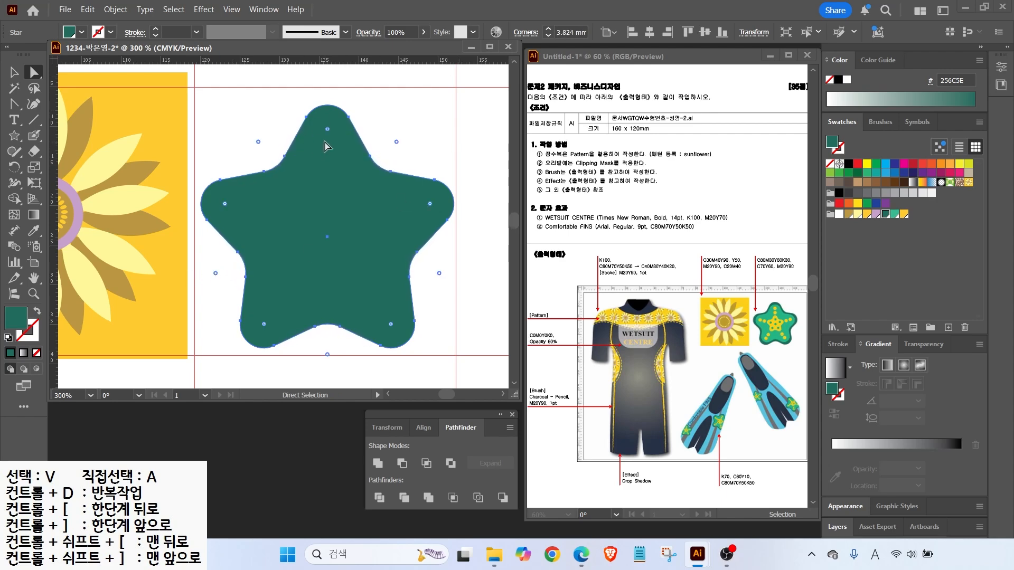
pyautogui.click(413, 117)
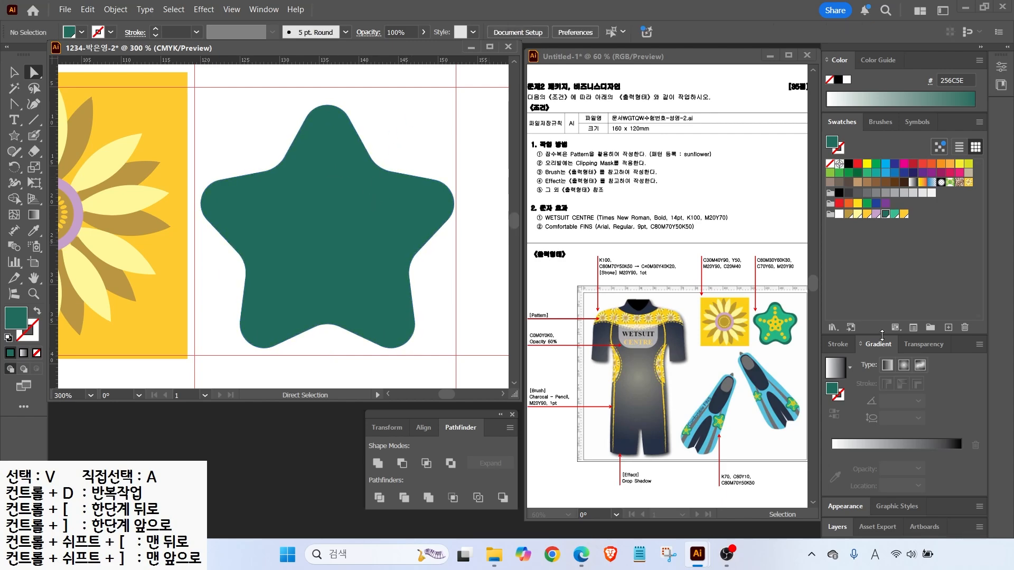
pyautogui.click(108, 161)
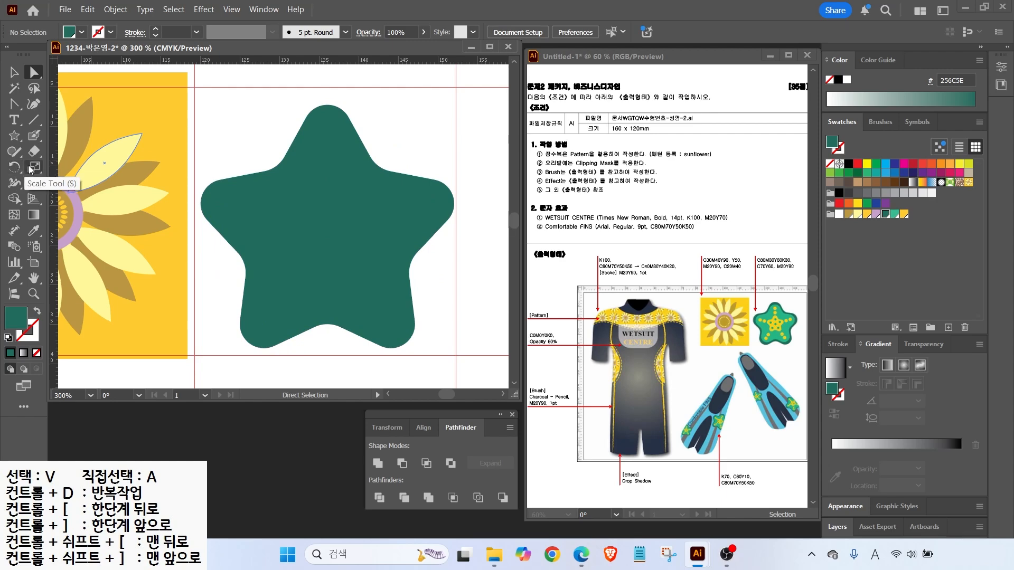
# Scale a 90% uniform copy inside the green star and fill it light green
pyautogui.click(281, 215)
pyautogui.click(35, 168)
pyautogui.doubleClick(35, 168)
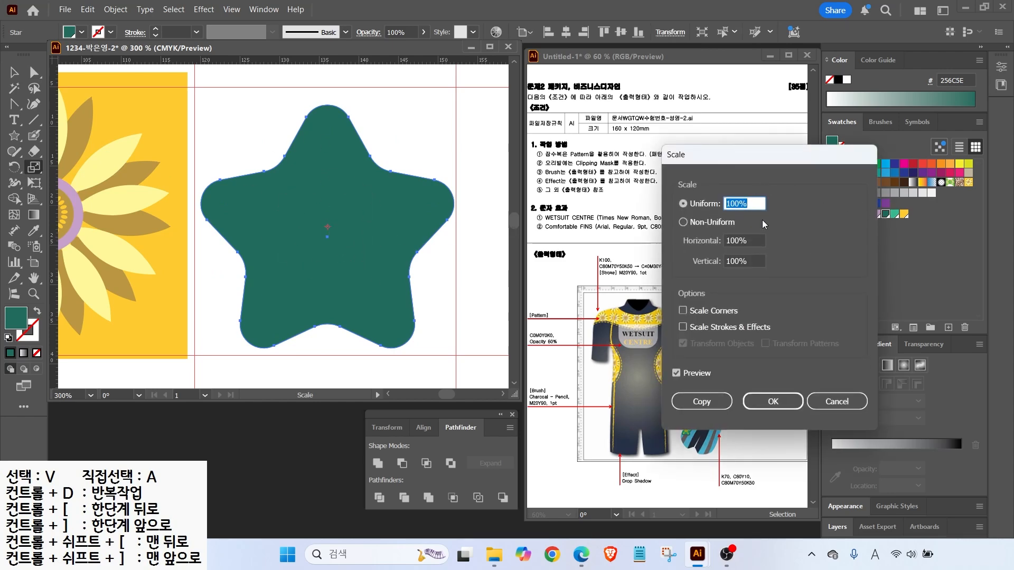
pyautogui.write('80')
pyautogui.click(676, 374)
pyautogui.click(675, 375)
pyautogui.click(676, 374)
pyautogui.click(676, 374)
pyautogui.click(675, 374)
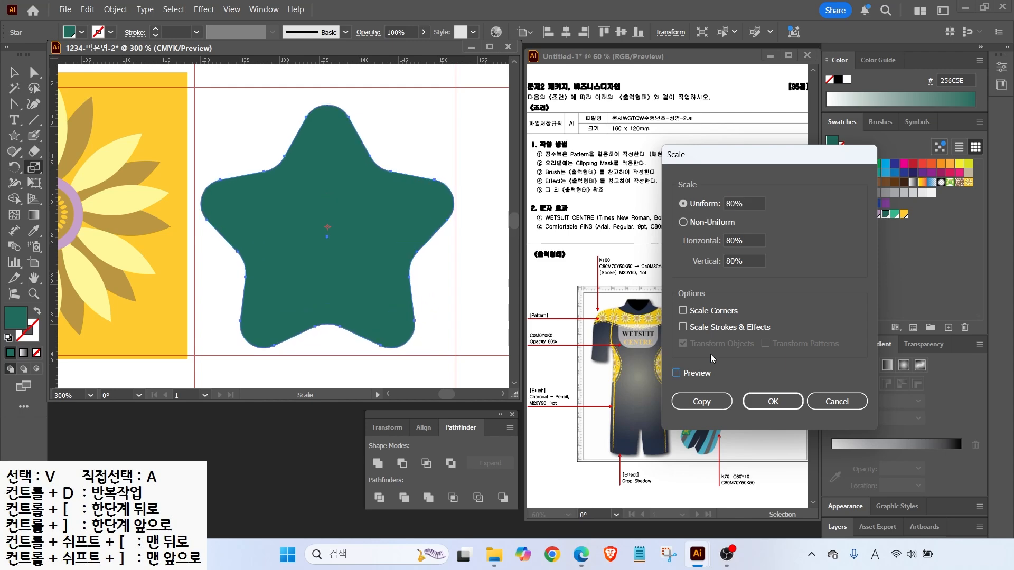
pyautogui.moveTo(750, 204); pyautogui.dragTo(499, 227)
pyautogui.write('90')
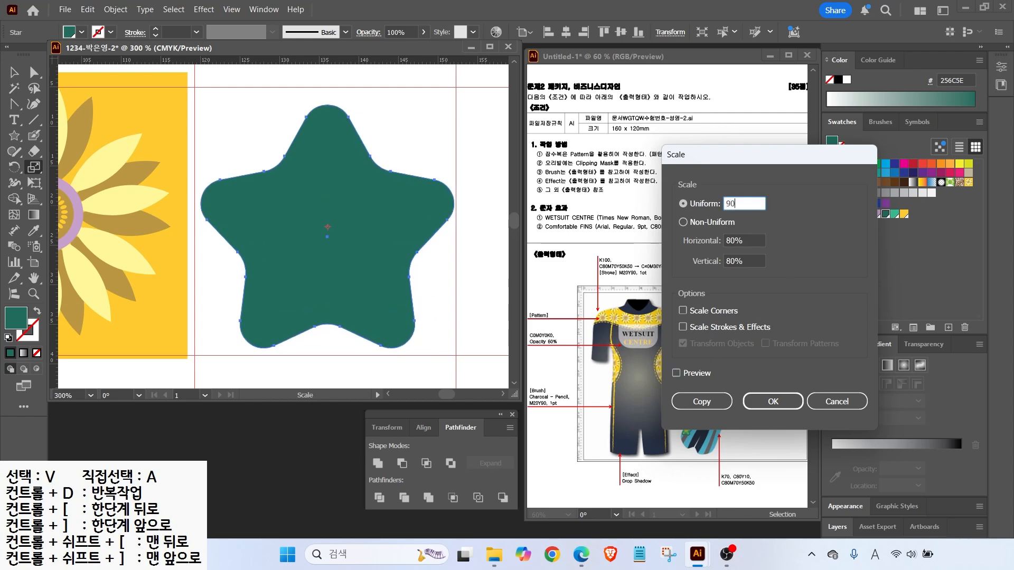
pyautogui.click(686, 400)
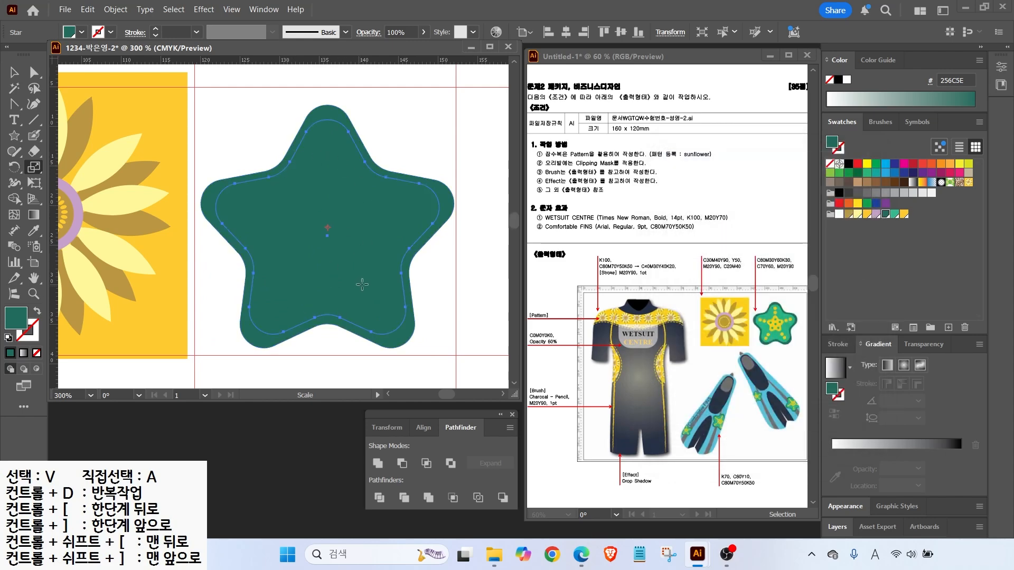
pyautogui.click(893, 214)
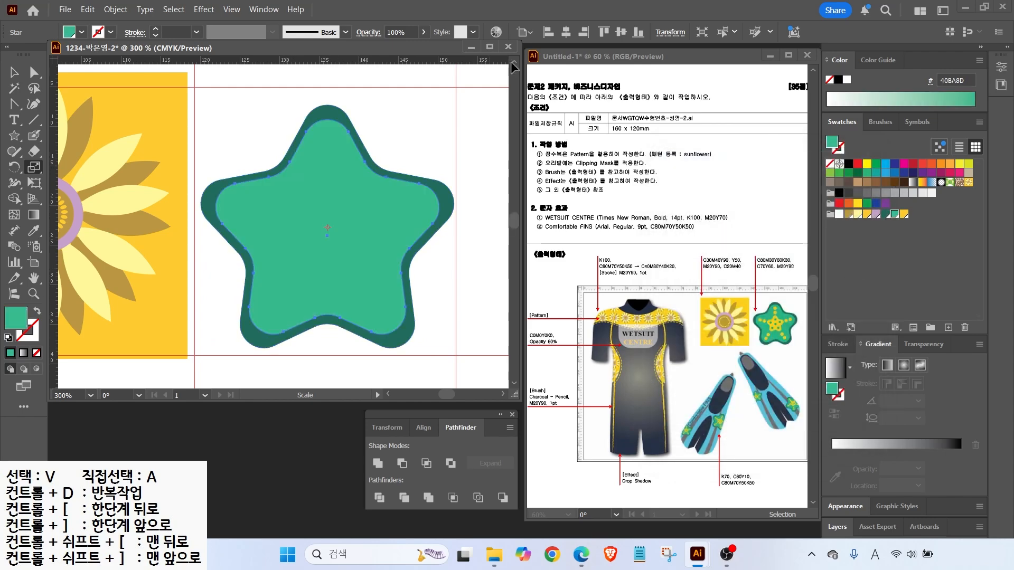
# Scale a 50% copy with Scale Corners checked and fill it yellow
pyautogui.doubleClick(34, 168)
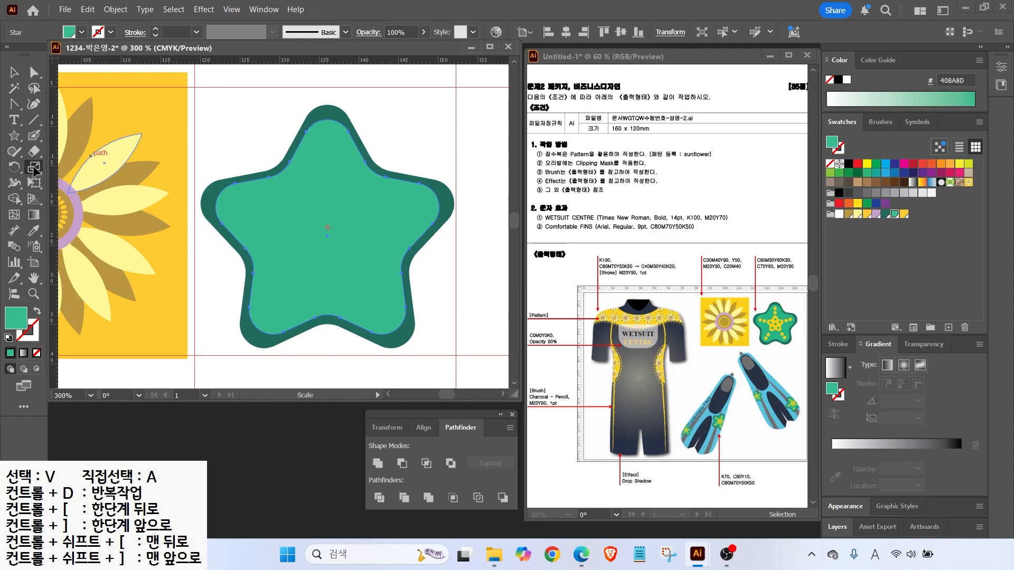
pyautogui.write('5')
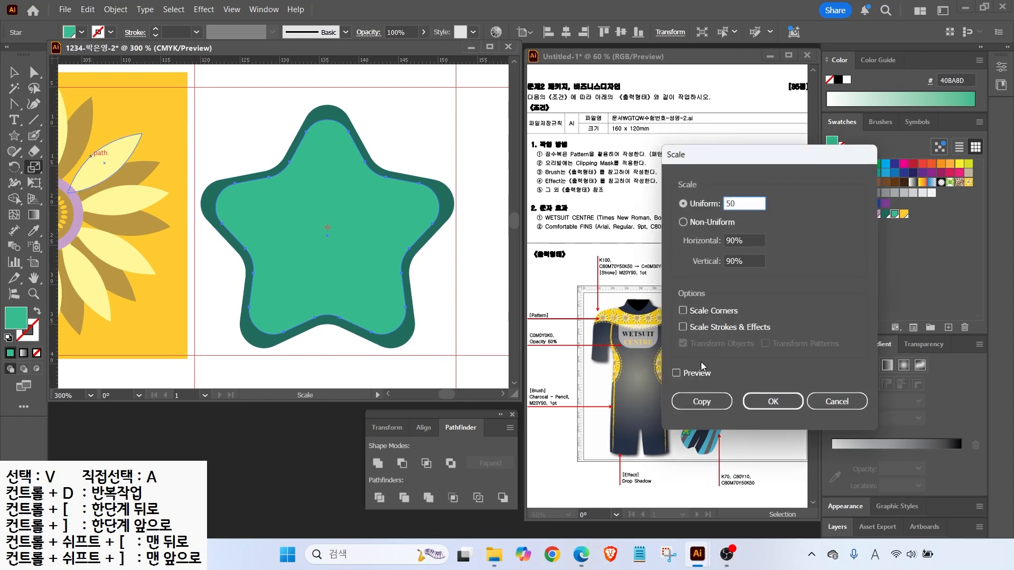
pyautogui.write('0')
pyautogui.click(676, 373)
pyautogui.click(675, 373)
pyautogui.click(676, 373)
pyautogui.click(676, 373)
pyautogui.click(676, 373)
pyautogui.click(676, 372)
pyautogui.click(676, 372)
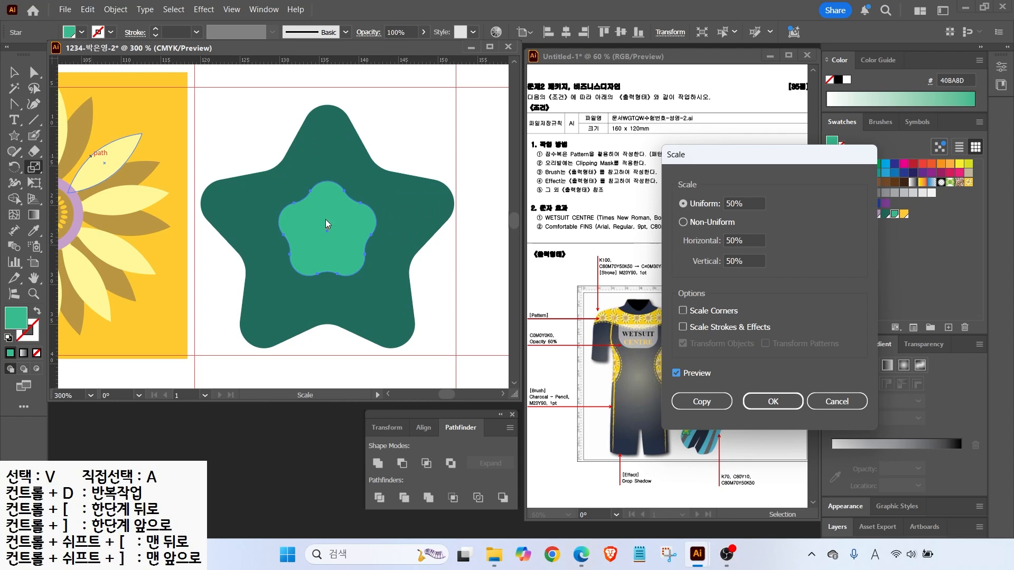
pyautogui.moveTo(666, 280)
pyautogui.mouseDown()
pyautogui.moveTo(793, 370)
pyautogui.moveTo(812, 374)
pyautogui.moveTo(808, 362)
pyautogui.mouseUp()
pyautogui.moveTo(717, 306); pyautogui.dragTo(746, 275)
pyautogui.press('Escape')
pyautogui.click(682, 311)
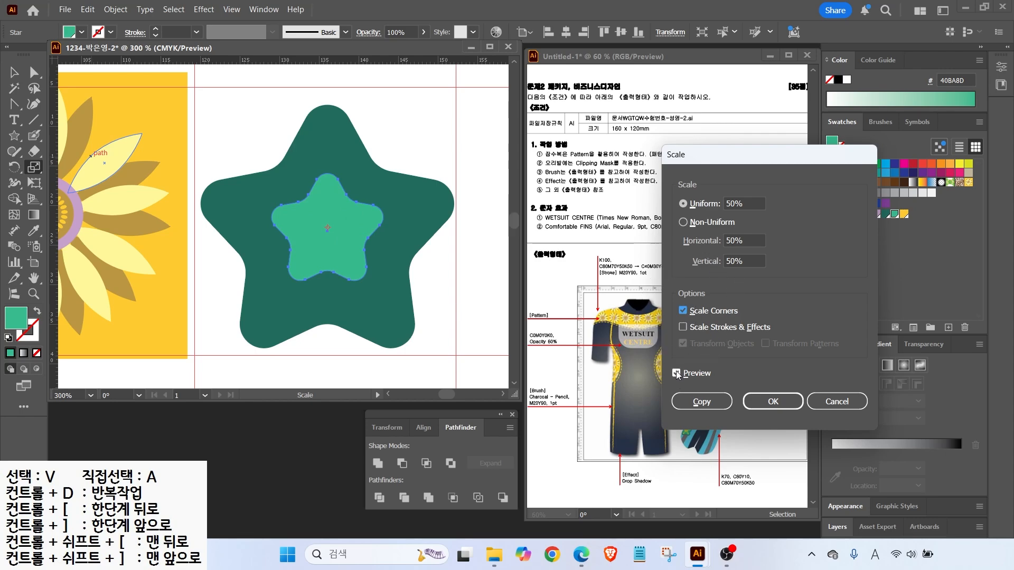
pyautogui.click(701, 402)
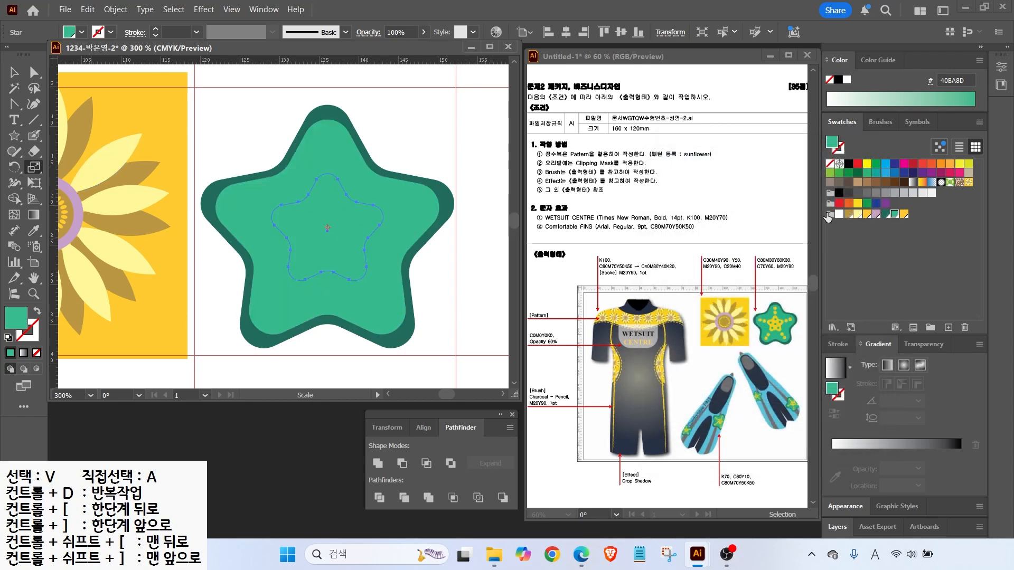
pyautogui.click(904, 214)
pyautogui.click(14, 135)
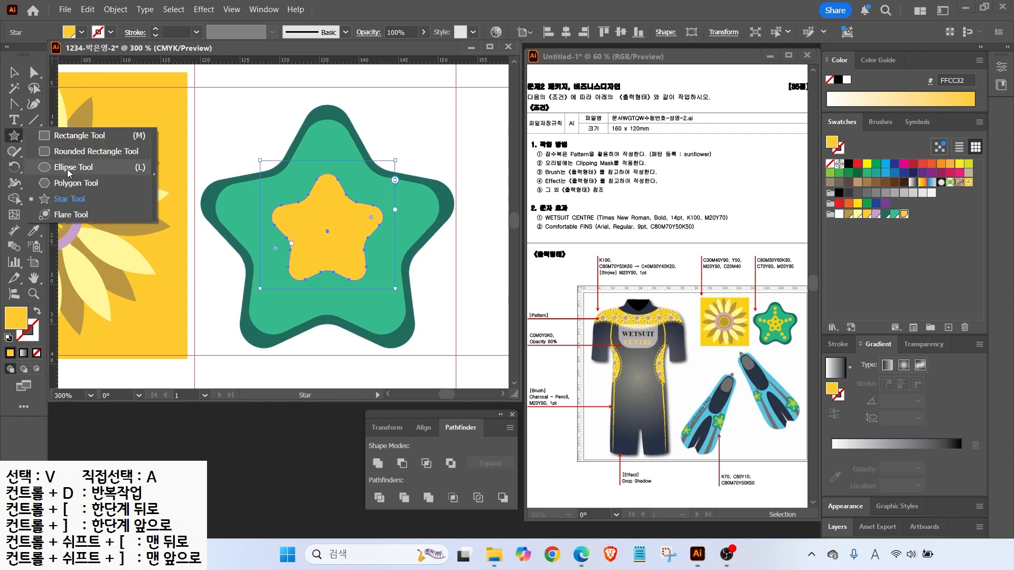
# Draw a small green circle at the yellow star's centre and duplicate it upward
pyautogui.click(68, 167)
pyautogui.moveTo(329, 232); pyautogui.dragTo(336, 240)
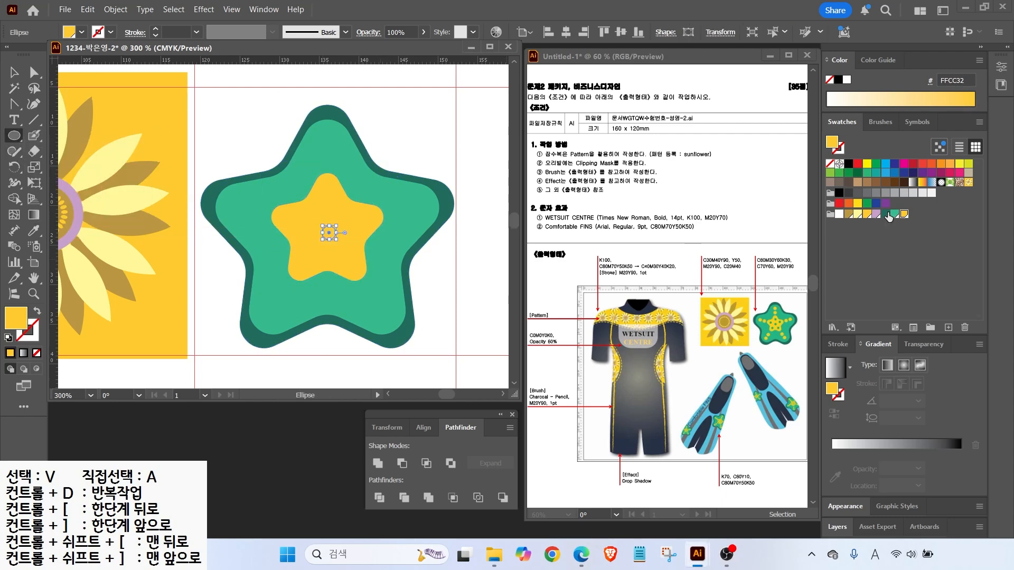
pyautogui.click(894, 214)
pyautogui.press('v')
pyautogui.click(419, 143)
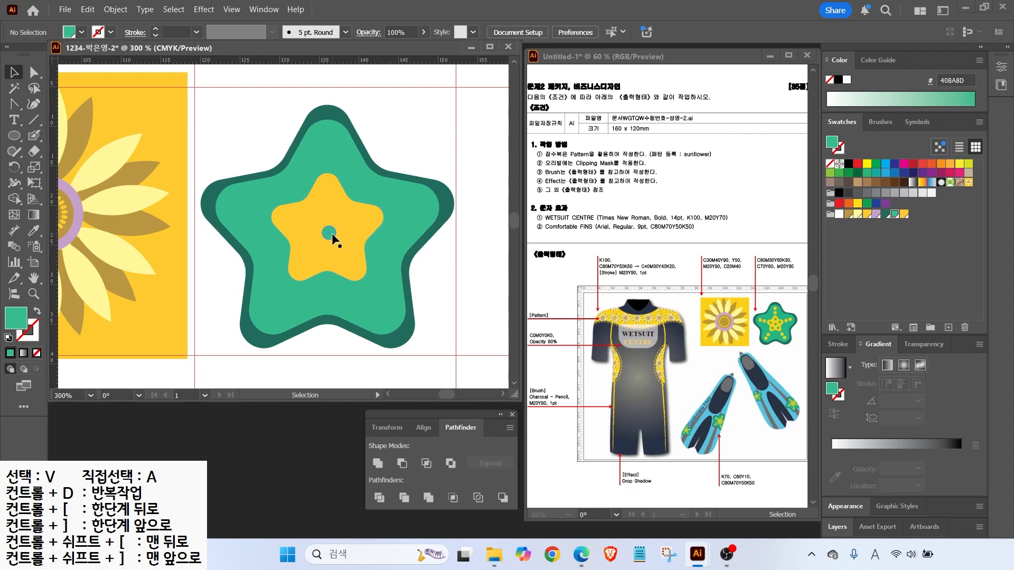
pyautogui.scroll(2, 333, 240)
pyautogui.moveTo(321, 236); pyautogui.dragTo(321, 172)
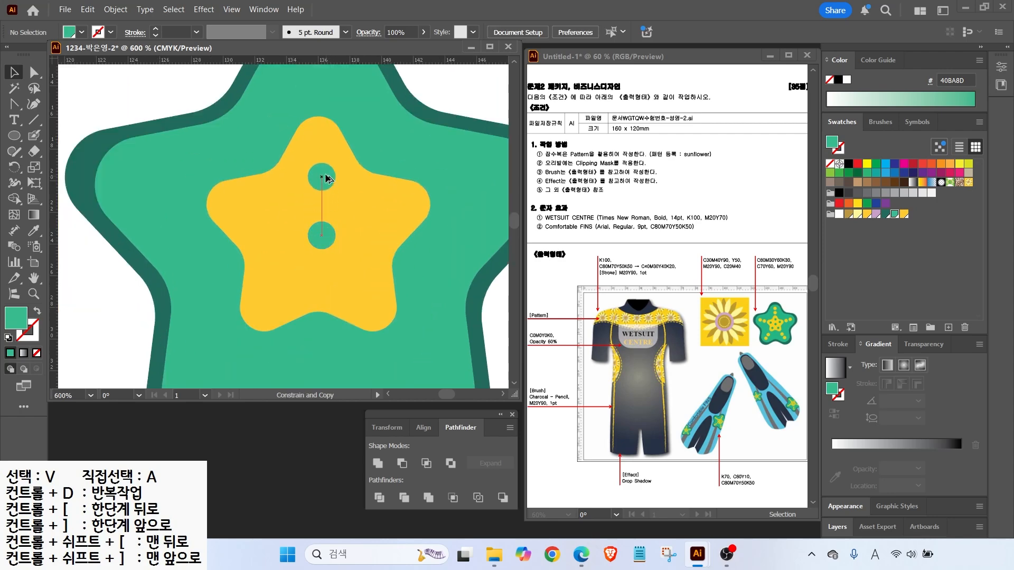
# Rotate-copy the upper circle 72° around the centre circle and repeat with Ctrl+D
pyautogui.click(15, 167)
pyautogui.press('ctrl')
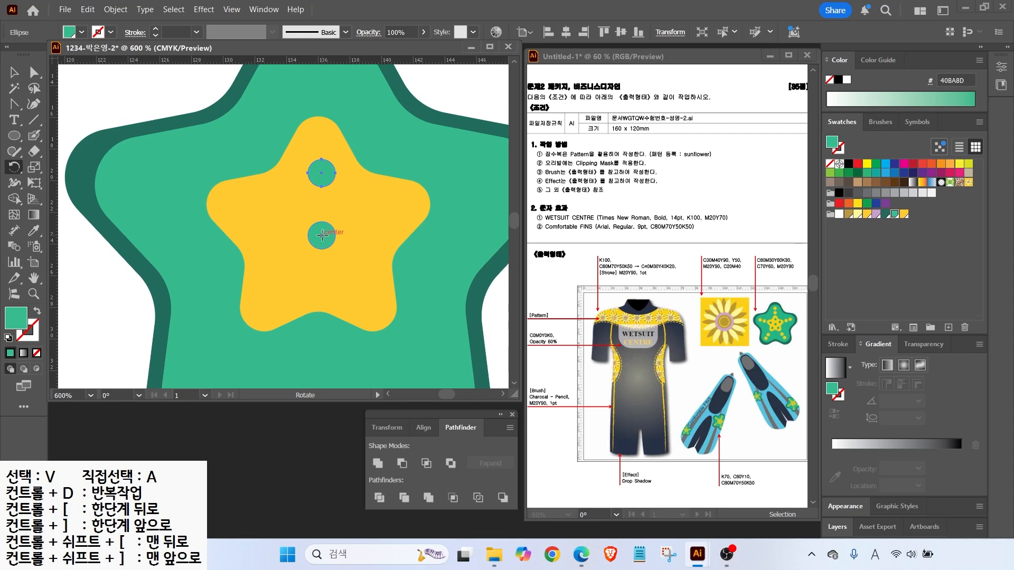
pyautogui.keyDown('alt'); pyautogui.click(322, 236); pyautogui.keyUp('alt')
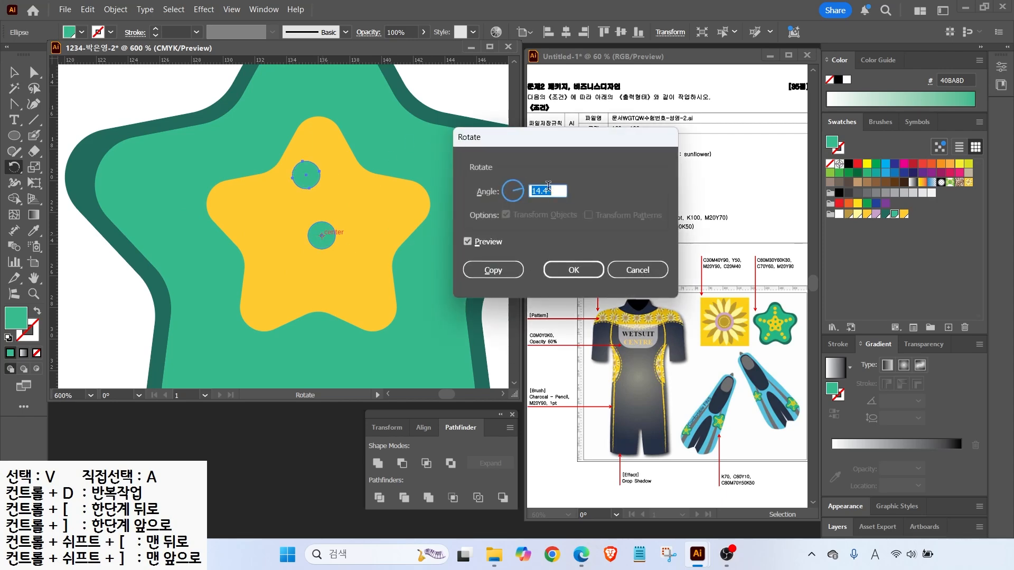
pyautogui.write('3')
pyautogui.click(466, 242)
pyautogui.click(467, 242)
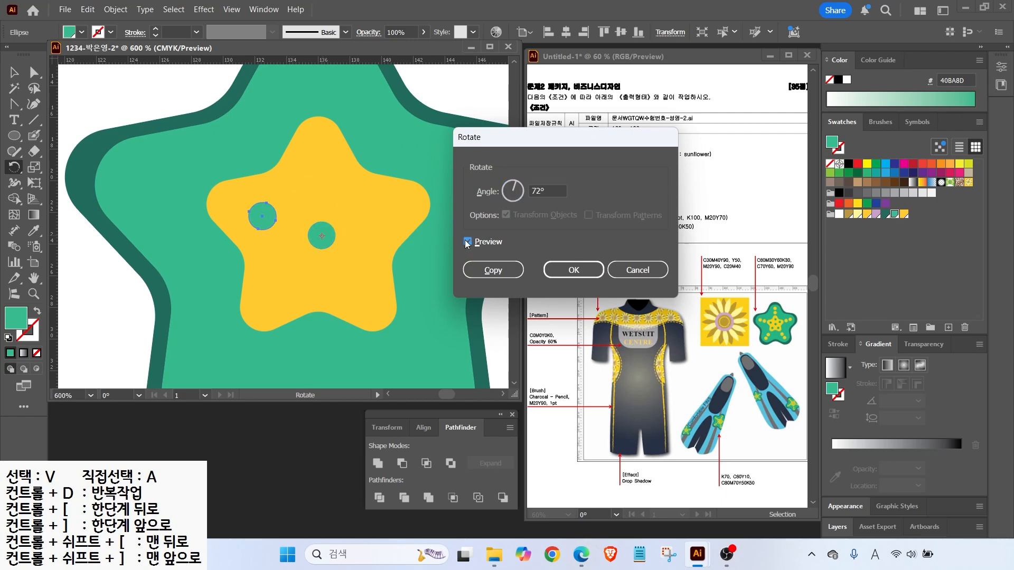
pyautogui.click(493, 270)
pyautogui.hotkey('ctrl', 'd')
pyautogui.hotkey('ctrl', 'd')
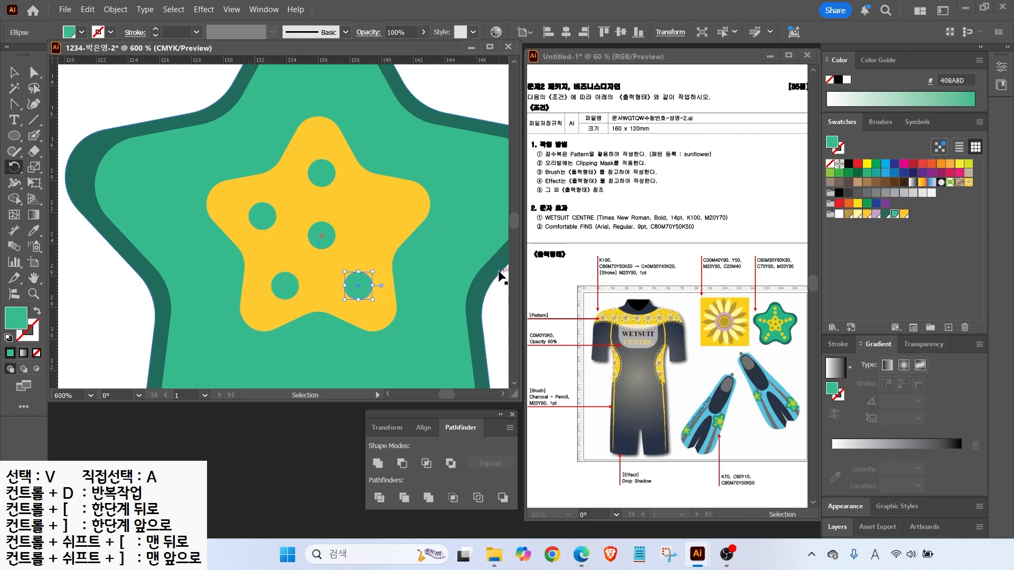
pyautogui.hotkey('ctrl', 'd')
pyautogui.hotkey('ctrl', '-')
pyautogui.hotkey('ctrl', '-')
# Duplicate the top circle further up, color it yellow, and select the two yellow circles
pyautogui.press('v')
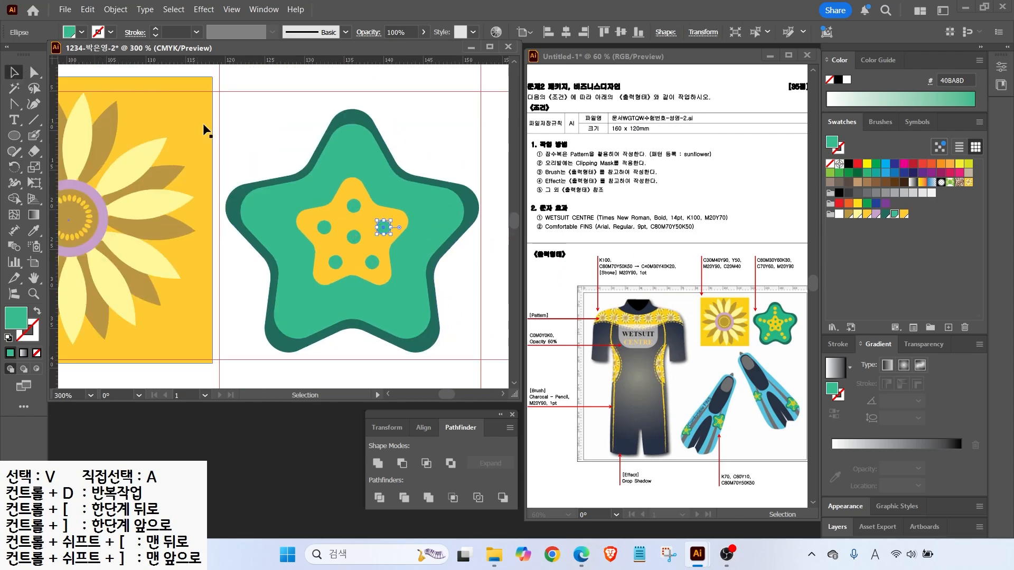
pyautogui.moveTo(354, 206); pyautogui.dragTo(354, 142)
pyautogui.click(904, 214)
pyautogui.keyDown('shift'); pyautogui.click(355, 166); pyautogui.keyUp('shift')
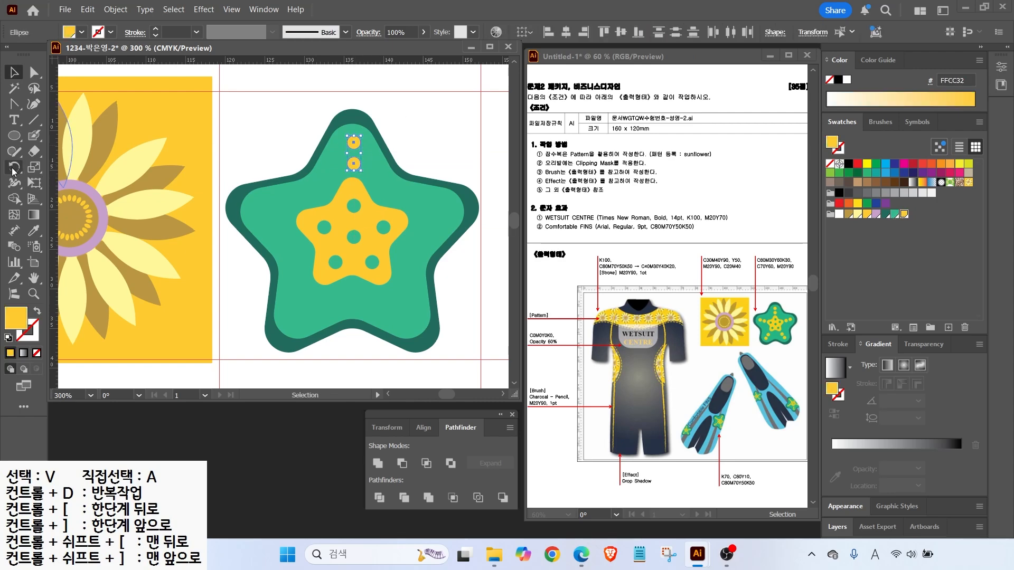
# Rotate-copy the yellow pair 72° around the star's centre and repeat for every arm
pyautogui.click(14, 168)
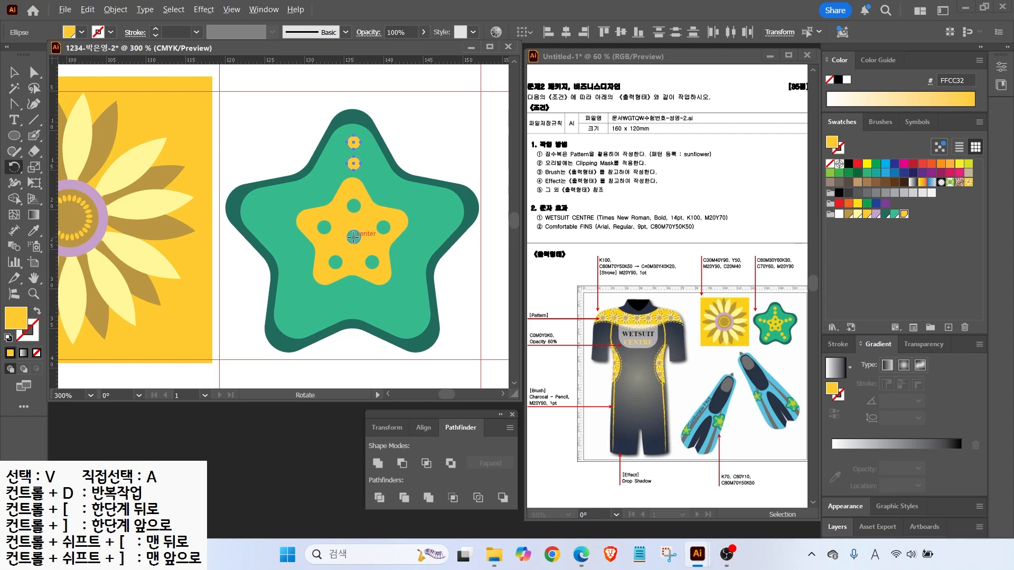
pyautogui.keyDown('alt'); pyautogui.click(353, 237); pyautogui.keyUp('alt')
pyautogui.click(472, 242)
pyautogui.click(473, 242)
pyautogui.click(472, 242)
pyautogui.click(473, 242)
pyautogui.click(472, 242)
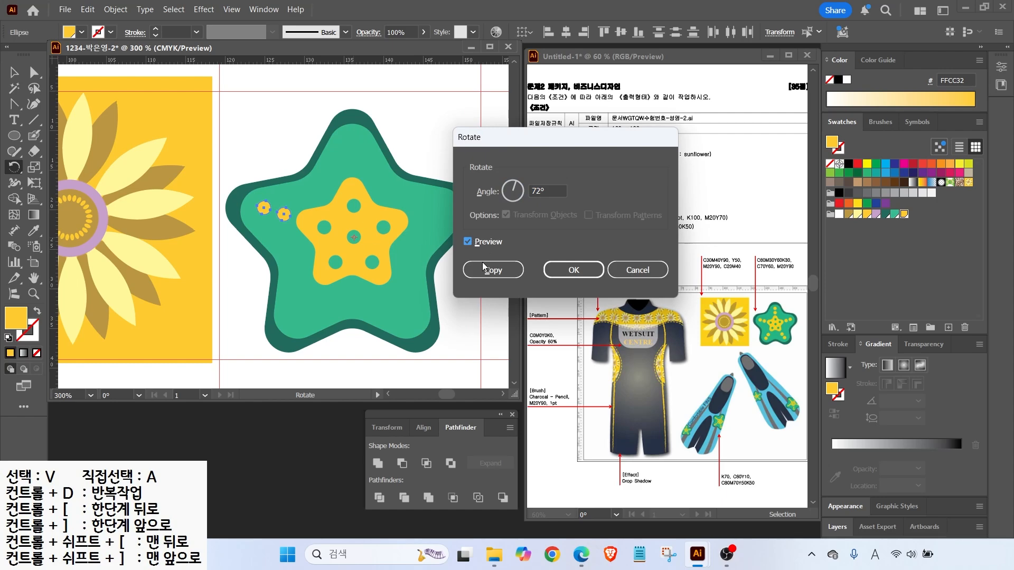
pyautogui.click(492, 271)
pyautogui.hotkey('ctrl', 'd')
pyautogui.hotkey('ctrl', 'd')
pyautogui.hotkey('ctrl', 'd')
pyautogui.press('v')
pyautogui.hotkey('ctrl', 'shift', 'a')
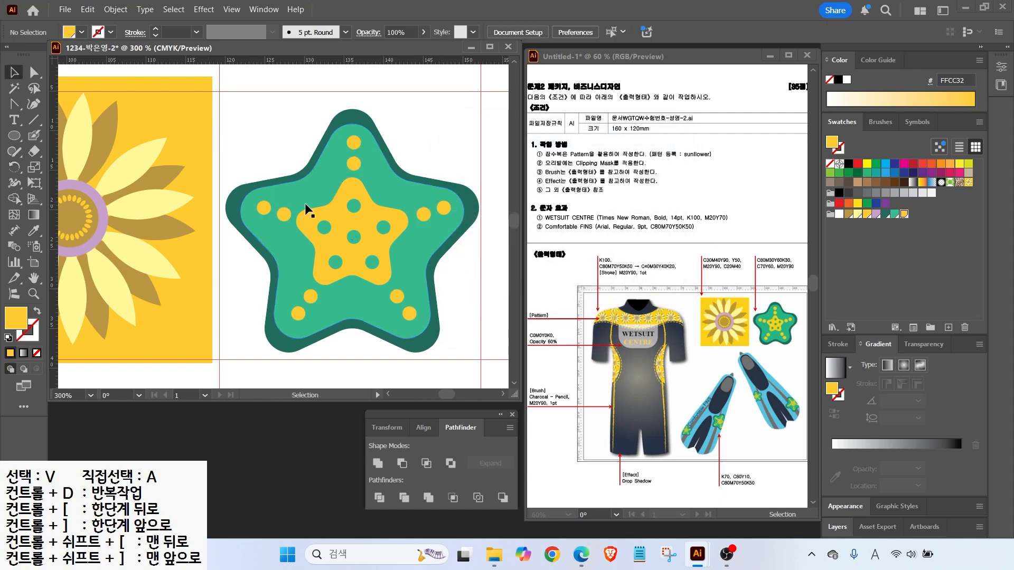
# Fit the artboard in the window and hide the guides
pyautogui.scroll(-2, 305, 206)
pyautogui.doubleClick(34, 278)
pyautogui.click(231, 10)
pyautogui.moveTo(316, 456)
pyautogui.click(475, 456)
pyautogui.press('v')
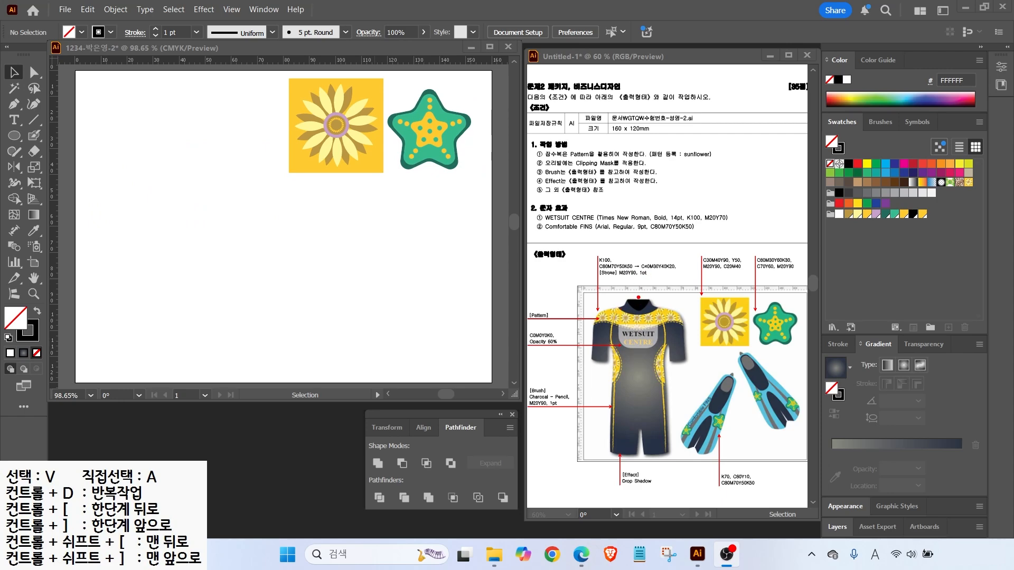
# Add a vertical centre guide on the artboard
pyautogui.moveTo(636, 315); pyautogui.dragTo(637, 473)
pyautogui.moveTo(611, 305)
pyautogui.mouseDown()
pyautogui.moveTo(658, 294)
pyautogui.moveTo(648, 285)
pyautogui.moveTo(680, 276)
pyautogui.mouseUp()
pyautogui.press('Escape')
pyautogui.moveTo(57, 127); pyautogui.dragTo(177, 144)
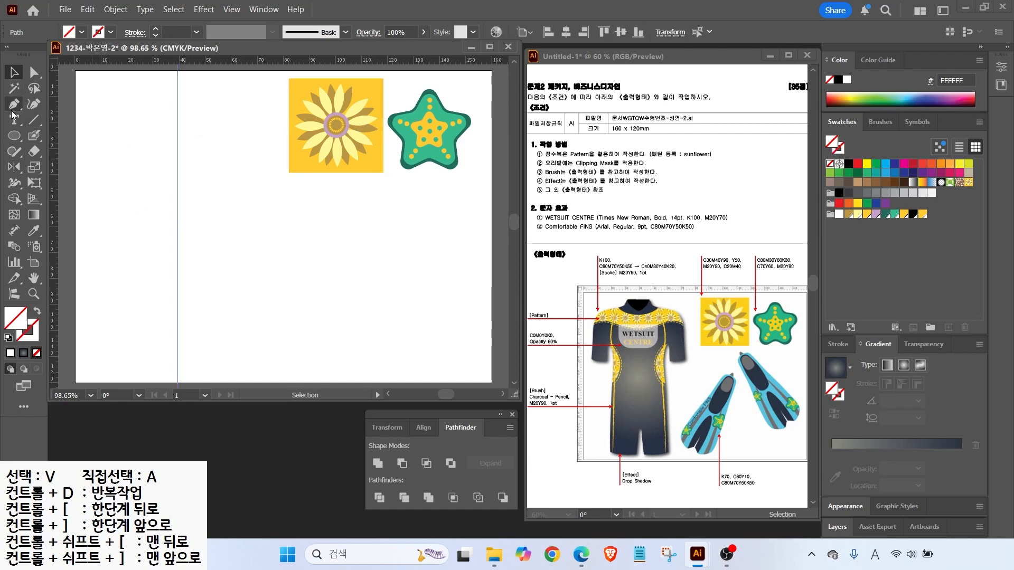
# With white fill and black stroke, trace the wetsuit's neck and shoulder with the Pen tool
pyautogui.click(9, 339)
pyautogui.press('p')
pyautogui.click(177, 84)
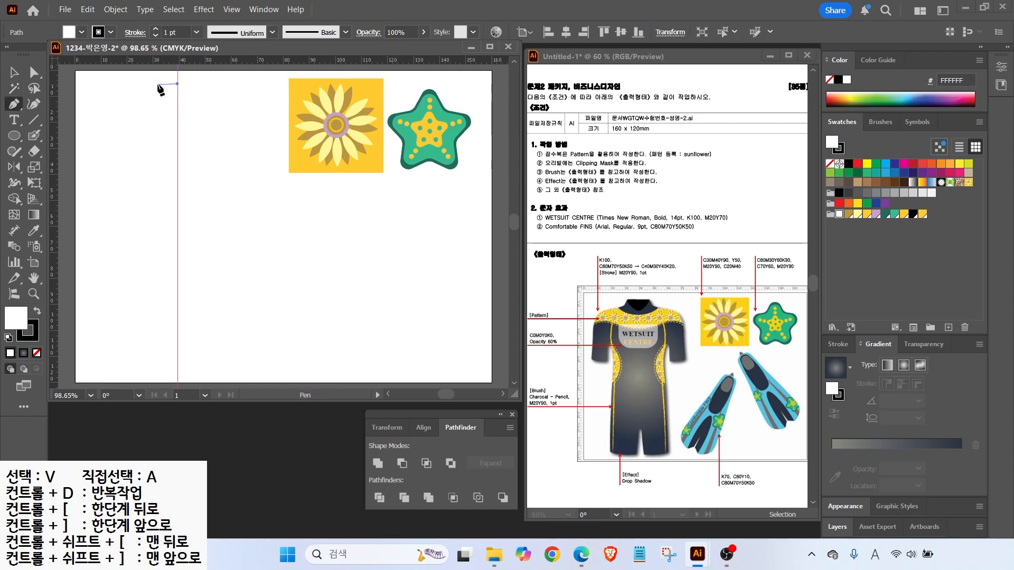
pyautogui.click(158, 83)
pyautogui.click(154, 98)
pyautogui.click(107, 106)
pyautogui.click(92, 124)
# Continue the outline along the sleeve, side seam and leg, closing it at the start point
pyautogui.click(83, 196)
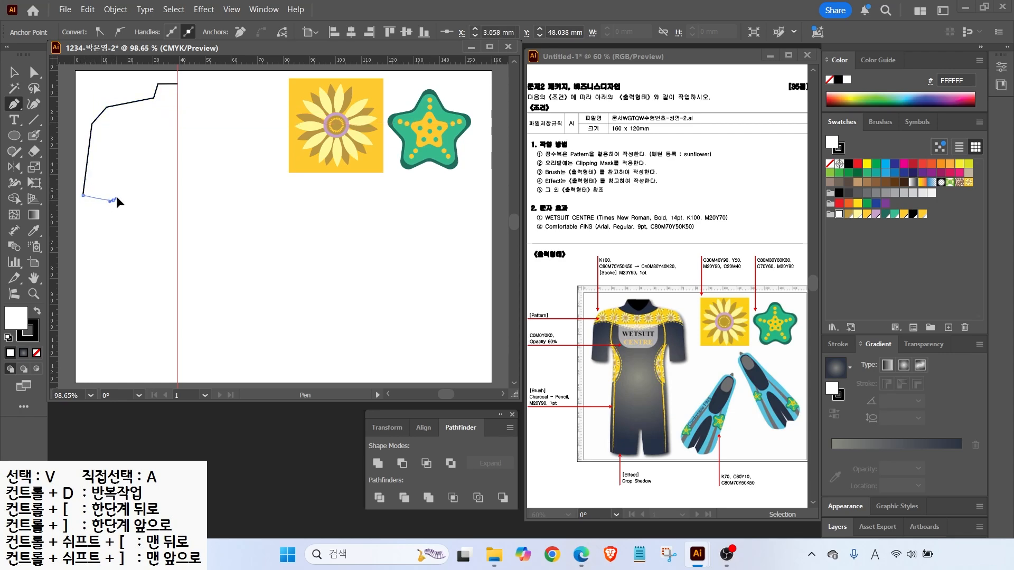
pyautogui.moveTo(112, 200); pyautogui.dragTo(125, 198)
pyautogui.click(118, 154)
pyautogui.click(124, 211)
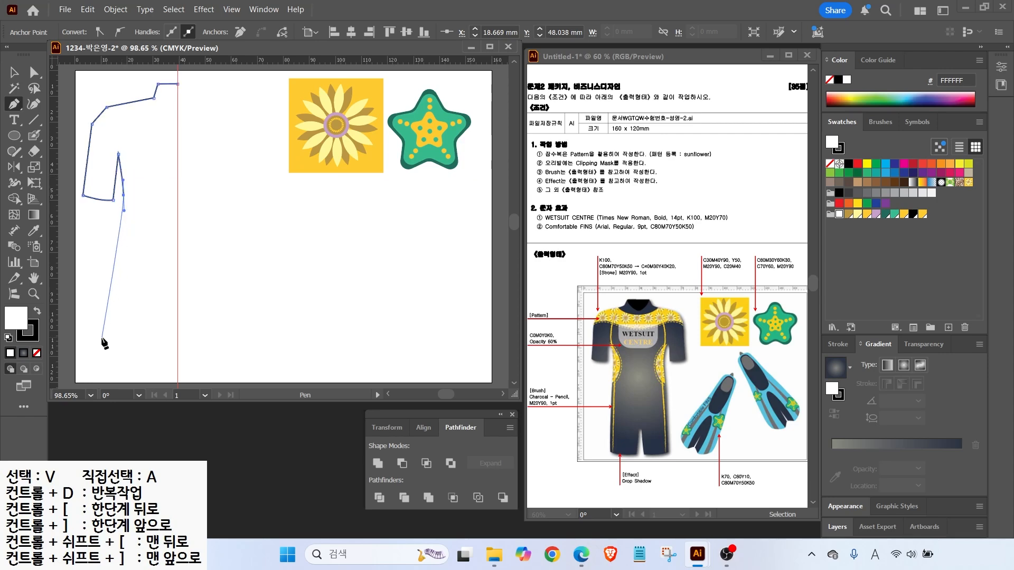
pyautogui.click(112, 360)
pyautogui.moveTo(168, 369); pyautogui.dragTo(196, 363)
pyautogui.click(173, 319)
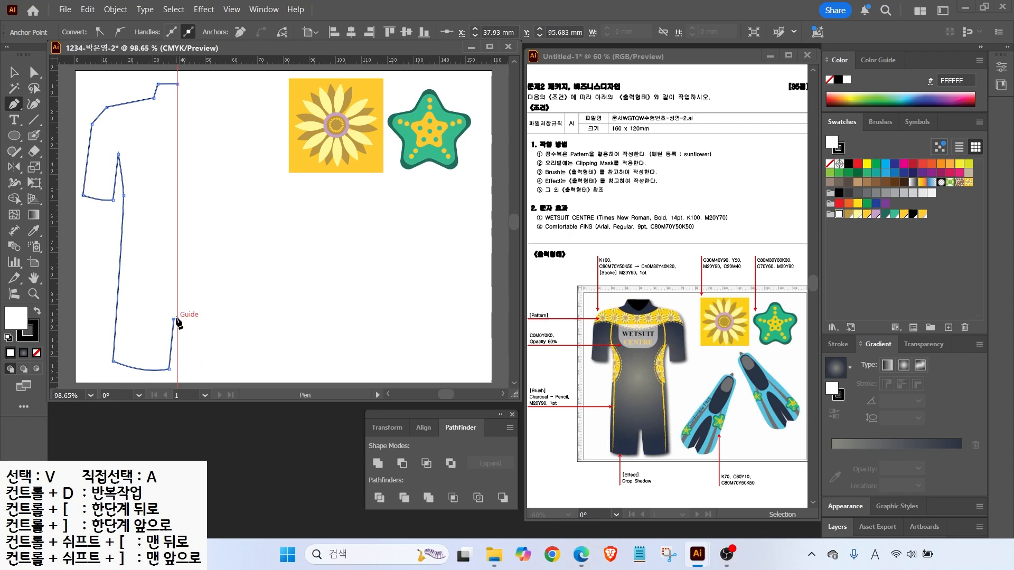
pyautogui.click(177, 83)
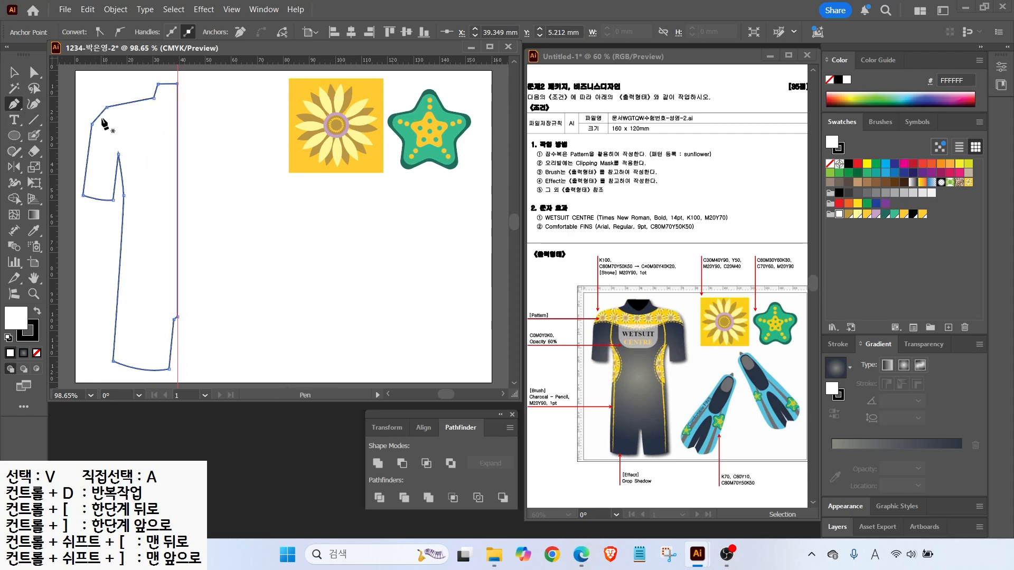
# Smooth the sharp neckline corner with the Anchor Point tool
pyautogui.click(13, 103)
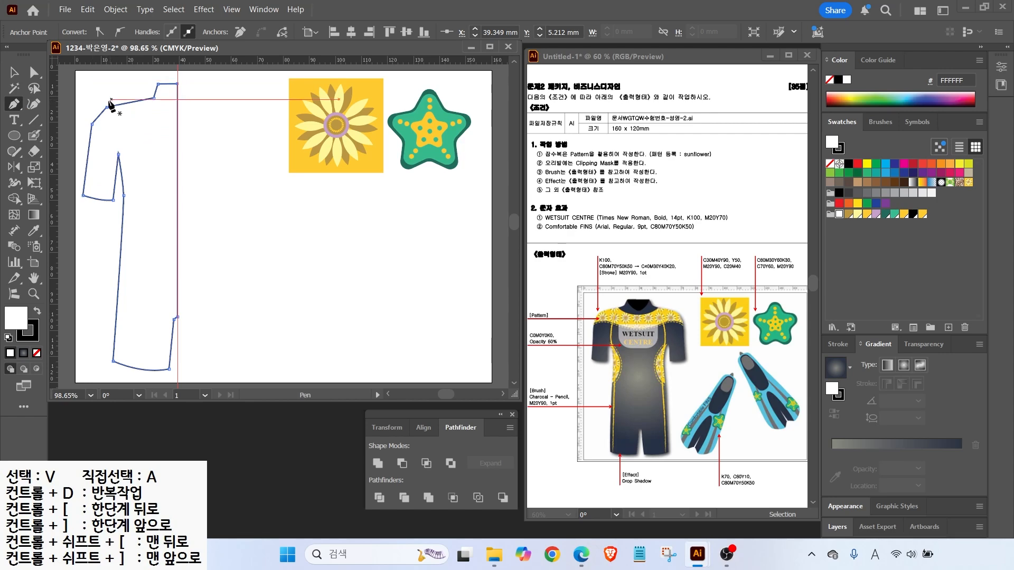
pyautogui.click(16, 105)
pyautogui.click(84, 151)
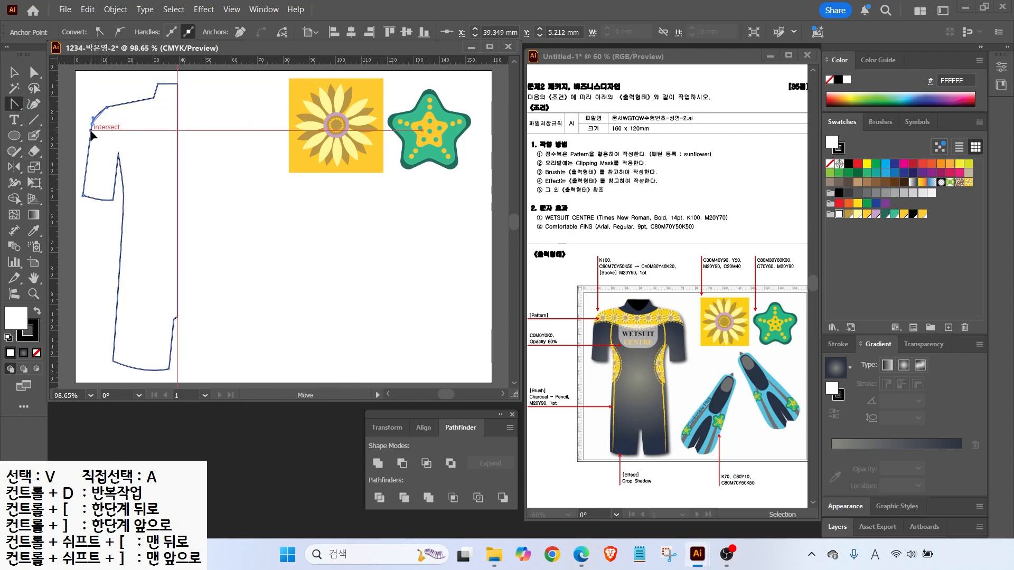
pyautogui.scroll(5, 178, 326)
pyautogui.moveTo(159, 294); pyautogui.dragTo(196, 315)
pyautogui.scroll(-4, 172, 284)
pyautogui.click(14, 73)
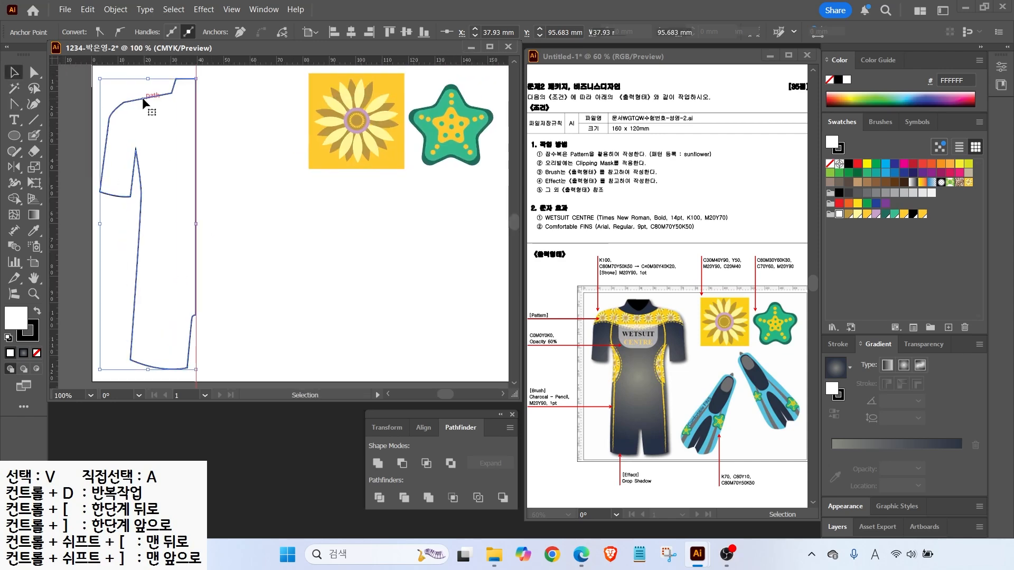
pyautogui.click(142, 98)
pyautogui.click(62, 132)
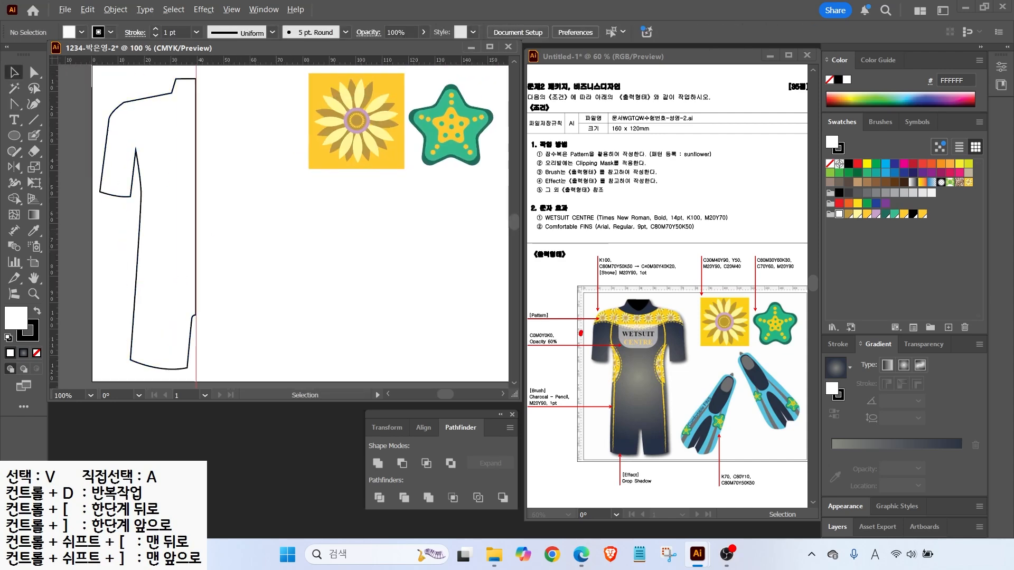
# Draw an unfilled curved waist seam and lengthen its curve handles
pyautogui.press('Escape')
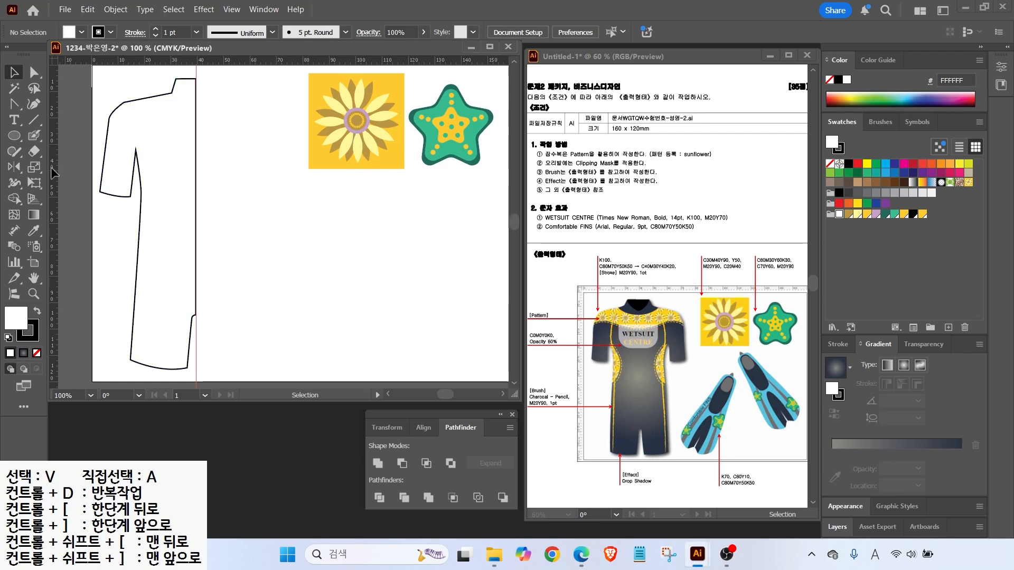
pyautogui.click(14, 104)
pyautogui.click(135, 189)
pyautogui.moveTo(152, 230); pyautogui.dragTo(152, 244)
pyautogui.click(124, 283)
pyautogui.click(36, 352)
pyautogui.click(32, 74)
pyautogui.click(152, 230)
pyautogui.moveTo(152, 244); pyautogui.dragTo(152, 260)
pyautogui.moveTo(152, 216); pyautogui.dragTo(152, 206)
# Draw a curved chest seam from the centre guide to the sleeve edge
pyautogui.click(14, 104)
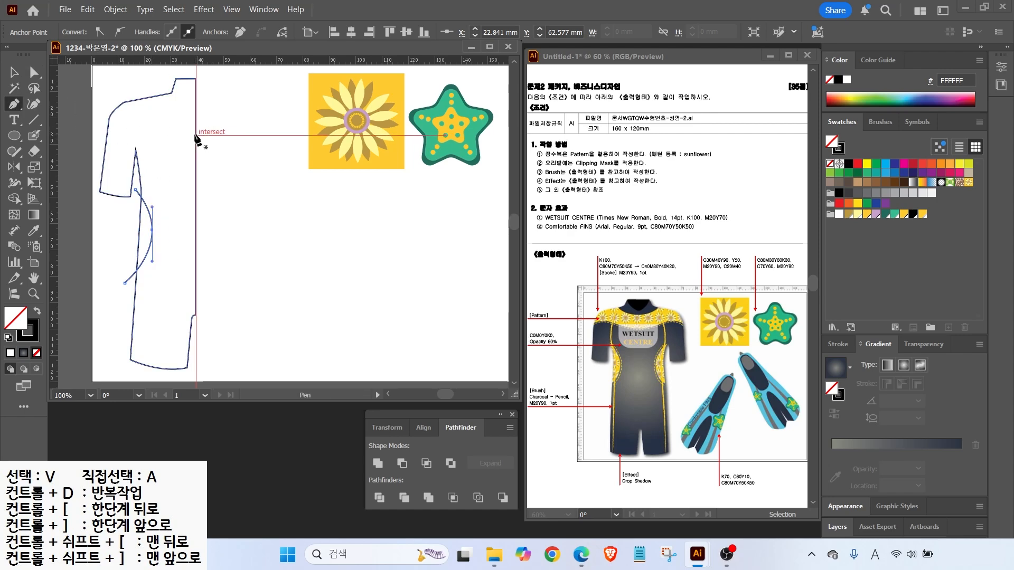
pyautogui.click(196, 135)
pyautogui.moveTo(162, 133); pyautogui.dragTo(114, 126)
pyautogui.click(99, 139)
pyautogui.press('a')
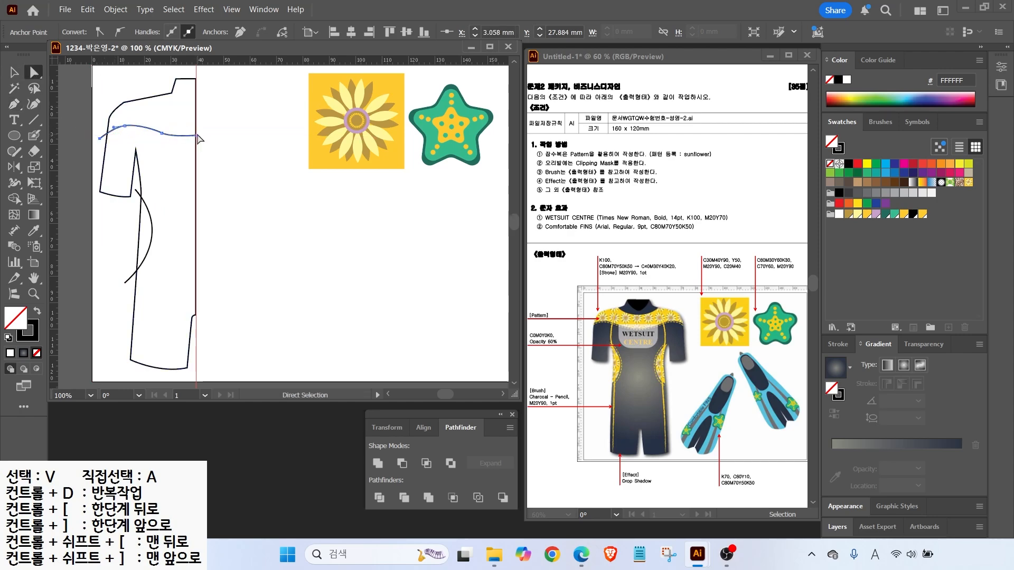
pyautogui.moveTo(196, 135); pyautogui.dragTo(196, 139)
# Draw two curved collar lines at the neck, then marquee-select the wetsuit half
pyautogui.press('p')
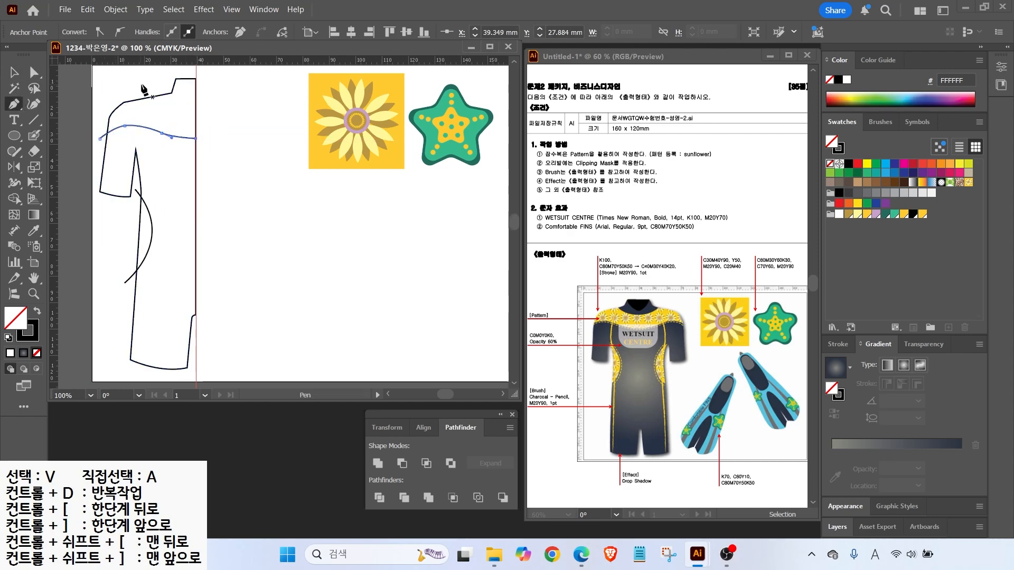
pyautogui.click(154, 88)
pyautogui.moveTo(196, 111); pyautogui.dragTo(221, 111)
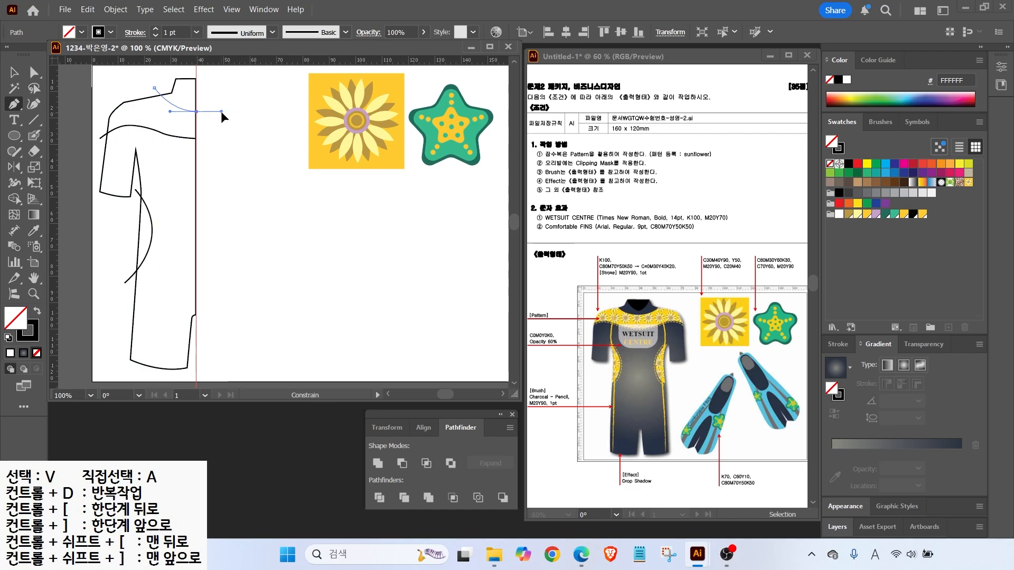
pyautogui.press('a')
pyautogui.press('p')
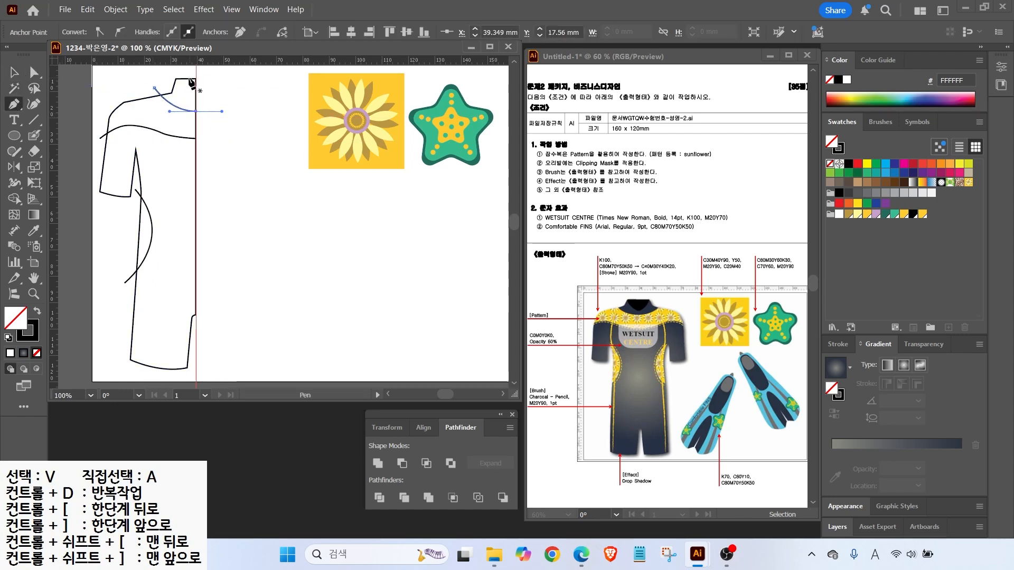
pyautogui.click(176, 78)
pyautogui.moveTo(196, 102); pyautogui.dragTo(205, 104)
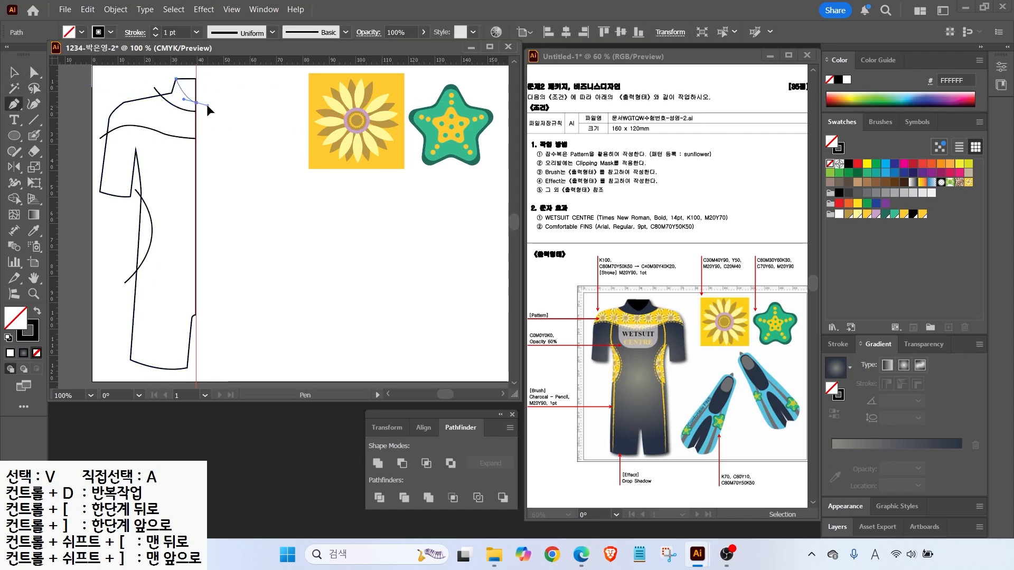
pyautogui.press('v')
pyautogui.click(206, 129)
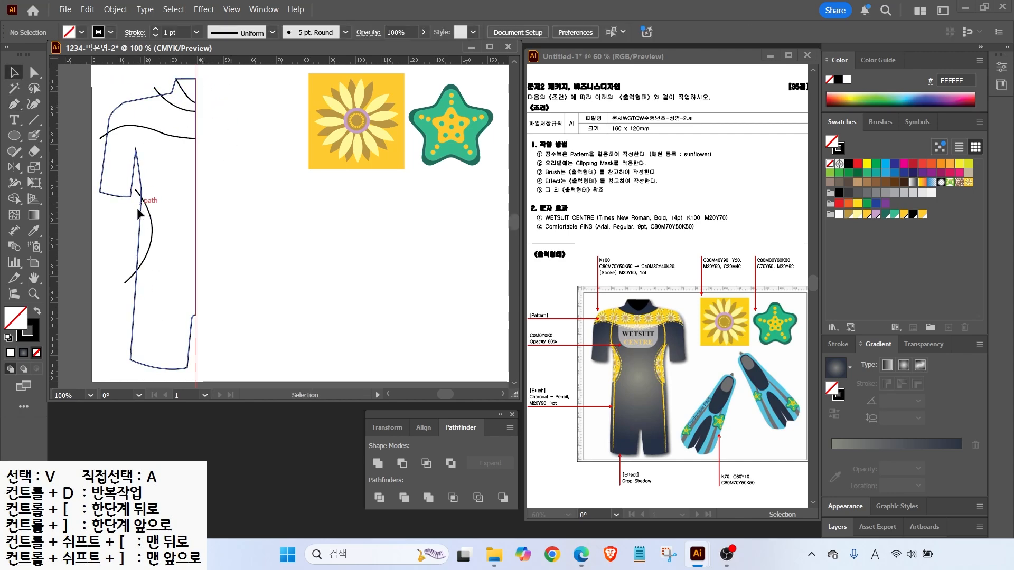
pyautogui.moveTo(106, 75); pyautogui.dragTo(179, 250)
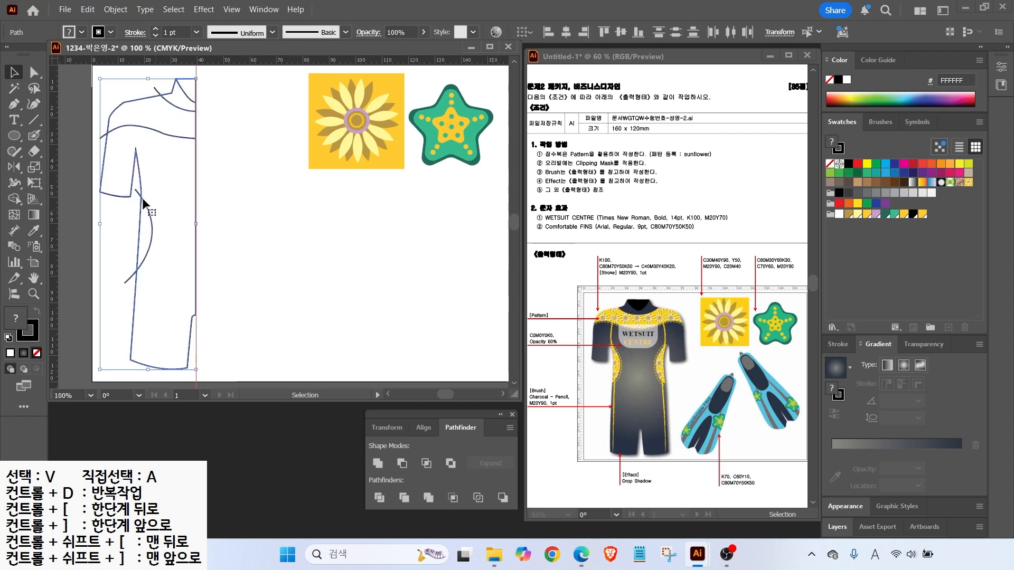
# Reflect a copy of the wetsuit half across the centre guide on the vertical axis
pyautogui.click(17, 167)
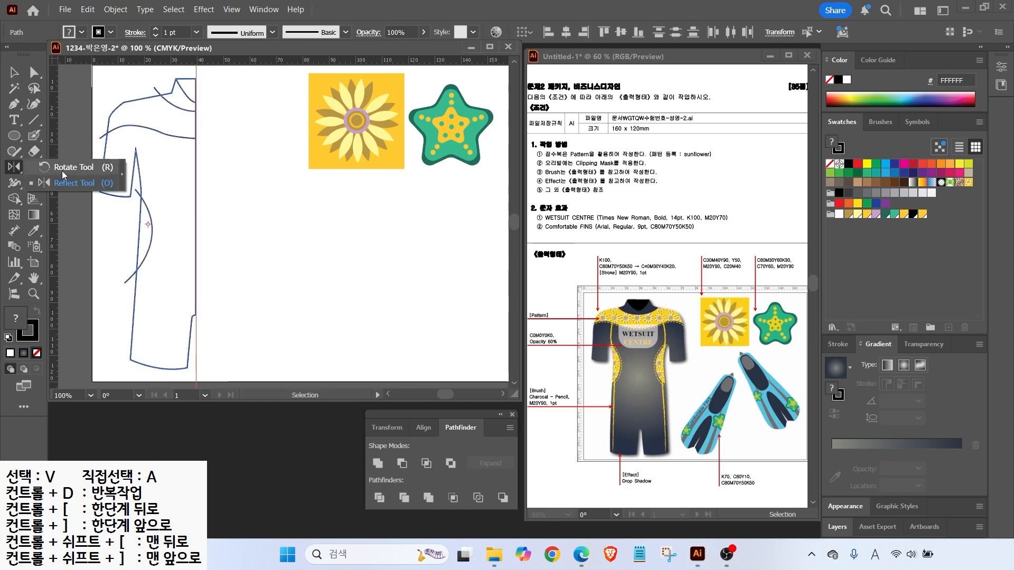
pyautogui.click(74, 183)
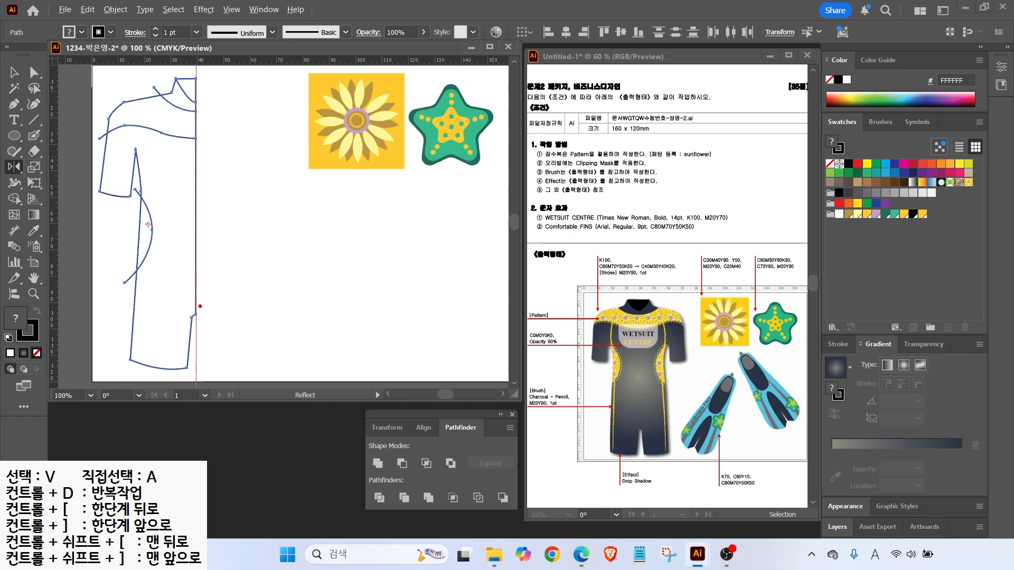
pyautogui.moveTo(199, 337); pyautogui.dragTo(249, 360)
pyautogui.press('Escape')
pyautogui.keyDown('alt'); pyautogui.click(195, 340); pyautogui.keyUp('alt')
pyautogui.click(475, 335)
pyautogui.click(476, 335)
pyautogui.click(475, 334)
pyautogui.click(475, 334)
pyautogui.click(476, 335)
pyautogui.click(476, 335)
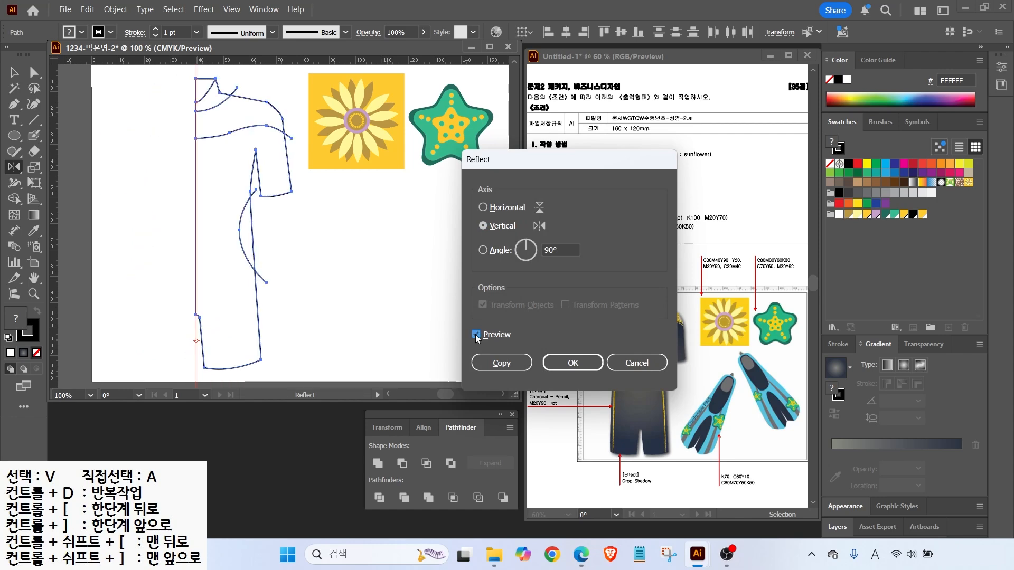
pyautogui.click(499, 362)
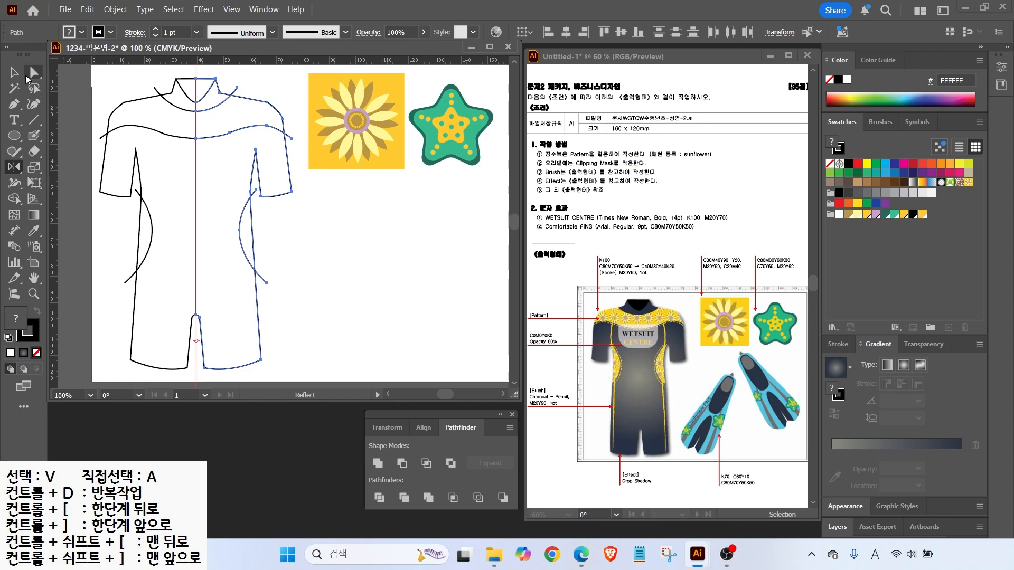
# Select both the left and right wetsuit outline halves
pyautogui.press('v')
pyautogui.click(166, 330)
pyautogui.click(166, 326)
pyautogui.keyDown('shift'); pyautogui.click(221, 325); pyautogui.keyUp('shift')
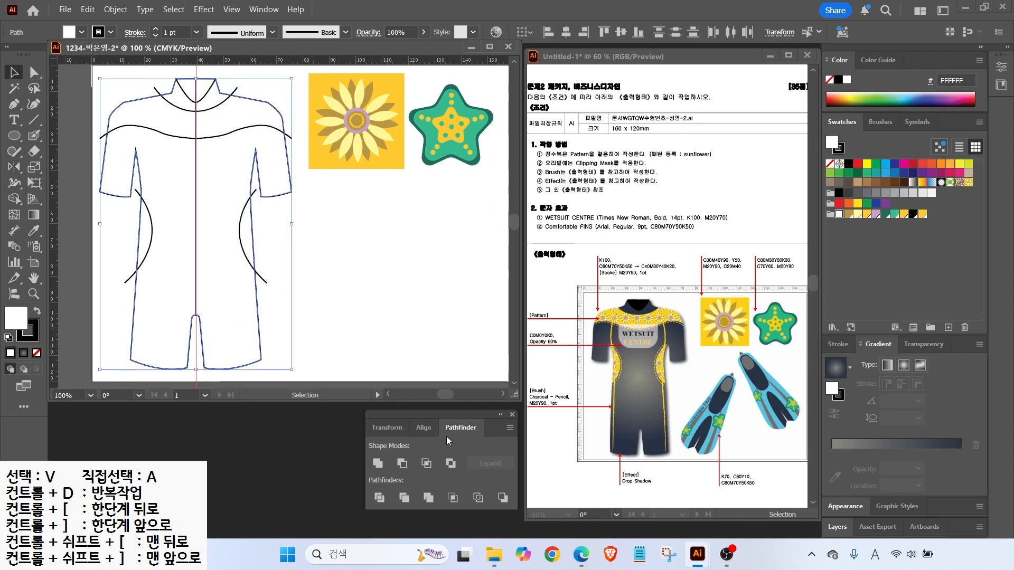
# Unite the halves, send the wetsuit to back, and fill it with the dark radial gradient
pyautogui.click(378, 463)
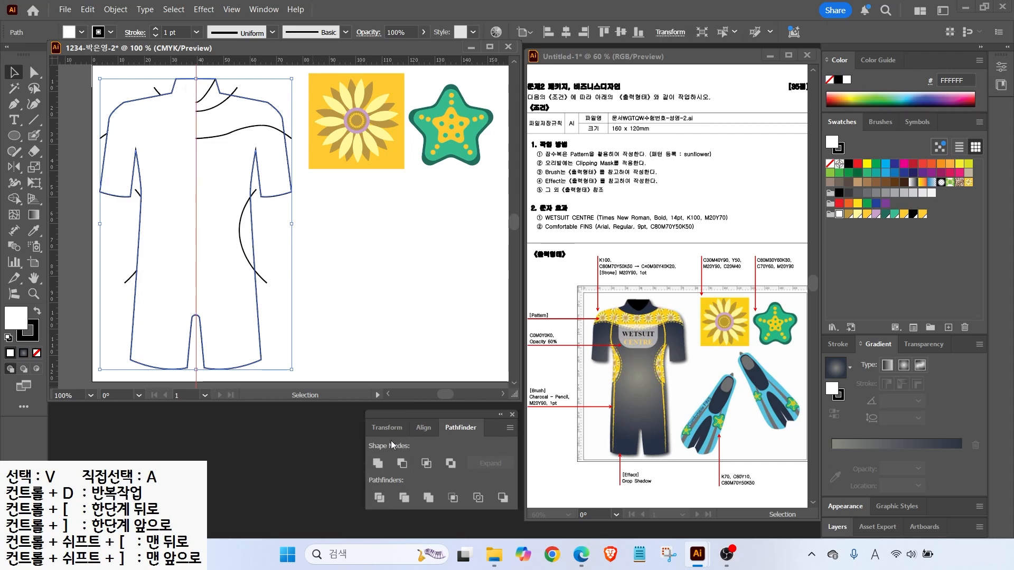
pyautogui.rightClick(183, 236)
pyautogui.moveTo(274, 482)
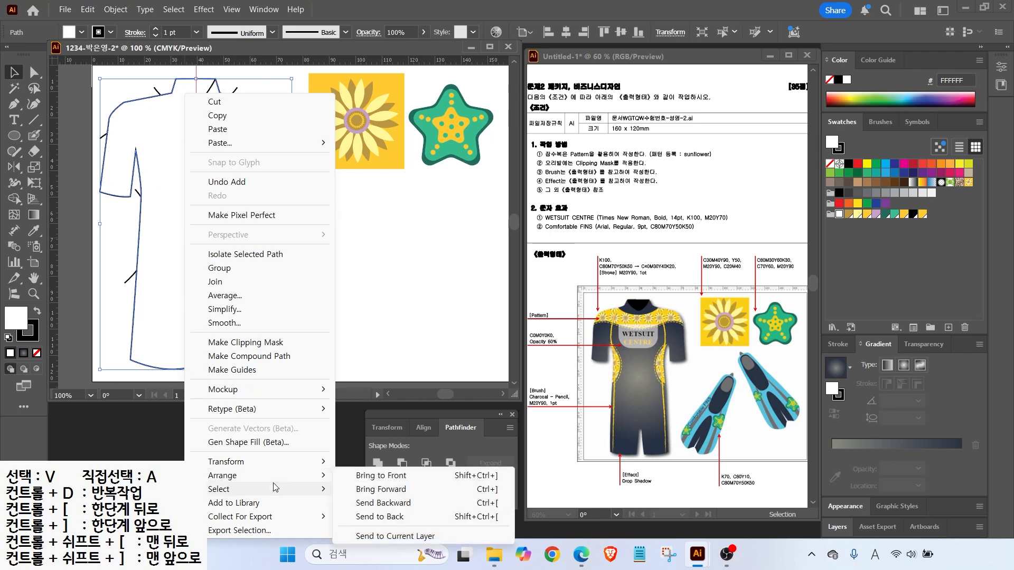
pyautogui.click(370, 516)
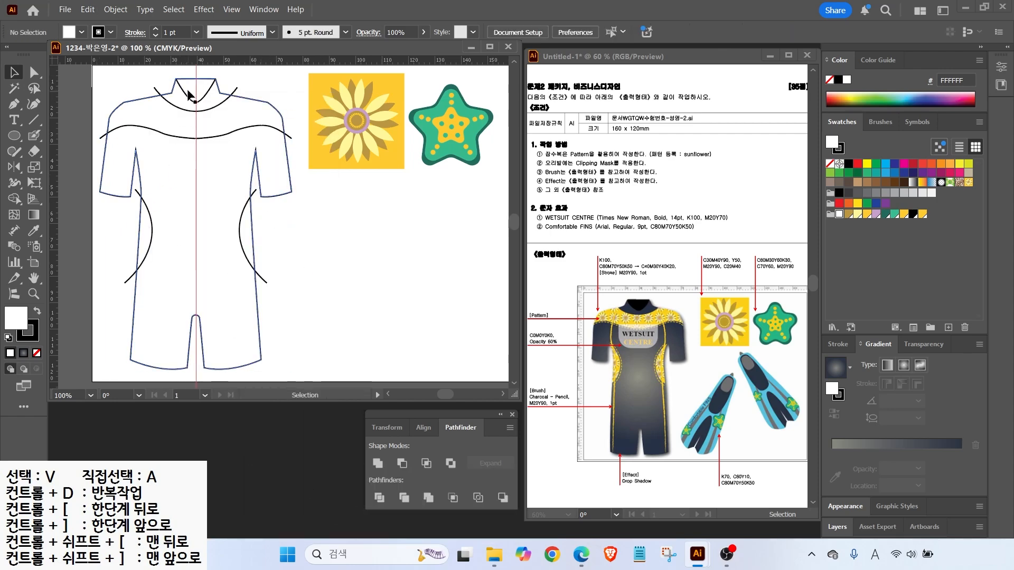
pyautogui.moveTo(119, 226); pyautogui.dragTo(132, 248)
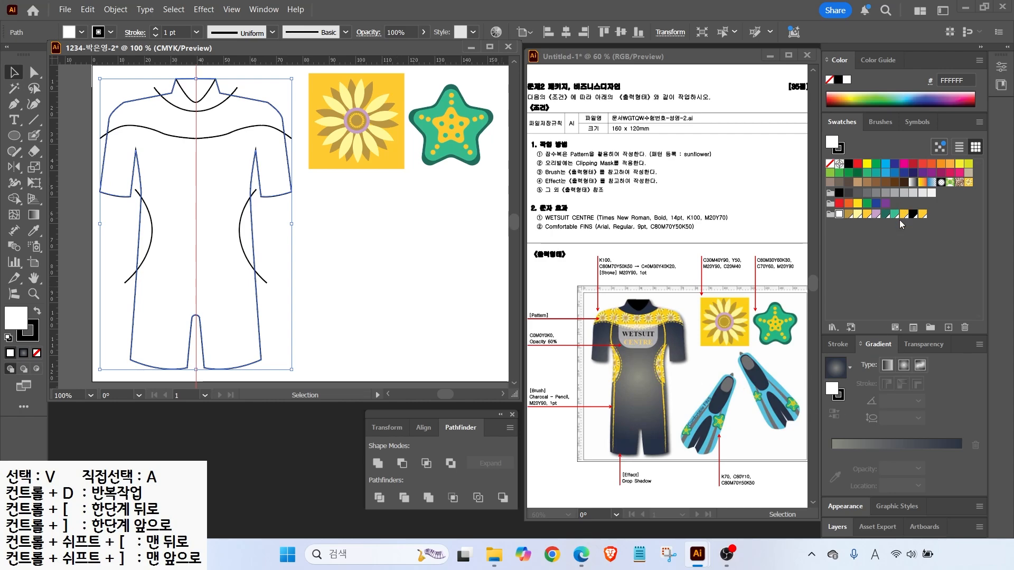
pyautogui.click(836, 371)
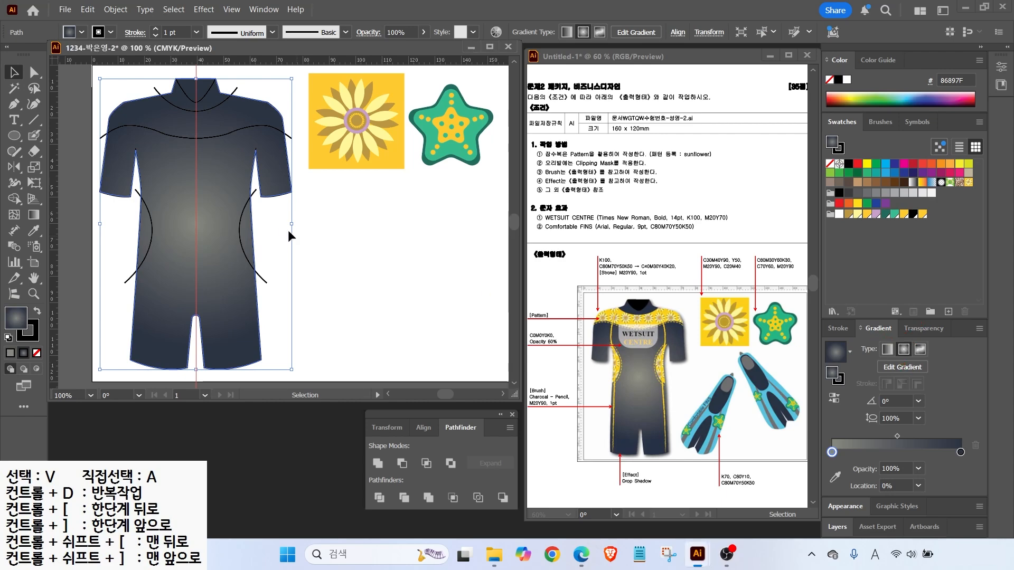
# Divide the wetsuit into panels along its seam curves with Pathfinder Divide
pyautogui.click(130, 77)
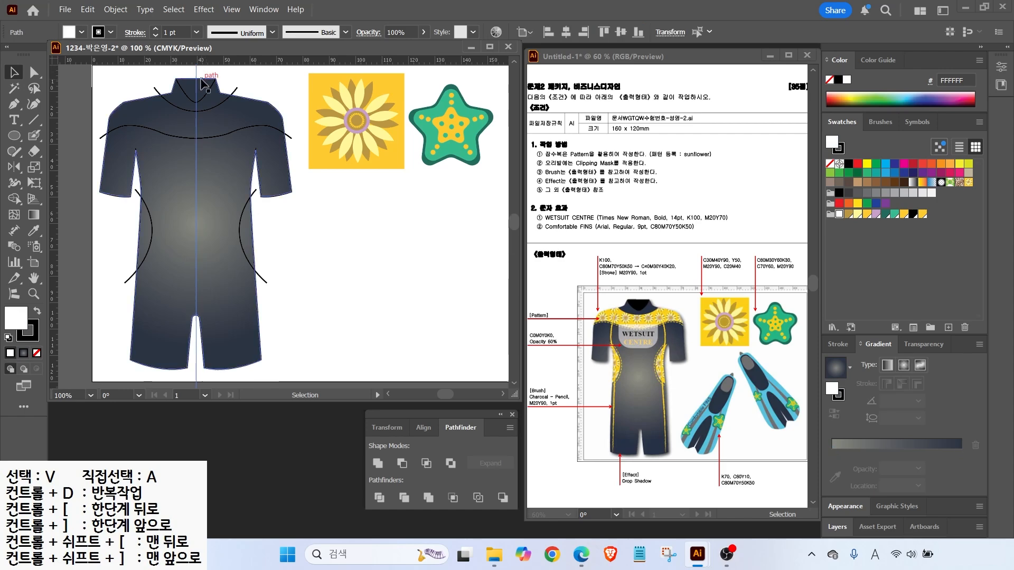
pyautogui.moveTo(130, 77); pyautogui.dragTo(293, 263)
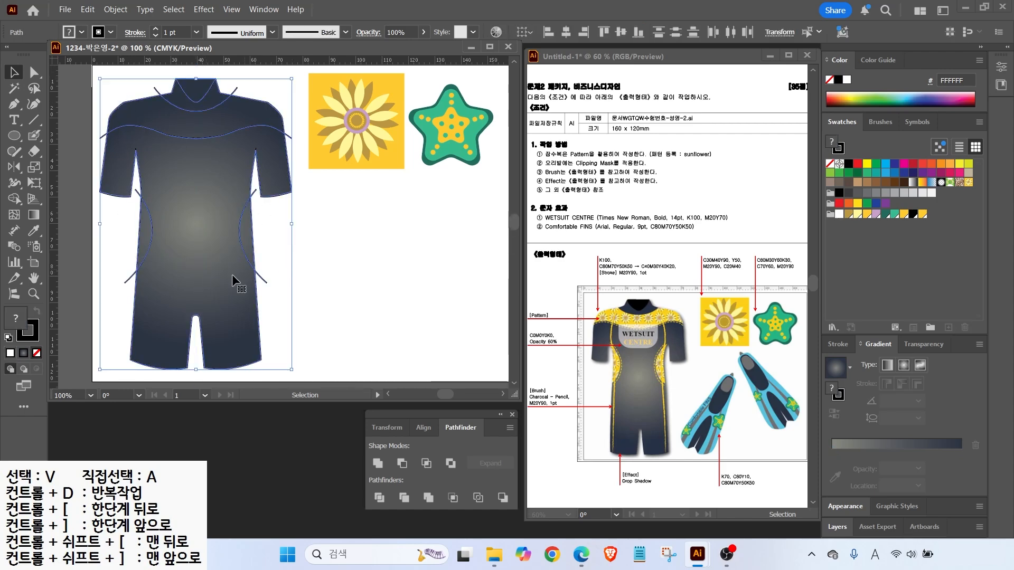
pyautogui.click(388, 500)
# Select the collar and shoulder yoke panels with Direct Selection
pyautogui.press('a')
pyautogui.click(129, 229)
pyautogui.click(145, 232)
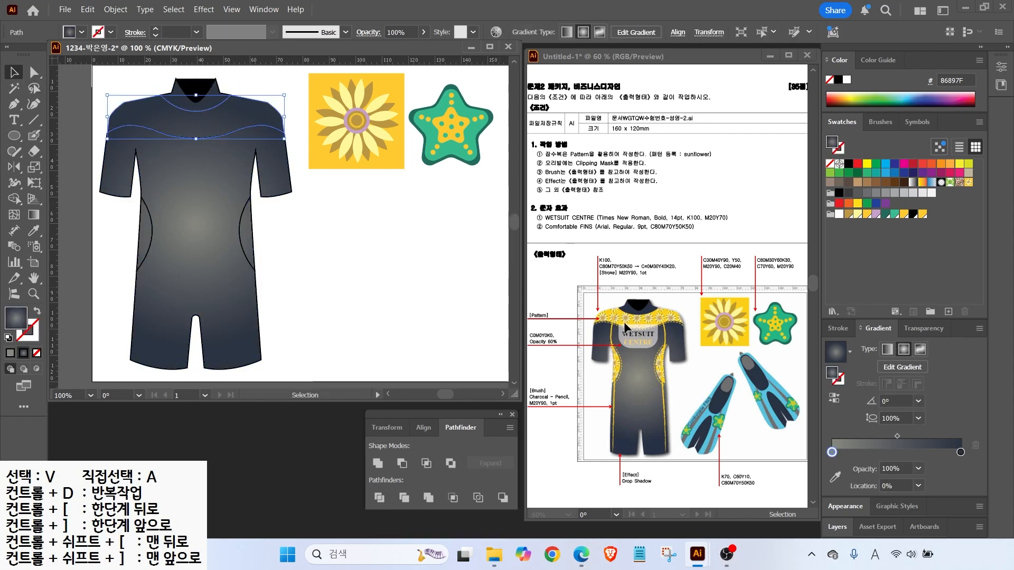
pyautogui.press('ctrl')
pyautogui.press('ctrl')
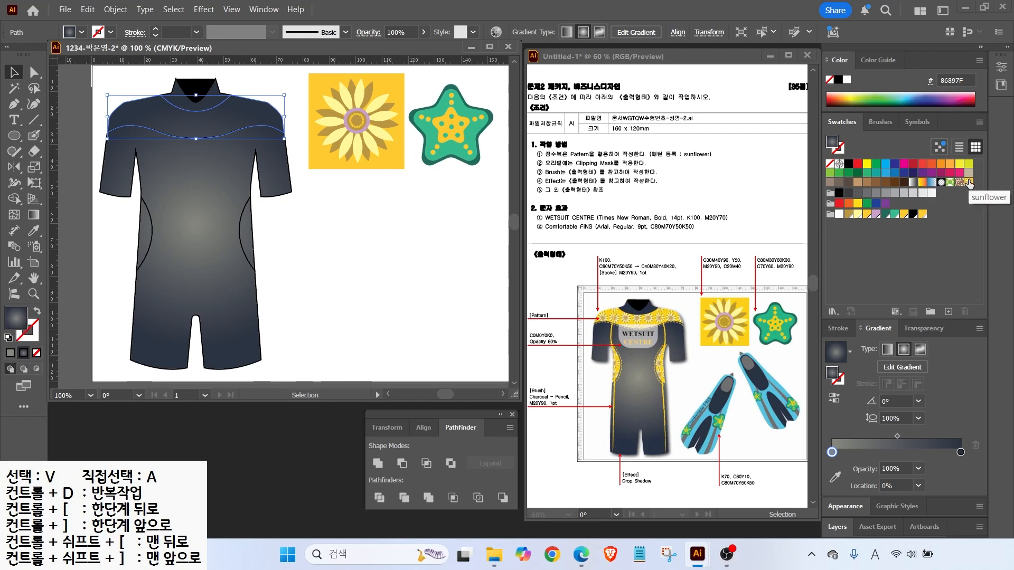
# Fill the shoulder yoke with the sunflower pattern scaled to 25%, patterns only
pyautogui.click(968, 183)
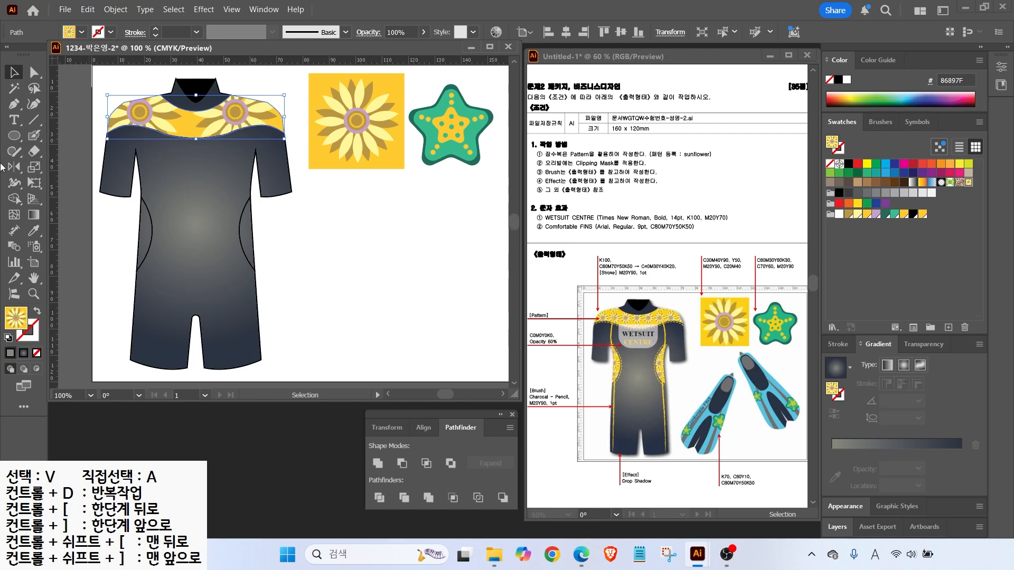
pyautogui.doubleClick(32, 169)
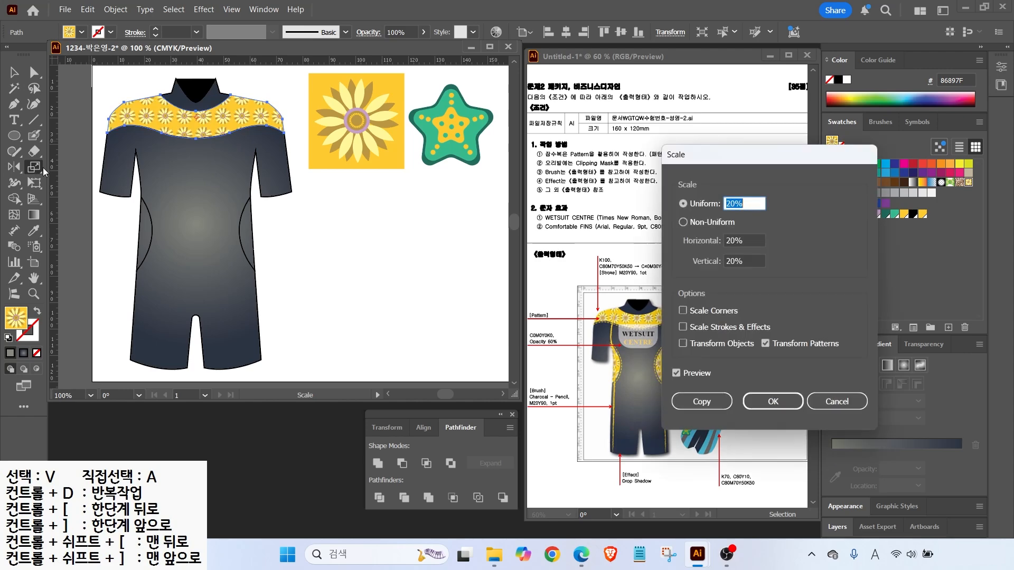
pyautogui.moveTo(696, 161); pyautogui.dragTo(401, 153)
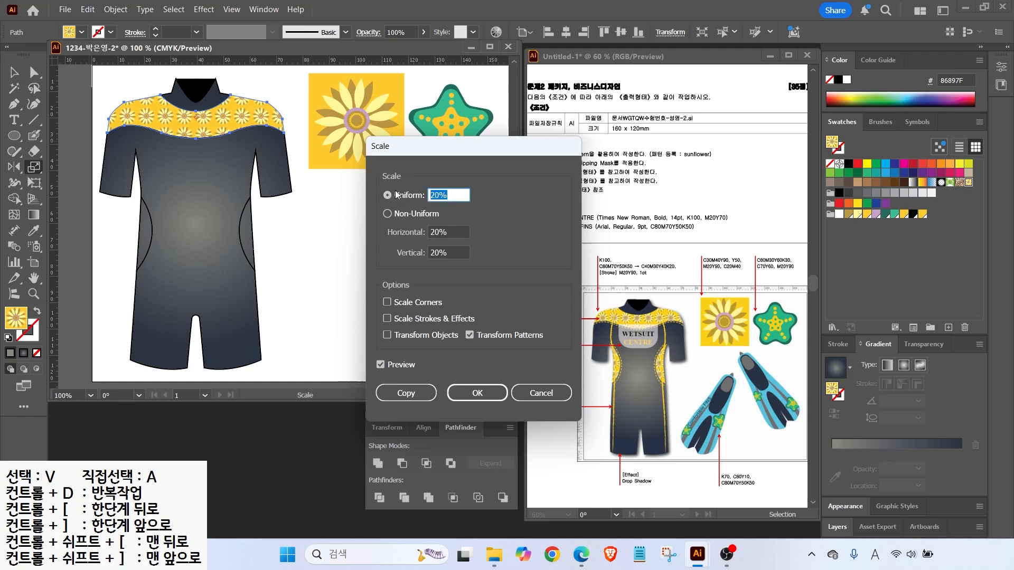
pyautogui.write('30')
pyautogui.press('Tab')
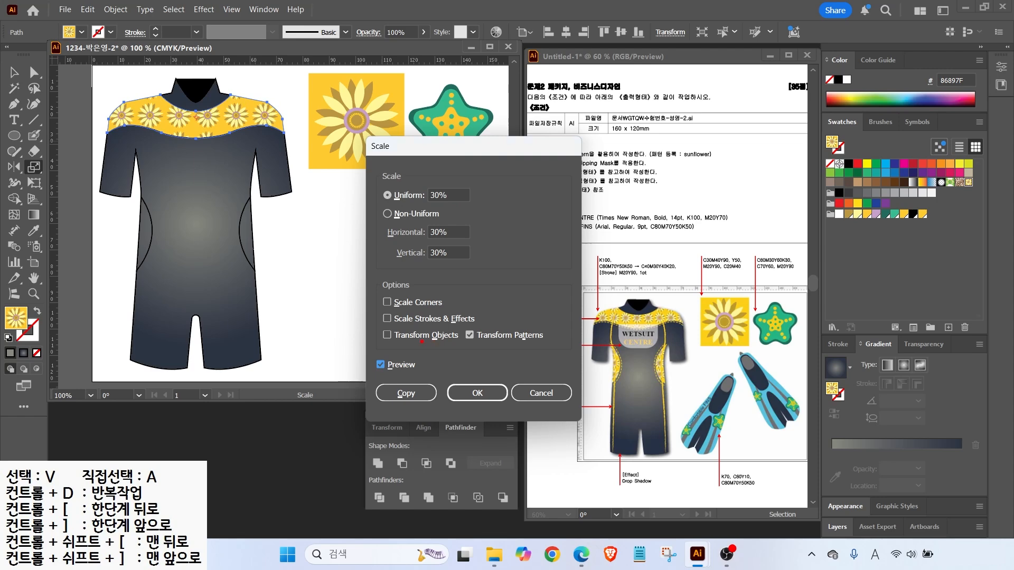
pyautogui.moveTo(388, 344); pyautogui.dragTo(552, 348)
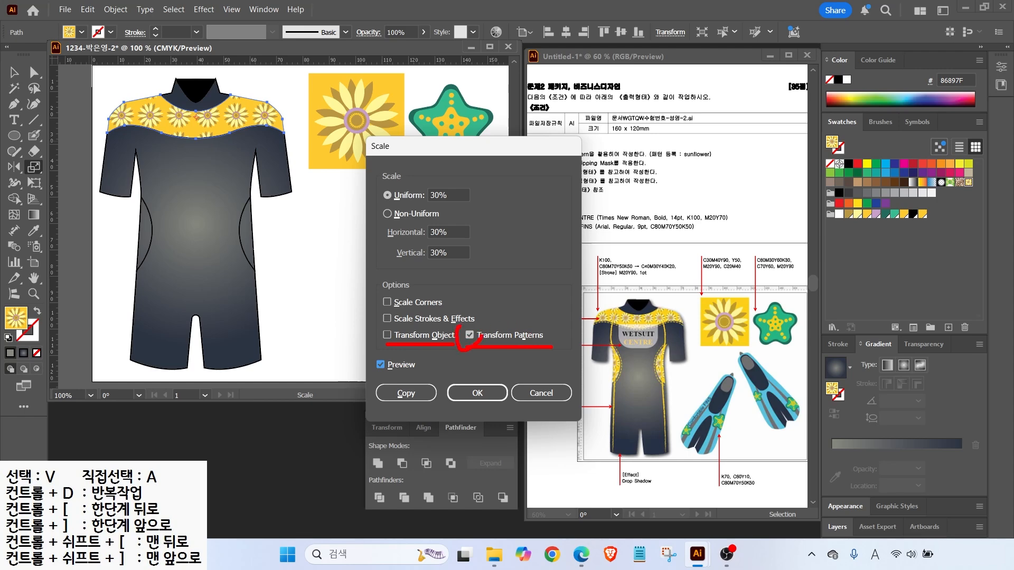
pyautogui.press('Escape')
pyautogui.click(444, 195)
pyautogui.write('25')
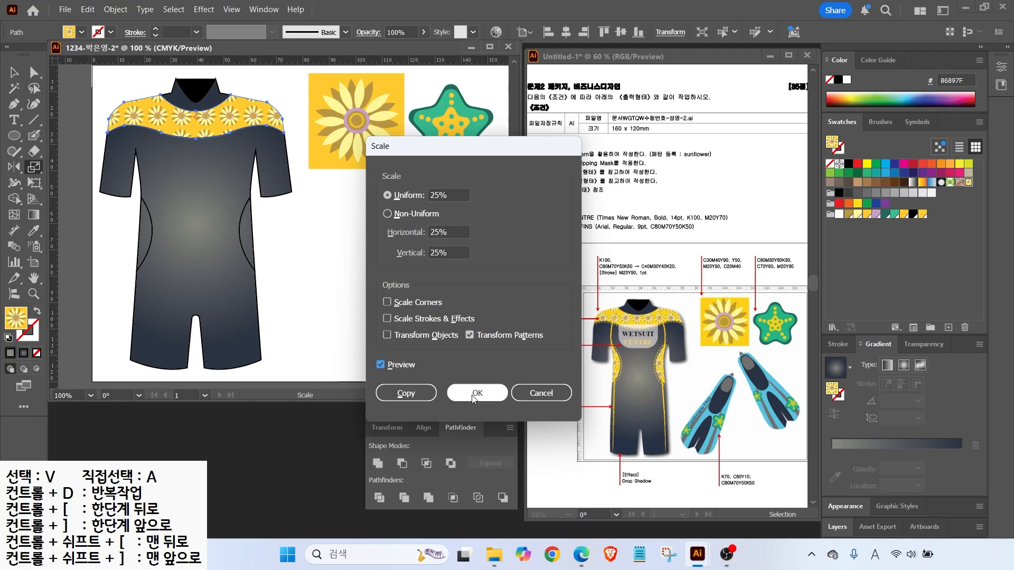
pyautogui.click(478, 393)
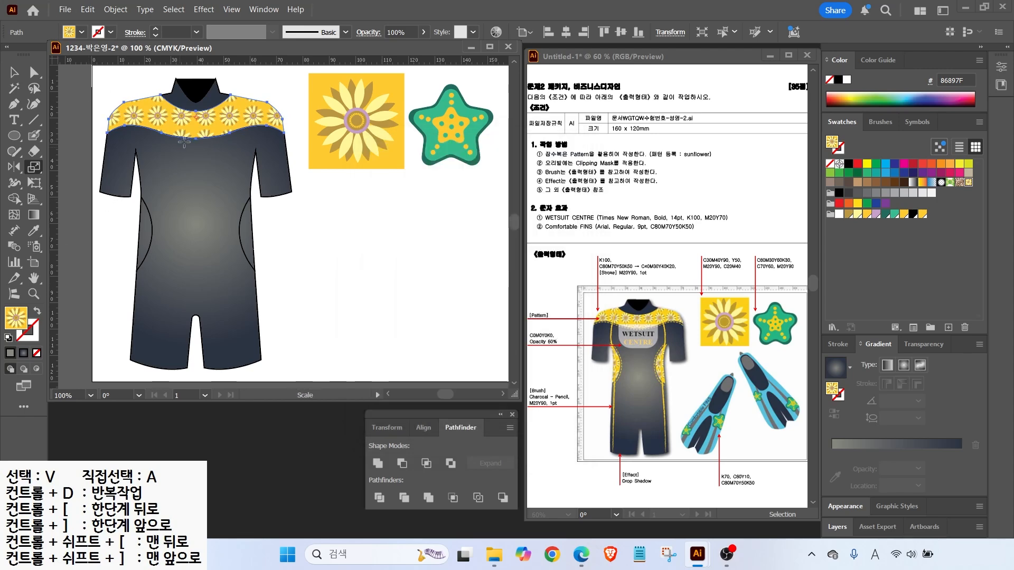
pyautogui.click(14, 74)
pyautogui.click(145, 230)
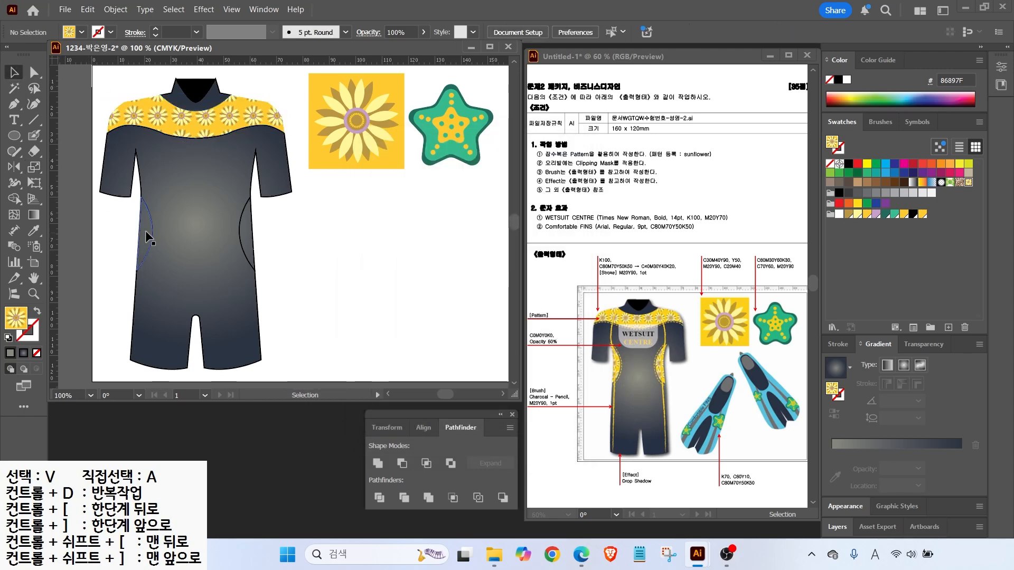
# Give the left side panel no stroke and a 25% sunflower pattern fill
pyautogui.click(30, 335)
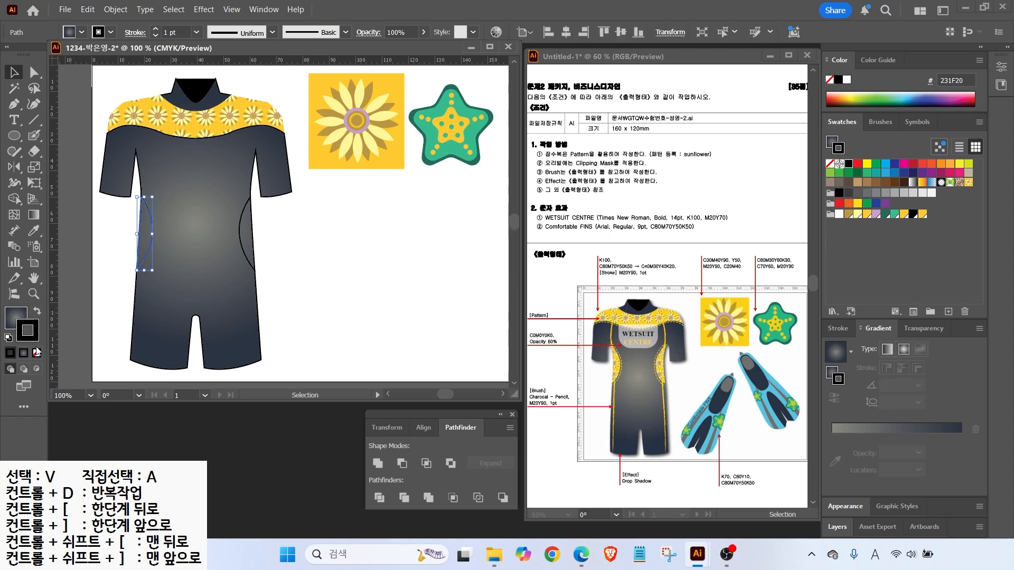
pyautogui.click(36, 353)
pyautogui.click(14, 319)
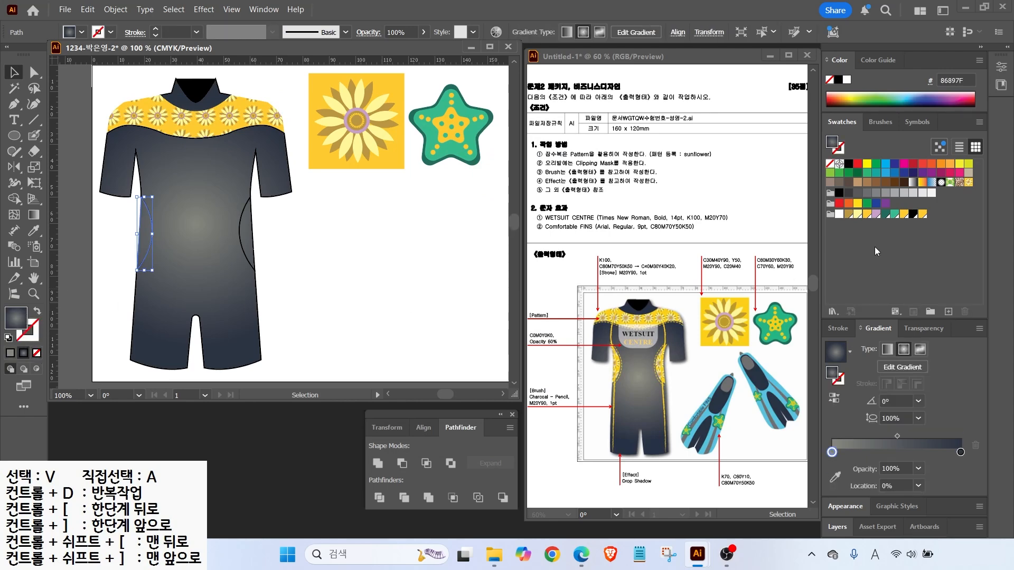
pyautogui.click(964, 182)
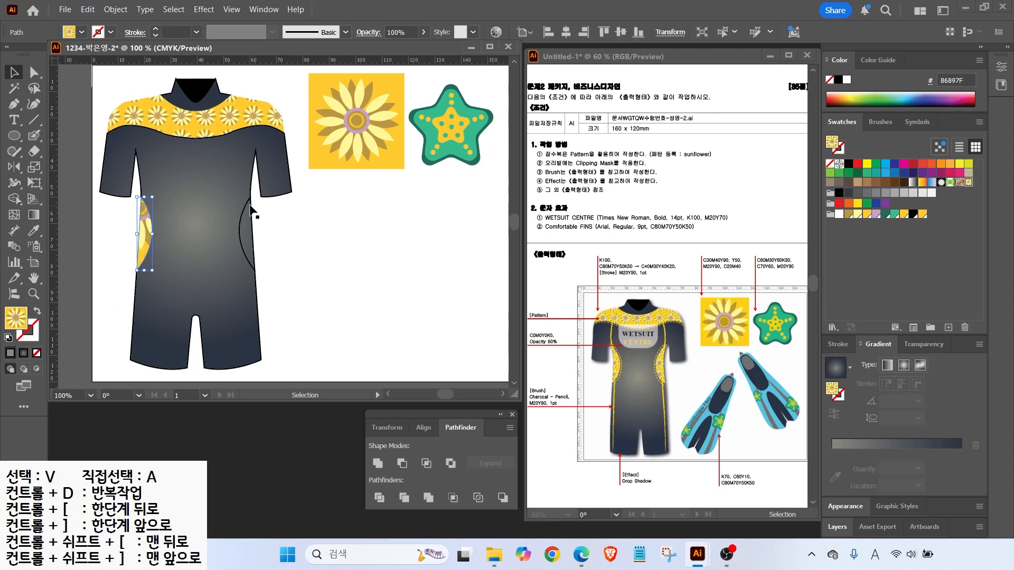
pyautogui.doubleClick(34, 168)
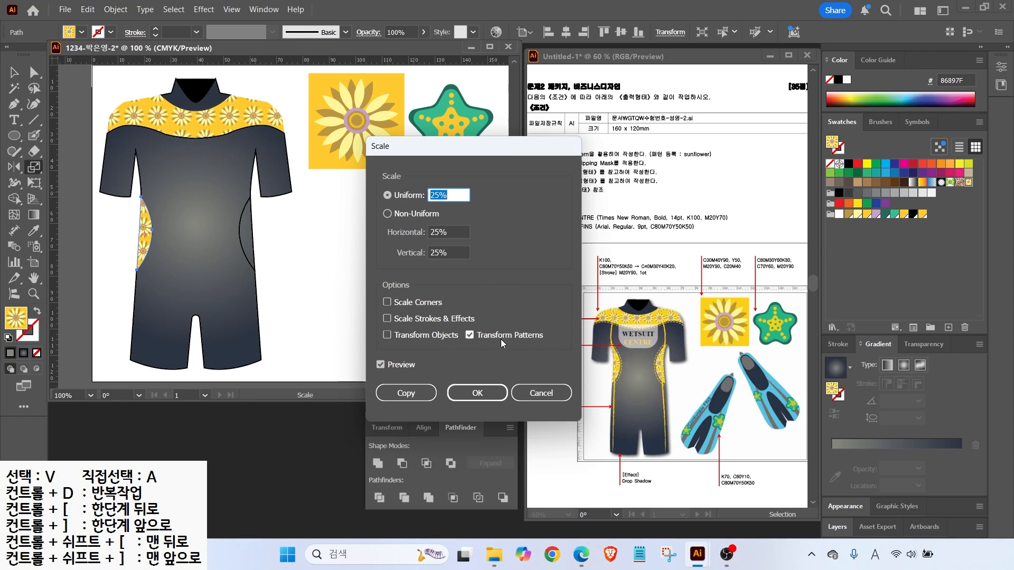
pyautogui.click(467, 395)
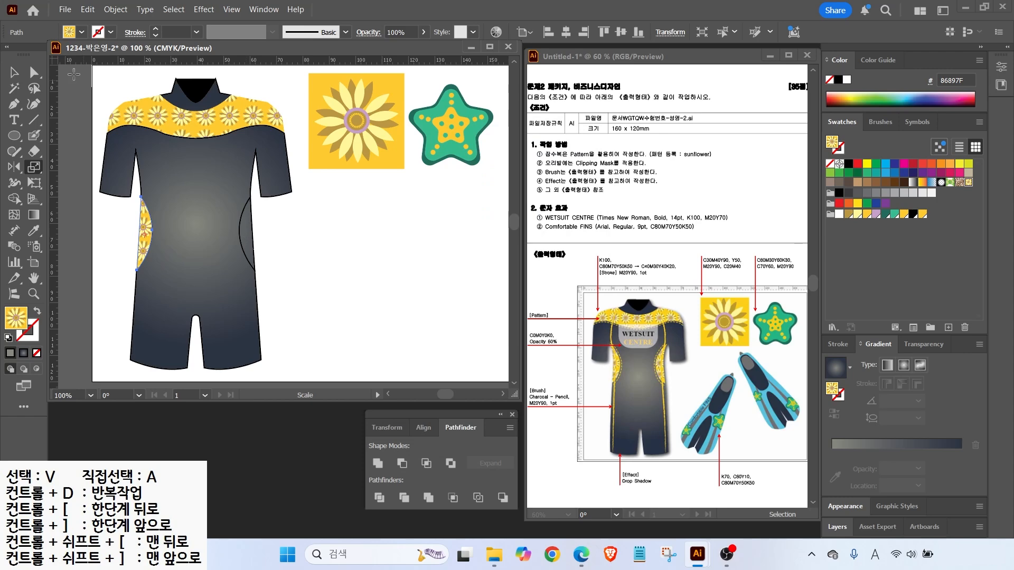
# Fill the right side panel with the sunflower pattern scaled to 25%
pyautogui.press('v')
pyautogui.click(241, 227)
pyautogui.click(968, 182)
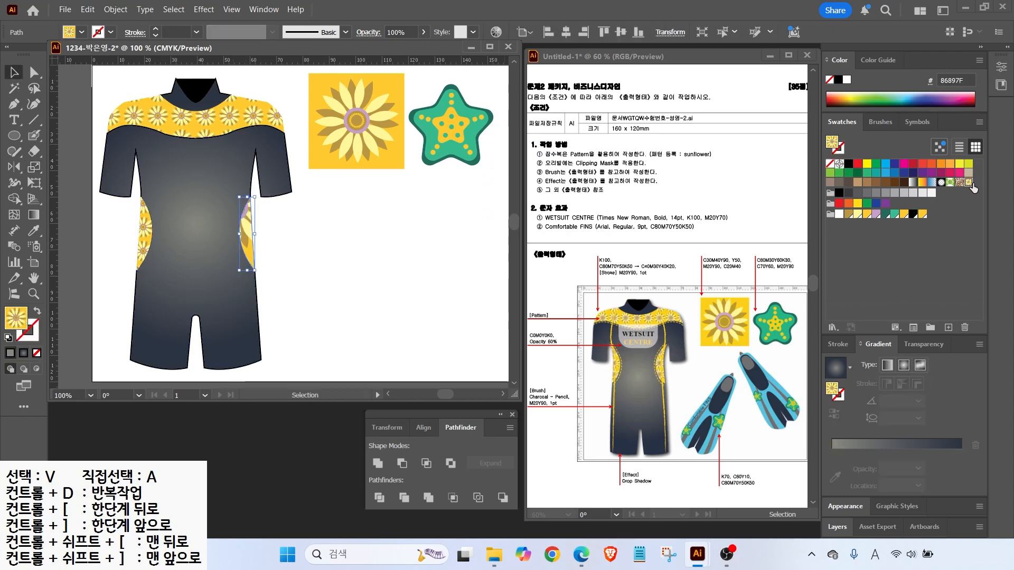
pyautogui.doubleClick(34, 167)
pyautogui.click(467, 395)
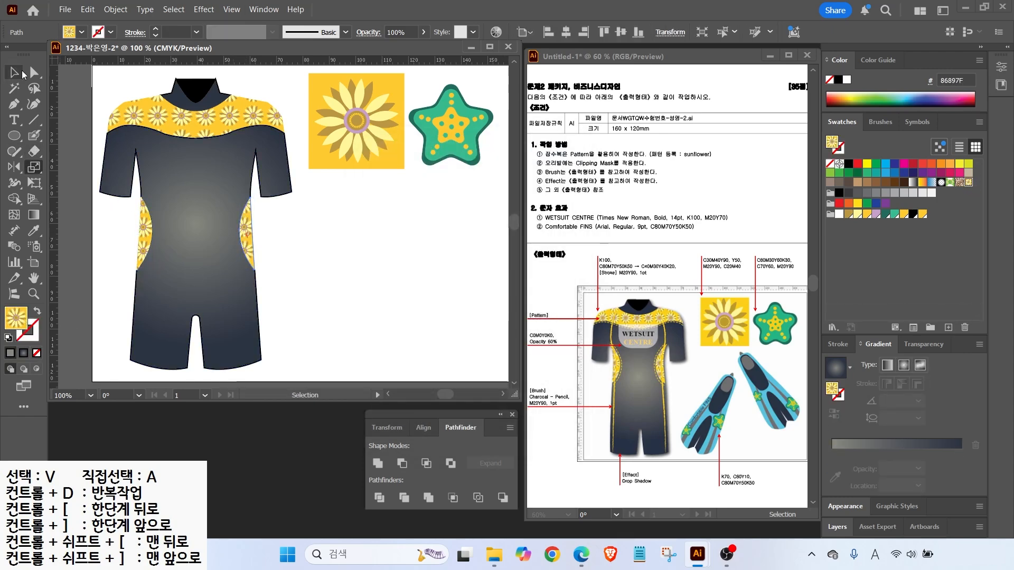
pyautogui.hotkey('ctrl', 'shift', 'a')
pyautogui.press('v')
pyautogui.hotkey('alt', '2')
pyautogui.moveTo(626, 325); pyautogui.dragTo(658, 294)
pyautogui.press('Escape')
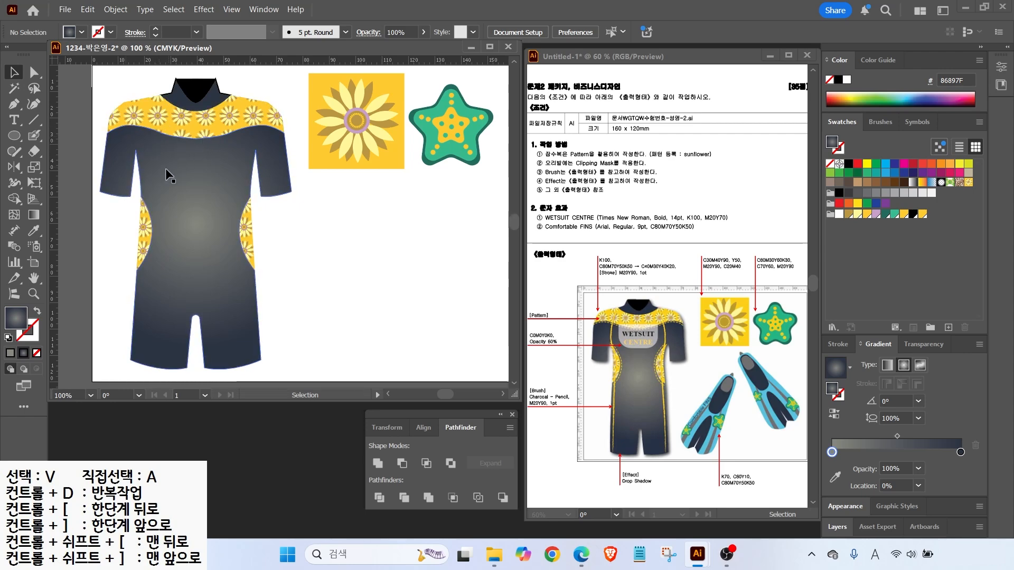
# Offset the left side panel by 1 mm and make the copy a yellow stroke
pyautogui.click(146, 234)
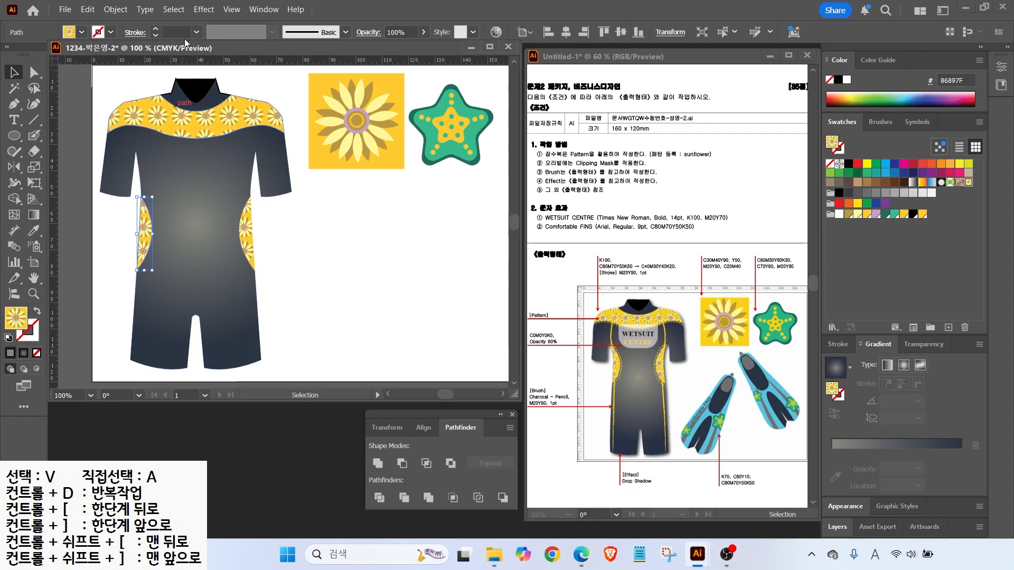
pyautogui.click(112, 11)
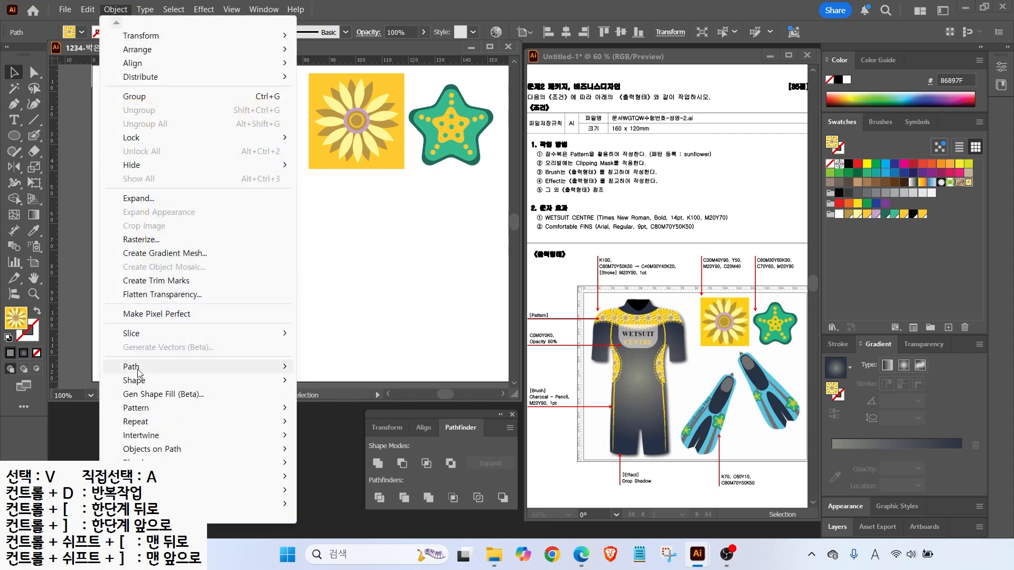
pyautogui.moveTo(244, 368)
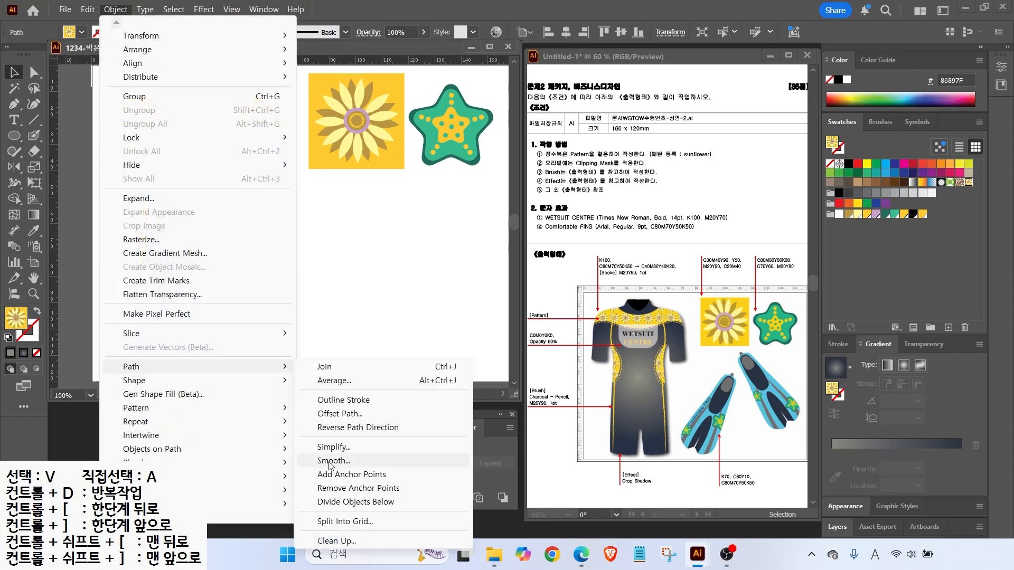
pyautogui.click(332, 414)
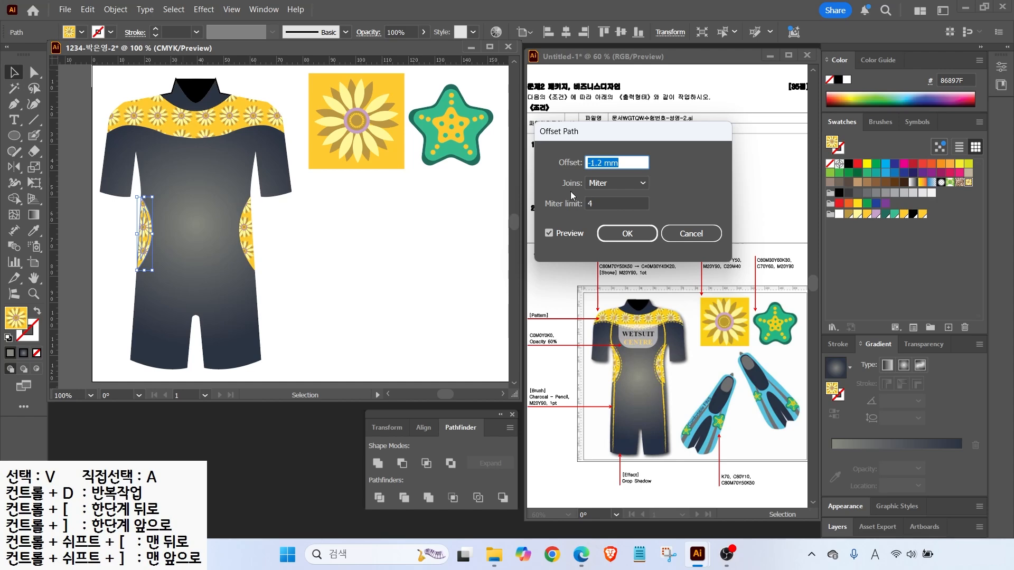
pyautogui.write('1')
pyautogui.click(549, 233)
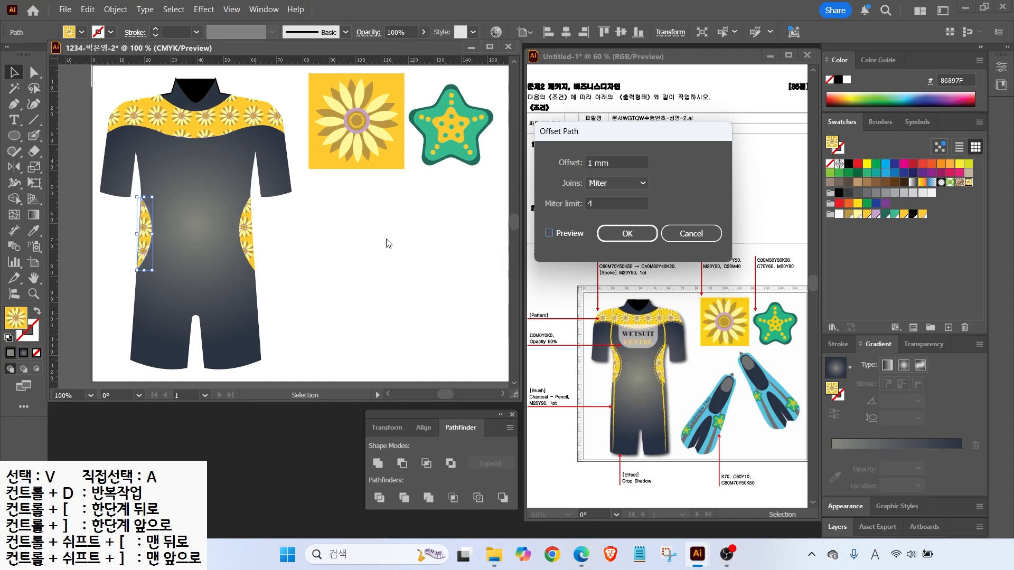
pyautogui.click(549, 233)
pyautogui.click(621, 238)
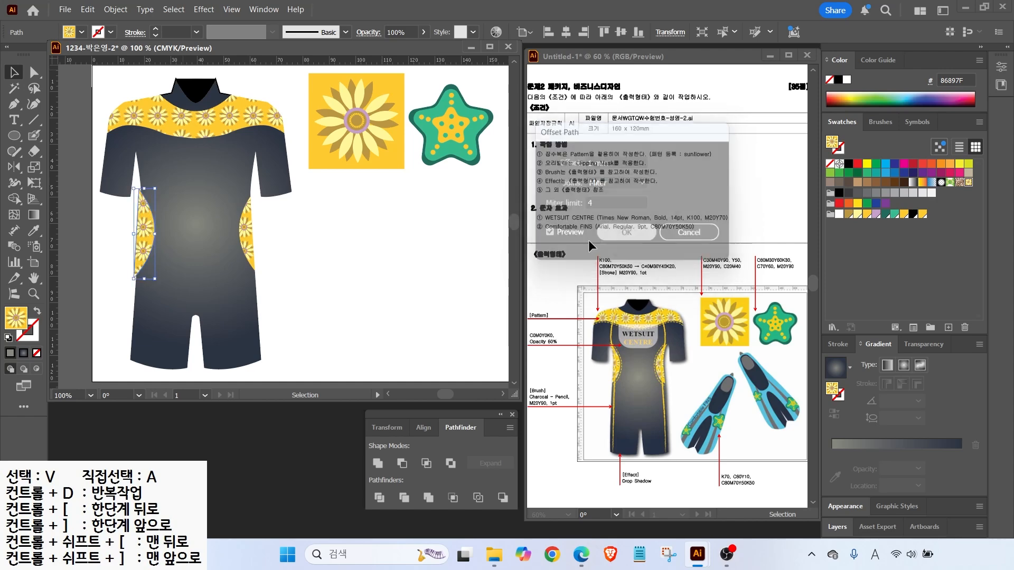
pyautogui.click(37, 315)
pyautogui.click(37, 340)
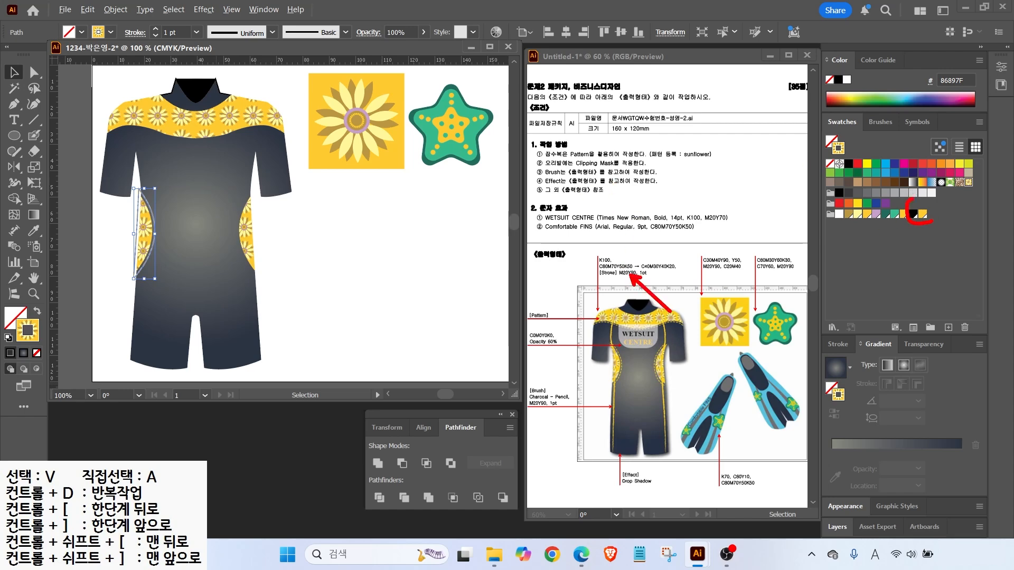
pyautogui.click(922, 214)
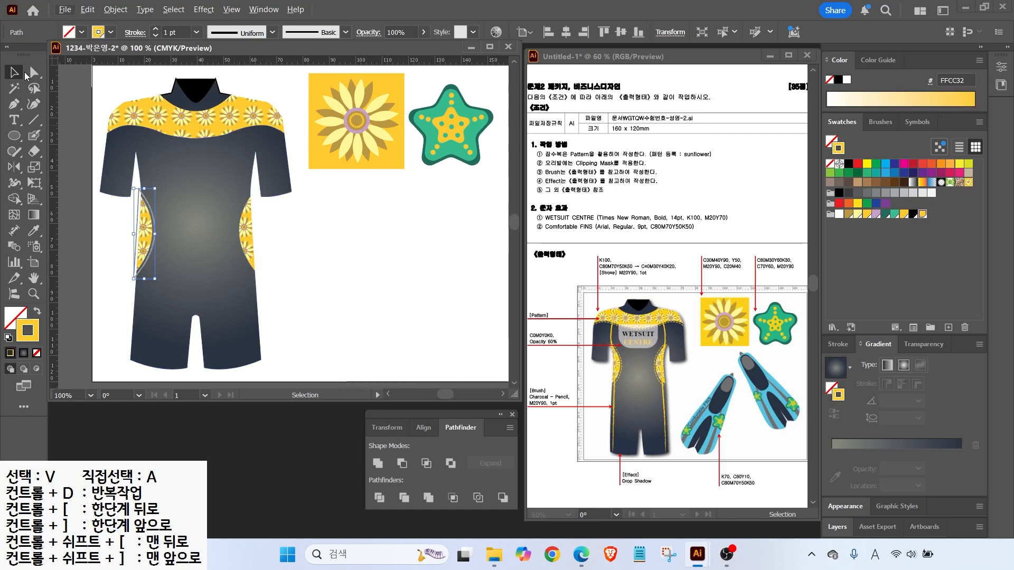
# Delete anchors on the left offset path to leave an open yellow curve
pyautogui.click(32, 72)
pyautogui.click(135, 234)
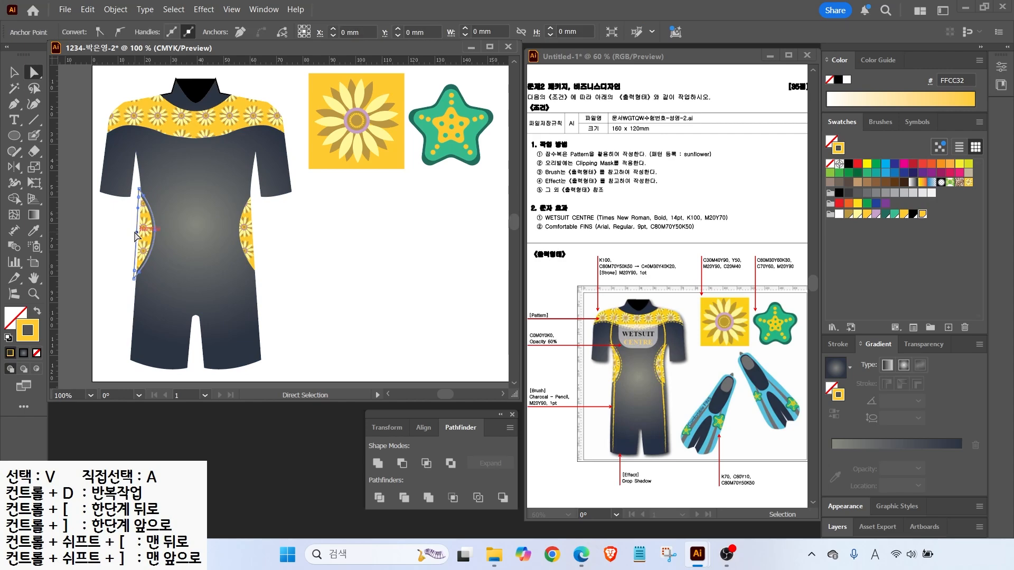
pyautogui.press('Delete')
pyautogui.click(116, 317)
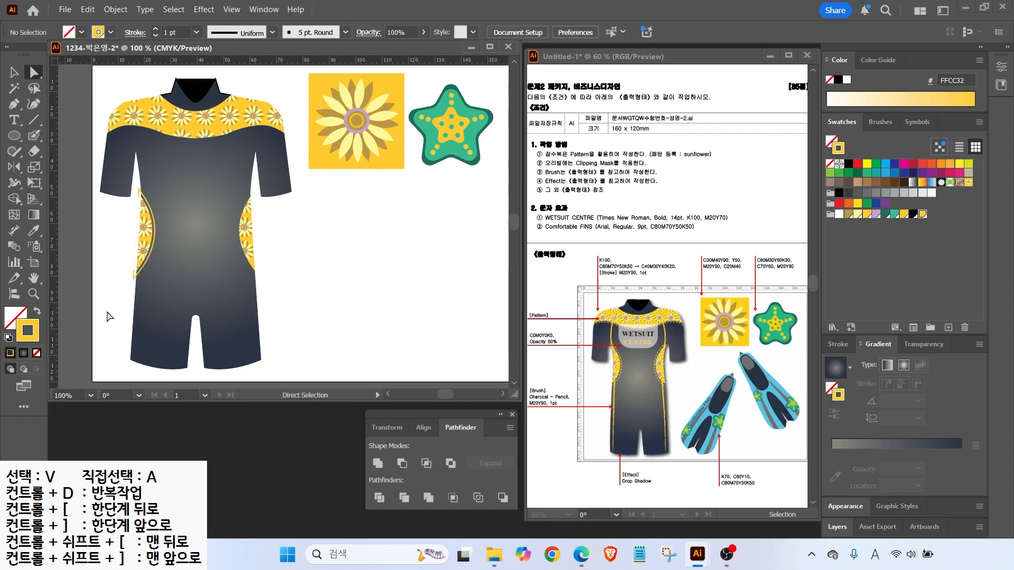
pyautogui.click(134, 271)
pyautogui.press('Delete')
pyautogui.click(138, 196)
pyautogui.click(136, 206)
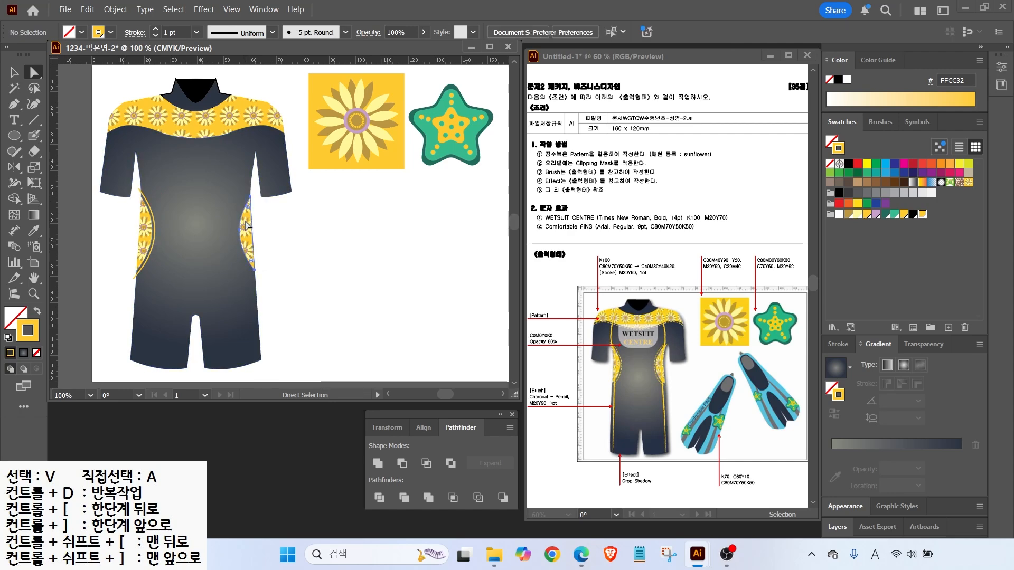
# Offset the right side panel by 1 mm with an unfilled yellow stroke
pyautogui.click(245, 220)
pyautogui.click(11, 71)
pyautogui.click(257, 231)
pyautogui.click(243, 230)
pyautogui.click(115, 9)
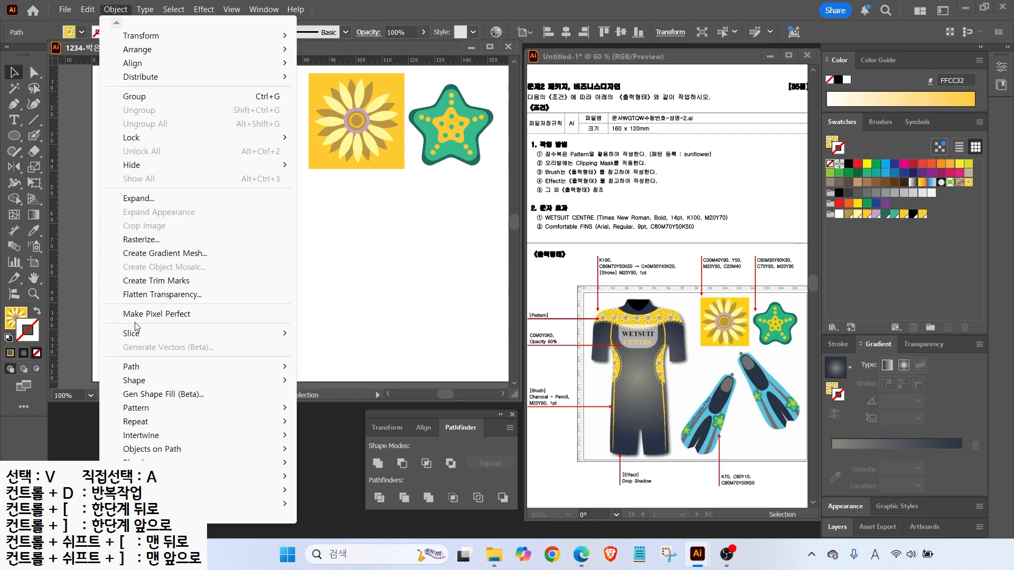
pyautogui.moveTo(141, 366)
pyautogui.click(338, 413)
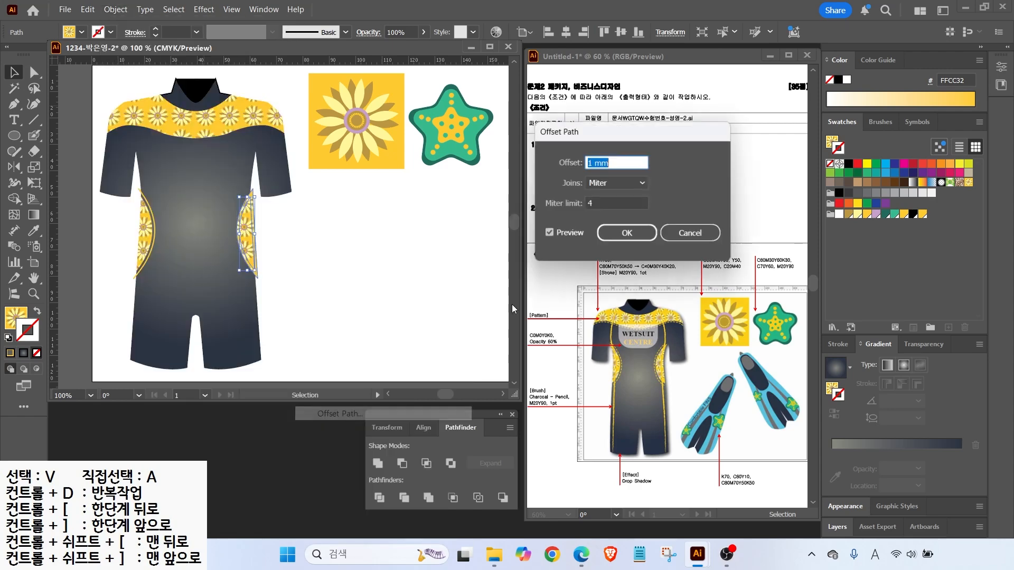
pyautogui.click(618, 239)
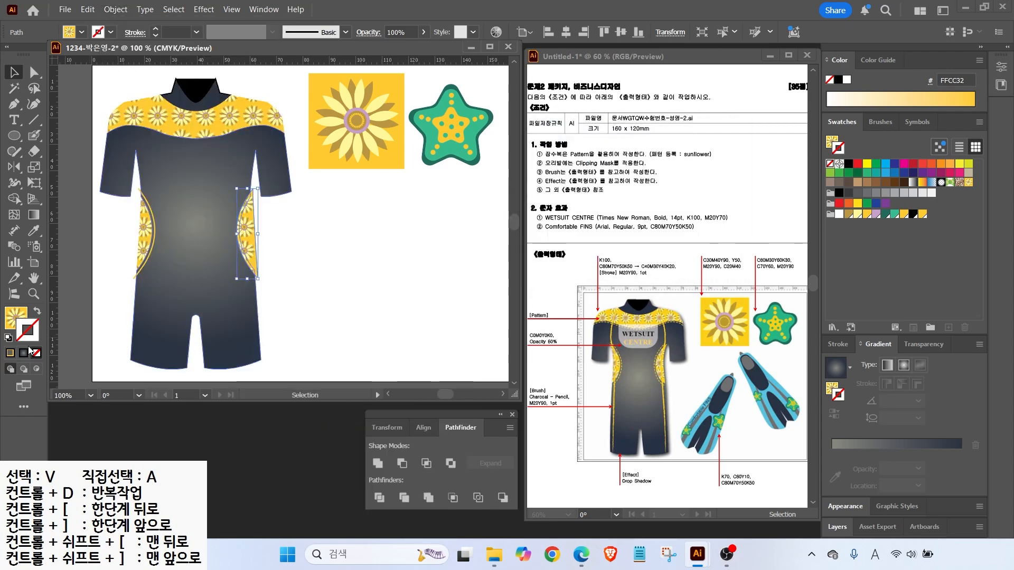
pyautogui.click(36, 312)
pyautogui.click(922, 214)
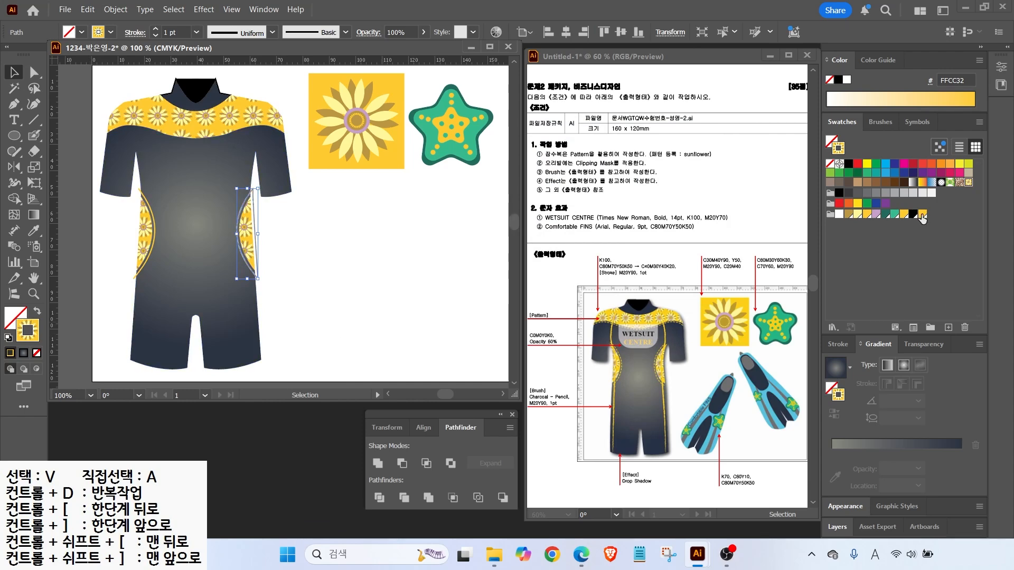
pyautogui.press('a')
pyautogui.click(252, 188)
# Create an enlarged offset path copy of the shoulder yoke
pyautogui.press('v')
pyautogui.click(179, 119)
pyautogui.click(116, 10)
pyautogui.click(327, 399)
# Give the offset yoke outline a yellow stroke and no fill
pyautogui.click(625, 234)
pyautogui.click(37, 312)
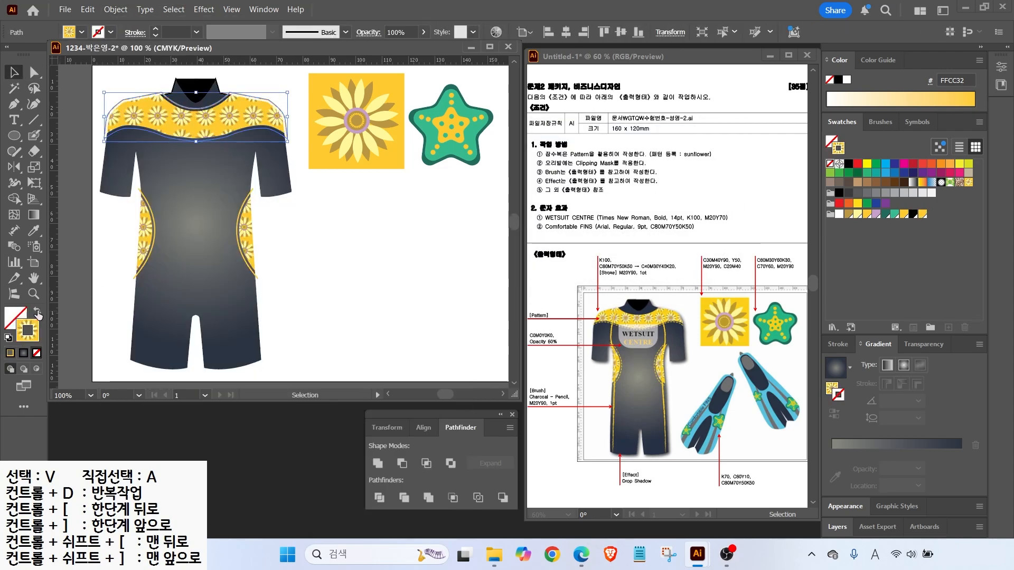
pyautogui.click(922, 214)
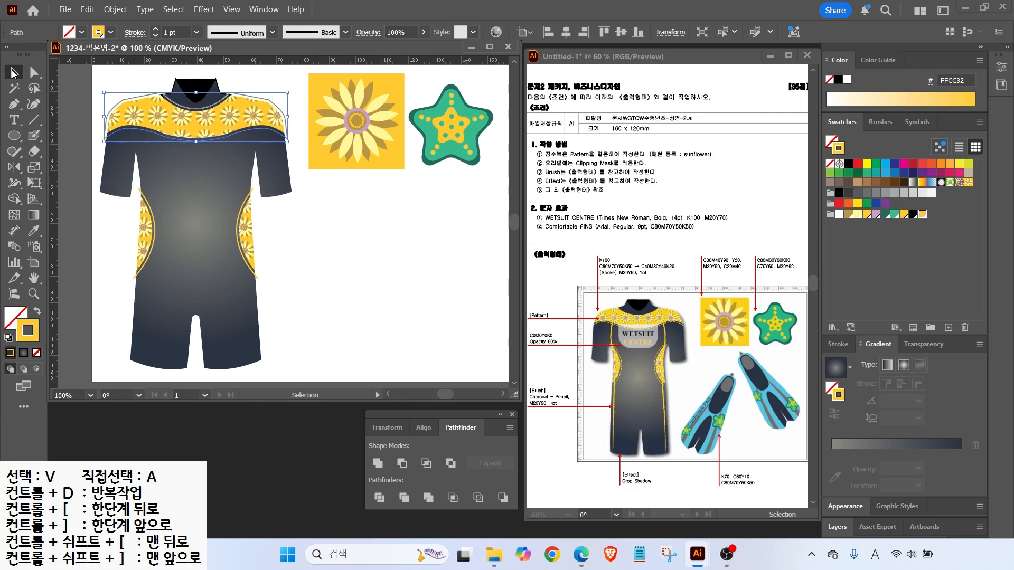
pyautogui.click(75, 107)
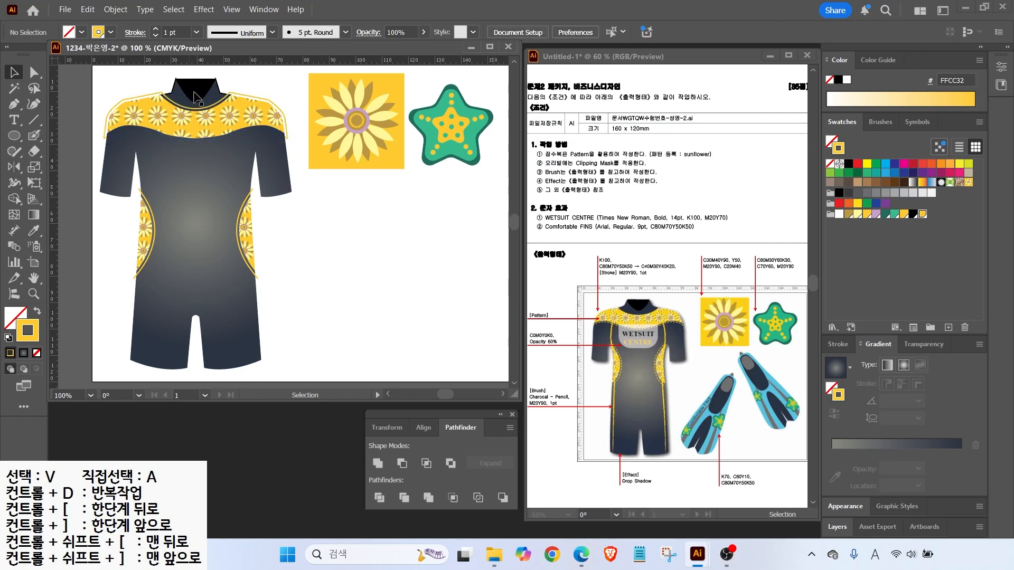
pyautogui.click(134, 97)
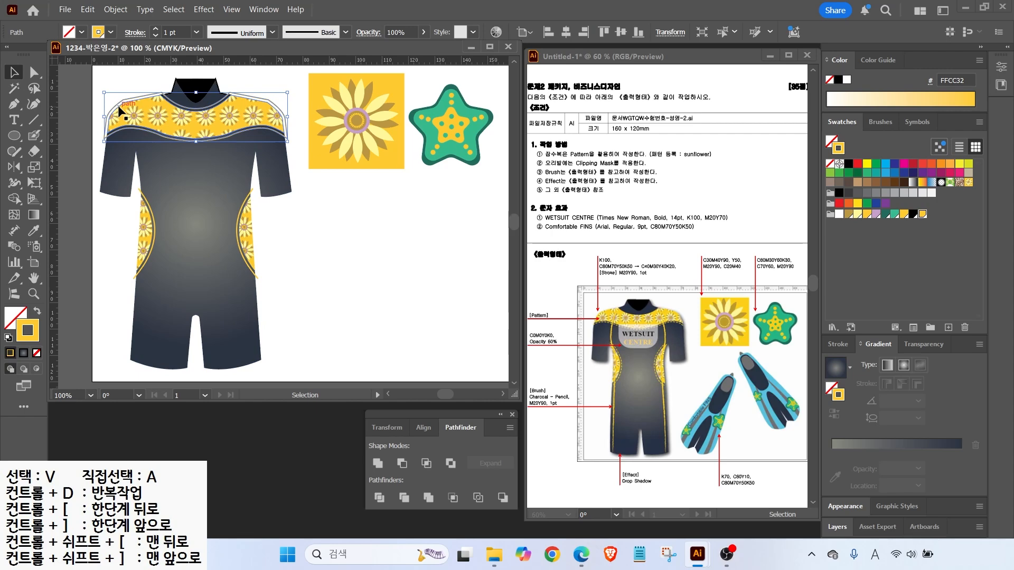
# Delete the yoke outline's two shoulder segments and the leftover fragment
pyautogui.click(107, 91)
pyautogui.press('a')
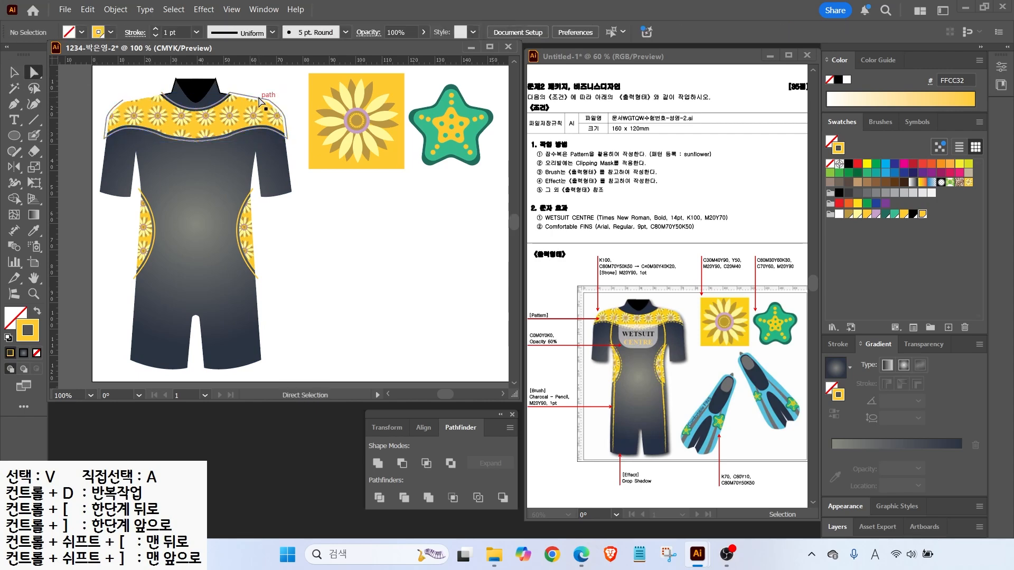
pyautogui.click(109, 112)
pyautogui.press('Delete')
pyautogui.click(105, 126)
pyautogui.press('Delete')
pyautogui.click(122, 101)
pyautogui.press('Delete')
# Select the yellow yoke line together with the side lines
pyautogui.click(15, 73)
pyautogui.moveTo(628, 277)
pyautogui.mouseDown()
pyautogui.moveTo(645, 297)
pyautogui.moveTo(650, 282)
pyautogui.moveTo(663, 294)
pyautogui.mouseUp()
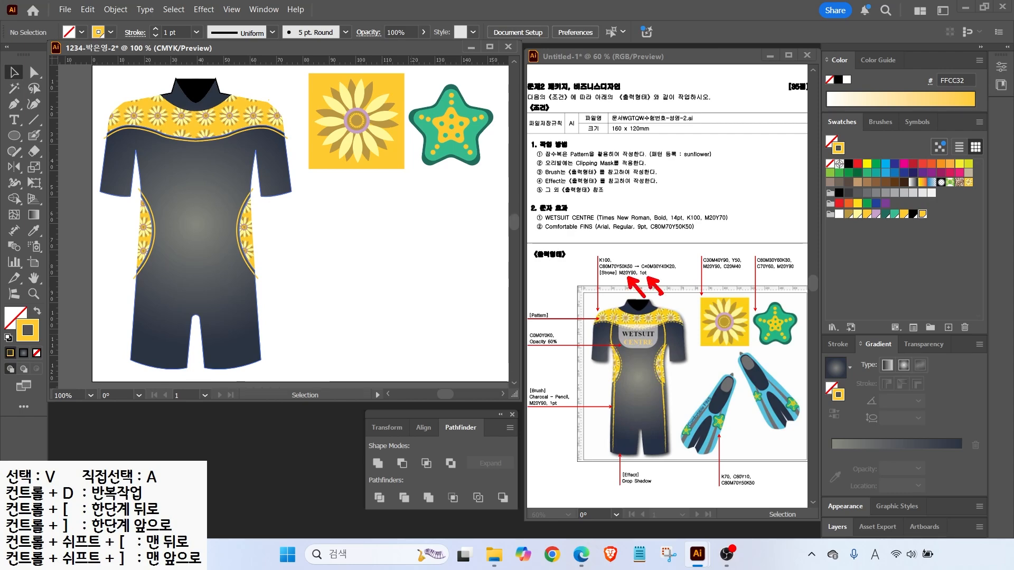
pyautogui.moveTo(670, 325); pyautogui.dragTo(686, 347)
pyautogui.press('Escape')
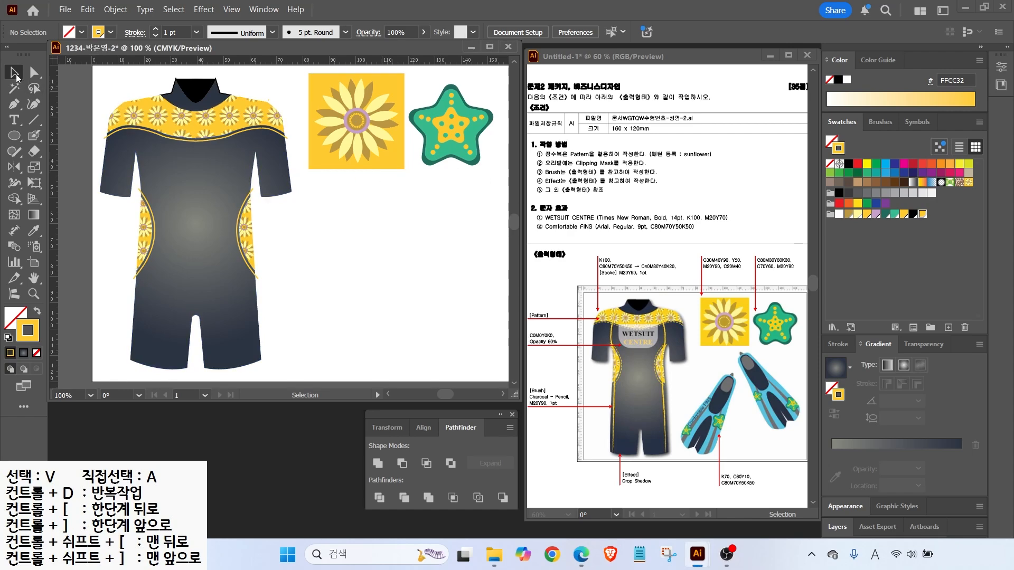
pyautogui.click(125, 136)
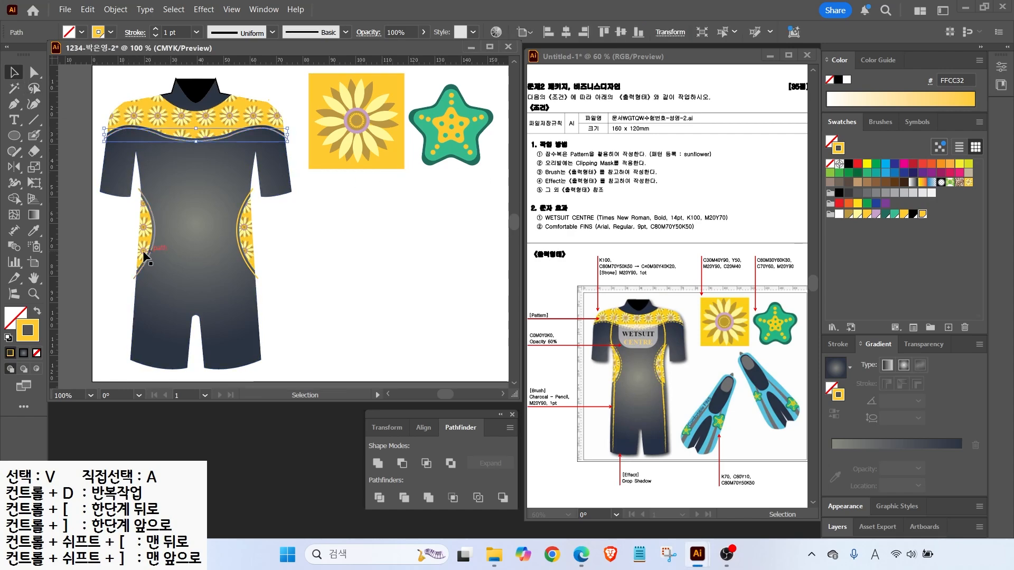
pyautogui.keyDown('shift'); pyautogui.click(153, 227); pyautogui.keyUp('shift')
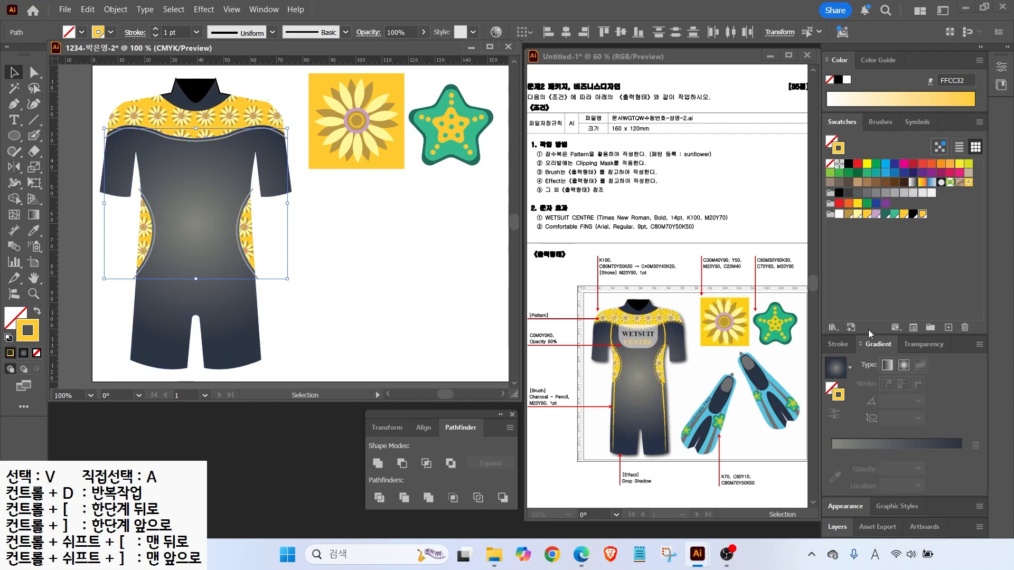
# Make the yellow seam lines dashed with a 3 pt dash length
pyautogui.click(839, 345)
pyautogui.click(883, 298)
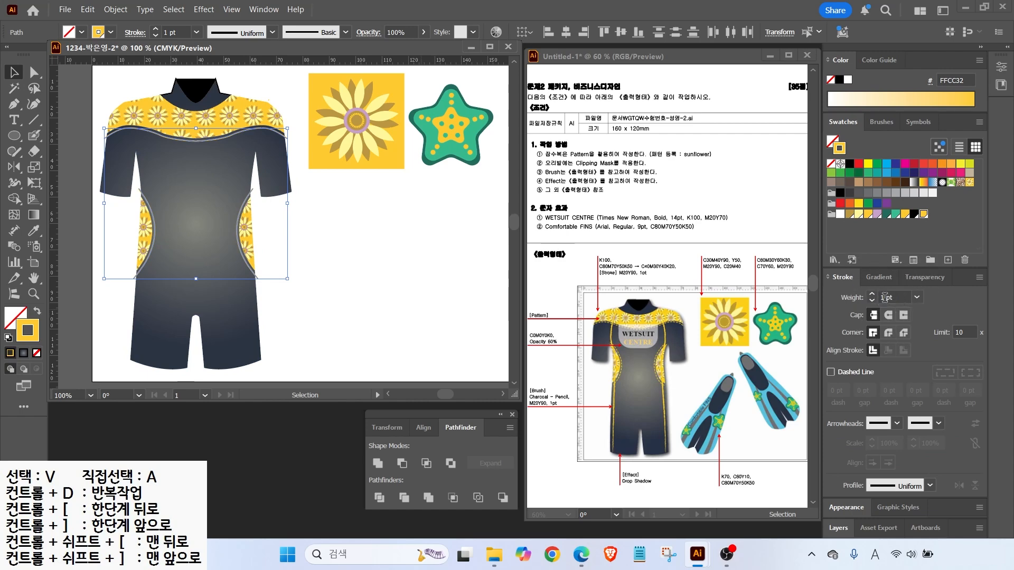
pyautogui.click(830, 372)
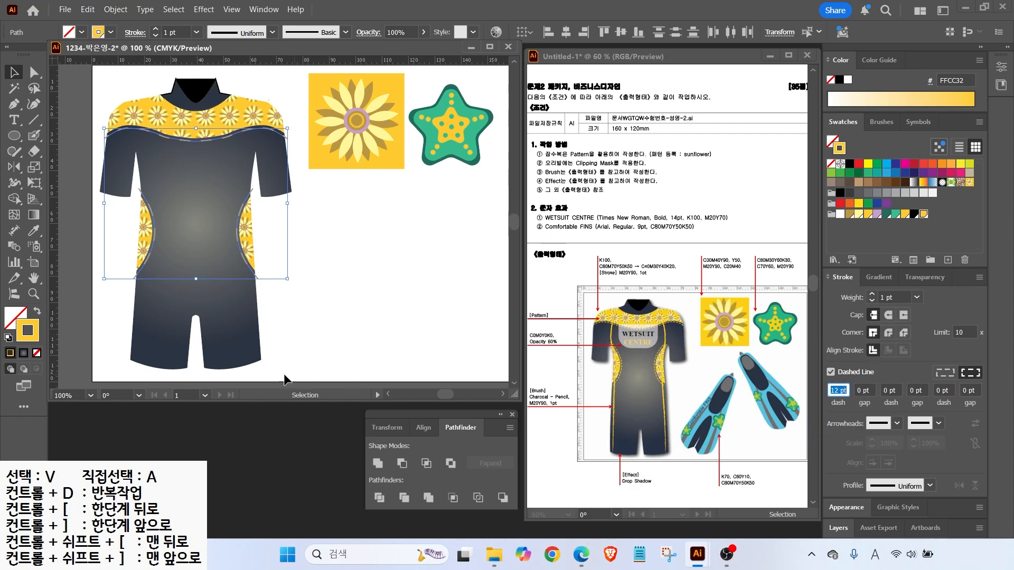
pyautogui.click(325, 324)
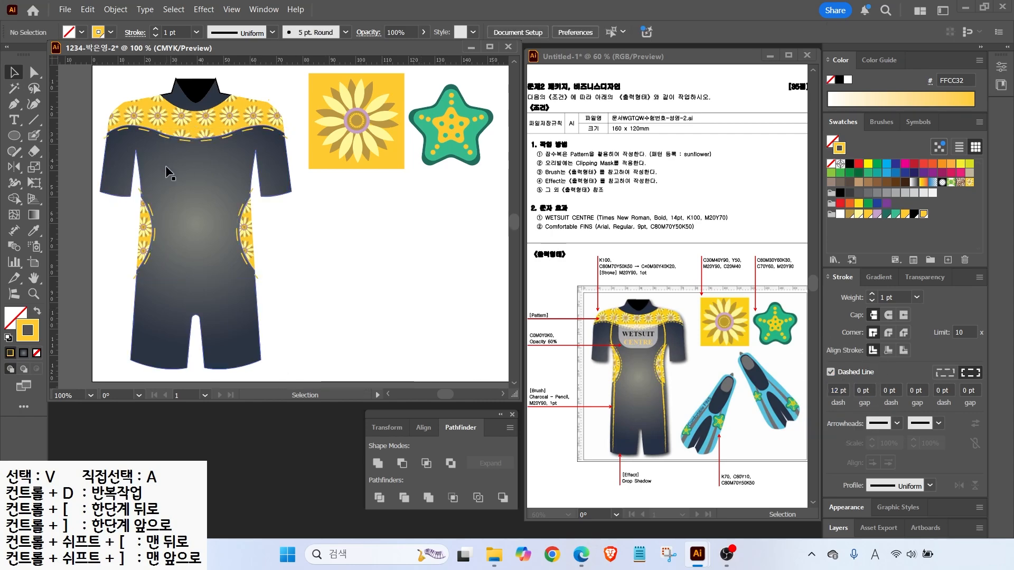
pyautogui.click(168, 140)
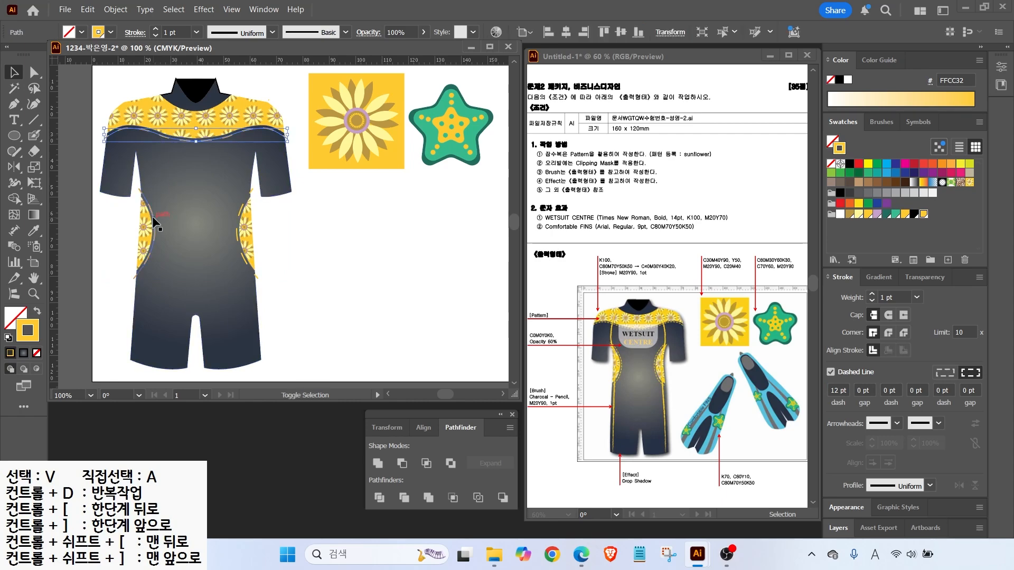
pyautogui.keyDown('shift'); pyautogui.click(240, 210); pyautogui.keyUp('shift')
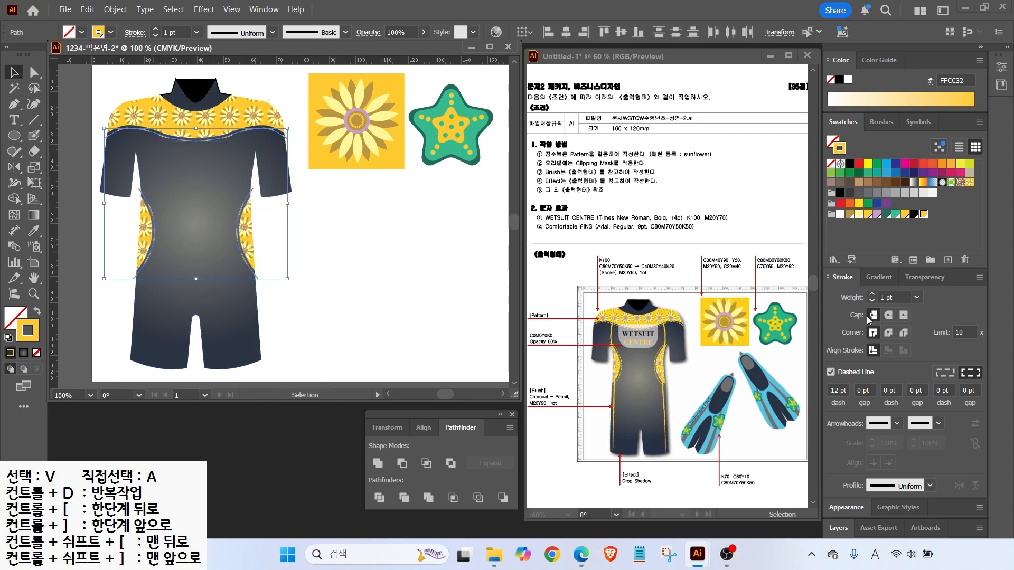
pyautogui.click(838, 391)
pyautogui.doubleClick(836, 390)
pyautogui.press('Return')
# Draw a yellow-filled rounded rectangle on the wetsuit chest
pyautogui.click(378, 297)
pyautogui.rightClick(15, 135)
pyautogui.click(74, 152)
pyautogui.moveTo(160, 130)
pyautogui.mouseDown()
pyautogui.moveTo(227, 163)
pyautogui.moveTo(231, 182)
pyautogui.moveTo(247, 185)
pyautogui.mouseUp()
pyautogui.press('Up')
pyautogui.press('Up')
pyautogui.press('Up')
pyautogui.press('Up')
pyautogui.press('Up')
pyautogui.press('Up')
pyautogui.press('Up')
pyautogui.press('Up')
pyautogui.press('Up')
pyautogui.press('Up')
pyautogui.click(34, 313)
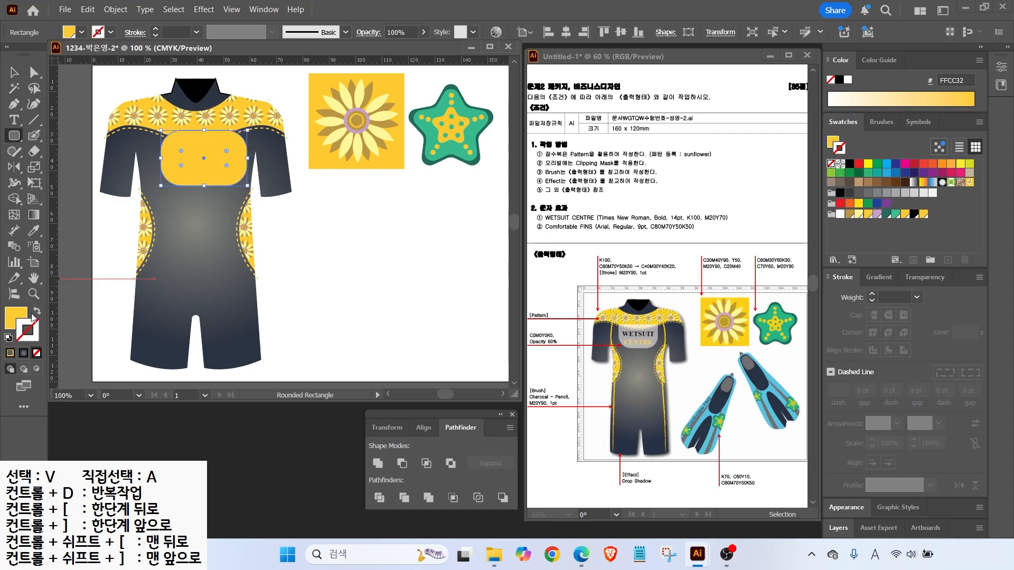
# Fill the chest patch white, shift it slightly, and set its opacity to 60%
pyautogui.click(840, 214)
pyautogui.click(14, 73)
pyautogui.moveTo(187, 155); pyautogui.dragTo(178, 148)
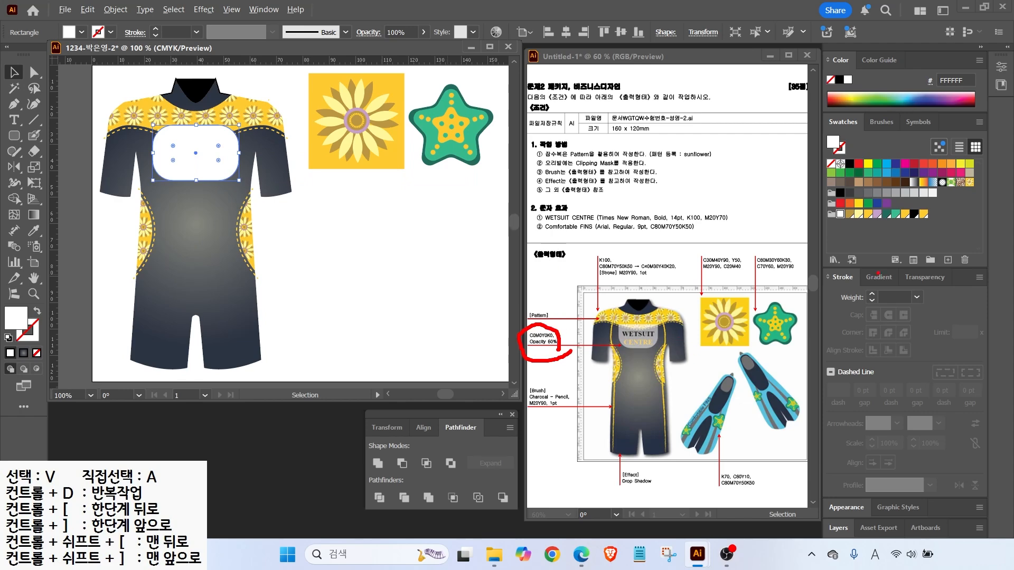
pyautogui.moveTo(905, 289); pyautogui.dragTo(944, 290)
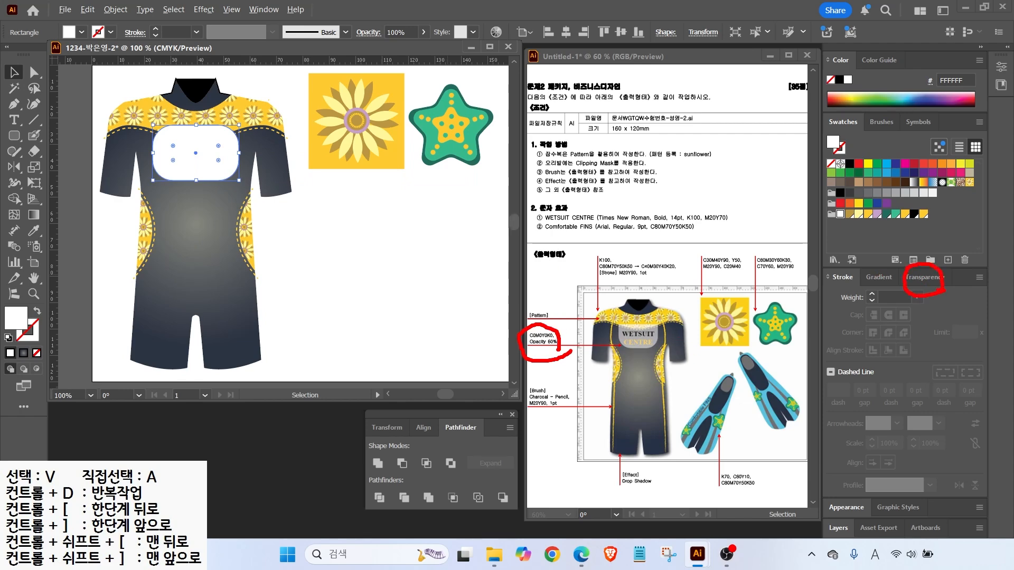
pyautogui.click(922, 277)
pyautogui.moveTo(942, 439); pyautogui.dragTo(800, 464)
pyautogui.write('60')
pyautogui.press('Return')
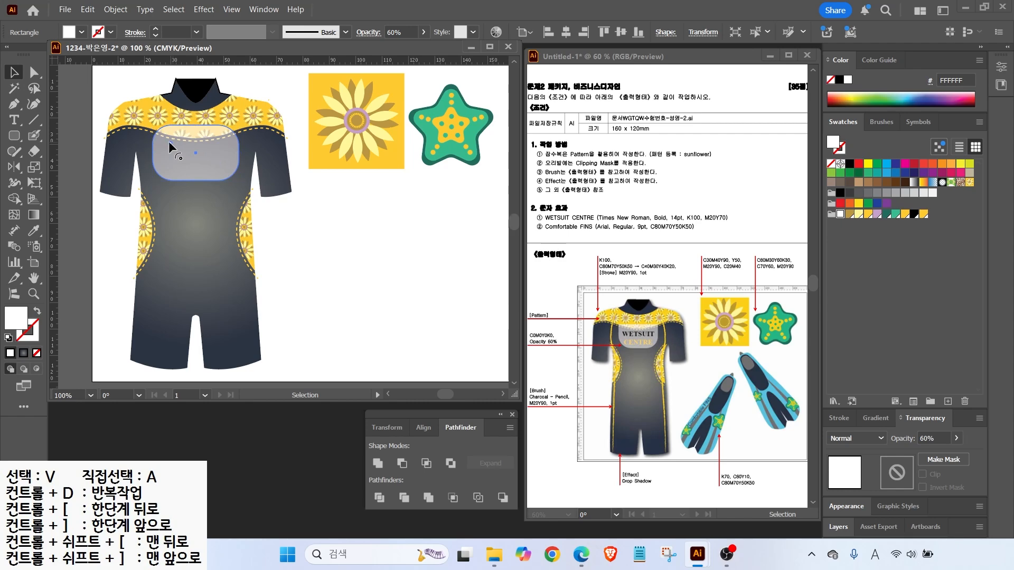
# Nudge the chest patch slightly down and left below the yoke
pyautogui.click(191, 154)
pyautogui.click(17, 74)
pyautogui.click(311, 206)
pyautogui.moveTo(207, 158); pyautogui.dragTo(204, 161)
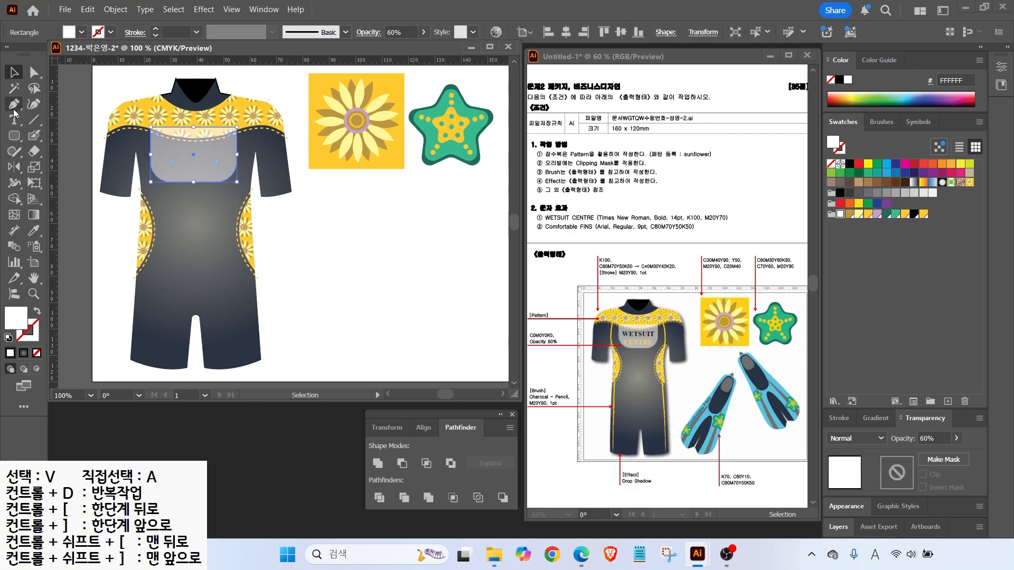
# Type 'WETSUIT' and 'CENTRE' on two lines and move the text onto the chest patch
pyautogui.click(15, 120)
pyautogui.click(178, 224)
pyautogui.write('WETS')
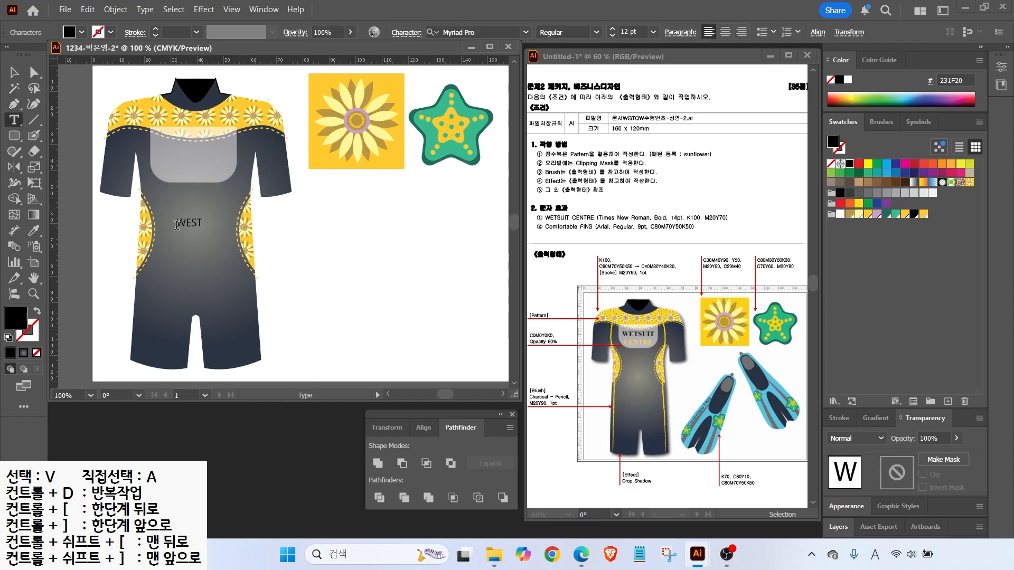
pyautogui.write('UIT')
pyautogui.press('Return')
pyautogui.write('CENTRE')
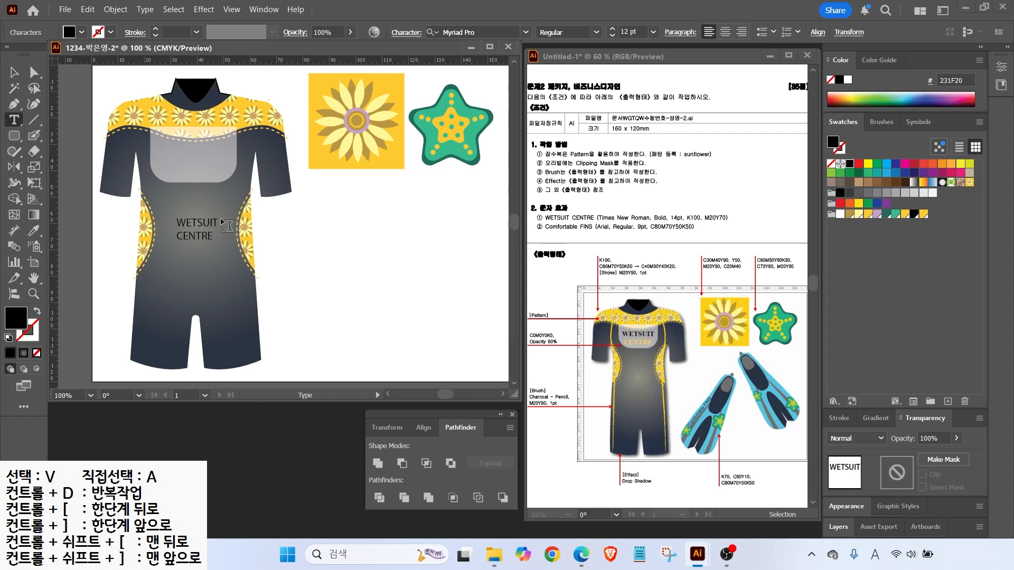
pyautogui.press('Escape')
pyautogui.moveTo(189, 225); pyautogui.dragTo(186, 160)
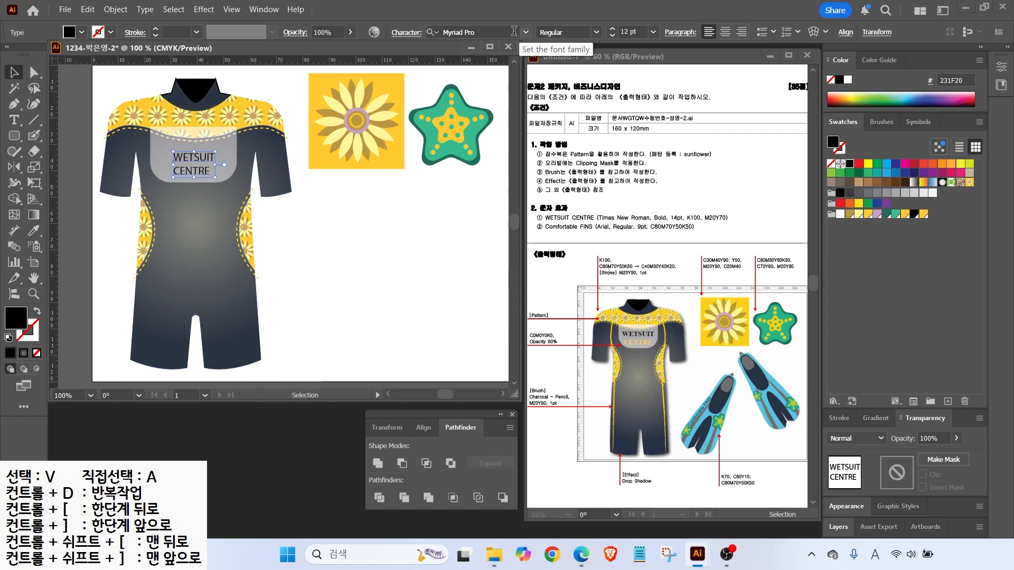
# Set the title to Times New Roman Bold 14 pt, centre-aligned, positioned over the patch
pyautogui.click(525, 32)
pyautogui.click(465, 140)
pyautogui.click(596, 33)
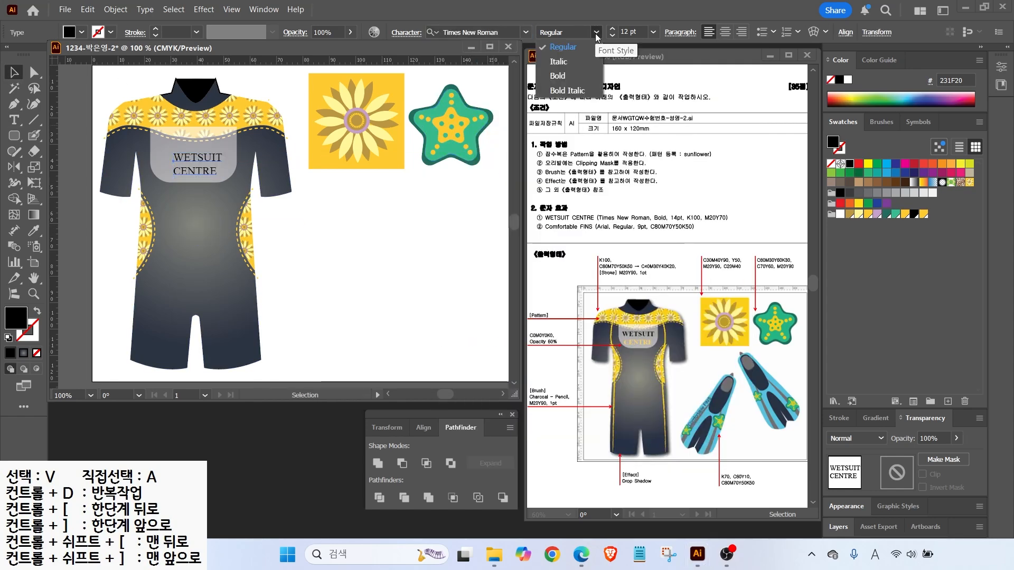
pyautogui.click(557, 75)
pyautogui.click(611, 29)
pyautogui.click(612, 28)
pyautogui.click(725, 32)
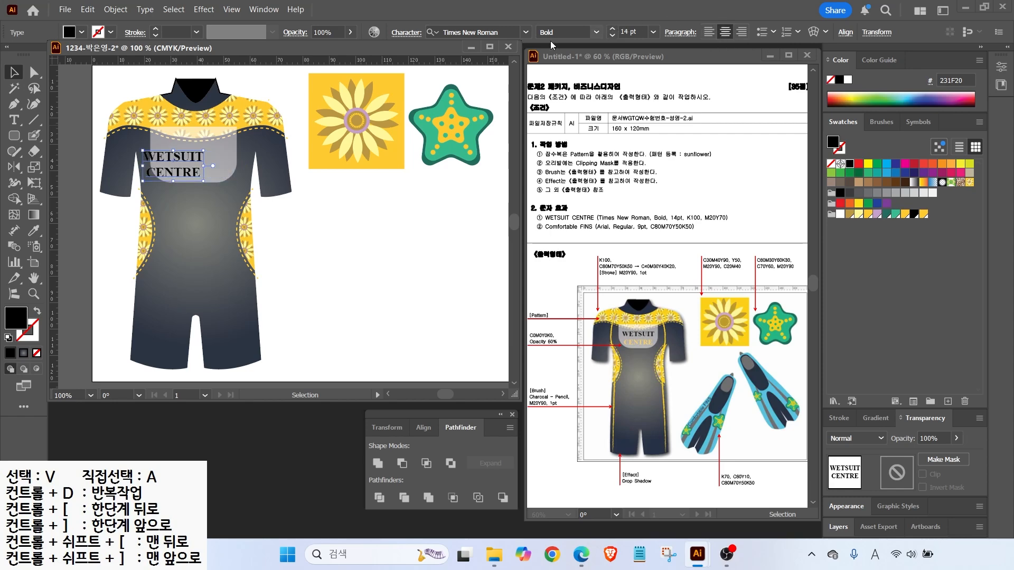
pyautogui.moveTo(171, 161); pyautogui.dragTo(231, 184)
# Colour the word CENTRE yellow-orange with M20 Y70
pyautogui.click(14, 120)
pyautogui.doubleClick(21, 323)
pyautogui.press('Tab')
pyautogui.press('Tab')
pyautogui.write('20')
pyautogui.press('Tab')
pyautogui.write('70')
pyautogui.press('Tab')
pyautogui.write('0')
pyautogui.press('Return')
# Lower the chest patch's top edge so it fits the title
pyautogui.click(14, 72)
pyautogui.click(338, 243)
pyautogui.click(173, 179)
pyautogui.moveTo(193, 127); pyautogui.dragTo(191, 135)
pyautogui.click(311, 282)
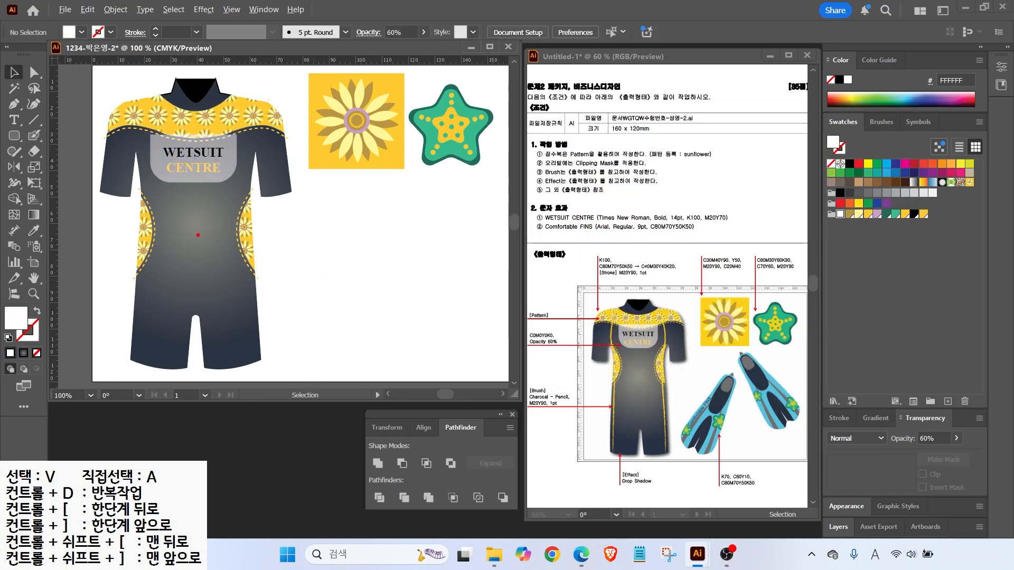
pyautogui.moveTo(610, 331); pyautogui.dragTo(559, 307)
pyautogui.moveTo(565, 416)
pyautogui.mouseDown()
pyautogui.moveTo(513, 388)
pyautogui.moveTo(574, 392)
pyautogui.mouseUp()
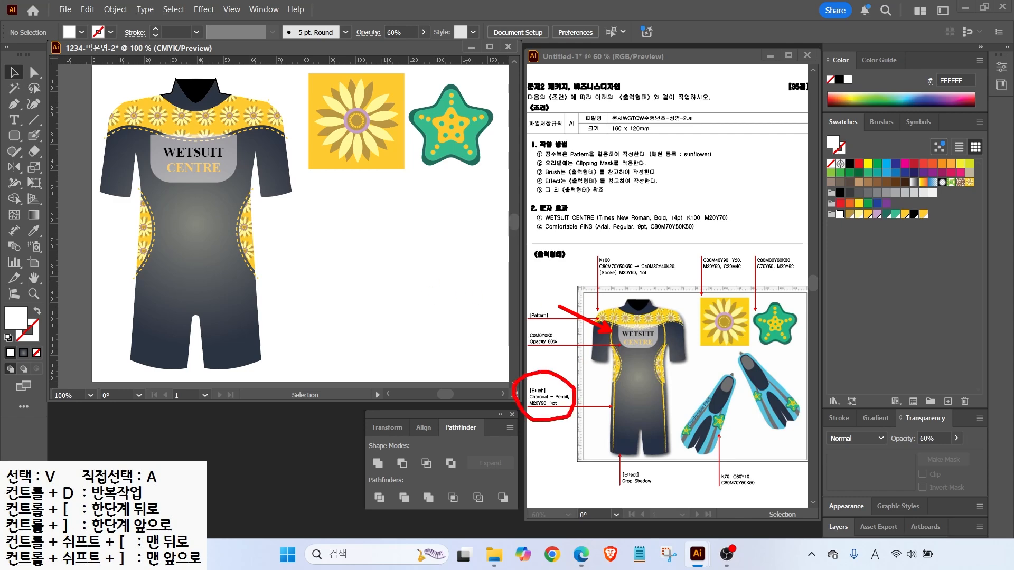
pyautogui.press('Escape')
pyautogui.press('b')
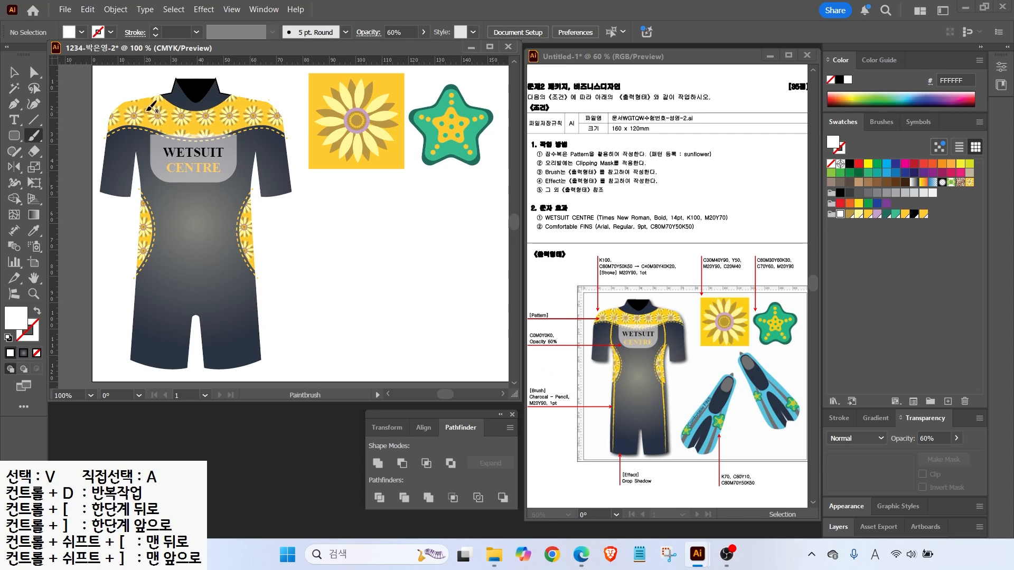
# Paint a white line from shoulder to hem down the suit's left front, then show the brushes list
pyautogui.moveTo(148, 99); pyautogui.dragTo(140, 360)
pyautogui.click(13, 72)
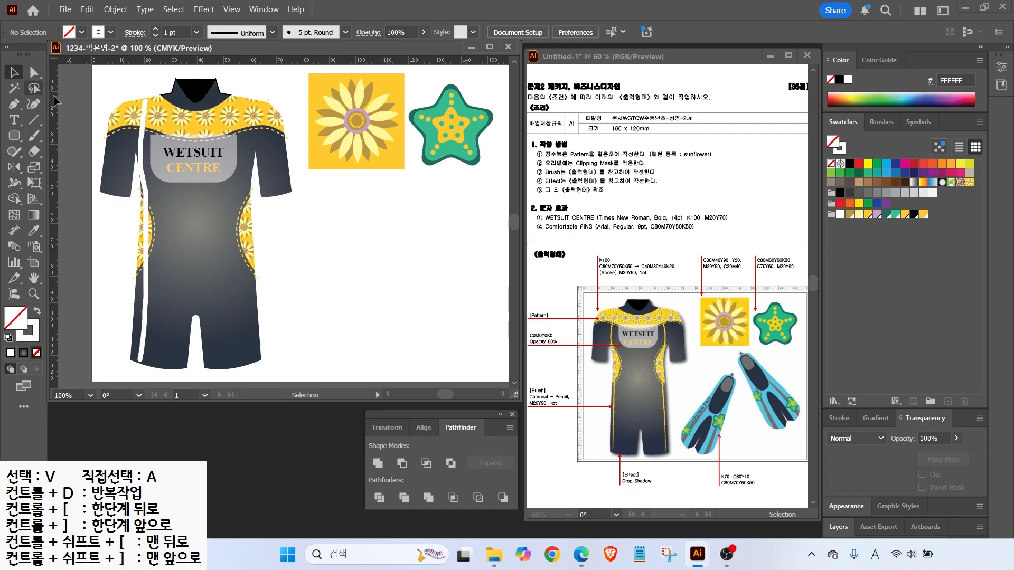
pyautogui.click(146, 222)
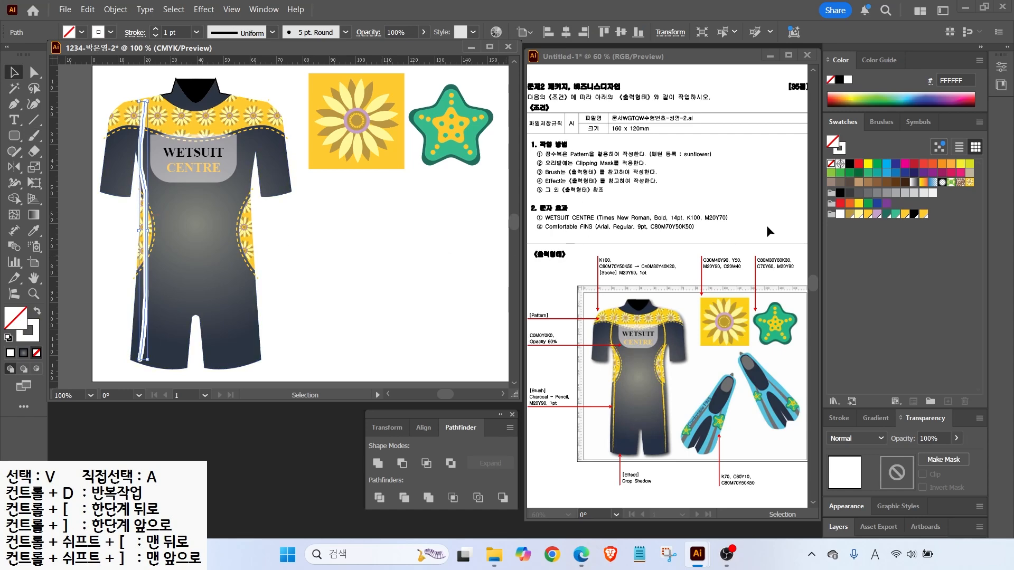
pyautogui.moveTo(891, 151)
pyautogui.mouseDown()
pyautogui.moveTo(845, 120)
pyautogui.moveTo(900, 99)
pyautogui.moveTo(905, 152)
pyautogui.mouseUp()
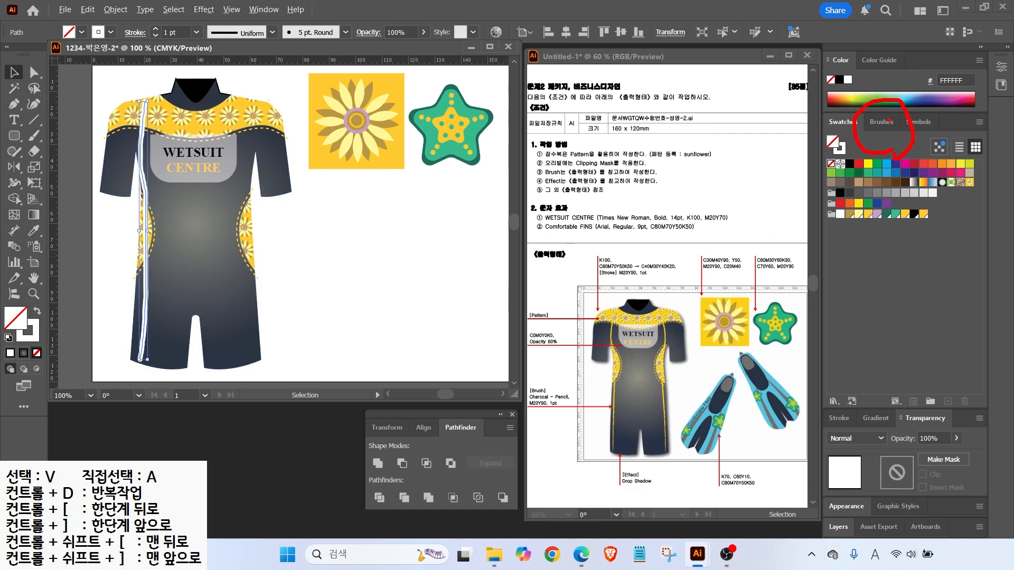
pyautogui.click(882, 121)
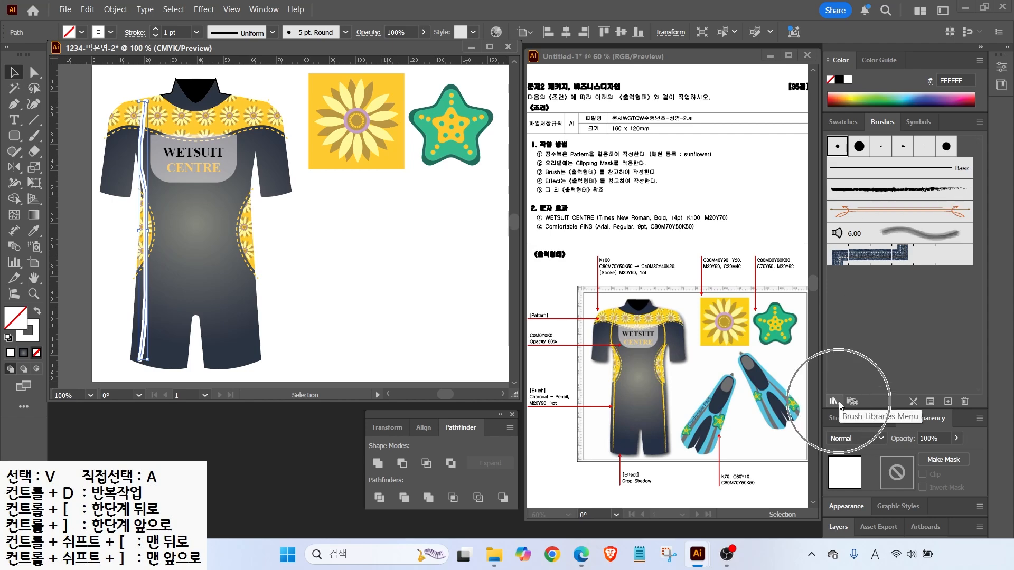
# Apply the Charcoal - Pencil brush from the Artistic_ChalkCharcoalPencil library to the seam line
pyautogui.click(834, 401)
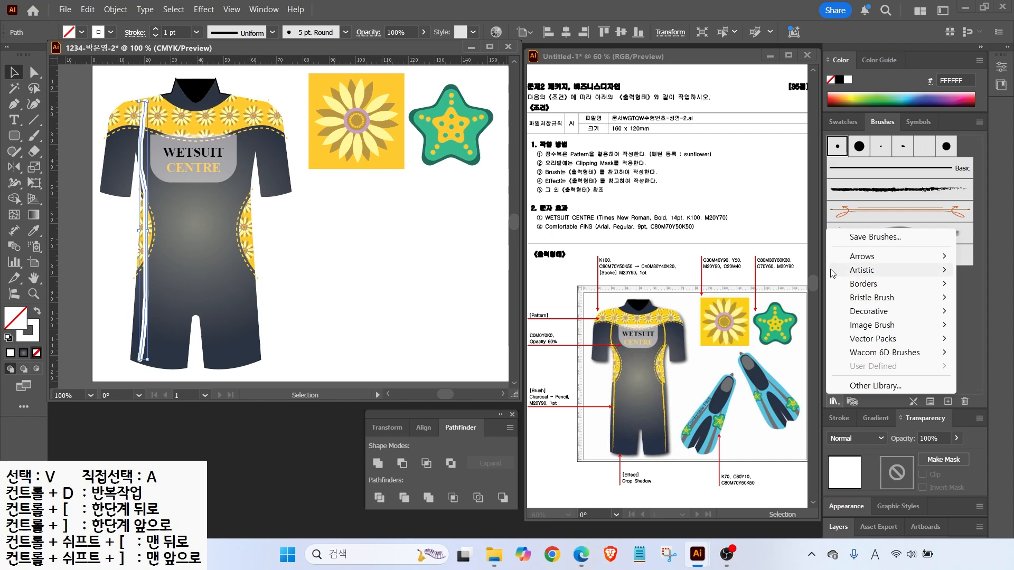
pyautogui.moveTo(867, 258)
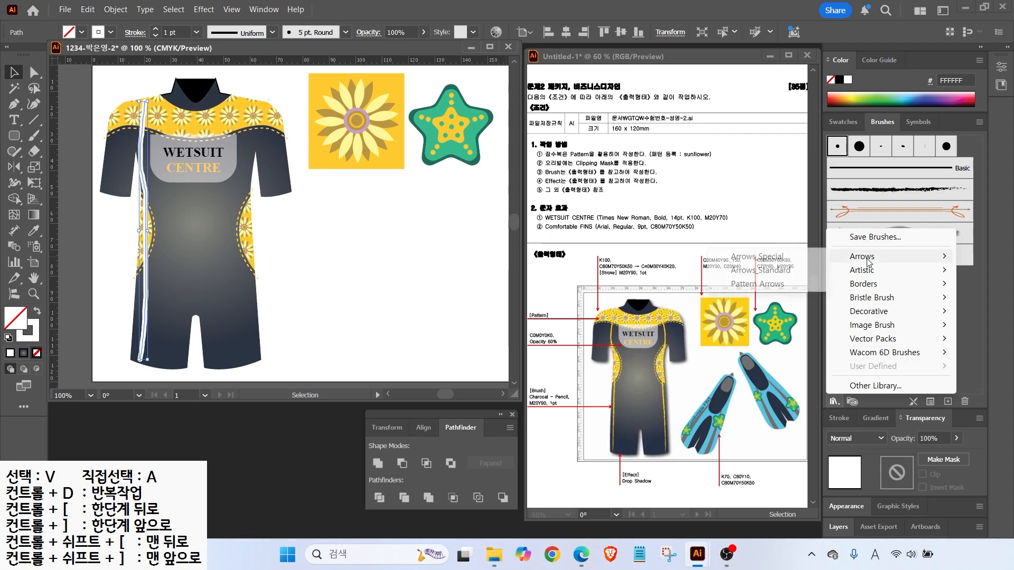
pyautogui.click(757, 256)
pyautogui.moveTo(521, 253)
pyautogui.mouseDown()
pyautogui.moveTo(571, 170)
pyautogui.moveTo(495, 154)
pyautogui.mouseUp()
pyautogui.moveTo(485, 265); pyautogui.dragTo(488, 389)
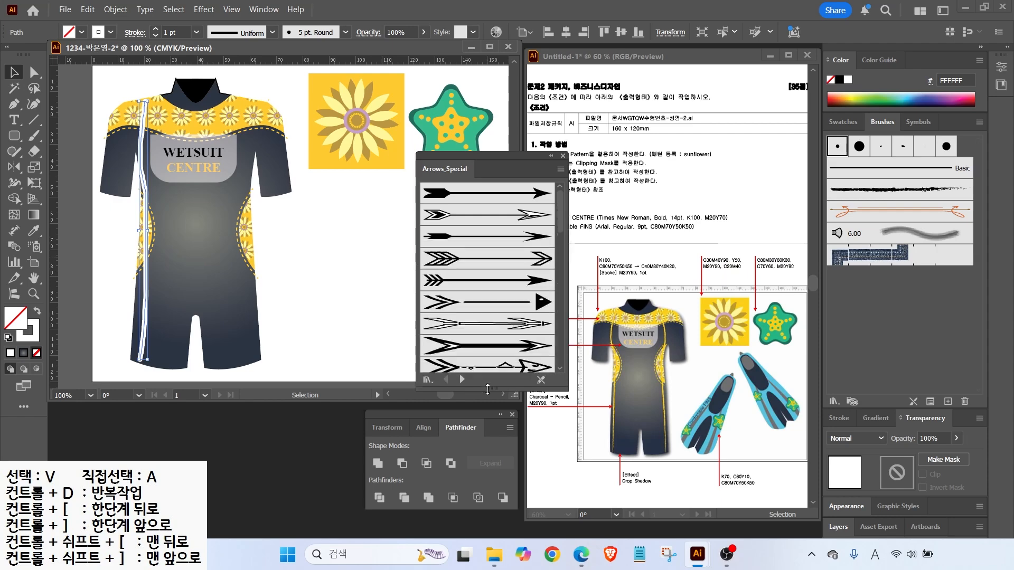
pyautogui.click(460, 380)
pyautogui.click(461, 380)
pyautogui.click(461, 380)
pyautogui.click(461, 380)
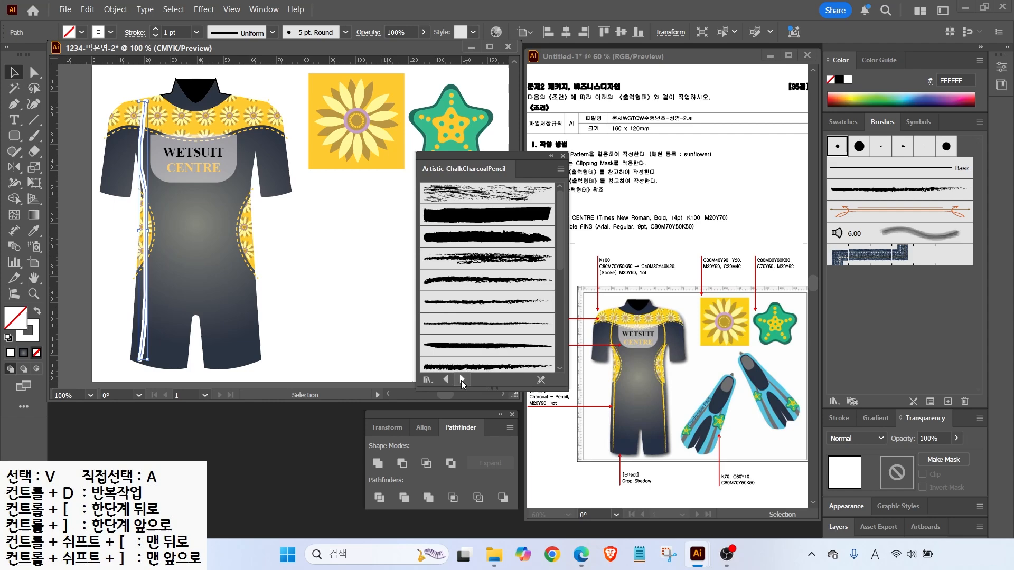
pyautogui.click(468, 324)
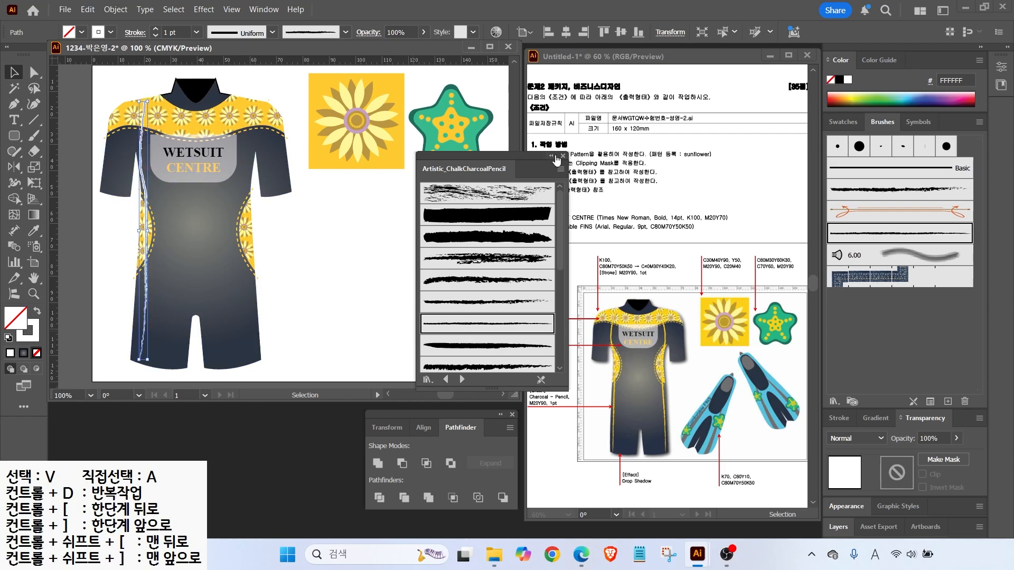
pyautogui.click(563, 156)
# Set the seam's stroke colour to yellow FFCC32
pyautogui.moveTo(555, 408); pyautogui.dragTo(578, 436)
pyautogui.click(27, 339)
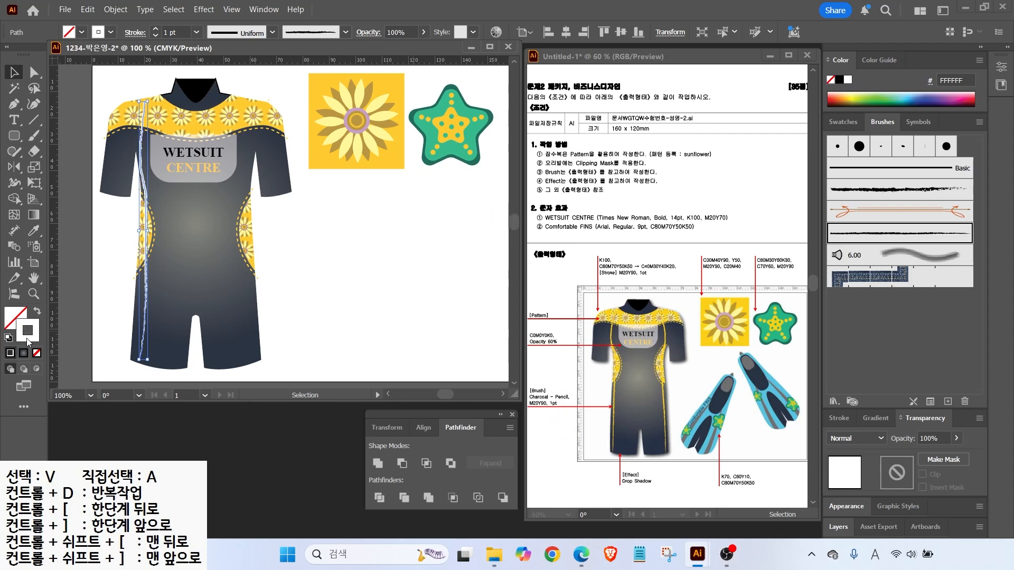
pyautogui.doubleClick(28, 339)
pyautogui.write('FFCC32')
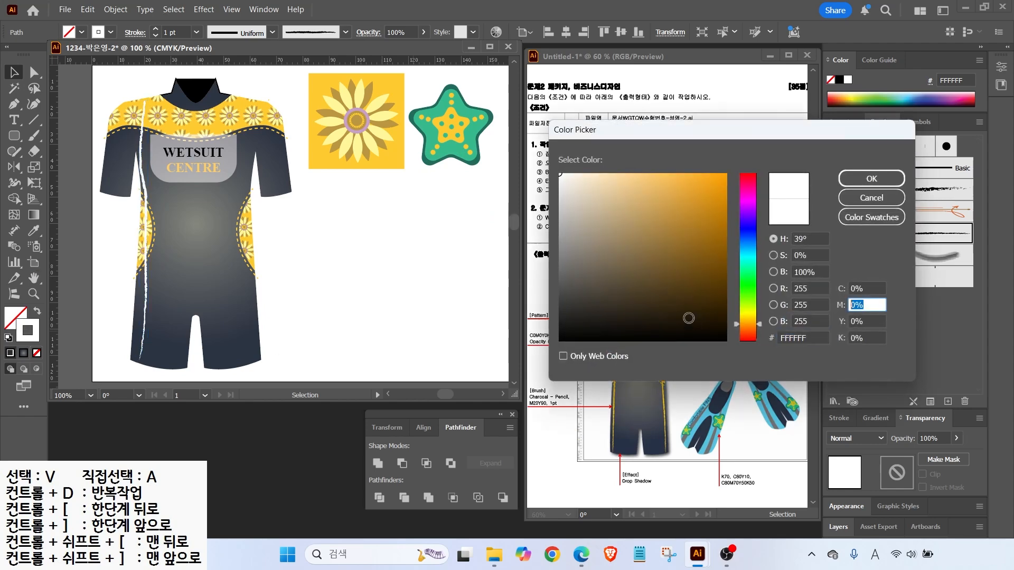
pyautogui.press('Return')
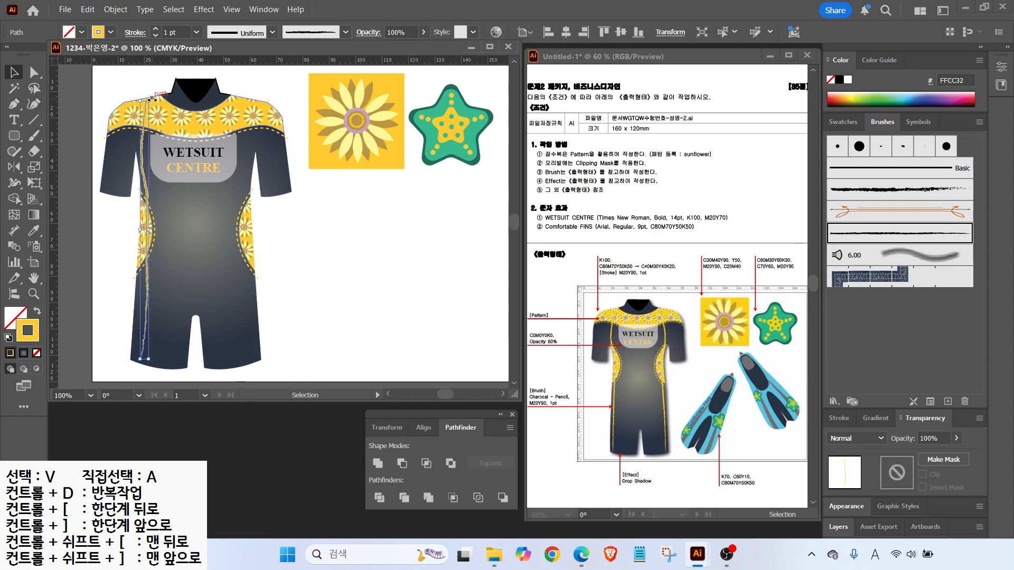
# Narrow the yellow seam and reflect a vertical copy onto the wetsuit's right front
pyautogui.moveTo(140, 230); pyautogui.dragTo(145, 231)
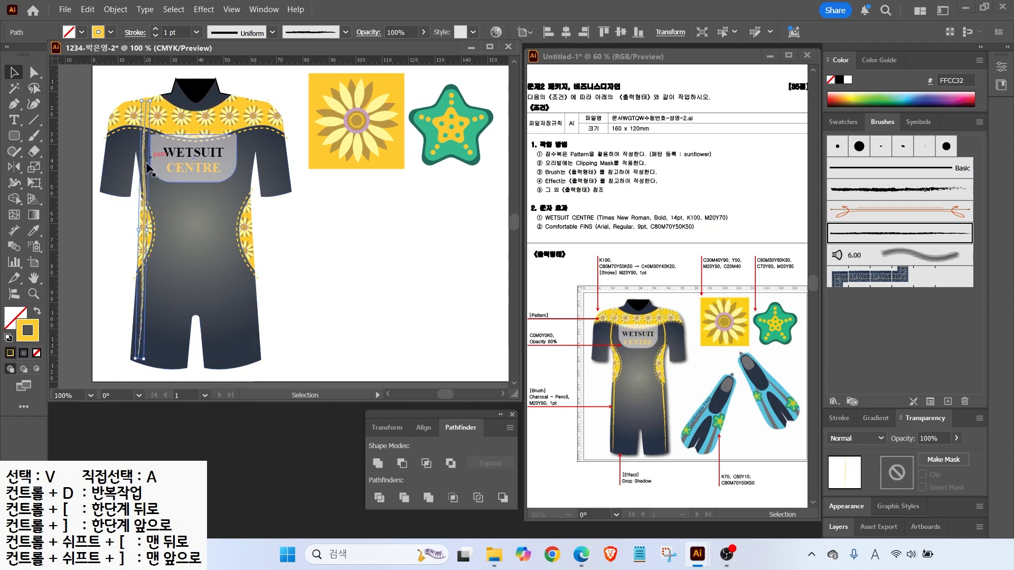
pyautogui.click(74, 156)
pyautogui.click(141, 154)
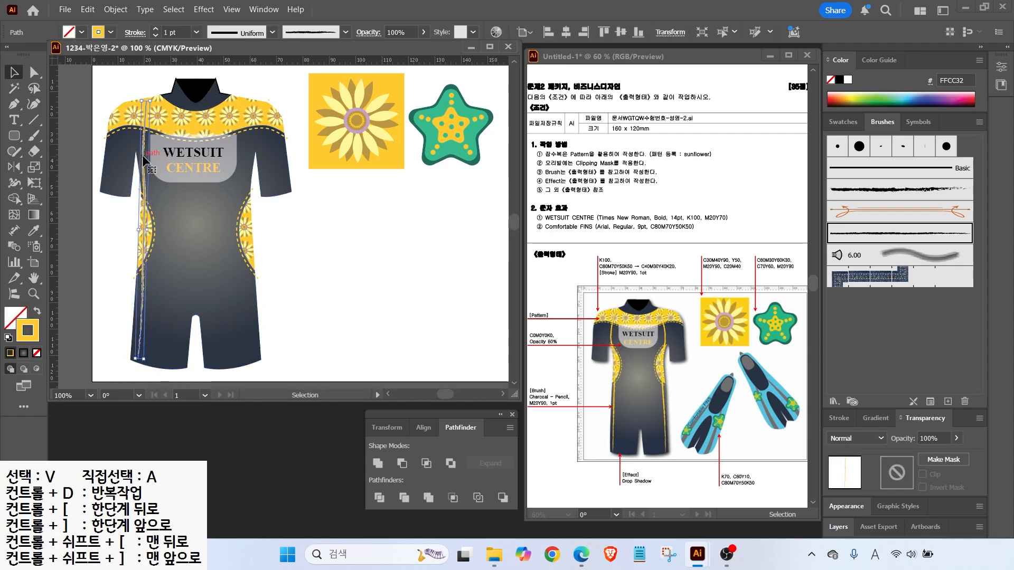
pyautogui.press('o')
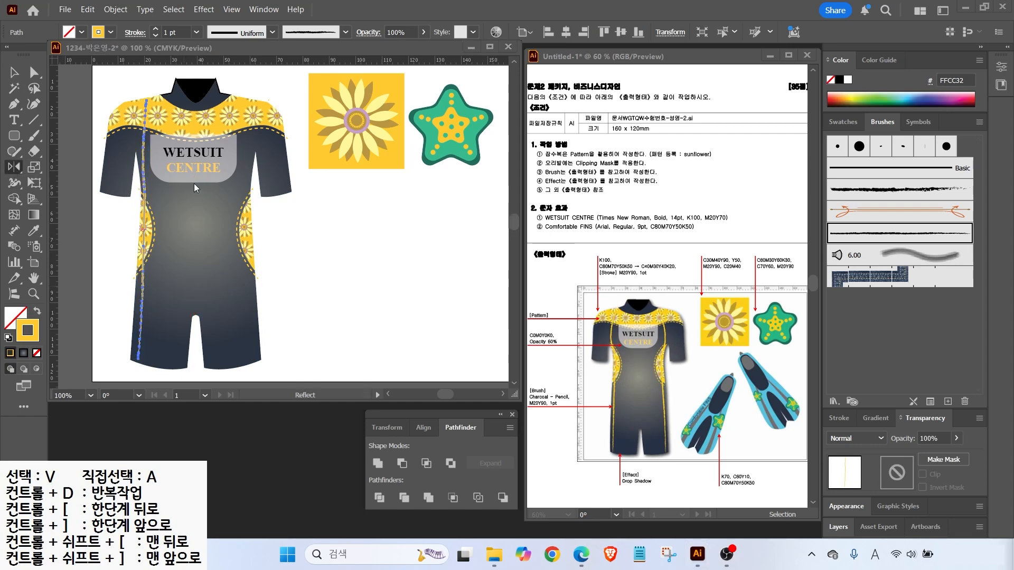
pyautogui.keyDown('alt'); pyautogui.click(196, 95); pyautogui.keyUp('alt')
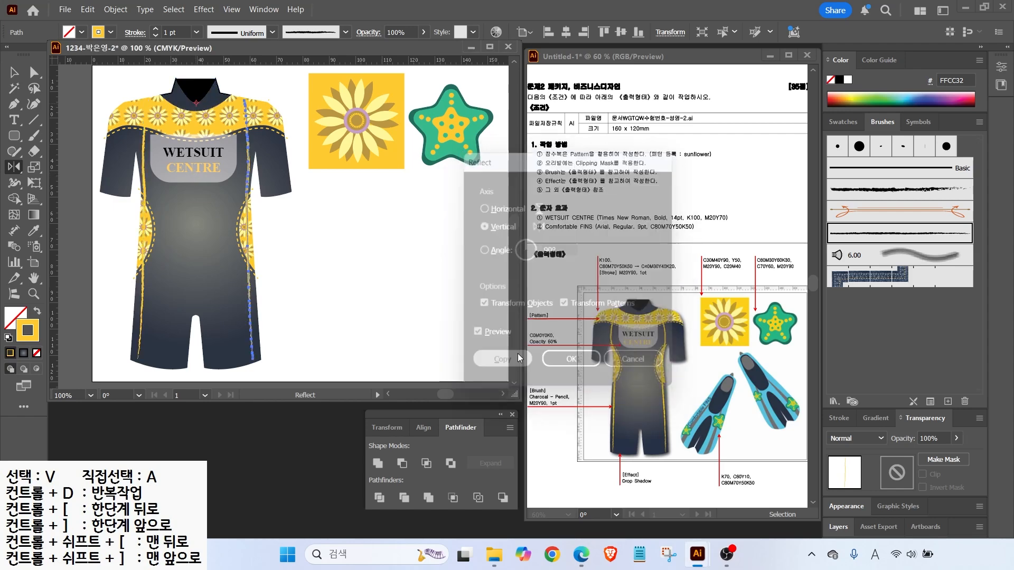
pyautogui.click(493, 363)
pyautogui.press('v')
pyautogui.click(135, 370)
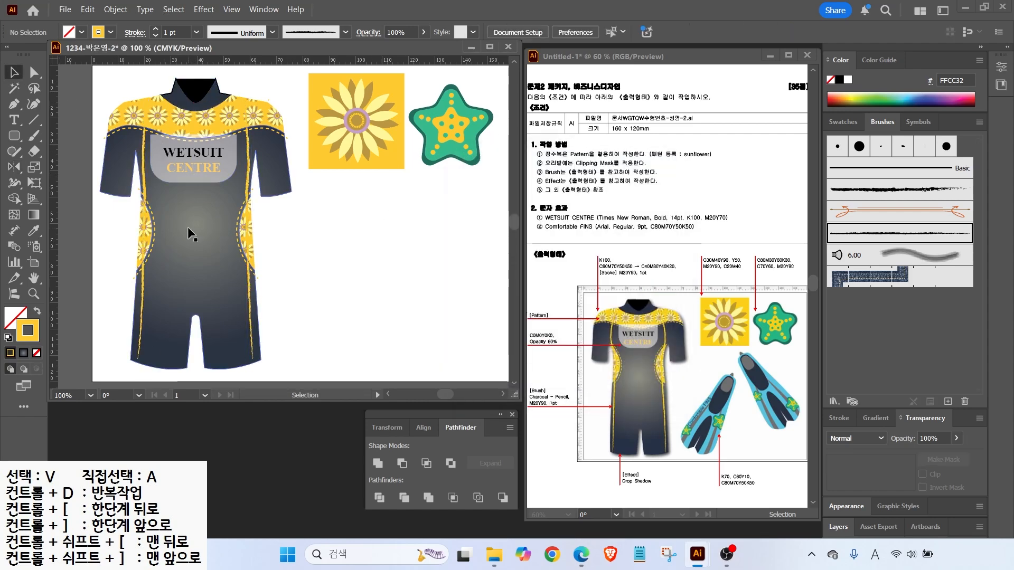
pyautogui.scroll(5, 125, 281)
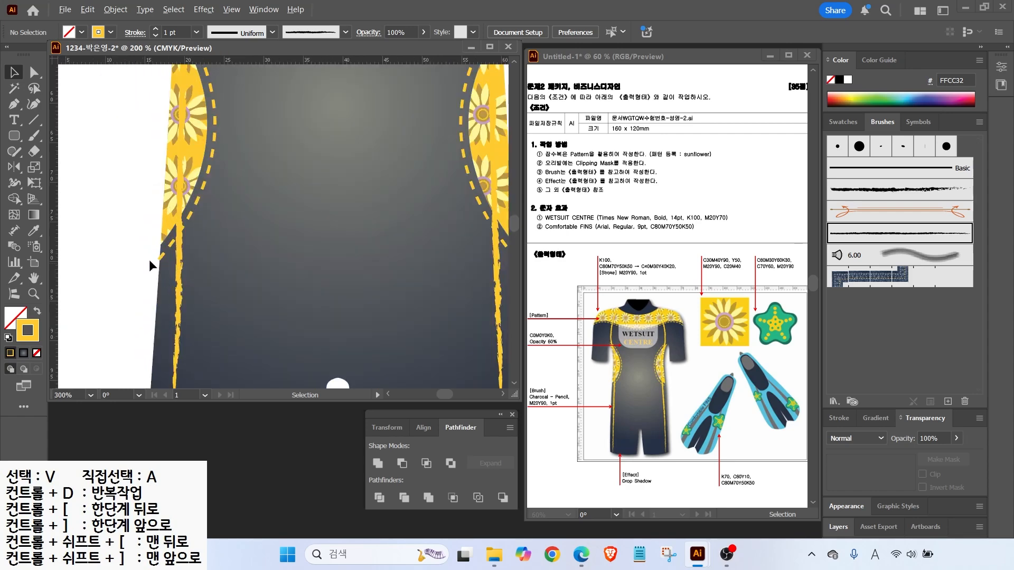
# Adjust the seams' top and bottom anchors with Direct Selection, then fit the artboard in view
pyautogui.press('a')
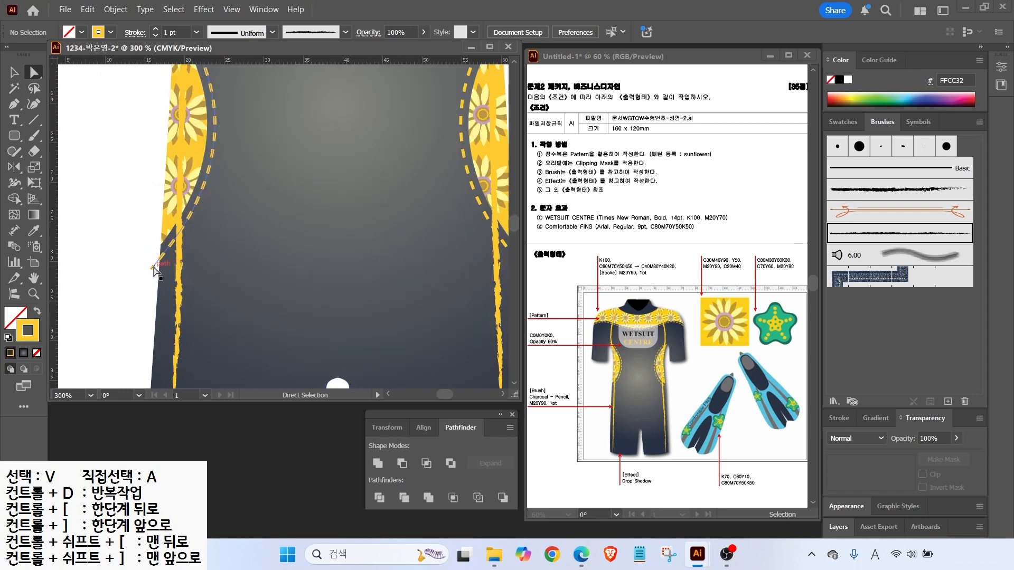
pyautogui.click(156, 266)
pyautogui.scroll(4, 244, 312)
pyautogui.hscroll(5, 289, 217)
pyautogui.click(309, 160)
pyautogui.moveTo(342, 289); pyautogui.dragTo(362, 152)
pyautogui.click(340, 289)
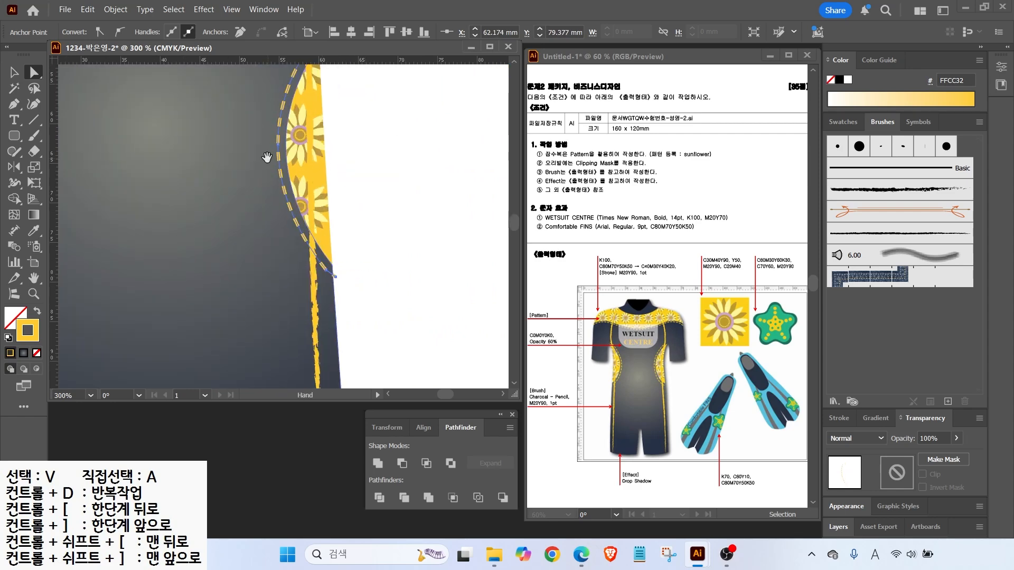
pyautogui.moveTo(417, 79); pyautogui.dragTo(454, 253)
pyautogui.hscroll(-5, 159, 259)
pyautogui.click(183, 252)
pyautogui.hotkey('ctrl', '0')
pyautogui.press('v')
pyautogui.click(312, 295)
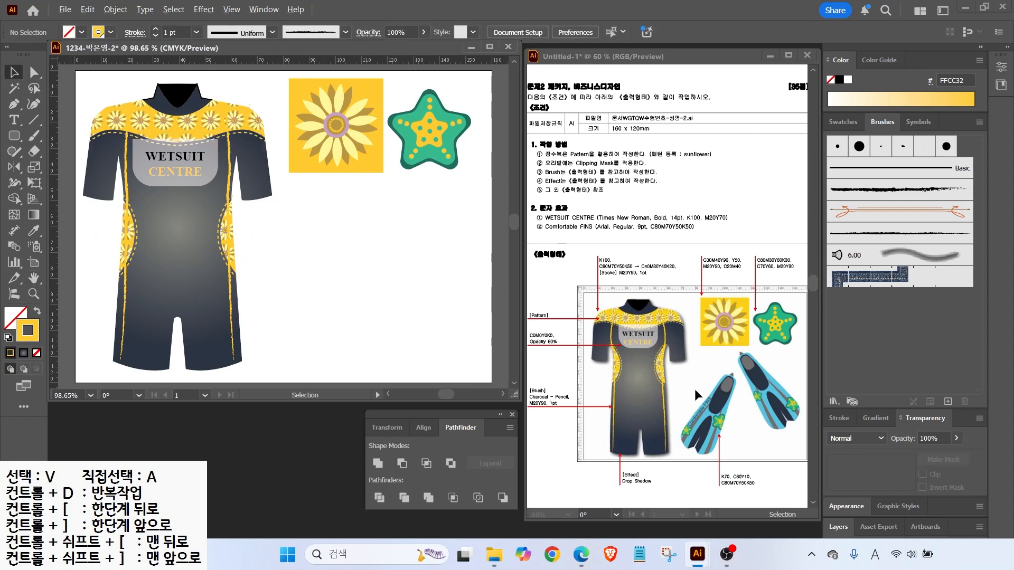
# Show the Swatches panel, reset fill and stroke, and set the fill to yellow FFCC32
pyautogui.moveTo(721, 453); pyautogui.dragTo(739, 446)
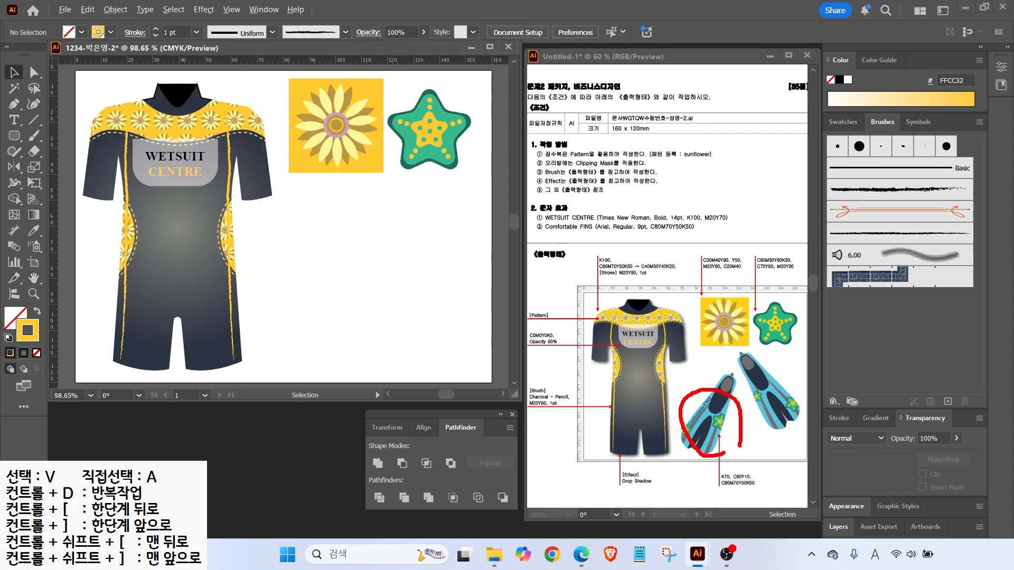
pyautogui.moveTo(729, 396); pyautogui.dragTo(760, 378)
pyautogui.press('Escape')
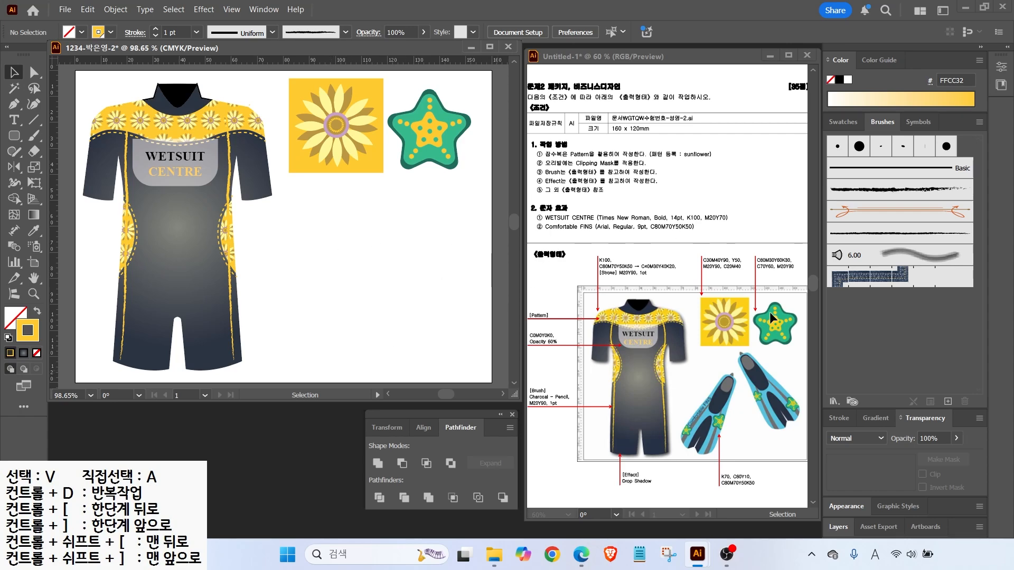
pyautogui.click(839, 126)
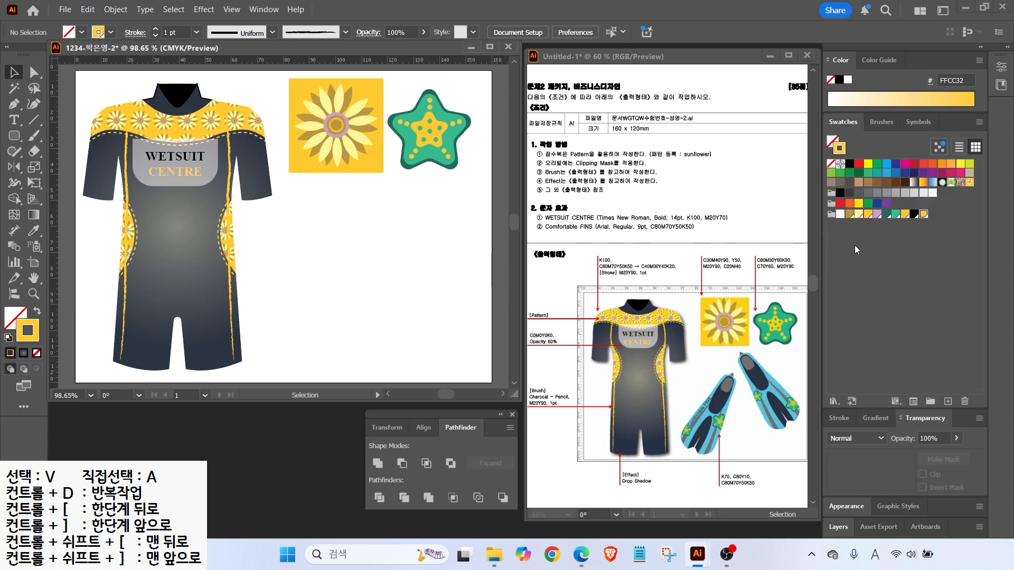
pyautogui.click(9, 339)
pyautogui.click(948, 402)
pyautogui.press('Escape')
pyautogui.click(919, 215)
# Add new swatches for 70% grey (K70) and light cyan C60 M0 Y10 K0
pyautogui.click(948, 401)
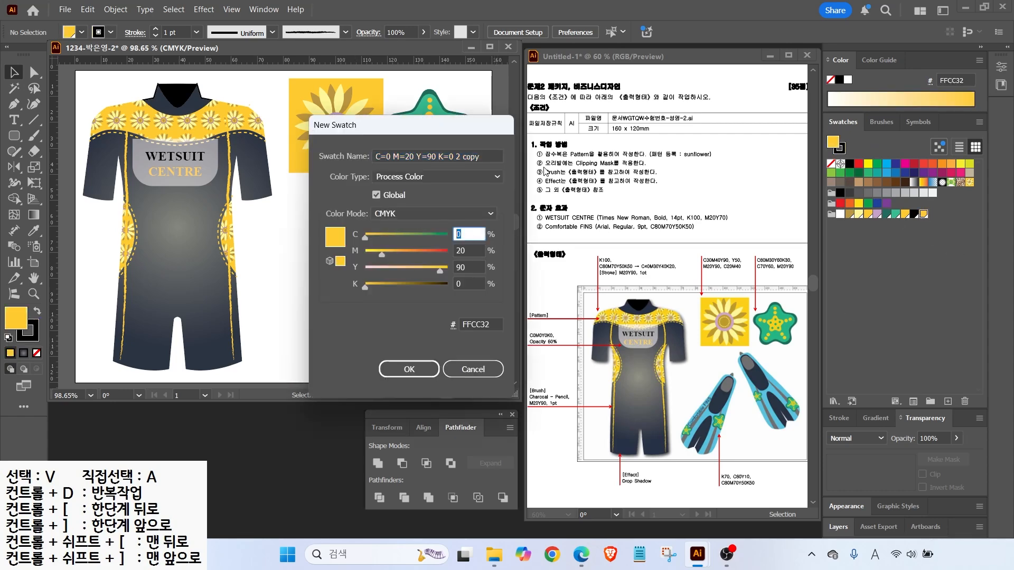
pyautogui.press('Tab')
pyautogui.write('0')
pyautogui.press('Tab')
pyautogui.write('0')
pyautogui.press('Tab')
pyautogui.write('70')
pyautogui.press('Return')
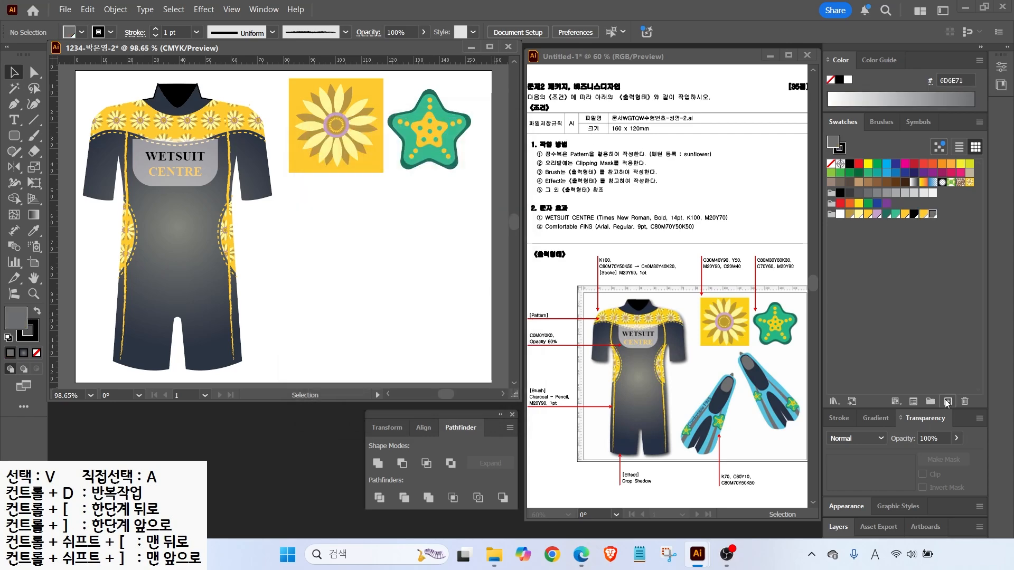
pyautogui.click(948, 401)
pyautogui.write('60')
pyautogui.press('Tab')
pyautogui.press('Tab')
pyautogui.write('10')
# Add a dark navy swatch with C80 M70 Y50 K50
pyautogui.press('Tab')
pyautogui.write('0')
pyautogui.press('Tab')
pyautogui.press('Return')
pyautogui.click(948, 401)
pyautogui.doubleClick(470, 234)
pyautogui.write('80')
pyautogui.press('Tab')
pyautogui.write('70')
pyautogui.press('Tab')
pyautogui.write('50')
pyautogui.press('Tab')
pyautogui.write('50')
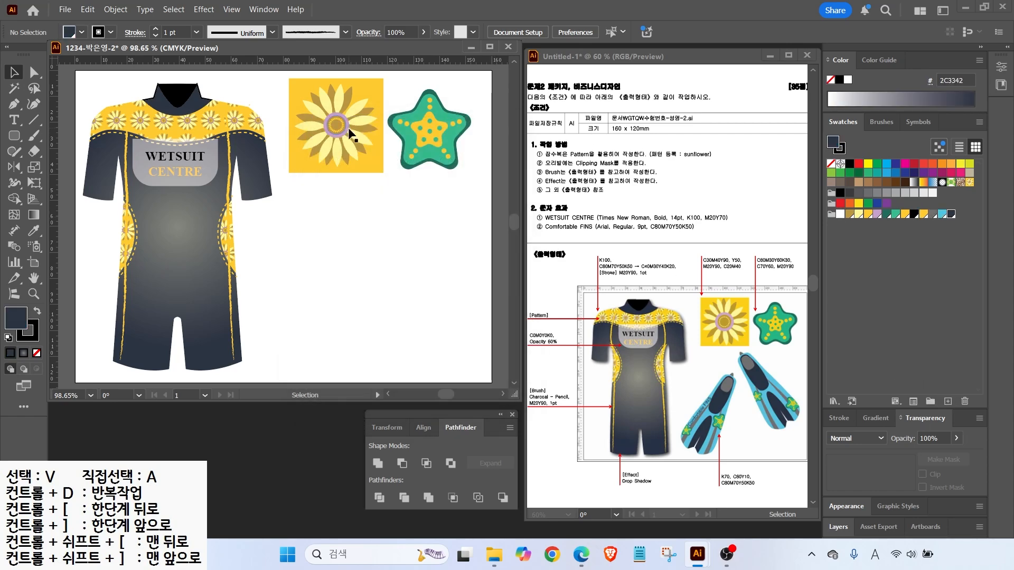
pyautogui.click(15, 135)
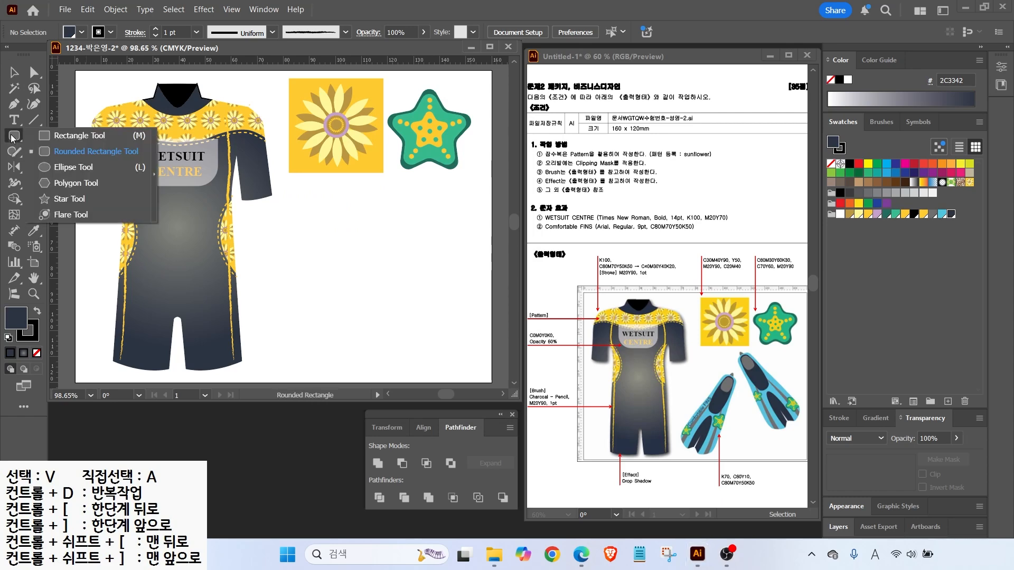
# Pull a vertical guide and draw a closed half-fin outline against it with the Pen tool
pyautogui.moveTo(53, 136); pyautogui.dragTo(343, 186)
pyautogui.scroll(2, 341, 251)
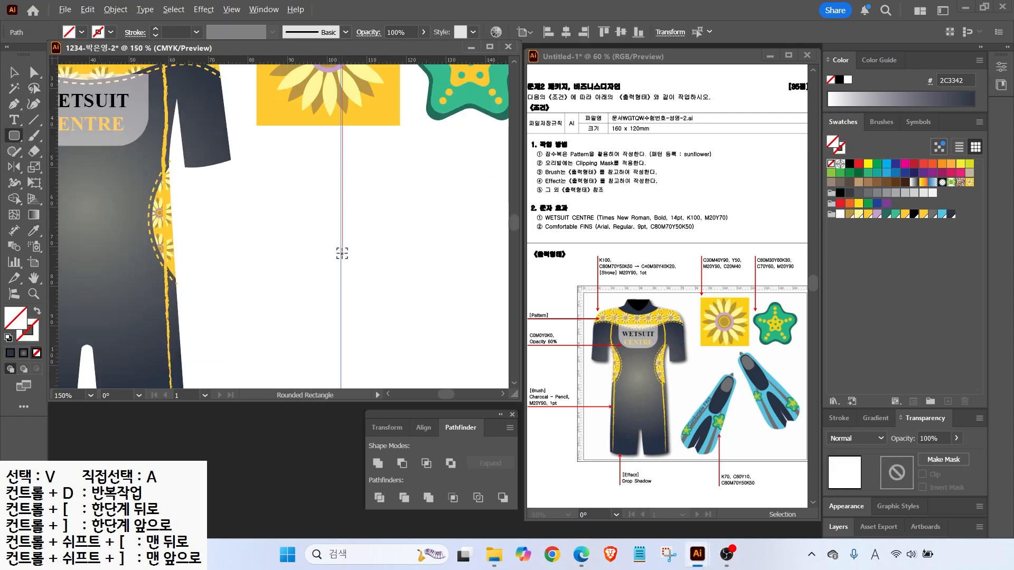
pyautogui.scroll(-2, 341, 251)
pyautogui.click(9, 337)
pyautogui.press('p')
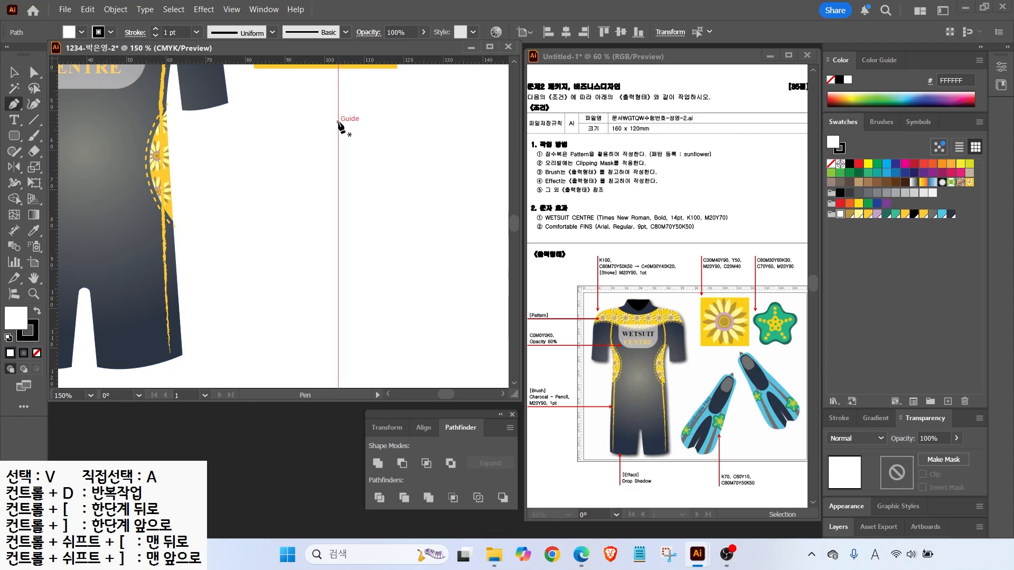
pyautogui.click(338, 122)
pyautogui.moveTo(316, 130); pyautogui.dragTo(308, 138)
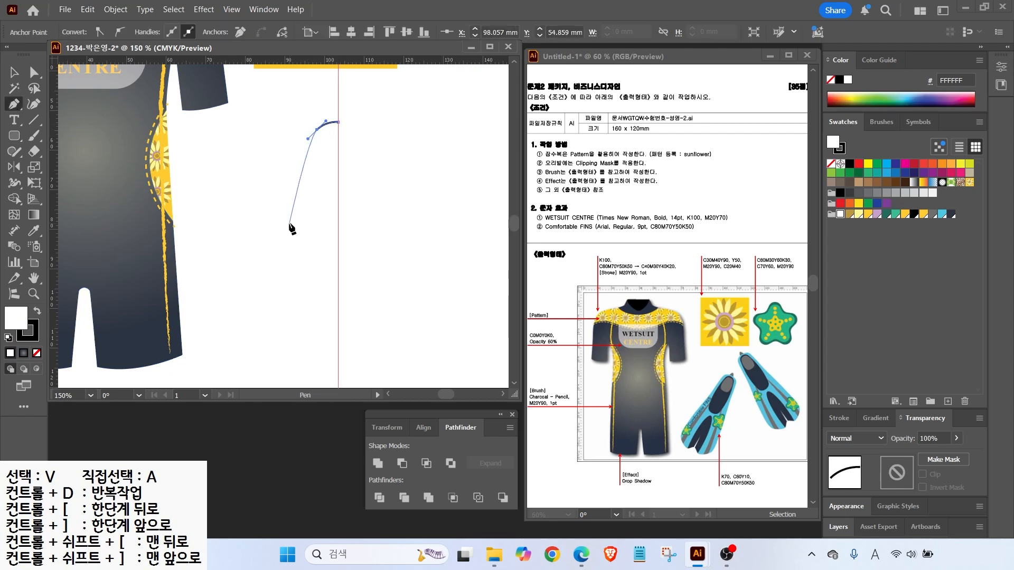
pyautogui.click(271, 317)
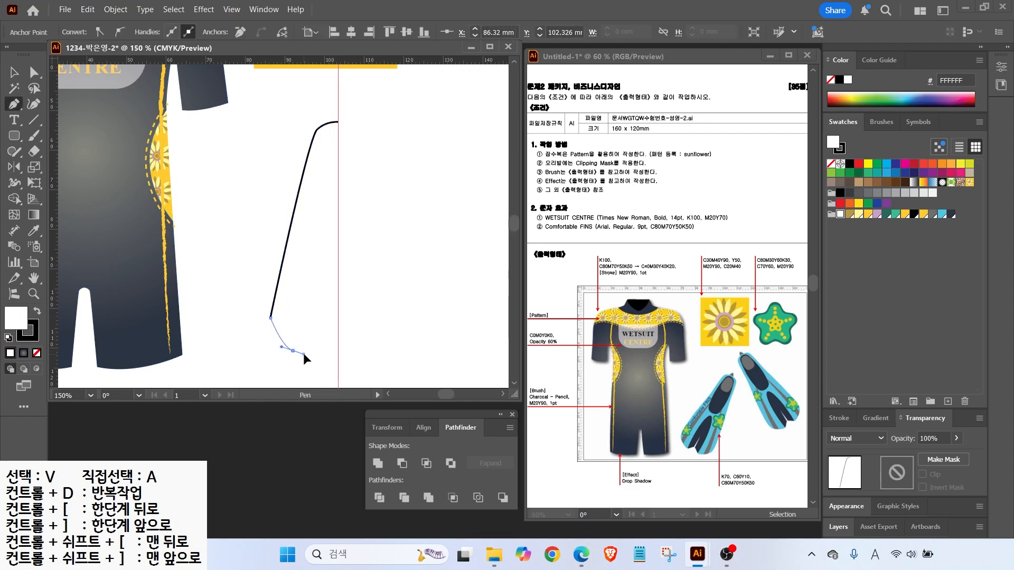
pyautogui.moveTo(312, 358); pyautogui.dragTo(331, 358)
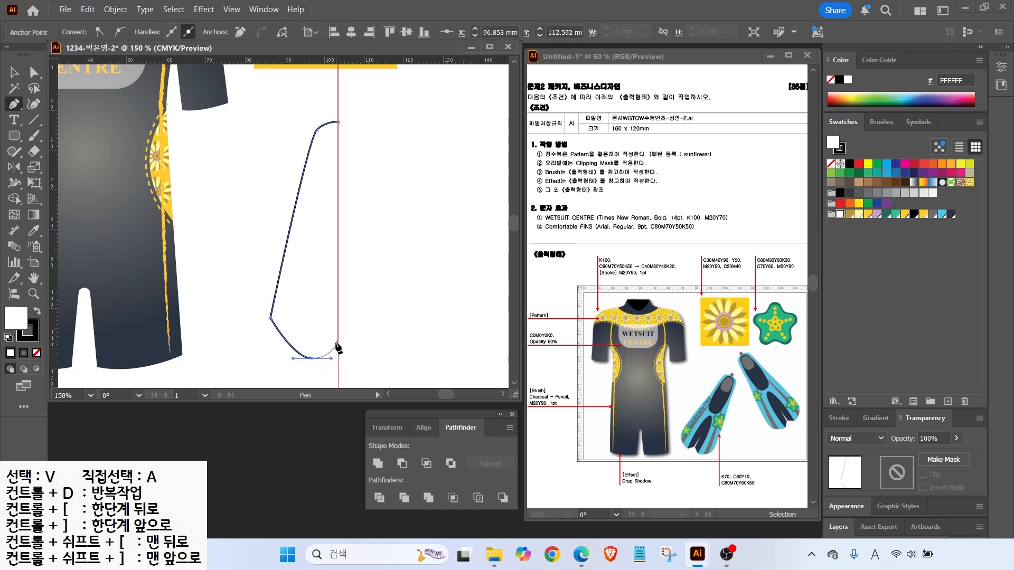
pyautogui.click(334, 342)
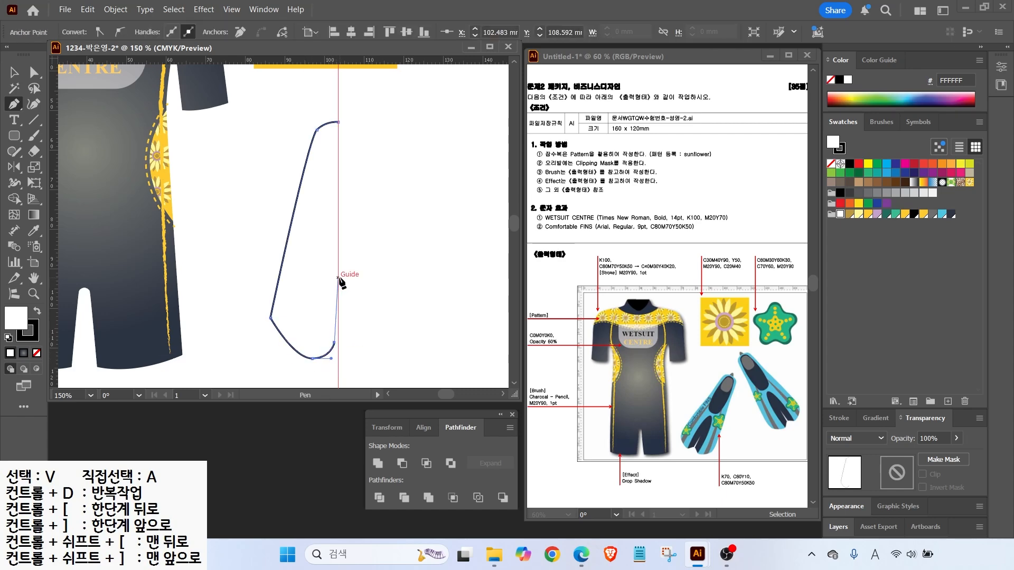
pyautogui.click(337, 285)
pyautogui.click(338, 122)
# Curve the half fin's lower-left corner and adjust its bottom point
pyautogui.moveTo(15, 105); pyautogui.dragTo(58, 152)
pyautogui.moveTo(270, 317); pyautogui.dragTo(271, 285)
pyautogui.press('a')
pyautogui.hotkey('ctrl', 'z')
pyautogui.moveTo(310, 358); pyautogui.dragTo(321, 356)
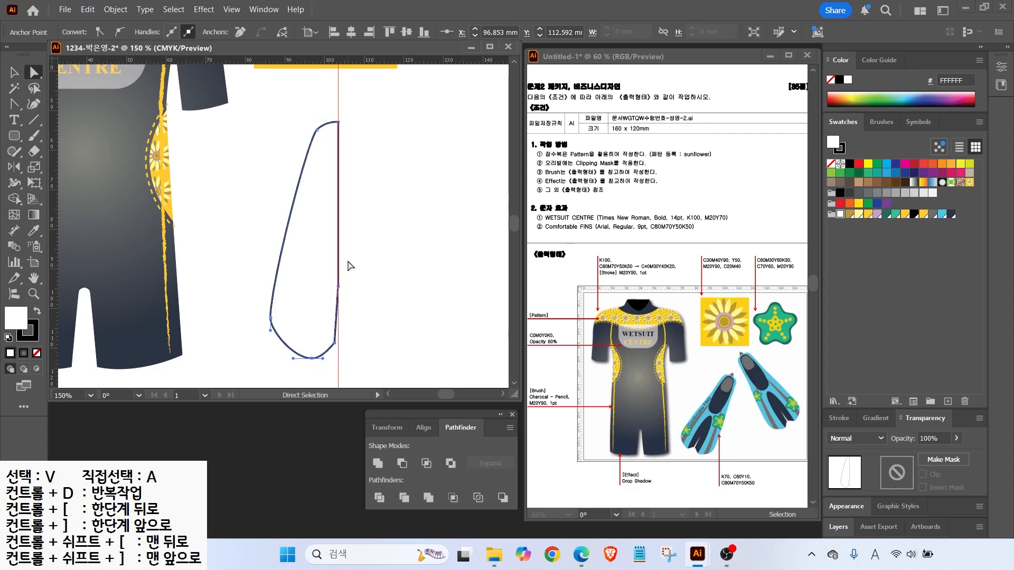
# Reflect a copy of the half fin across the guide and unite both halves
pyautogui.press('v')
pyautogui.press('o')
pyautogui.keyDown('alt'); pyautogui.click(337, 104); pyautogui.keyUp('alt')
pyautogui.click(494, 362)
pyautogui.press('v')
pyautogui.keyDown('shift'); pyautogui.click(318, 234); pyautogui.keyUp('shift')
pyautogui.click(377, 463)
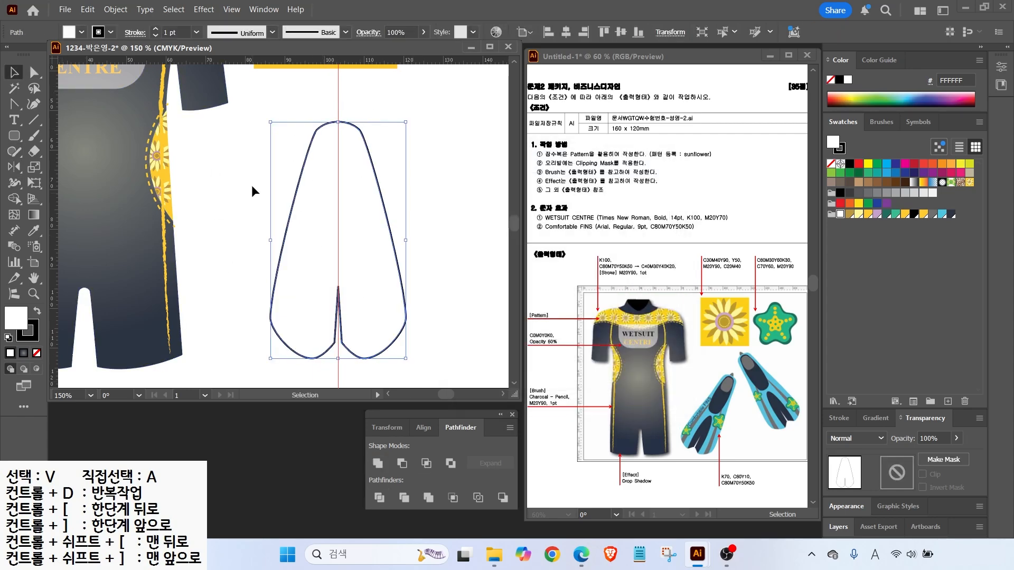
# Draw a rounded rectangle strip inside the fin, centred on the guide and shortened at the bottom
pyautogui.click(14, 136)
pyautogui.click(59, 151)
pyautogui.moveTo(325, 133); pyautogui.dragTo(358, 244)
pyautogui.press('v')
pyautogui.moveTo(345, 200); pyautogui.dragTo(342, 198)
pyautogui.moveTo(339, 243)
pyautogui.mouseDown()
pyautogui.moveTo(339, 225)
pyautogui.moveTo(338, 234)
pyautogui.mouseUp()
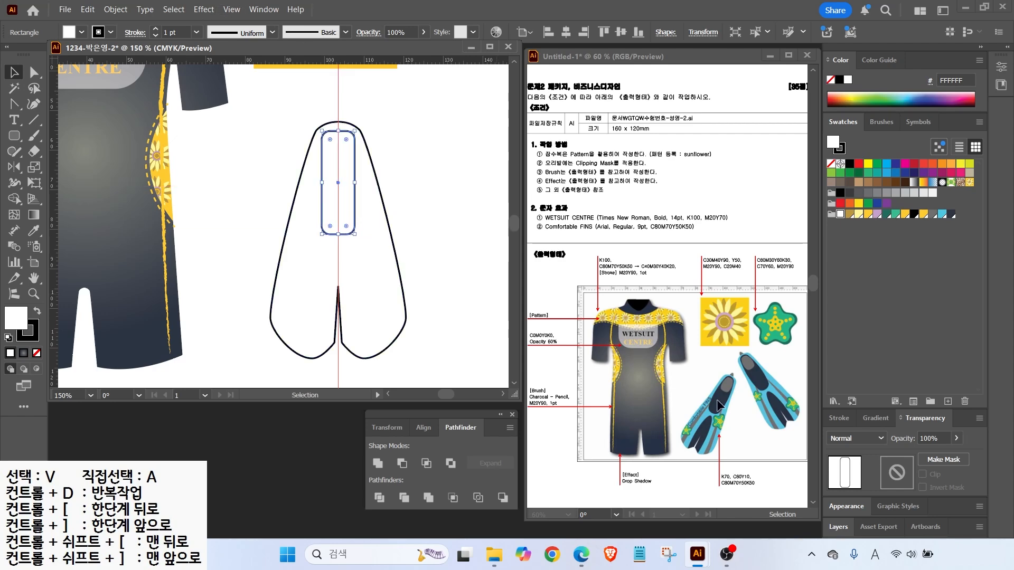
# Warp the strip with an 18% Inflate bend, expand it into paths, and nudge it down
pyautogui.click(203, 10)
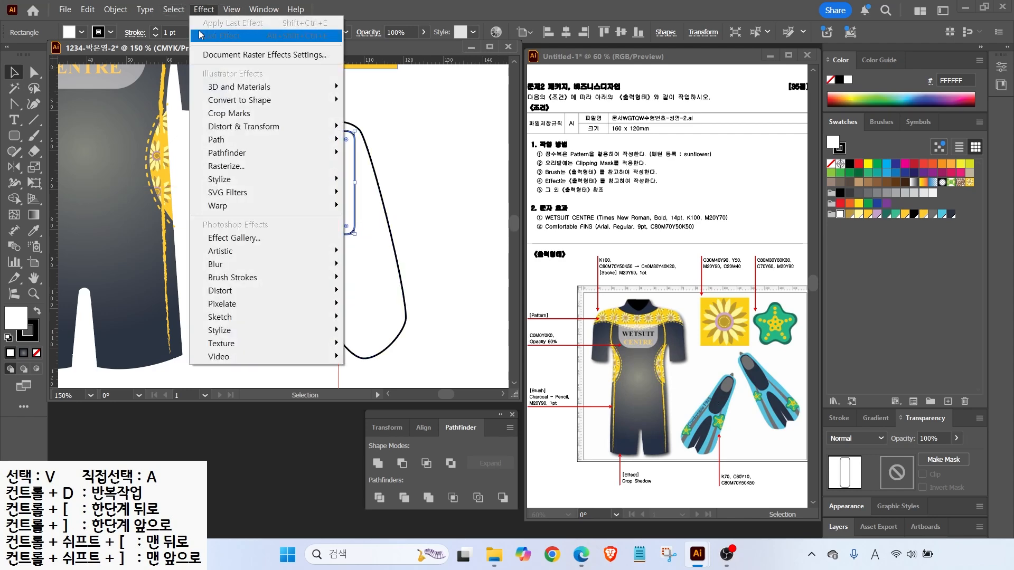
pyautogui.moveTo(223, 207)
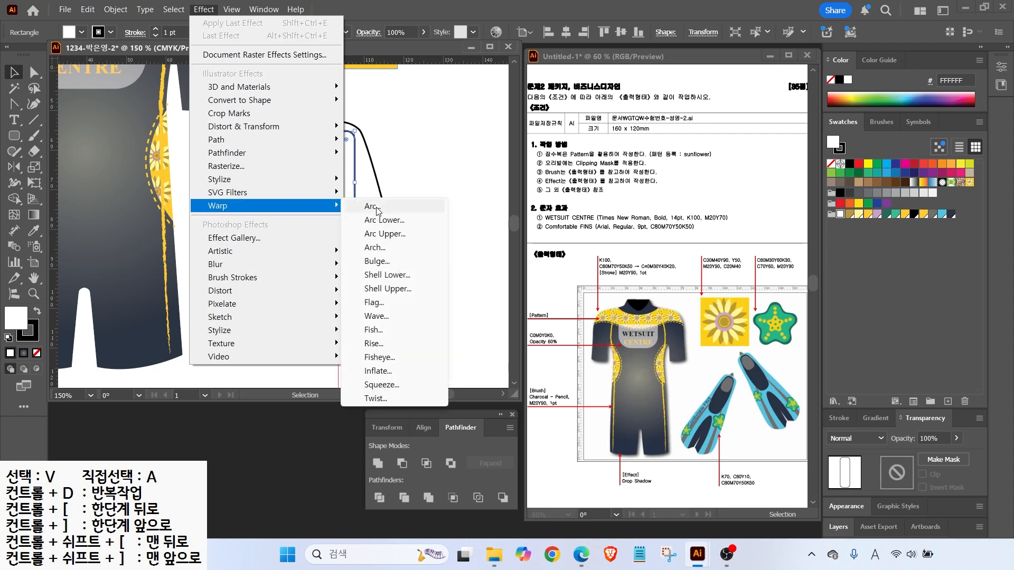
pyautogui.click(378, 371)
pyautogui.click(804, 90)
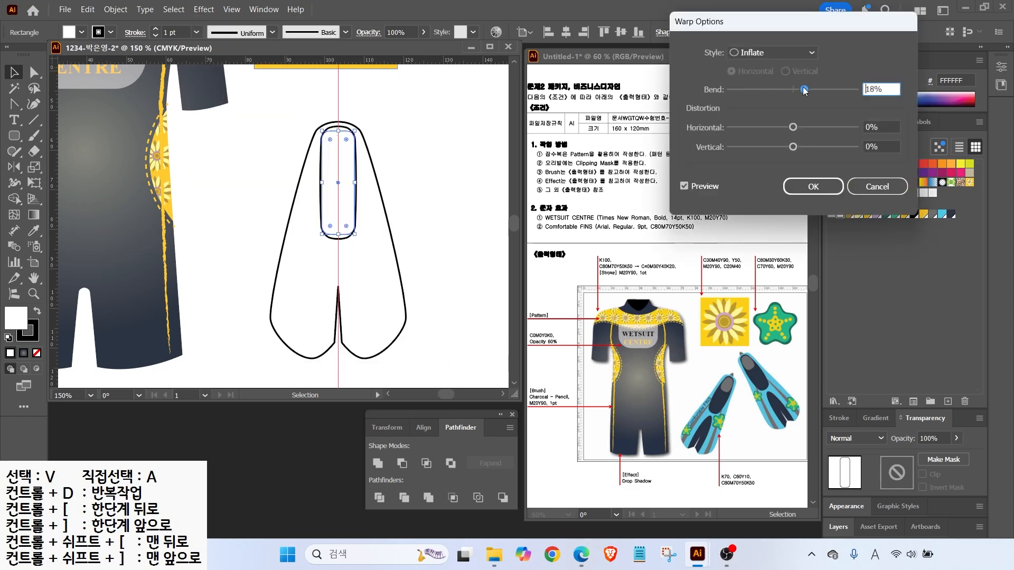
pyautogui.click(813, 186)
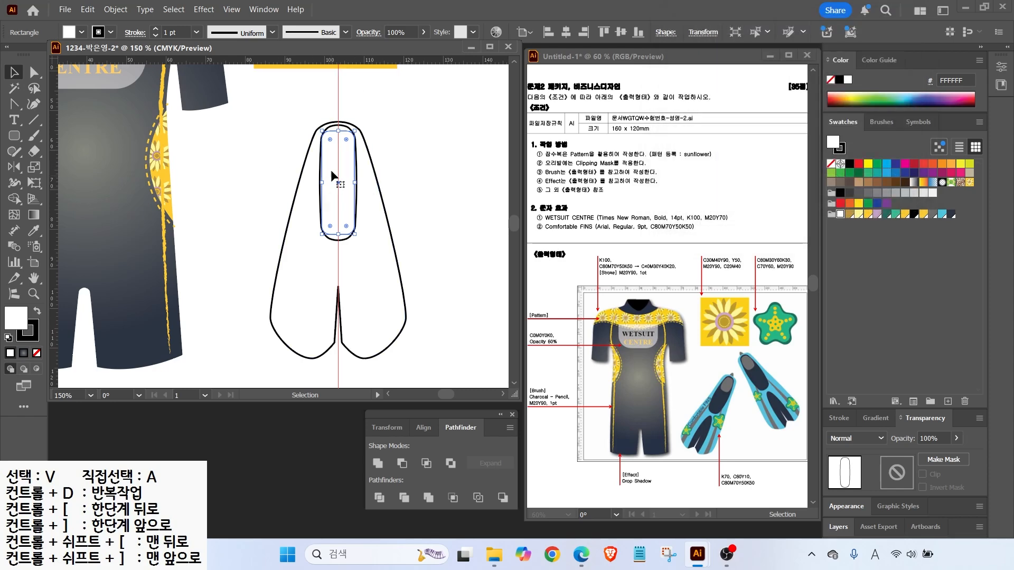
pyautogui.click(115, 9)
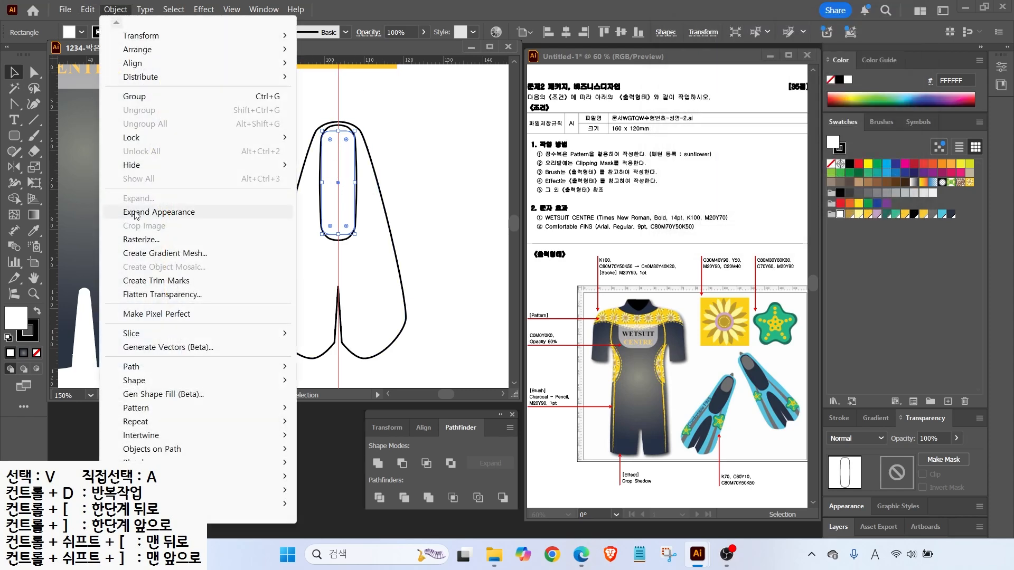
pyautogui.click(135, 213)
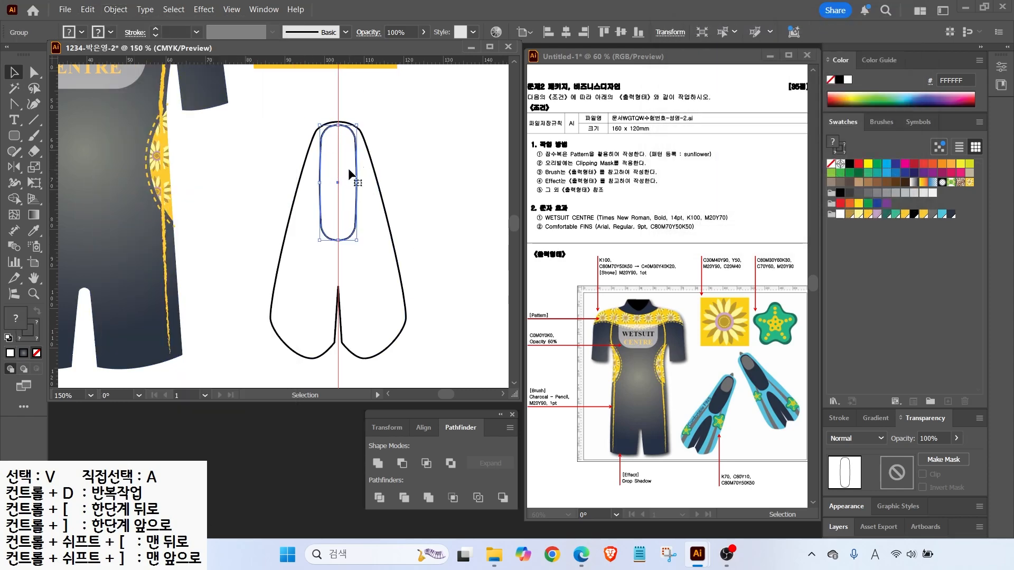
pyautogui.press('Down')
pyautogui.press('Down')
pyautogui.press('Down')
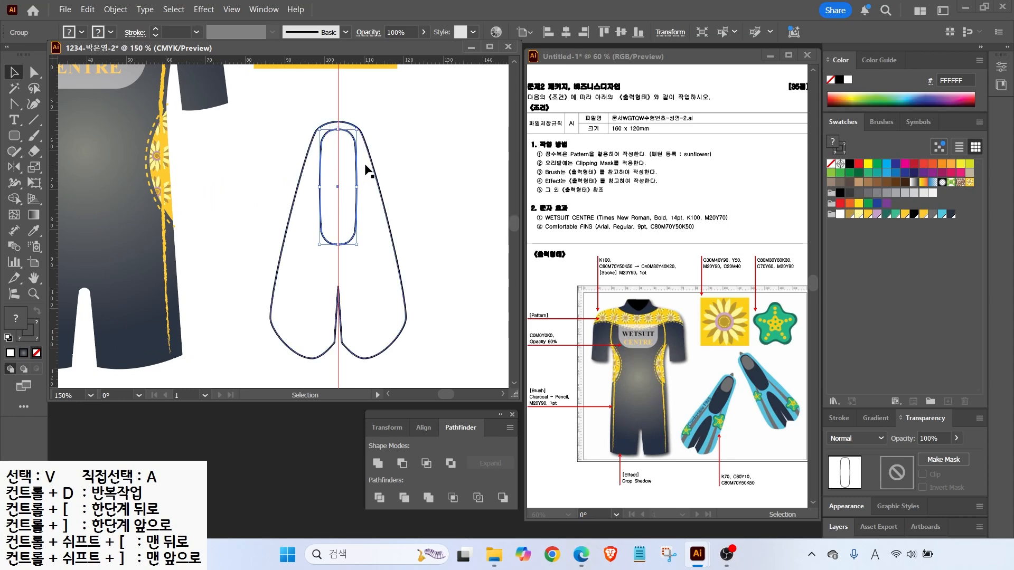
pyautogui.click(391, 286)
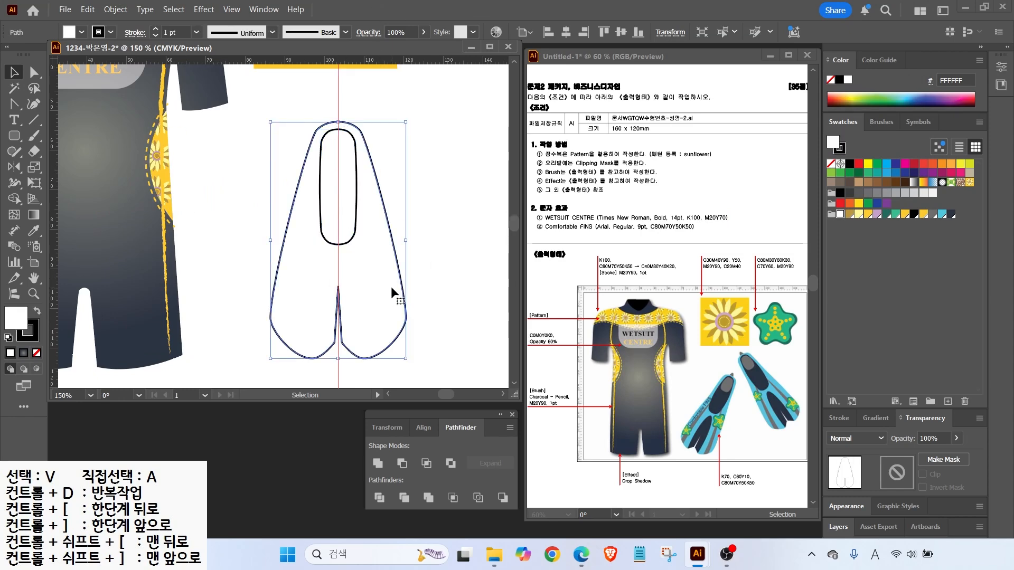
# Narrow the fin outline and fill it cyan with no stroke
pyautogui.moveTo(406, 242); pyautogui.dragTo(397, 245)
pyautogui.click(942, 215)
pyautogui.click(29, 338)
pyautogui.click(37, 353)
# Expand the inner rounded rectangle and fill the capsule dark navy
pyautogui.click(15, 316)
pyautogui.click(335, 206)
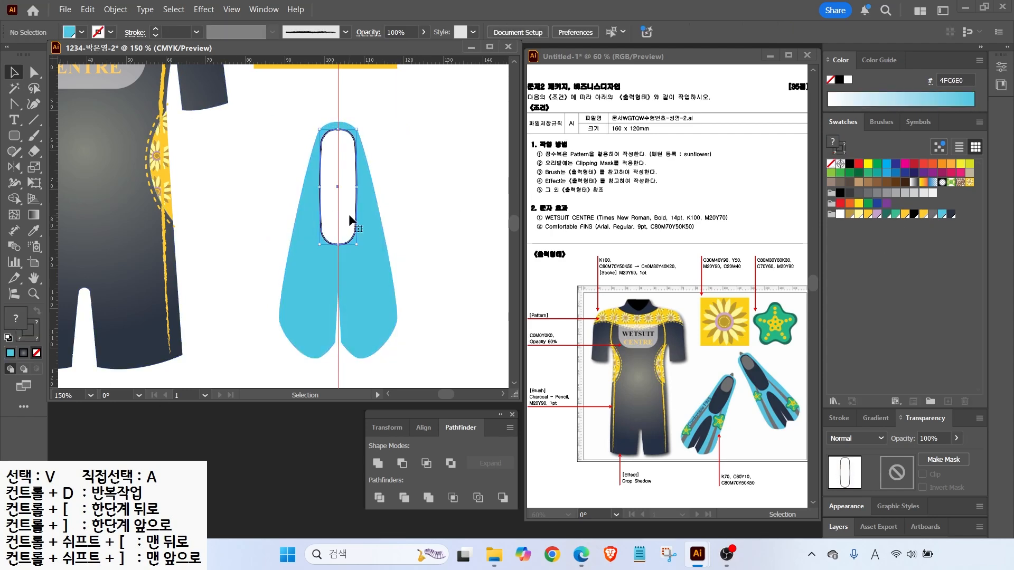
pyautogui.click(116, 9)
pyautogui.click(130, 198)
pyautogui.press('Return')
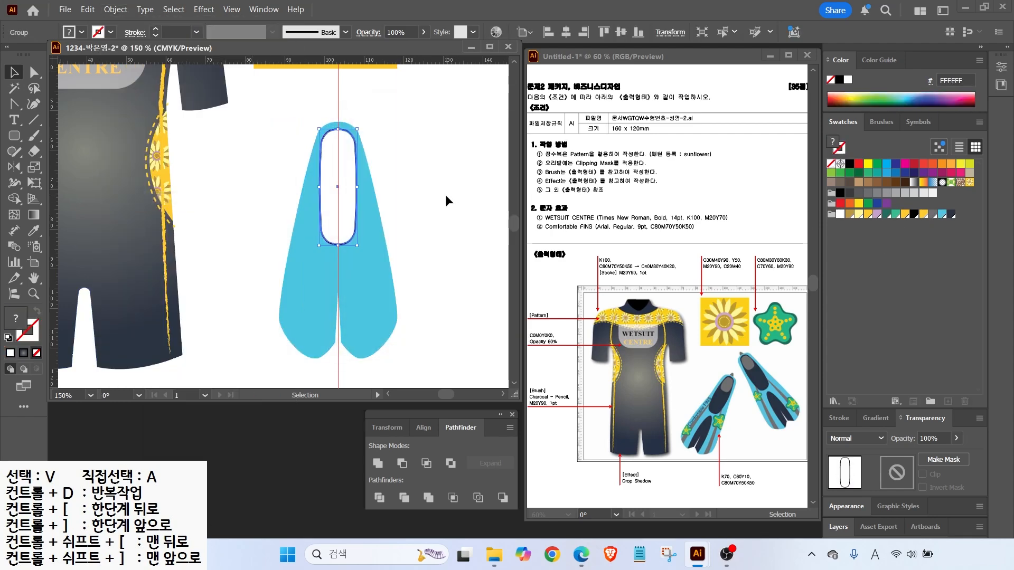
pyautogui.click(931, 215)
pyautogui.click(412, 157)
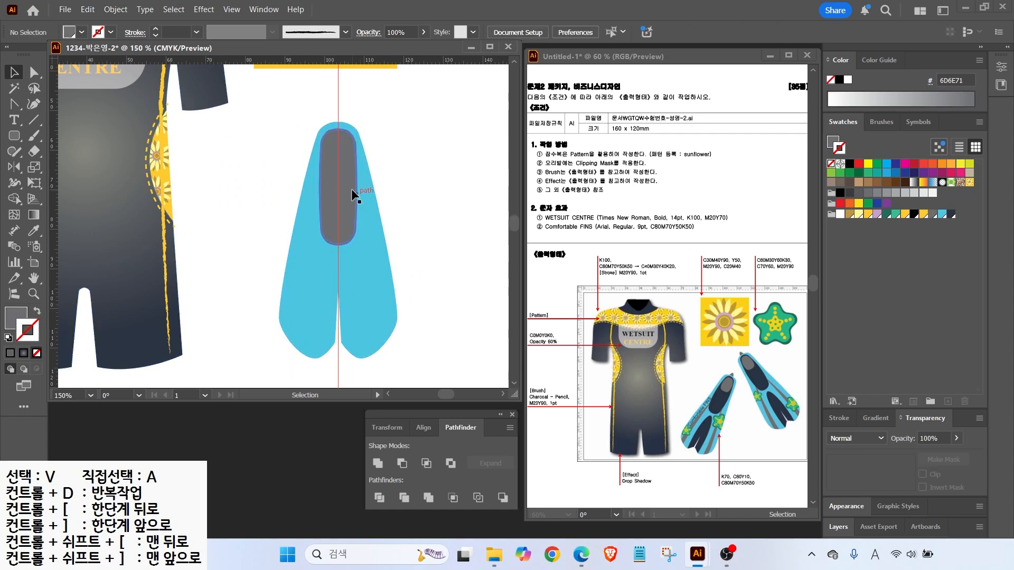
pyautogui.click(357, 192)
pyautogui.click(951, 214)
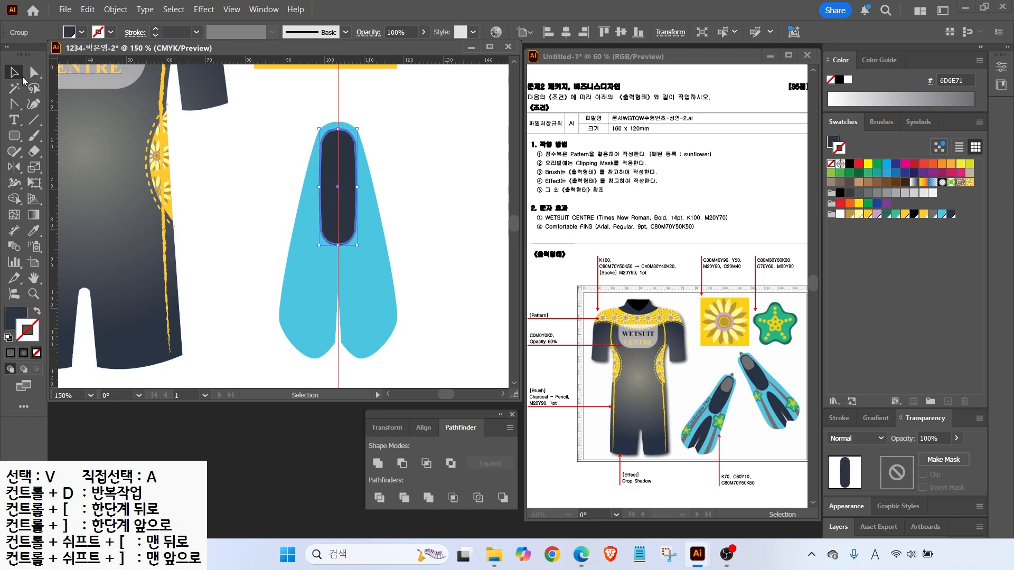
pyautogui.click(397, 165)
# Make a shorter grey, strokeless copy of the navy capsule on top of it
pyautogui.moveTo(349, 202); pyautogui.dragTo(352, 318)
pyautogui.moveTo(338, 362); pyautogui.dragTo(351, 166)
pyautogui.click(409, 267)
pyautogui.hotkey('shift', 'x')
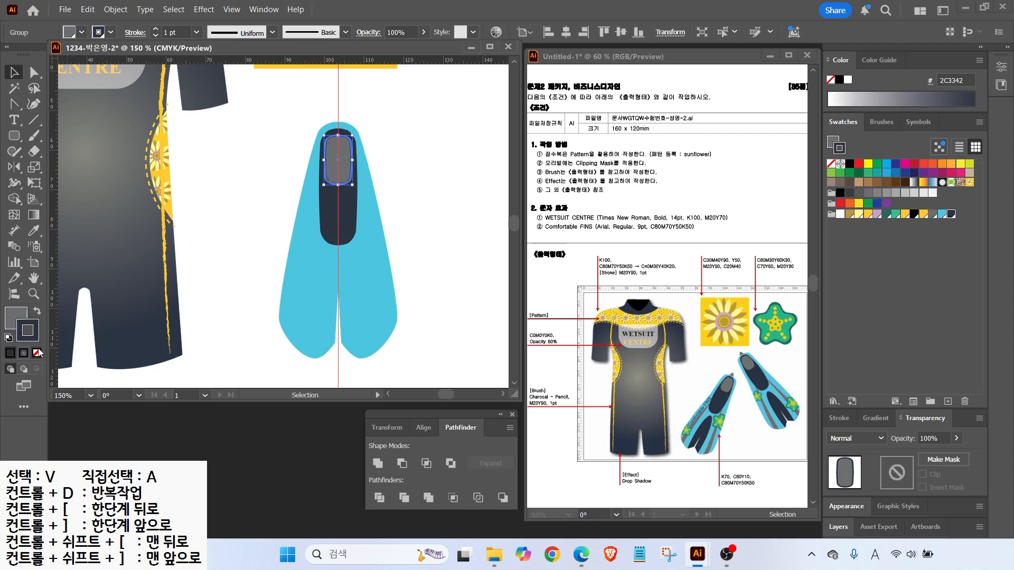
pyautogui.press('/')
pyautogui.click(303, 145)
pyautogui.click(351, 163)
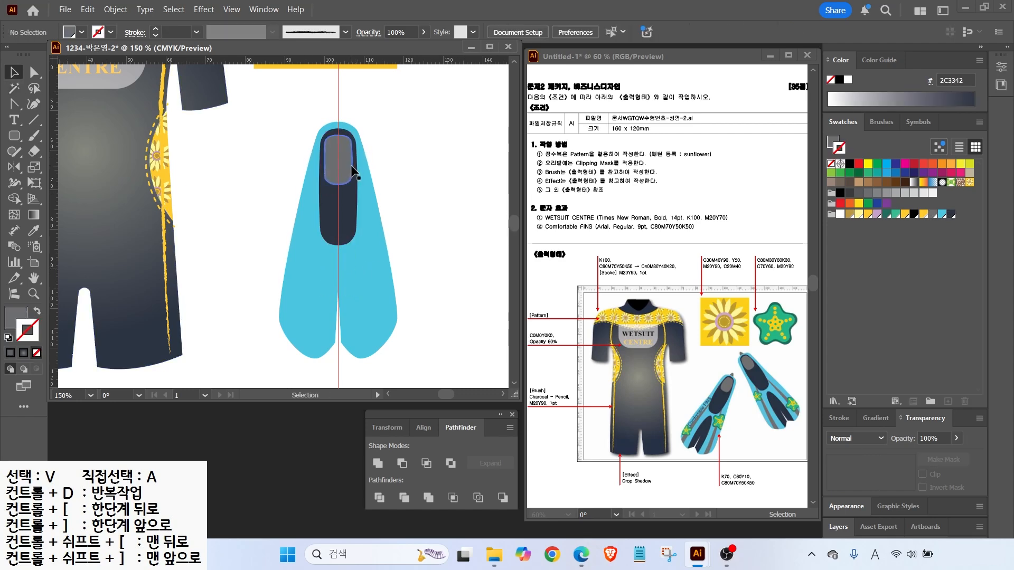
# Ungroup the grey capsule and check the capsule and cyan fin selections
pyautogui.hotkey('ctrl', '=')
pyautogui.hotkey('ctrl', '=')
pyautogui.hotkey('ctrl', '=')
pyautogui.click(115, 10)
pyautogui.click(148, 109)
pyautogui.click(452, 134)
pyautogui.scroll(-3, 322, 183)
pyautogui.click(321, 183)
pyautogui.click(377, 463)
pyautogui.click(407, 306)
pyautogui.click(318, 237)
pyautogui.click(437, 306)
pyautogui.click(345, 316)
pyautogui.click(407, 311)
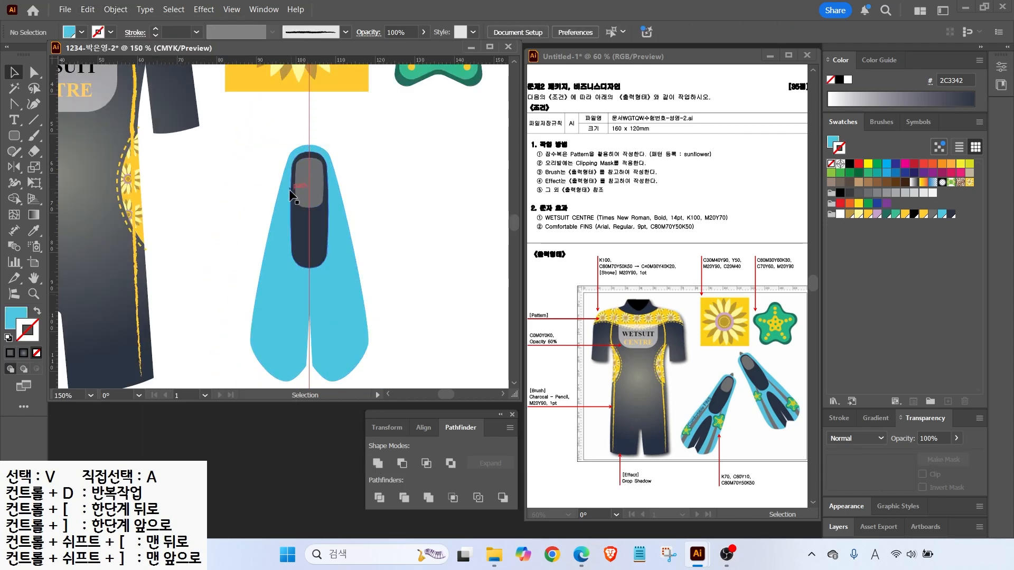
# Draw an unfilled outlined ellipse over the fin's tail and group it with the fin
pyautogui.click(16, 107)
pyautogui.click(14, 136)
pyautogui.click(100, 136)
pyautogui.scroll(-3, 308, 294)
pyautogui.moveTo(294, 194)
pyautogui.mouseDown()
pyautogui.moveTo(332, 309)
pyautogui.moveTo(327, 332)
pyautogui.mouseUp()
pyautogui.click(8, 337)
pyautogui.click(36, 353)
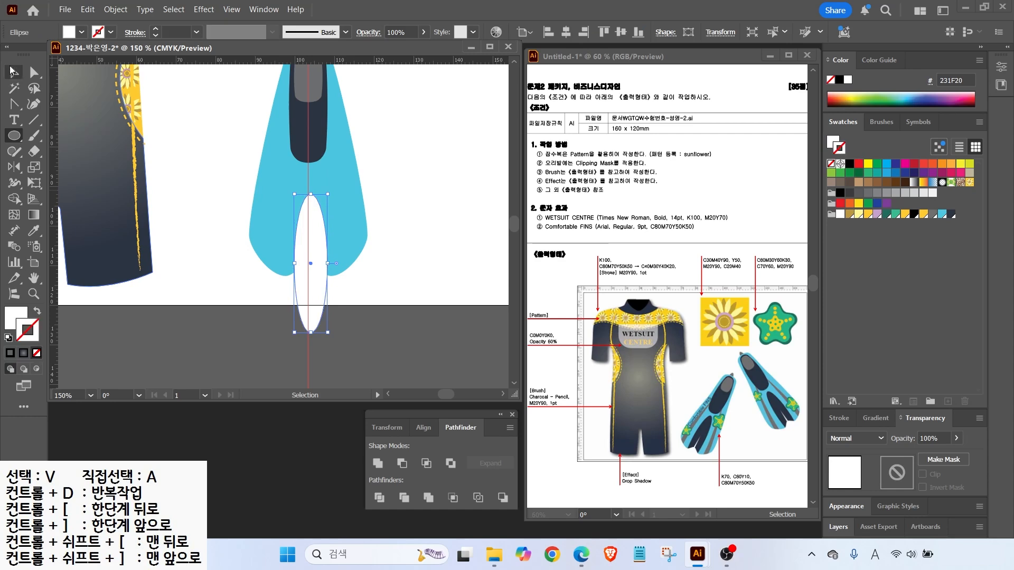
pyautogui.click(35, 313)
pyautogui.press('v')
pyautogui.moveTo(326, 294); pyautogui.dragTo(323, 271)
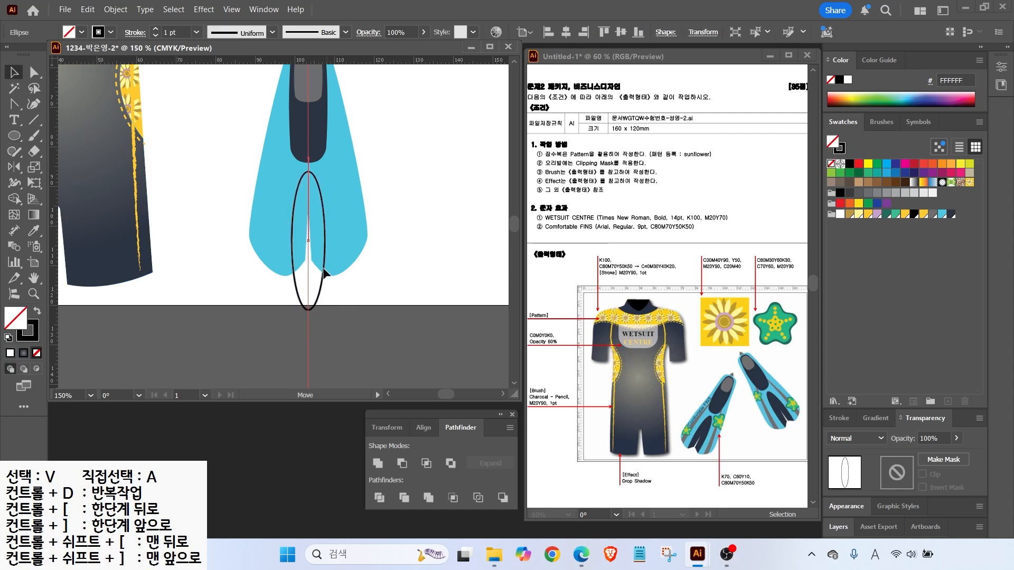
pyautogui.keyDown('shift'); pyautogui.click(355, 254); pyautogui.keyUp('shift')
pyautogui.hotkey('ctrl', 'g')
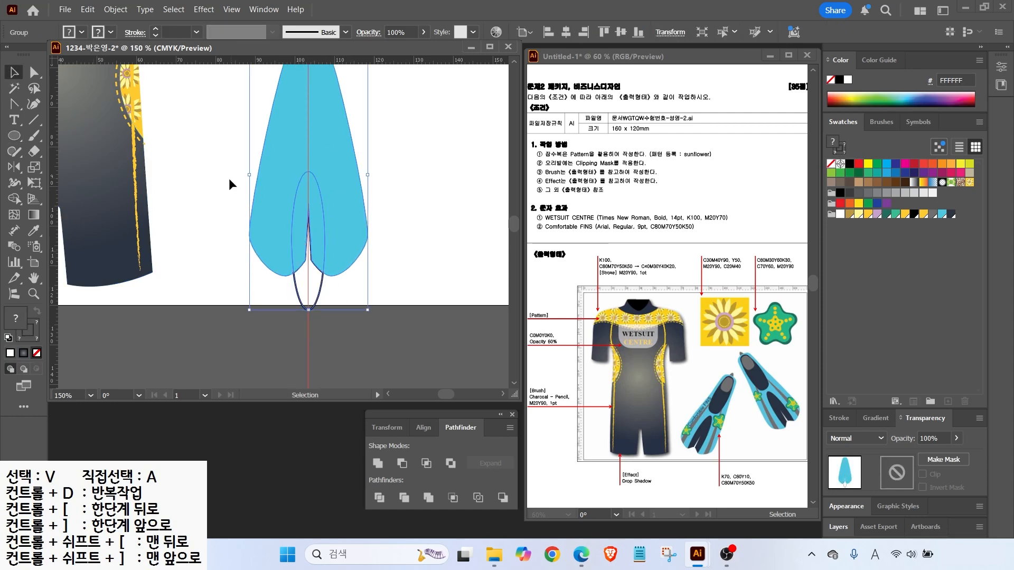
# Delete the leftover black outline pieces from the fin group
pyautogui.click(34, 73)
pyautogui.click(211, 243)
pyautogui.click(306, 282)
pyautogui.press('Delete')
pyautogui.click(295, 287)
pyautogui.press('Delete')
# Fill the inner tail area dark navy and send the fin behind the capsules
pyautogui.click(324, 228)
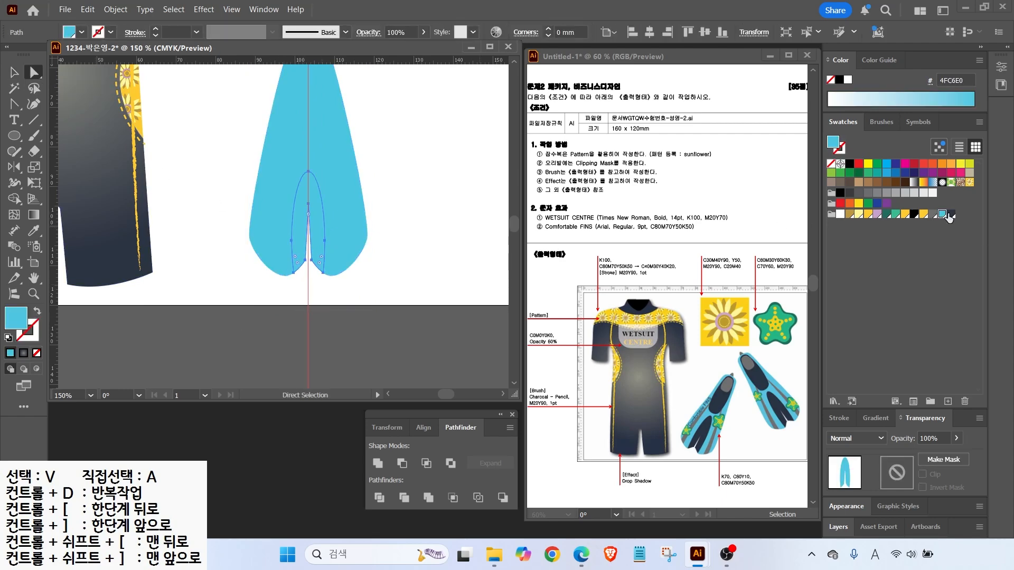
pyautogui.click(950, 214)
pyautogui.click(14, 73)
pyautogui.click(279, 196)
pyautogui.hotkey('ctrl', 'shift', '[')
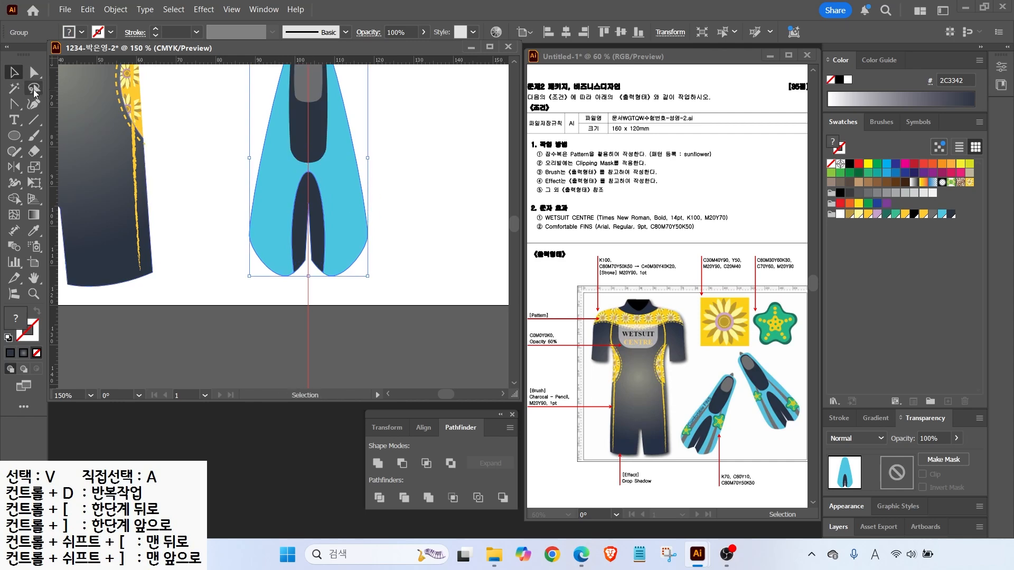
# Draw a curved grey side stripe along the fin's left edge with the Pen tool
pyautogui.click(14, 104)
pyautogui.click(58, 104)
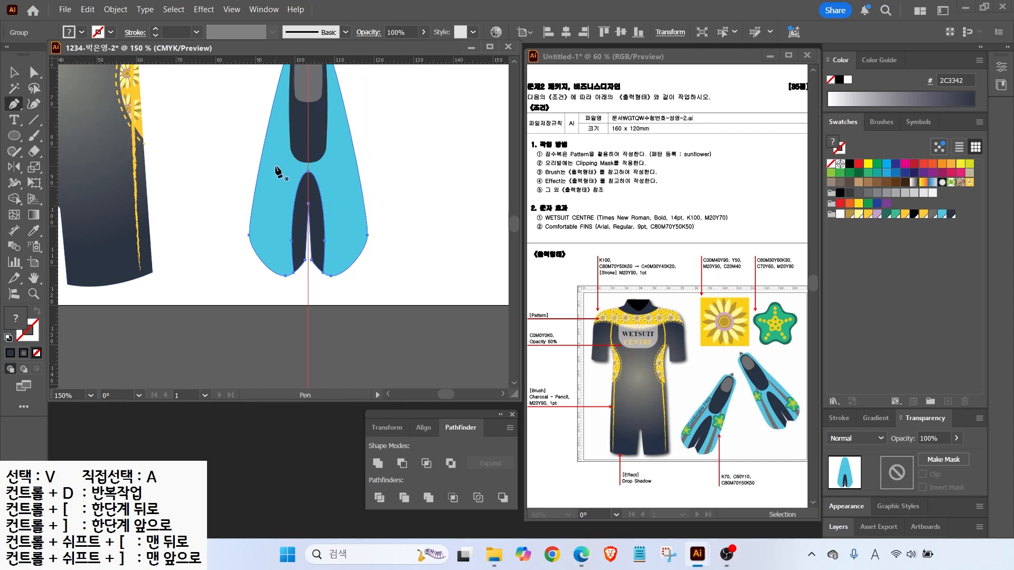
pyautogui.click(255, 273)
pyautogui.moveTo(294, 111); pyautogui.dragTo(320, 75)
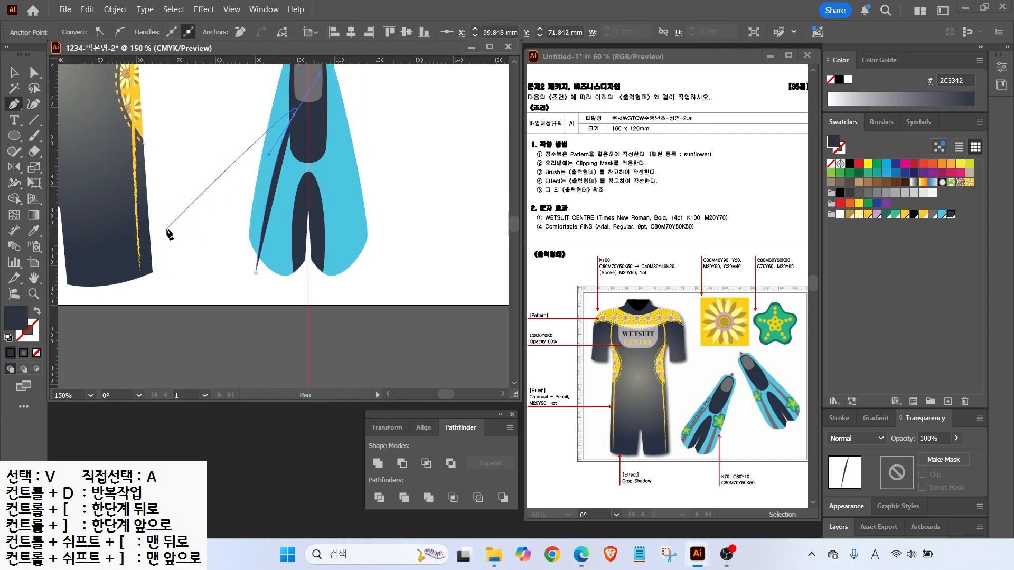
pyautogui.click(294, 115)
pyautogui.moveTo(266, 280); pyautogui.dragTo(263, 318)
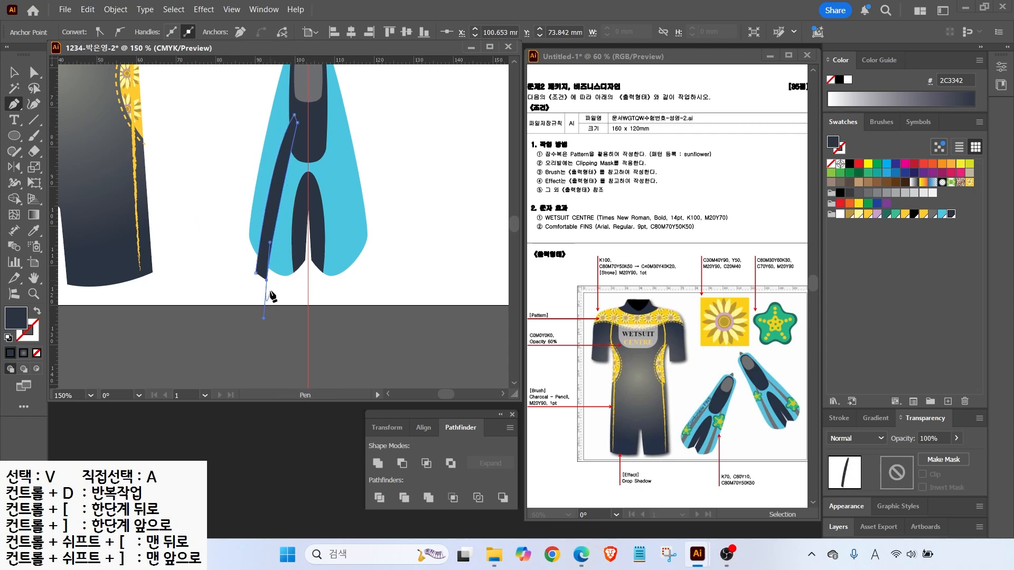
pyautogui.click(932, 215)
pyautogui.press('a')
pyautogui.moveTo(295, 120); pyautogui.dragTo(296, 117)
# Move the navy foot shape above the stripe and mirror a stripe copy to the right side
pyautogui.press('v')
pyautogui.click(315, 87)
pyautogui.rightClick(312, 91)
pyautogui.moveTo(350, 456)
pyautogui.click(489, 455)
pyautogui.click(265, 258)
pyautogui.press('o')
pyautogui.keyDown('alt'); pyautogui.click(308, 292); pyautogui.keyUp('alt')
pyautogui.press('Return')
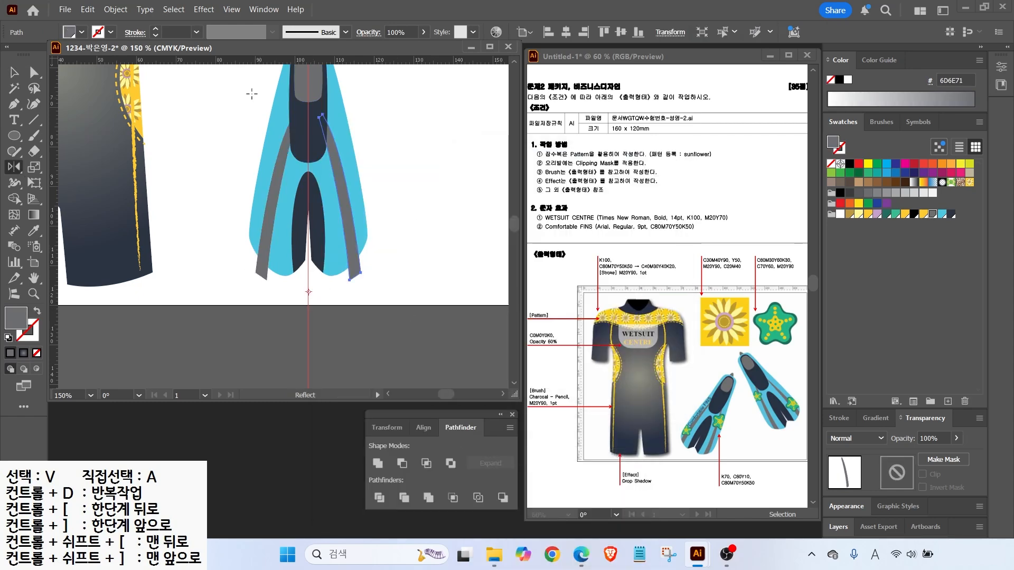
# Bring the navy shape to the front and divide the cyan fin with both grey stripes
pyautogui.press('v')
pyautogui.click(312, 85)
pyautogui.rightClick(312, 85)
pyautogui.moveTo(372, 449)
pyautogui.click(488, 448)
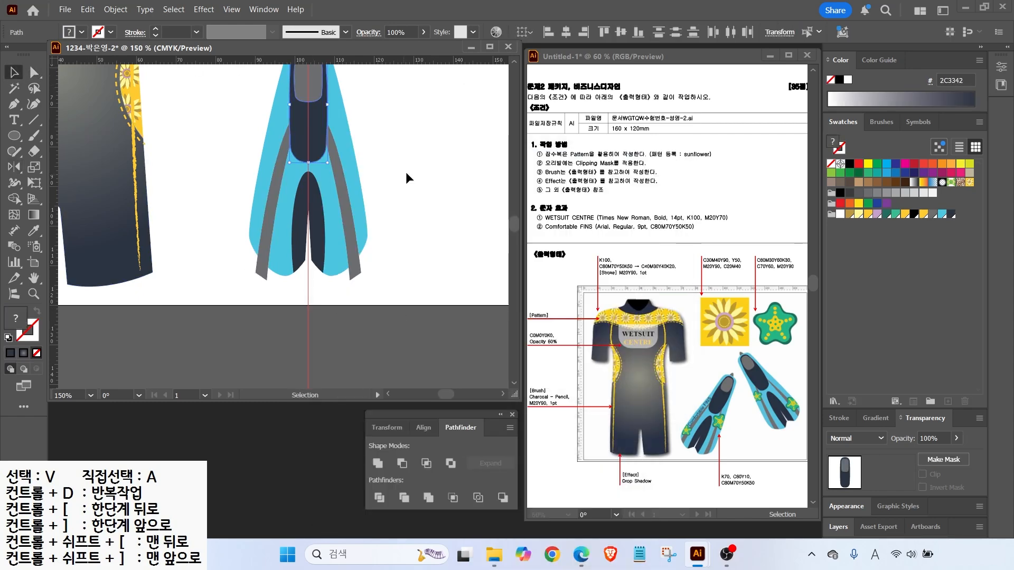
pyautogui.click(405, 172)
pyautogui.click(269, 264)
pyautogui.keyDown('shift'); pyautogui.click(284, 264); pyautogui.keyUp('shift')
pyautogui.keyDown('shift'); pyautogui.click(357, 267); pyautogui.keyUp('shift')
pyautogui.click(379, 497)
pyautogui.press('a')
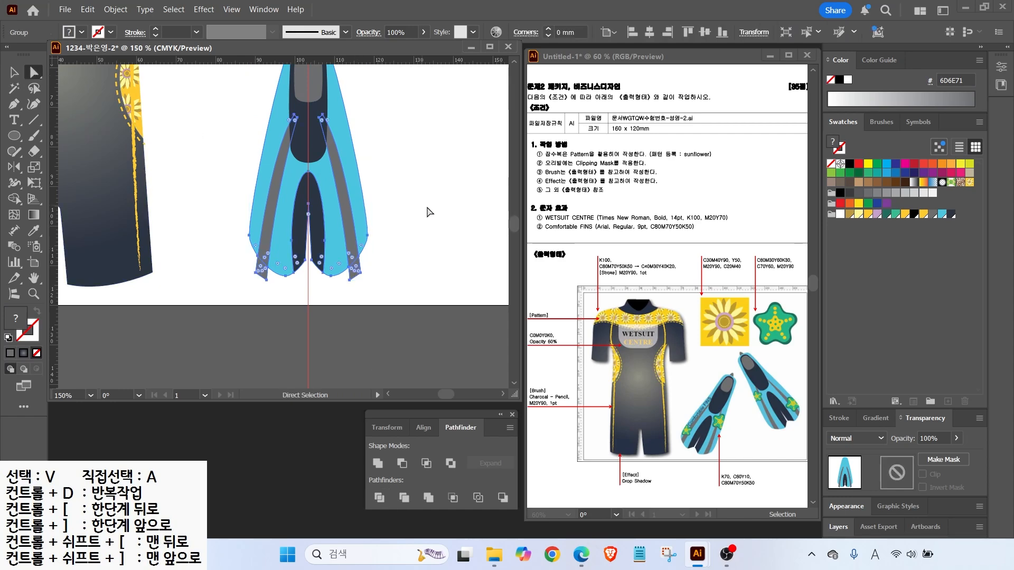
pyautogui.click(277, 283)
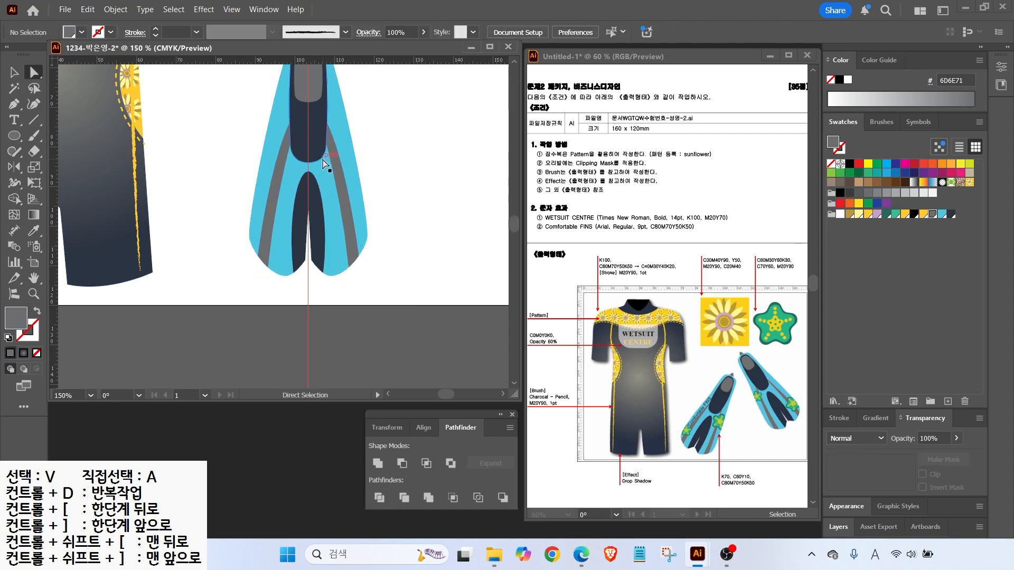
# Select the small pointed shape above the fin top and reset it to default colours
pyautogui.scroll(3, 266, 205)
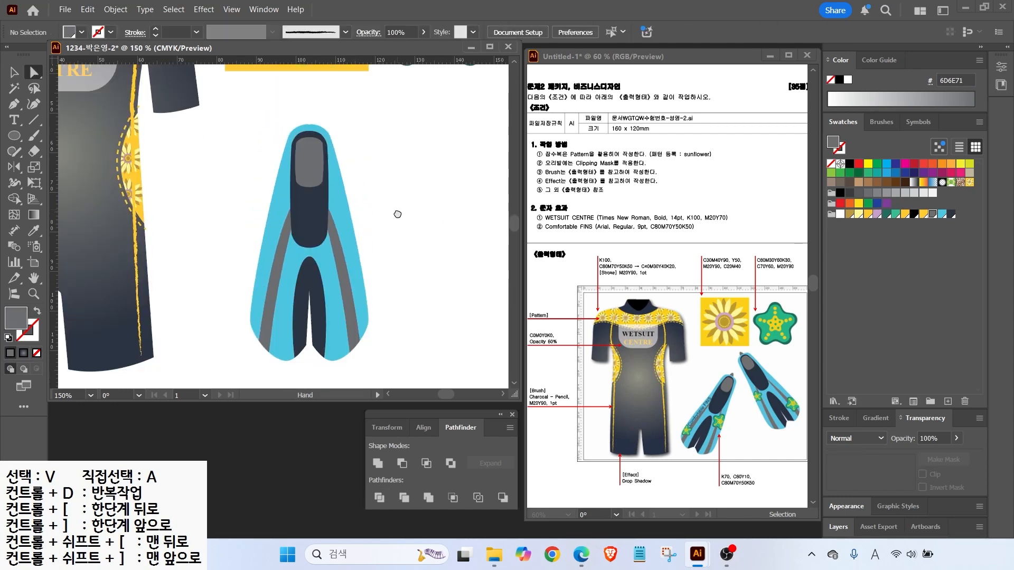
pyautogui.click(14, 135)
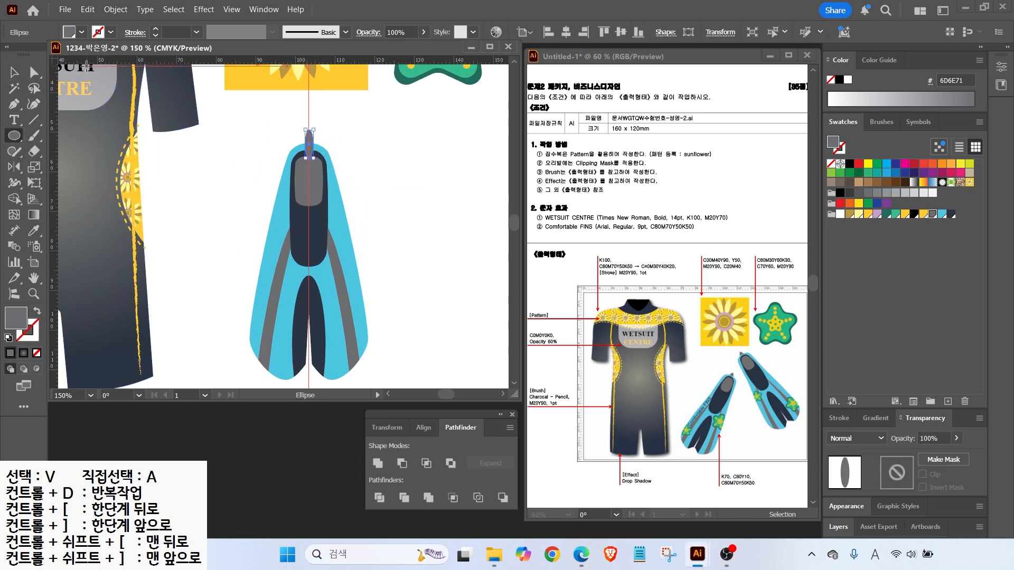
pyautogui.press('v')
pyautogui.moveTo(332, 107); pyautogui.dragTo(293, 109)
pyautogui.press('d')
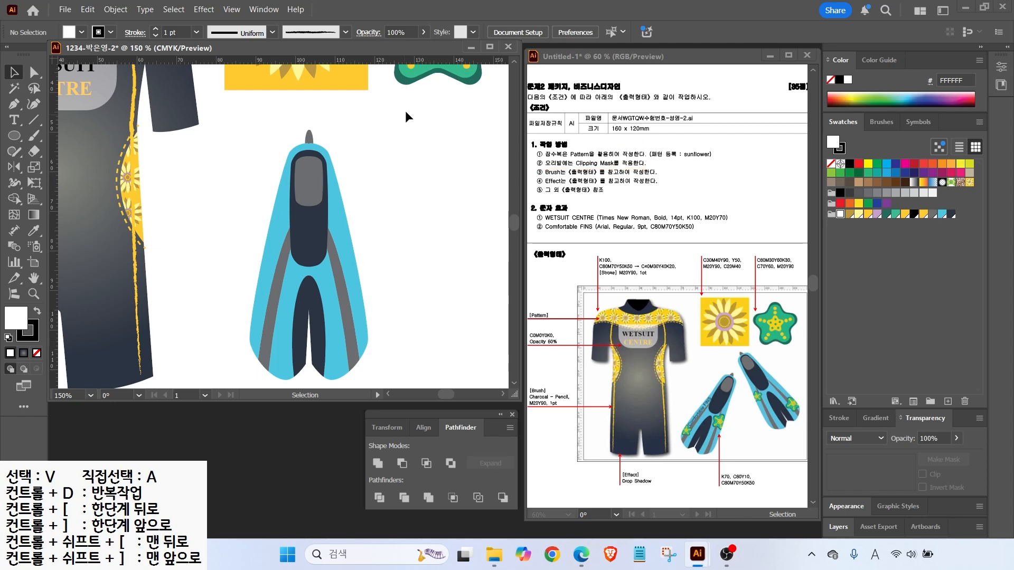
pyautogui.scroll(3, 426, 132)
pyautogui.hscroll(1, 402, 153)
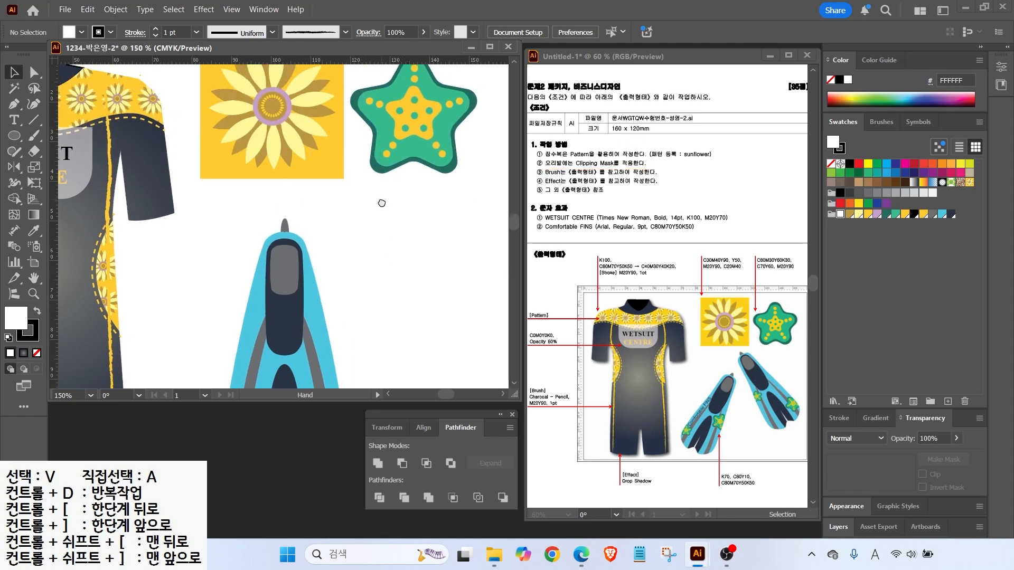
# Duplicate the starfish below the original and group the copy into one object
pyautogui.scroll(1, 381, 206)
pyautogui.click(434, 123)
pyautogui.moveTo(421, 154); pyautogui.dragTo(424, 306)
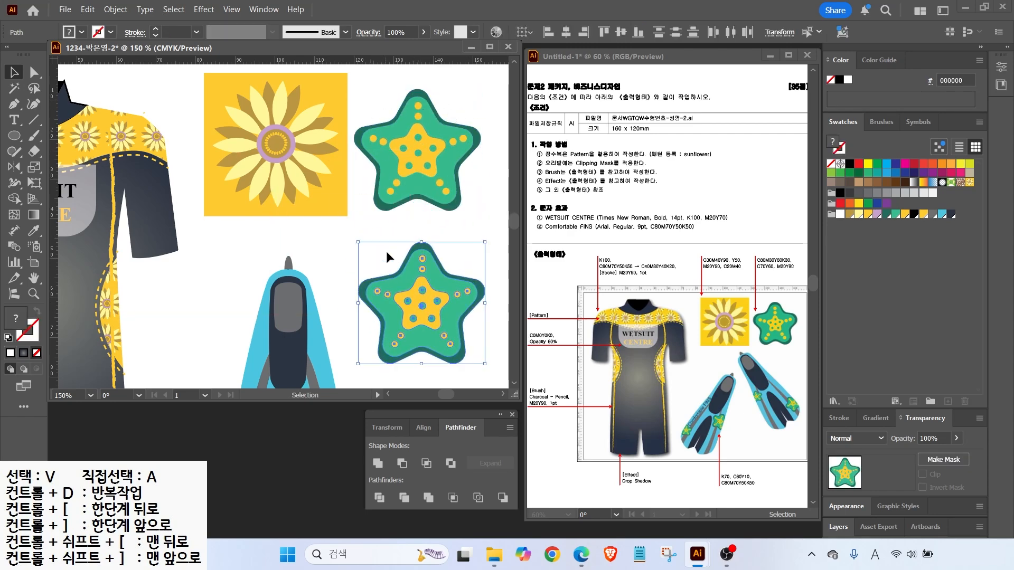
pyautogui.rightClick(414, 282)
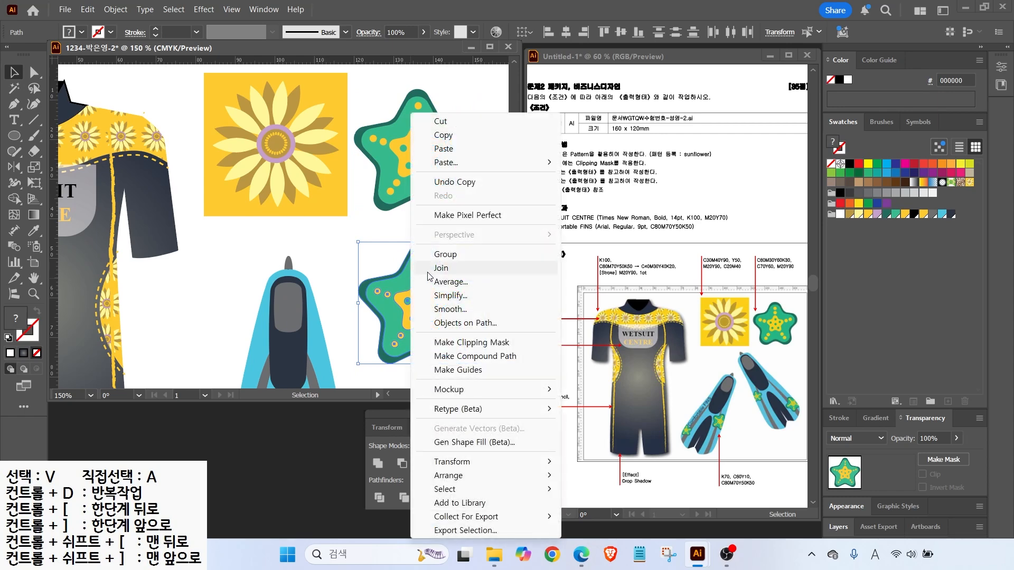
pyautogui.click(425, 253)
pyautogui.moveTo(418, 290); pyautogui.dragTo(401, 282)
# Scale the starfish copy uniformly to 25% with Scale Corners enabled
pyautogui.moveTo(468, 234)
pyautogui.mouseDown()
pyautogui.moveTo(403, 283)
pyautogui.moveTo(398, 276)
pyautogui.moveTo(436, 264)
pyautogui.moveTo(383, 325)
pyautogui.moveTo(467, 234)
pyautogui.mouseUp()
pyautogui.hotkey('ctrl', 'shift', 'a')
pyautogui.click(35, 167)
pyautogui.doubleClick(36, 166)
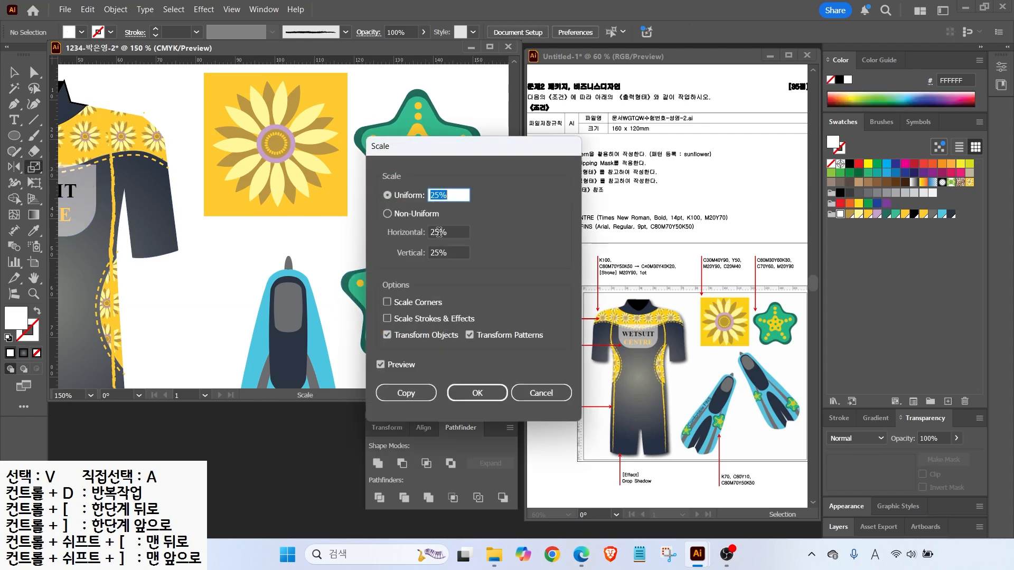
pyautogui.click(417, 303)
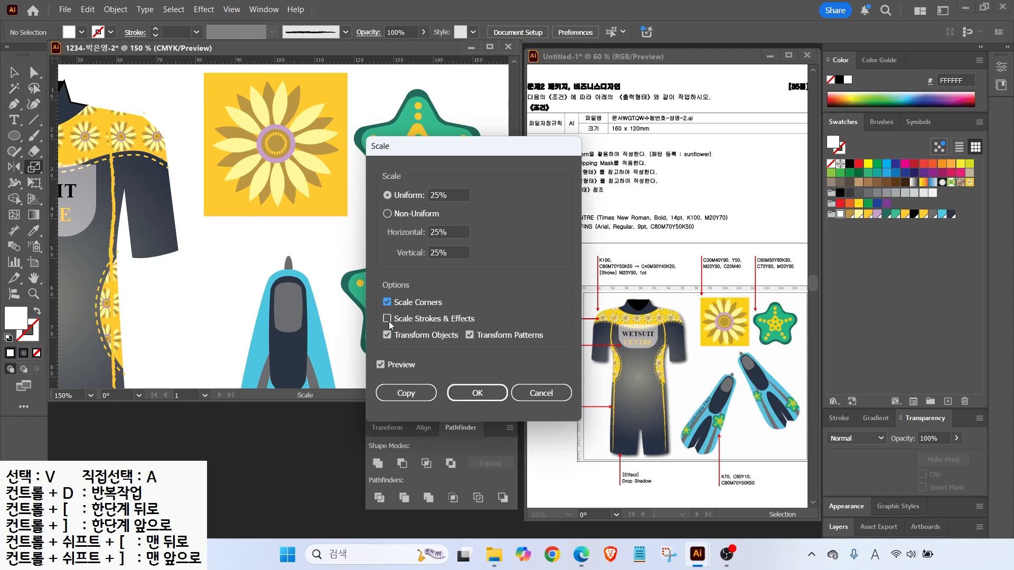
pyautogui.click(476, 393)
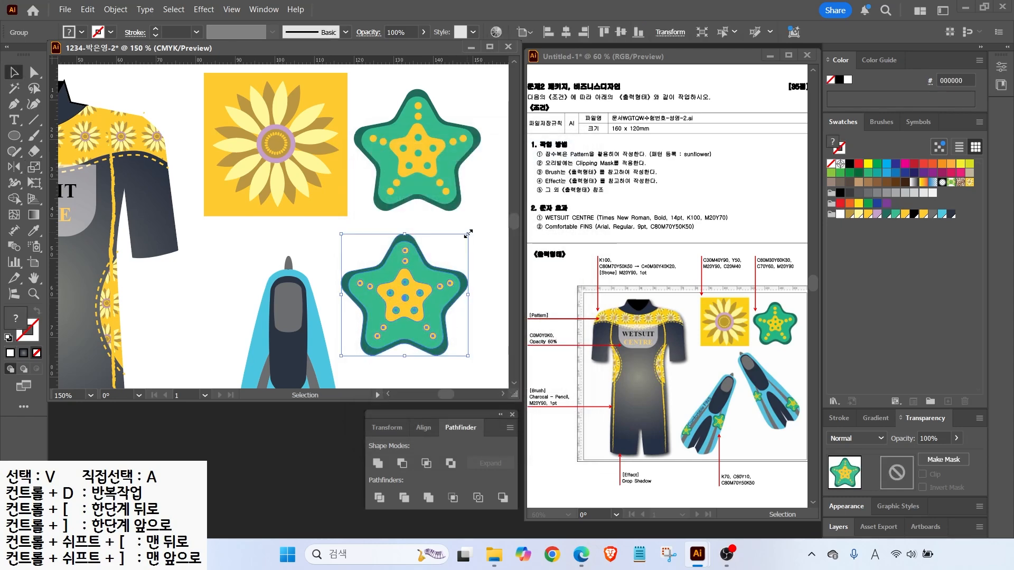
pyautogui.moveTo(467, 232); pyautogui.dragTo(400, 311)
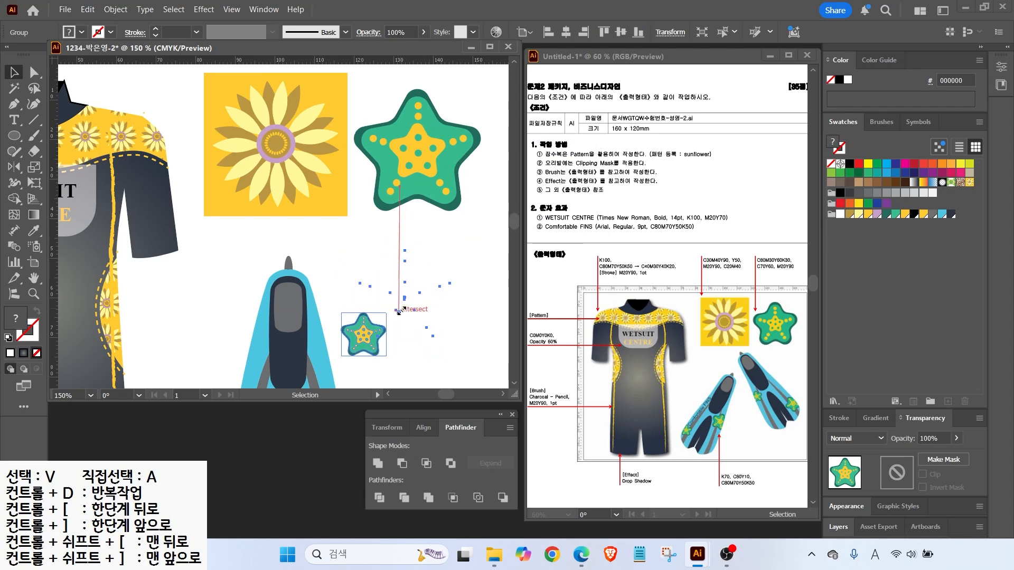
# Place the small starfish in front of the fin on its left edge
pyautogui.moveTo(319, 301); pyautogui.dragTo(345, 136)
pyautogui.moveTo(389, 168); pyautogui.dragTo(360, 252)
pyautogui.rightClick(361, 252)
pyautogui.click(554, 477)
pyautogui.moveTo(356, 268); pyautogui.dragTo(271, 280)
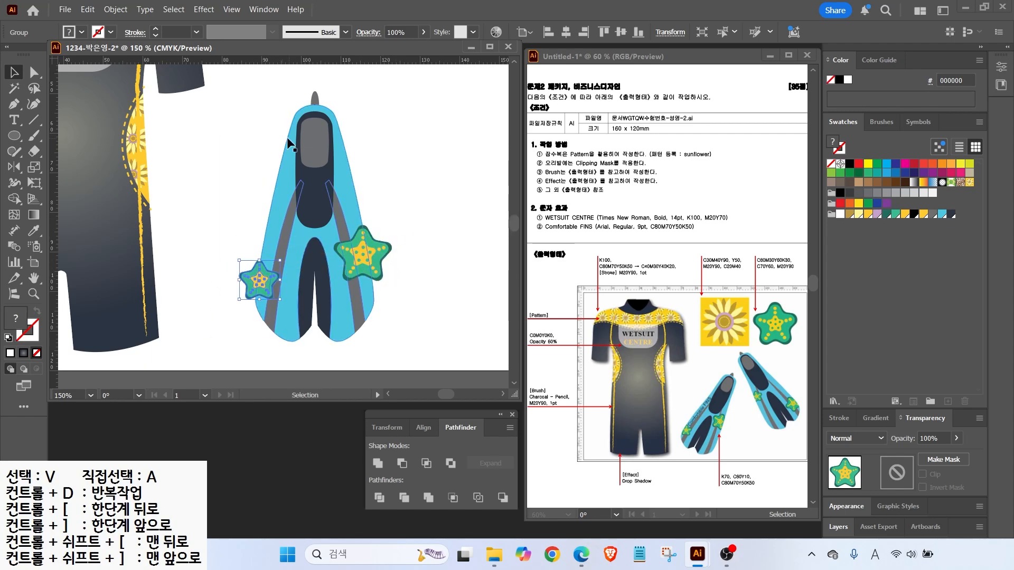
pyautogui.click(343, 95)
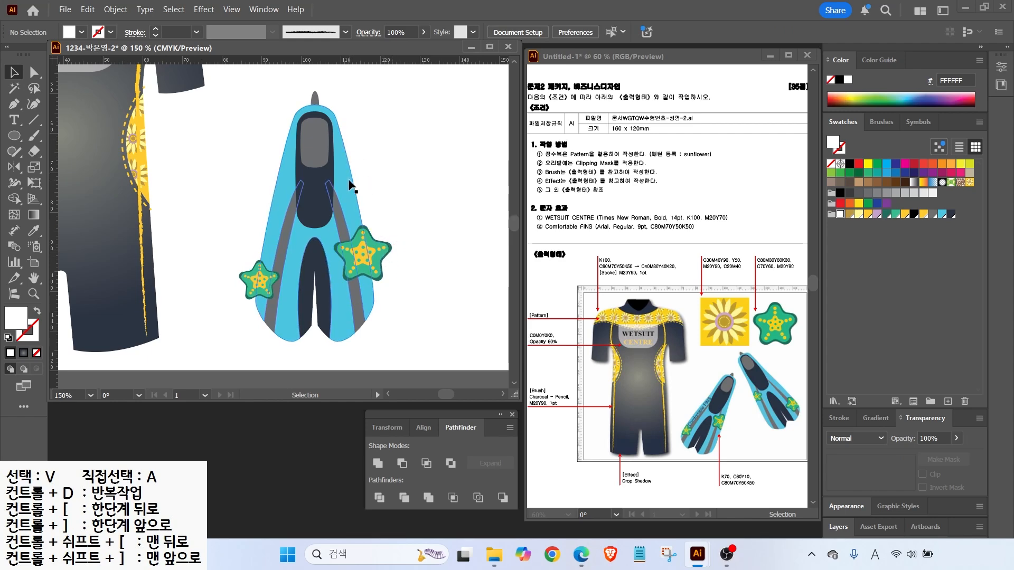
# Paste a copy of the fin, unite it into a grey silhouette, and lay it over the fin
pyautogui.click(327, 189)
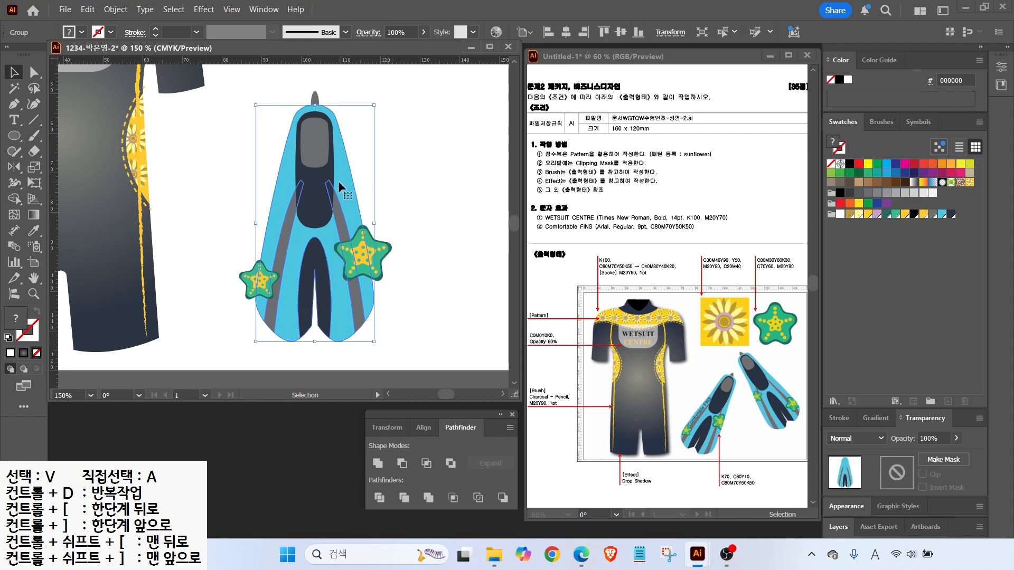
pyautogui.press('a')
pyautogui.hotkey('ctrl', 'v')
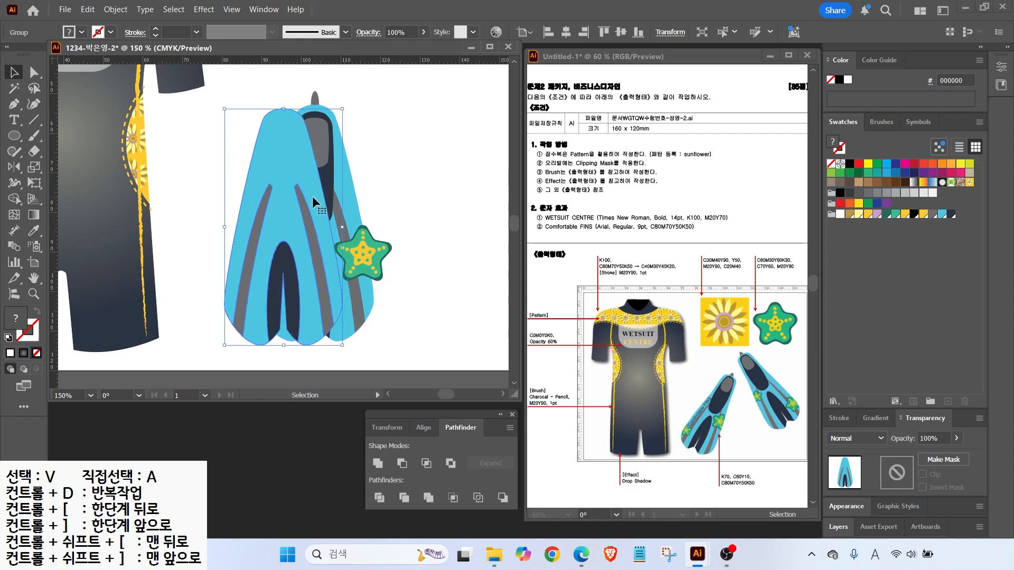
pyautogui.moveTo(287, 177); pyautogui.dragTo(459, 145)
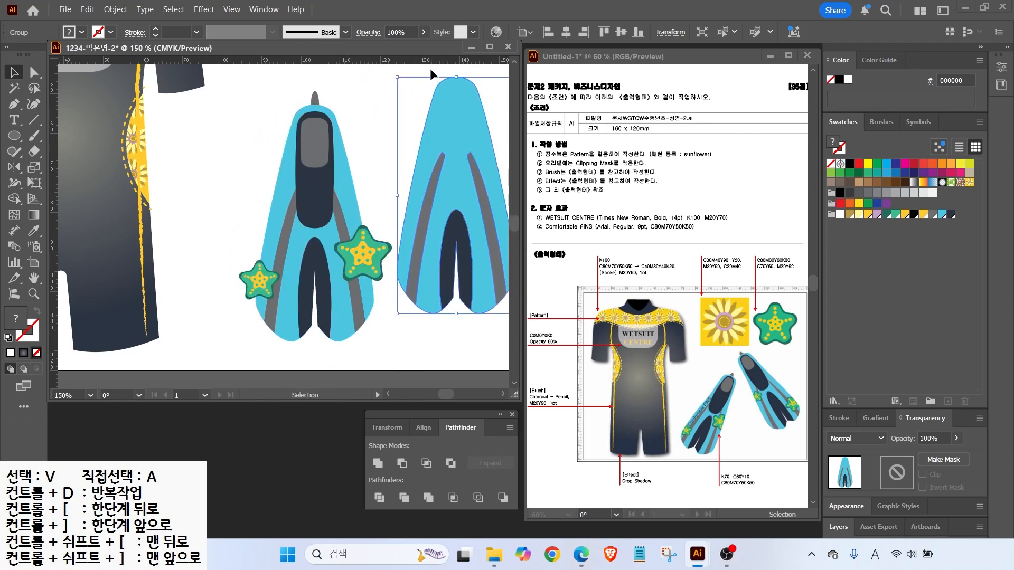
pyautogui.moveTo(467, 134)
pyautogui.mouseDown()
pyautogui.moveTo(409, 126)
pyautogui.moveTo(450, 132)
pyautogui.mouseUp()
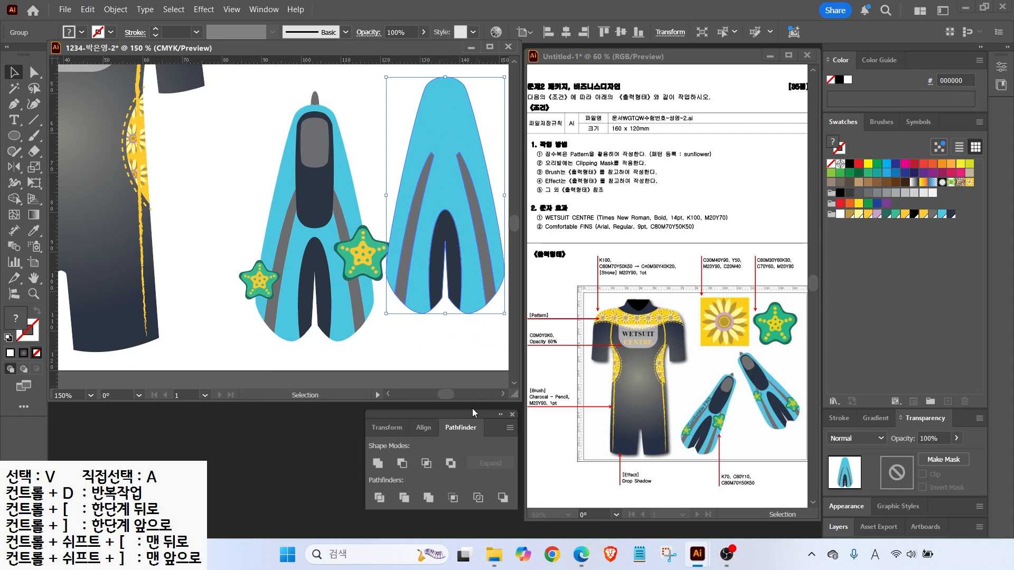
pyautogui.click(377, 463)
pyautogui.moveTo(445, 193); pyautogui.dragTo(331, 220)
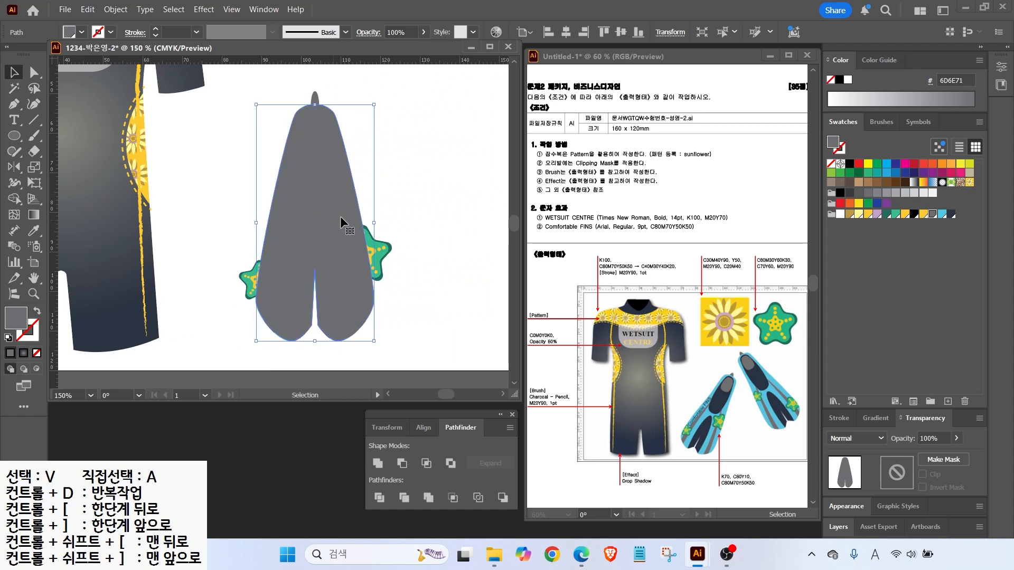
# Select both starfish with the silhouette and make a clipping mask
pyautogui.keyDown('shift'); pyautogui.click(388, 252); pyautogui.keyUp('shift')
pyautogui.keyDown('shift'); pyautogui.click(245, 273); pyautogui.keyUp('shift')
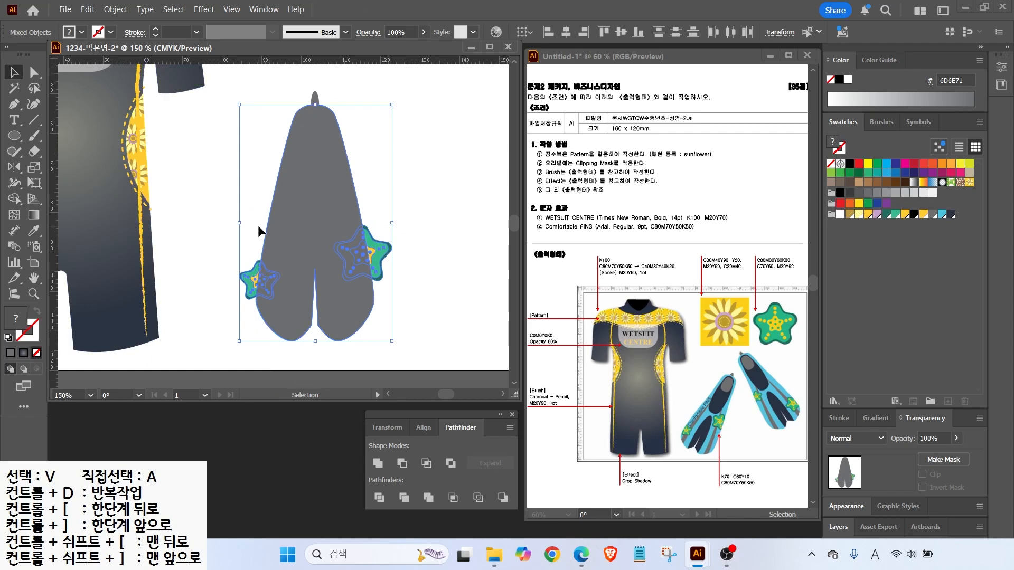
pyautogui.rightClick(300, 226)
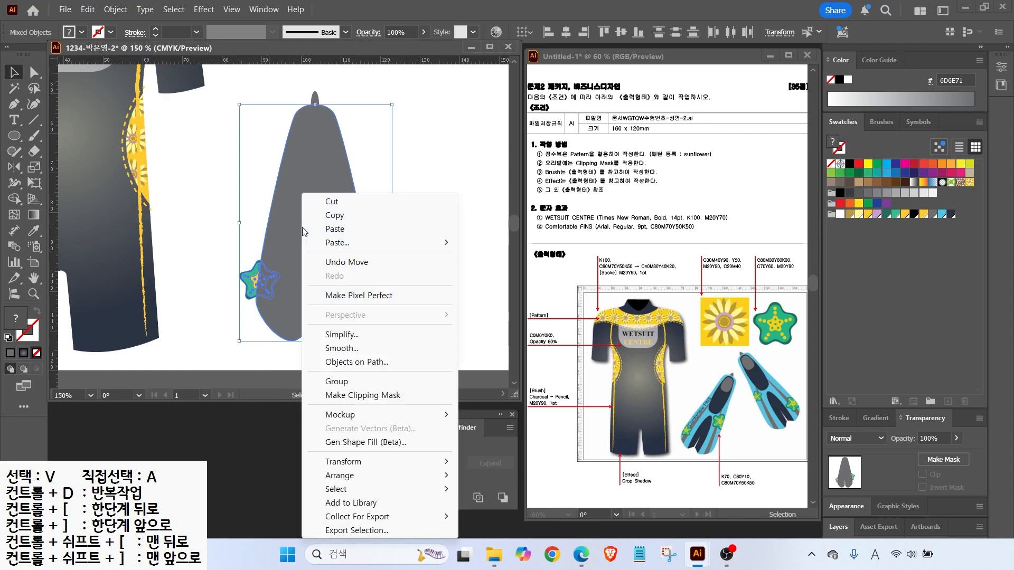
pyautogui.click(344, 395)
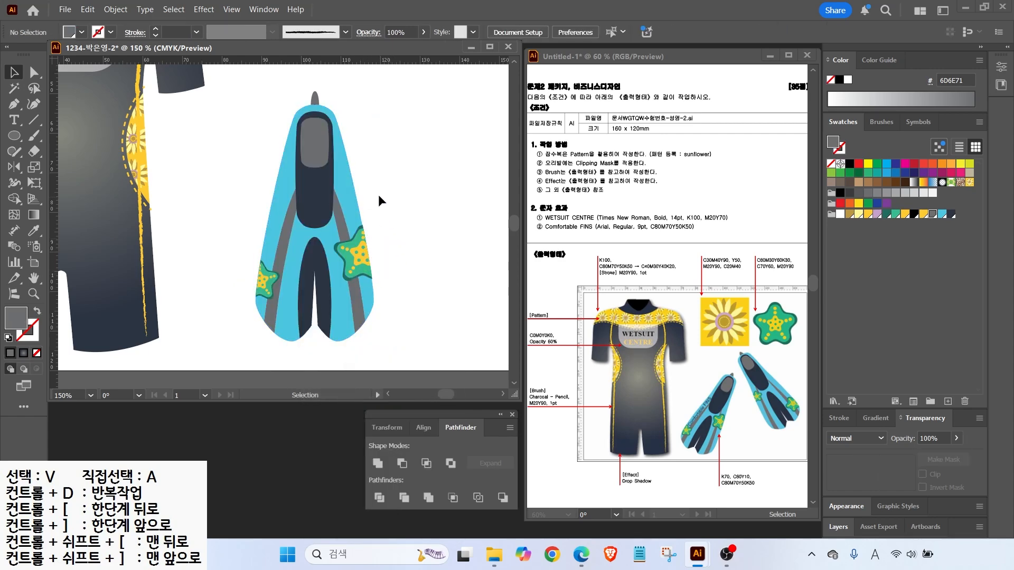
# Rotate the fin about 20° clockwise and place a copy to its right, tilted the opposite way
pyautogui.scroll(-1, 406, 201)
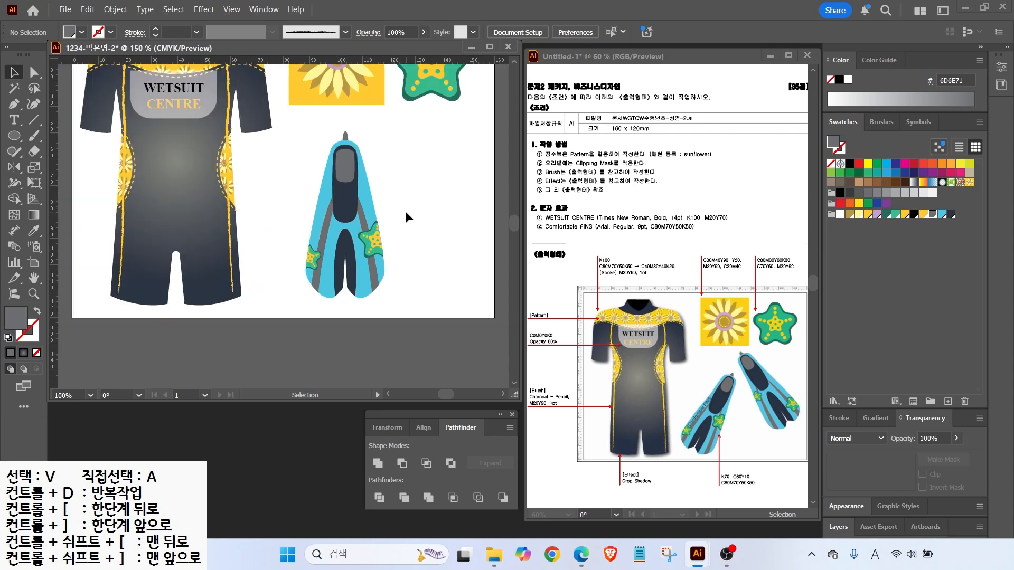
pyautogui.moveTo(306, 134); pyautogui.dragTo(396, 310)
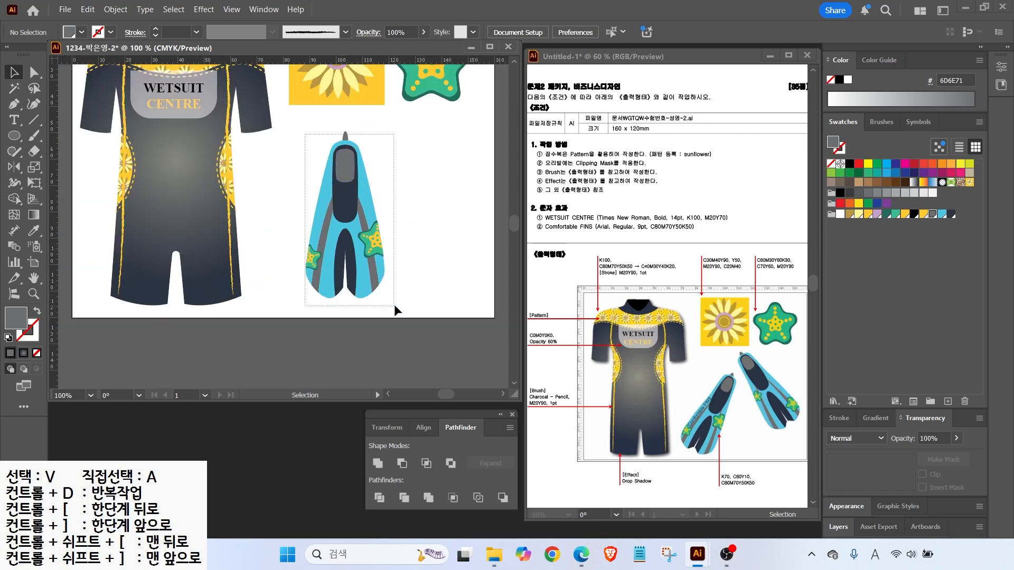
pyautogui.moveTo(388, 128); pyautogui.dragTo(401, 160)
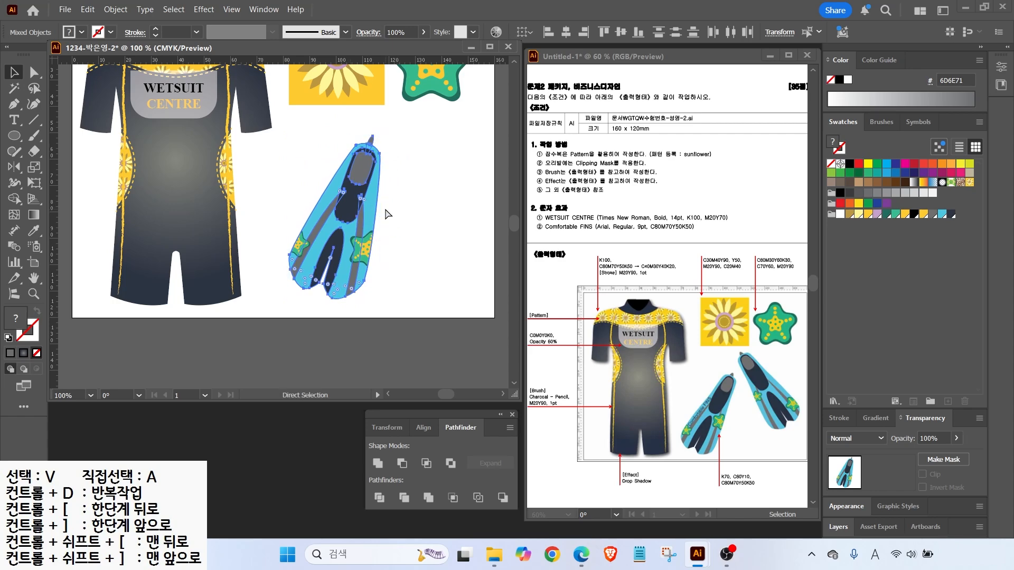
pyautogui.moveTo(368, 204); pyautogui.dragTo(449, 197)
pyautogui.moveTo(464, 135); pyautogui.dragTo(397, 123)
# Move the left fin left and slightly down, then rotate and nudge the right fin into place
pyautogui.click(338, 218)
pyautogui.click(333, 194)
pyautogui.click(283, 146)
pyautogui.moveTo(283, 147); pyautogui.dragTo(376, 291)
pyautogui.moveTo(346, 195); pyautogui.dragTo(321, 200)
pyautogui.moveTo(378, 113); pyautogui.dragTo(496, 262)
pyautogui.moveTo(431, 232); pyautogui.dragTo(422, 224)
pyautogui.click(400, 287)
# Add the text 'Comfortable FINS' and rotate it onto the left fin's edge
pyautogui.press('t')
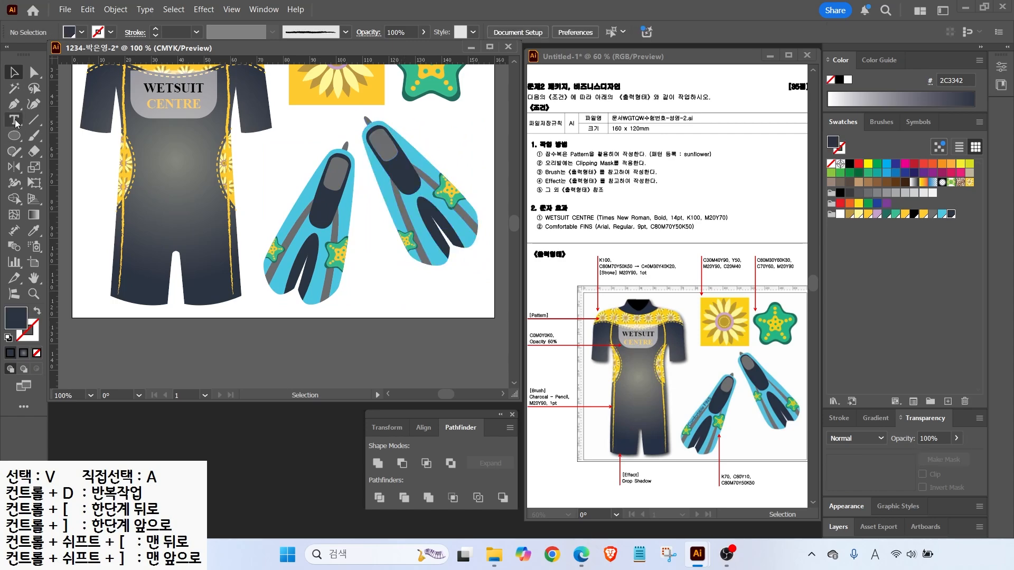
pyautogui.click(359, 268)
pyautogui.write('Co')
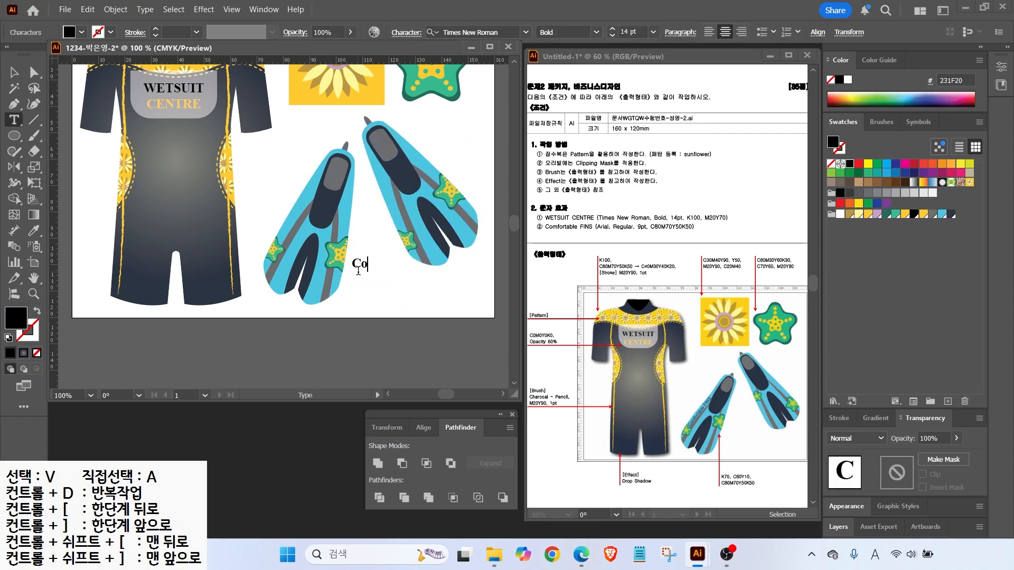
pyautogui.write('mfortable FINS')
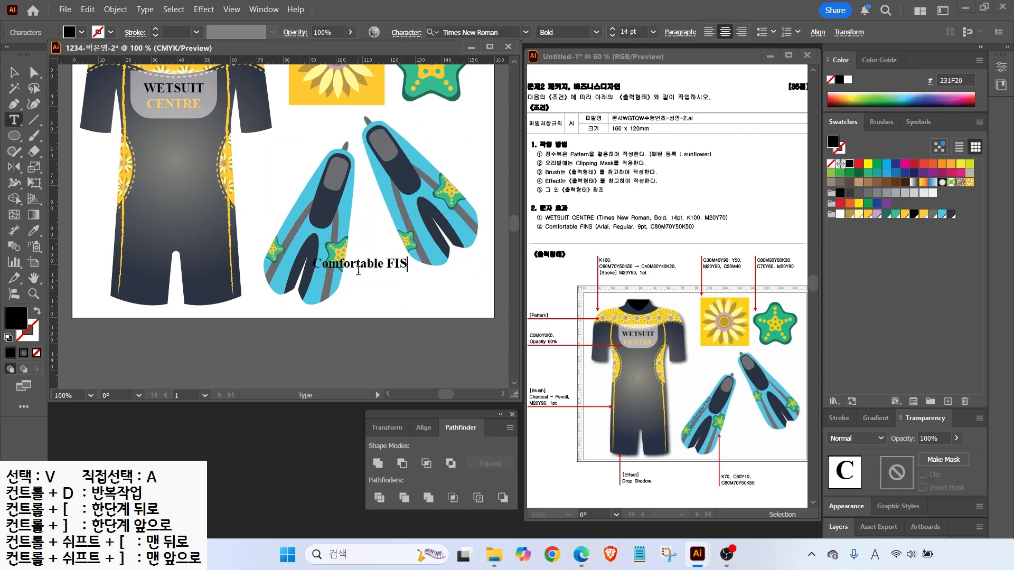
pyautogui.press('Escape')
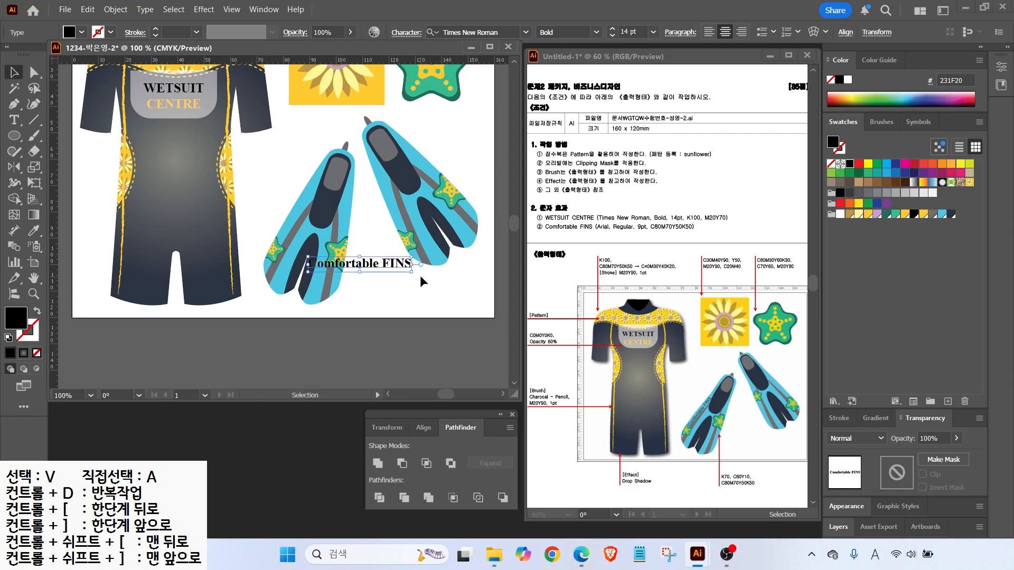
pyautogui.moveTo(417, 273); pyautogui.dragTo(335, 154)
# Set the text to Arial Regular at 9 pt
pyautogui.click(525, 32)
pyautogui.click(466, 117)
pyautogui.click(596, 33)
pyautogui.click(555, 103)
pyautogui.click(612, 36)
pyautogui.click(611, 36)
pyautogui.click(612, 36)
pyautogui.click(612, 35)
pyautogui.click(612, 36)
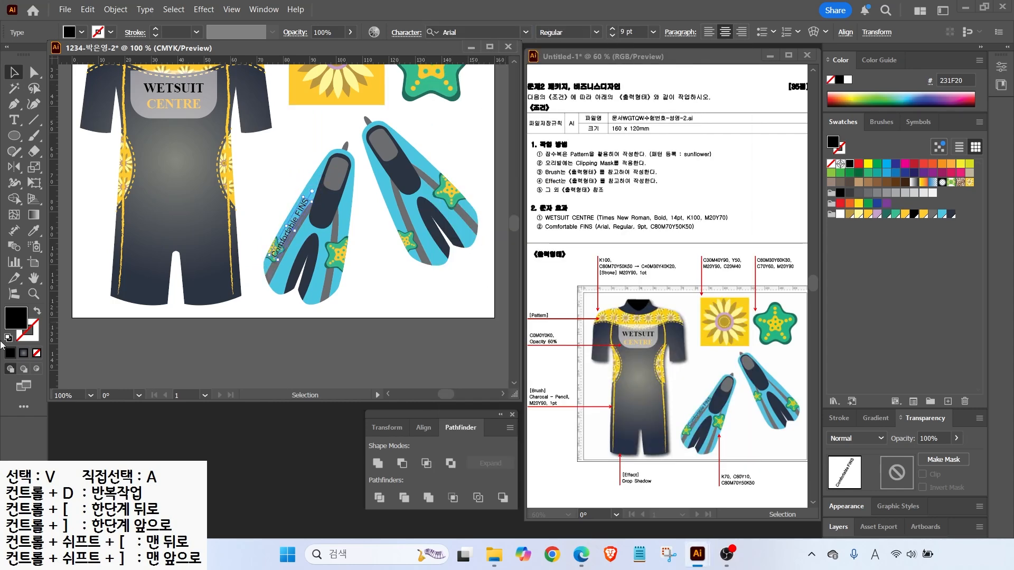
# Colour the text C80 M70 Y50 K50, deselect it, and fit the artboard in view
pyautogui.doubleClick(11, 316)
pyautogui.press('Tab')
pyautogui.write('80')
pyautogui.press('Tab')
pyautogui.write('70')
pyautogui.press('Tab')
pyautogui.write('50')
pyautogui.press('Tab')
pyautogui.write('50')
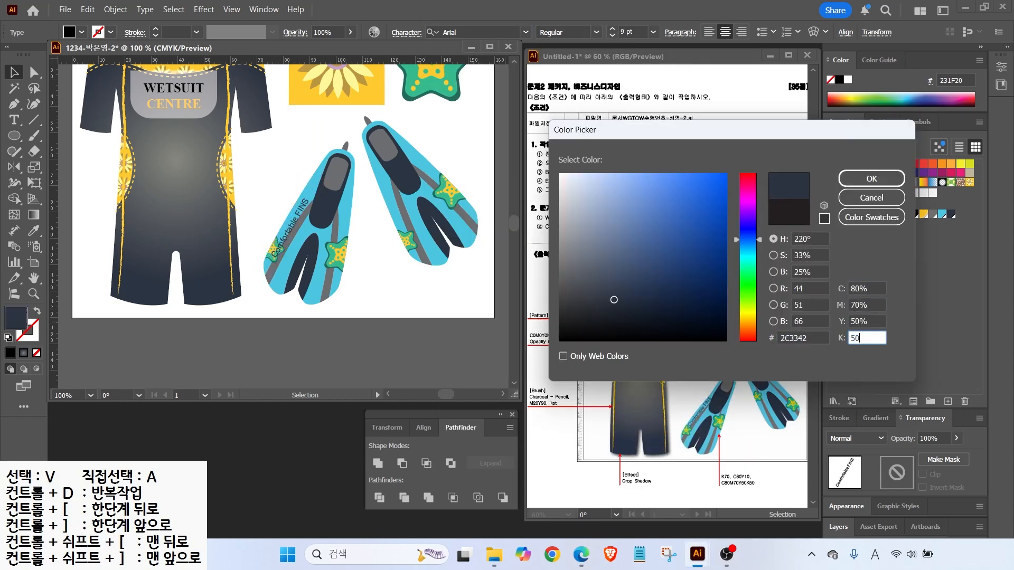
pyautogui.press('Return')
pyautogui.click(380, 268)
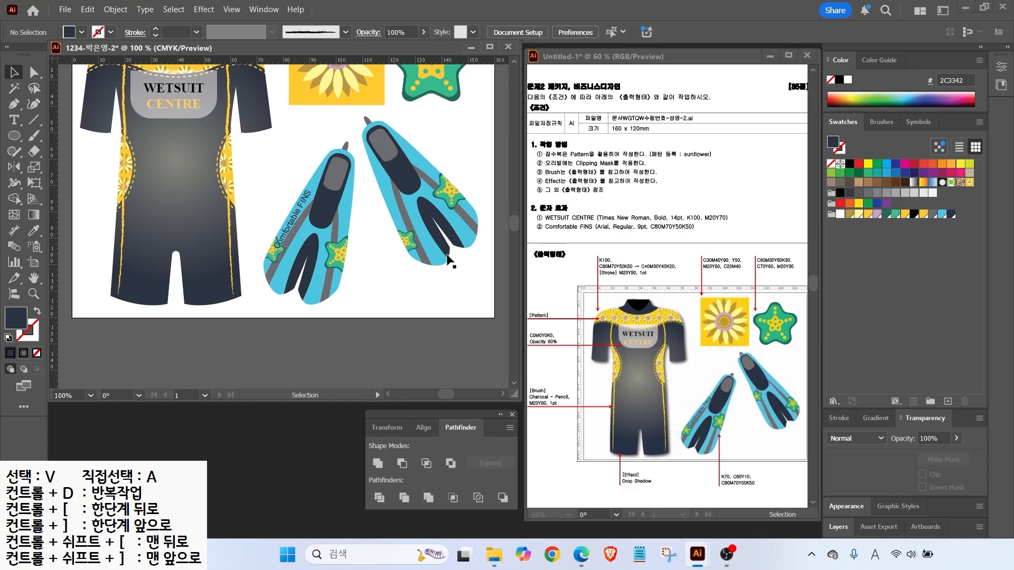
pyautogui.doubleClick(34, 278)
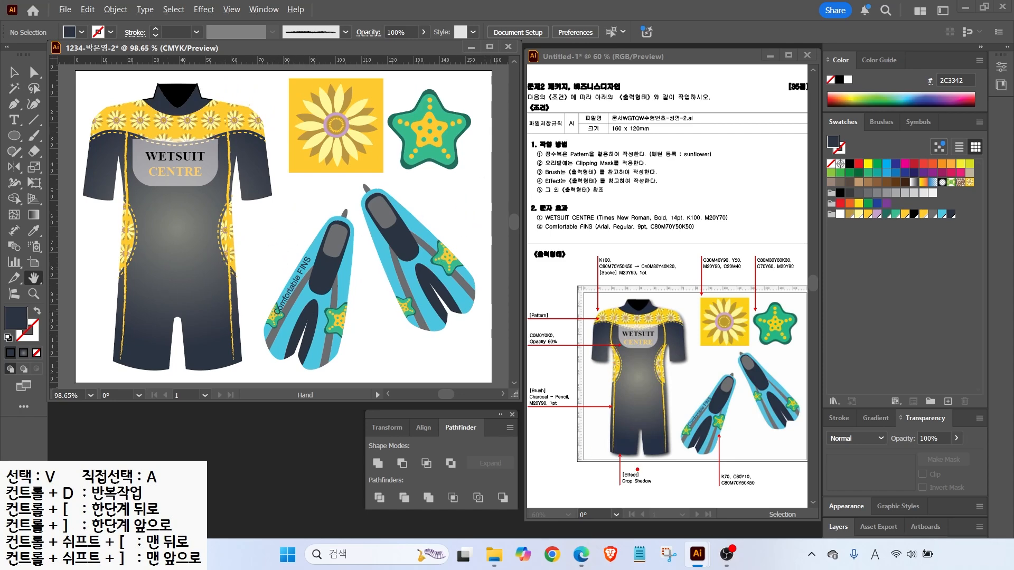
# Group all the wetsuit parts together
pyautogui.moveTo(628, 499)
pyautogui.mouseDown()
pyautogui.moveTo(657, 465)
pyautogui.moveTo(619, 506)
pyautogui.mouseUp()
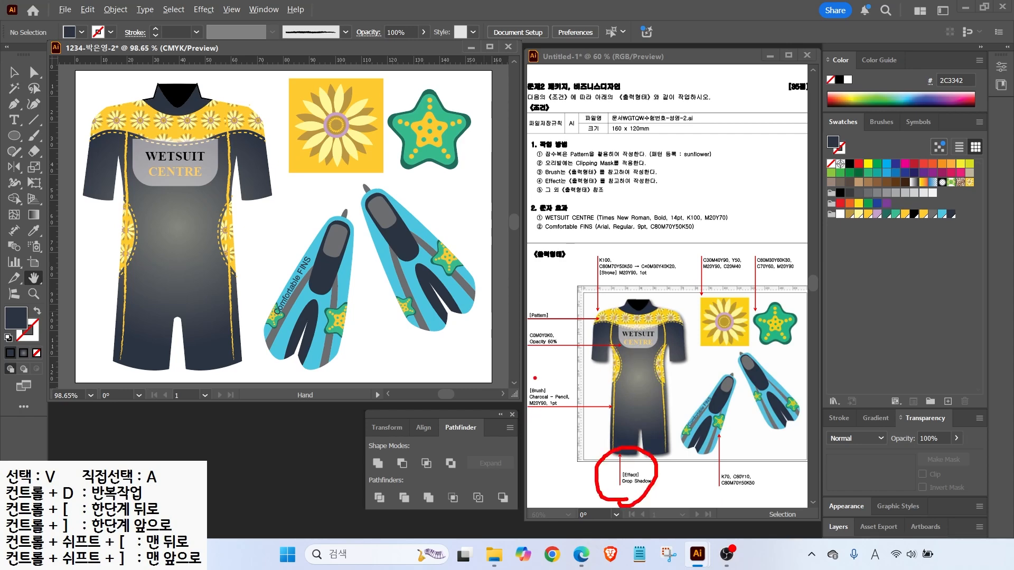
pyautogui.moveTo(690, 315)
pyautogui.mouseDown()
pyautogui.moveTo(695, 358)
pyautogui.moveTo(670, 382)
pyautogui.moveTo(660, 455)
pyautogui.mouseUp()
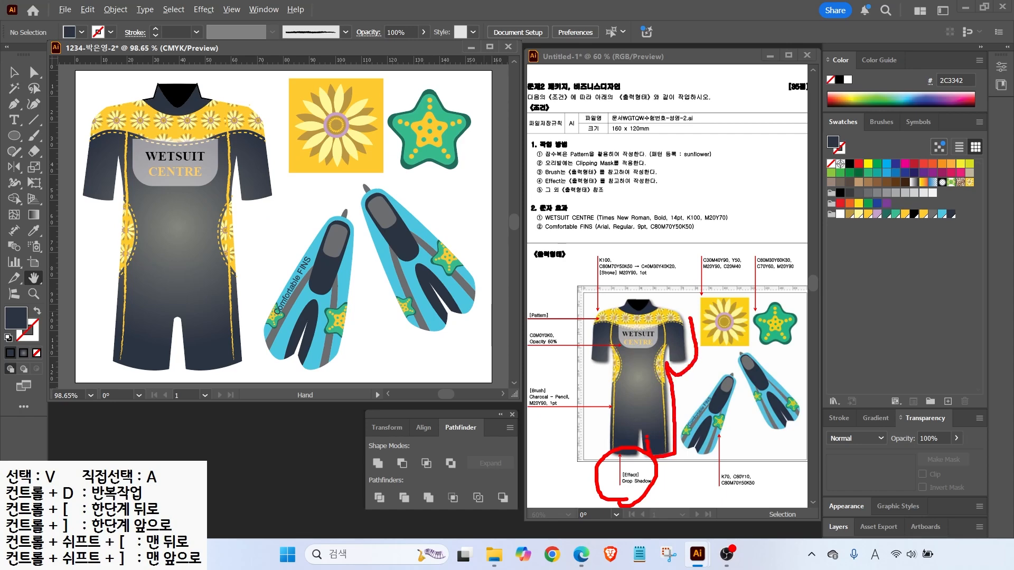
pyautogui.press('Escape')
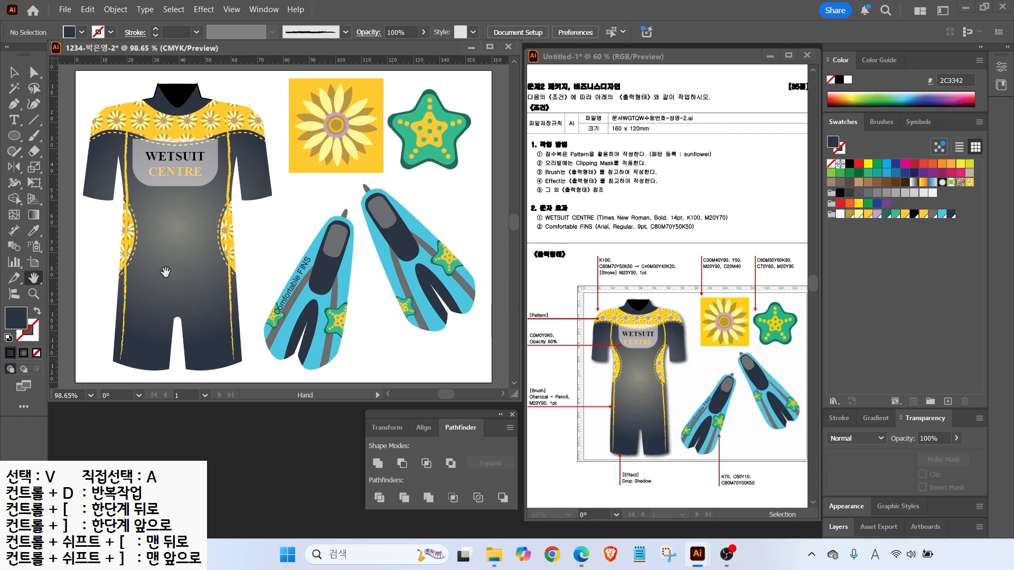
pyautogui.click(13, 71)
pyautogui.moveTo(88, 83); pyautogui.dragTo(247, 376)
pyautogui.rightClick(187, 216)
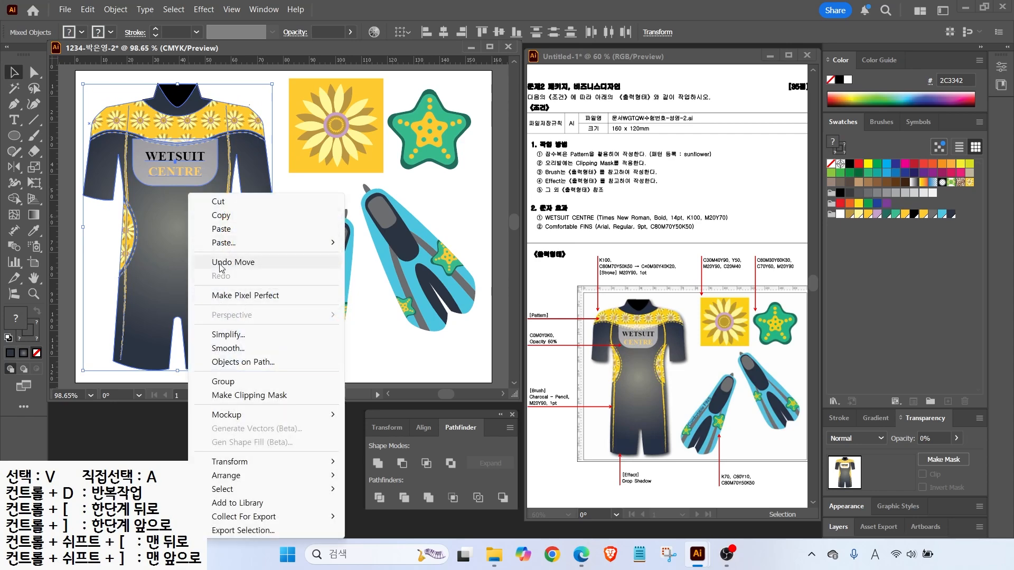
pyautogui.click(222, 381)
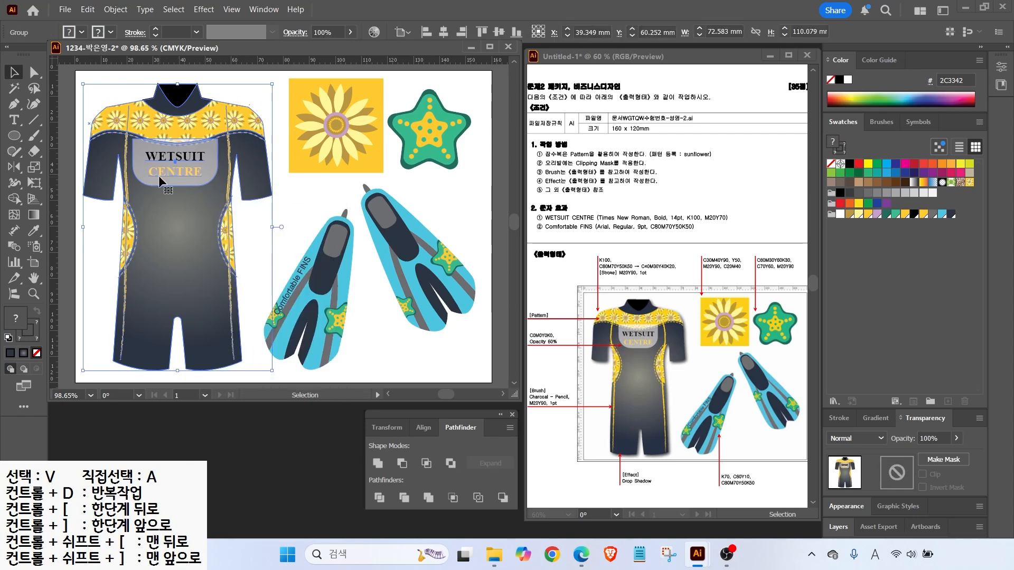
# Add a drop shadow to the wetsuit with 1 mm X and Y offsets
pyautogui.click(204, 10)
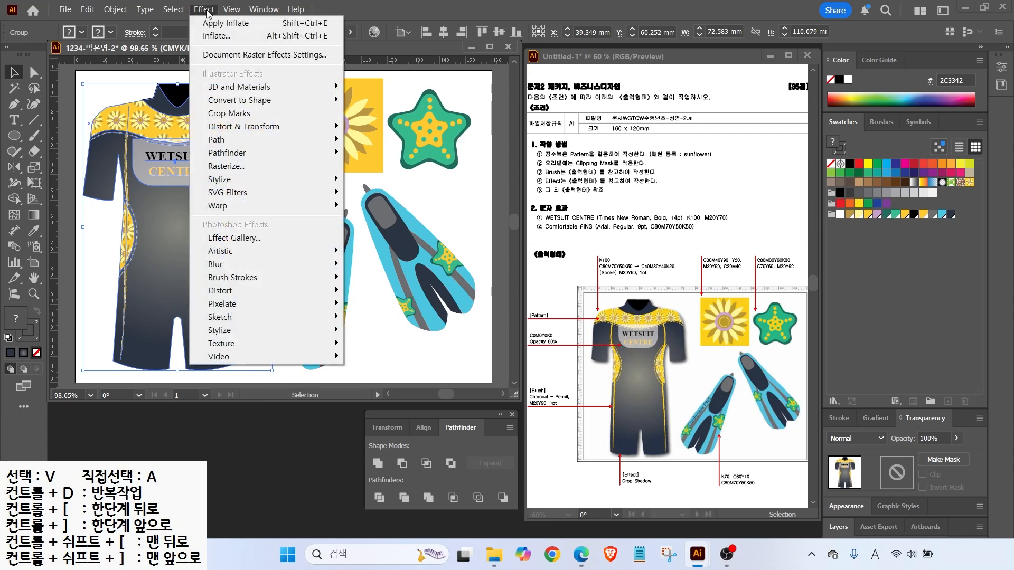
pyautogui.moveTo(317, 180)
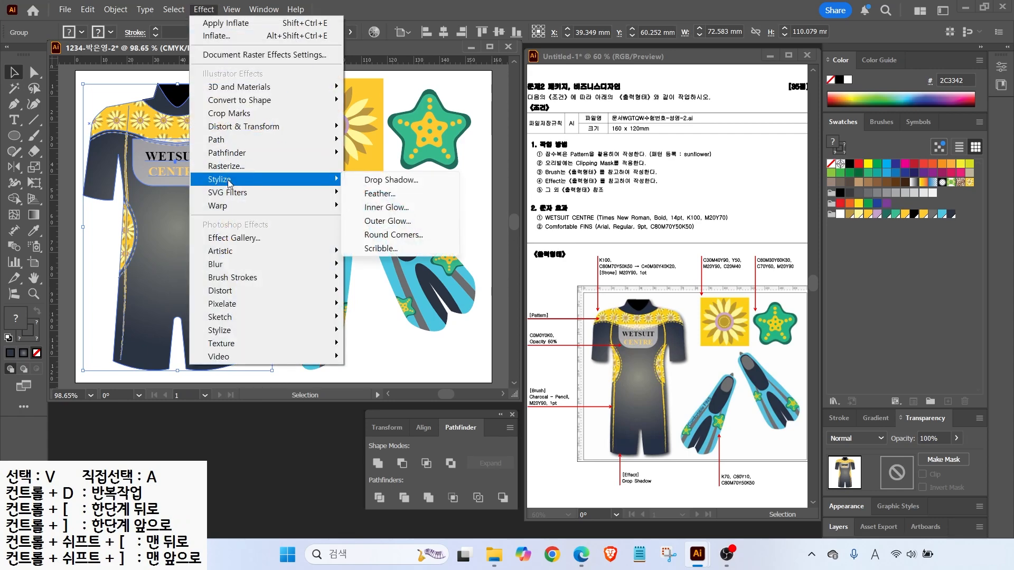
pyautogui.click(366, 180)
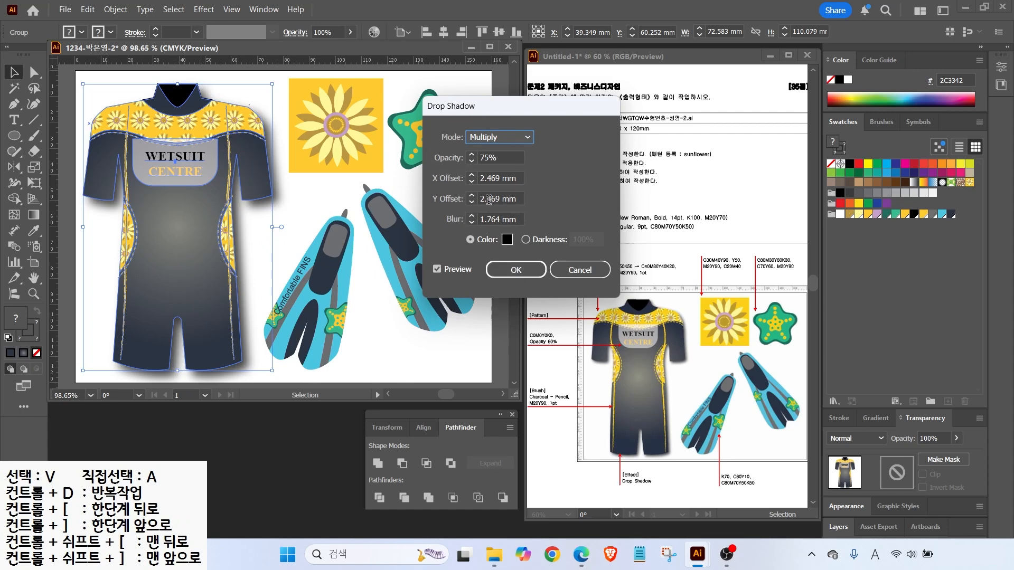
pyautogui.press('Tab')
pyautogui.write('1')
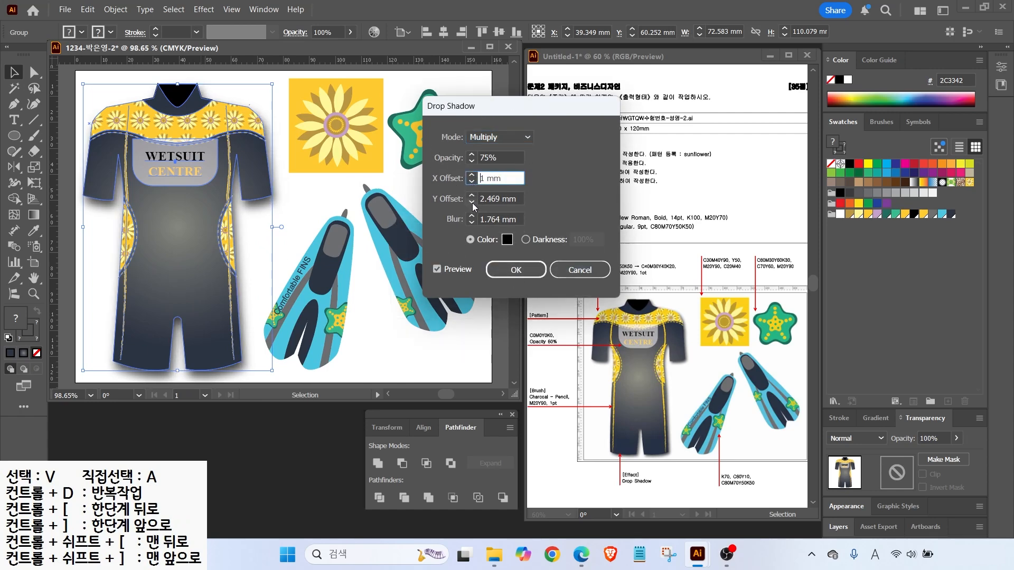
pyautogui.press('Tab')
pyautogui.write('1')
pyautogui.press('Tab')
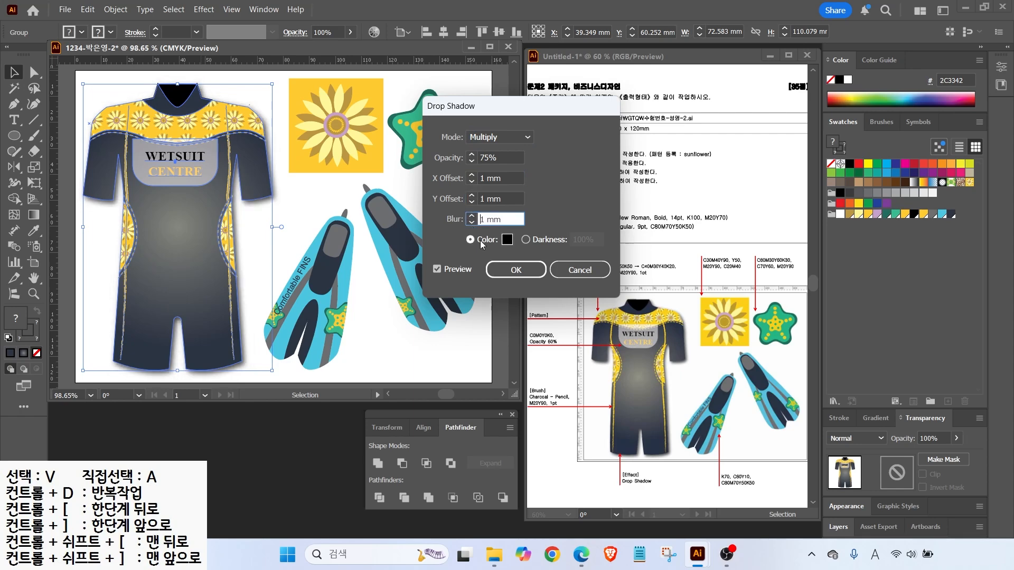
pyautogui.click(516, 270)
pyautogui.click(314, 200)
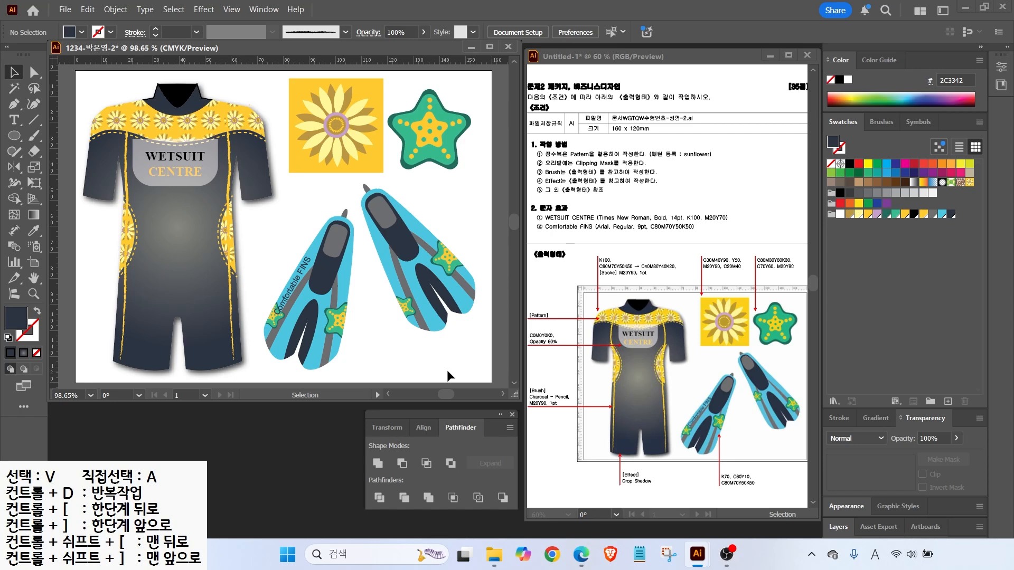
# Save the wetsuit artwork as a new .ai file ending in -2, accepting the Illustrator Options
pyautogui.click(64, 10)
pyautogui.click(87, 127)
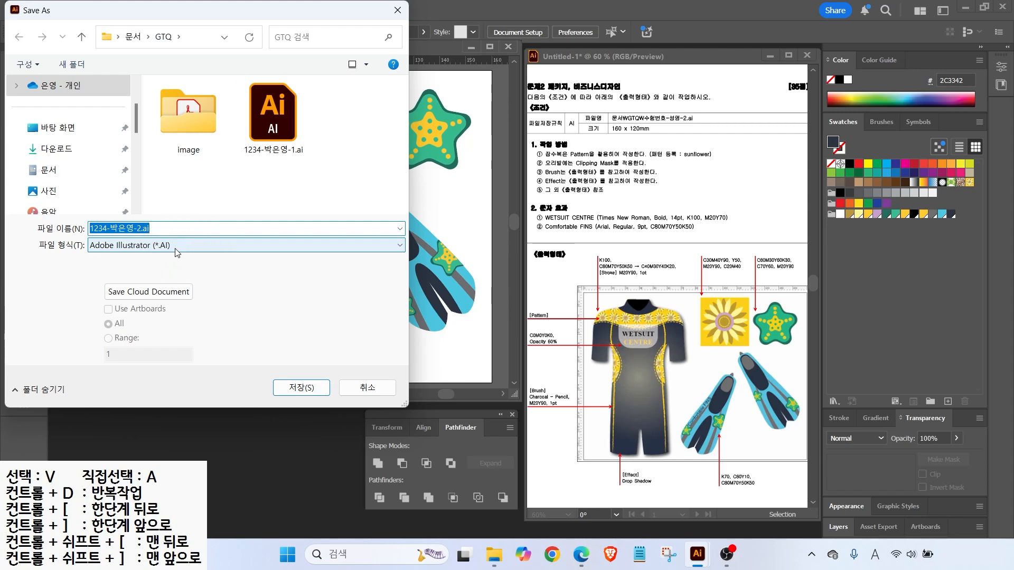
pyautogui.click(300, 387)
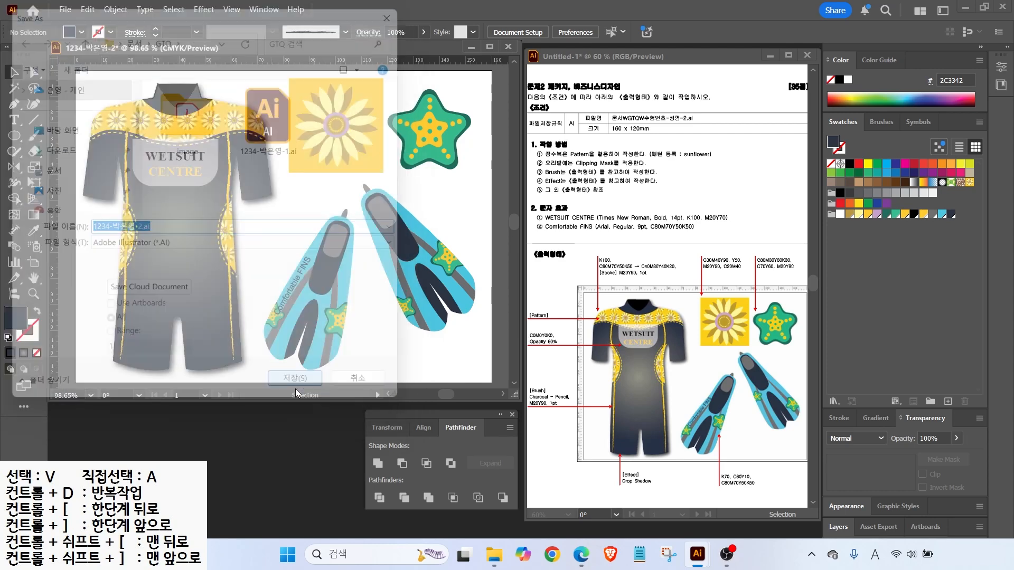
pyautogui.press('Return')
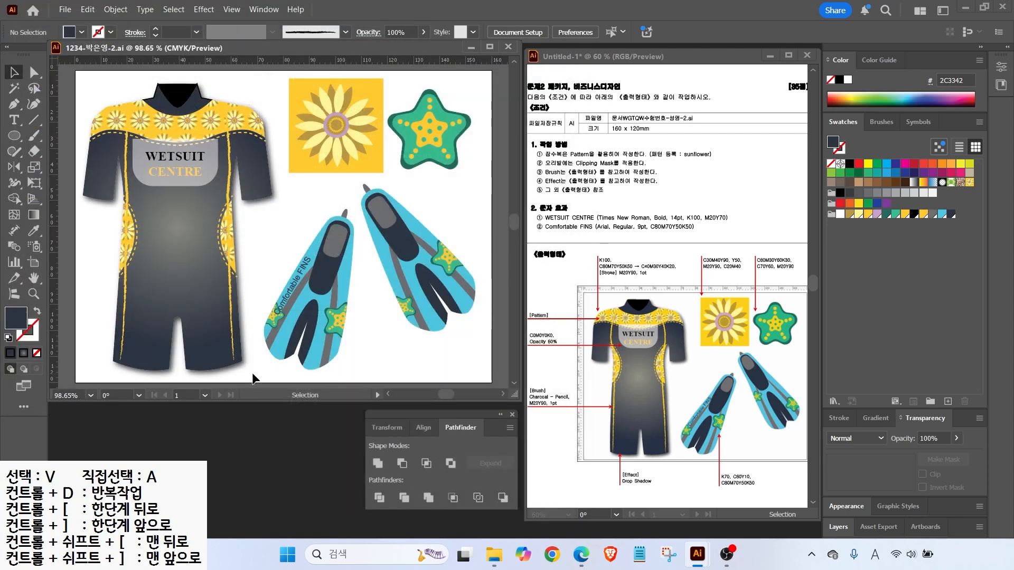
pyautogui.click(220, 351)
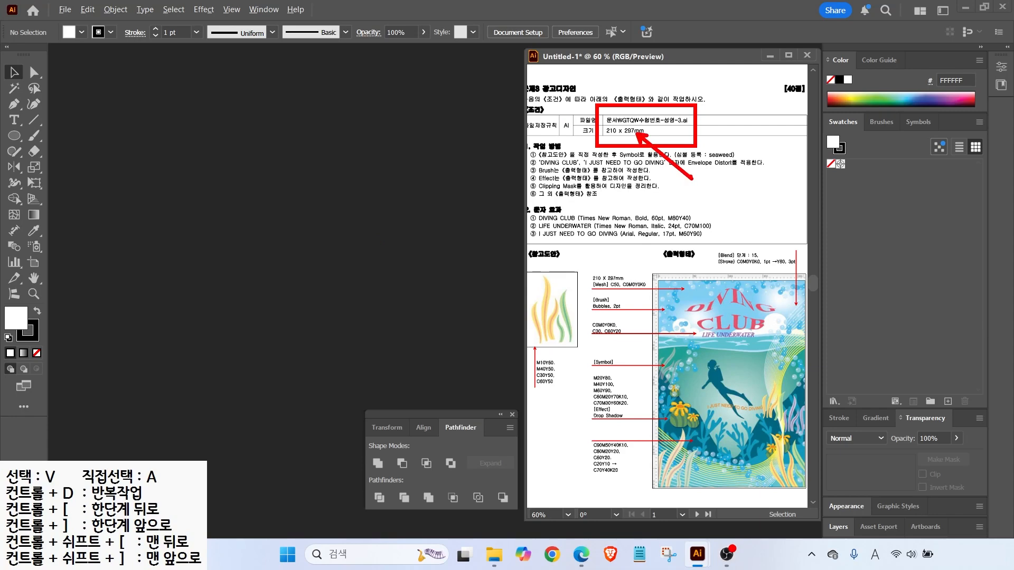
# Create a new 210 × 297 mm document named with the -3 suffix and show rulers
pyautogui.click(63, 10)
pyautogui.click(85, 24)
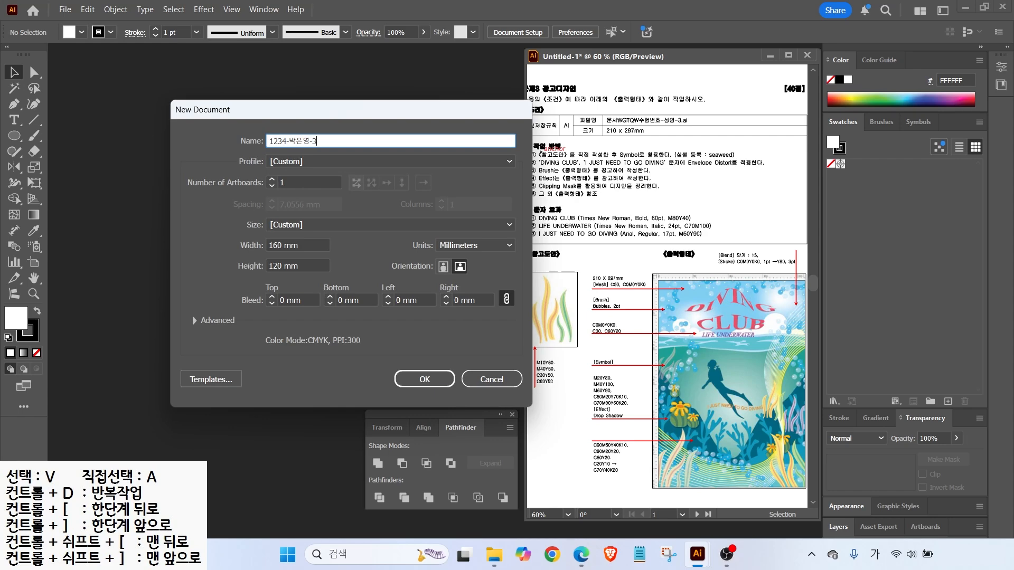
pyautogui.click(305, 244)
pyautogui.write('210')
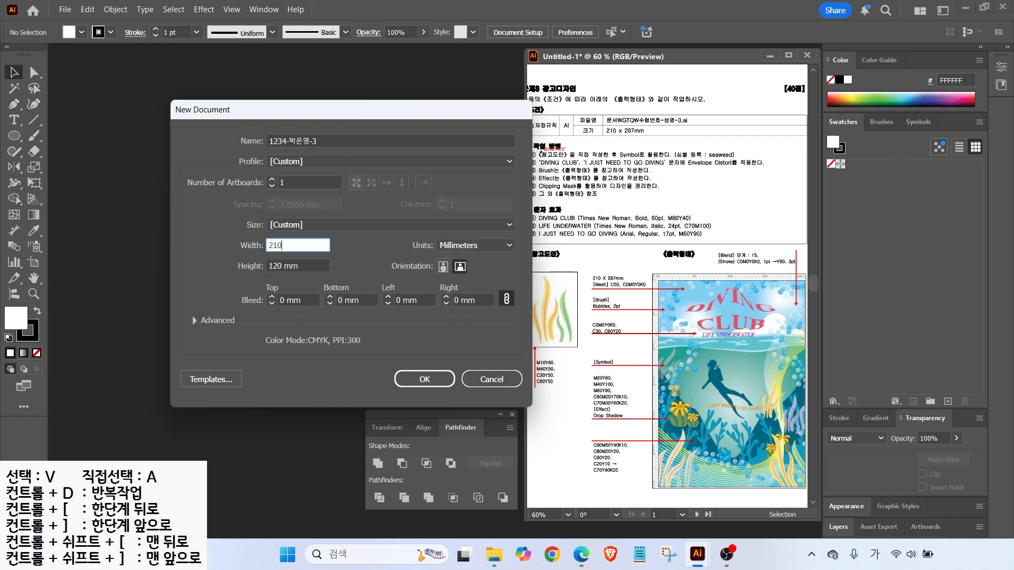
pyautogui.press('Tab')
pyautogui.write('297')
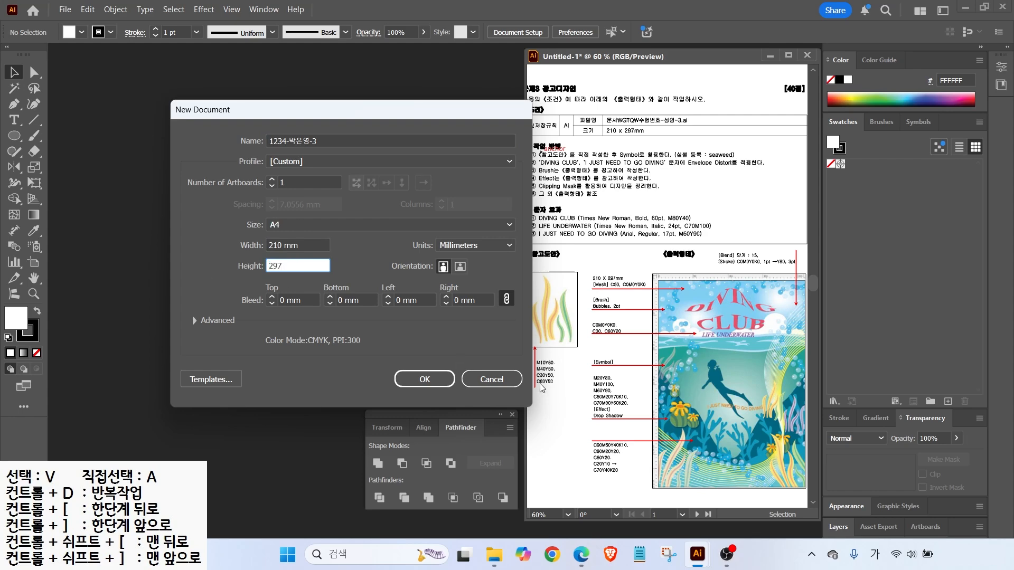
pyautogui.click(432, 375)
pyautogui.press('space')
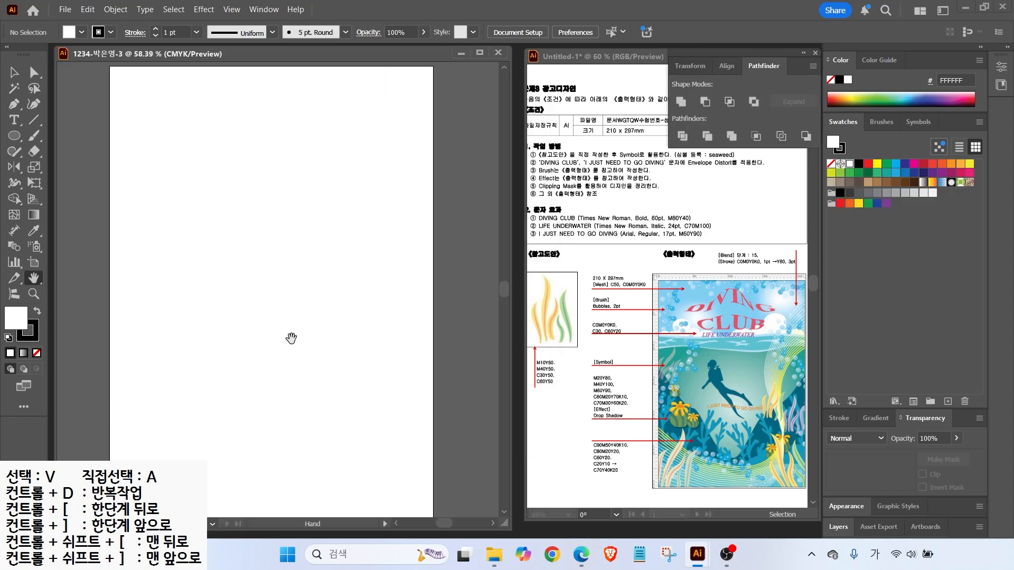
pyautogui.hotkey('ctrl', 'r')
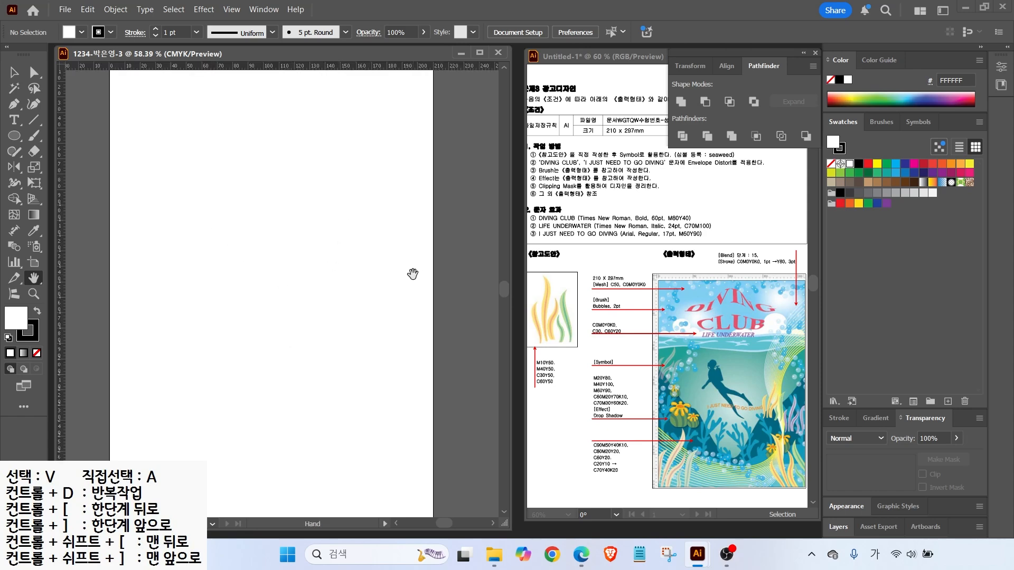
# Create a new swatch group for the seaweed colours
pyautogui.moveTo(671, 164); pyautogui.dragTo(744, 164)
pyautogui.moveTo(574, 338)
pyautogui.mouseDown()
pyautogui.moveTo(530, 297)
pyautogui.moveTo(579, 315)
pyautogui.mouseUp()
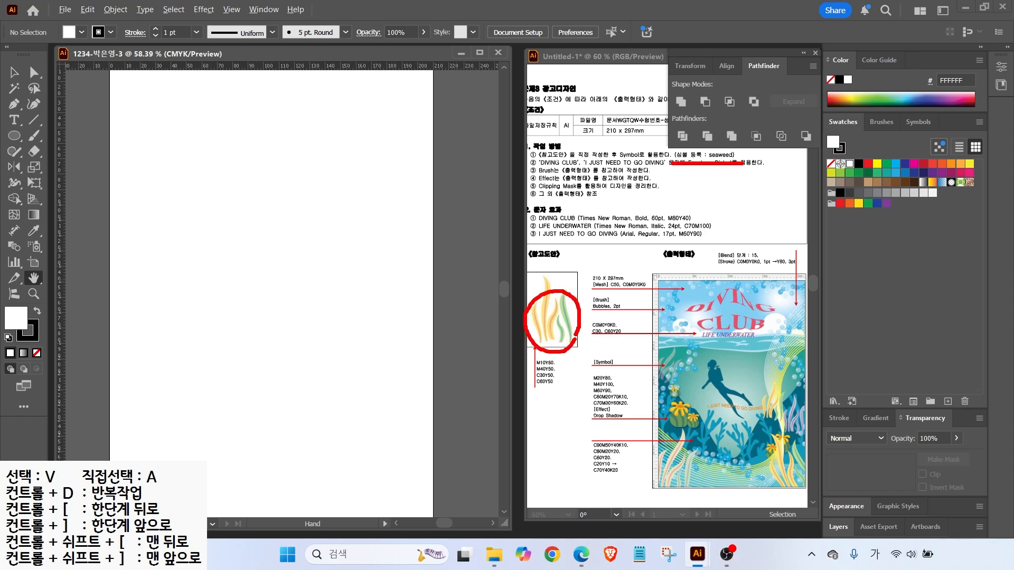
pyautogui.press('Escape')
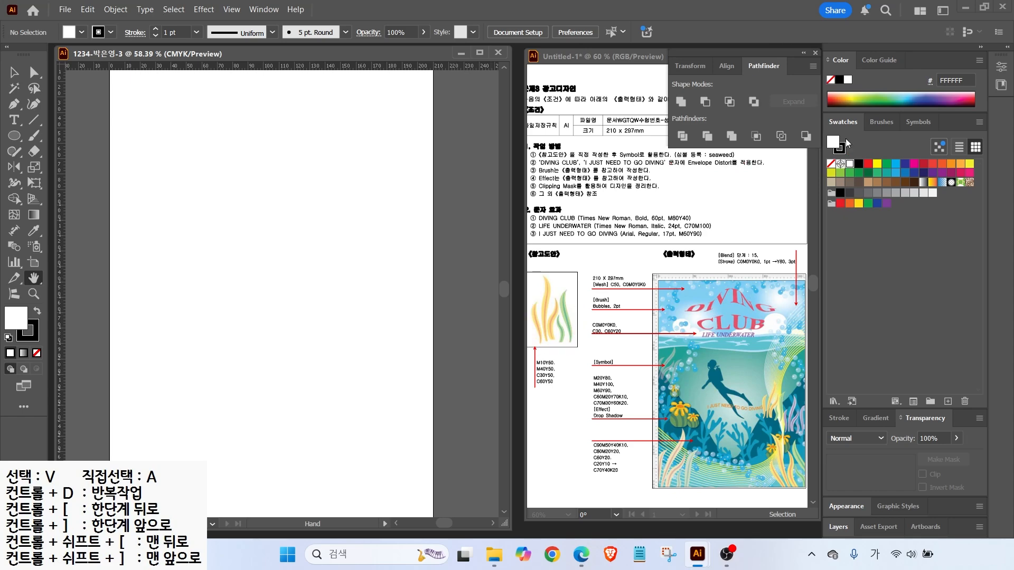
pyautogui.click(929, 401)
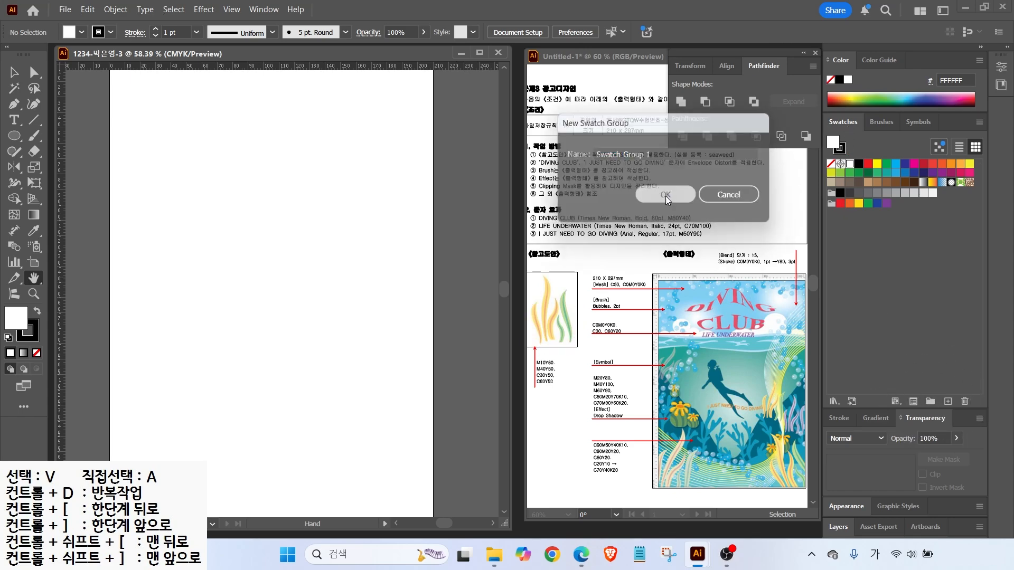
pyautogui.click(665, 196)
# Add the yellow FFE17F and orange F9A980 swatches to the group
pyautogui.click(946, 402)
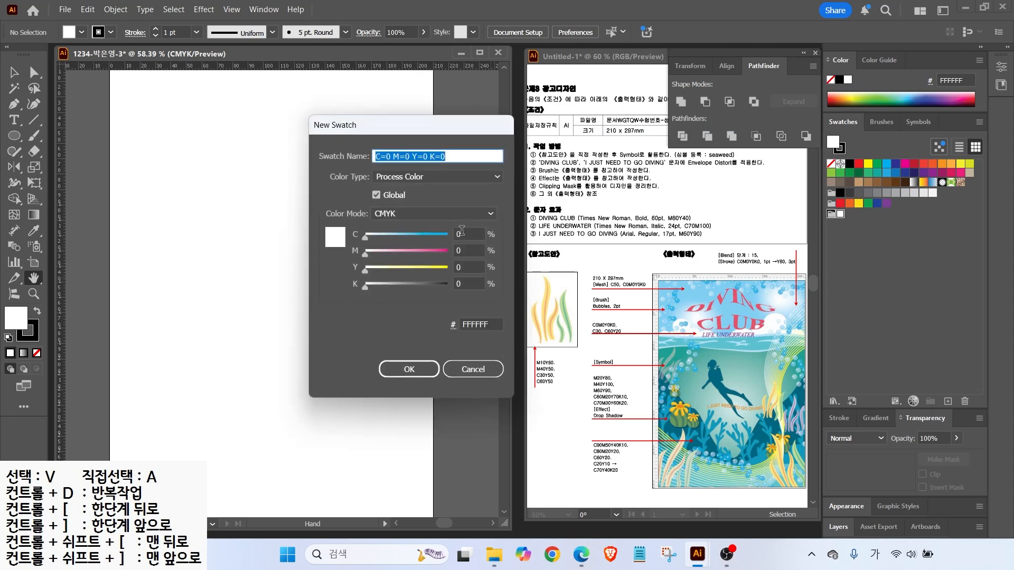
pyautogui.moveTo(463, 233); pyautogui.dragTo(303, 209)
pyautogui.write('0')
pyautogui.press('Tab')
pyautogui.write('10')
pyautogui.press('Tab')
pyautogui.write('50')
pyautogui.press('Return')
pyautogui.click(946, 402)
pyautogui.write('40')
pyautogui.moveTo(466, 250)
pyautogui.mouseDown()
pyautogui.moveTo(412, 244)
pyautogui.moveTo(435, 222)
pyautogui.moveTo(455, 233)
pyautogui.mouseUp()
pyautogui.press('Tab')
pyautogui.press('Return')
# Add the light green B7DA9B and green 63C29D swatches to the group
pyautogui.click(947, 402)
pyautogui.write('30')
pyautogui.press('Tab')
pyautogui.write('0')
pyautogui.press('Tab')
pyautogui.press('Tab')
pyautogui.press('Return')
pyautogui.click(947, 401)
pyautogui.write('60')
pyautogui.press('Tab')
pyautogui.press('Tab')
pyautogui.press('Tab')
pyautogui.press('Return')
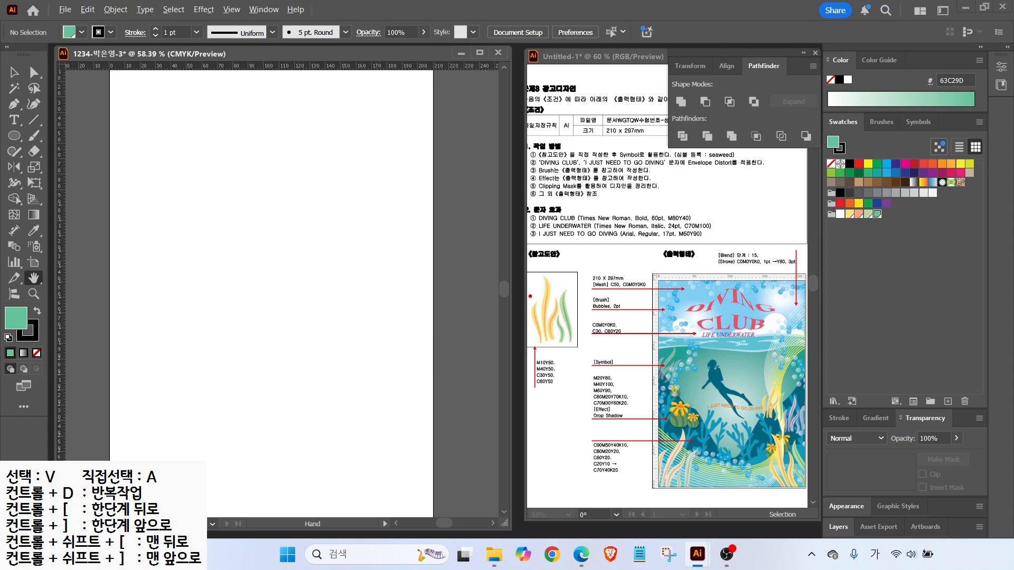
pyautogui.moveTo(580, 350)
pyautogui.mouseDown()
pyautogui.moveTo(518, 331)
pyautogui.moveTo(592, 307)
pyautogui.mouseUp()
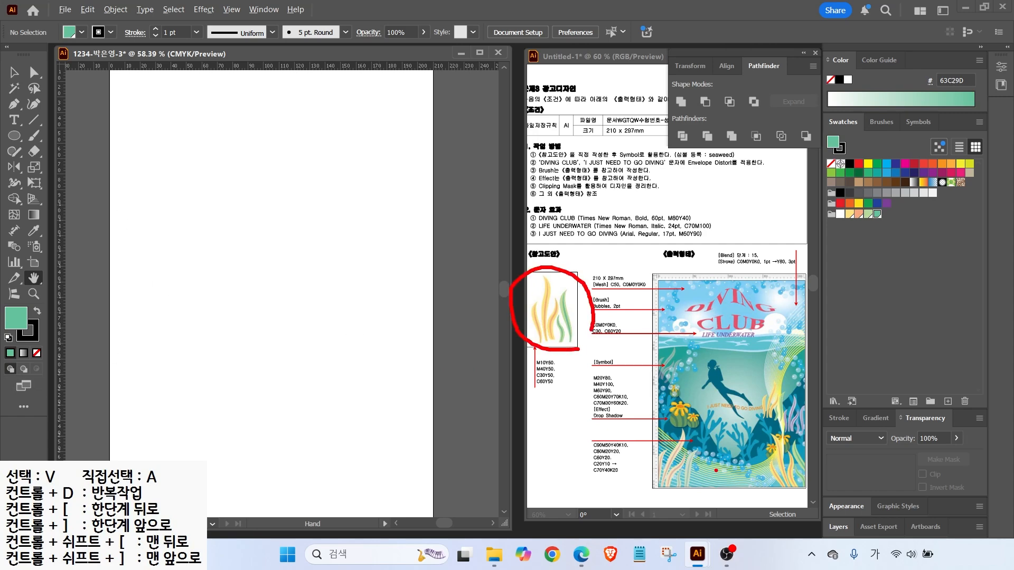
pyautogui.press('Escape')
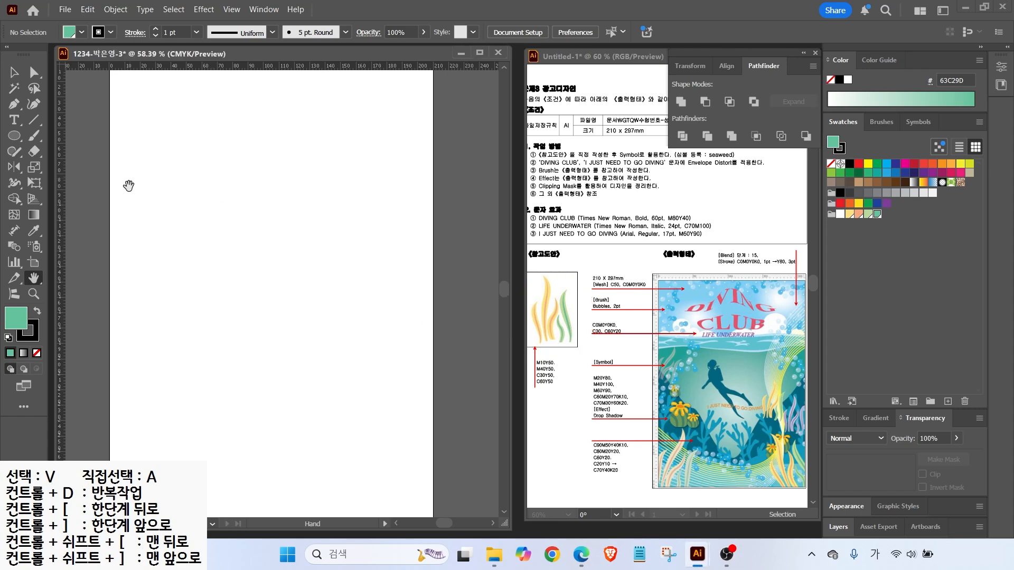
pyautogui.hotkey('ctrl', '=')
pyautogui.hotkey('ctrl', '=')
pyautogui.hotkey('ctrl', '=')
pyautogui.hotkey('ctrl', '=')
pyautogui.press('p')
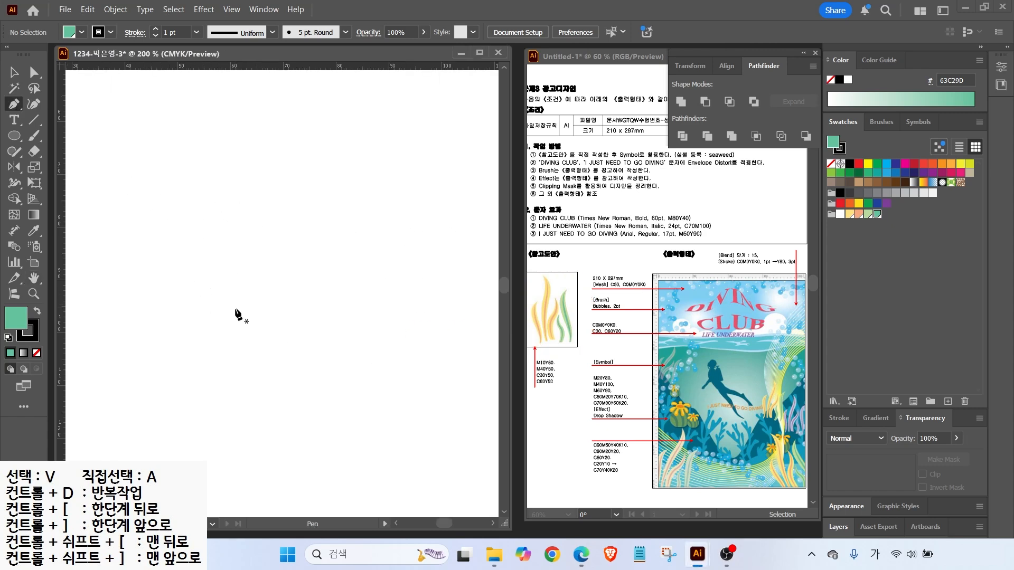
# Draw a pointed seaweed leaf, filled yellow with no stroke
pyautogui.click(217, 339)
pyautogui.moveTo(201, 274); pyautogui.dragTo(181, 253)
pyautogui.moveTo(198, 183); pyautogui.dragTo(222, 154)
pyautogui.click(198, 183)
pyautogui.moveTo(211, 252); pyautogui.dragTo(229, 279)
pyautogui.click(226, 339)
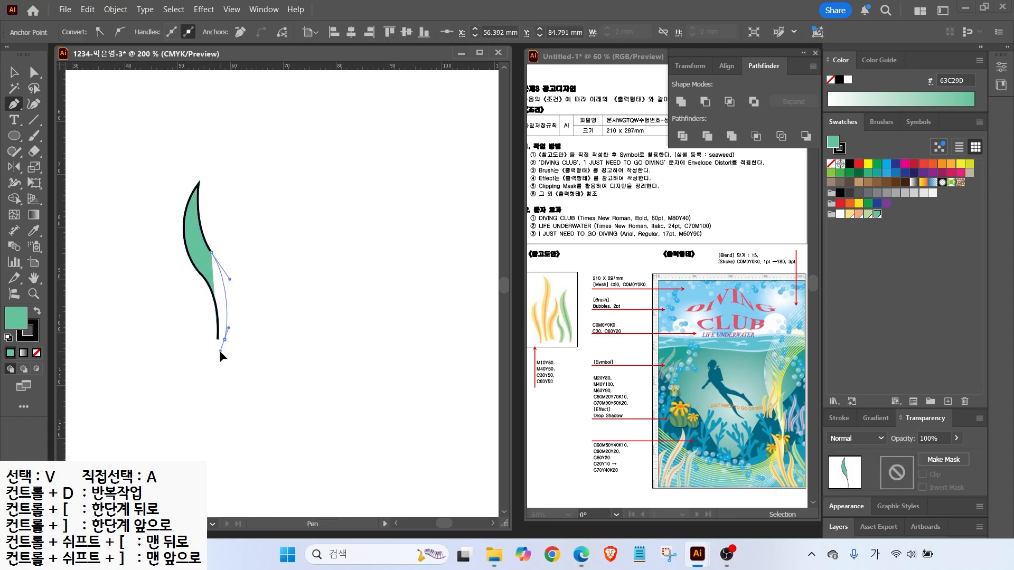
pyautogui.click(218, 339)
pyautogui.click(849, 214)
pyautogui.click(31, 333)
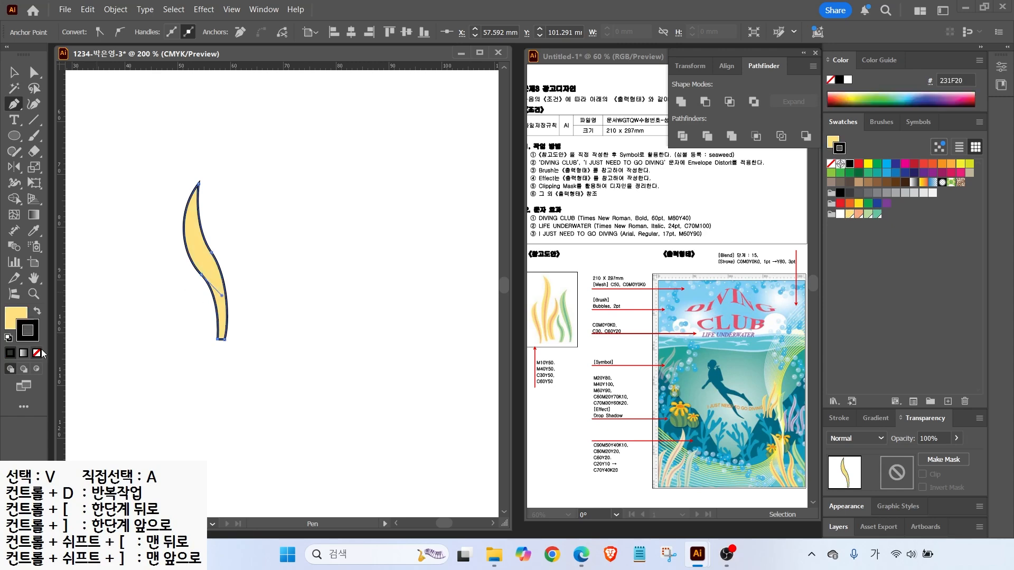
pyautogui.click(36, 353)
pyautogui.click(14, 73)
pyautogui.click(110, 215)
# Draw a curved centre line down the leaf and stroke it orange F9A980
pyautogui.click(14, 107)
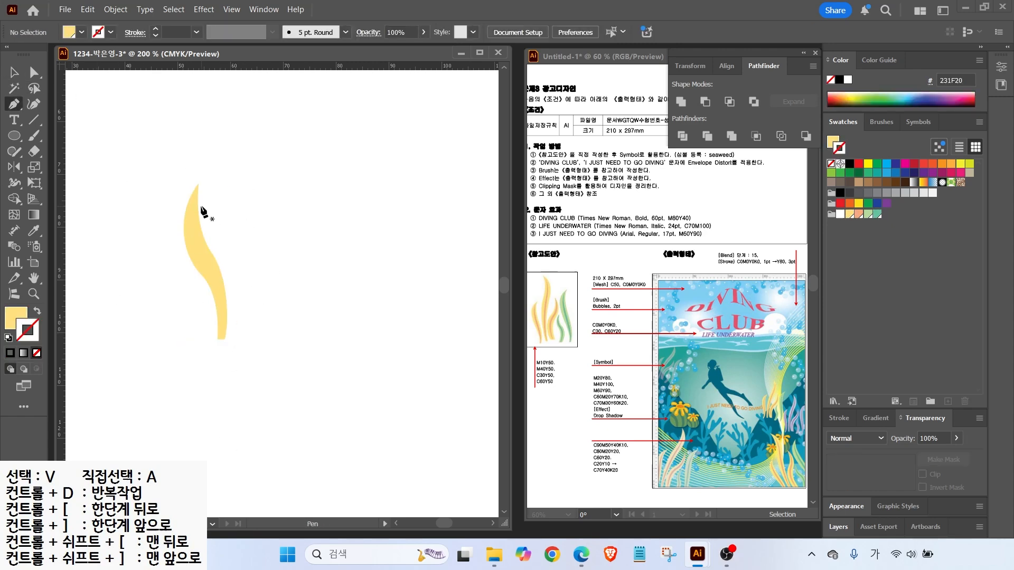
pyautogui.click(195, 198)
pyautogui.moveTo(197, 250); pyautogui.dragTo(207, 267)
pyautogui.moveTo(222, 307); pyautogui.dragTo(222, 323)
pyautogui.click(222, 339)
pyautogui.click(37, 311)
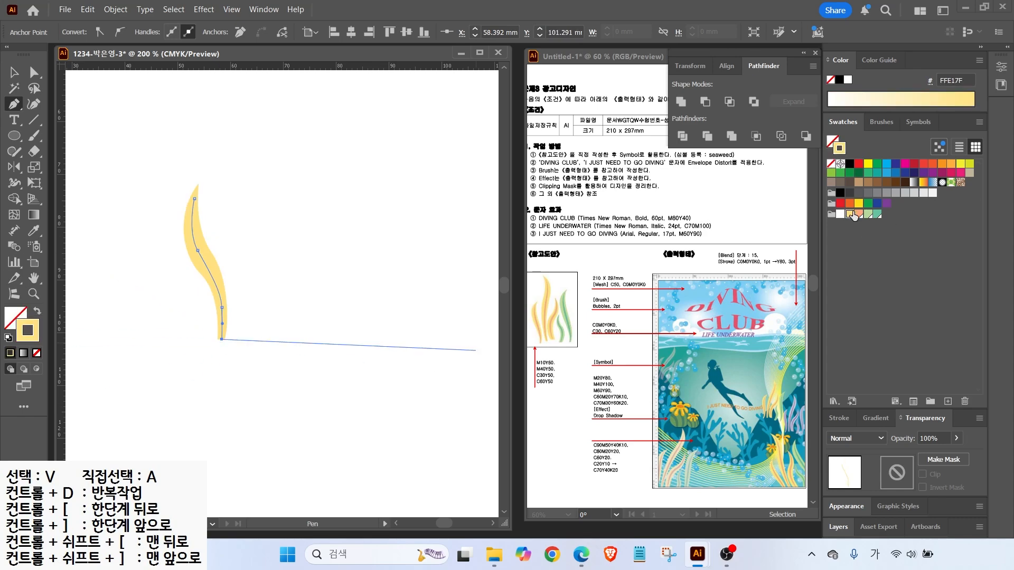
pyautogui.click(859, 214)
pyautogui.click(14, 73)
pyautogui.click(223, 227)
pyautogui.click(205, 262)
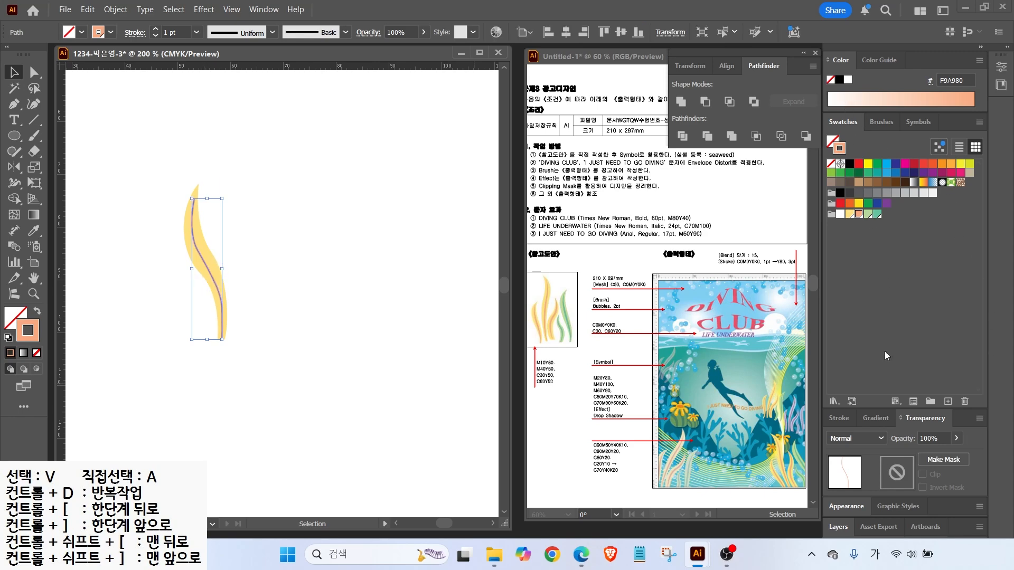
# Give the centre line a flipped tapered width profile at 3 pt
pyautogui.click(836, 418)
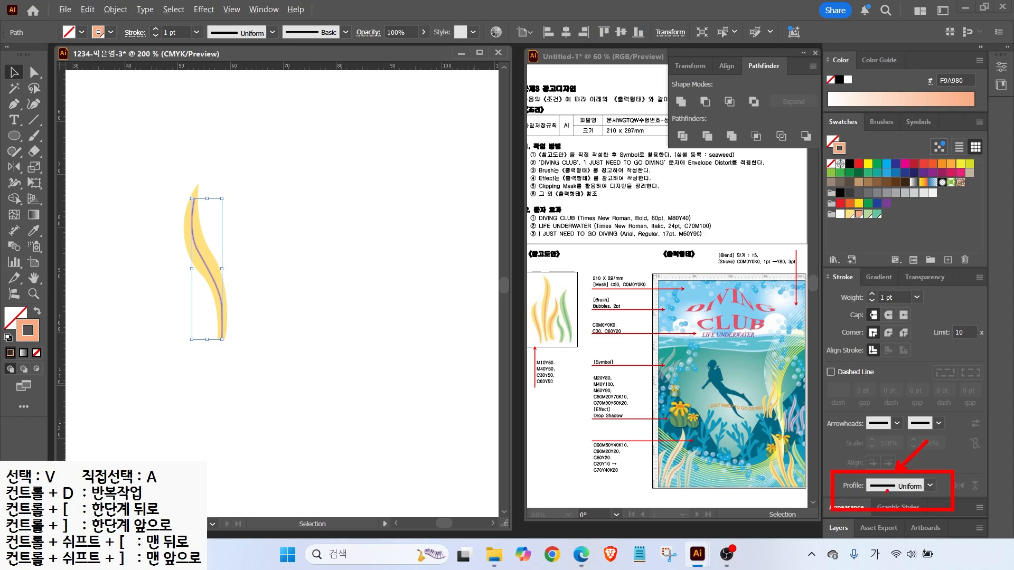
pyautogui.click(908, 487)
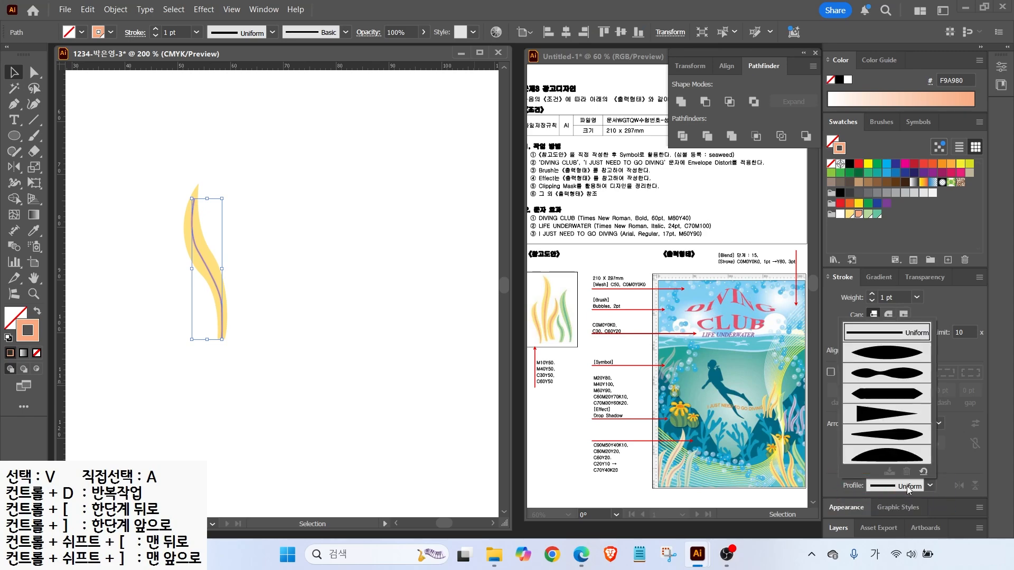
pyautogui.click(875, 415)
pyautogui.click(871, 296)
pyautogui.click(872, 295)
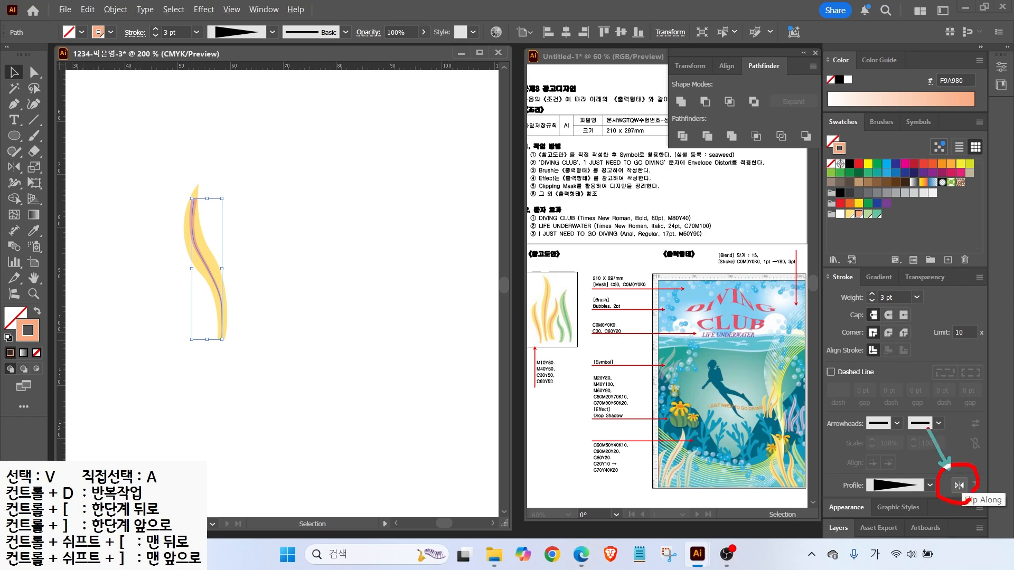
pyautogui.click(958, 485)
pyautogui.click(14, 72)
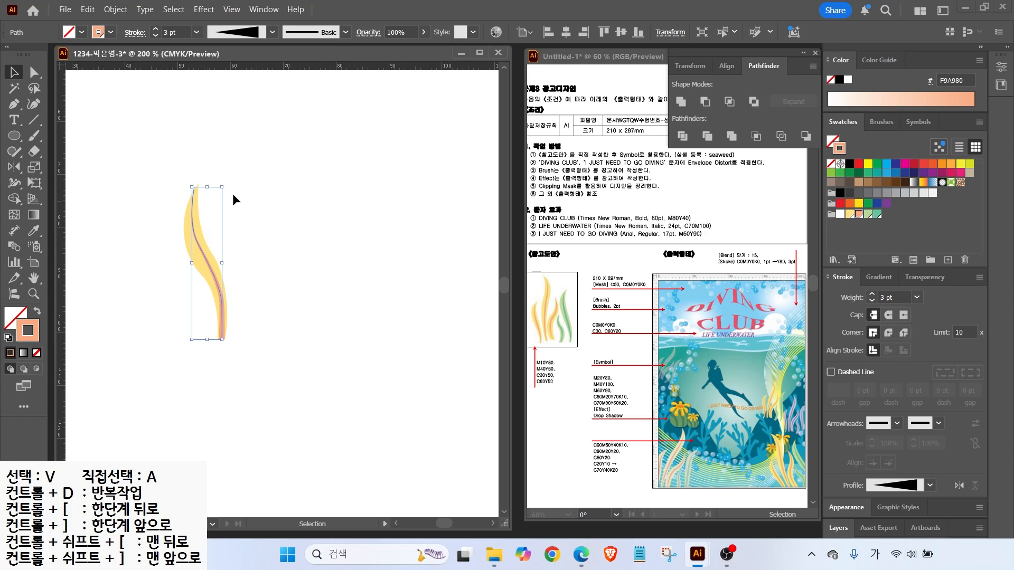
pyautogui.click(267, 276)
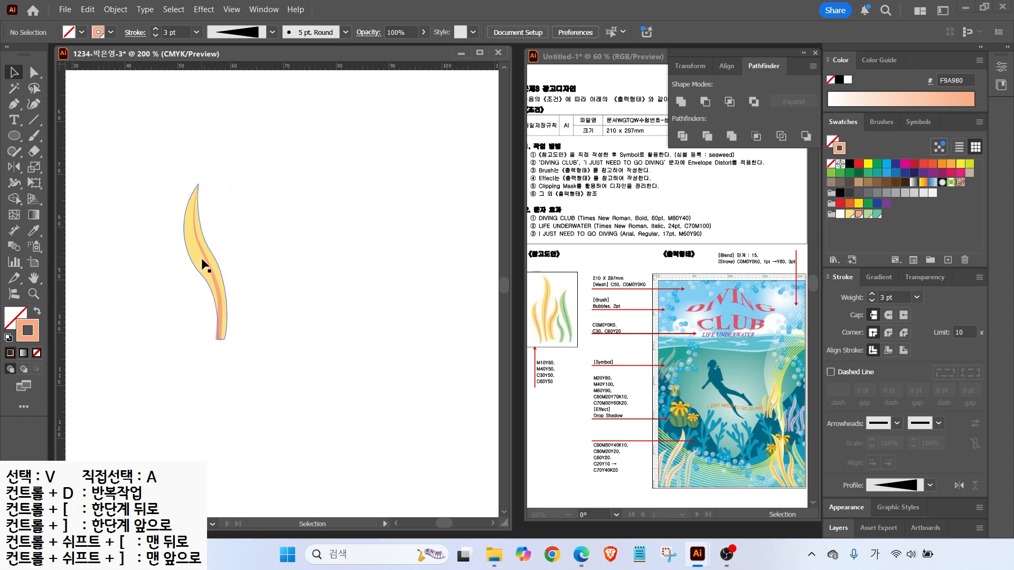
# Expand the tapered stroke's appearance into a filled orange stripe
pyautogui.click(211, 268)
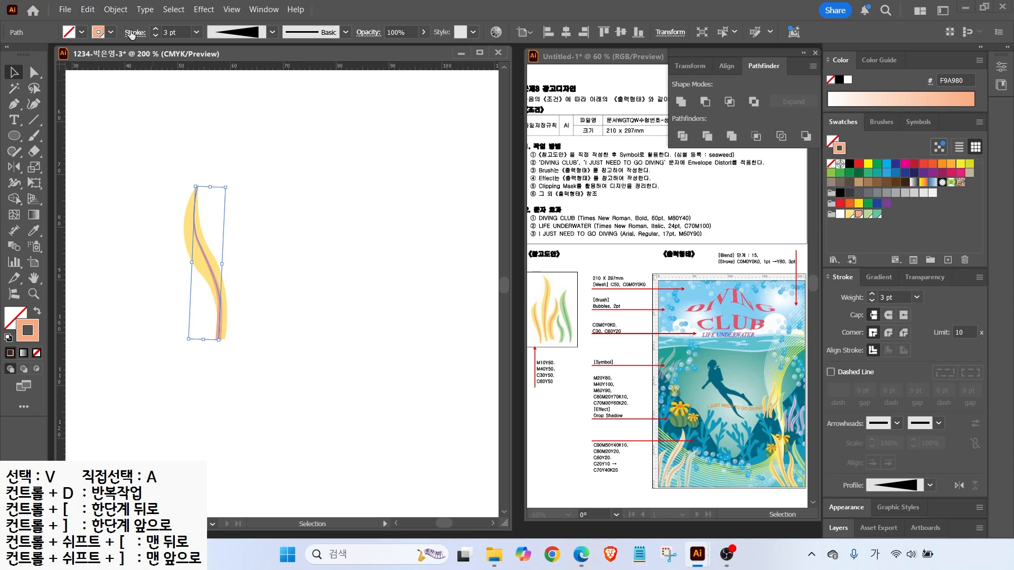
pyautogui.click(115, 10)
pyautogui.click(104, 11)
pyautogui.click(111, 10)
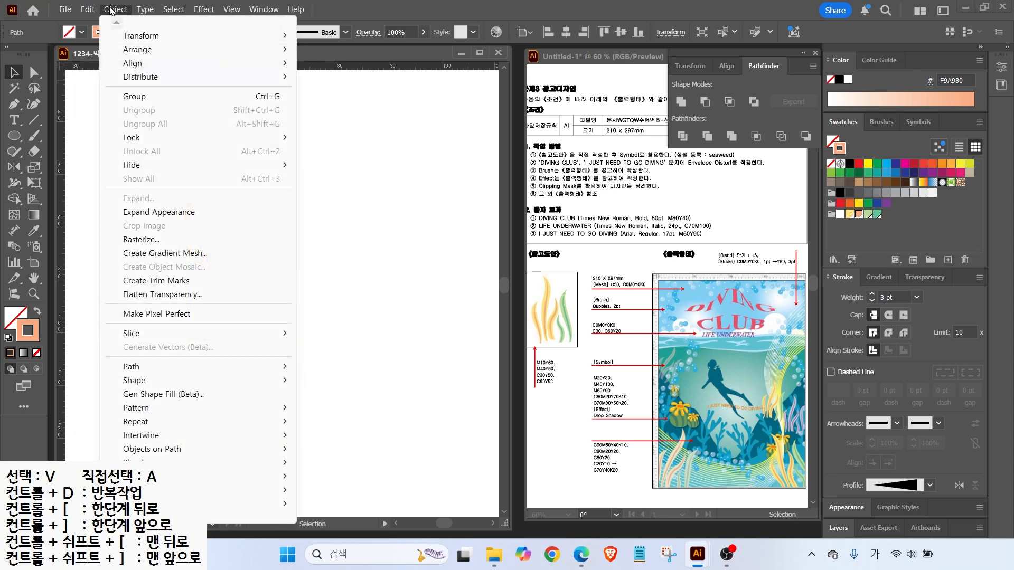
pyautogui.click(141, 217)
pyautogui.click(178, 252)
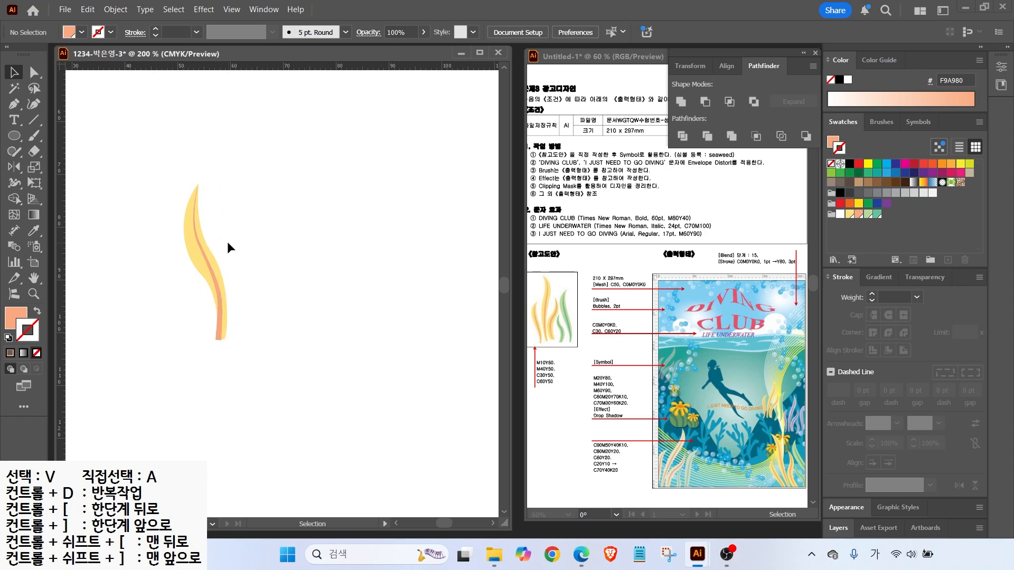
pyautogui.click(201, 247)
pyautogui.press('a')
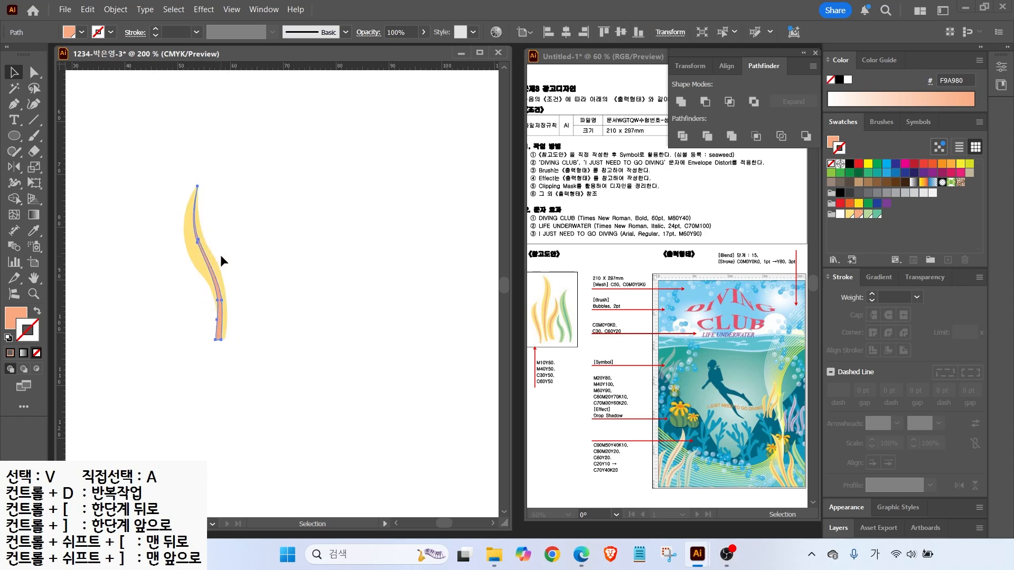
pyautogui.hotkey('ctrl', 'shift', 'a')
pyautogui.press('p')
# Draw a taller second leaf beside the first and fill it yellow
pyautogui.click(202, 120)
pyautogui.click(221, 154)
pyautogui.click(230, 184)
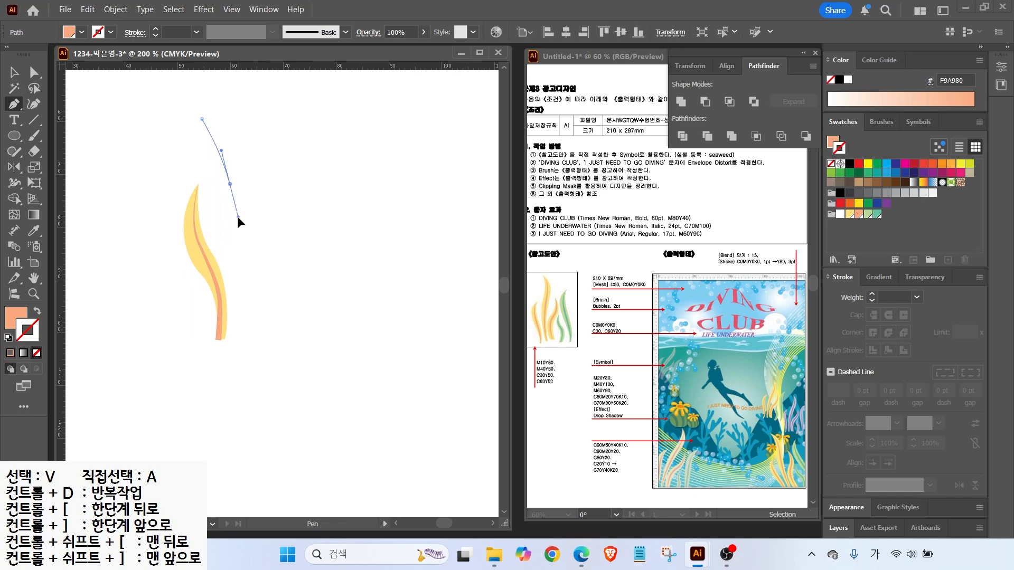
pyautogui.click(238, 214)
pyautogui.click(246, 339)
pyautogui.click(258, 340)
pyautogui.click(246, 257)
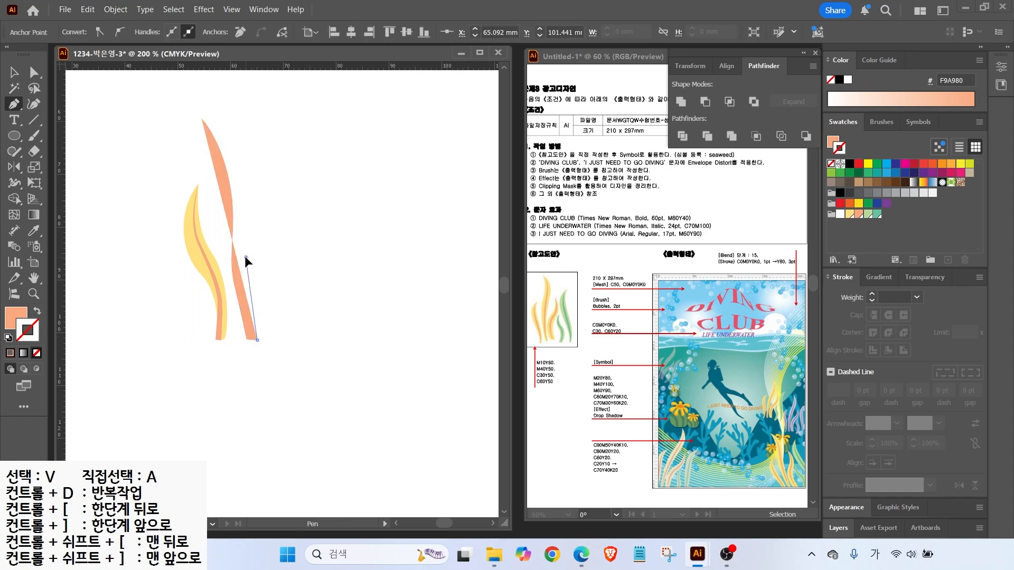
pyautogui.click(246, 158)
pyautogui.click(202, 119)
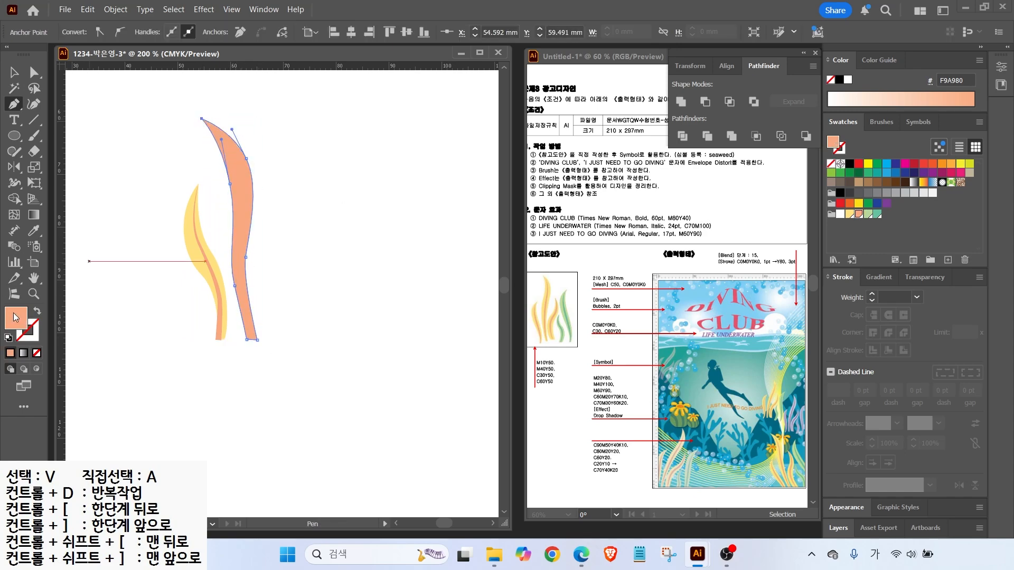
pyautogui.click(849, 214)
pyautogui.click(34, 72)
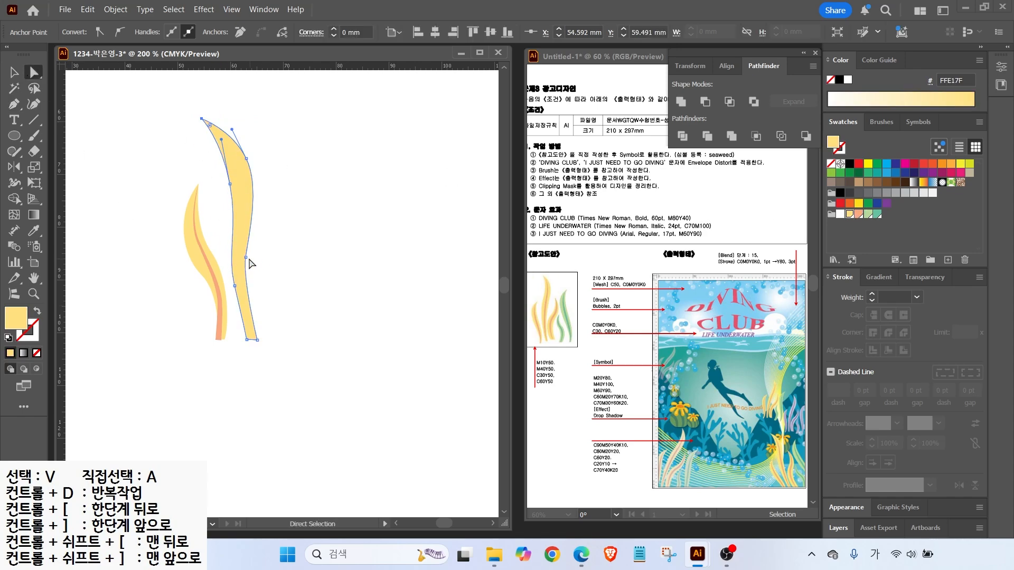
pyautogui.click(111, 140)
# Draw an orange centre line from the second leaf's tip to its base
pyautogui.press('p')
pyautogui.click(214, 129)
pyautogui.click(241, 190)
pyautogui.click(244, 289)
pyautogui.click(247, 306)
pyautogui.click(251, 339)
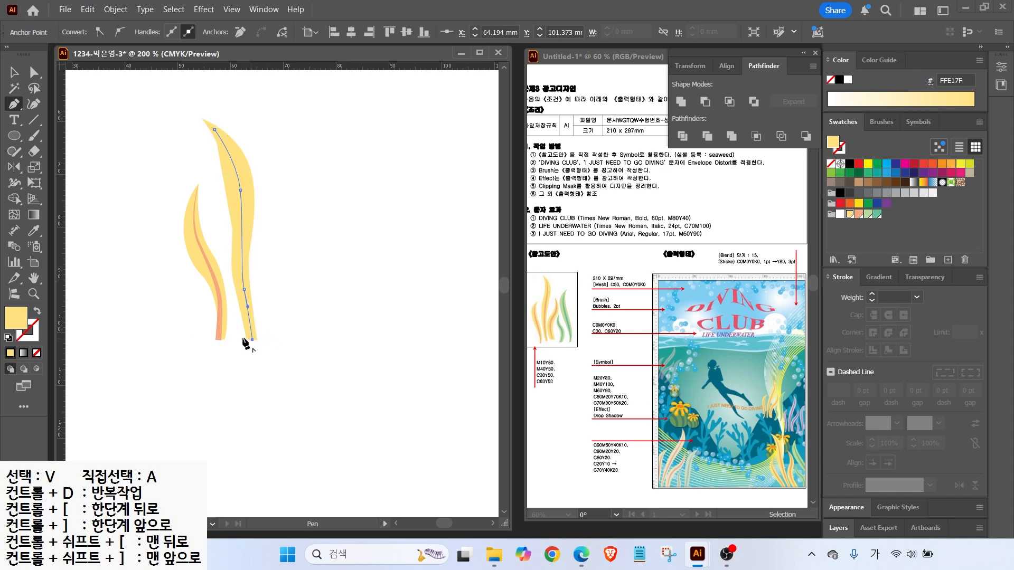
pyautogui.click(37, 311)
pyautogui.click(858, 215)
# Taper the new line at 3 pt, flip it, and expand it into a stripe
pyautogui.click(893, 481)
pyautogui.click(874, 414)
pyautogui.click(871, 295)
pyautogui.click(871, 294)
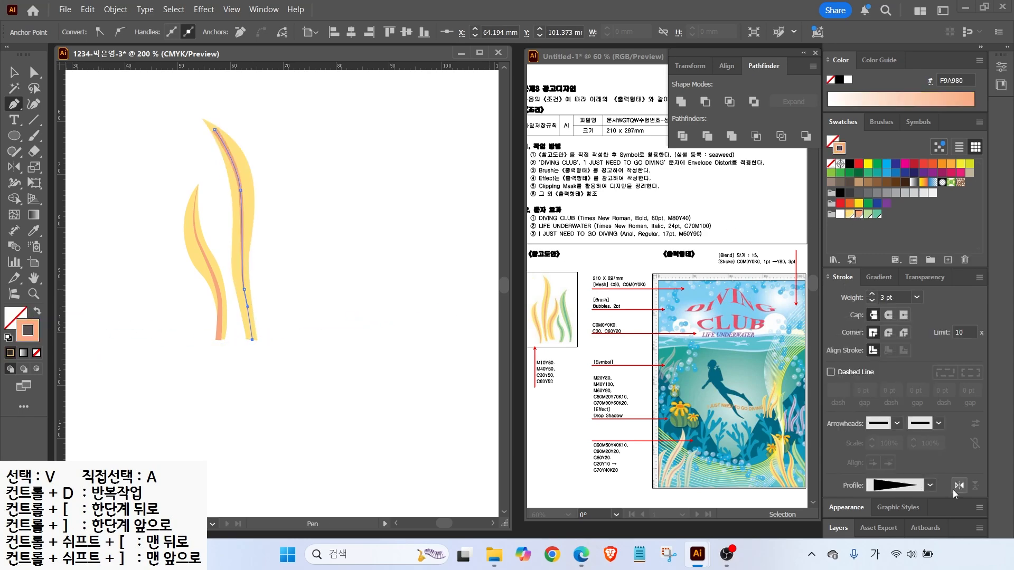
pyautogui.click(14, 72)
pyautogui.click(115, 9)
pyautogui.click(138, 212)
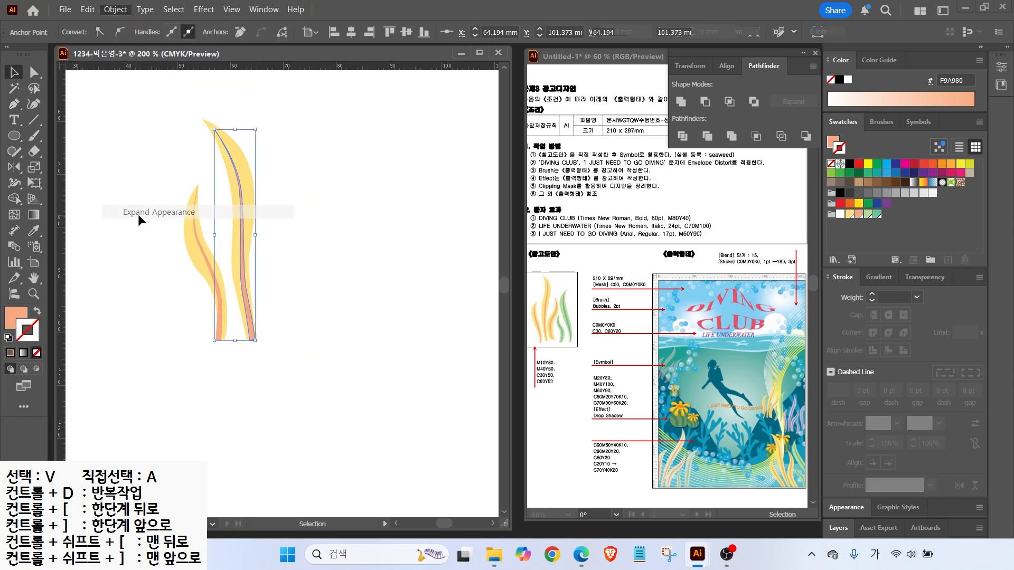
pyautogui.click(150, 186)
# Pen-draw a closed curved outline for a third seaweed leaf
pyautogui.press('p')
pyautogui.click(275, 184)
pyautogui.moveTo(280, 235); pyautogui.dragTo(270, 257)
pyautogui.moveTo(259, 299); pyautogui.dragTo(262, 323)
pyautogui.click(265, 340)
pyautogui.click(286, 341)
pyautogui.moveTo(271, 288); pyautogui.dragTo(294, 205)
pyautogui.click(275, 184)
# Reshape the third leaf, fill it yellow with no stroke, and narrow its base
pyautogui.press('a')
pyautogui.moveTo(277, 274); pyautogui.dragTo(281, 279)
pyautogui.click(848, 214)
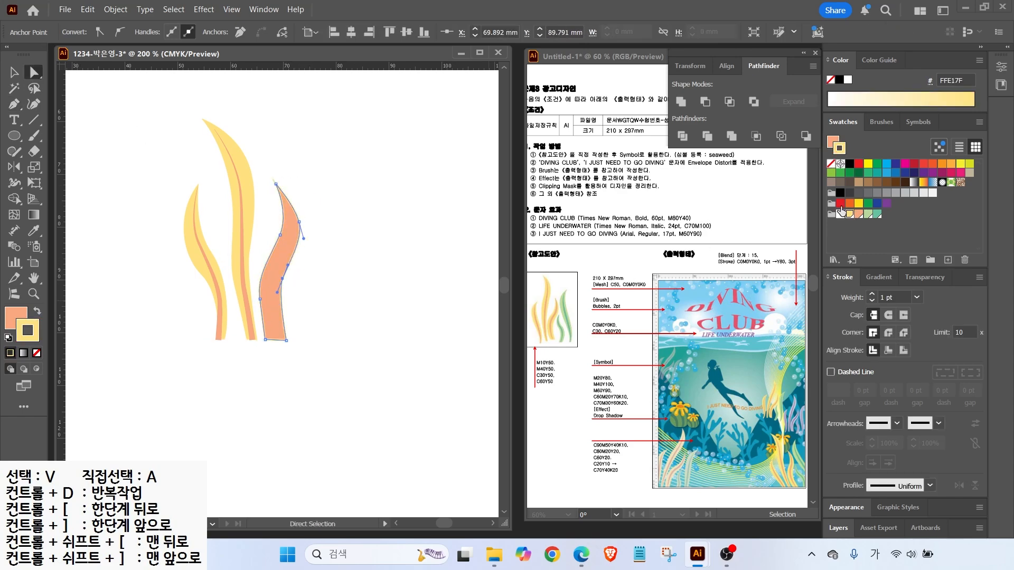
pyautogui.click(37, 311)
pyautogui.click(37, 353)
pyautogui.moveTo(286, 340); pyautogui.dragTo(280, 339)
pyautogui.click(315, 347)
# Pen-draw a curved stripe from the third leaf's base up toward its tip
pyautogui.press('p')
pyautogui.click(276, 334)
pyautogui.moveTo(270, 284); pyautogui.dragTo(278, 263)
pyautogui.moveTo(291, 230); pyautogui.dragTo(292, 215)
pyautogui.click(285, 196)
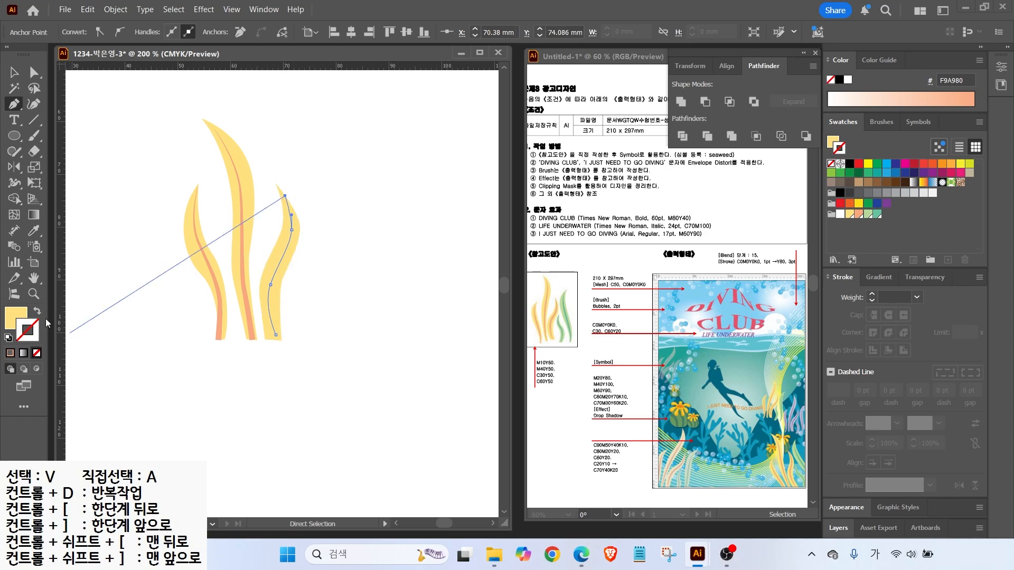
# Make the stripe a 3 pt orange tapered stroke and expand it into a shape
pyautogui.click(37, 311)
pyautogui.click(859, 214)
pyautogui.click(930, 485)
pyautogui.click(897, 422)
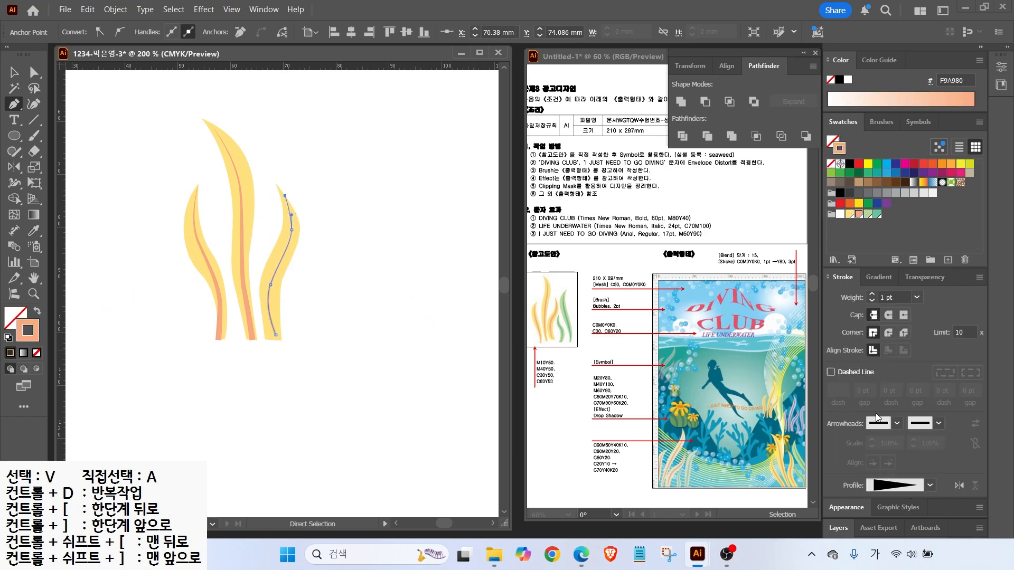
pyautogui.click(872, 294)
pyautogui.click(872, 294)
pyautogui.click(15, 73)
pyautogui.click(115, 10)
pyautogui.click(153, 215)
# Alt-drag a taller copy of the left leaf rightward, recoloured light green with a teal stripe
pyautogui.moveTo(202, 255); pyautogui.dragTo(336, 221)
pyautogui.moveTo(361, 307); pyautogui.dragTo(366, 340)
pyautogui.click(391, 280)
pyautogui.click(327, 235)
pyautogui.click(868, 215)
pyautogui.click(343, 248)
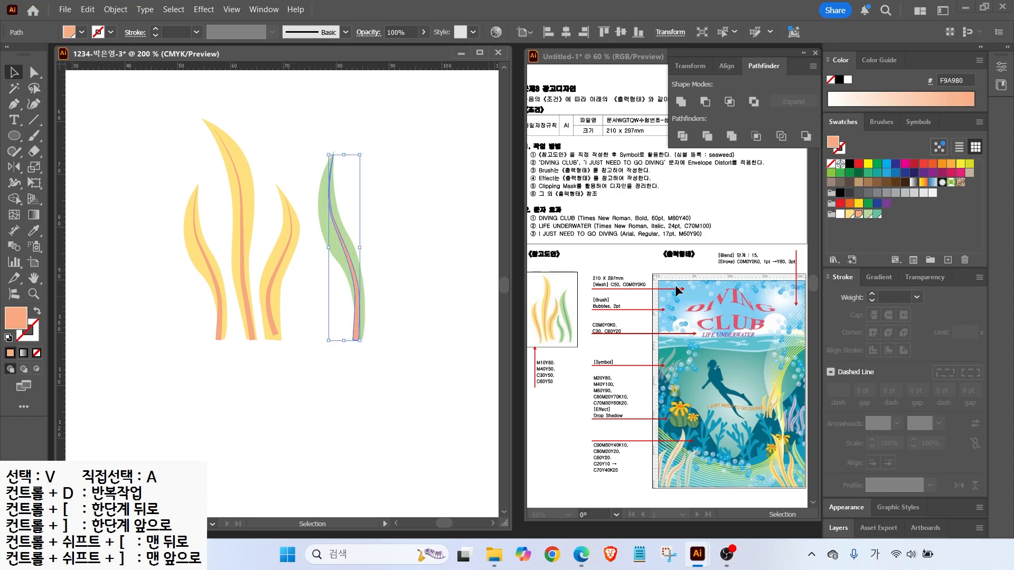
pyautogui.click(877, 214)
# Copy the right yellow leaf, reflect it, shrink it, and place it between the yellow and green leaves
pyautogui.moveTo(294, 283); pyautogui.dragTo(295, 285)
pyautogui.moveTo(285, 251); pyautogui.dragTo(319, 349)
pyautogui.rightClick(316, 328)
pyautogui.moveTo(366, 461)
pyautogui.click(502, 397)
pyautogui.click(568, 358)
pyautogui.moveTo(333, 283); pyautogui.dragTo(325, 333)
pyautogui.moveTo(310, 387); pyautogui.dragTo(316, 294)
# Recolour the small mirrored leaf light green with a teal stripe
pyautogui.click(335, 293)
pyautogui.click(326, 294)
pyautogui.click(866, 214)
pyautogui.click(321, 310)
pyautogui.click(876, 214)
pyautogui.click(376, 331)
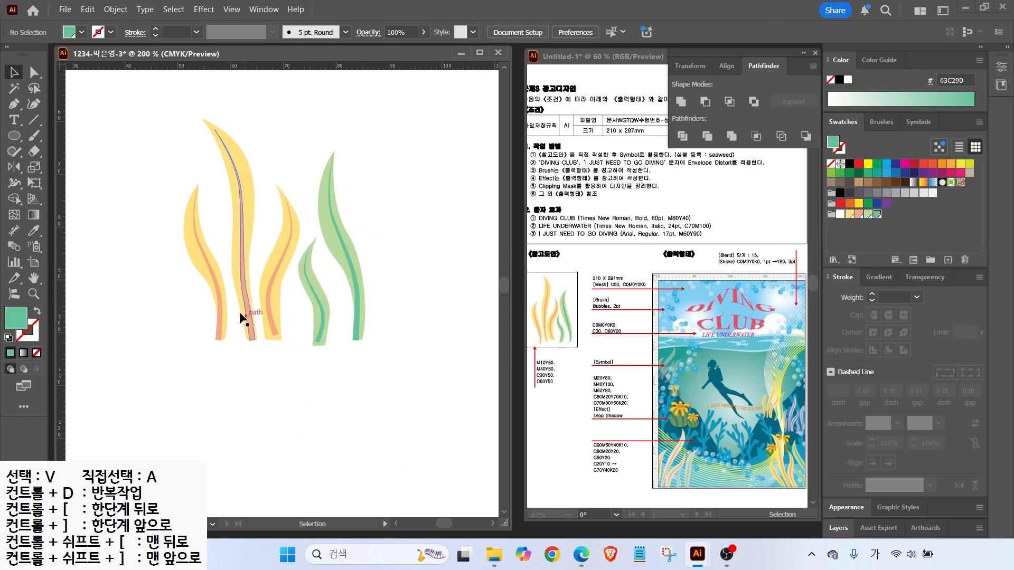
# Shift the green leaves and the left yellow leaf into a tighter seaweed cluster
pyautogui.click(254, 232)
pyautogui.moveTo(317, 298); pyautogui.dragTo(311, 306)
pyautogui.click(345, 257)
pyautogui.moveTo(346, 257); pyautogui.dragTo(332, 261)
pyautogui.moveTo(176, 246); pyautogui.dragTo(204, 264)
pyautogui.moveTo(211, 275); pyautogui.dragTo(218, 278)
pyautogui.click(226, 253)
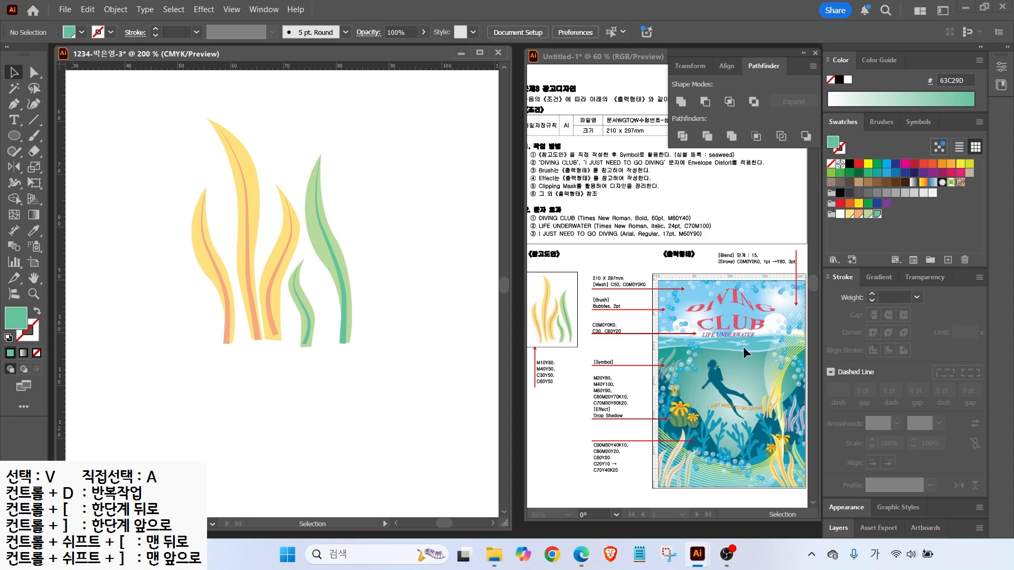
pyautogui.press('ctrl')
# Show the Symbols panel, marquee-select all five seaweed leaves, and drag them toward it
pyautogui.click(910, 126)
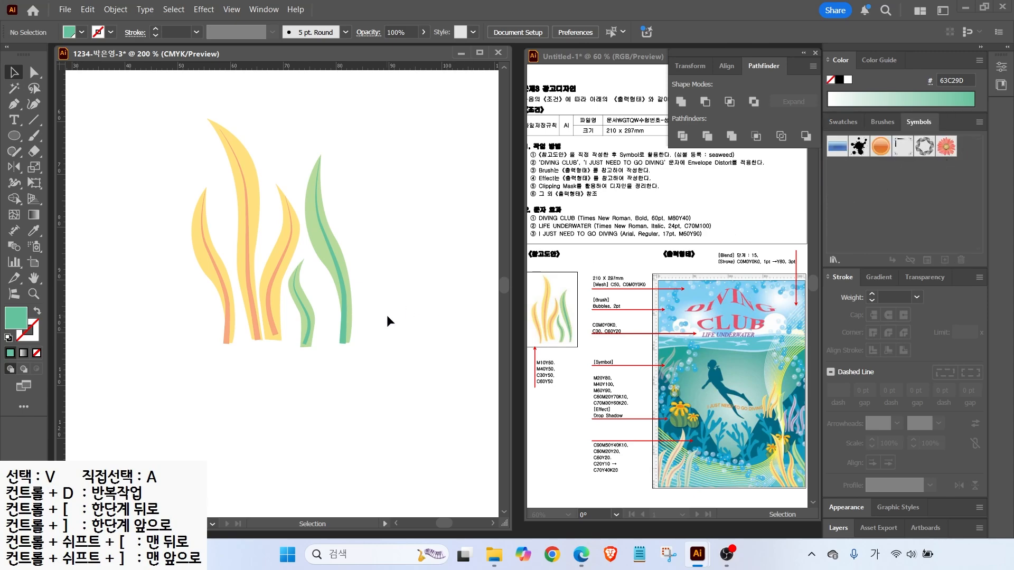
pyautogui.moveTo(382, 337)
pyautogui.mouseDown()
pyautogui.moveTo(147, 250)
pyautogui.moveTo(374, 278)
pyautogui.moveTo(338, 352)
pyautogui.mouseUp()
pyautogui.moveTo(336, 266)
pyautogui.mouseDown()
pyautogui.moveTo(893, 179)
pyautogui.moveTo(859, 196)
pyautogui.mouseUp()
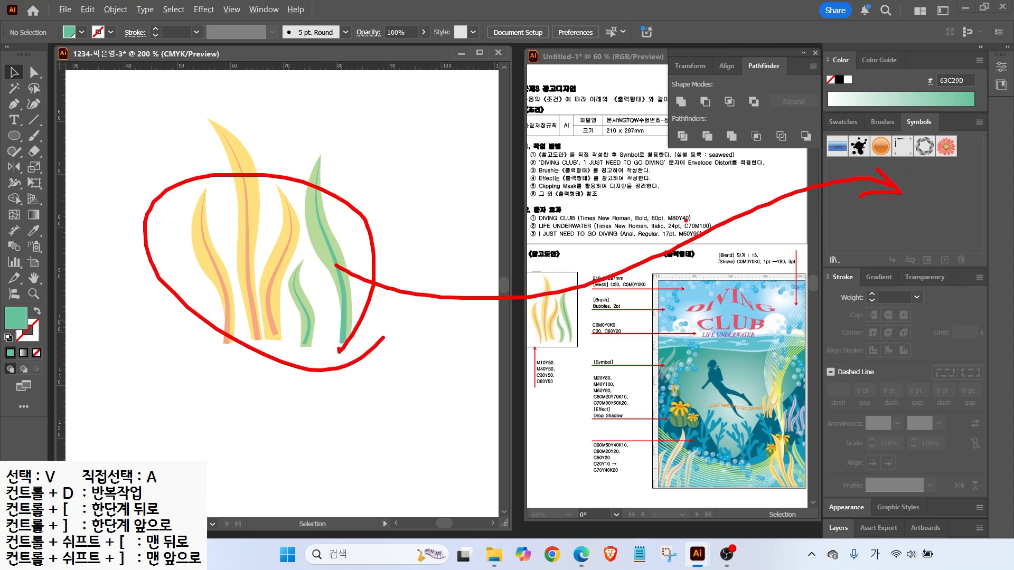
pyautogui.moveTo(388, 283); pyautogui.dragTo(254, 342)
pyautogui.moveTo(322, 248)
pyautogui.mouseDown()
pyautogui.moveTo(859, 173)
pyautogui.moveTo(862, 219)
pyautogui.moveTo(872, 213)
pyautogui.moveTo(874, 89)
pyautogui.moveTo(892, 60)
pyautogui.moveTo(546, 226)
pyautogui.moveTo(428, 261)
pyautogui.mouseUp()
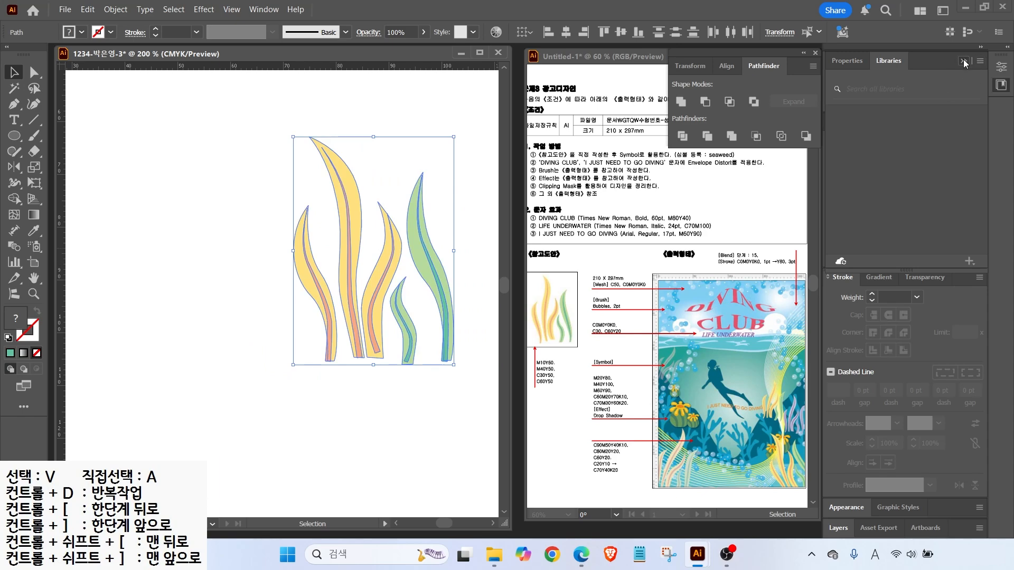
# Save the seaweed cluster as a symbol named 'seeweed' and delete the instance from the page
pyautogui.click(963, 60)
pyautogui.moveTo(439, 245); pyautogui.dragTo(903, 190)
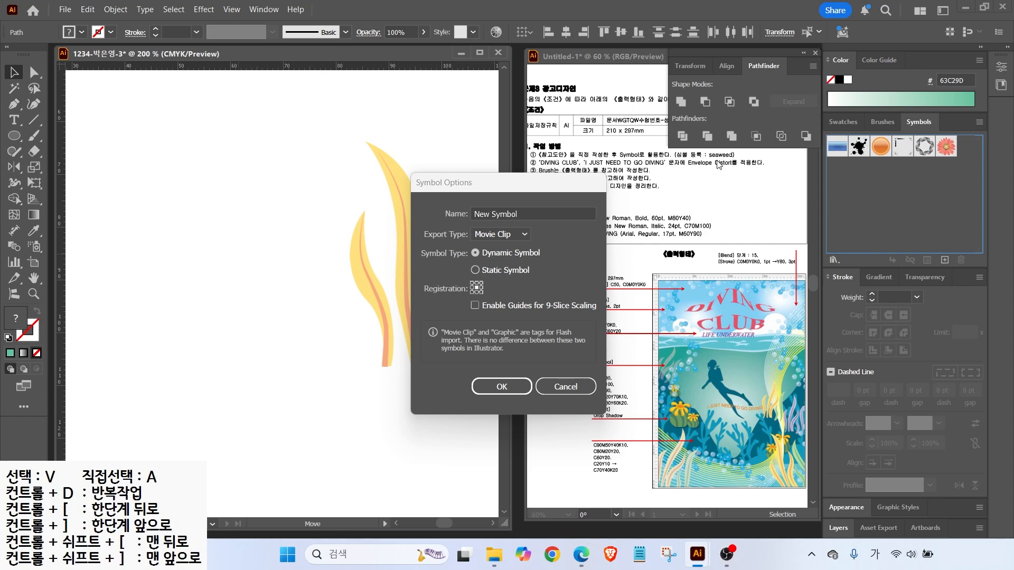
pyautogui.click(524, 220)
pyautogui.write('seew')
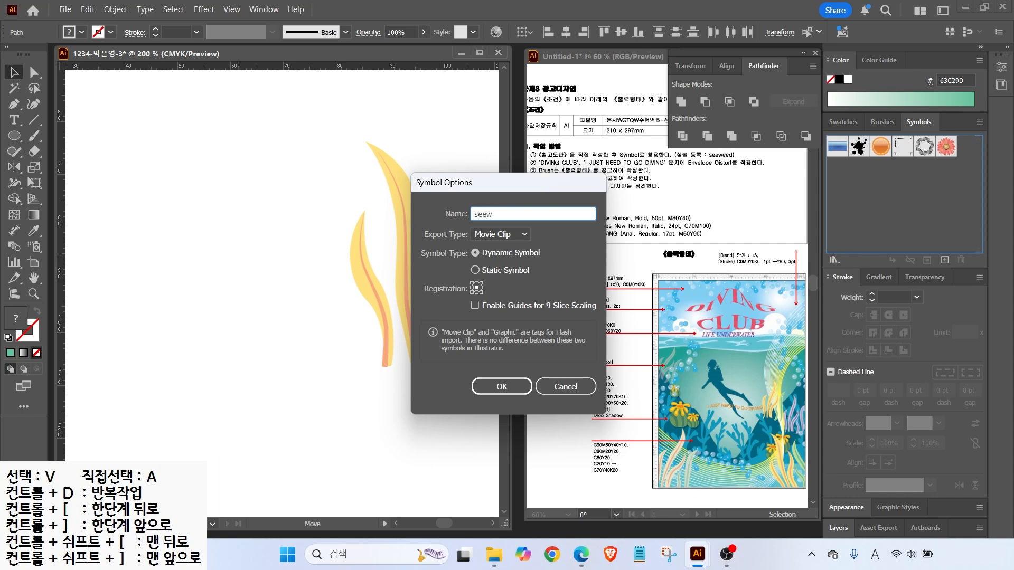
pyautogui.write('eed')
pyautogui.press('Return')
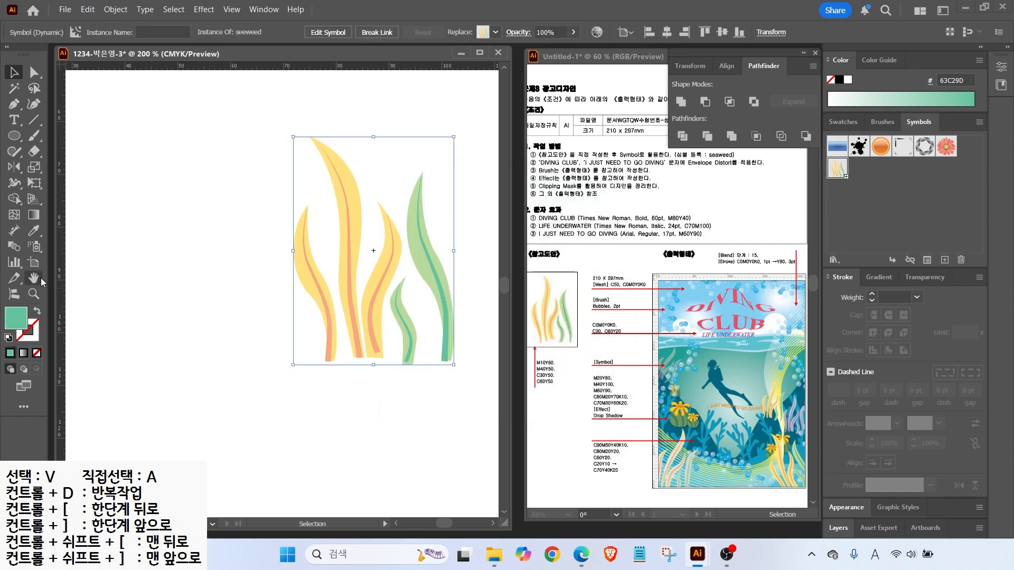
pyautogui.hotkey('ctrl', '0')
pyautogui.click(14, 72)
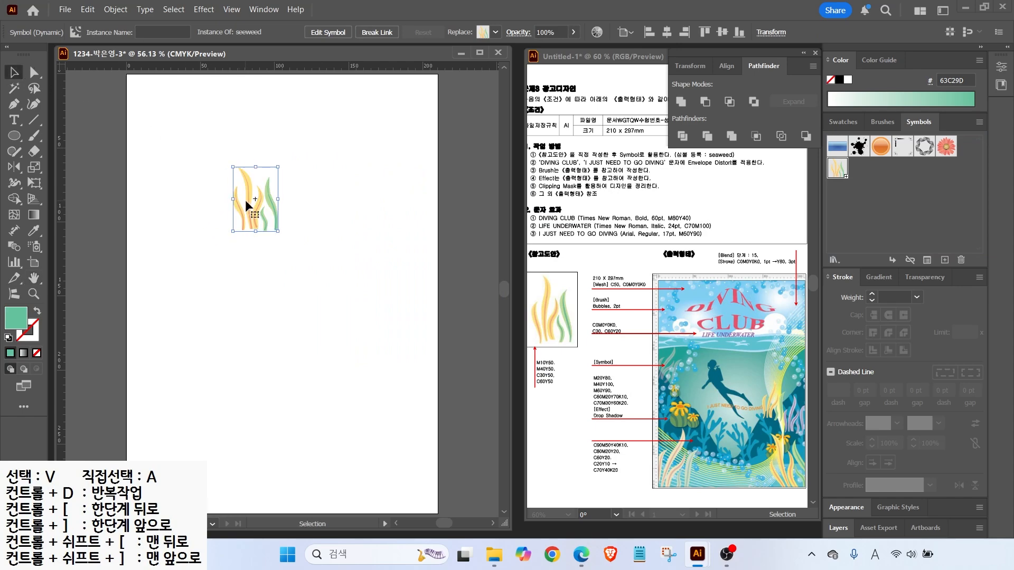
pyautogui.press('Delete')
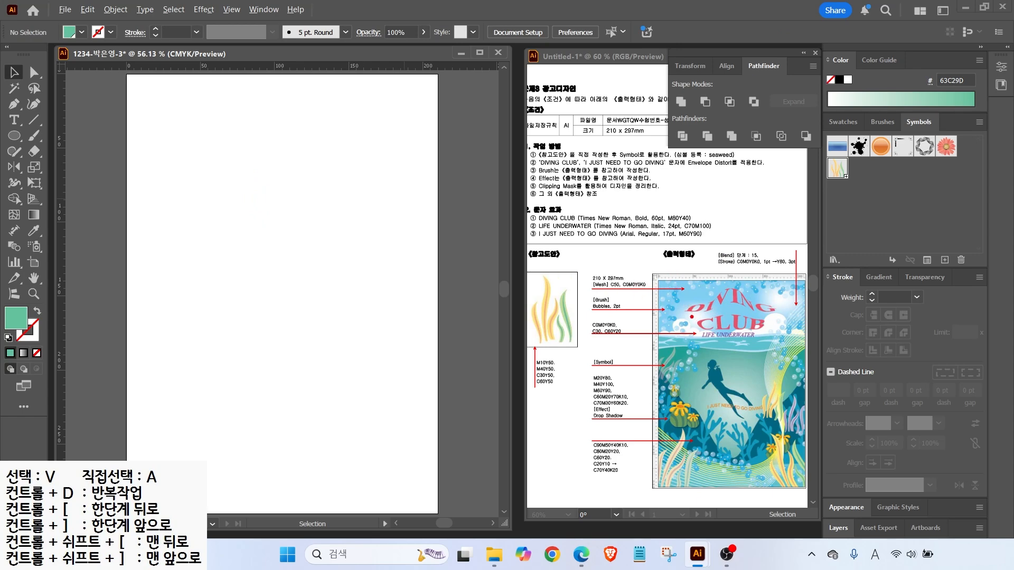
# Note the reference's clouds and 210 X 297mm size, then click the artboard with the Rectangle tool
pyautogui.moveTo(688, 337)
pyautogui.mouseDown()
pyautogui.moveTo(683, 296)
pyautogui.moveTo(713, 332)
pyautogui.mouseUp()
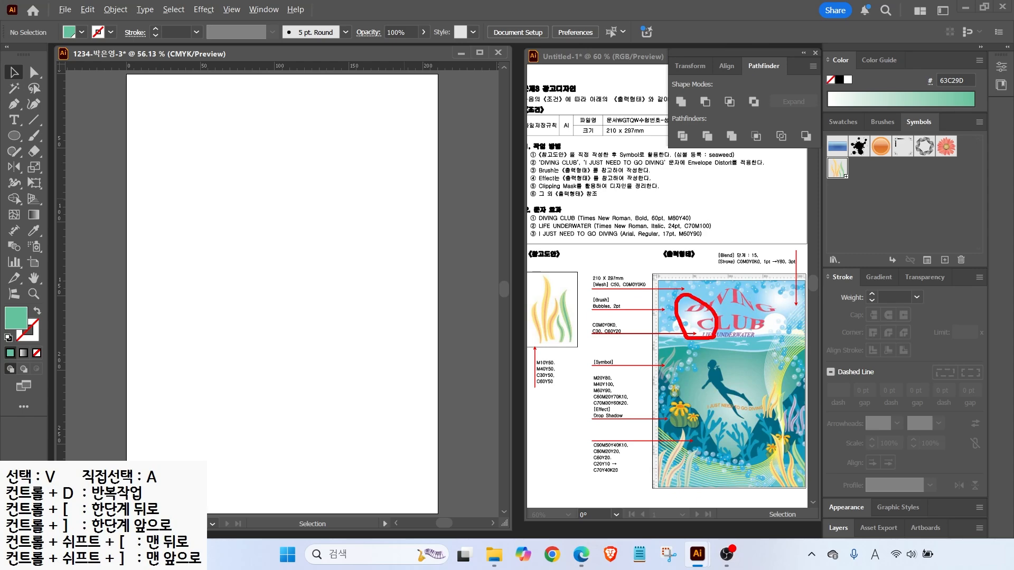
pyautogui.moveTo(786, 315)
pyautogui.mouseDown()
pyautogui.moveTo(766, 301)
pyautogui.moveTo(795, 311)
pyautogui.mouseUp()
pyautogui.moveTo(607, 284); pyautogui.dragTo(632, 282)
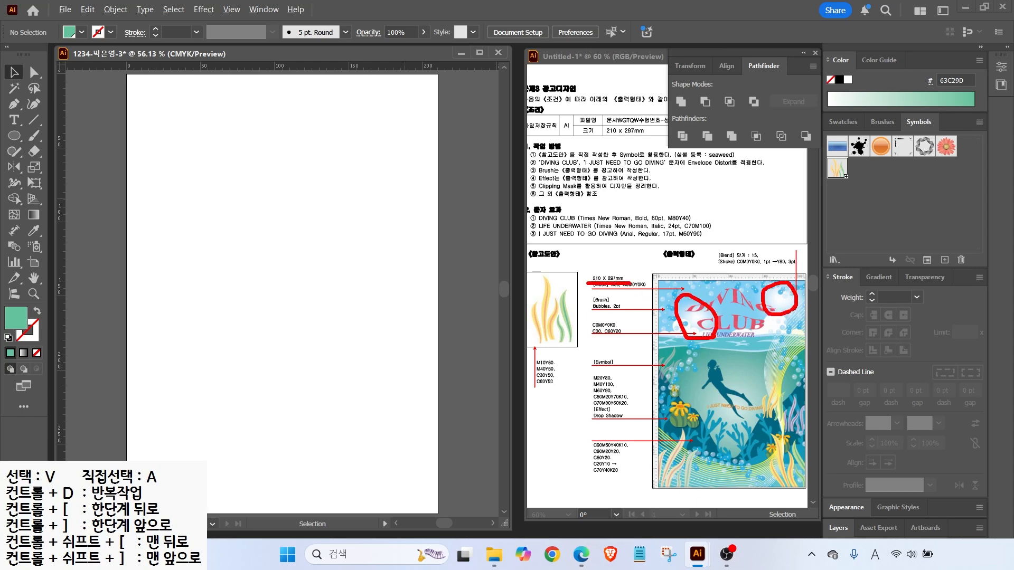
pyautogui.press('Escape')
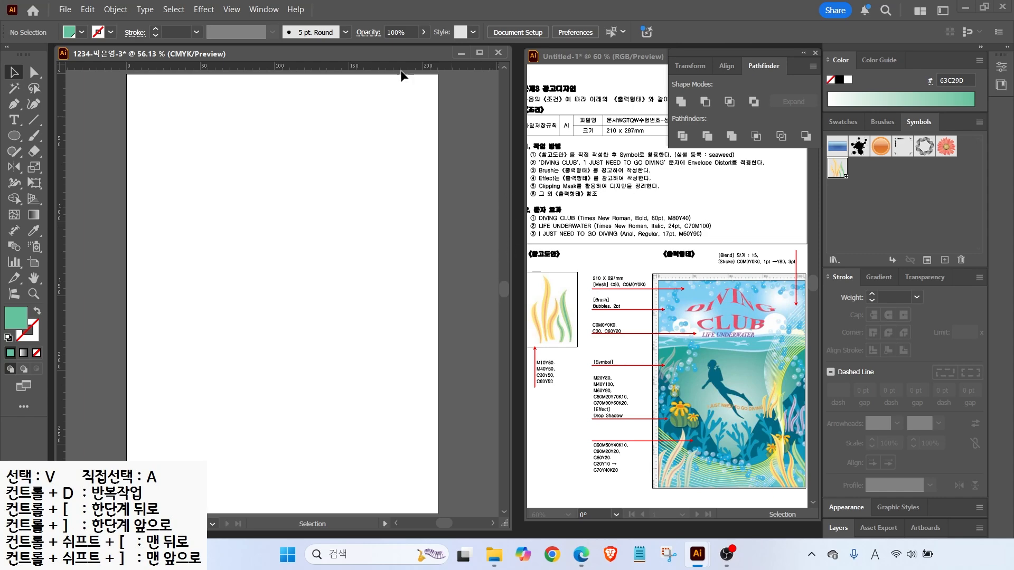
pyautogui.moveTo(14, 135); pyautogui.dragTo(59, 137)
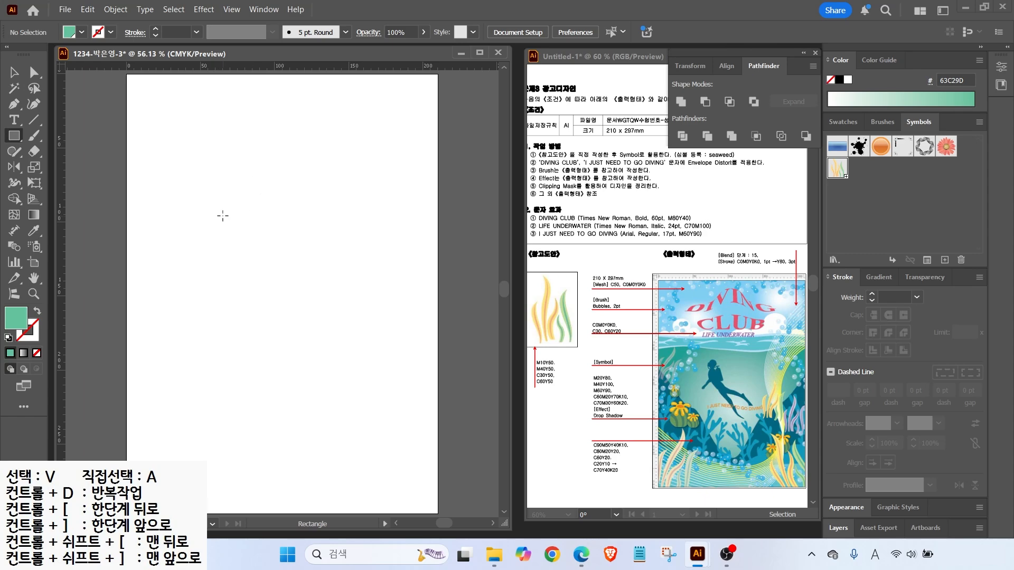
pyautogui.click(201, 191)
# Create a 210 × 297 mm rectangle and move it onto the artboard
pyautogui.write('210')
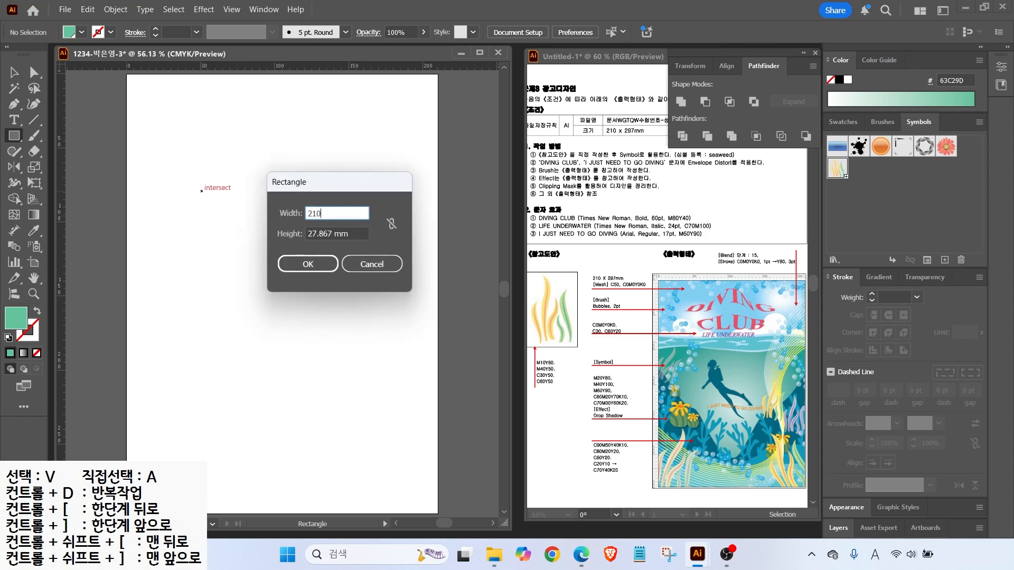
pyautogui.press('Tab')
pyautogui.write('297')
pyautogui.press('Return')
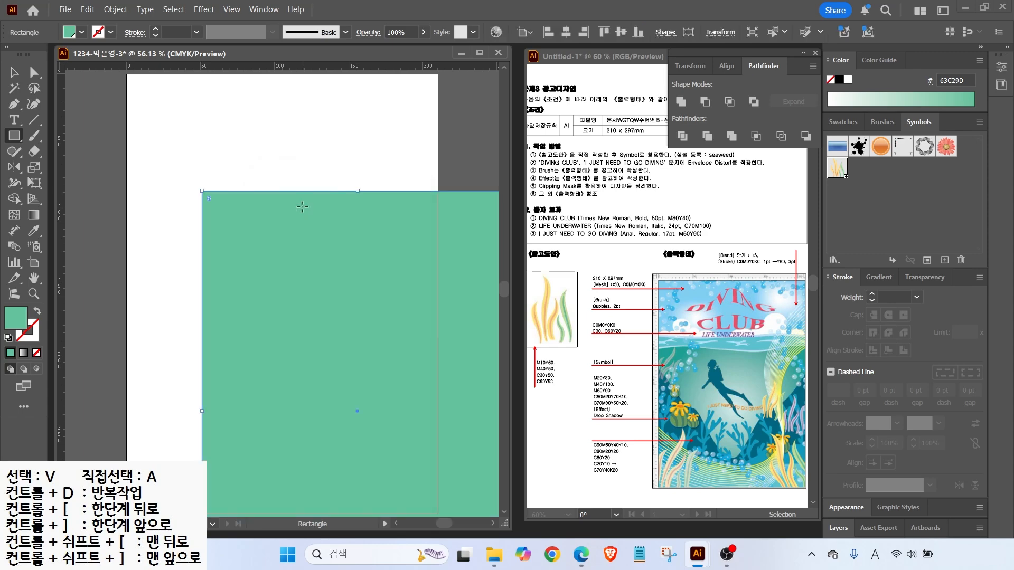
pyautogui.press('v')
pyautogui.moveTo(303, 310); pyautogui.dragTo(225, 194)
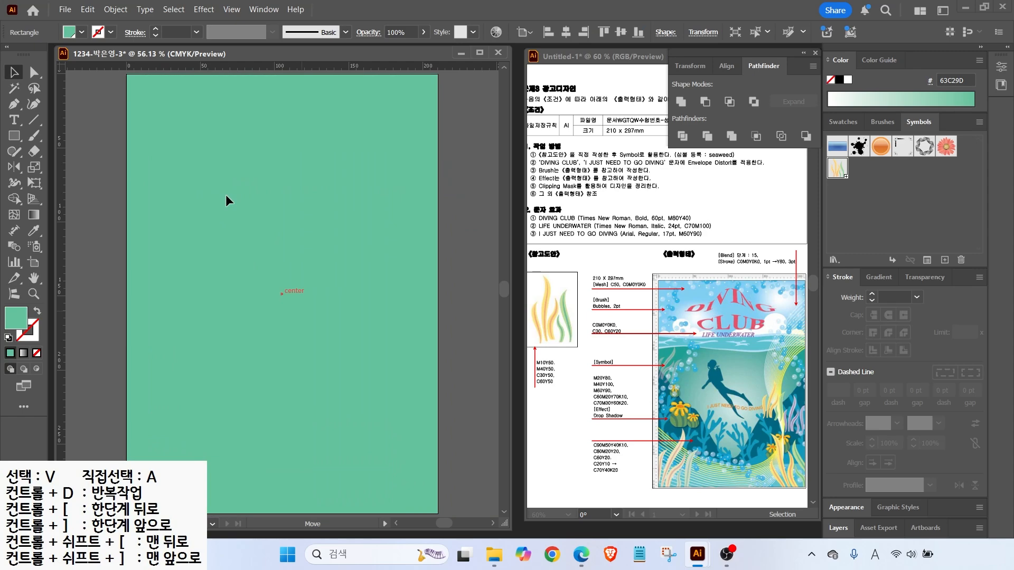
pyautogui.moveTo(157, 213); pyautogui.dragTo(185, 245)
pyautogui.hotkey('ctrl', '2')
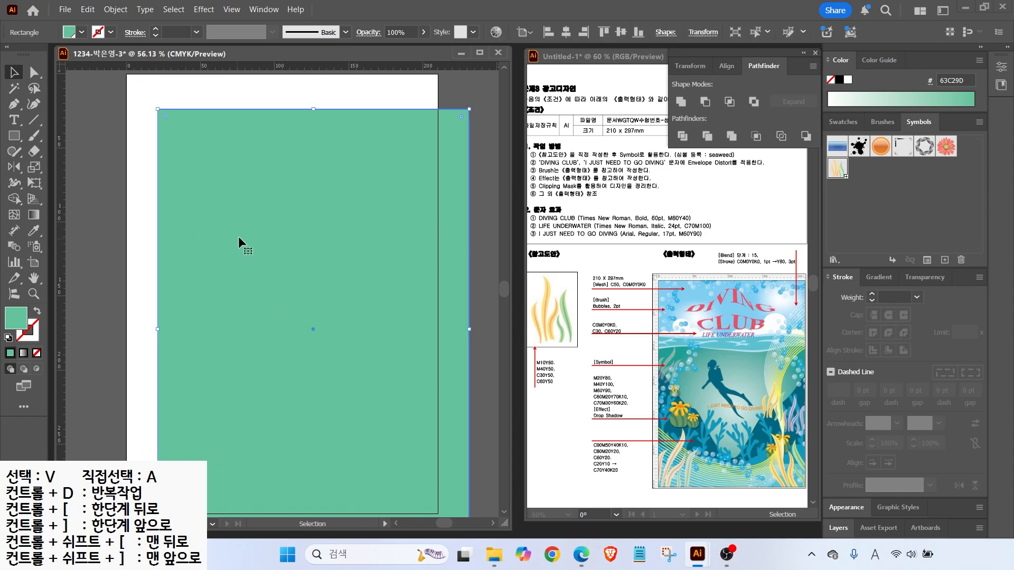
# Align the rectangle's left and top edges to the artboard
pyautogui.moveTo(492, 11)
pyautogui.mouseDown()
pyautogui.moveTo(575, 27)
pyautogui.moveTo(708, 32)
pyautogui.moveTo(743, 47)
pyautogui.mouseUp()
pyautogui.moveTo(521, 20); pyautogui.dragTo(544, 32)
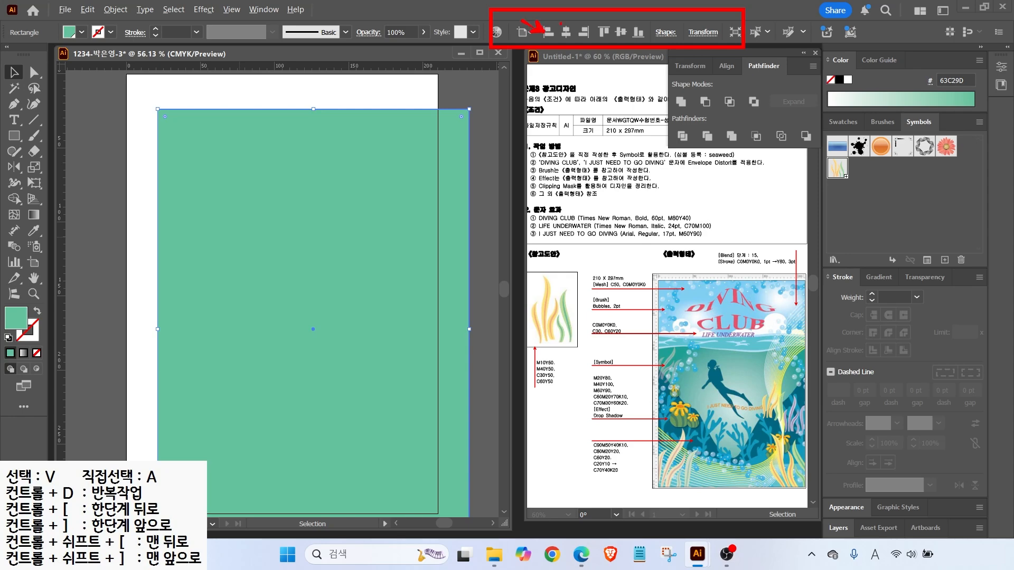
pyautogui.moveTo(585, 2); pyautogui.dragTo(599, 21)
pyautogui.press('Escape')
pyautogui.click(548, 33)
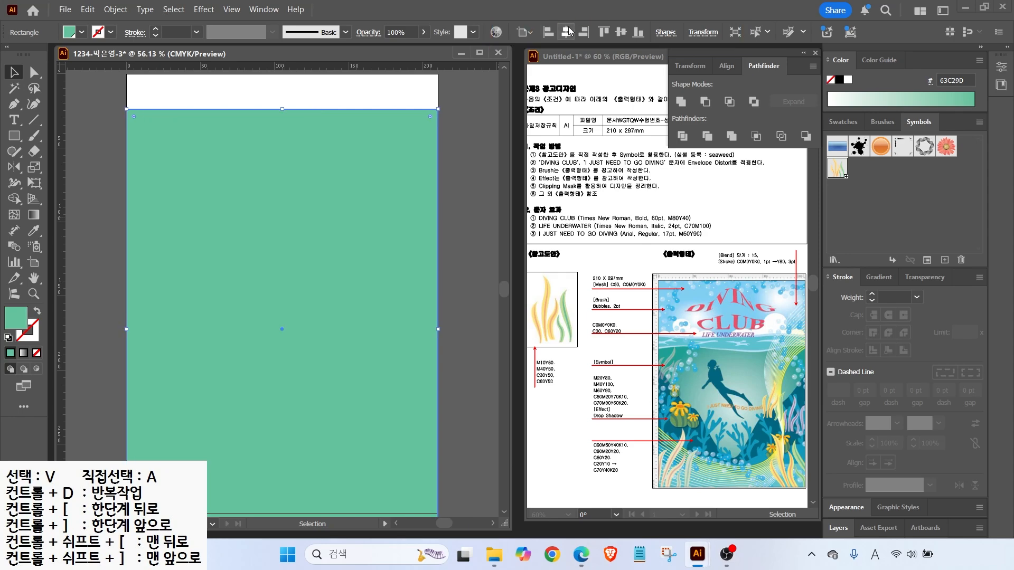
pyautogui.click(603, 32)
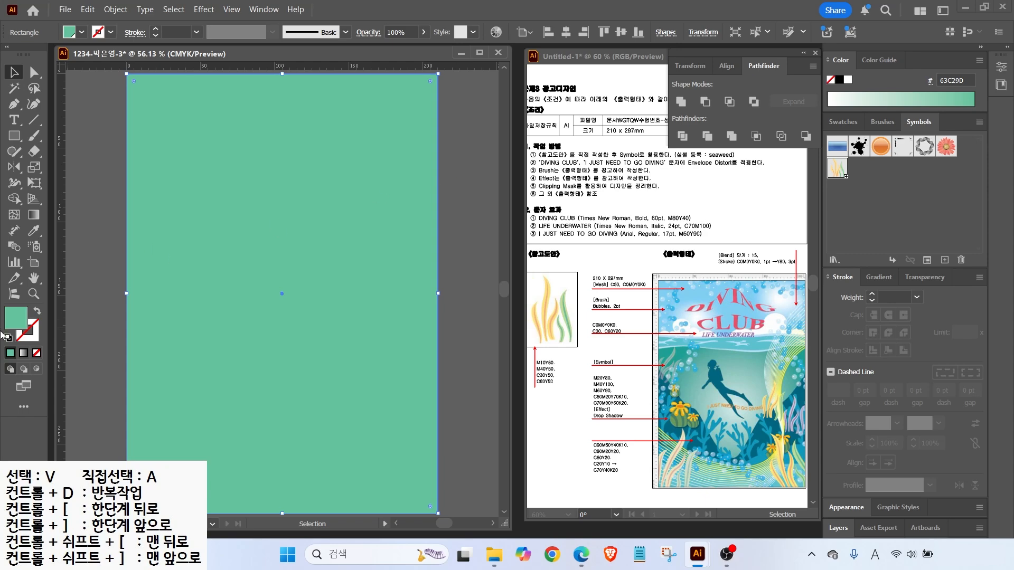
pyautogui.doubleClick(14, 319)
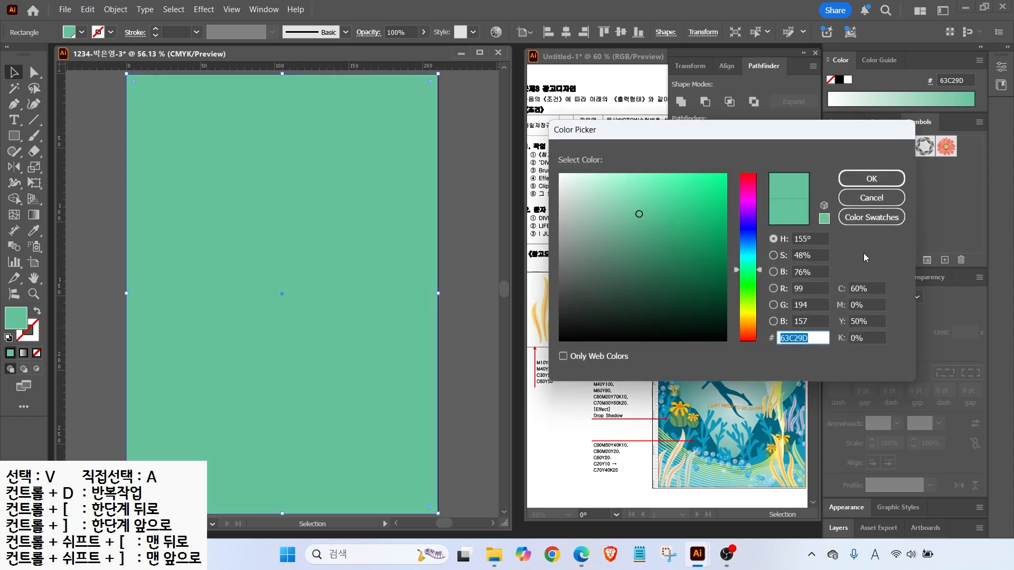
# Set the rectangle fill to C50 M0 Y0 light blue, then note the reference's clouds and mesh colour
pyautogui.doubleClick(866, 285)
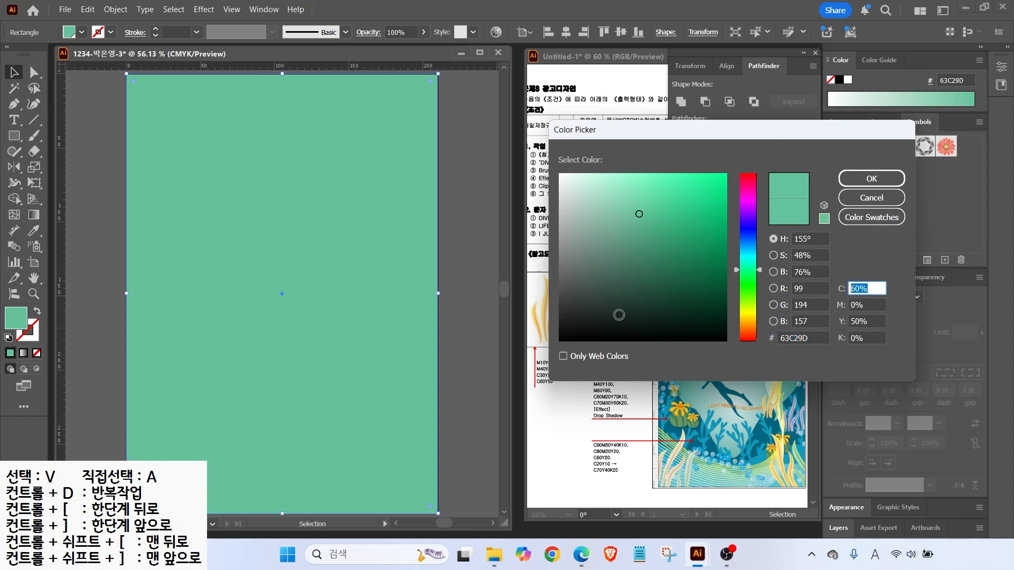
pyautogui.write('50')
pyautogui.press('Tab')
pyautogui.write('0')
pyautogui.press('Tab')
pyautogui.write('0')
pyautogui.press('Tab')
pyautogui.press('Return')
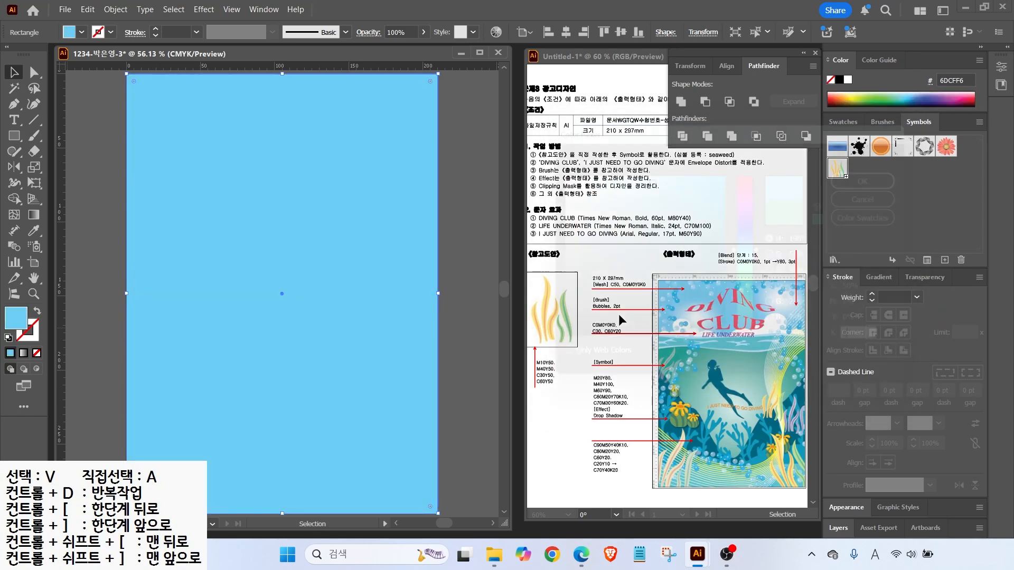
pyautogui.moveTo(708, 333)
pyautogui.mouseDown()
pyautogui.moveTo(699, 302)
pyautogui.moveTo(711, 331)
pyautogui.mouseUp()
pyautogui.moveTo(789, 317); pyautogui.dragTo(796, 307)
pyautogui.moveTo(616, 268); pyautogui.dragTo(623, 279)
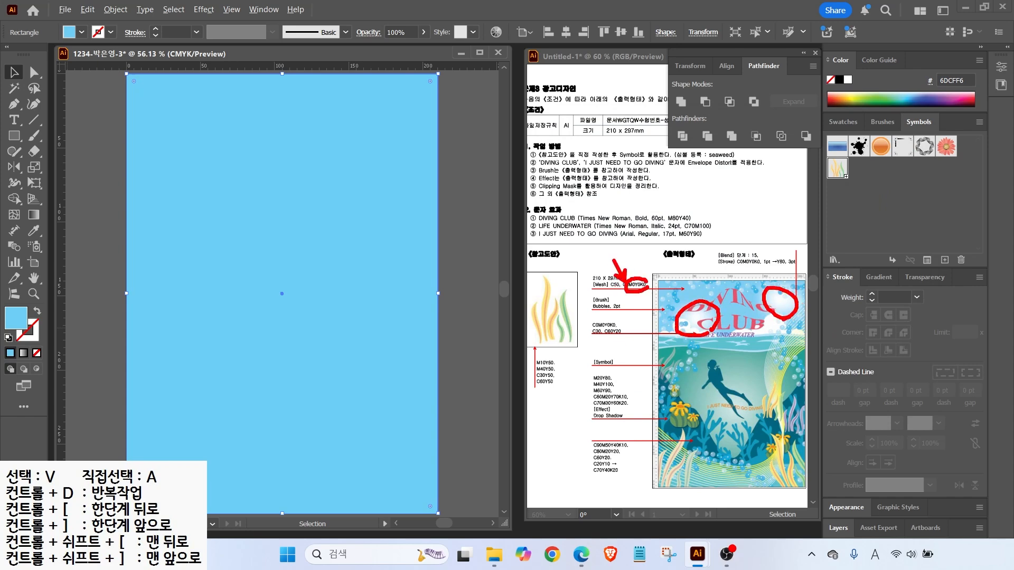
pyautogui.press('Escape')
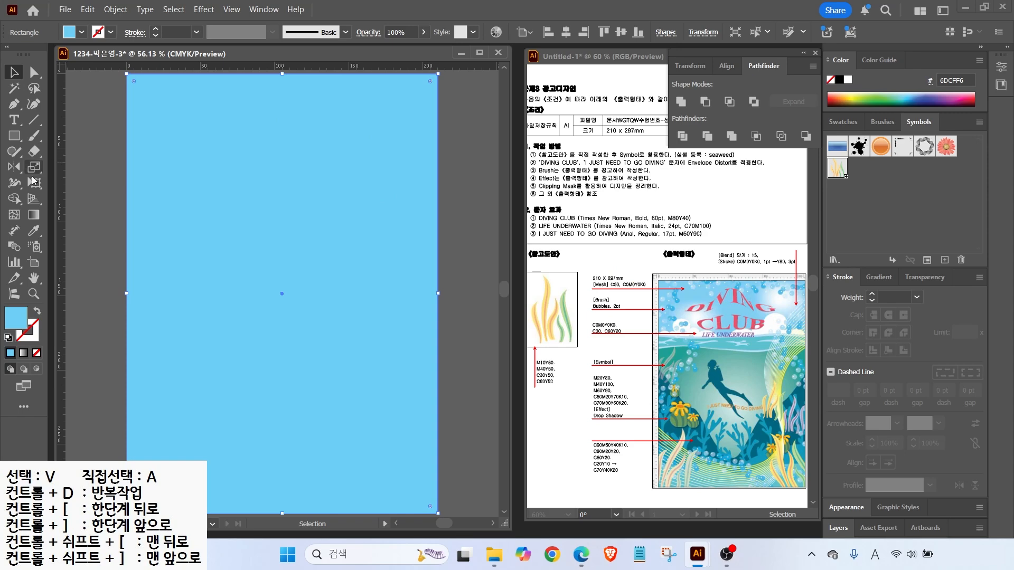
# Add a mesh point in the upper-left sky and colour it white
pyautogui.click(14, 214)
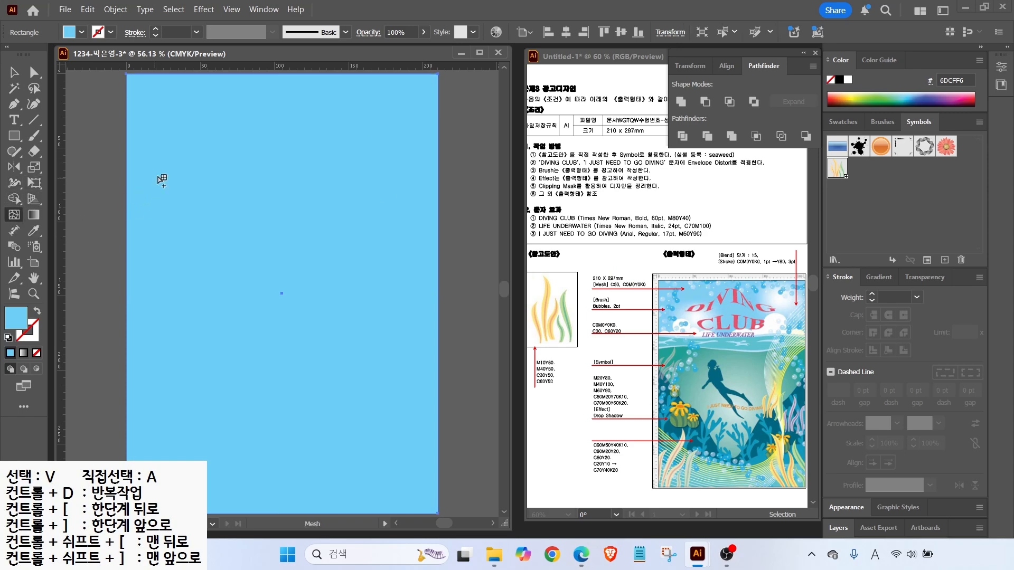
pyautogui.click(205, 161)
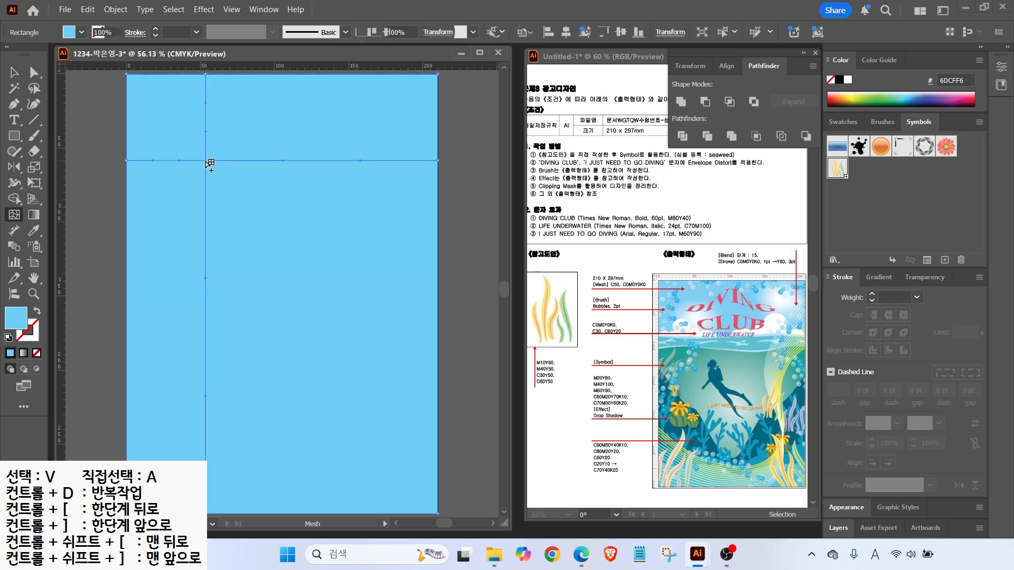
pyautogui.doubleClick(18, 320)
pyautogui.click(868, 288)
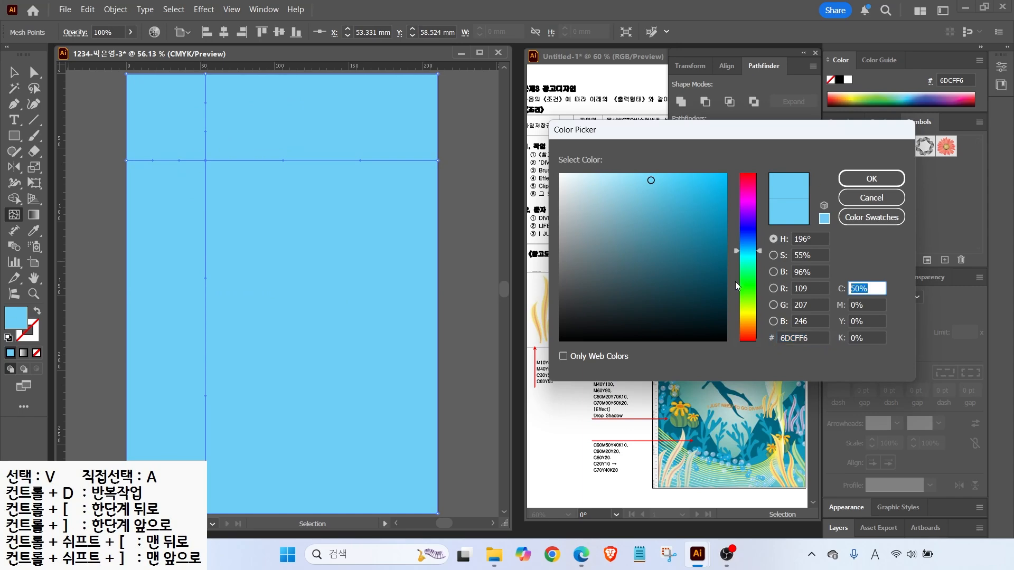
pyautogui.write('0')
pyautogui.press('Return')
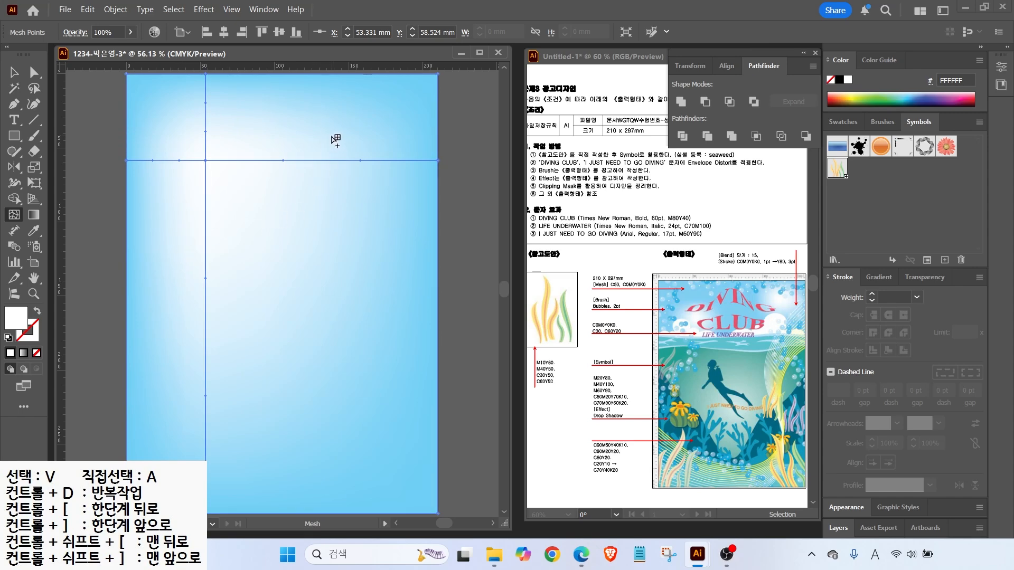
# Add mesh points across the upper-right sky and colour the new point 6DCFF6
pyautogui.click(390, 113)
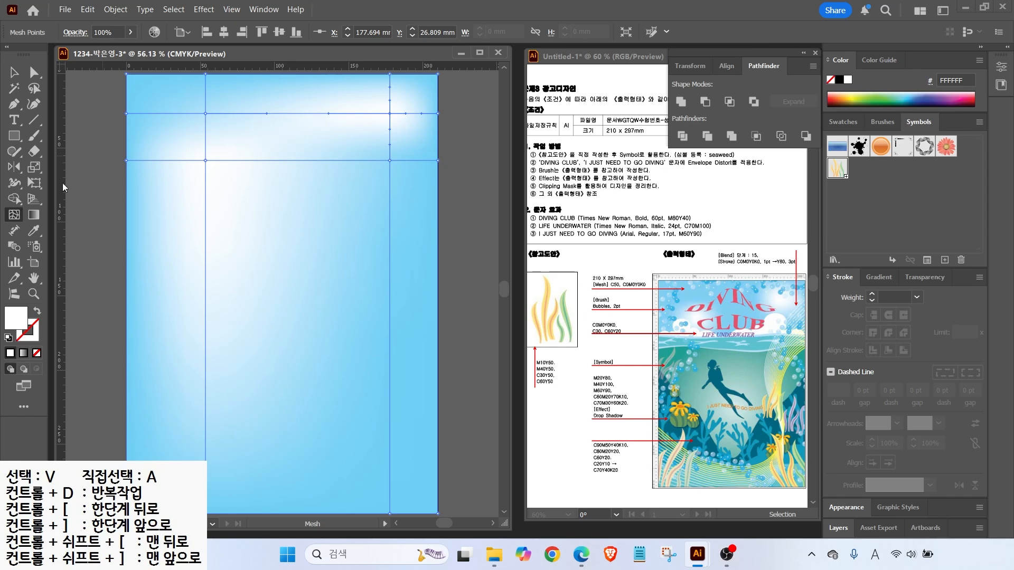
pyautogui.click(292, 113)
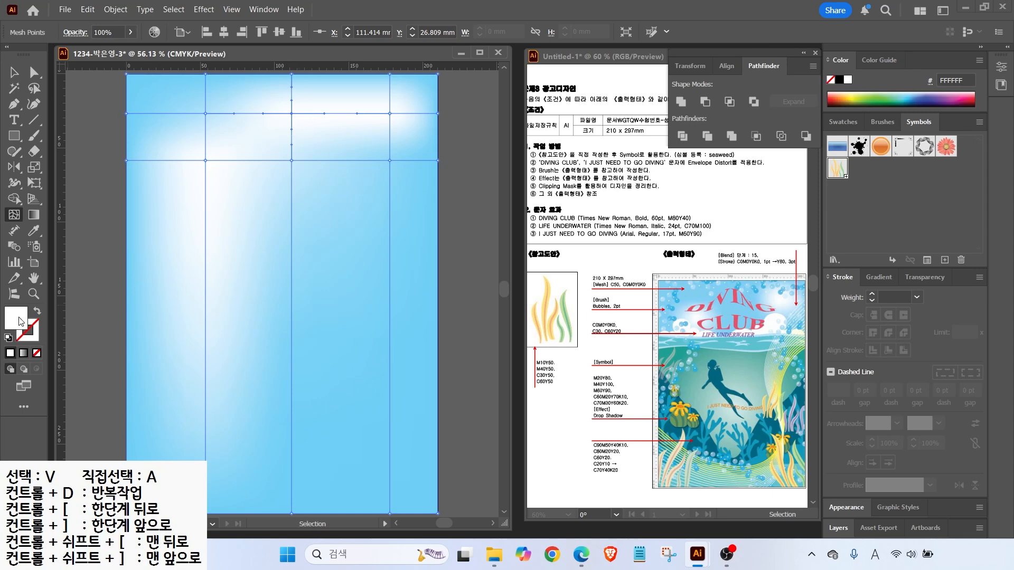
pyautogui.doubleClick(16, 318)
pyautogui.write('6DCFF6')
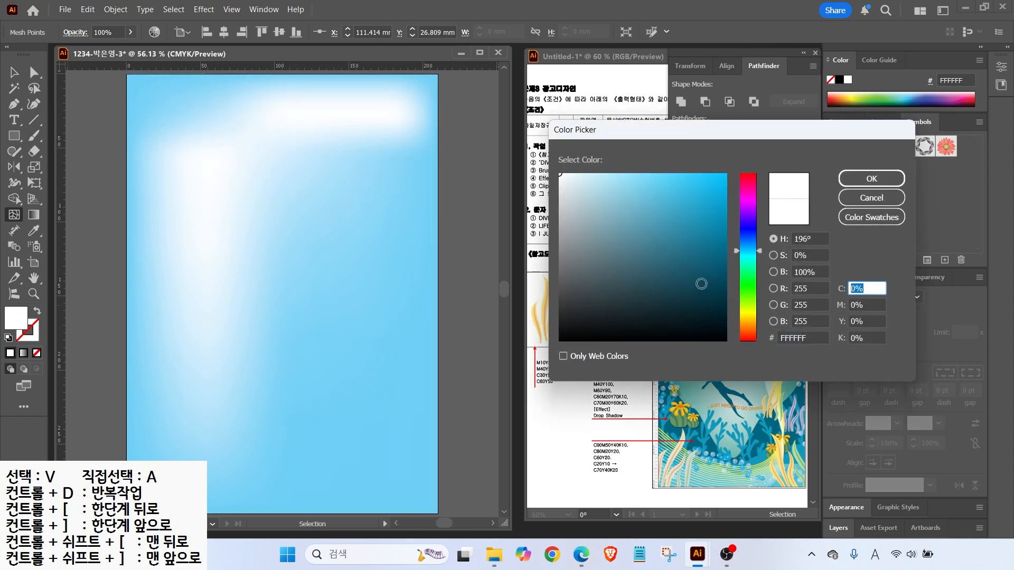
pyautogui.click(871, 179)
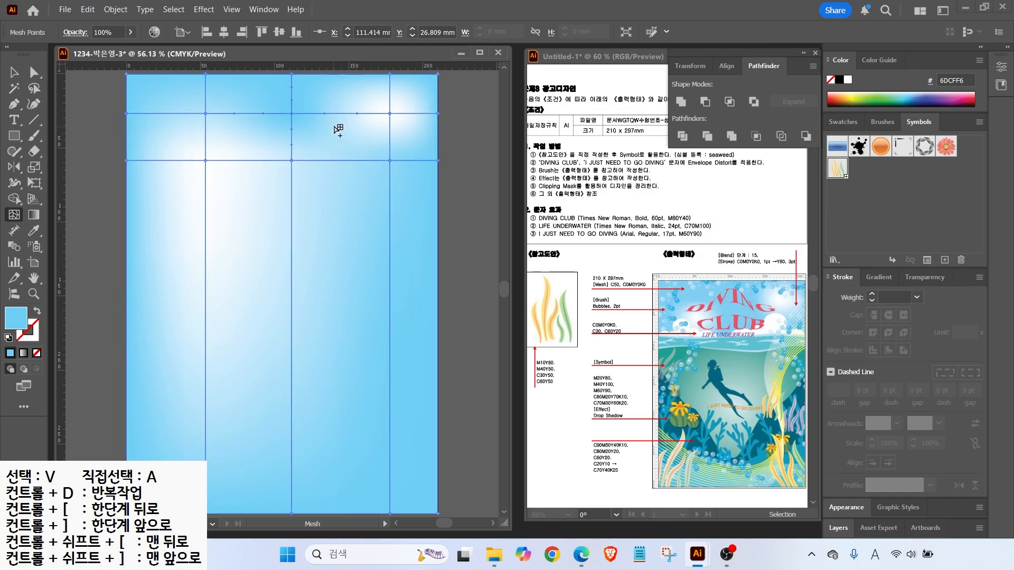
# Select the middle top mesh point and save a C50 Y0 light blue swatch
pyautogui.click(294, 162)
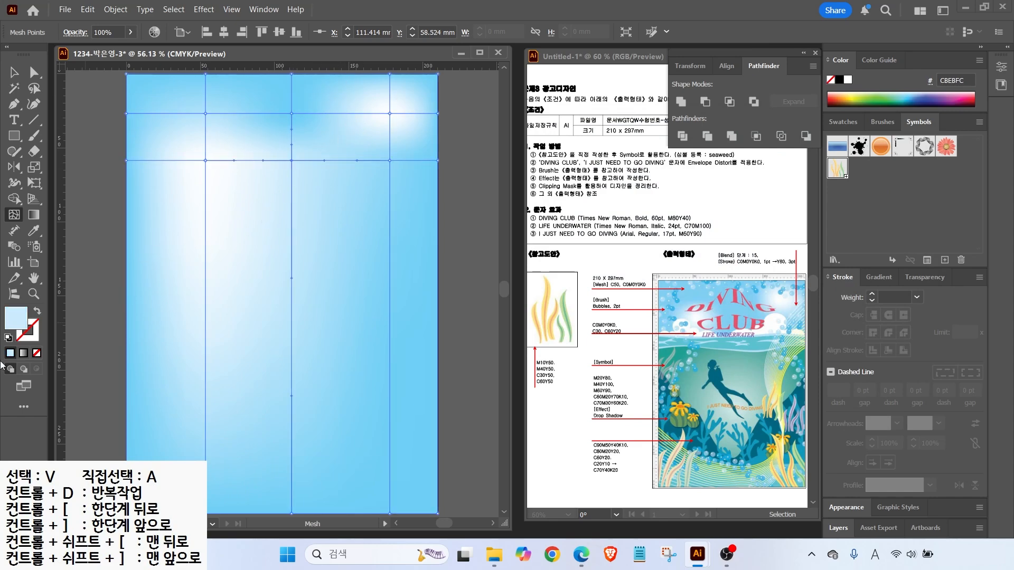
pyautogui.click(851, 124)
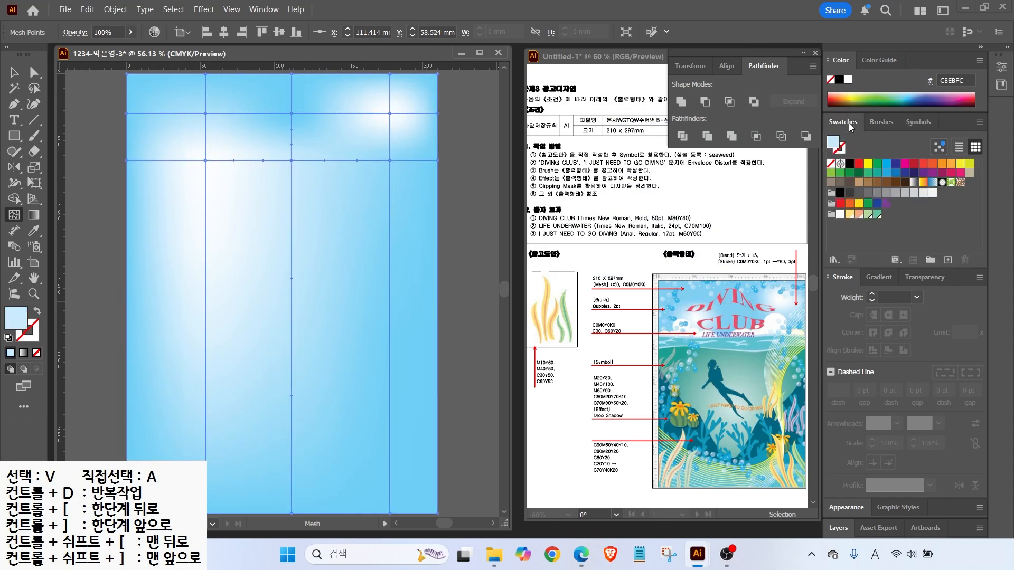
pyautogui.click(876, 214)
pyautogui.click(948, 259)
pyautogui.moveTo(467, 235); pyautogui.dragTo(345, 220)
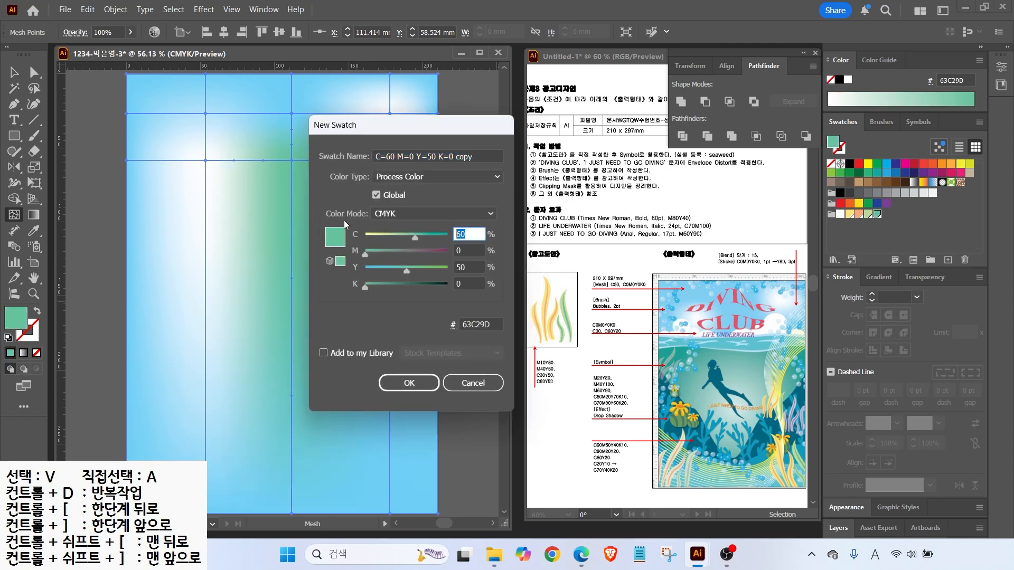
pyautogui.write('50')
pyautogui.press('Tab')
pyautogui.press('Tab')
pyautogui.write('0')
pyautogui.press('Return')
# Select a lower mesh point, then deselect and select the whole sky mesh
pyautogui.click(205, 208)
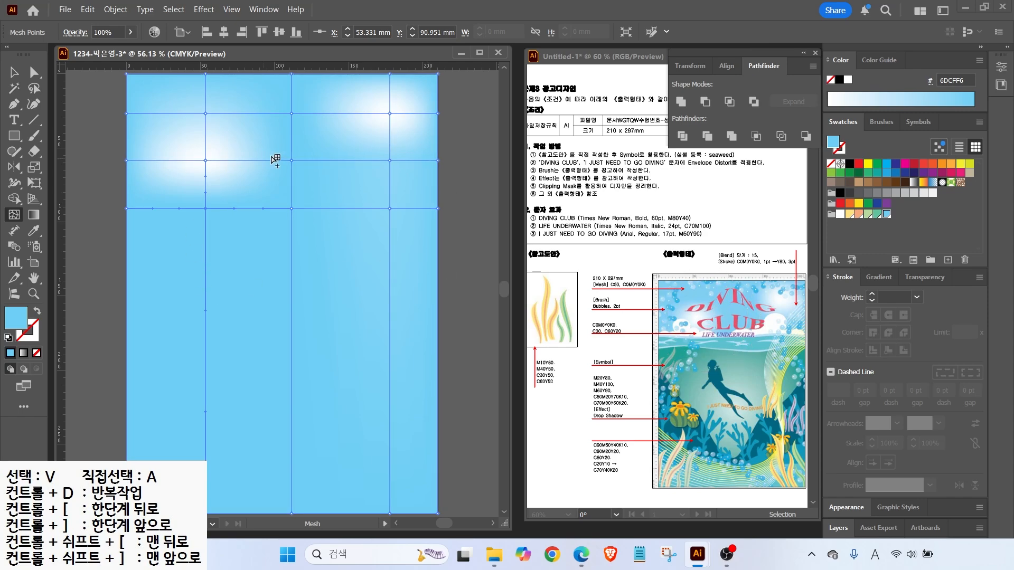
pyautogui.press('v')
pyautogui.hotkey('ctrl', 'shift', 'a')
pyautogui.click(161, 253)
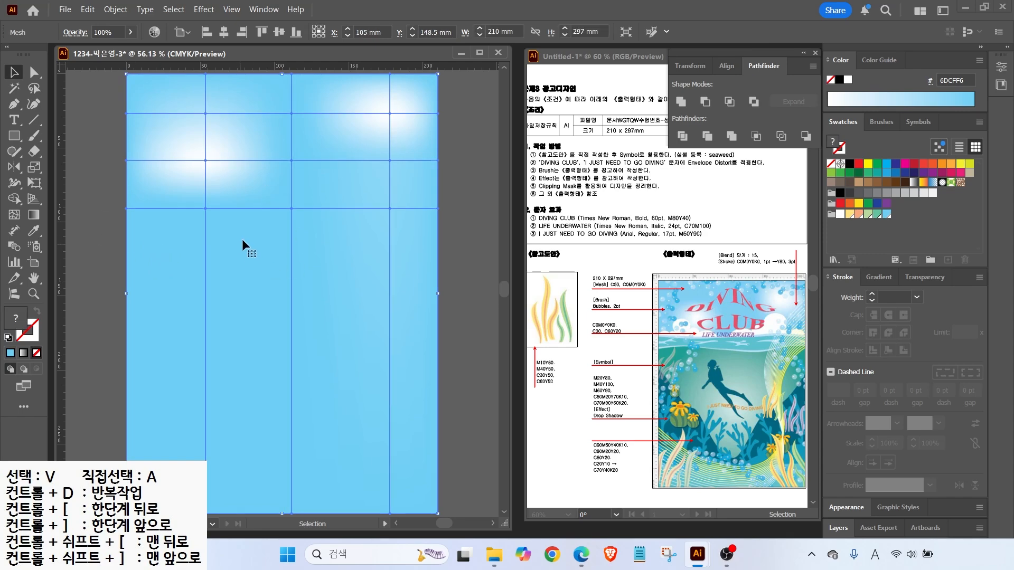
# Lock the sky mesh in place, then note the symbol colours on the reference
pyautogui.click(116, 10)
pyautogui.moveTo(137, 142)
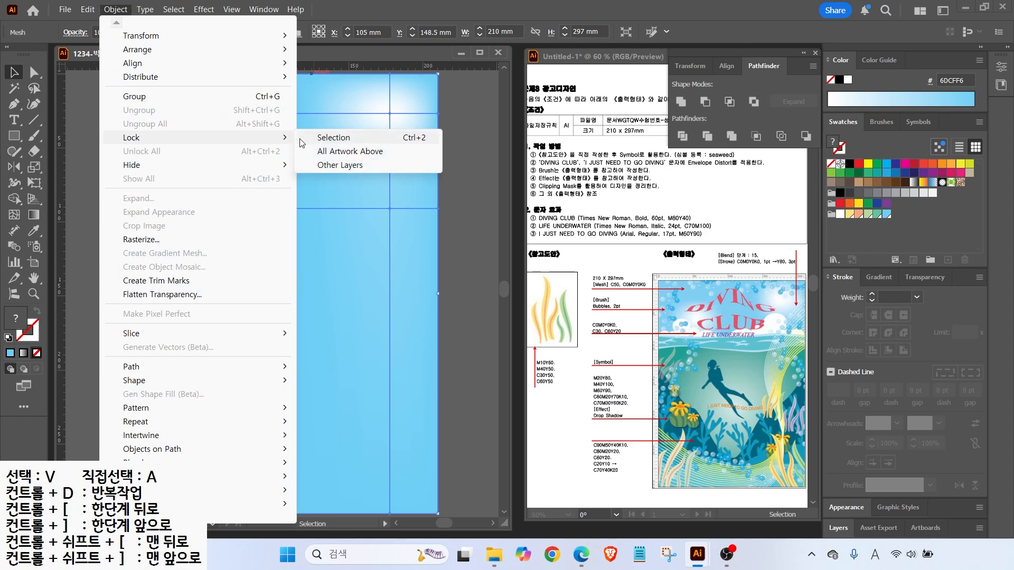
pyautogui.click(333, 138)
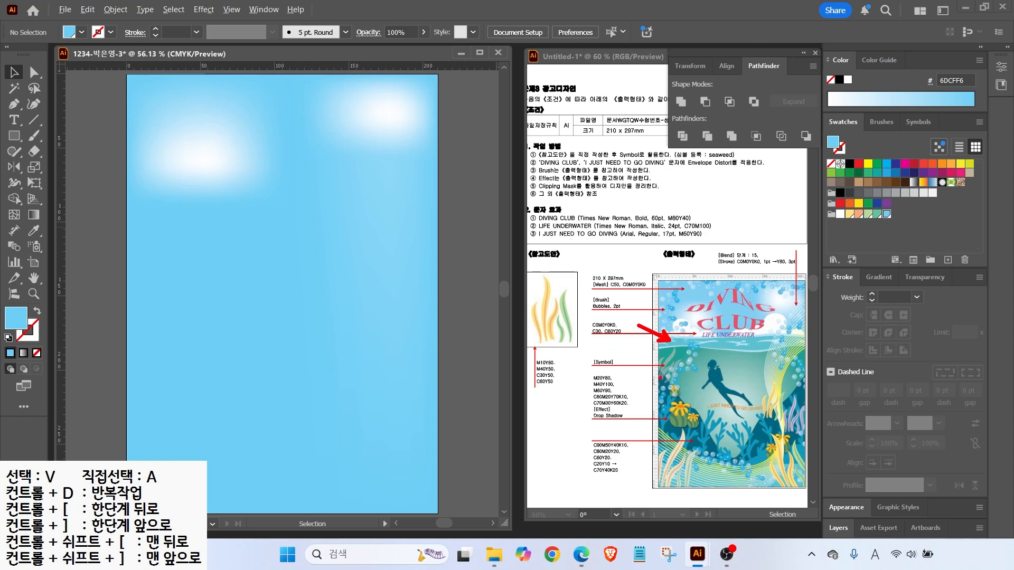
pyautogui.moveTo(627, 422)
pyautogui.mouseDown()
pyautogui.moveTo(590, 409)
pyautogui.moveTo(593, 361)
pyautogui.moveTo(622, 399)
pyautogui.mouseUp()
pyautogui.moveTo(591, 482)
pyautogui.mouseDown()
pyautogui.moveTo(593, 427)
pyautogui.moveTo(624, 478)
pyautogui.mouseUp()
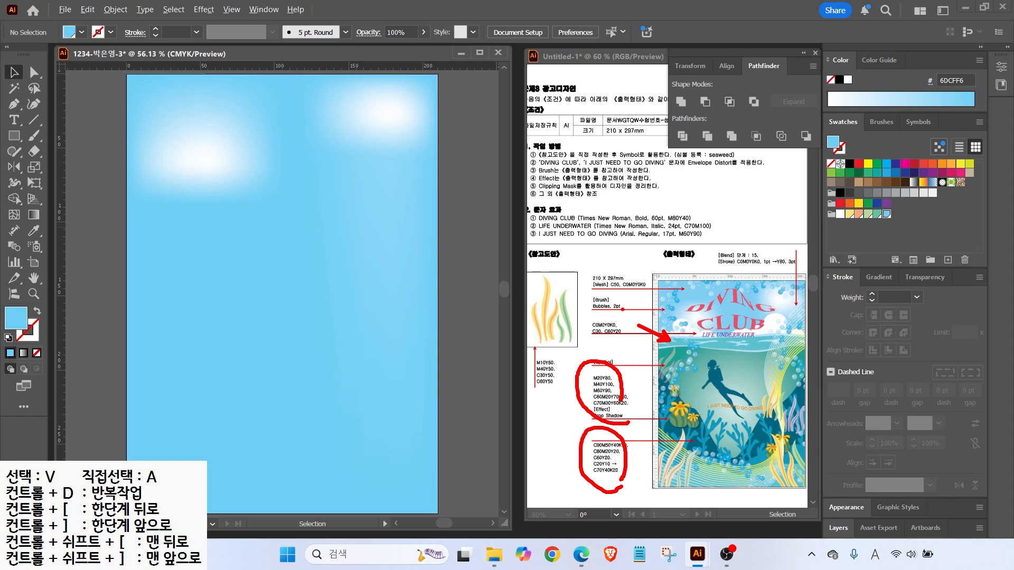
pyautogui.press('e')
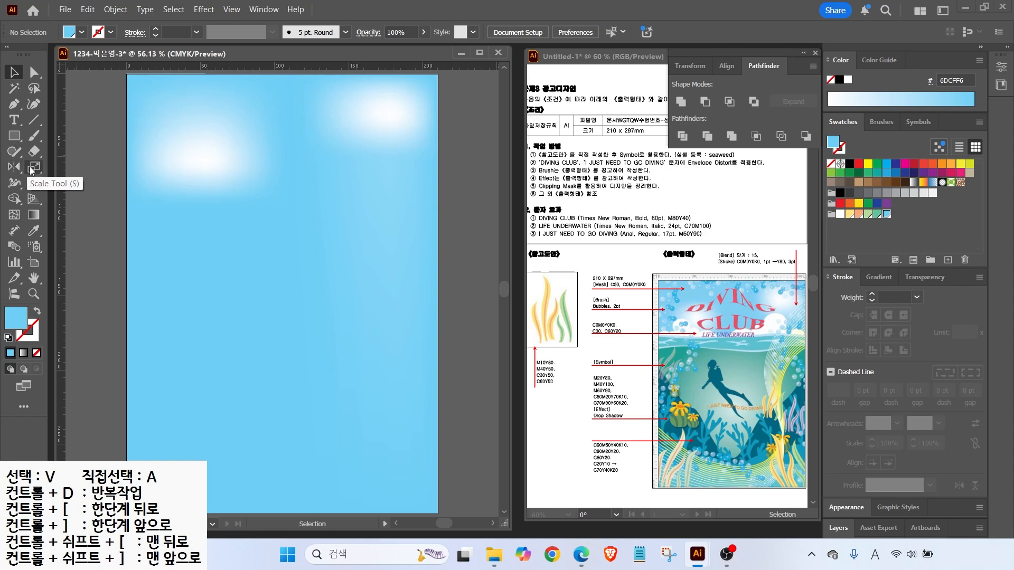
# Pencil-draw a wavy water outline across the lower artboard and fill it light blue
pyautogui.click(15, 156)
pyautogui.click(72, 167)
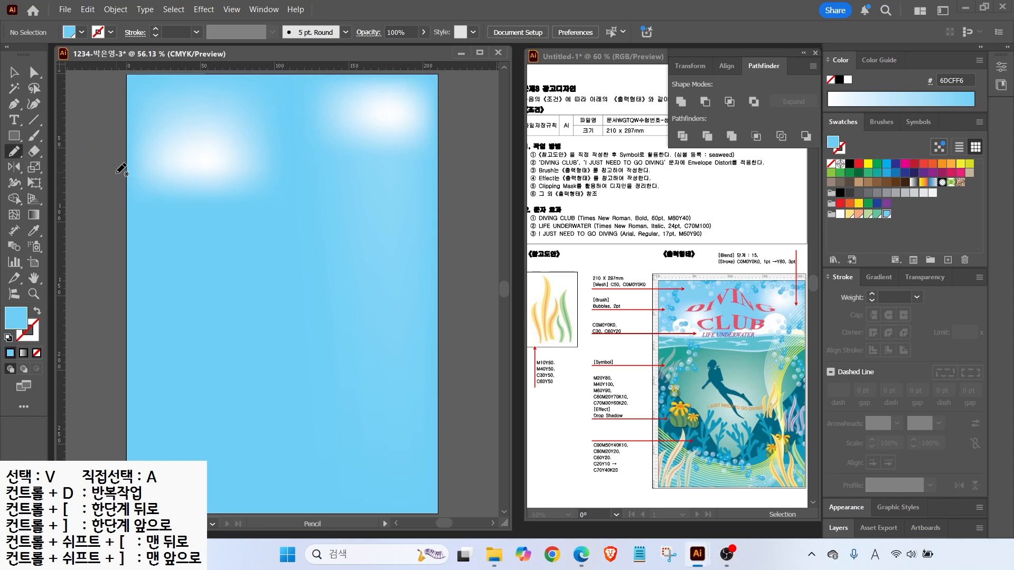
pyautogui.moveTo(147, 194)
pyautogui.mouseDown()
pyautogui.moveTo(289, 203)
pyautogui.moveTo(459, 193)
pyautogui.moveTo(459, 519)
pyautogui.moveTo(287, 525)
pyautogui.moveTo(108, 387)
pyautogui.moveTo(117, 197)
pyautogui.mouseUp()
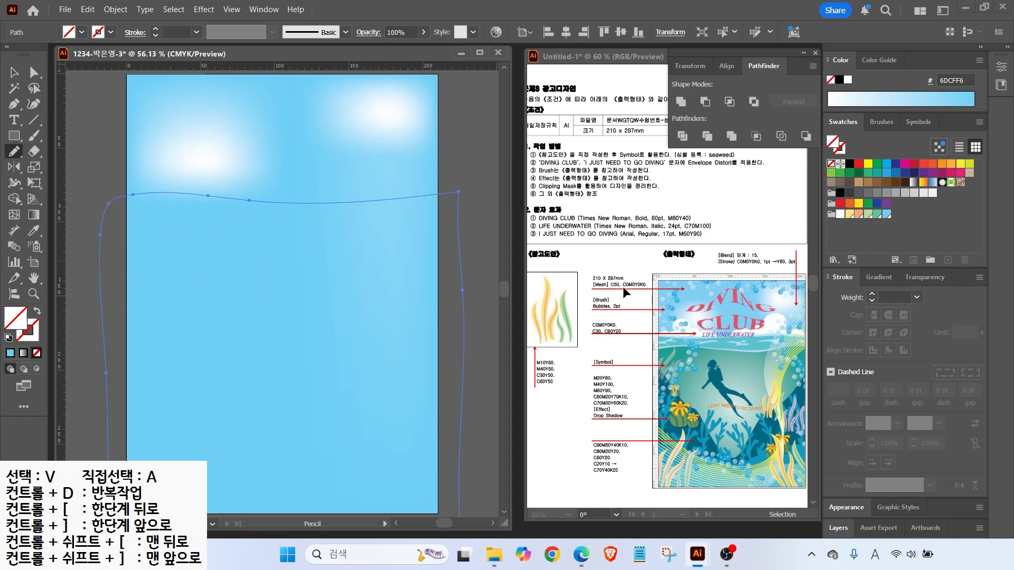
pyautogui.click(887, 214)
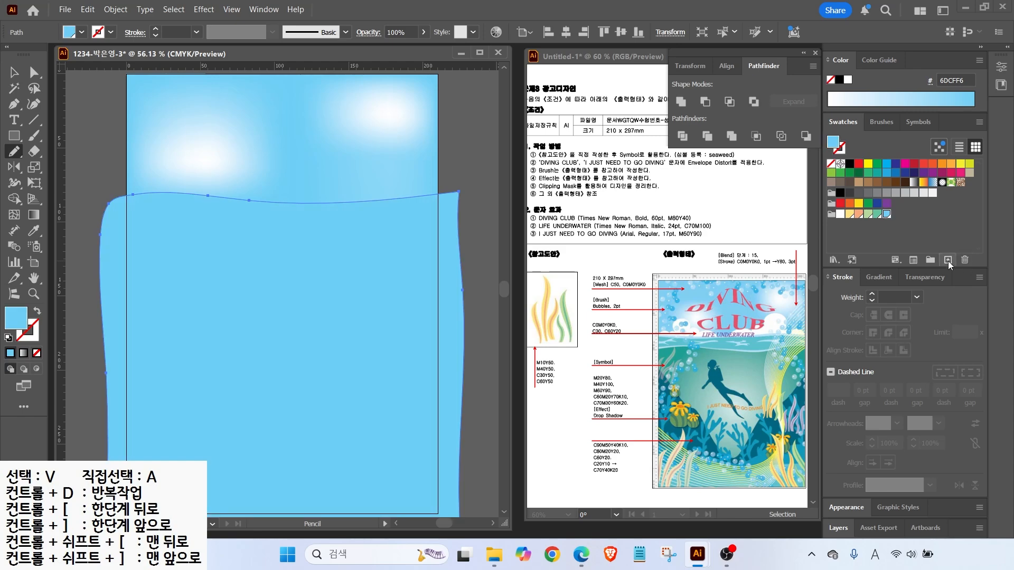
# Create yellow (C0 M20 Y80) and orange (M40 Y100) CMYK swatches
pyautogui.click(947, 260)
pyautogui.press('Tab')
pyautogui.write('0')
pyautogui.press('Tab')
pyautogui.write('20')
pyautogui.press('Tab')
pyautogui.write('80')
pyautogui.press('Return')
pyautogui.click(947, 259)
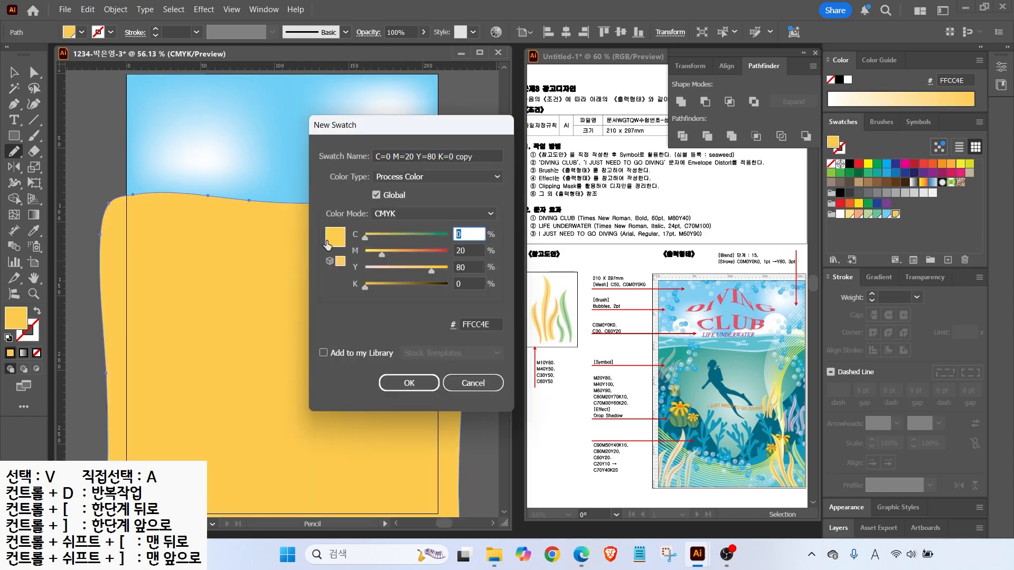
pyautogui.press('Tab')
pyautogui.write('40')
pyautogui.press('Tab')
pyautogui.write('100')
pyautogui.press('Return')
# Add a deeper orange swatch (M60 Y90) and a green swatch (60/20/70/10)
pyautogui.click(948, 259)
pyautogui.doubleClick(469, 251)
pyautogui.write('60')
pyautogui.press('Tab')
pyautogui.write('90')
pyautogui.press('Return')
pyautogui.click(948, 260)
pyautogui.click(474, 252)
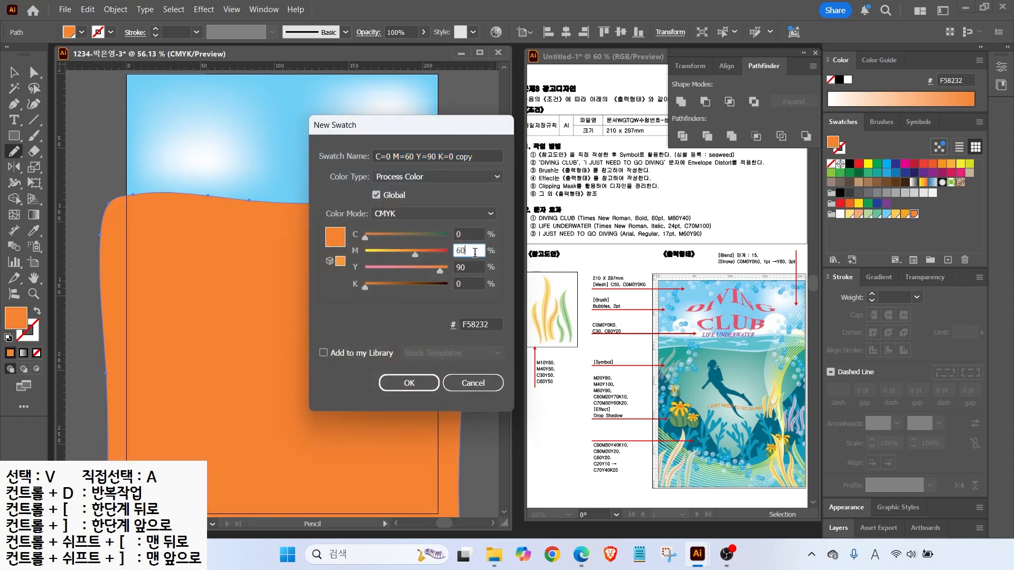
pyautogui.doubleClick(459, 233)
pyautogui.write('60\t20\t70\t10')
pyautogui.press('Return')
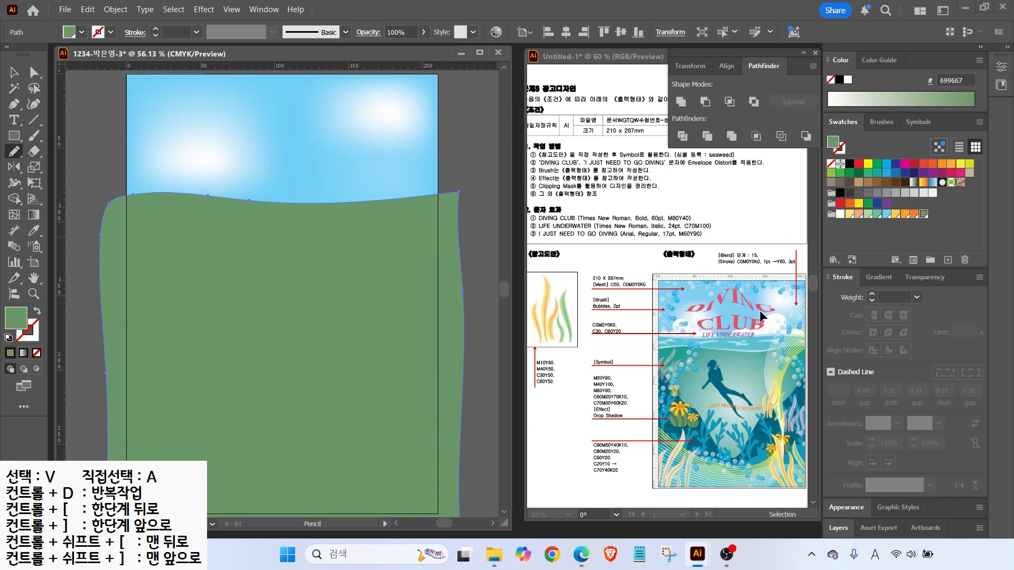
# Add dark green (70/30/60/20), teal (90/50/40/10) and cyan (80/20/20/0) swatches
pyautogui.click(948, 260)
pyautogui.doubleClick(468, 234)
pyautogui.write('70\t30\t60\t20')
pyautogui.press('Return')
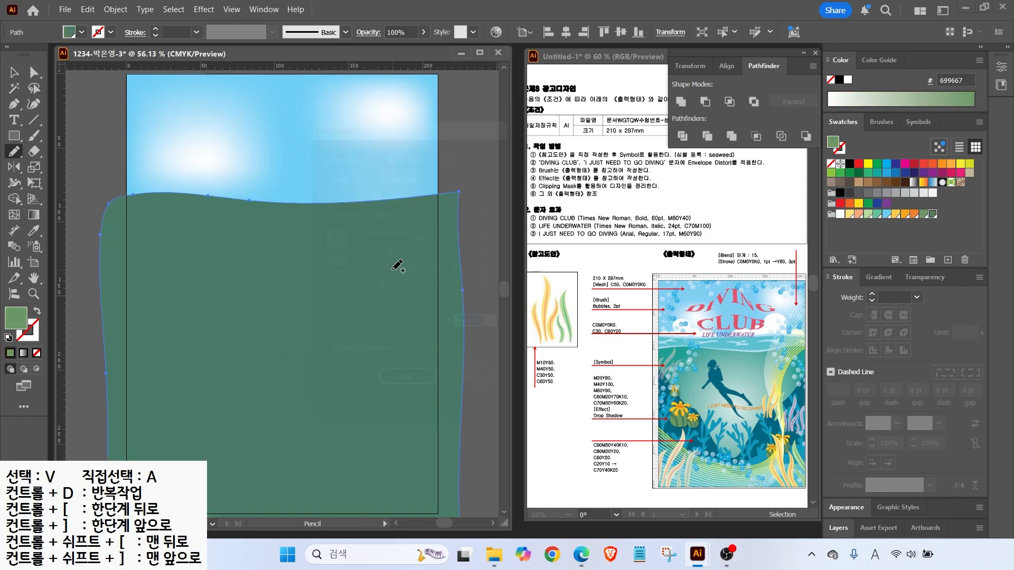
pyautogui.click(948, 259)
pyautogui.write('90\t50\t40\t10')
pyautogui.press('Tab')
pyautogui.press('Return')
pyautogui.click(948, 260)
pyautogui.doubleClick(468, 234)
pyautogui.write('80\t20\t20\t0')
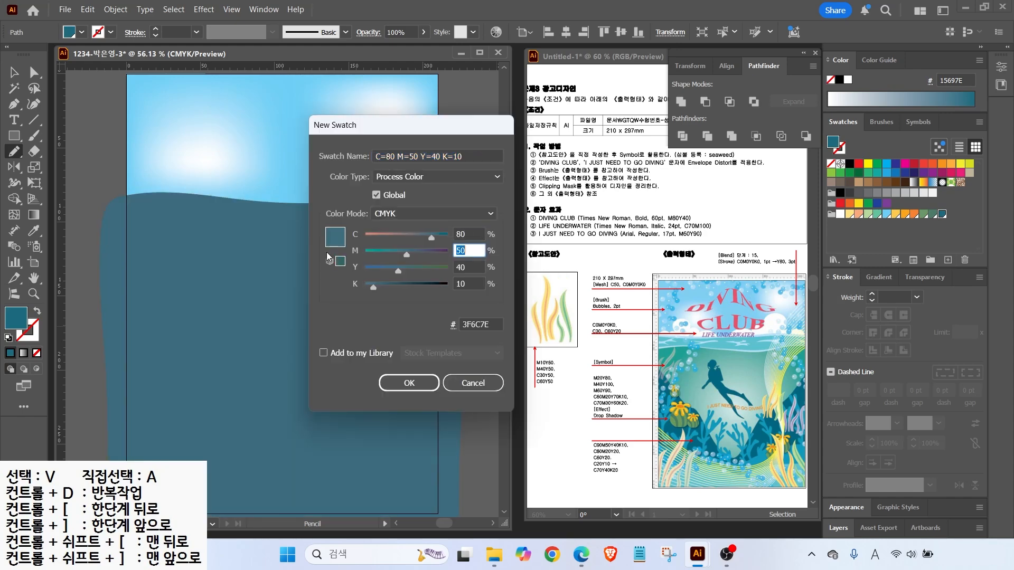
pyautogui.press('Return')
# Add a light-teal swatch (60/0/20/0) and fill the water with it
pyautogui.doubleClick(950, 214)
pyautogui.click(692, 382)
pyautogui.click(948, 260)
pyautogui.doubleClick(468, 233)
pyautogui.write('60\t0\t20\t0')
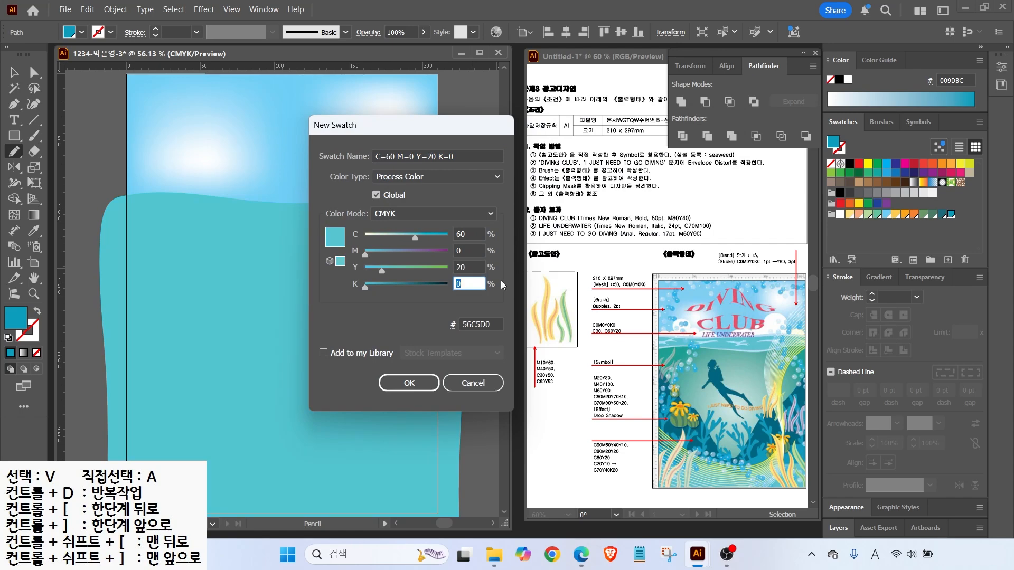
pyautogui.press('Return')
# Give the water a gradient fill starting from pale C20 Y10
pyautogui.moveTo(598, 486)
pyautogui.mouseDown()
pyautogui.moveTo(579, 467)
pyautogui.moveTo(625, 455)
pyautogui.mouseUp()
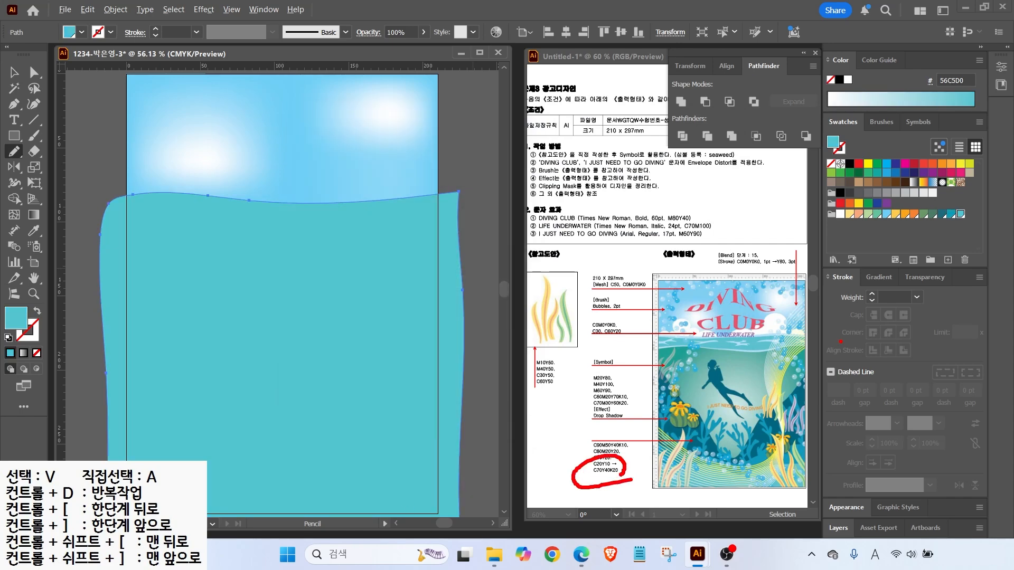
pyautogui.moveTo(899, 285)
pyautogui.mouseDown()
pyautogui.moveTo(855, 270)
pyautogui.moveTo(901, 252)
pyautogui.mouseUp()
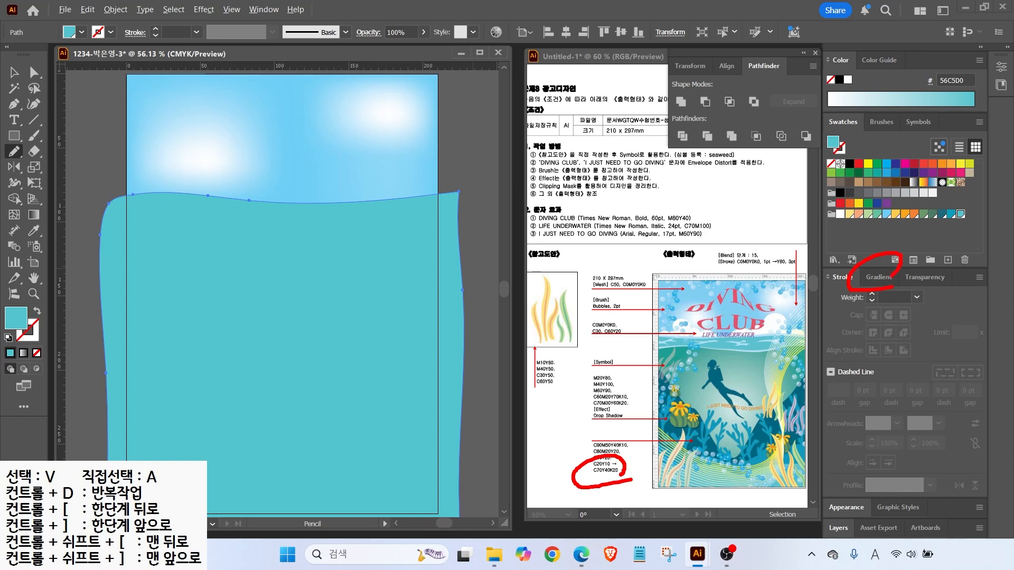
pyautogui.click(886, 279)
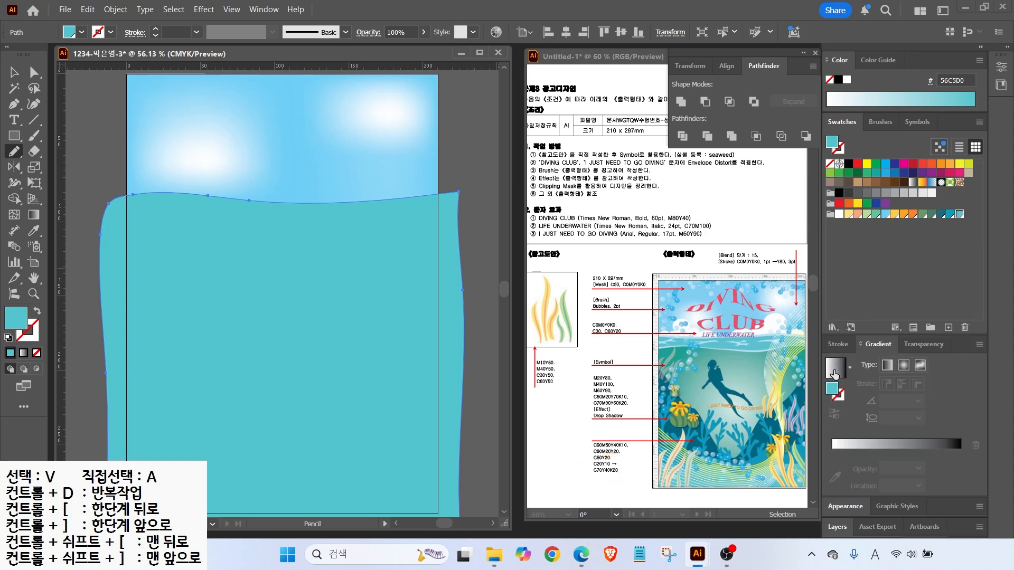
pyautogui.click(834, 375)
pyautogui.doubleClick(831, 452)
pyautogui.write('20')
pyautogui.press('Tab')
pyautogui.press('Tab')
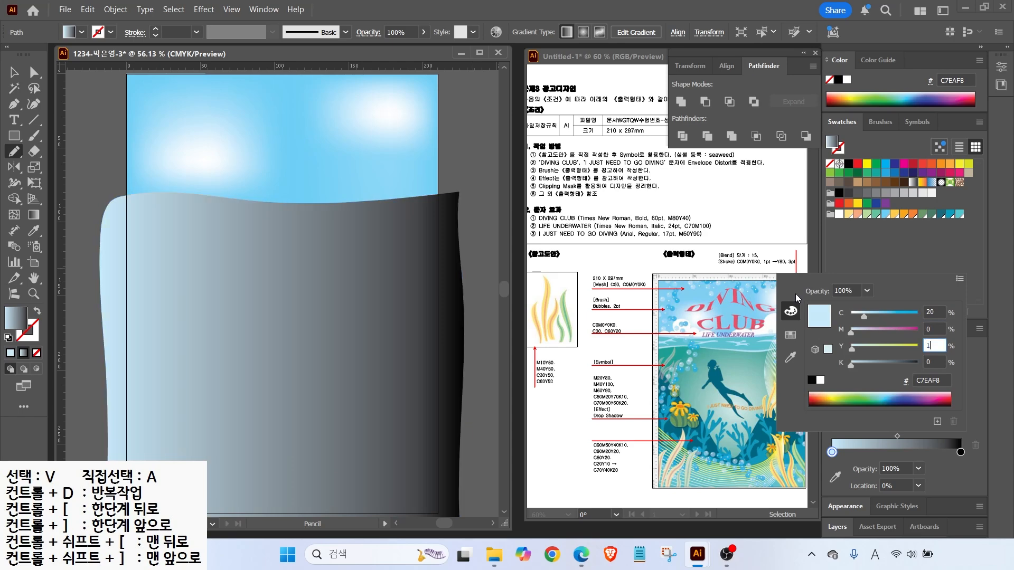
pyautogui.write('10')
pyautogui.press('Return')
pyautogui.press('Return')
# Set the gradient's dark end to C70 Y40 K20 and make it radial
pyautogui.click(581, 364)
pyautogui.doubleClick(960, 453)
pyautogui.write('70')
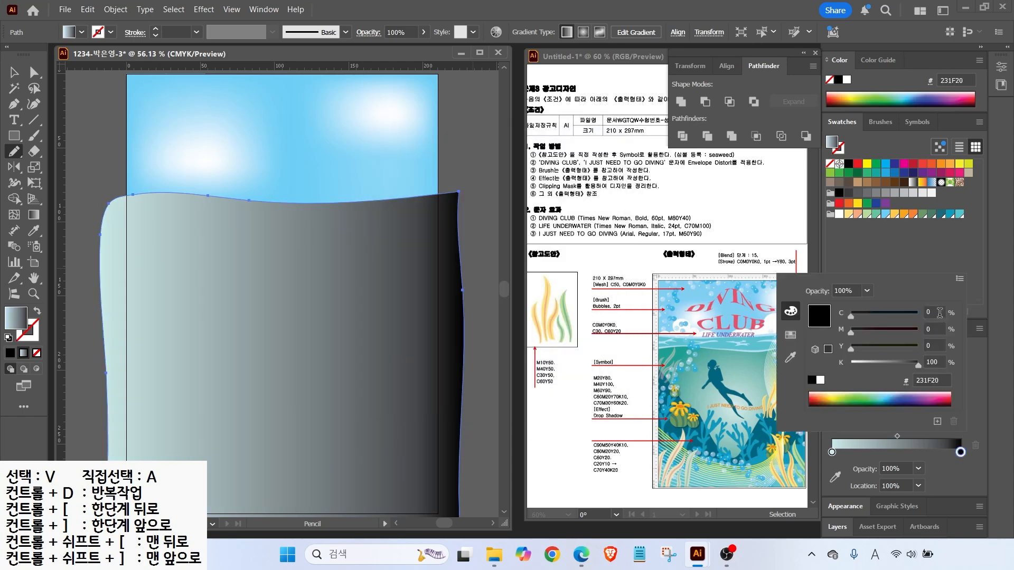
pyautogui.press('Tab')
pyautogui.write('1')
pyautogui.press('Tab')
pyautogui.write('40')
pyautogui.press('Tab')
pyautogui.write('20')
pyautogui.press('Tab')
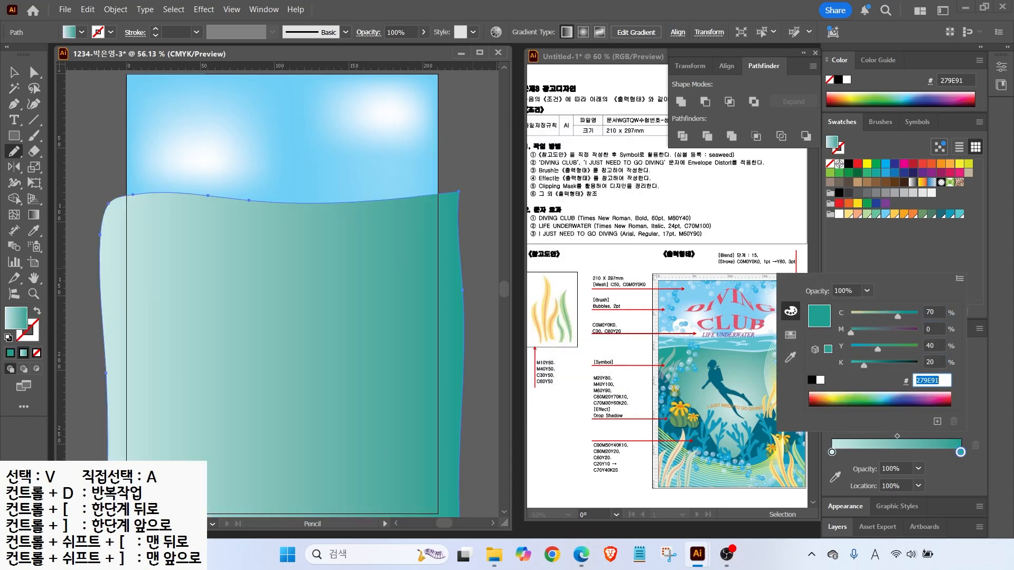
pyautogui.press('Return')
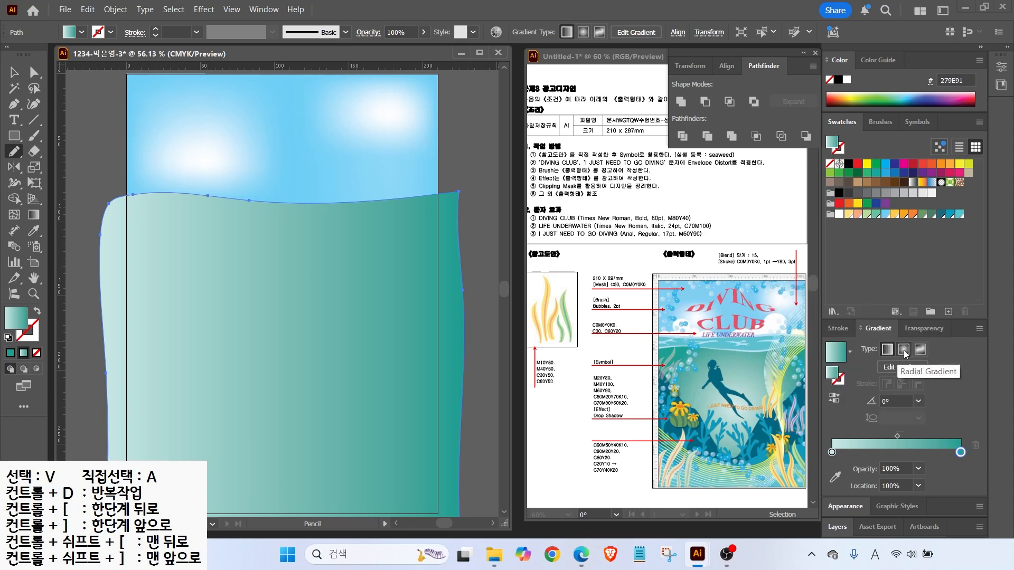
pyautogui.click(903, 349)
pyautogui.press('v')
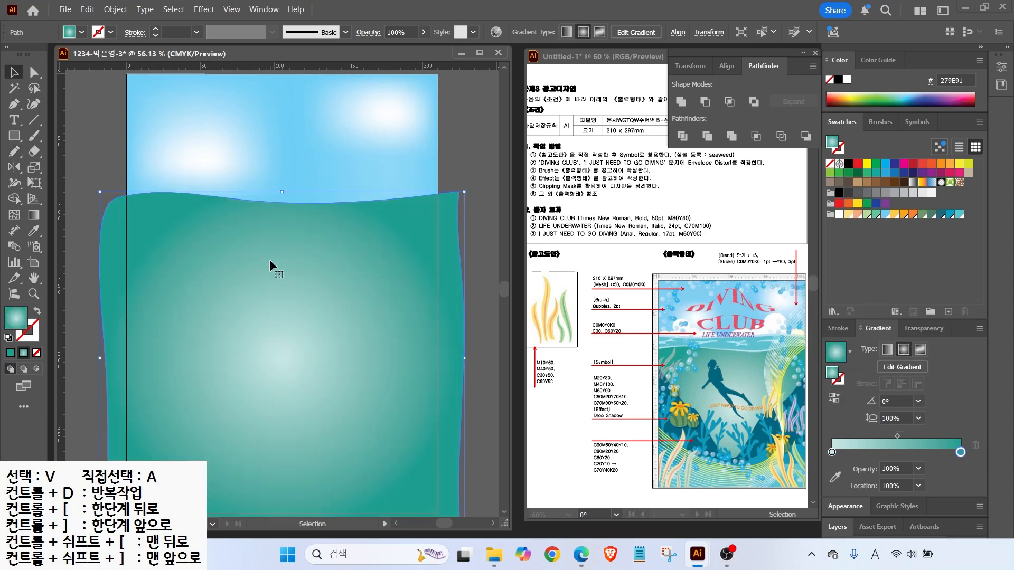
# Pencil-draw two closed wave bands along the water's top, filled light cyan 56C5D0
pyautogui.click(108, 129)
pyautogui.click(20, 157)
pyautogui.moveTo(129, 188)
pyautogui.mouseDown()
pyautogui.moveTo(324, 200)
pyautogui.moveTo(471, 187)
pyautogui.mouseUp()
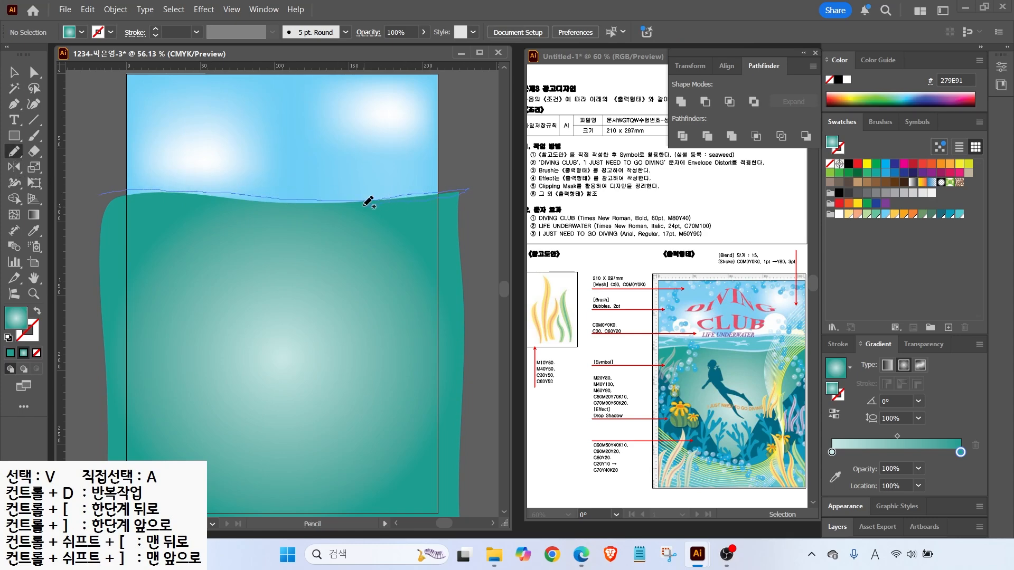
pyautogui.moveTo(229, 195); pyautogui.dragTo(106, 192)
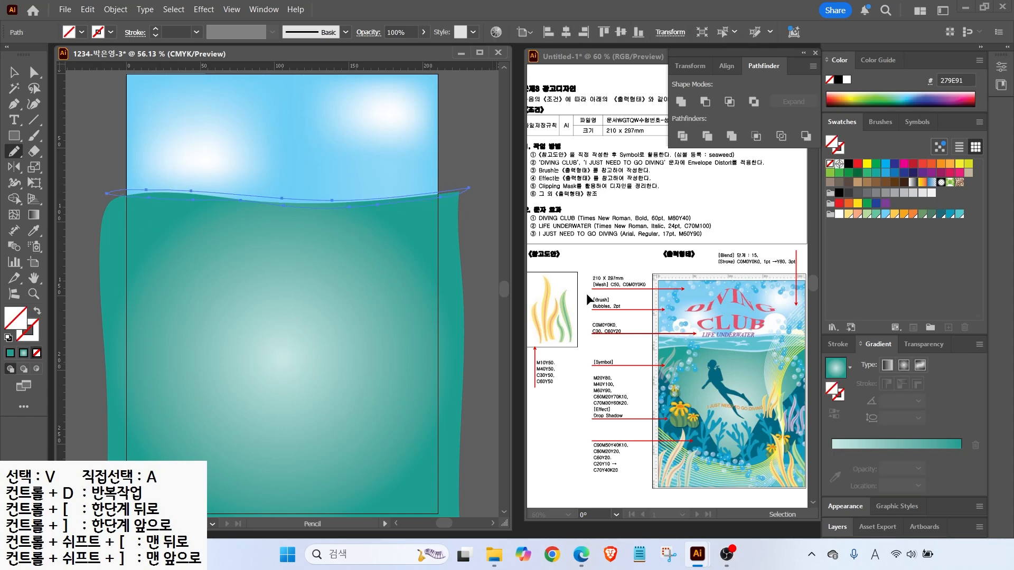
pyautogui.click(959, 213)
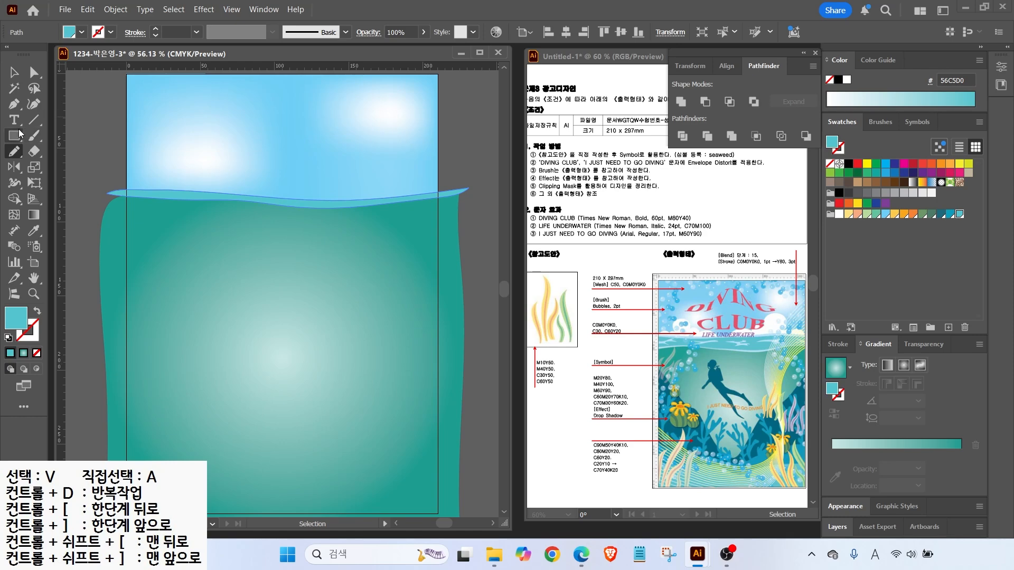
pyautogui.moveTo(97, 243); pyautogui.dragTo(160, 221)
pyautogui.moveTo(296, 234); pyautogui.dragTo(442, 231)
pyautogui.moveTo(312, 242)
pyautogui.mouseDown()
pyautogui.moveTo(183, 230)
pyautogui.moveTo(100, 236)
pyautogui.mouseUp()
pyautogui.click(958, 214)
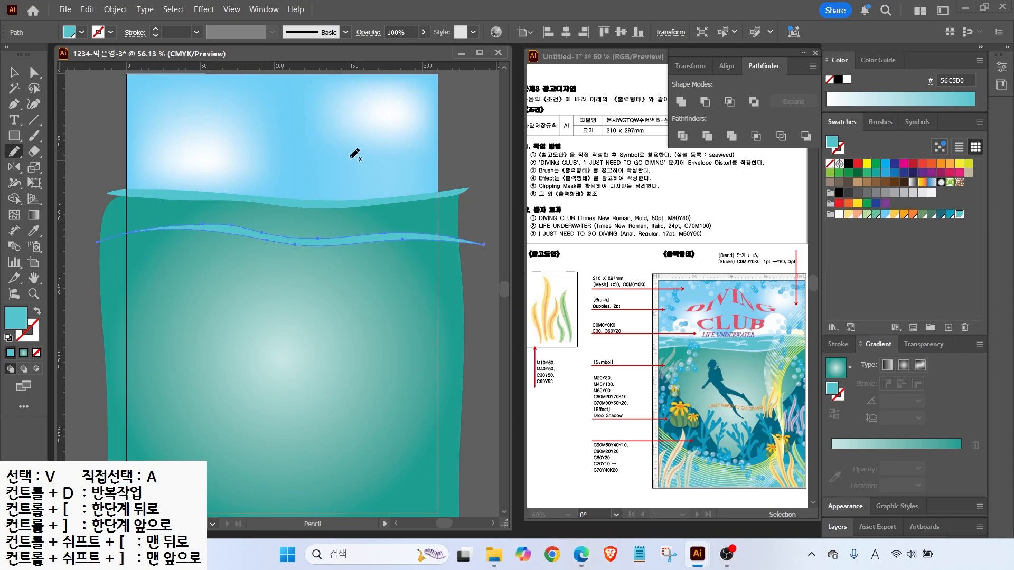
# Draw another closed wave along the top and fill it deeper blue 009DBC
pyautogui.moveTo(122, 192)
pyautogui.mouseDown()
pyautogui.moveTo(334, 205)
pyautogui.moveTo(466, 199)
pyautogui.mouseUp()
pyautogui.moveTo(90, 230); pyautogui.dragTo(108, 193)
pyautogui.click(949, 213)
pyautogui.click(14, 73)
pyautogui.scroll(10, 465, 189)
# Bring the light cyan wave forward above the green water
pyautogui.scroll(-10, 324, 236)
pyautogui.click(465, 189)
pyautogui.rightClick(478, 250)
pyautogui.moveTo(498, 468)
pyautogui.click(670, 485)
# Pull the dark blue wave's lower-left anchor into place with Direct Selection
pyautogui.scroll(4, 142, 195)
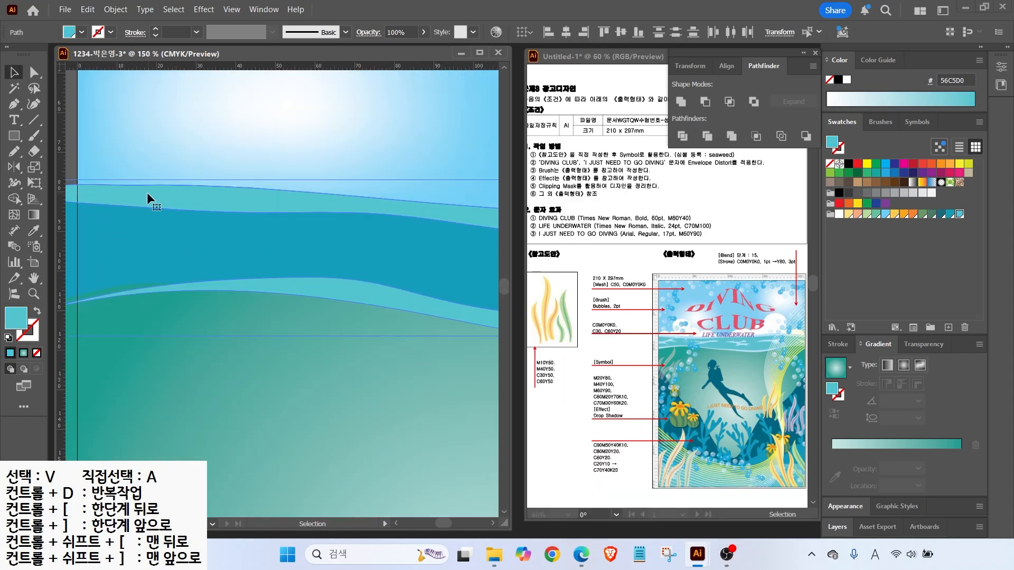
pyautogui.moveTo(158, 244); pyautogui.dragTo(262, 206)
pyautogui.press('a')
pyautogui.click(193, 249)
pyautogui.moveTo(230, 247); pyautogui.dragTo(212, 259)
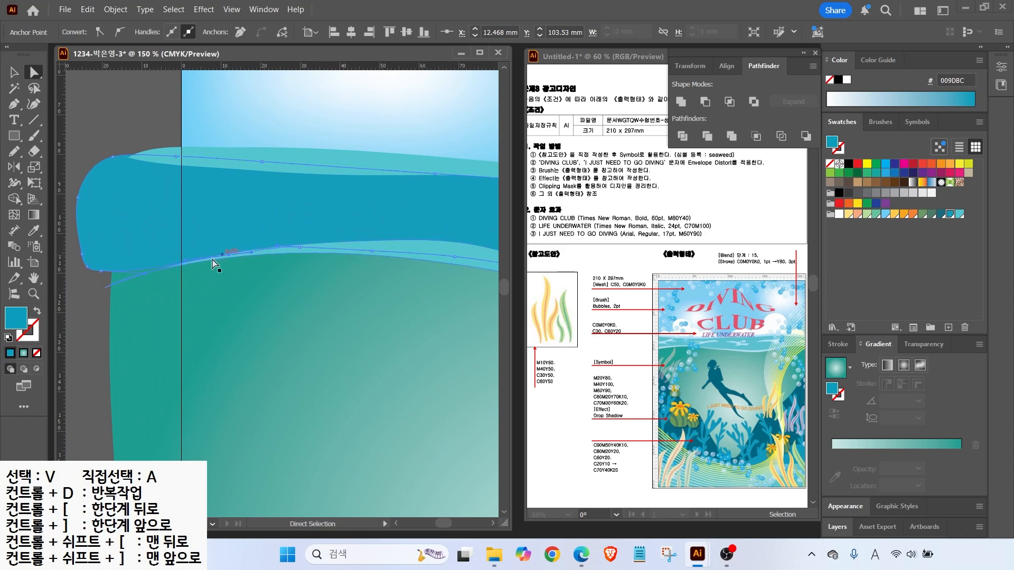
pyautogui.moveTo(138, 274); pyautogui.dragTo(68, 278)
# Pencil-draw several light-cyan crest shapes inside the blue band
pyautogui.click(14, 151)
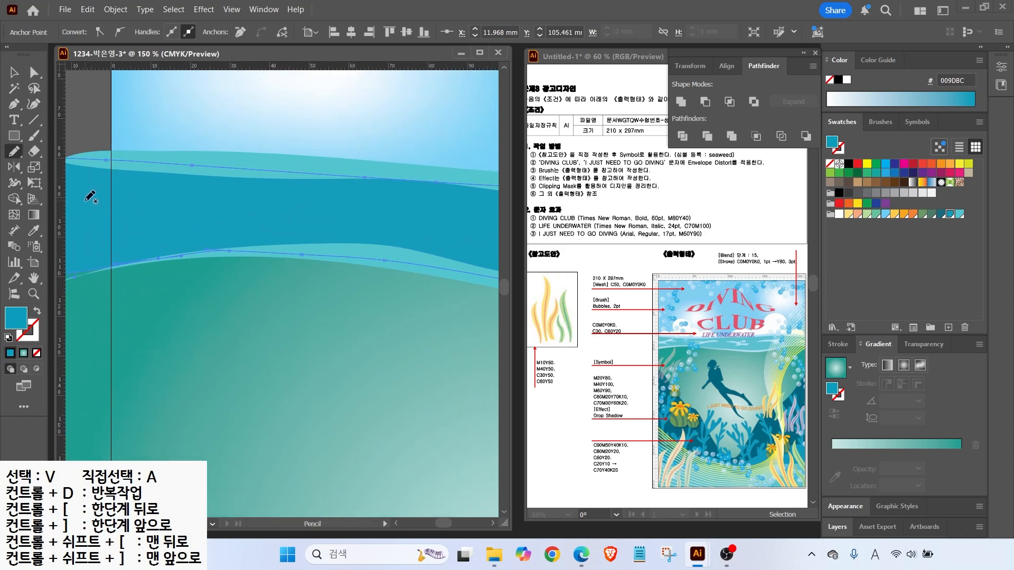
pyautogui.moveTo(152, 202); pyautogui.dragTo(84, 219)
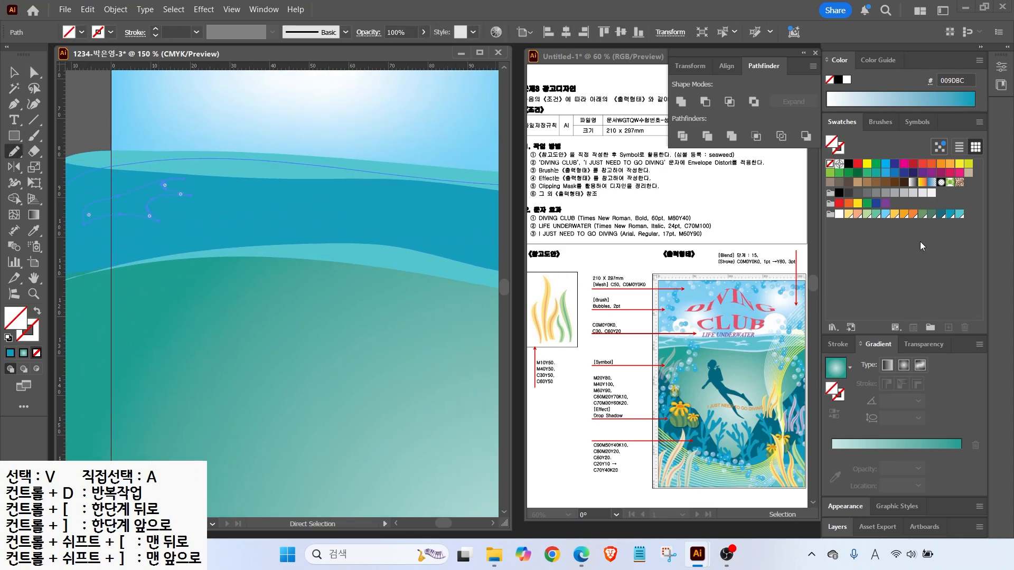
pyautogui.moveTo(304, 214)
pyautogui.mouseDown()
pyautogui.moveTo(237, 211)
pyautogui.moveTo(304, 198)
pyautogui.moveTo(397, 215)
pyautogui.moveTo(285, 216)
pyautogui.mouseUp()
pyautogui.moveTo(200, 218); pyautogui.dragTo(186, 194)
pyautogui.scroll(-1, 459, 232)
pyautogui.scroll(-2, 459, 232)
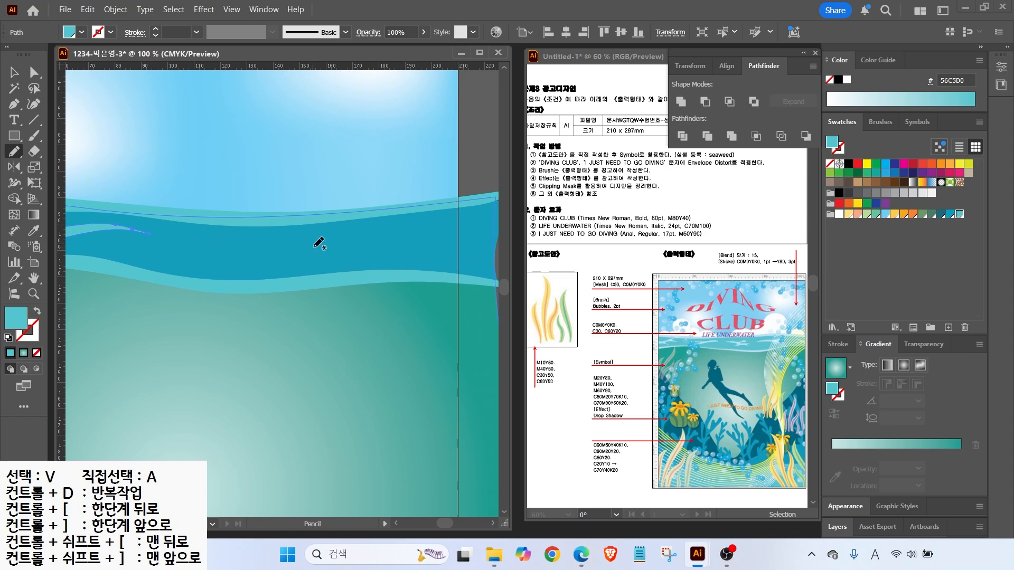
pyautogui.moveTo(378, 255); pyautogui.dragTo(288, 243)
pyautogui.moveTo(406, 253)
pyautogui.mouseDown()
pyautogui.moveTo(417, 232)
pyautogui.moveTo(402, 255)
pyautogui.mouseUp()
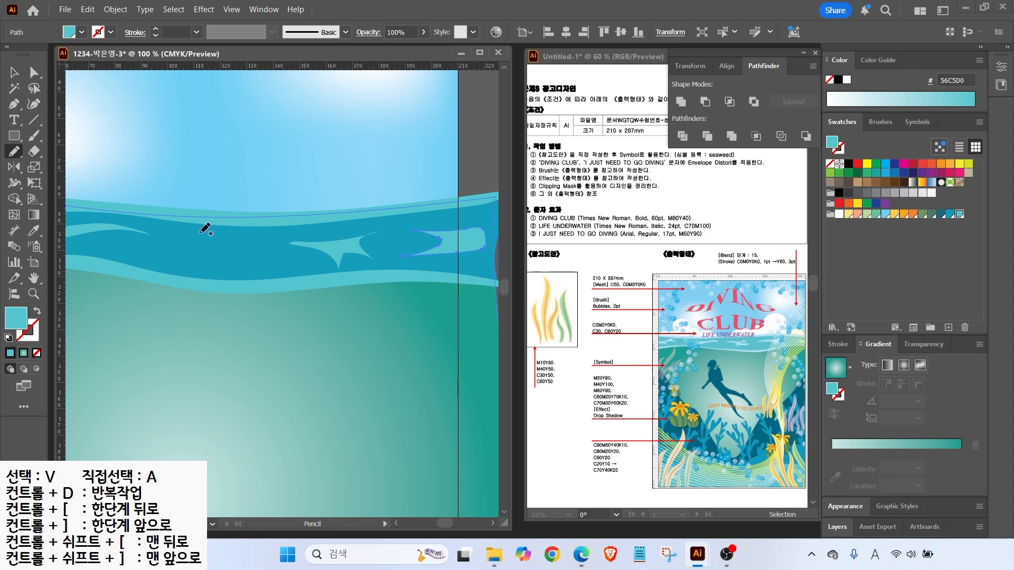
# Draw a star-shaped splash outline in the blue band and fill it brighter blue
pyautogui.moveTo(226, 266)
pyautogui.mouseDown()
pyautogui.moveTo(263, 252)
pyautogui.moveTo(267, 237)
pyautogui.moveTo(258, 232)
pyautogui.moveTo(208, 272)
pyautogui.mouseUp()
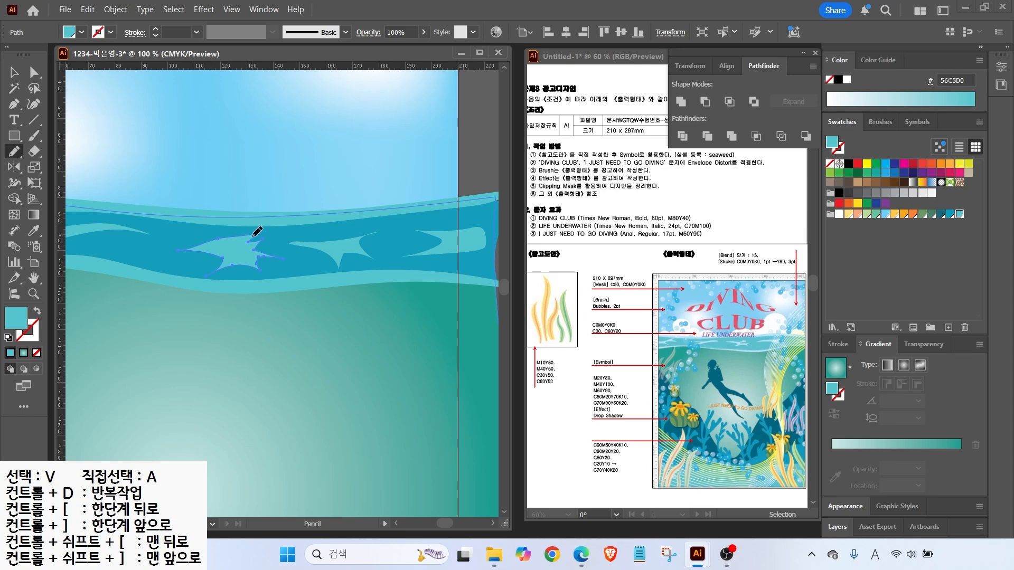
pyautogui.click(18, 78)
pyautogui.click(165, 200)
pyautogui.click(165, 194)
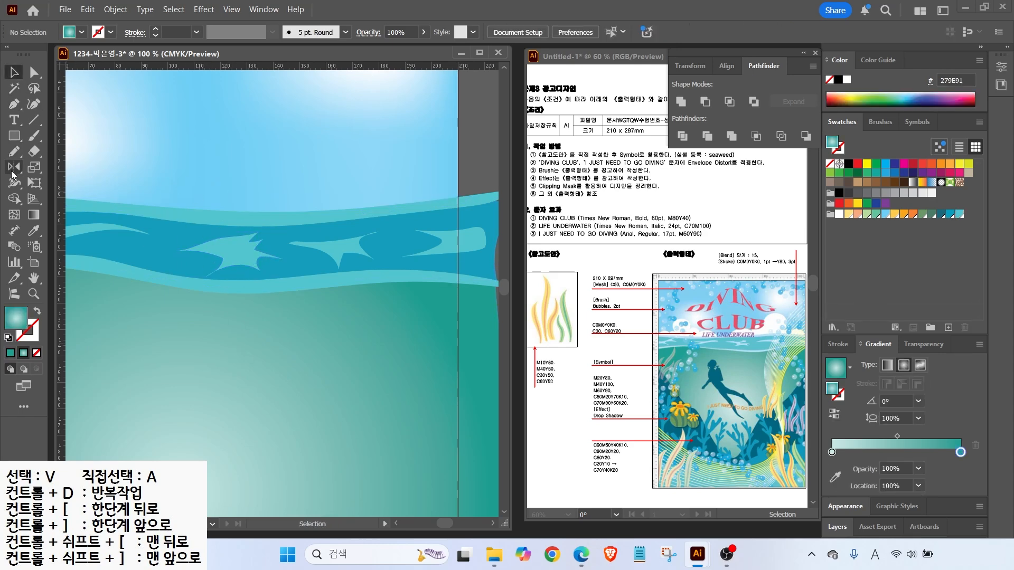
pyautogui.click(15, 153)
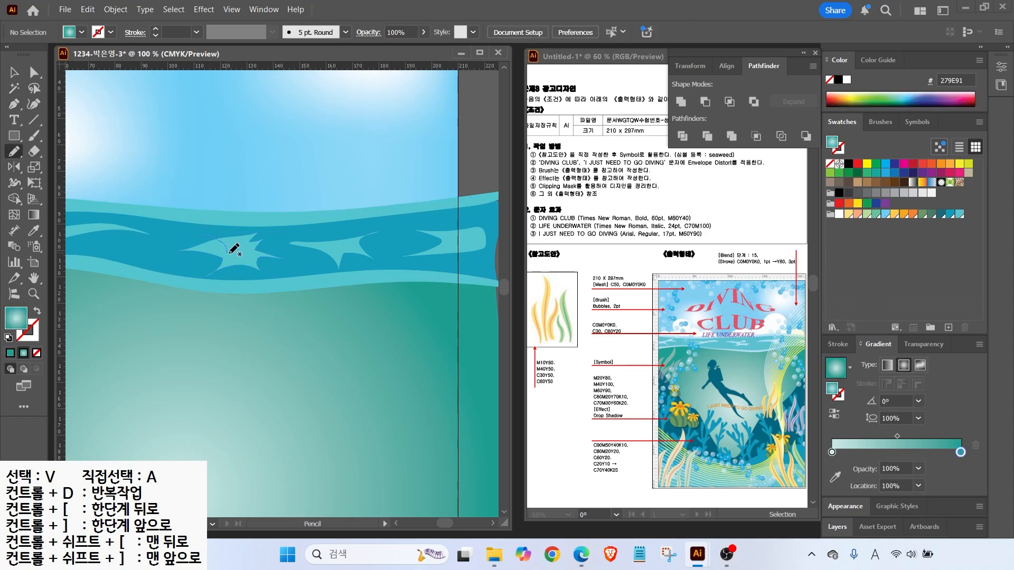
pyautogui.moveTo(246, 228); pyautogui.dragTo(219, 234)
pyautogui.click(942, 215)
pyautogui.click(950, 215)
# Cut the star splash out of the band beneath with Pathfinder Minus Front
pyautogui.click(14, 73)
pyautogui.keyDown('shift'); pyautogui.click(253, 260); pyautogui.keyUp('shift')
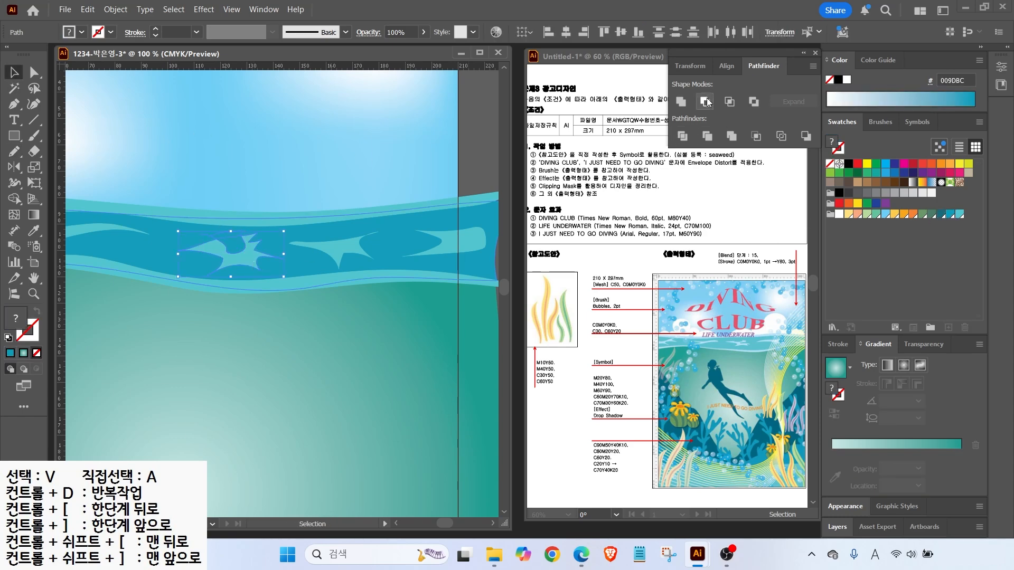
pyautogui.click(705, 102)
pyautogui.scroll(-2, 277, 249)
pyautogui.moveTo(283, 257); pyautogui.dragTo(317, 204)
pyautogui.moveTo(216, 241); pyautogui.dragTo(212, 219)
pyautogui.click(213, 220)
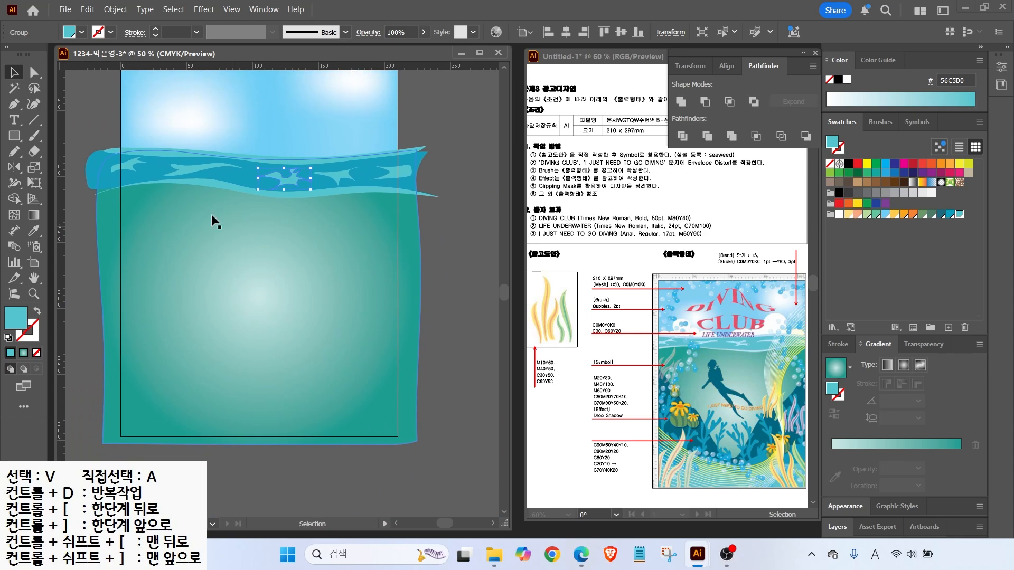
# Pencil-draw a deep-water shape with a V-shaped dip and fill it dark teal
pyautogui.hotkey('ctrl', 'shift', 'a')
pyautogui.click(14, 151)
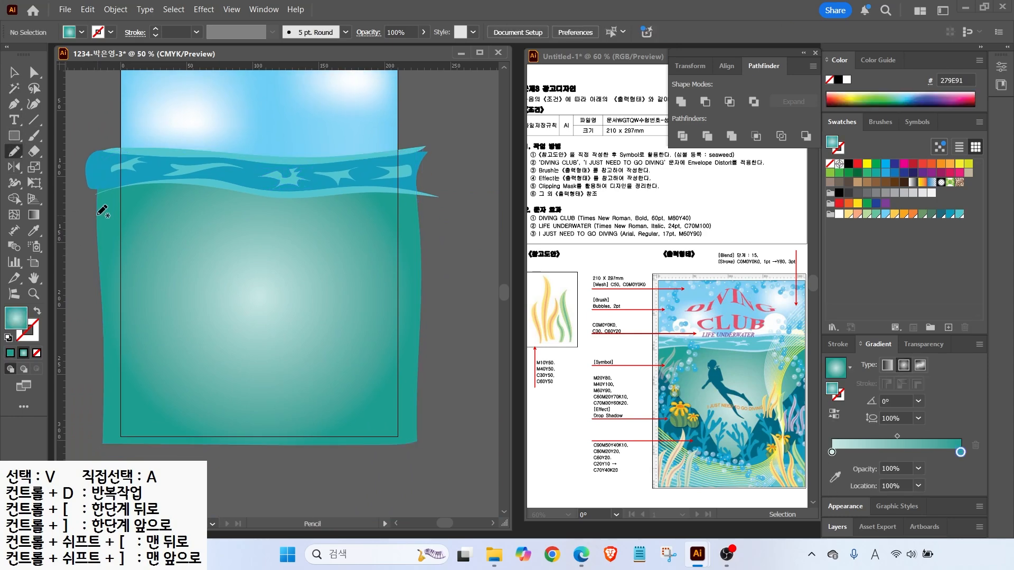
pyautogui.moveTo(184, 310); pyautogui.dragTo(264, 398)
pyautogui.moveTo(343, 305)
pyautogui.mouseDown()
pyautogui.moveTo(420, 235)
pyautogui.moveTo(419, 429)
pyautogui.moveTo(376, 452)
pyautogui.moveTo(98, 426)
pyautogui.moveTo(102, 208)
pyautogui.mouseUp()
pyautogui.click(939, 215)
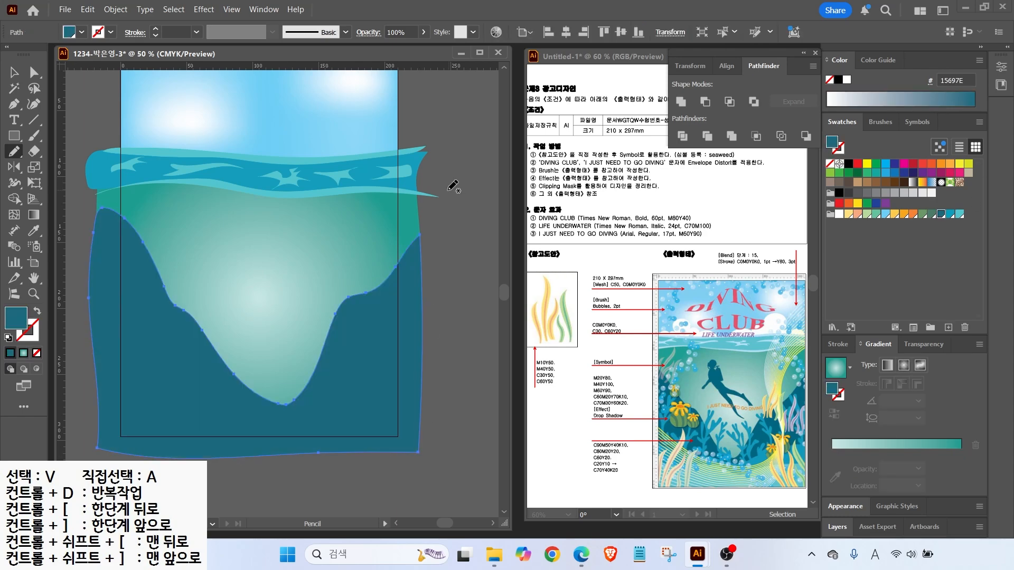
# Draw a band along the bottom of the water and fill it teal
pyautogui.press('v')
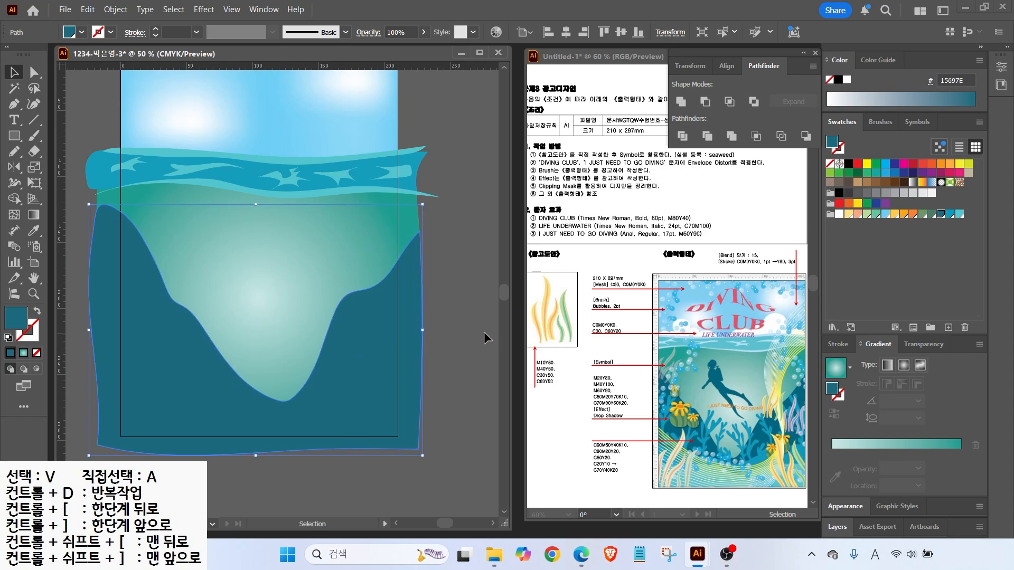
pyautogui.click(482, 340)
pyautogui.press('n')
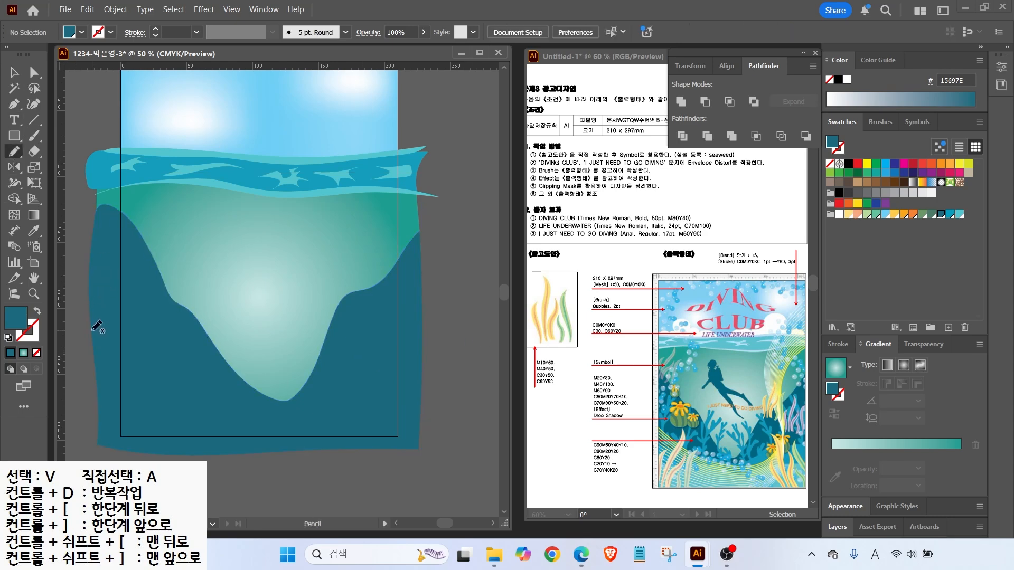
pyautogui.moveTo(98, 370)
pyautogui.mouseDown()
pyautogui.moveTo(252, 403)
pyautogui.moveTo(359, 376)
pyautogui.moveTo(420, 420)
pyautogui.moveTo(98, 391)
pyautogui.moveTo(96, 373)
pyautogui.mouseUp()
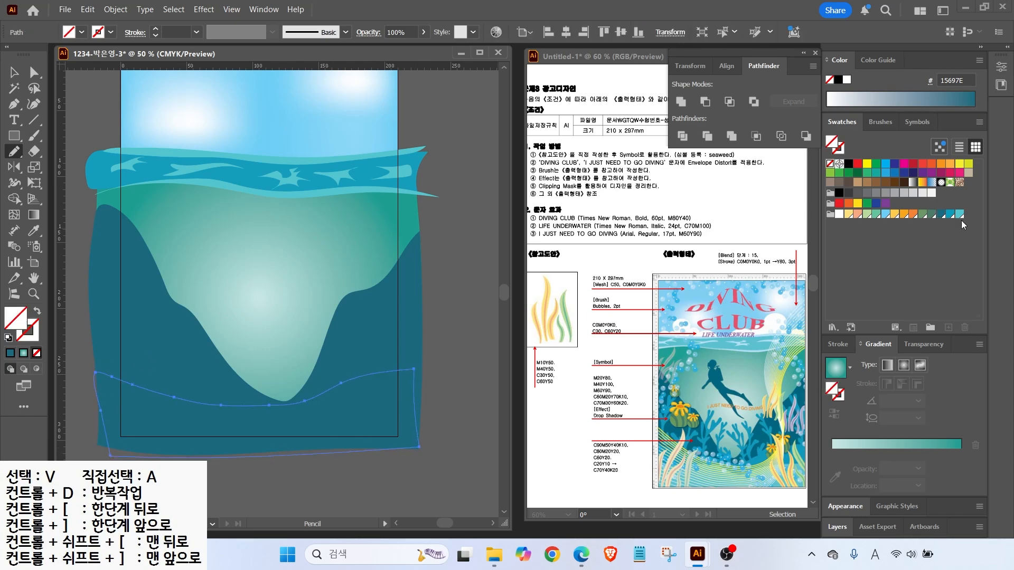
pyautogui.click(949, 214)
# Raise the dark teal shape's bottom anchor point with Direct Selection
pyautogui.click(34, 72)
pyautogui.click(285, 403)
pyautogui.moveTo(285, 402)
pyautogui.mouseDown()
pyautogui.moveTo(292, 386)
pyautogui.moveTo(281, 389)
pyautogui.mouseUp()
pyautogui.click(453, 357)
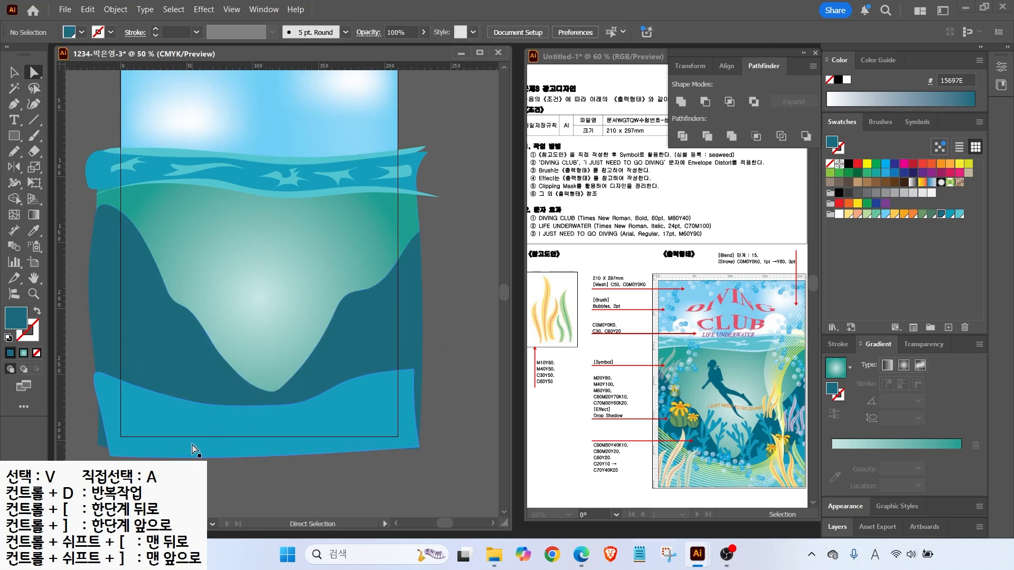
# Draw the lowest wavy band at the poster bottom and fill it light cyan
pyautogui.click(16, 150)
pyautogui.moveTo(331, 408)
pyautogui.mouseDown()
pyautogui.moveTo(426, 457)
pyautogui.moveTo(114, 461)
pyautogui.moveTo(111, 405)
pyautogui.mouseUp()
pyautogui.click(959, 214)
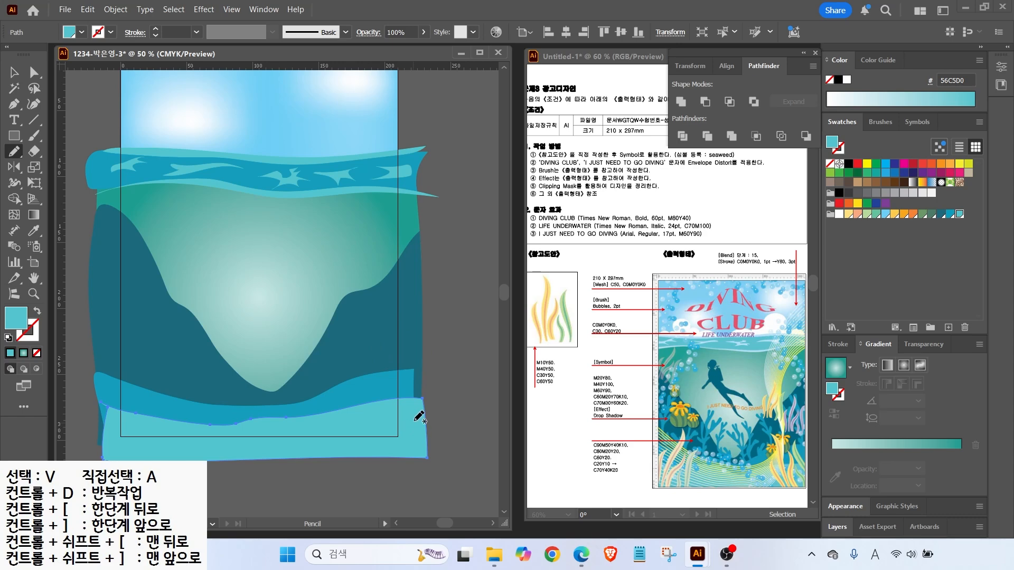
pyautogui.scroll(3, 368, 206)
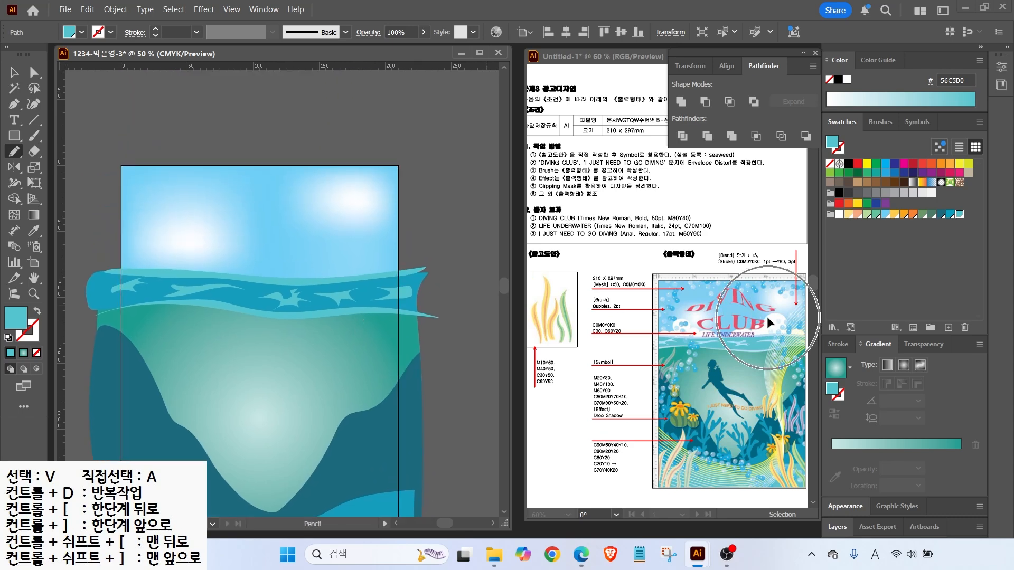
pyautogui.click(15, 136)
pyautogui.moveTo(17, 138); pyautogui.dragTo(53, 166)
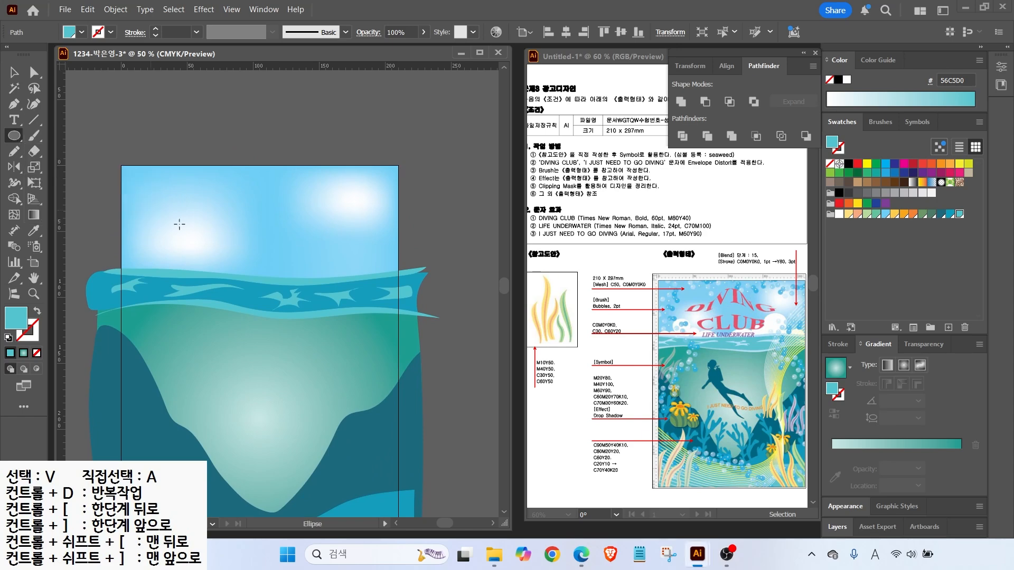
# Draw several overlapping white ellipses in the sky for the first cloud
pyautogui.moveTo(305, 220); pyautogui.dragTo(354, 266)
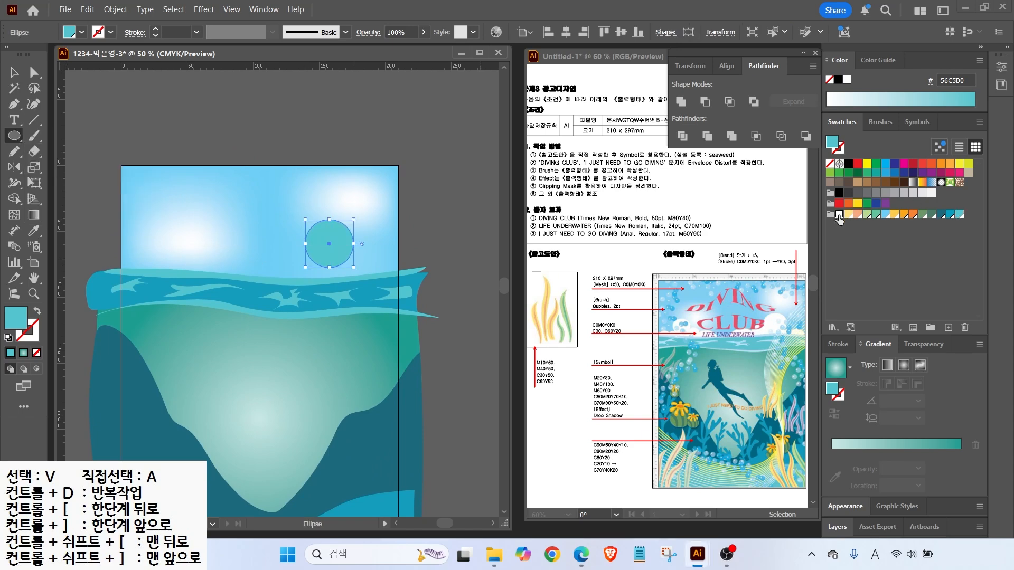
pyautogui.click(839, 214)
pyautogui.scroll(1, 387, 268)
pyautogui.scroll(1, 387, 268)
pyautogui.moveTo(338, 232); pyautogui.dragTo(411, 302)
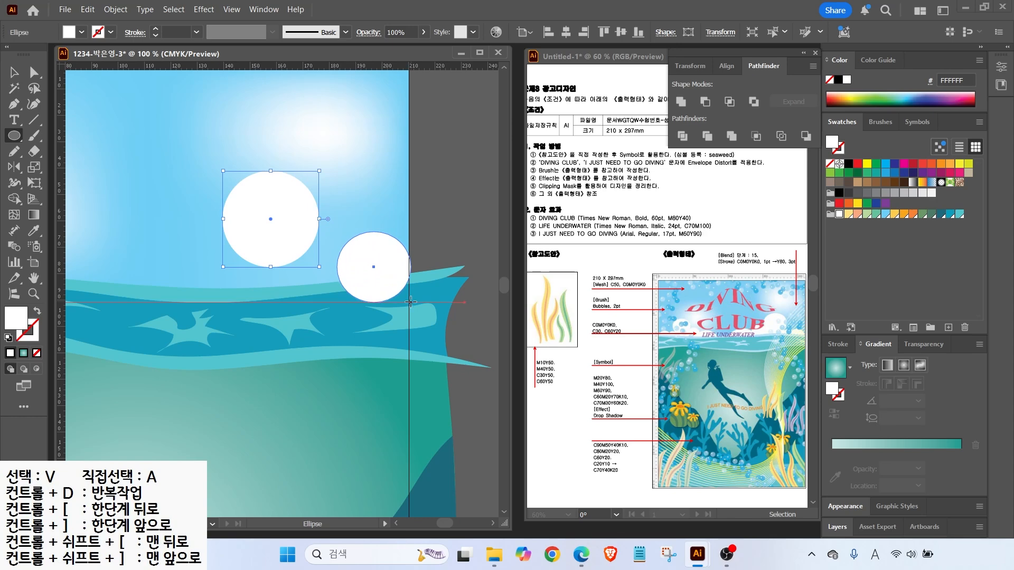
pyautogui.moveTo(287, 239); pyautogui.dragTo(352, 300)
pyautogui.moveTo(189, 215); pyautogui.dragTo(217, 239)
pyautogui.moveTo(115, 233); pyautogui.dragTo(210, 316)
pyautogui.moveTo(307, 250)
pyautogui.mouseDown()
pyautogui.moveTo(182, 286)
pyautogui.moveTo(166, 306)
pyautogui.mouseUp()
# Select the first cloud's ellipses and Unite them into one shape in Pathfinder
pyautogui.moveTo(143, 256); pyautogui.dragTo(144, 256)
pyautogui.keyDown('shift'); pyautogui.click(210, 233); pyautogui.keyUp('shift')
pyautogui.keyDown('shift'); pyautogui.click(259, 204); pyautogui.keyUp('shift')
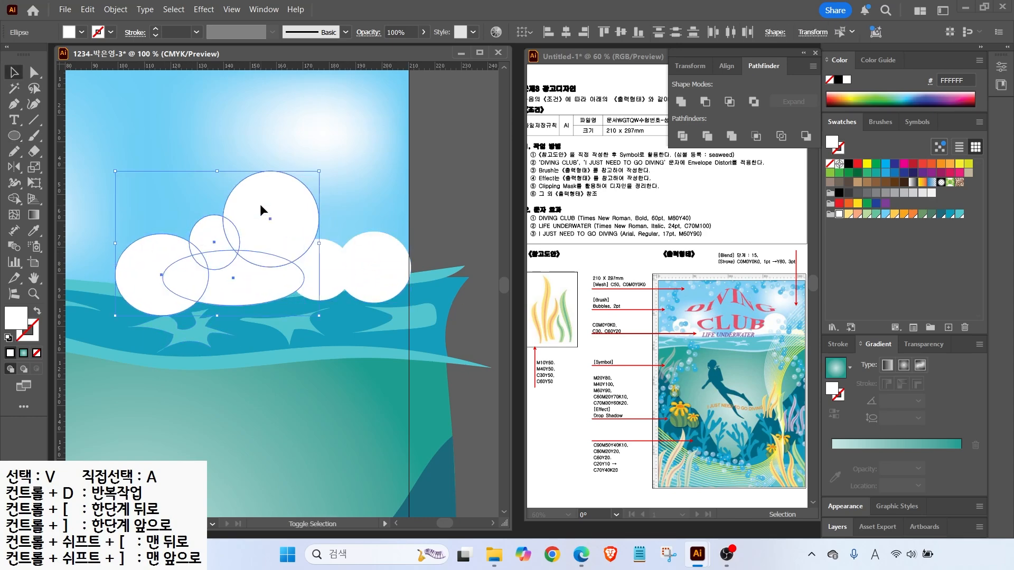
pyautogui.keyDown('shift'); pyautogui.click(321, 264); pyautogui.keyUp('shift')
pyautogui.keyDown('shift'); pyautogui.click(372, 259); pyautogui.keyUp('shift')
pyautogui.click(681, 101)
# Draw a large circle and two smaller ones for the second cloud
pyautogui.scroll(-1, 229, 242)
pyautogui.scroll(-1, 211, 249)
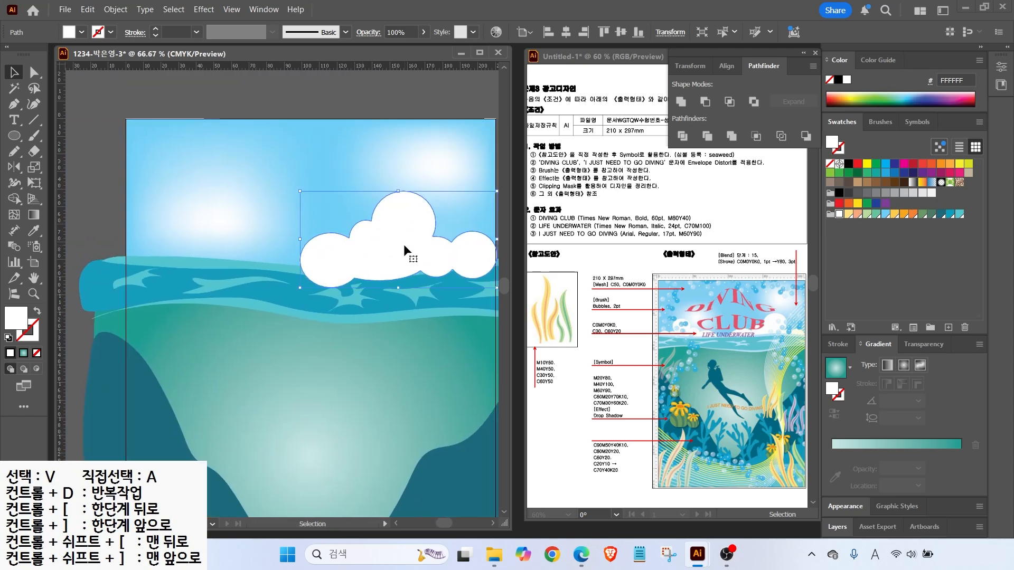
pyautogui.click(12, 135)
pyautogui.moveTo(170, 204)
pyautogui.mouseDown()
pyautogui.moveTo(220, 254)
pyautogui.moveTo(156, 264)
pyautogui.moveTo(164, 279)
pyautogui.mouseUp()
pyautogui.moveTo(208, 233)
pyautogui.mouseDown()
pyautogui.moveTo(236, 260)
pyautogui.moveTo(229, 294)
pyautogui.mouseUp()
pyautogui.moveTo(169, 231); pyautogui.dragTo(233, 293)
# Adjust the second cloud's circles and Unite them into one cloud shape
pyautogui.press('v')
pyautogui.moveTo(248, 259); pyautogui.dragTo(240, 256)
pyautogui.click(188, 268)
pyautogui.moveTo(169, 269); pyautogui.dragTo(152, 269)
pyautogui.keyDown('shift'); pyautogui.click(135, 256); pyautogui.keyUp('shift')
pyautogui.keyDown('shift'); pyautogui.click(167, 250); pyautogui.keyUp('shift')
pyautogui.keyDown('shift'); pyautogui.click(200, 224); pyautogui.keyUp('shift')
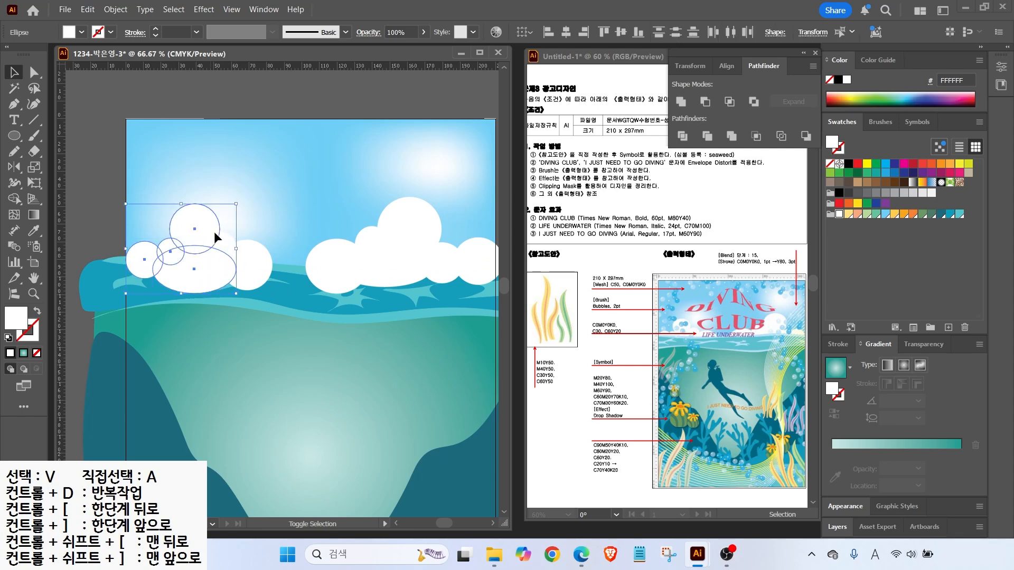
pyautogui.click(681, 101)
# Send both clouds backward so they sit behind the water band
pyautogui.hotkey('ctrl', 'shift', 'a')
pyautogui.click(202, 258)
pyautogui.keyDown('shift'); pyautogui.click(327, 258); pyautogui.keyUp('shift')
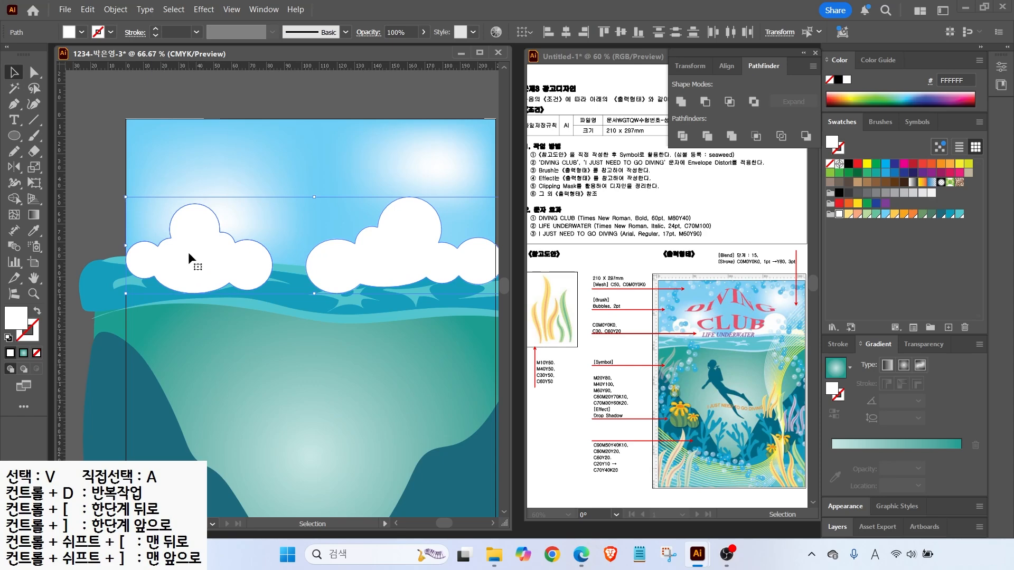
pyautogui.rightClick(192, 258)
pyautogui.moveTo(238, 477)
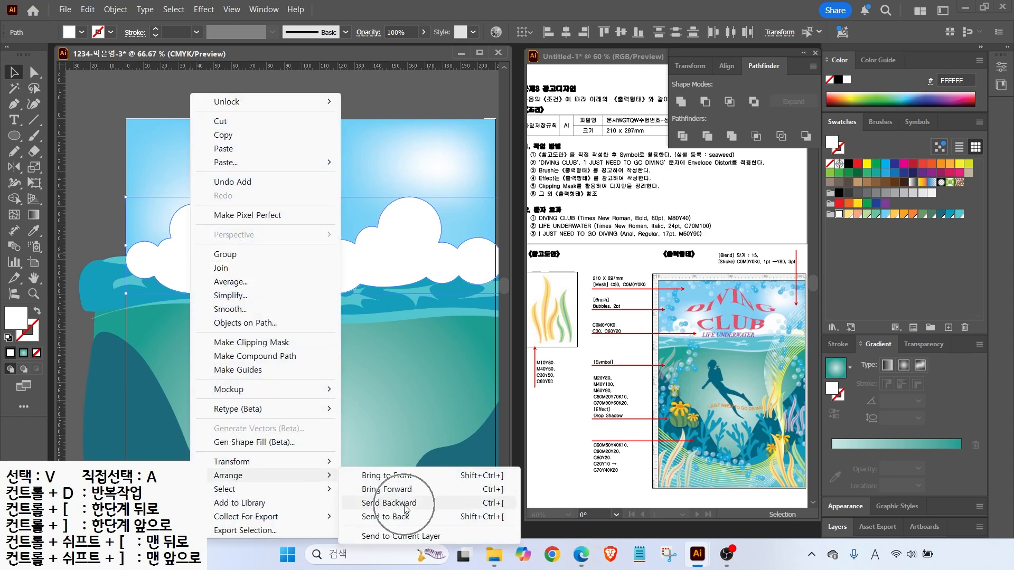
pyautogui.click(491, 503)
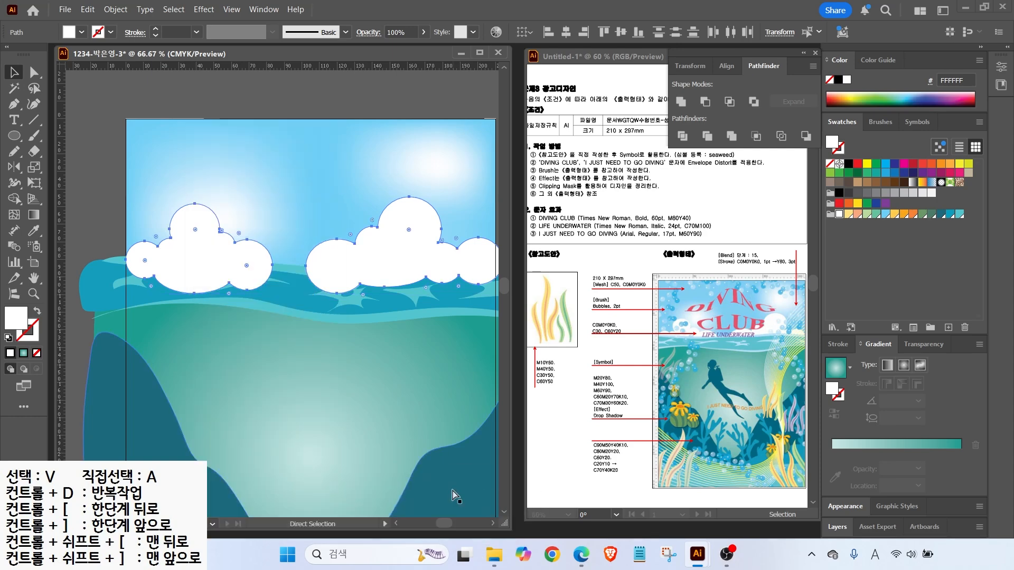
pyautogui.hotkey('ctrl', '[')
pyautogui.click(88, 146)
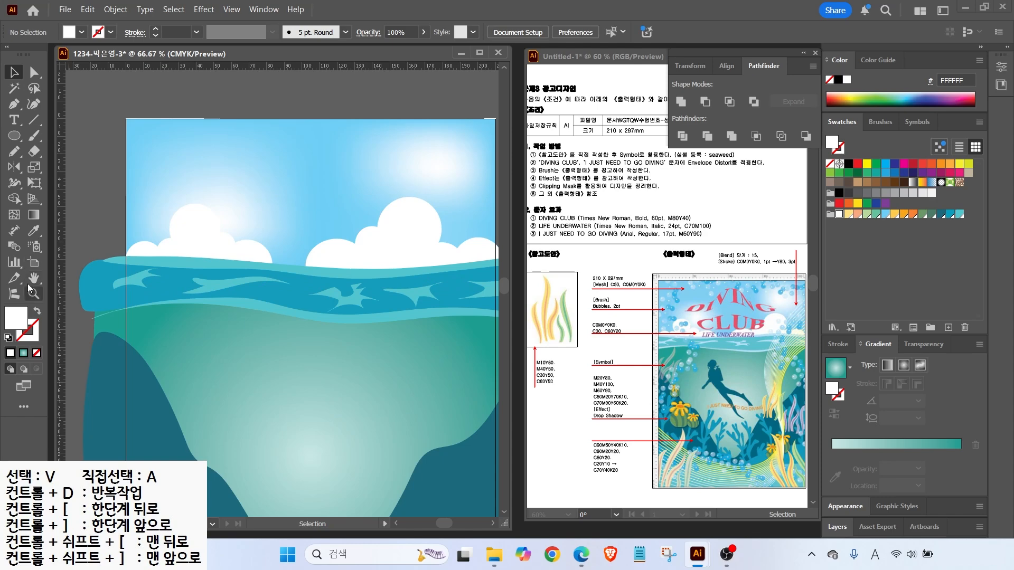
pyautogui.doubleClick(34, 278)
pyautogui.moveTo(636, 418); pyautogui.dragTo(743, 464)
pyautogui.moveTo(765, 419)
pyautogui.mouseDown()
pyautogui.moveTo(765, 357)
pyautogui.moveTo(806, 314)
pyautogui.mouseUp()
pyautogui.press('Escape')
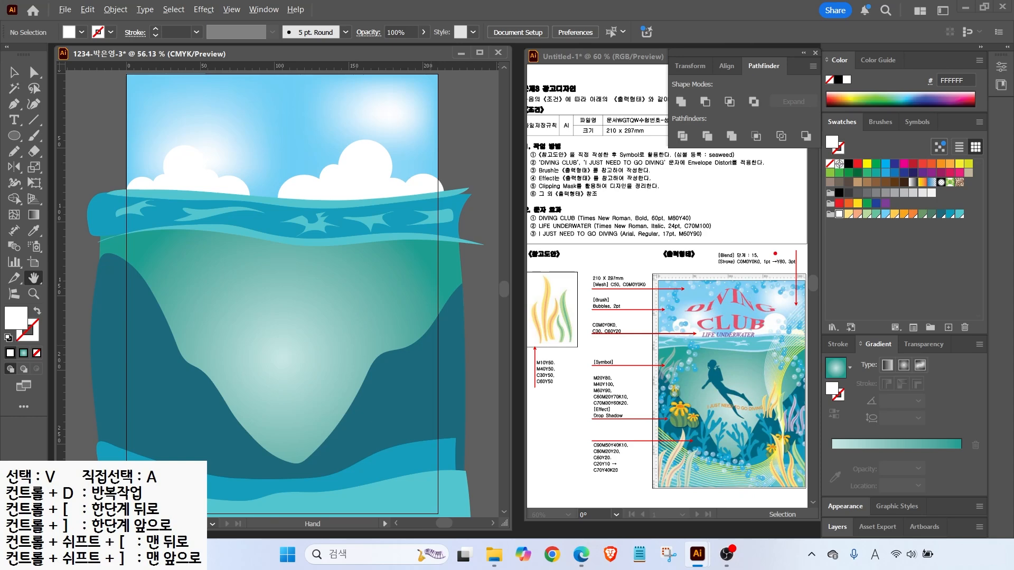
pyautogui.moveTo(738, 280)
pyautogui.mouseDown()
pyautogui.moveTo(747, 266)
pyautogui.moveTo(776, 268)
pyautogui.mouseUp()
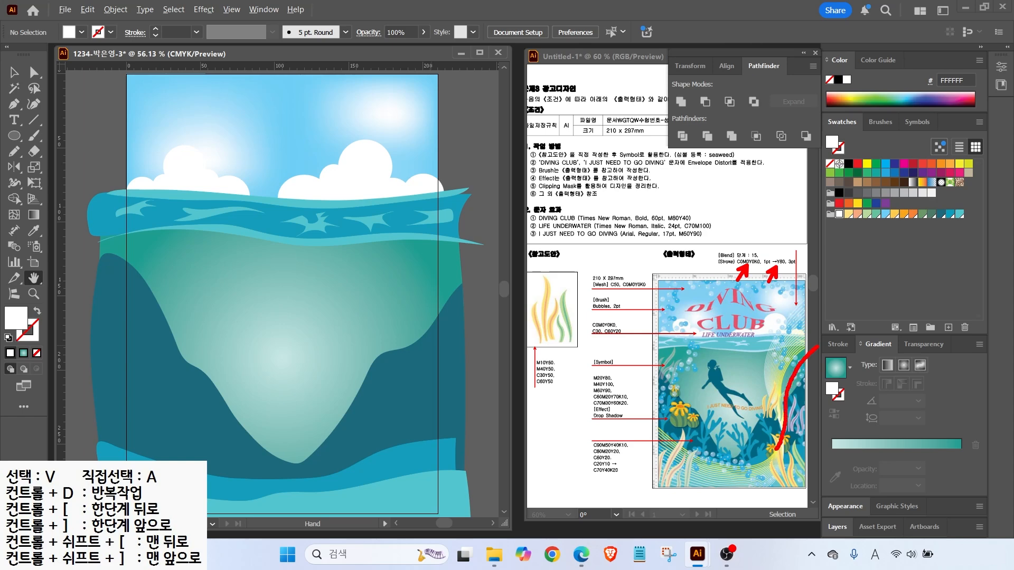
pyautogui.moveTo(749, 463)
pyautogui.mouseDown()
pyautogui.moveTo(692, 448)
pyautogui.moveTo(643, 396)
pyautogui.mouseUp()
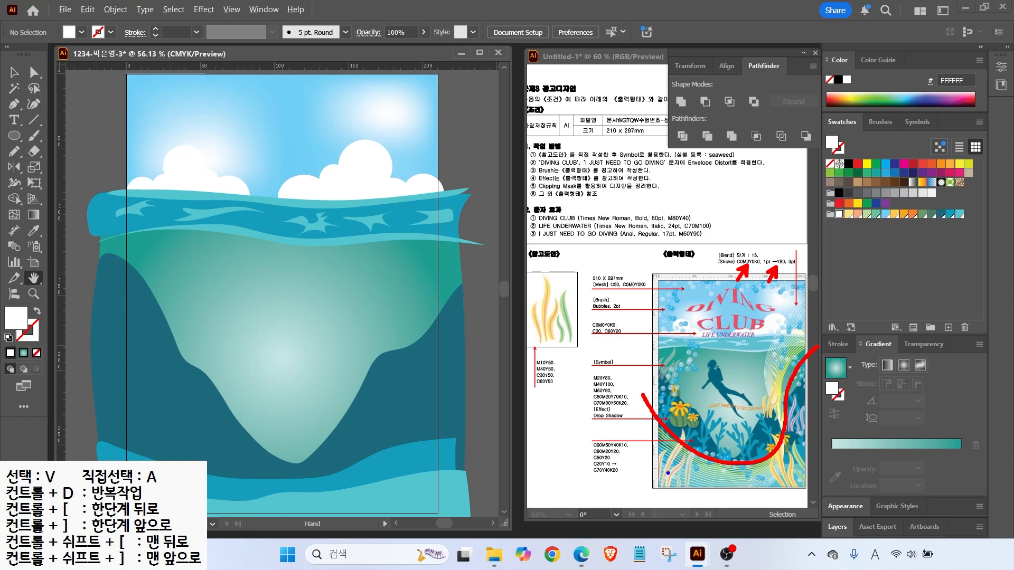
pyautogui.moveTo(627, 470)
pyautogui.mouseDown()
pyautogui.moveTo(674, 501)
pyautogui.moveTo(733, 508)
pyautogui.moveTo(767, 496)
pyautogui.moveTo(783, 434)
pyautogui.mouseUp()
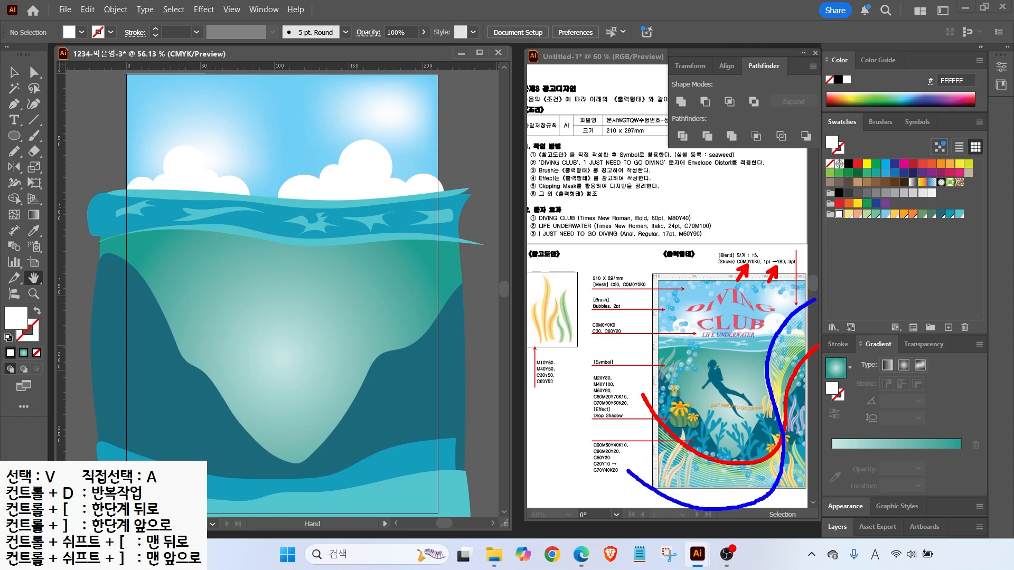
pyautogui.press('Escape')
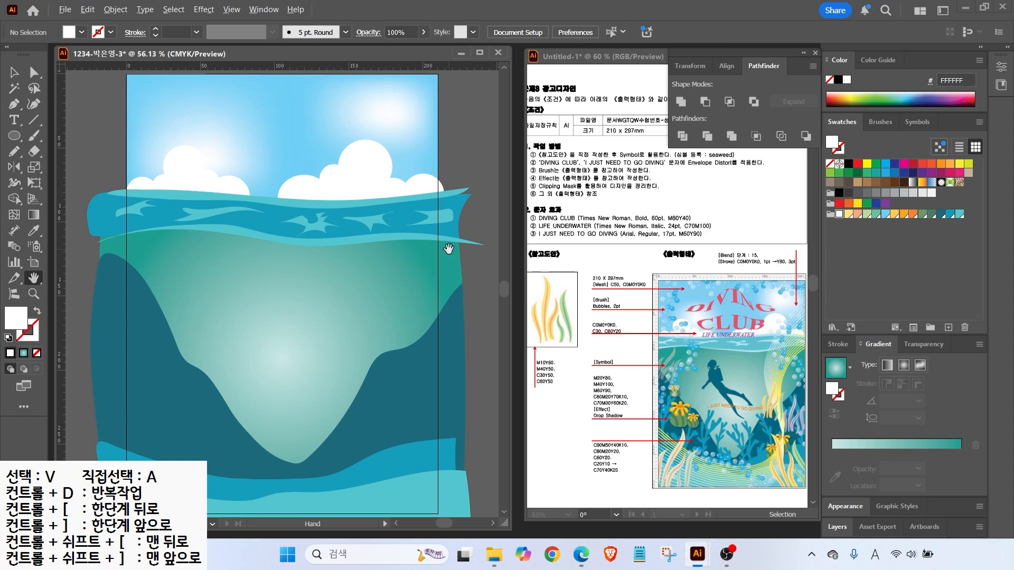
pyautogui.scroll(-1, 448, 249)
# Draw the first wavy ribbon curve with the Pen tool as a white stroke
pyautogui.scroll(-1, 419, 262)
pyautogui.moveTo(419, 262)
pyautogui.mouseDown()
pyautogui.moveTo(322, 248)
pyautogui.moveTo(294, 271)
pyautogui.mouseUp()
pyautogui.click(14, 104)
pyautogui.click(373, 170)
pyautogui.moveTo(317, 344); pyautogui.dragTo(312, 375)
pyautogui.moveTo(234, 416); pyautogui.dragTo(187, 413)
pyautogui.moveTo(115, 358); pyautogui.dragTo(89, 331)
pyautogui.click(37, 311)
pyautogui.click(14, 72)
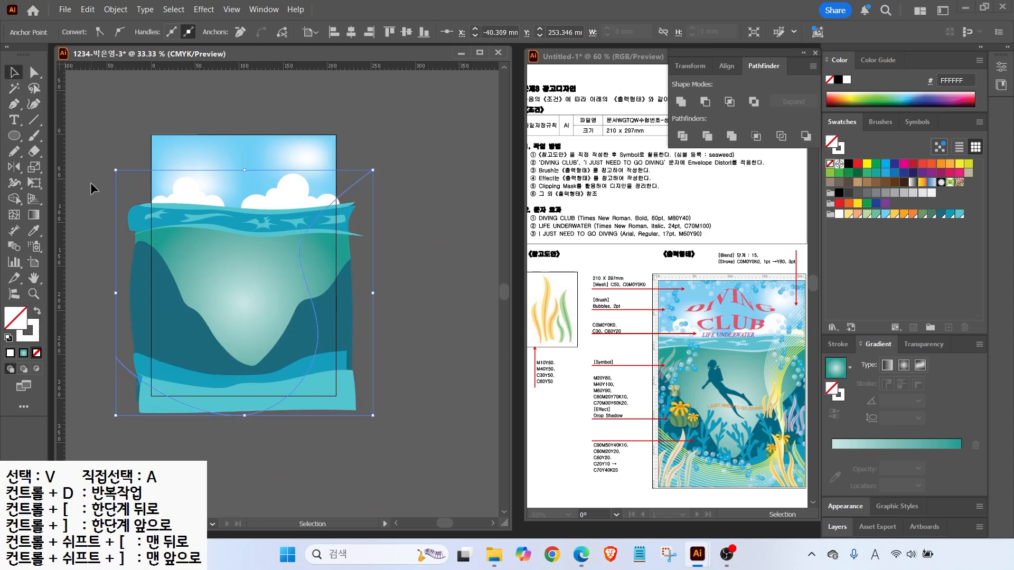
pyautogui.click(90, 182)
# Raise the first curve's top endpoint and inspect its anchor handles
pyautogui.press('a')
pyautogui.moveTo(372, 170); pyautogui.dragTo(360, 146)
pyautogui.click(306, 230)
pyautogui.scroll(3, 305, 229)
pyautogui.click(292, 273)
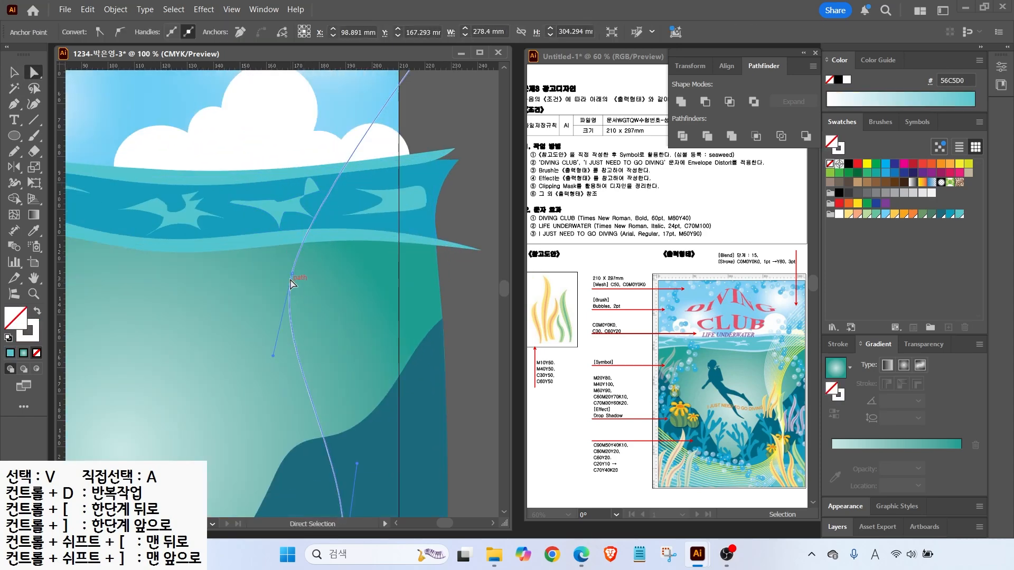
pyautogui.scroll(-3, 305, 155)
# Draw a second wavy curve with the Pen tool from upper right to left
pyautogui.press('p')
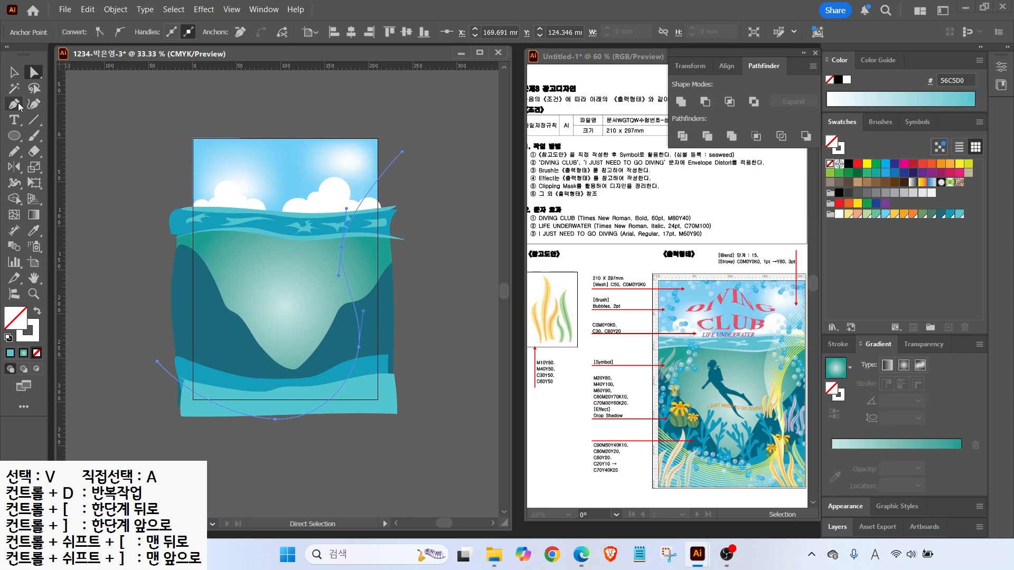
pyautogui.click(95, 181)
pyautogui.hotkey('ctrl', 'z')
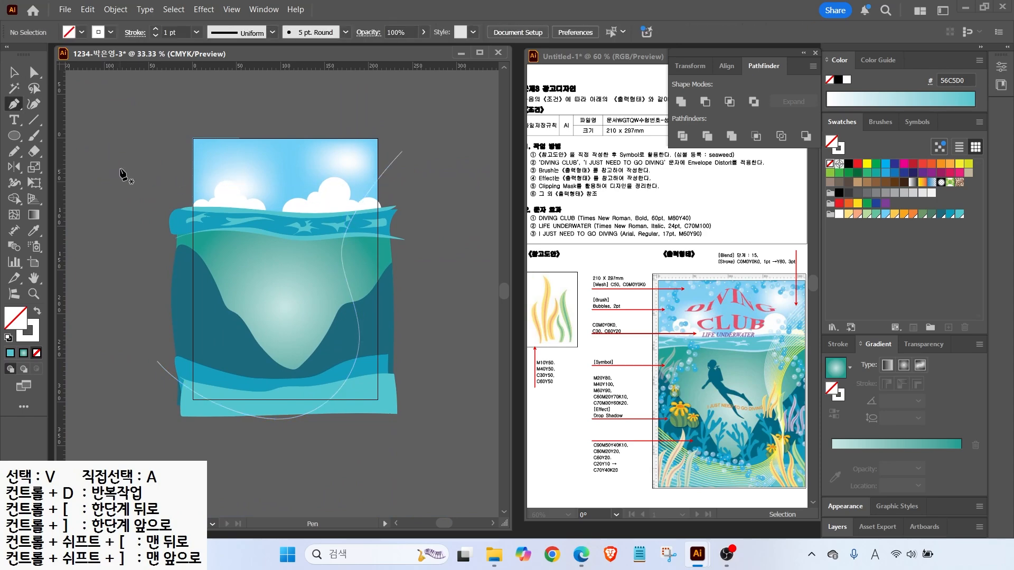
pyautogui.click(413, 232)
pyautogui.moveTo(355, 285); pyautogui.dragTo(353, 314)
pyautogui.moveTo(325, 381); pyautogui.dragTo(296, 390)
pyautogui.moveTo(210, 348); pyautogui.dragTo(188, 311)
pyautogui.click(168, 275)
pyautogui.click(14, 73)
# Reshape both curves by moving their anchors, handles and endpoints
pyautogui.click(34, 73)
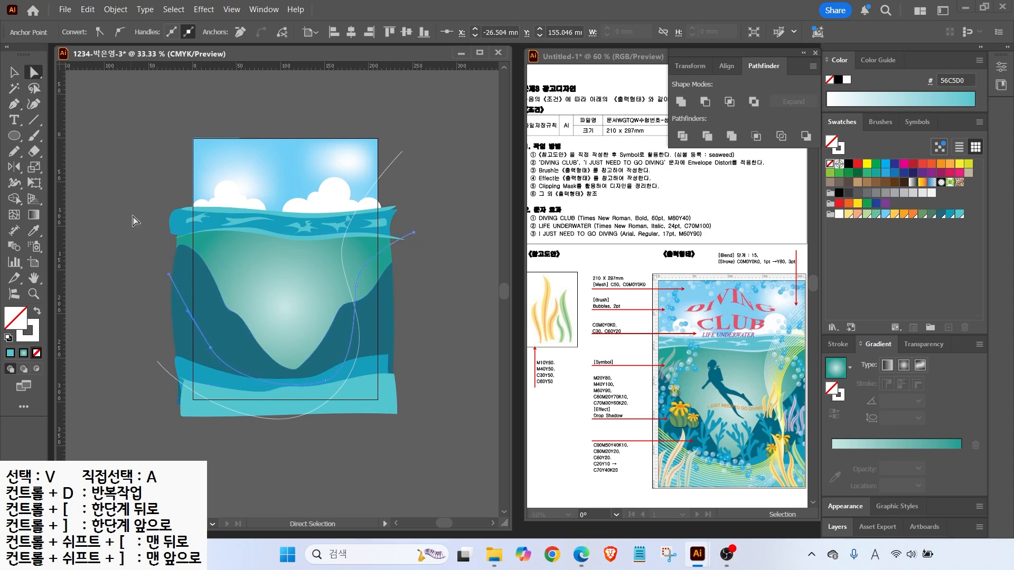
pyautogui.moveTo(169, 274); pyautogui.dragTo(160, 304)
pyautogui.moveTo(210, 347); pyautogui.dragTo(207, 358)
pyautogui.moveTo(229, 395); pyautogui.dragTo(234, 379)
pyautogui.moveTo(325, 381); pyautogui.dragTo(309, 382)
pyautogui.click(359, 346)
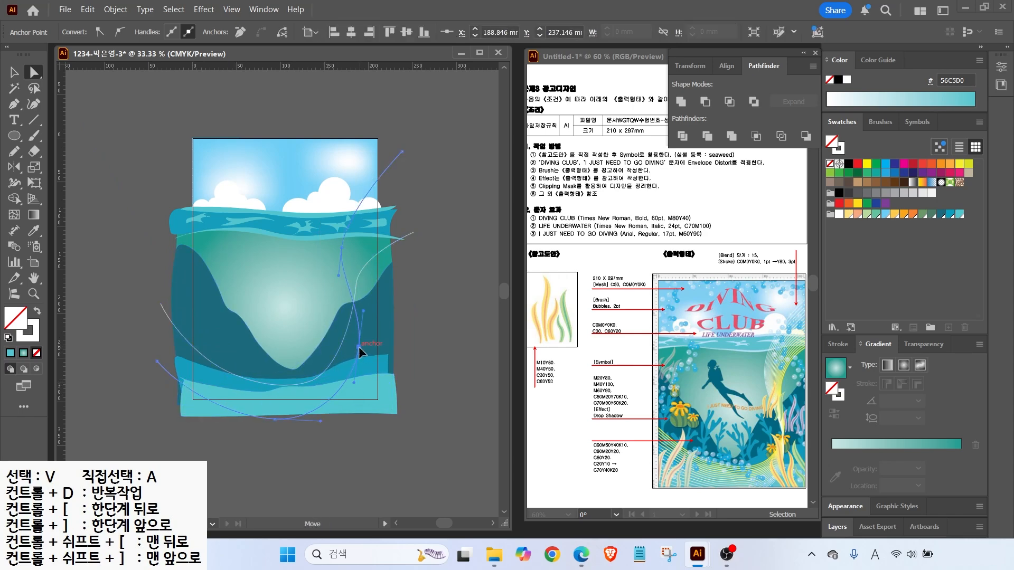
pyautogui.moveTo(353, 382); pyautogui.dragTo(363, 395)
pyautogui.moveTo(275, 419); pyautogui.dragTo(271, 426)
pyautogui.moveTo(157, 361); pyautogui.dragTo(149, 368)
pyautogui.click(357, 279)
pyautogui.moveTo(359, 257); pyautogui.dragTo(363, 252)
pyautogui.moveTo(413, 233); pyautogui.dragTo(413, 217)
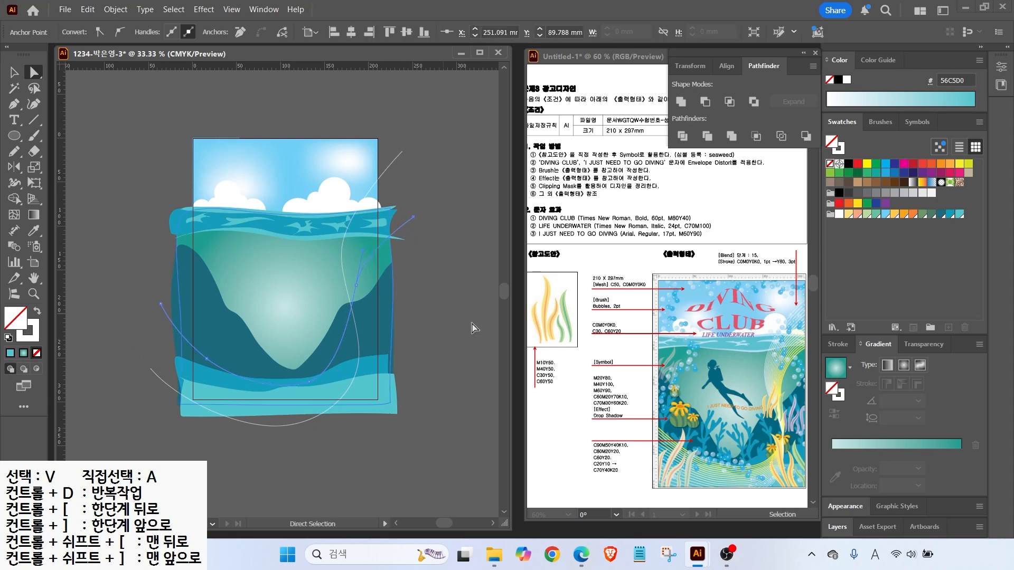
# Give the curve a yellow FFF450 stroke and raise its weight to 3 pt
pyautogui.doubleClick(32, 334)
pyautogui.write('FFF450')
pyautogui.press('Return')
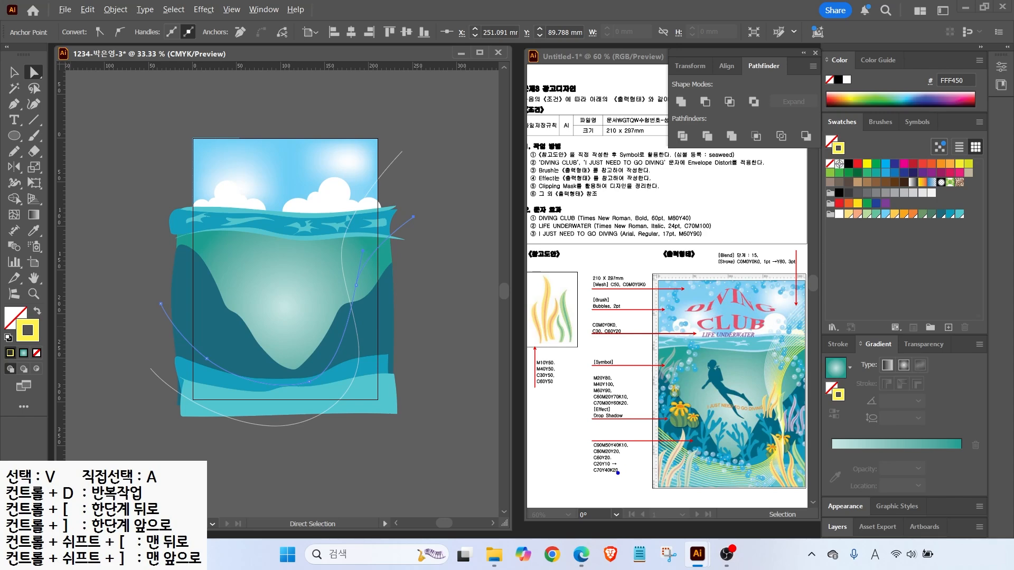
pyautogui.moveTo(784, 250); pyautogui.dragTo(811, 234)
pyautogui.moveTo(807, 273)
pyautogui.mouseDown()
pyautogui.moveTo(772, 278)
pyautogui.moveTo(802, 244)
pyautogui.moveTo(795, 275)
pyautogui.mouseUp()
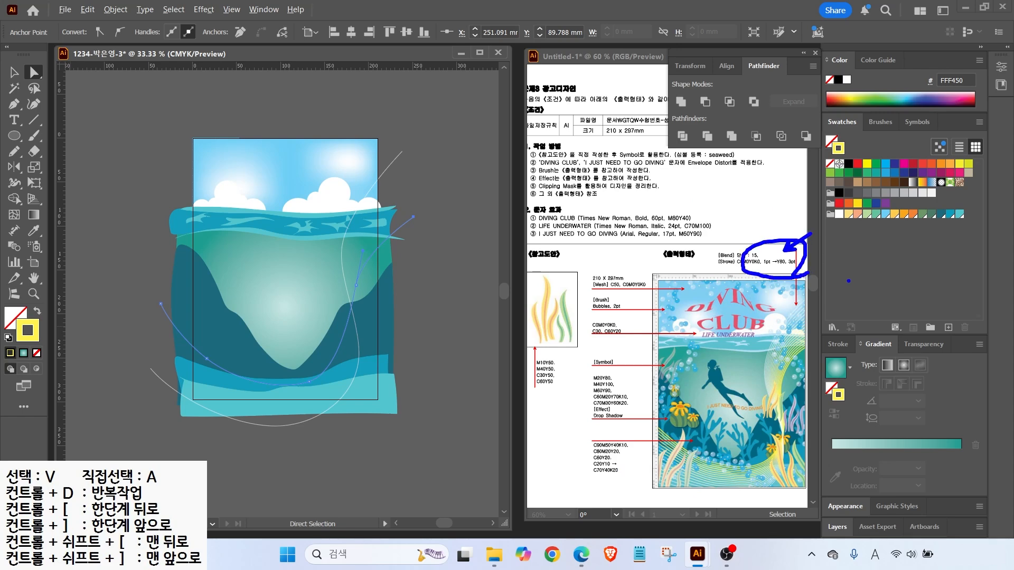
pyautogui.click(843, 344)
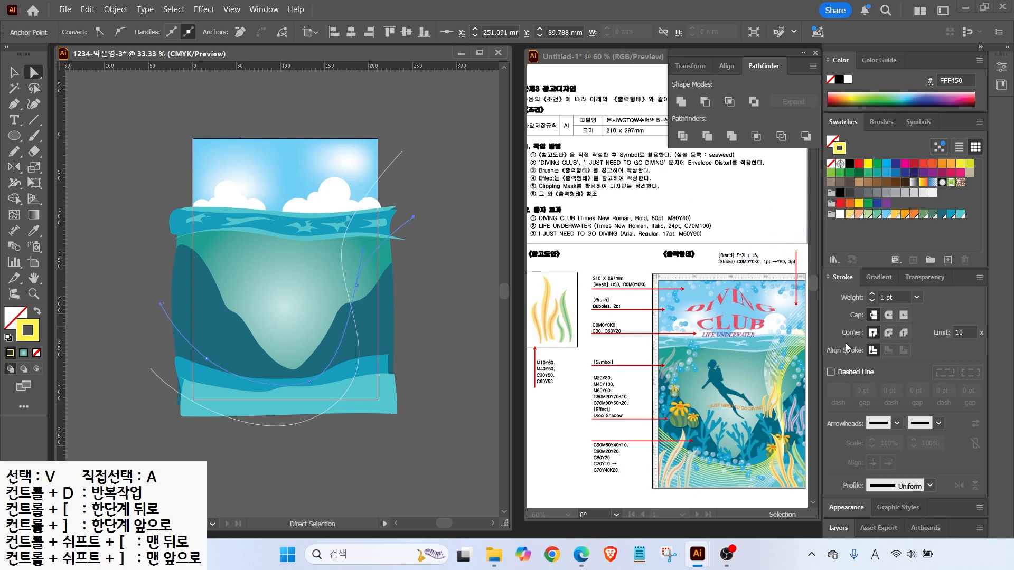
pyautogui.click(871, 294)
pyautogui.click(871, 294)
pyautogui.press('v')
pyautogui.click(431, 241)
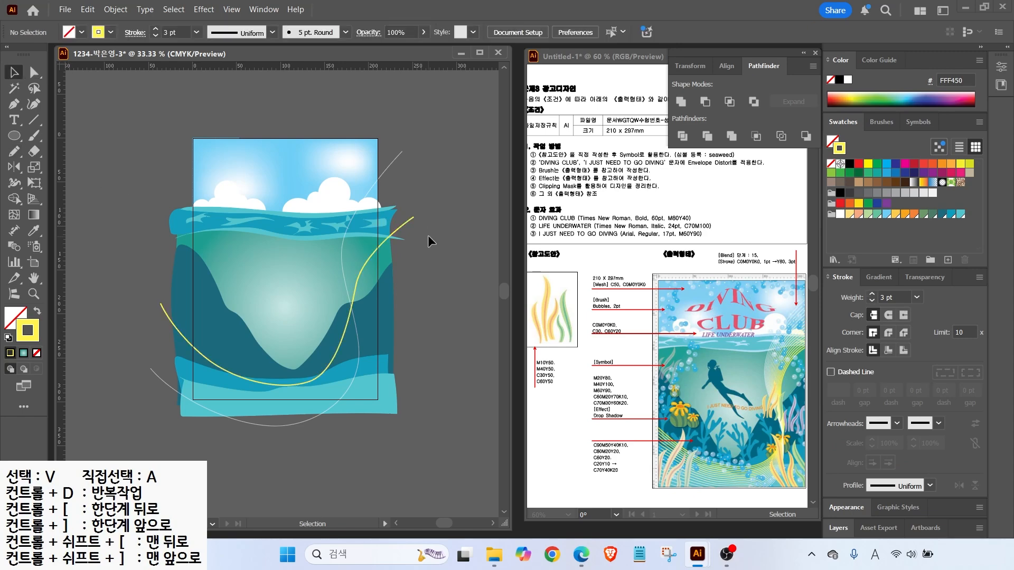
# Blend the yellow curve into the white curve with the Blend tool
pyautogui.moveTo(405, 142); pyautogui.dragTo(414, 129)
pyautogui.moveTo(413, 222); pyautogui.dragTo(444, 237)
pyautogui.click(15, 248)
pyautogui.click(161, 301)
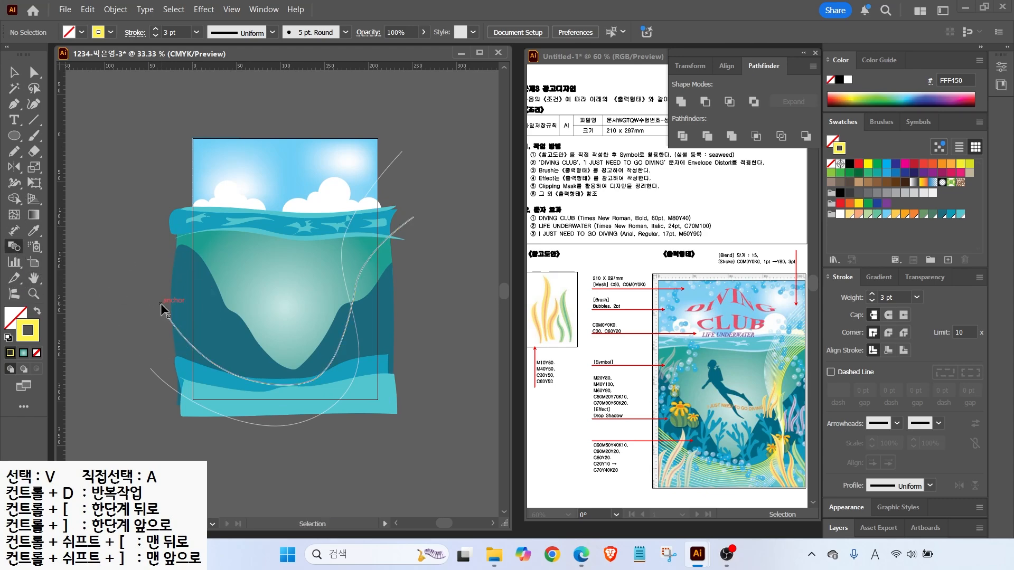
pyautogui.click(152, 369)
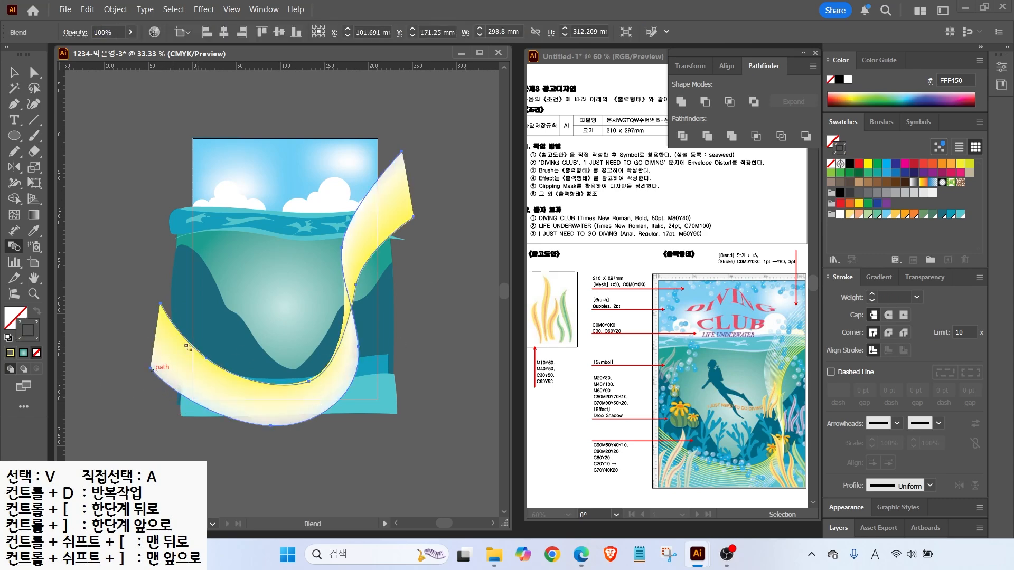
# Set the blend to Specified Steps 15 with Preview and apply it
pyautogui.doubleClick(14, 246)
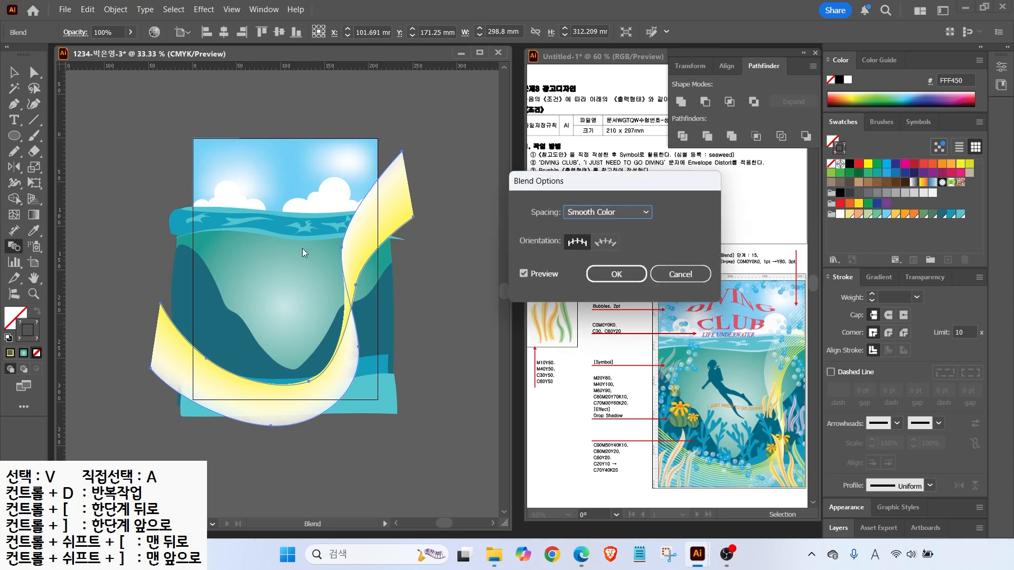
pyautogui.moveTo(538, 184); pyautogui.dragTo(476, 221)
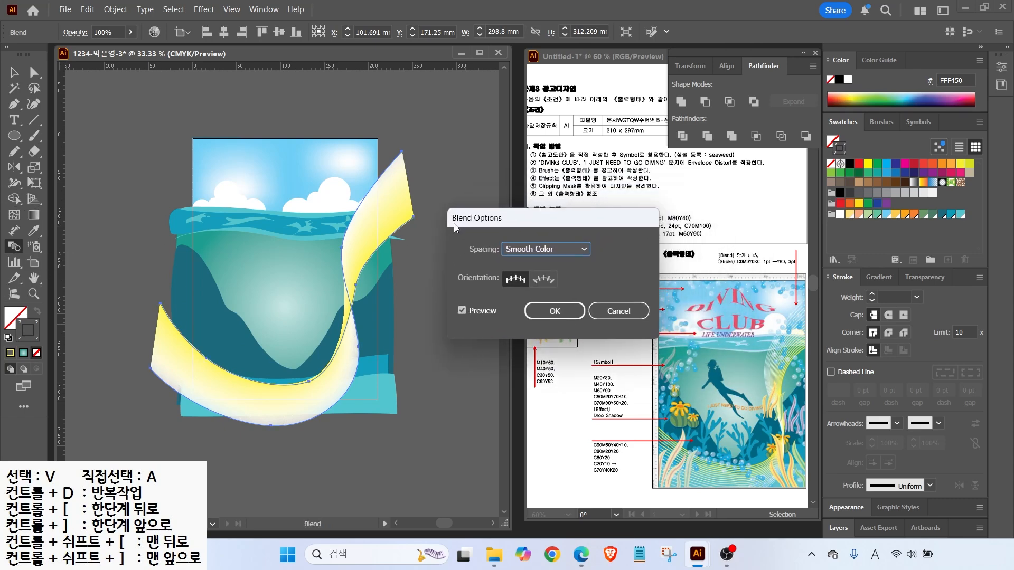
pyautogui.click(519, 249)
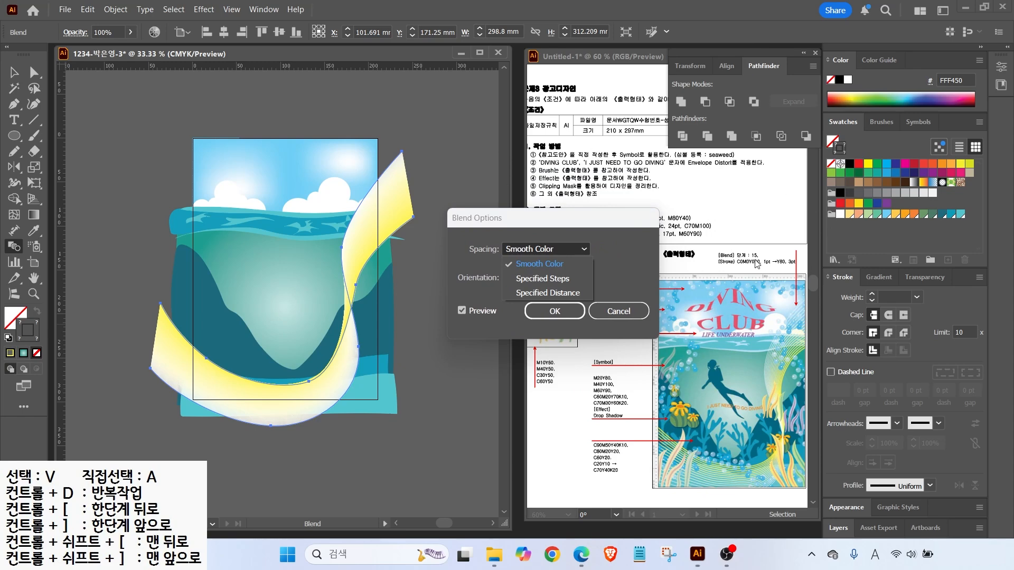
pyautogui.click(561, 279)
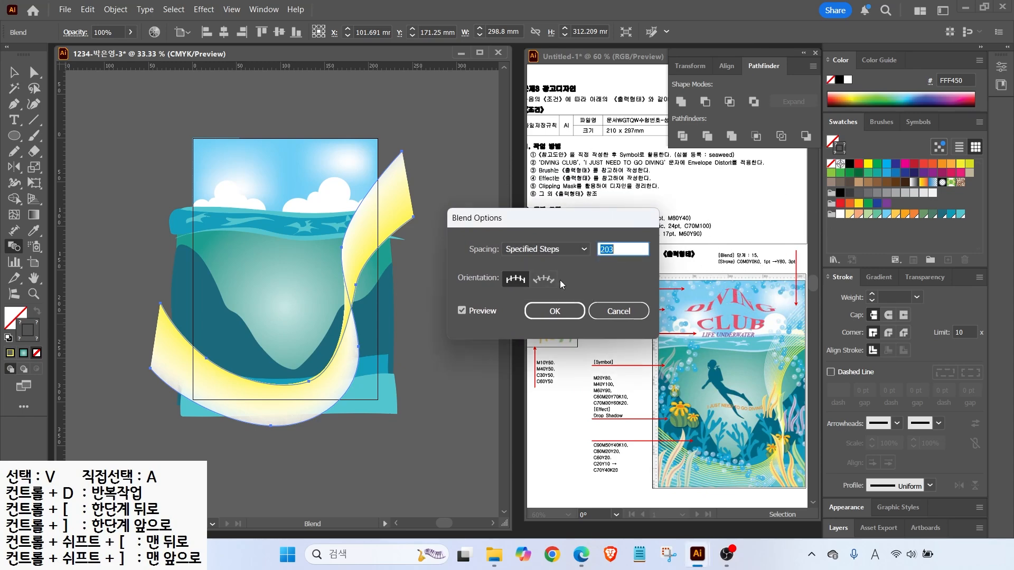
pyautogui.write('15')
pyautogui.click(461, 311)
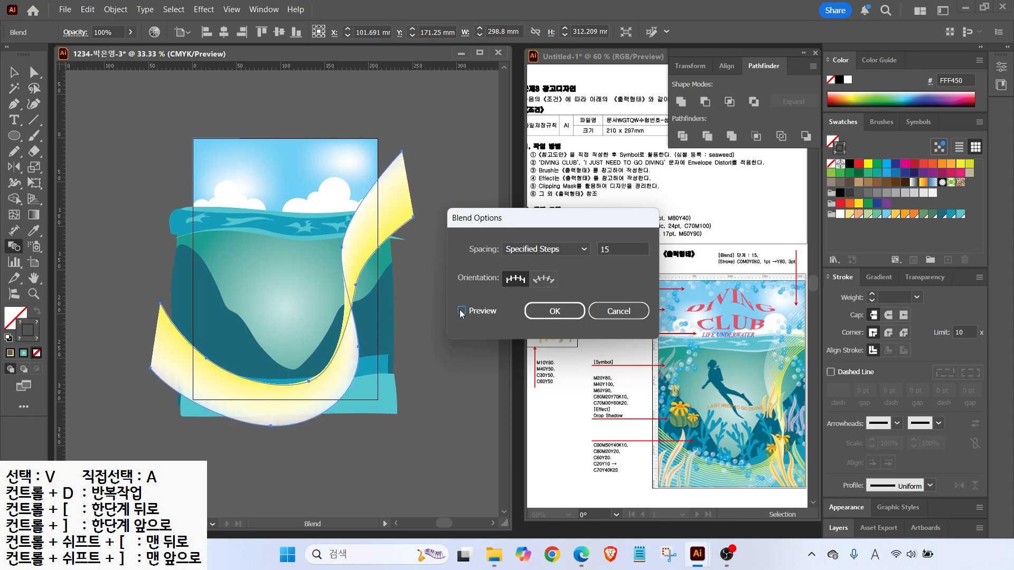
pyautogui.click(554, 311)
pyautogui.press('v')
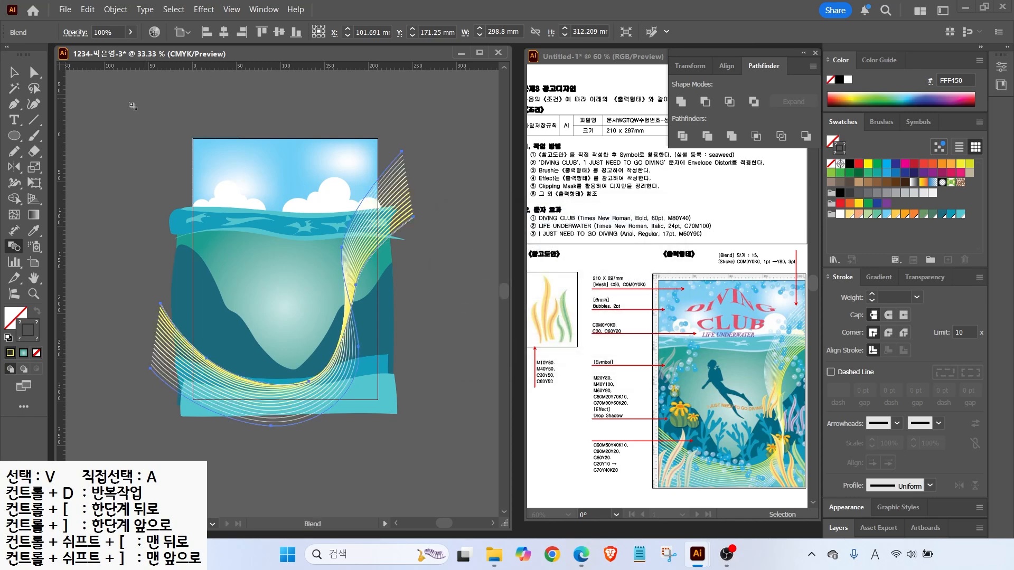
pyautogui.press('a')
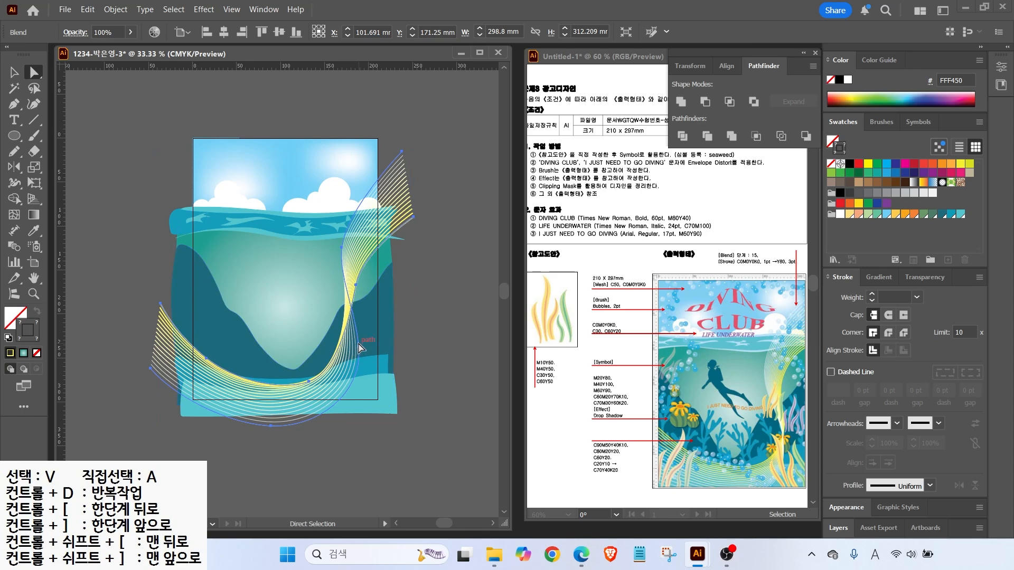
pyautogui.click(430, 345)
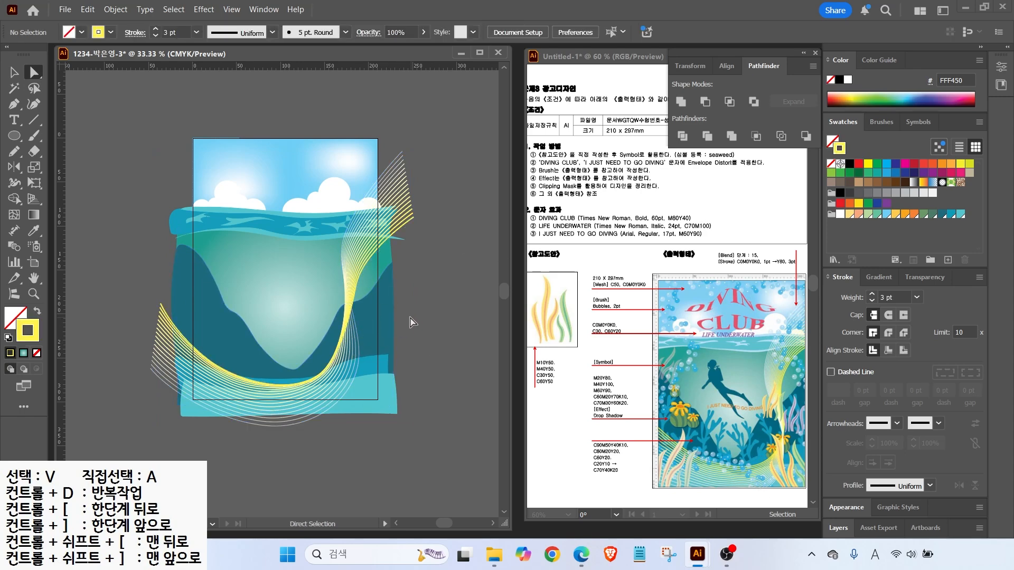
# Choose the Blob Brush with teal 009DBC stroke and zoom into the water
pyautogui.hotkey('ctrl', '+')
pyautogui.click(33, 136)
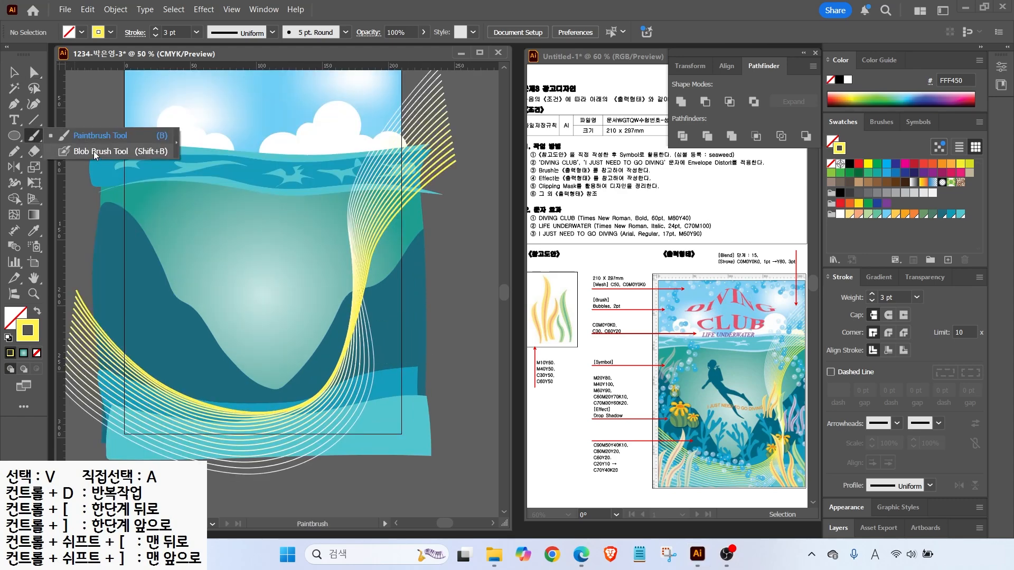
pyautogui.click(94, 151)
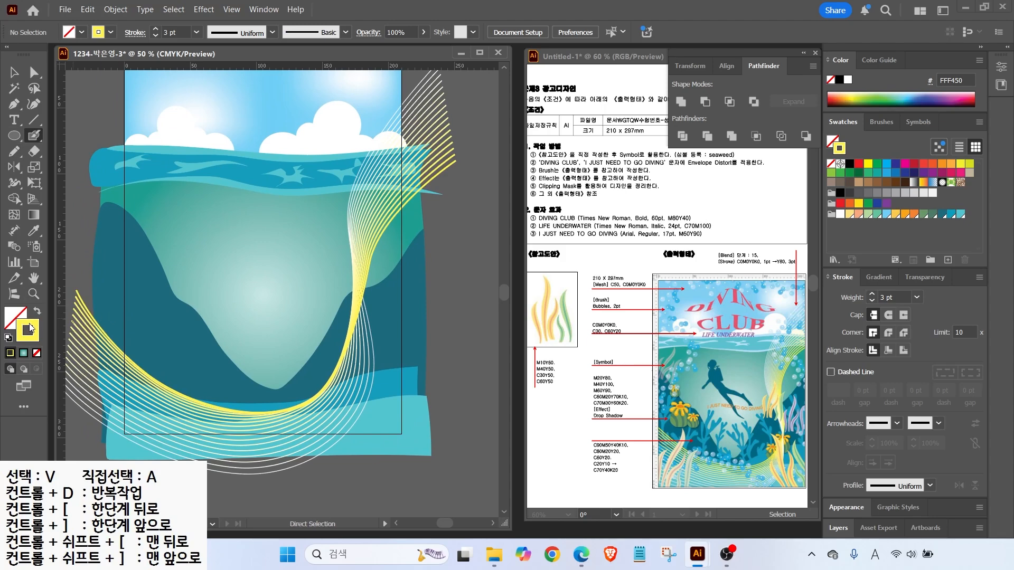
pyautogui.click(29, 329)
pyautogui.click(952, 214)
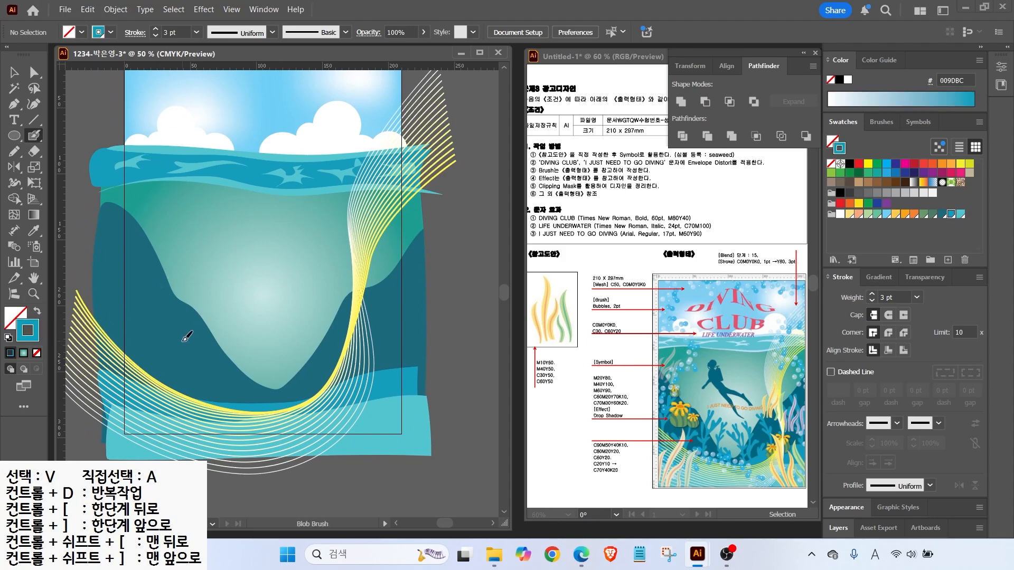
pyautogui.press('alt')
pyautogui.scroll(2, 256, 366)
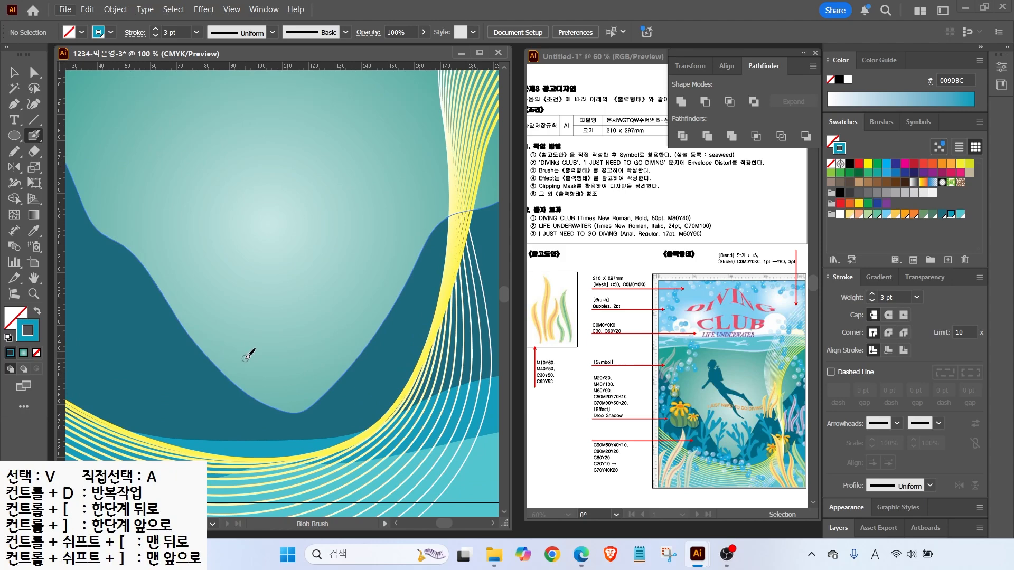
pyautogui.hotkey('alt', '2')
pyautogui.moveTo(240, 248)
pyautogui.mouseDown()
pyautogui.moveTo(216, 245)
pyautogui.moveTo(217, 299)
pyautogui.mouseUp()
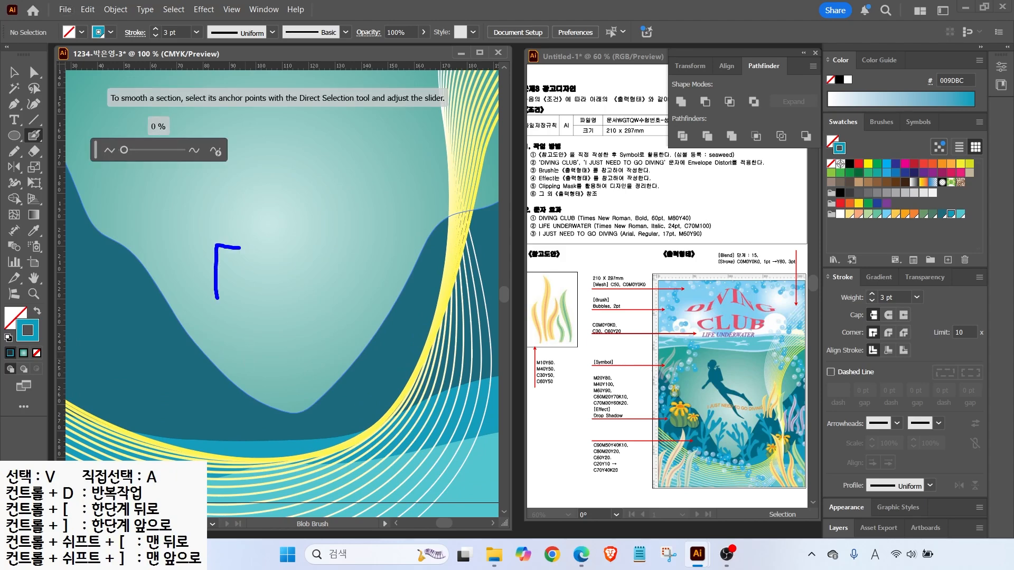
pyautogui.moveTo(283, 228)
pyautogui.mouseDown()
pyautogui.moveTo(259, 330)
pyautogui.moveTo(272, 259)
pyautogui.moveTo(302, 231)
pyautogui.moveTo(311, 266)
pyautogui.moveTo(289, 293)
pyautogui.mouseUp()
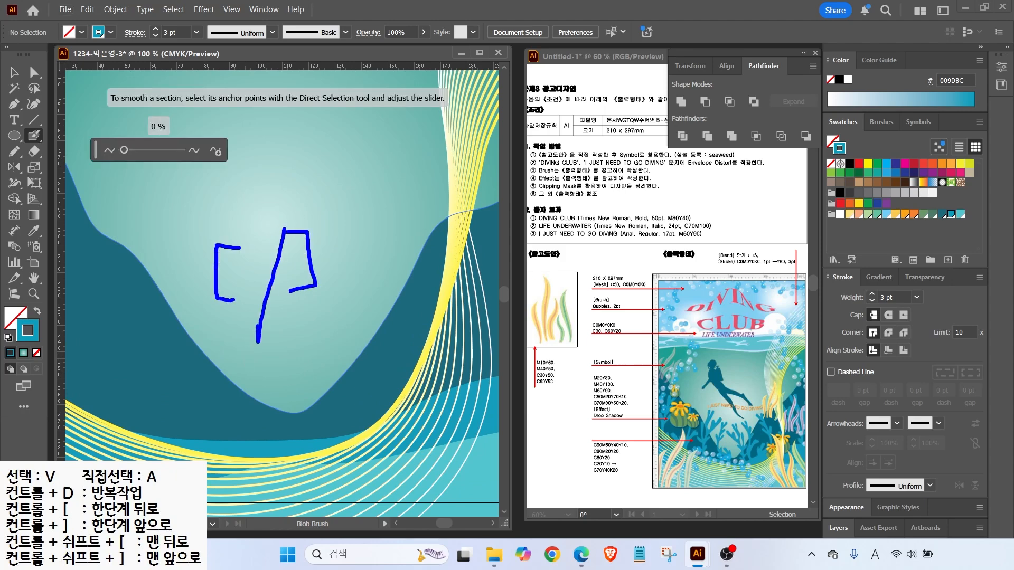
pyautogui.press('Escape')
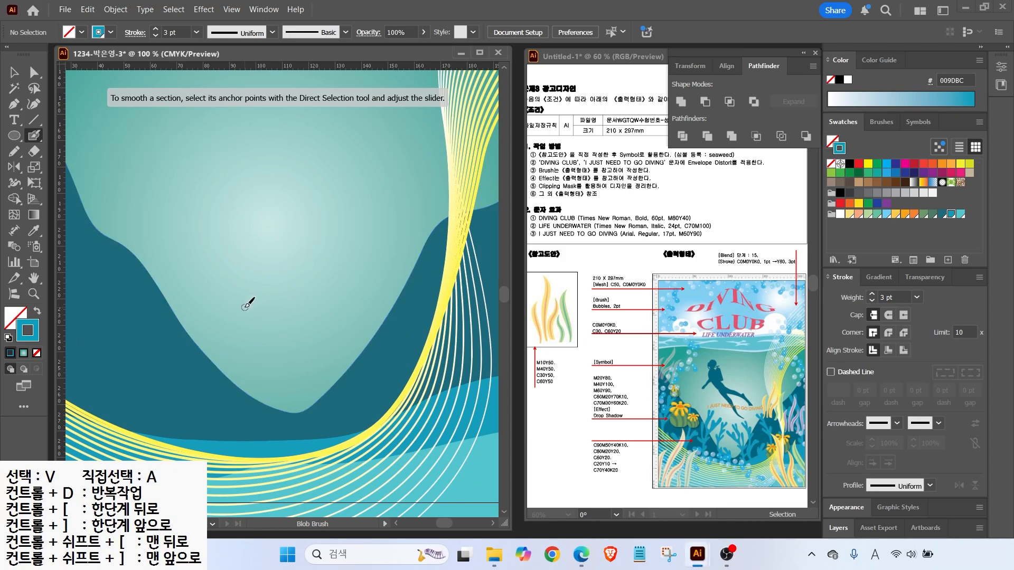
# Paint two teal seaweed stalks with side branches rising from the seabed
pyautogui.moveTo(297, 442)
pyautogui.mouseDown()
pyautogui.moveTo(292, 398)
pyautogui.moveTo(222, 256)
pyautogui.moveTo(232, 269)
pyautogui.moveTo(238, 258)
pyautogui.moveTo(241, 296)
pyautogui.moveTo(255, 301)
pyautogui.moveTo(261, 267)
pyautogui.moveTo(231, 218)
pyautogui.moveTo(246, 220)
pyautogui.moveTo(255, 248)
pyautogui.moveTo(266, 236)
pyautogui.moveTo(265, 282)
pyautogui.mouseUp()
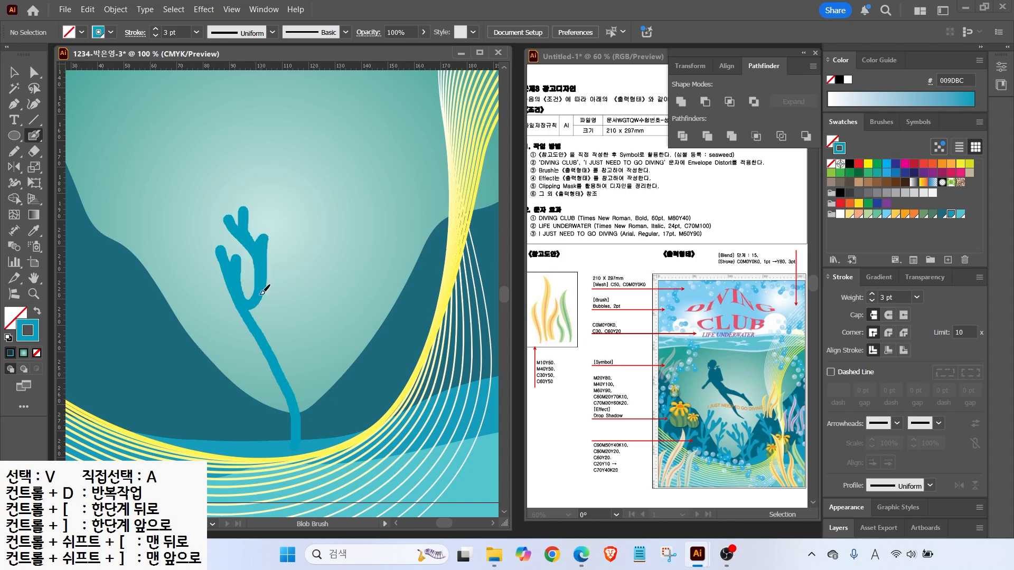
pyautogui.moveTo(255, 324)
pyautogui.mouseDown()
pyautogui.moveTo(294, 256)
pyautogui.moveTo(279, 318)
pyautogui.moveTo(300, 307)
pyautogui.moveTo(266, 338)
pyautogui.moveTo(234, 323)
pyautogui.moveTo(269, 344)
pyautogui.mouseUp()
pyautogui.moveTo(293, 379); pyautogui.dragTo(295, 374)
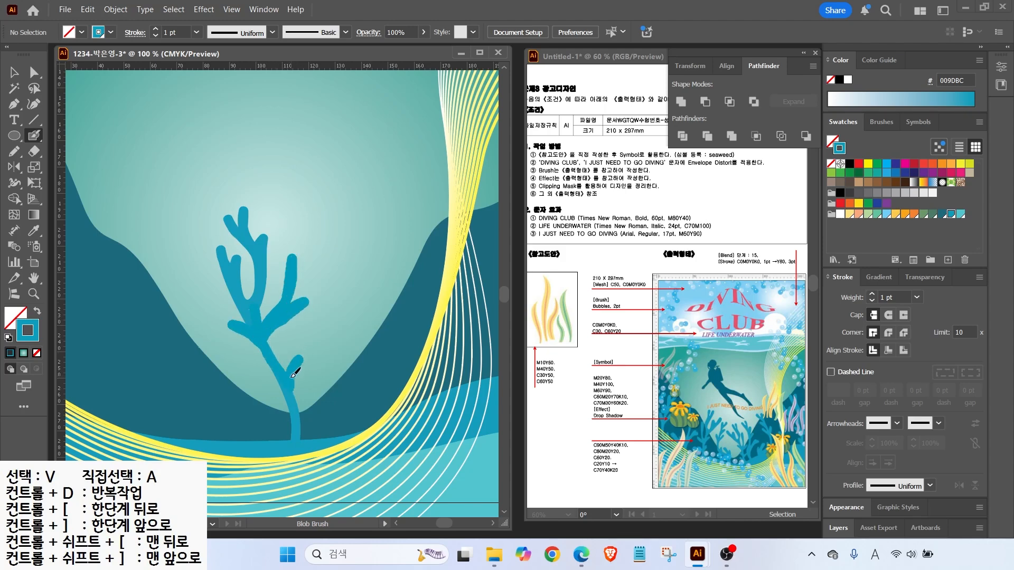
pyautogui.moveTo(292, 420)
pyautogui.mouseDown()
pyautogui.moveTo(271, 394)
pyautogui.moveTo(294, 449)
pyautogui.mouseUp()
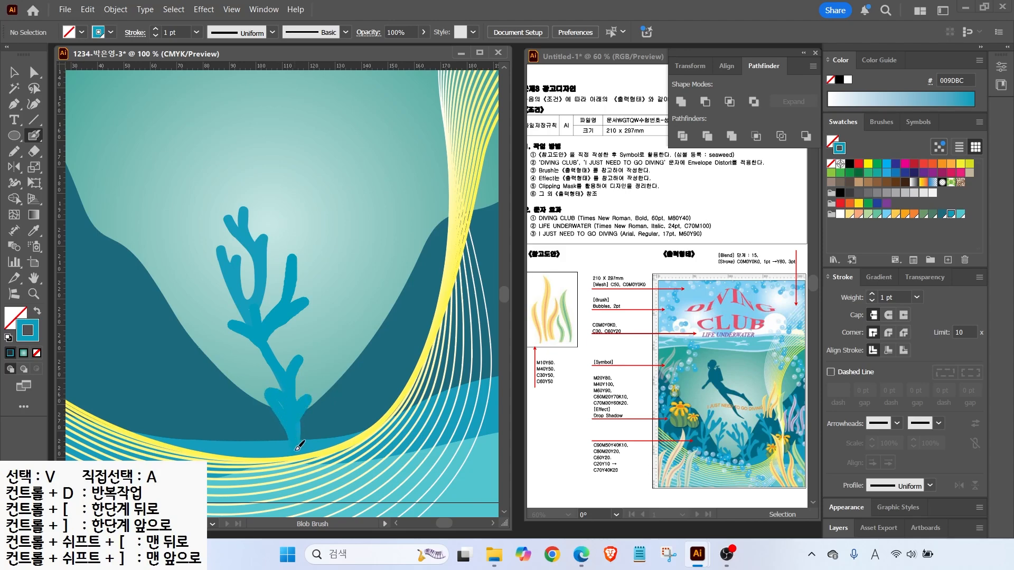
pyautogui.moveTo(350, 434)
pyautogui.mouseDown()
pyautogui.moveTo(340, 318)
pyautogui.moveTo(305, 203)
pyautogui.moveTo(312, 222)
pyautogui.moveTo(323, 199)
pyautogui.moveTo(326, 257)
pyautogui.moveTo(347, 238)
pyautogui.mouseUp()
pyautogui.moveTo(344, 312)
pyautogui.mouseDown()
pyautogui.moveTo(379, 278)
pyautogui.moveTo(365, 309)
pyautogui.moveTo(380, 297)
pyautogui.moveTo(349, 341)
pyautogui.moveTo(363, 299)
pyautogui.moveTo(344, 304)
pyautogui.moveTo(318, 233)
pyautogui.moveTo(340, 296)
pyautogui.mouseUp()
pyautogui.moveTo(354, 347); pyautogui.dragTo(353, 431)
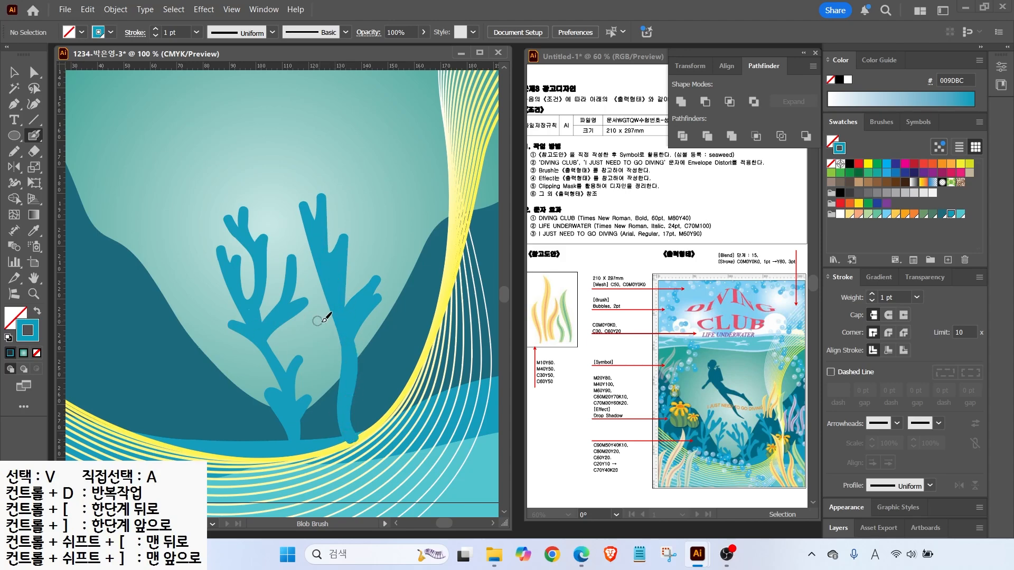
# Paint a forked seaweed branch on the right and another vertical stalk
pyautogui.hscroll(3, 333, 402)
pyautogui.moveTo(315, 408)
pyautogui.mouseDown()
pyautogui.moveTo(334, 338)
pyautogui.moveTo(323, 382)
pyautogui.moveTo(356, 340)
pyautogui.mouseUp()
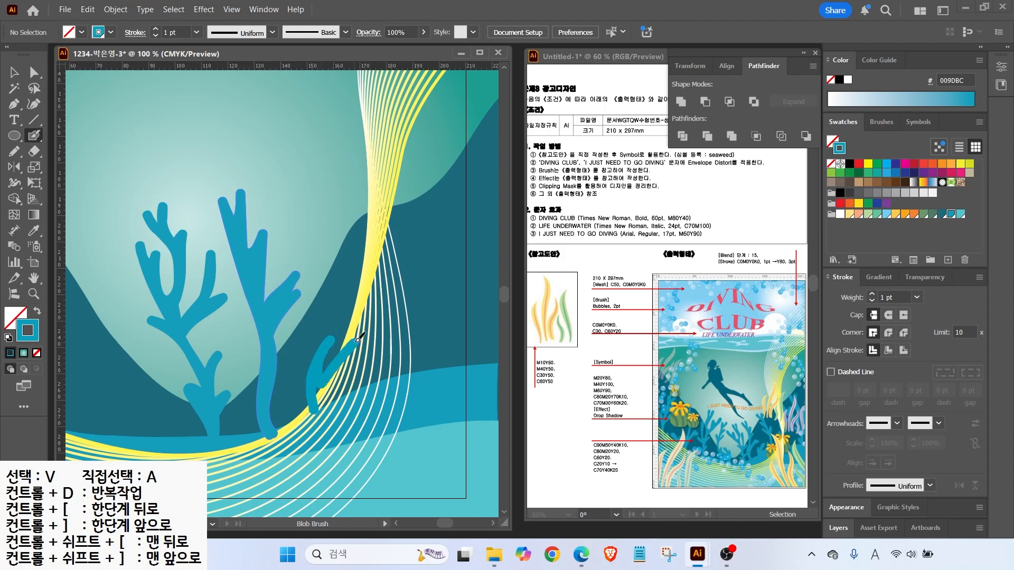
pyautogui.moveTo(338, 374)
pyautogui.mouseDown()
pyautogui.moveTo(321, 403)
pyautogui.moveTo(330, 381)
pyautogui.moveTo(329, 410)
pyautogui.moveTo(353, 355)
pyautogui.moveTo(376, 380)
pyautogui.moveTo(351, 381)
pyautogui.moveTo(377, 316)
pyautogui.moveTo(296, 151)
pyautogui.moveTo(298, 125)
pyautogui.moveTo(296, 161)
pyautogui.moveTo(277, 141)
pyautogui.moveTo(306, 184)
pyautogui.moveTo(281, 175)
pyautogui.moveTo(311, 199)
pyautogui.moveTo(329, 233)
pyautogui.moveTo(302, 226)
pyautogui.moveTo(349, 266)
pyautogui.moveTo(350, 218)
pyautogui.mouseUp()
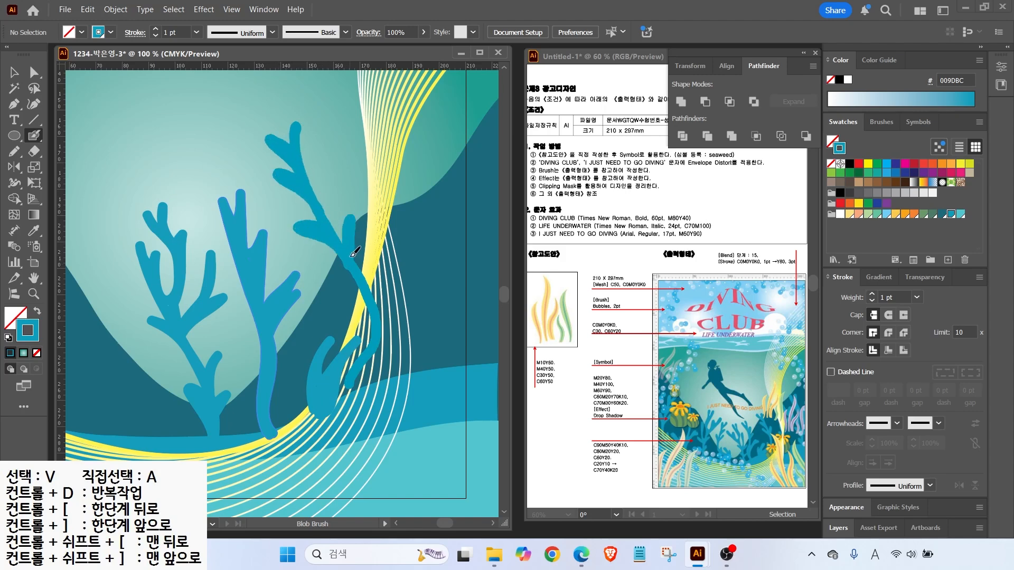
pyautogui.moveTo(375, 311); pyautogui.dragTo(377, 326)
pyautogui.moveTo(350, 267)
pyautogui.mouseDown()
pyautogui.moveTo(376, 344)
pyautogui.moveTo(353, 390)
pyautogui.mouseUp()
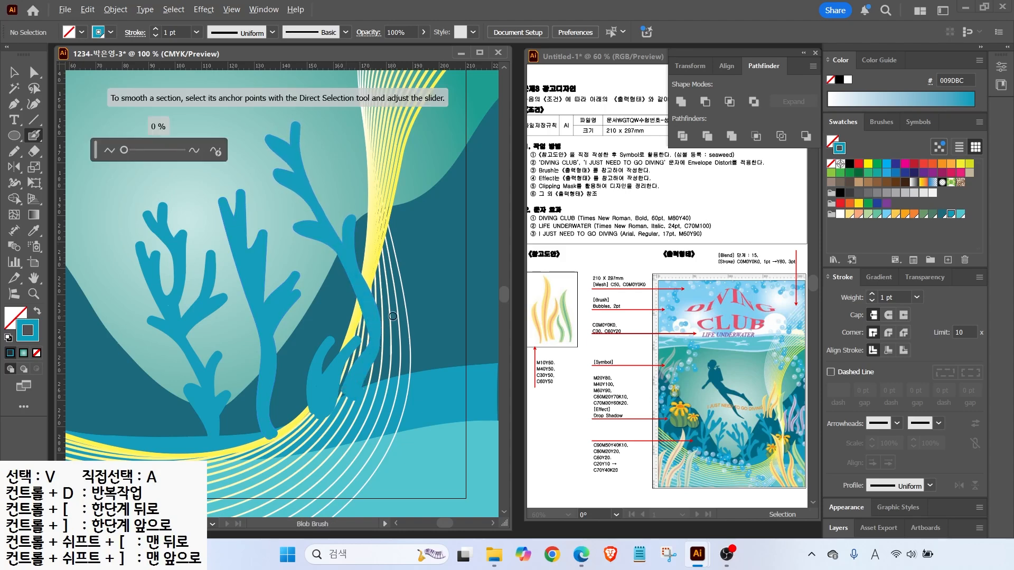
pyautogui.hotkey('ctrl', '-')
pyautogui.moveTo(391, 220)
pyautogui.mouseDown()
pyautogui.moveTo(400, 288)
pyautogui.moveTo(388, 377)
pyautogui.moveTo(381, 326)
pyautogui.moveTo(391, 346)
pyautogui.moveTo(388, 303)
pyautogui.moveTo(397, 315)
pyautogui.moveTo(399, 304)
pyautogui.moveTo(379, 260)
pyautogui.mouseUp()
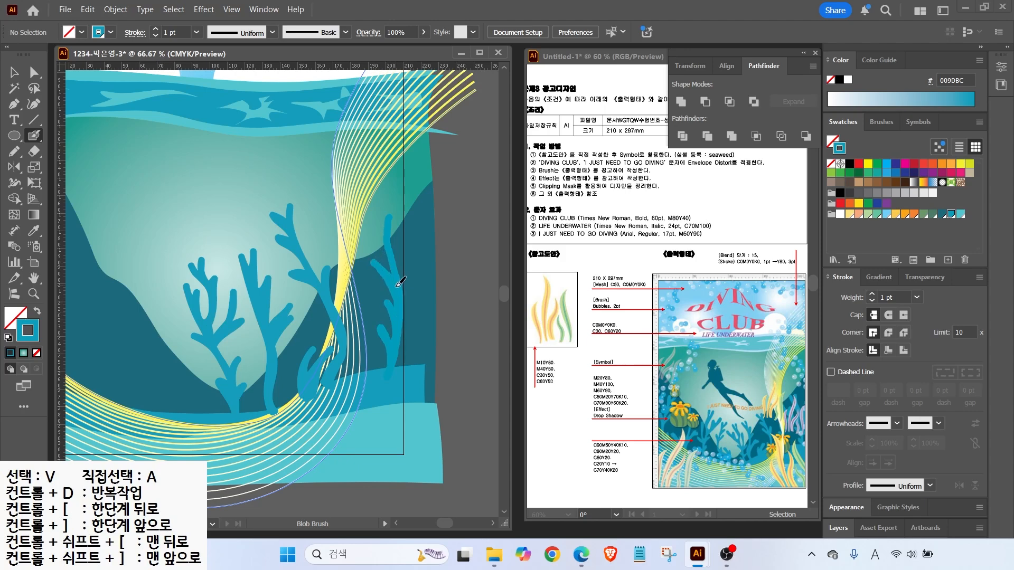
# Paint a left-curving seaweed stem and a new left stalk, each with branches
pyautogui.hscroll(-5, 327, 396)
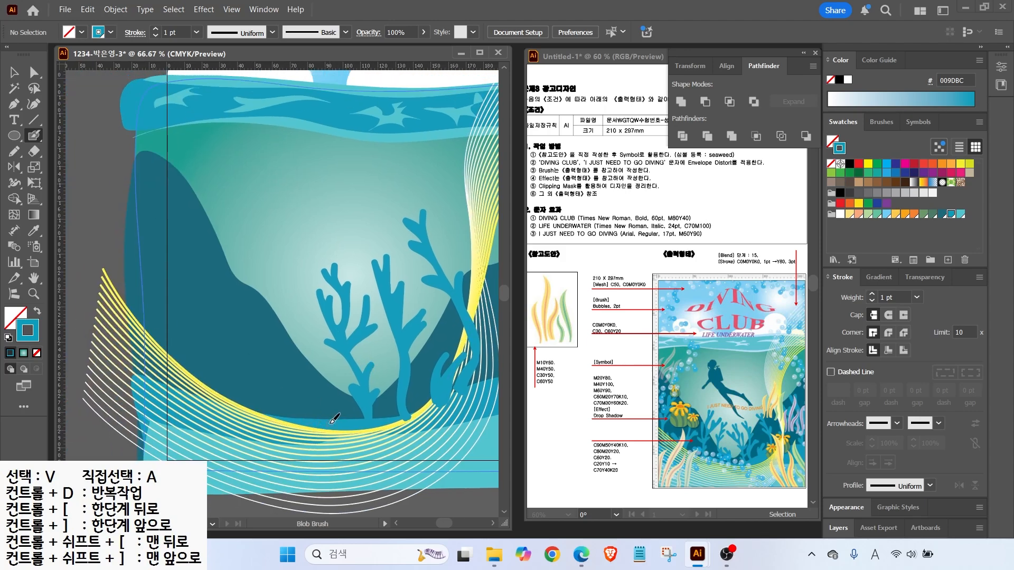
pyautogui.moveTo(329, 402)
pyautogui.mouseDown()
pyautogui.moveTo(307, 377)
pyautogui.moveTo(322, 390)
pyautogui.moveTo(321, 374)
pyautogui.moveTo(327, 419)
pyautogui.moveTo(278, 363)
pyautogui.moveTo(285, 301)
pyautogui.mouseUp()
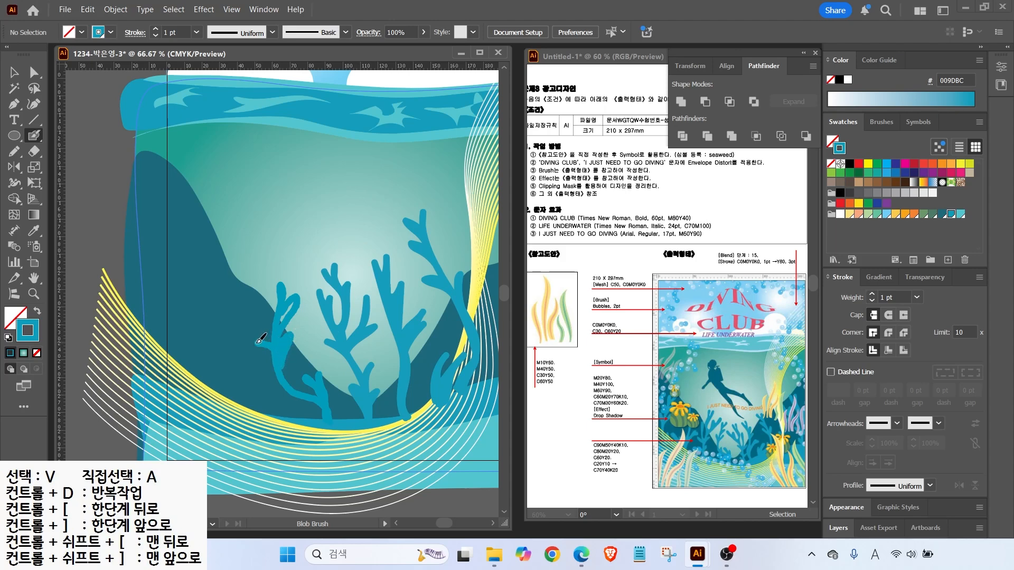
pyautogui.moveTo(258, 341); pyautogui.dragTo(280, 367)
pyautogui.moveTo(279, 281); pyautogui.dragTo(281, 330)
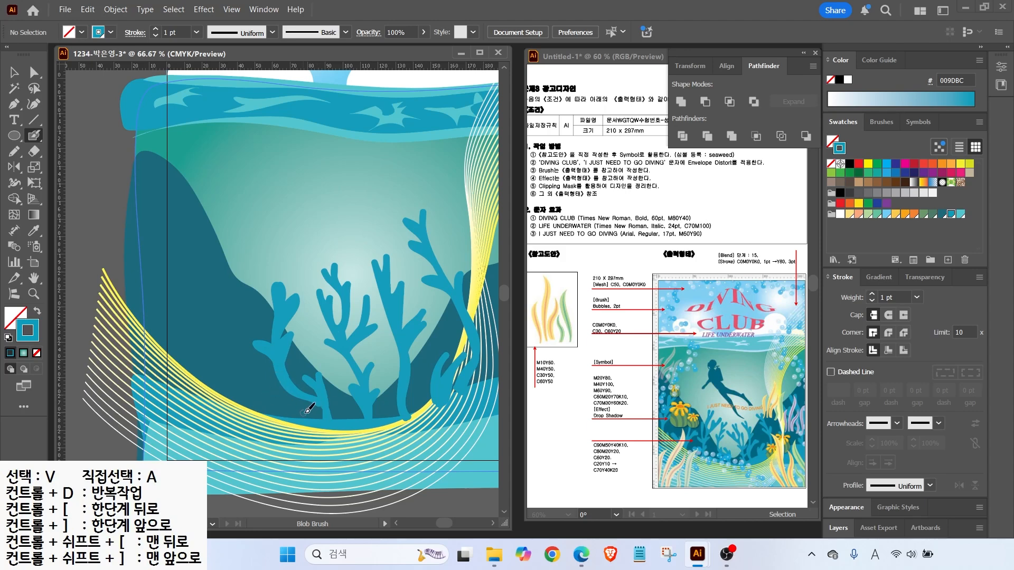
pyautogui.moveTo(267, 404)
pyautogui.mouseDown()
pyautogui.moveTo(246, 362)
pyautogui.moveTo(244, 299)
pyautogui.moveTo(261, 267)
pyautogui.mouseUp()
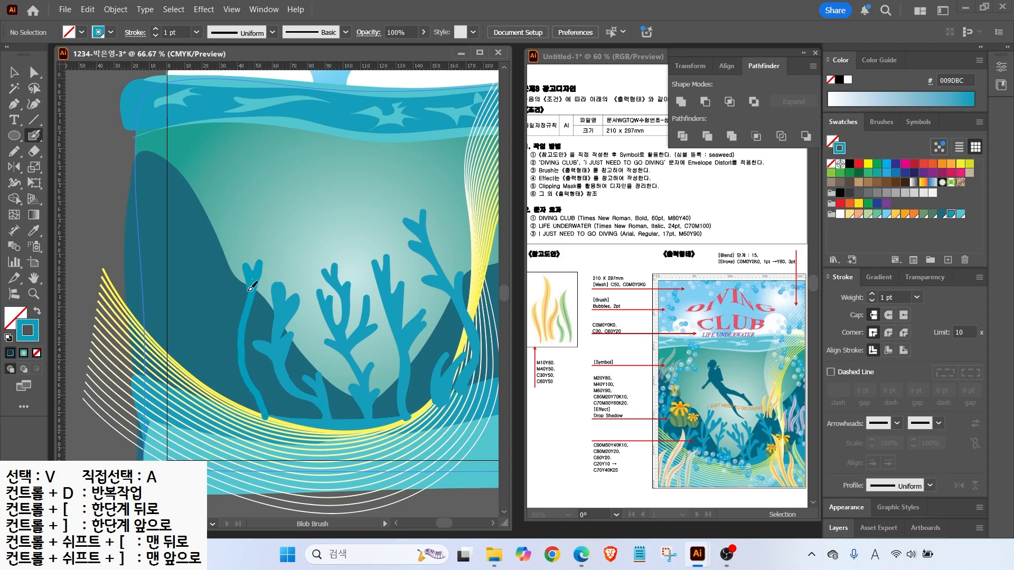
pyautogui.moveTo(244, 305)
pyautogui.mouseDown()
pyautogui.moveTo(232, 275)
pyautogui.moveTo(238, 248)
pyautogui.moveTo(231, 291)
pyautogui.mouseUp()
pyautogui.moveTo(241, 351); pyautogui.dragTo(217, 312)
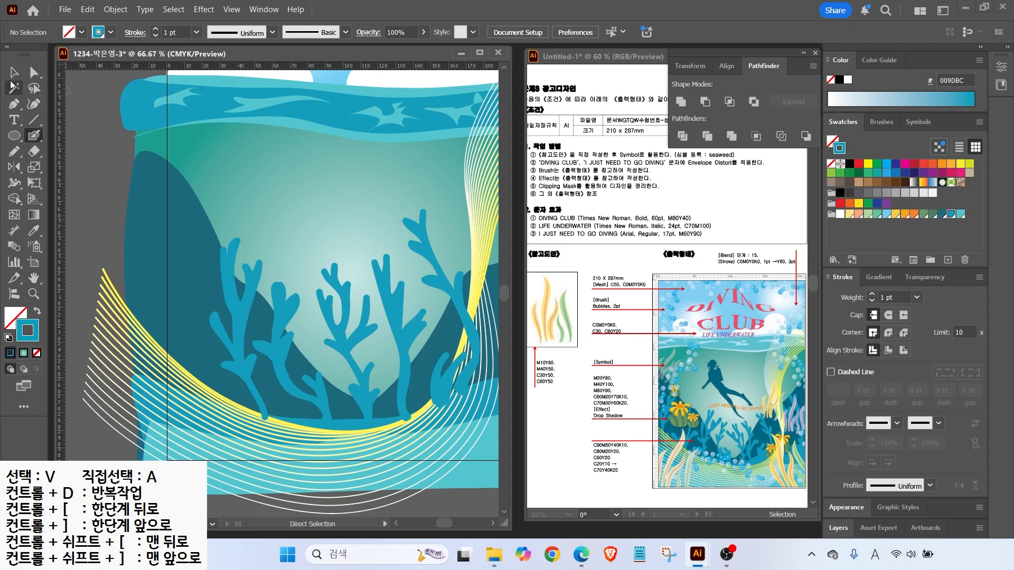
# Tilt the left coral and the second coral about 7° clockwise
pyautogui.press('v')
pyautogui.click(295, 354)
pyautogui.click(237, 287)
pyautogui.moveTo(278, 235); pyautogui.dragTo(304, 249)
pyautogui.click(287, 351)
pyautogui.moveTo(349, 273); pyautogui.dragTo(358, 280)
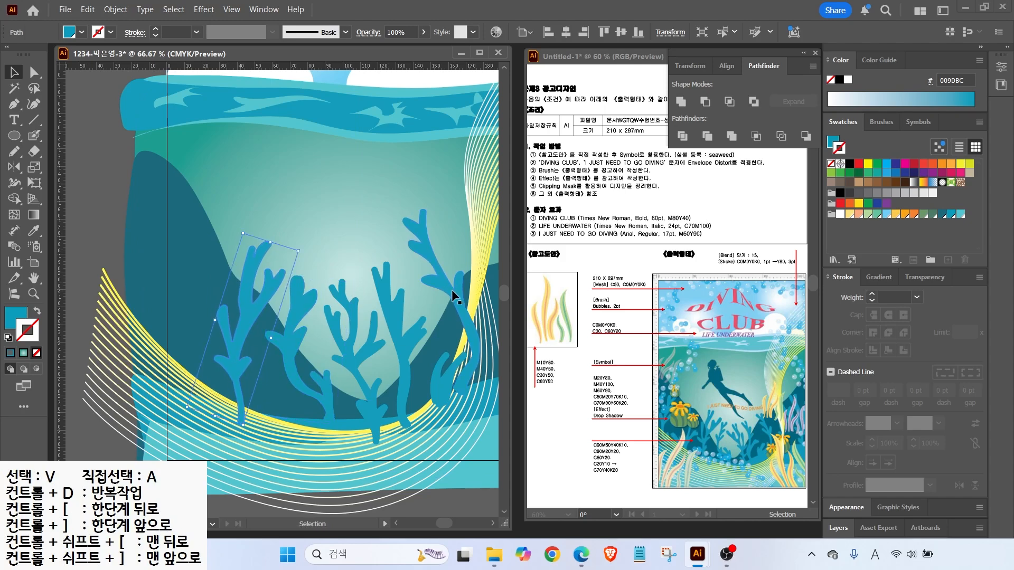
pyautogui.click(434, 389)
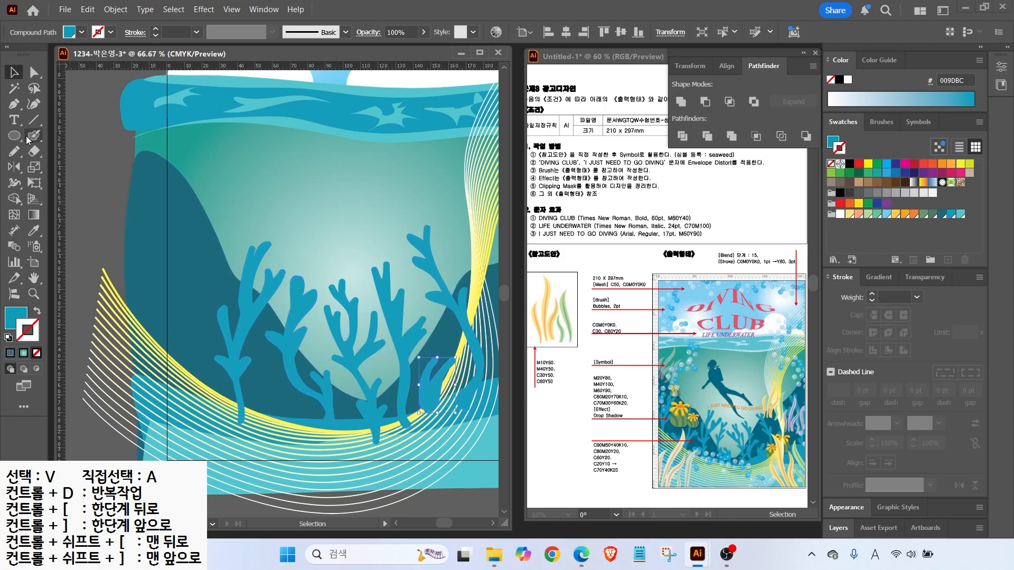
# Select all six corals and narrow them together
pyautogui.click(284, 346)
pyautogui.keyDown('shift'); pyautogui.click(284, 341); pyautogui.keyUp('shift')
pyautogui.keyDown('shift'); pyautogui.click(352, 346); pyautogui.keyUp('shift')
pyautogui.keyDown('shift'); pyautogui.click(406, 332); pyautogui.keyUp('shift')
pyautogui.keyDown('shift'); pyautogui.click(441, 371); pyautogui.keyUp('shift')
pyautogui.keyDown('shift'); pyautogui.click(476, 341); pyautogui.keyUp('shift')
pyautogui.moveTo(215, 335); pyautogui.dragTo(242, 335)
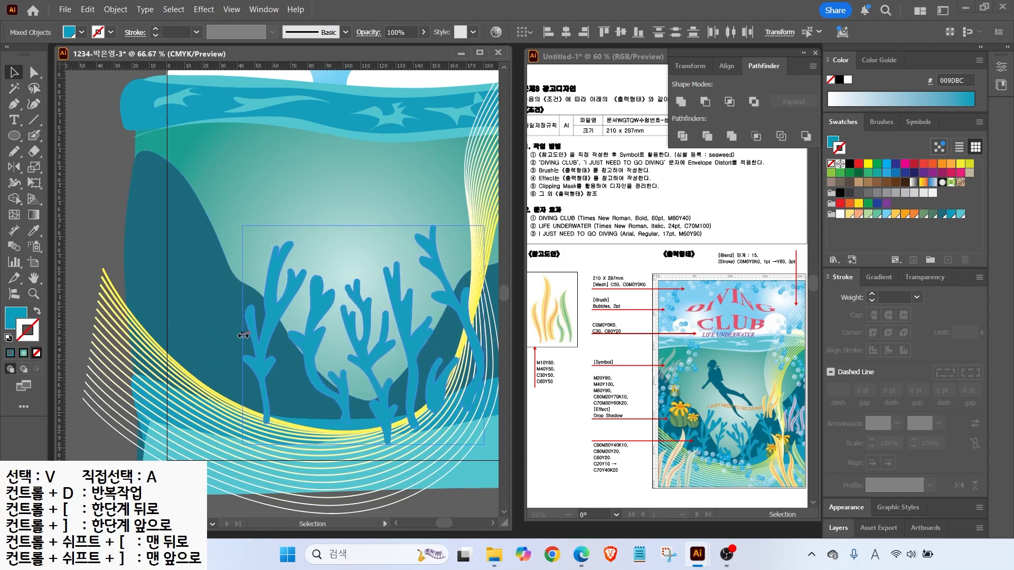
pyautogui.click(100, 240)
# Paint a new blue coral stalk with branches at the left using the Blob Brush
pyautogui.hotkey('shift', 'b')
pyautogui.moveTo(188, 388)
pyautogui.mouseDown()
pyautogui.moveTo(208, 282)
pyautogui.moveTo(199, 260)
pyautogui.moveTo(191, 344)
pyautogui.moveTo(180, 281)
pyautogui.mouseUp()
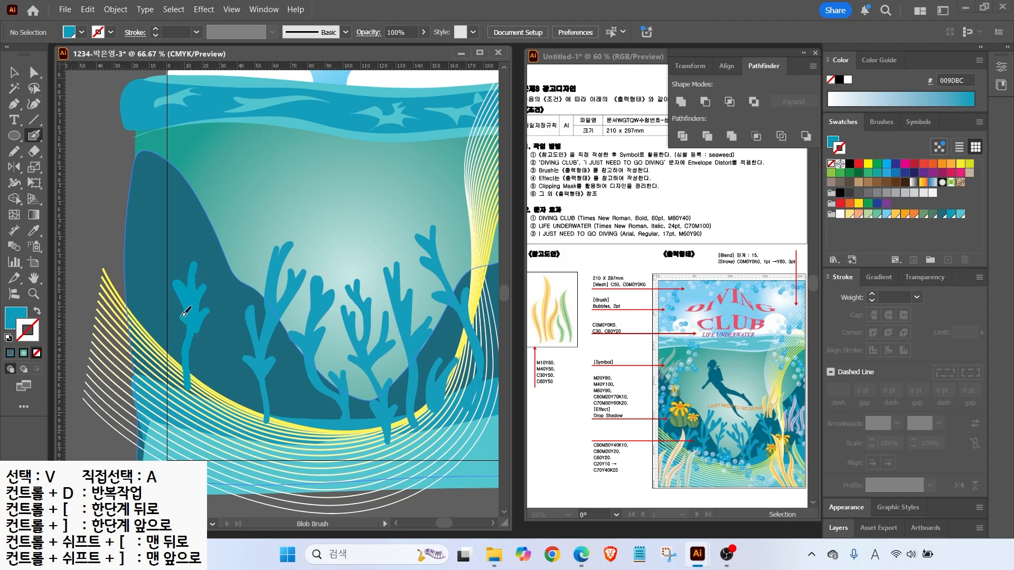
pyautogui.hotkey('shift', 'x')
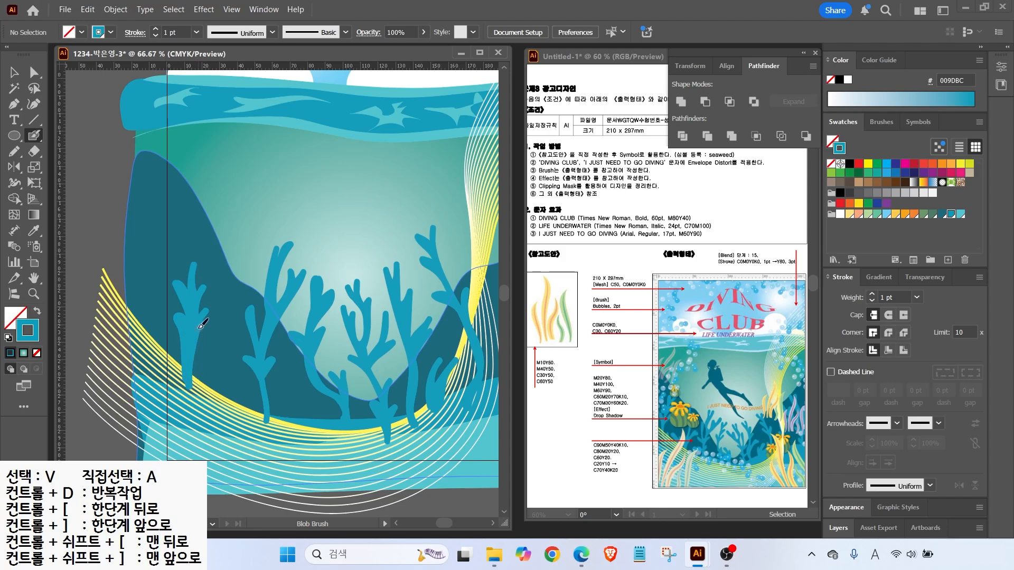
pyautogui.moveTo(227, 395)
pyautogui.mouseDown()
pyautogui.moveTo(219, 323)
pyautogui.moveTo(229, 379)
pyautogui.mouseUp()
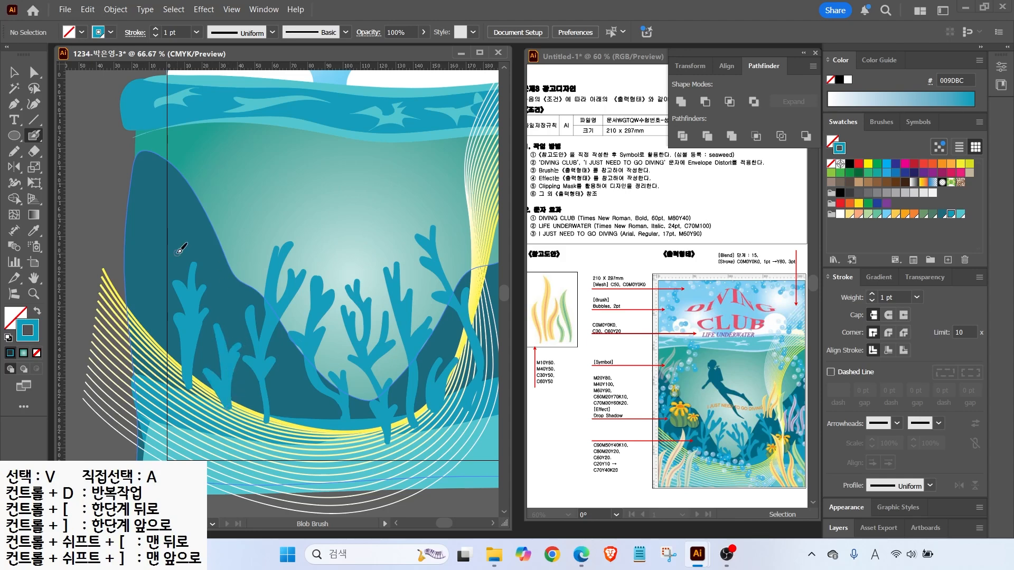
# Bring the wavy blend ribbon to the front, in front of the corals
pyautogui.moveTo(281, 198); pyautogui.dragTo(201, 185)
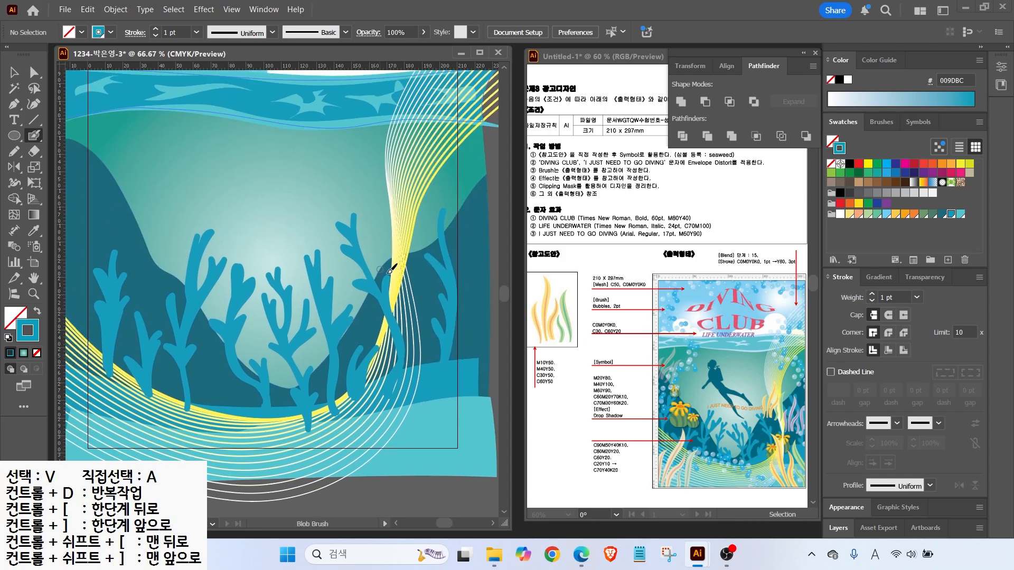
pyautogui.scroll(-1, 330, 325)
pyautogui.click(14, 76)
pyautogui.click(403, 196)
pyautogui.rightClick(403, 195)
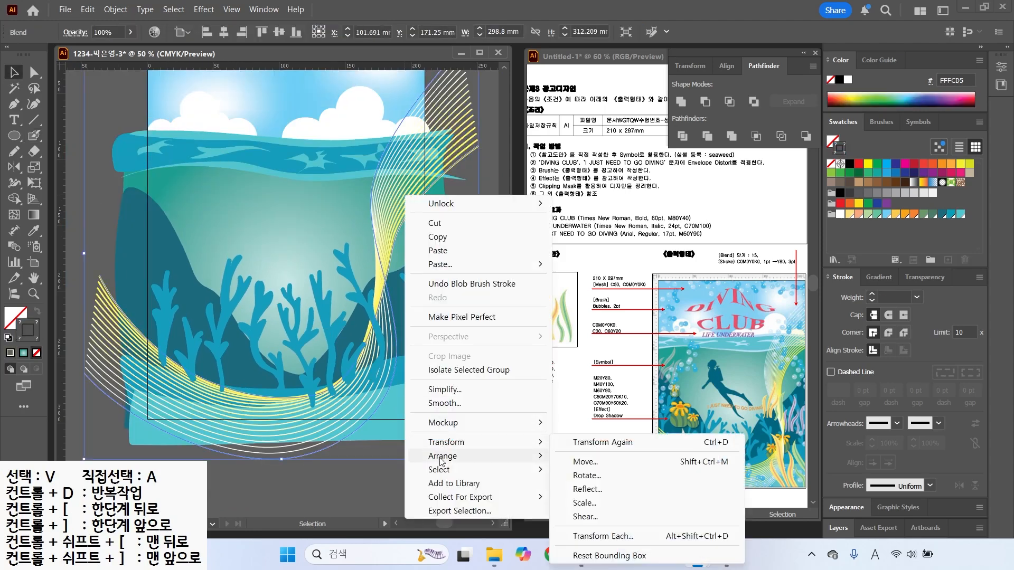
pyautogui.moveTo(442, 458)
pyautogui.click(581, 458)
pyautogui.click(115, 104)
pyautogui.hotkey('ctrl', '2')
pyautogui.moveTo(693, 399); pyautogui.dragTo(696, 441)
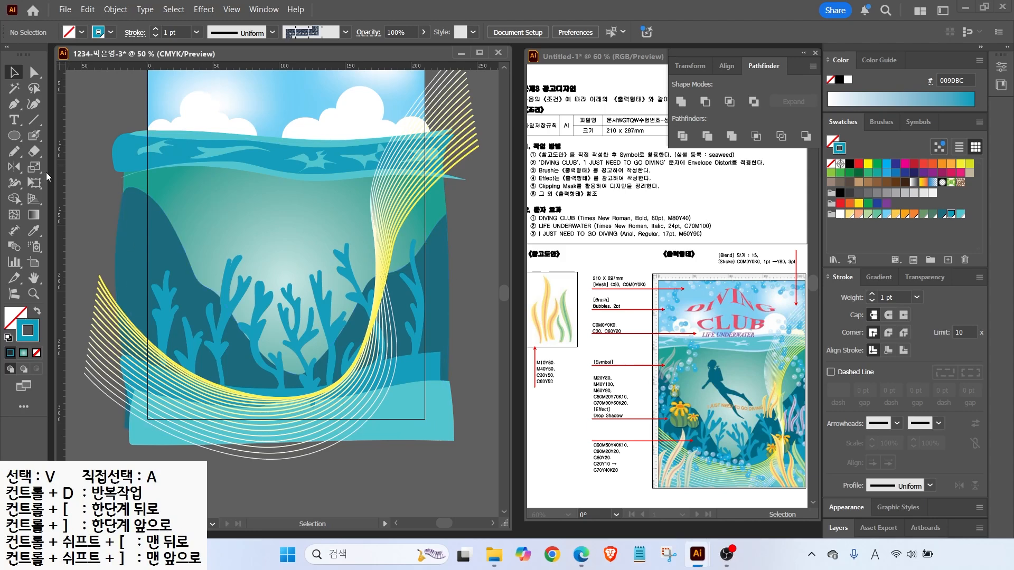
pyautogui.scroll(1, 178, 252)
pyautogui.scroll(2, 178, 252)
# Draw a green 699667 circle among the corals, flatten it slightly and enlarge it
pyautogui.click(14, 135)
pyautogui.click(45, 168)
pyautogui.moveTo(153, 287); pyautogui.dragTo(212, 347)
pyautogui.click(37, 310)
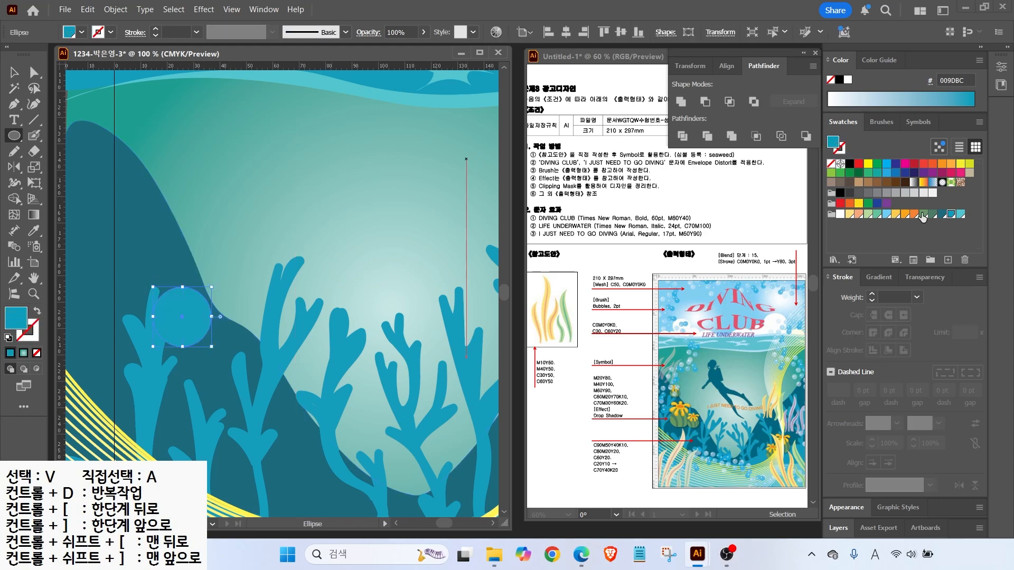
pyautogui.click(922, 214)
pyautogui.click(37, 73)
pyautogui.moveTo(183, 287); pyautogui.dragTo(183, 291)
pyautogui.moveTo(183, 347); pyautogui.dragTo(183, 343)
pyautogui.hotkey('ctrl', '=')
pyautogui.press('v')
pyautogui.moveTo(363, 246); pyautogui.dragTo(375, 230)
# Draw the first two unfilled curved Pen lines across the circle
pyautogui.click(13, 104)
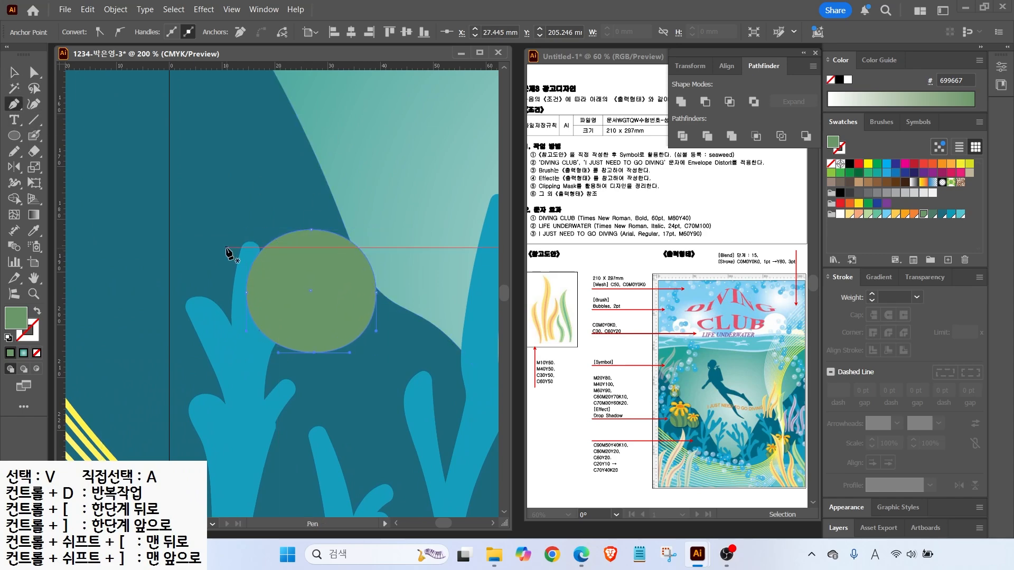
pyautogui.click(226, 247)
pyautogui.click(270, 271)
pyautogui.click(283, 298)
pyautogui.click(296, 326)
pyautogui.click(293, 374)
pyautogui.press('d')
pyautogui.press('/')
pyautogui.click(247, 223)
pyautogui.moveTo(291, 276); pyautogui.dragTo(297, 294)
pyautogui.click(302, 365)
pyautogui.keyDown('ctrl'); pyautogui.click(315, 363); pyautogui.keyUp('ctrl')
# Draw a third curved line across the circle with default stroke and no fill
pyautogui.click(277, 220)
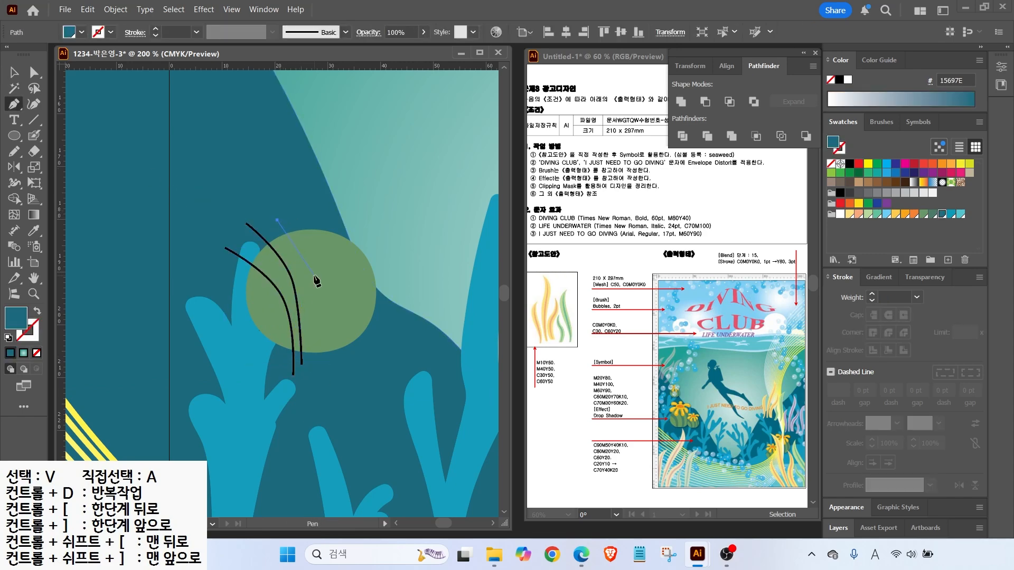
pyautogui.moveTo(328, 299); pyautogui.dragTo(321, 311)
pyautogui.click(321, 368)
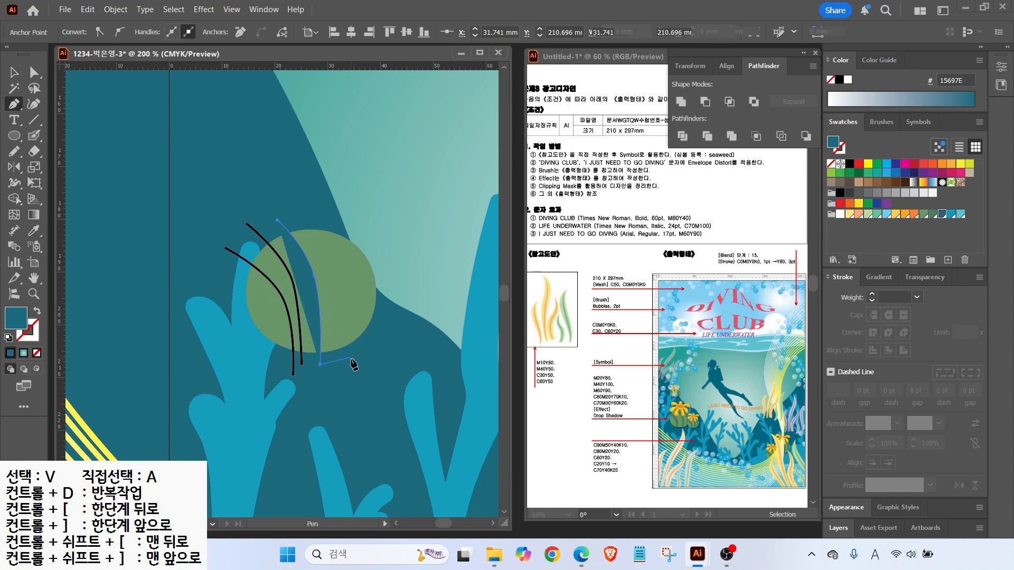
pyautogui.keyDown('ctrl'); pyautogui.click(353, 366); pyautogui.keyUp('ctrl')
pyautogui.click(16, 75)
pyautogui.click(315, 279)
pyautogui.click(9, 338)
pyautogui.click(36, 353)
pyautogui.click(15, 105)
# Draw fourth and fifth curved lines through the circle, stroke only
pyautogui.click(299, 214)
pyautogui.moveTo(328, 281); pyautogui.dragTo(330, 313)
pyautogui.click(328, 366)
pyautogui.keyDown('ctrl'); pyautogui.click(343, 360); pyautogui.keyUp('ctrl')
pyautogui.click(329, 211)
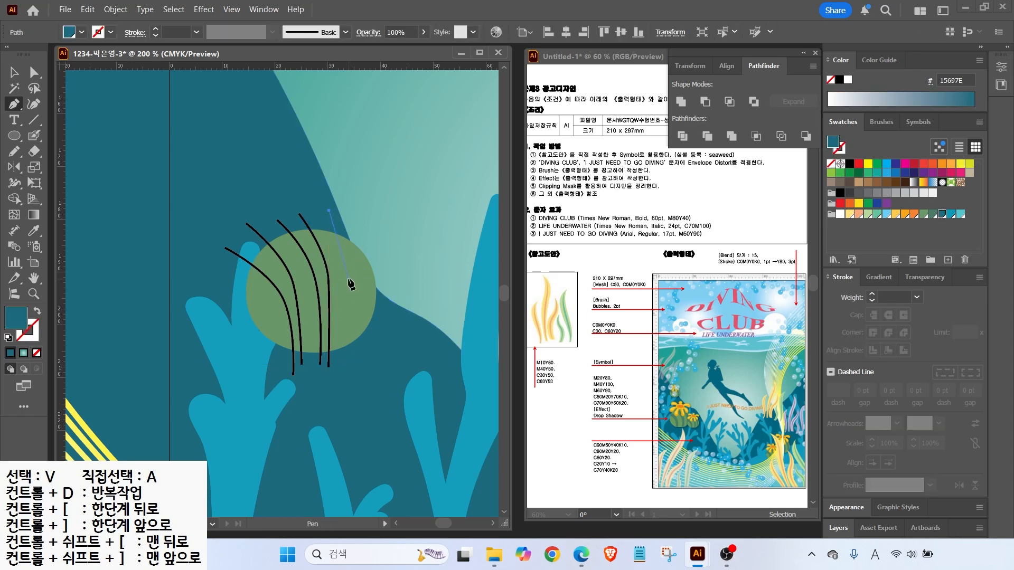
pyautogui.moveTo(348, 281); pyautogui.dragTo(347, 311)
pyautogui.click(342, 364)
pyautogui.click(8, 338)
pyautogui.click(36, 353)
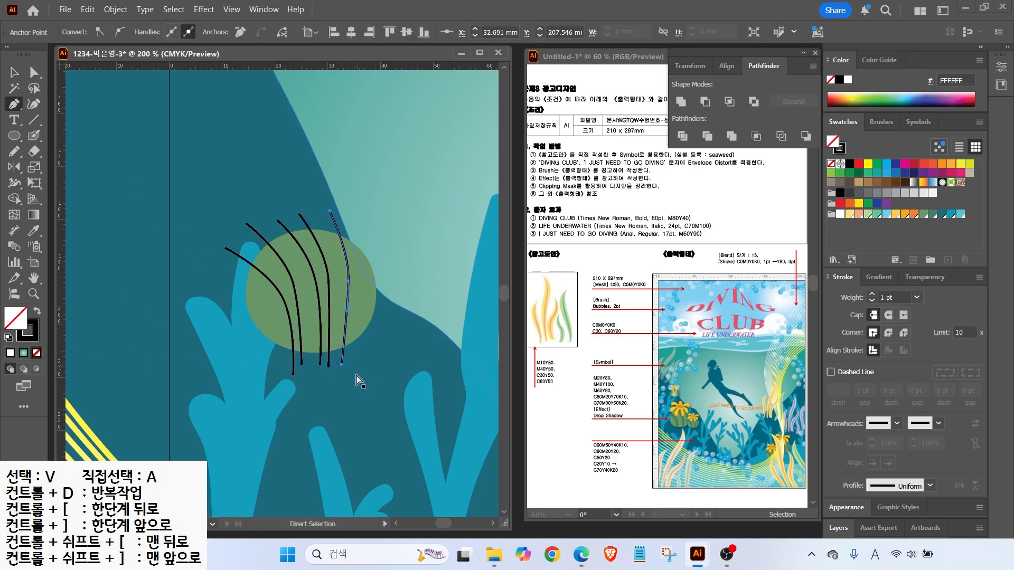
pyautogui.keyDown('ctrl'); pyautogui.click(356, 375); pyautogui.keyUp('ctrl')
# Draw a sixth unfilled curved line down the circle's right edge
pyautogui.click(354, 218)
pyautogui.moveTo(362, 291); pyautogui.dragTo(361, 317)
pyautogui.click(349, 357)
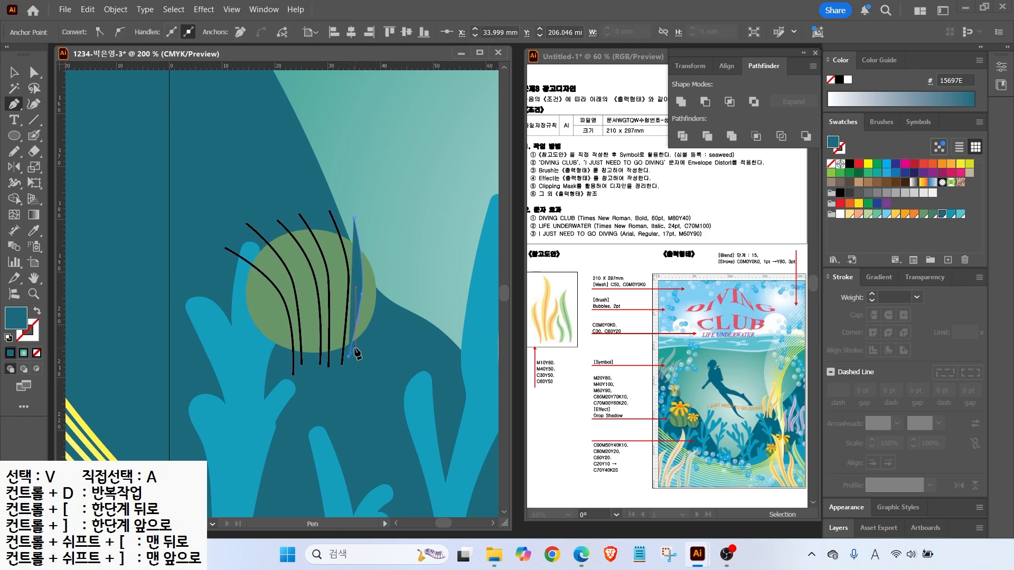
pyautogui.click(8, 338)
pyautogui.click(36, 353)
# Select the curved lines with the circle and split it into stripes with Pathfinder Divide
pyautogui.press('v')
pyautogui.keyDown('shift'); pyautogui.click(271, 280); pyautogui.keyUp('shift')
pyautogui.keyDown('shift'); pyautogui.click(289, 276); pyautogui.keyUp('shift')
pyautogui.keyDown('shift'); pyautogui.click(315, 268); pyautogui.keyUp('shift')
pyautogui.keyDown('shift'); pyautogui.click(328, 267); pyautogui.keyUp('shift')
pyautogui.keyDown('shift'); pyautogui.click(347, 266); pyautogui.keyUp('shift')
pyautogui.keyDown('shift'); pyautogui.click(367, 271); pyautogui.keyUp('shift')
pyautogui.click(682, 136)
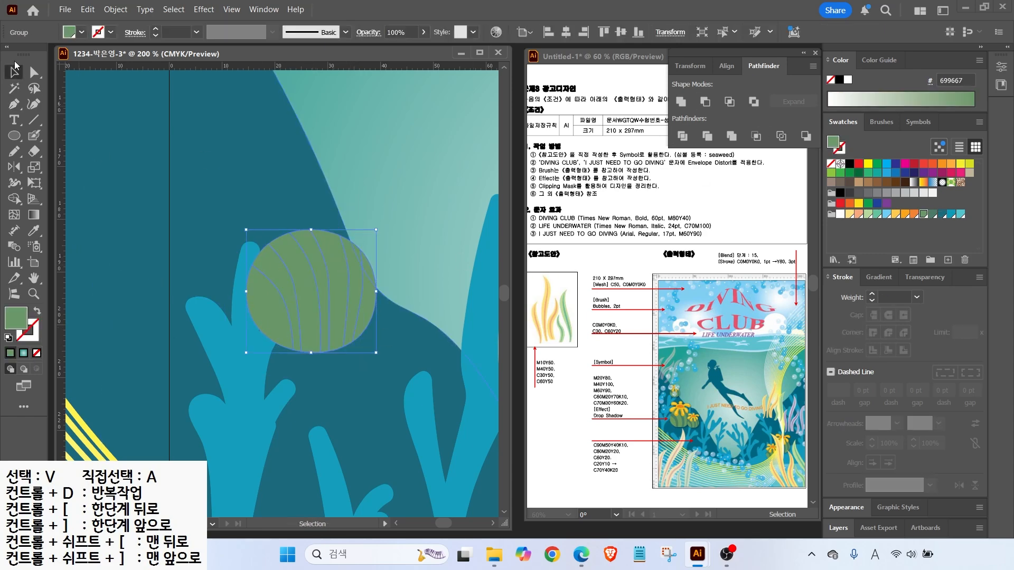
# Fill three alternate stripes darker green, then select the whole striped ball
pyautogui.press('a')
pyautogui.click(330, 206)
pyautogui.click(274, 261)
pyautogui.keyDown('shift'); pyautogui.click(311, 257); pyautogui.keyUp('shift')
pyautogui.keyDown('shift'); pyautogui.click(351, 260); pyautogui.keyUp('shift')
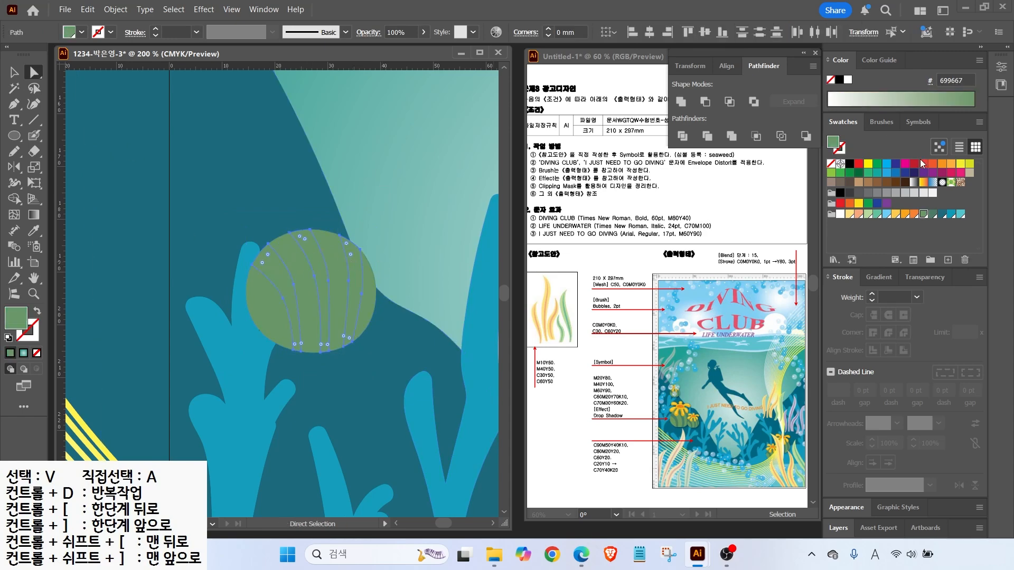
pyautogui.click(931, 214)
pyautogui.press('v')
pyautogui.click(362, 250)
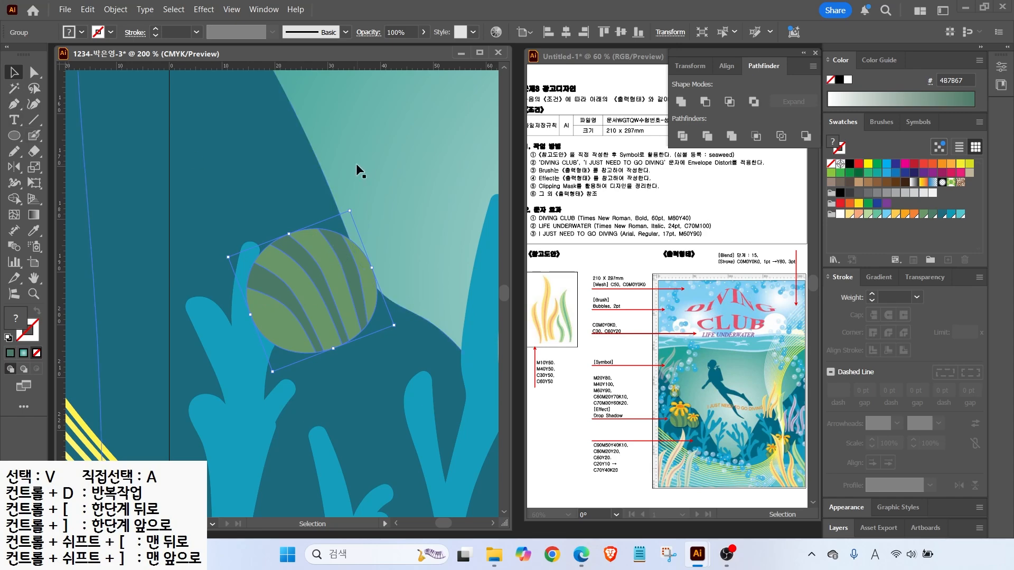
pyautogui.click(293, 160)
# Paint a yellow FFCC4E Blob Brush flower and move it onto the ball
pyautogui.hotkey('ctrl', 'shift', 'a')
pyautogui.scroll(1, 233, 178)
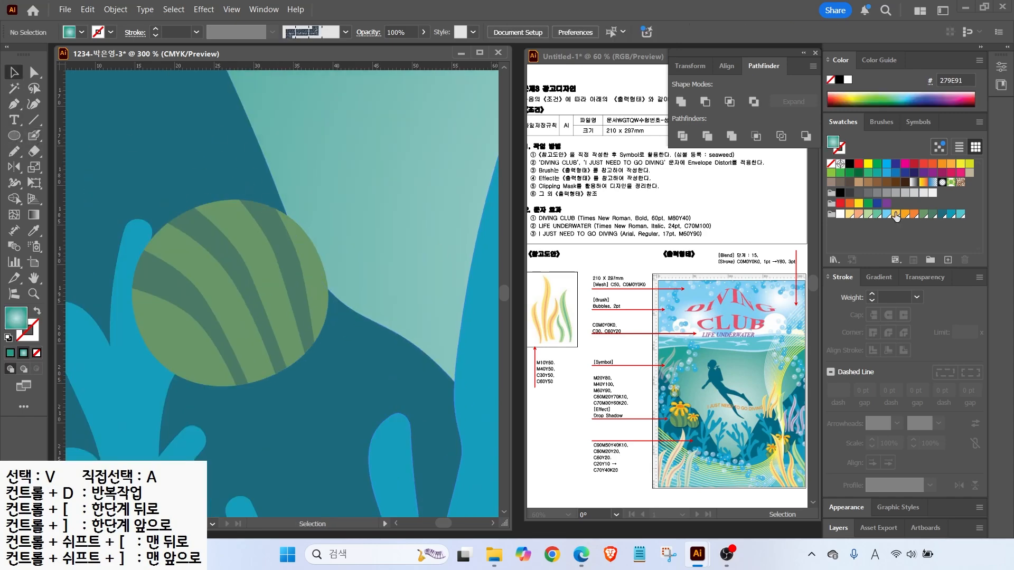
pyautogui.click(895, 214)
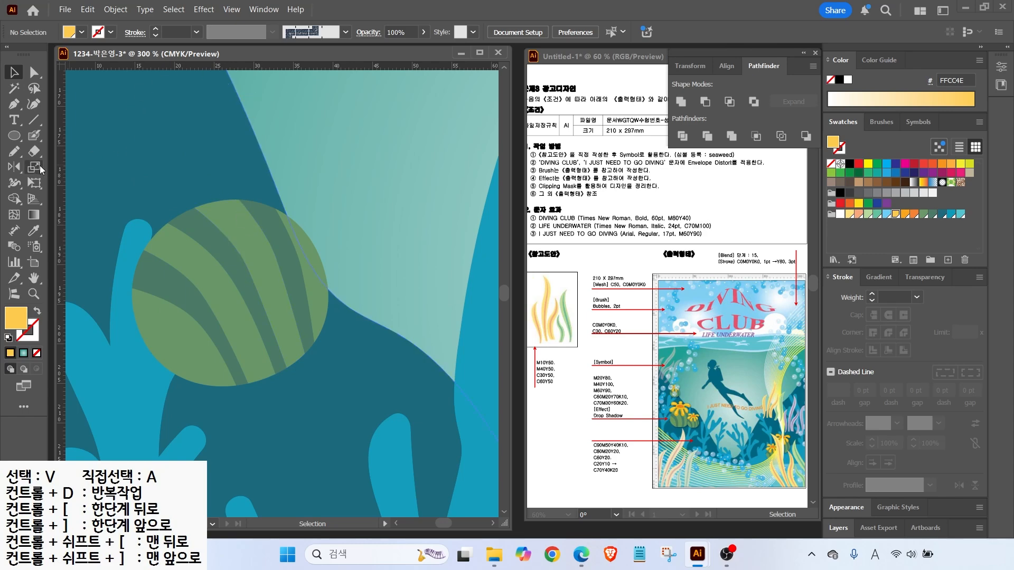
pyautogui.click(34, 136)
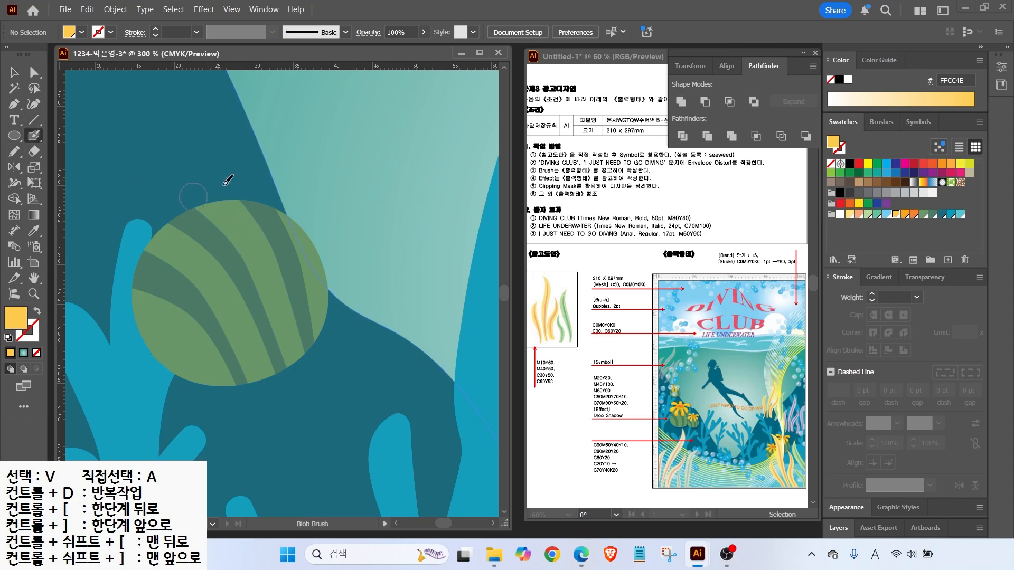
pyautogui.moveTo(194, 193)
pyautogui.mouseDown()
pyautogui.moveTo(161, 176)
pyautogui.moveTo(123, 199)
pyautogui.moveTo(197, 208)
pyautogui.moveTo(189, 230)
pyautogui.moveTo(137, 241)
pyautogui.moveTo(113, 280)
pyautogui.mouseUp()
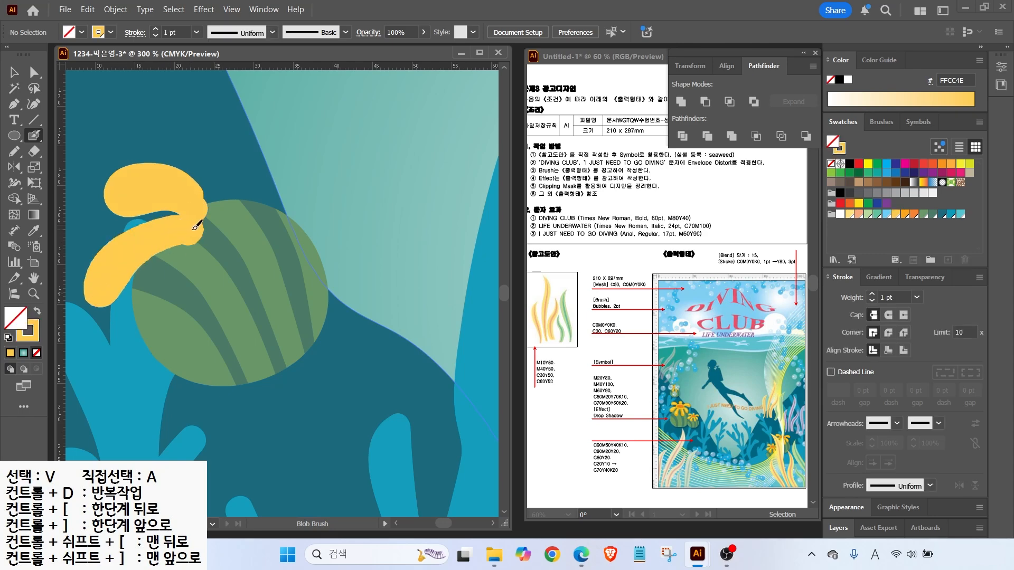
pyautogui.moveTo(203, 223)
pyautogui.mouseDown()
pyautogui.moveTo(171, 317)
pyautogui.moveTo(206, 231)
pyautogui.moveTo(217, 233)
pyautogui.moveTo(256, 306)
pyautogui.moveTo(227, 220)
pyautogui.moveTo(301, 242)
pyautogui.moveTo(220, 215)
pyautogui.moveTo(198, 163)
pyautogui.moveTo(224, 222)
pyautogui.moveTo(257, 170)
pyautogui.moveTo(323, 176)
pyautogui.moveTo(222, 194)
pyautogui.mouseUp()
pyautogui.moveTo(209, 182)
pyautogui.mouseDown()
pyautogui.moveTo(198, 163)
pyautogui.moveTo(226, 146)
pyautogui.moveTo(221, 188)
pyautogui.moveTo(205, 137)
pyautogui.mouseUp()
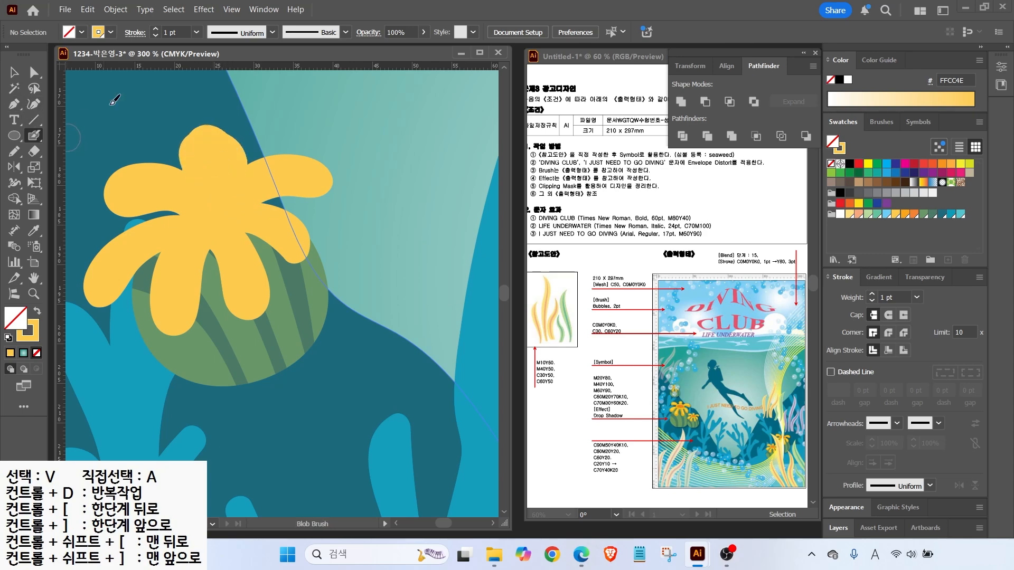
pyautogui.press('v')
pyautogui.moveTo(238, 226); pyautogui.dragTo(225, 151)
# Add an orange FAA61A centre oval with a darker orange -1 mm offset inner oval
pyautogui.click(13, 136)
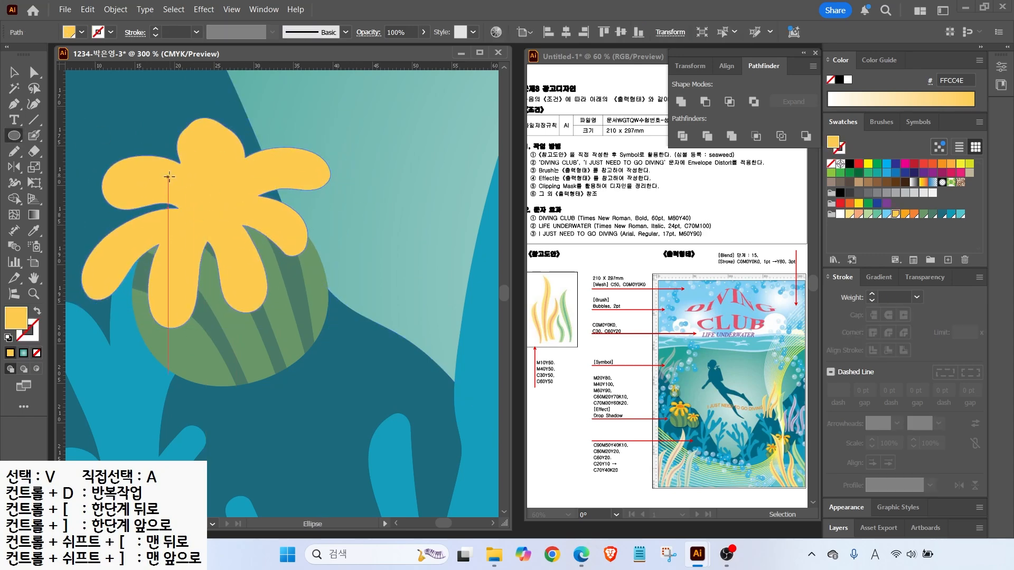
pyautogui.moveTo(170, 177); pyautogui.dragTo(252, 224)
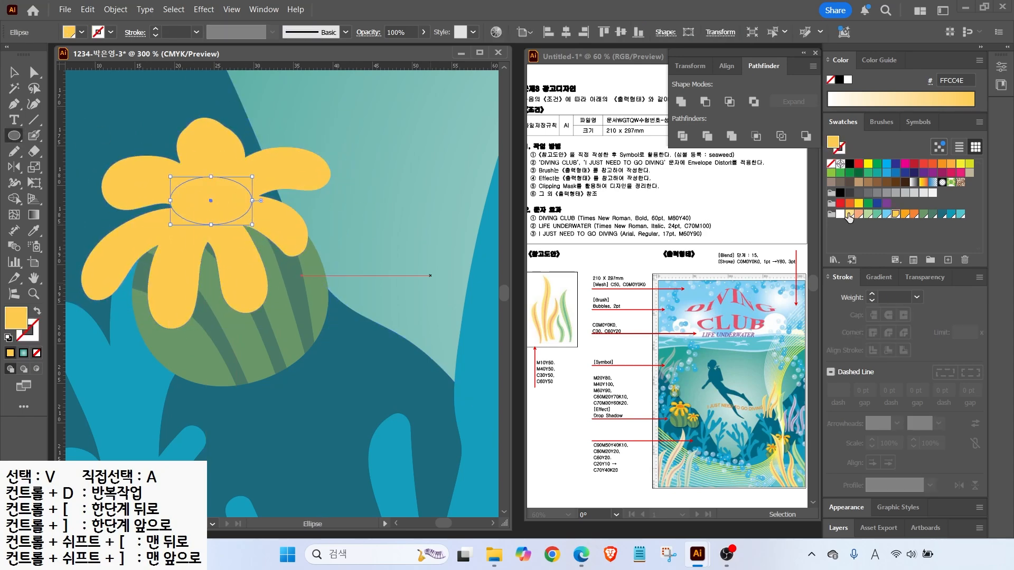
pyautogui.click(906, 214)
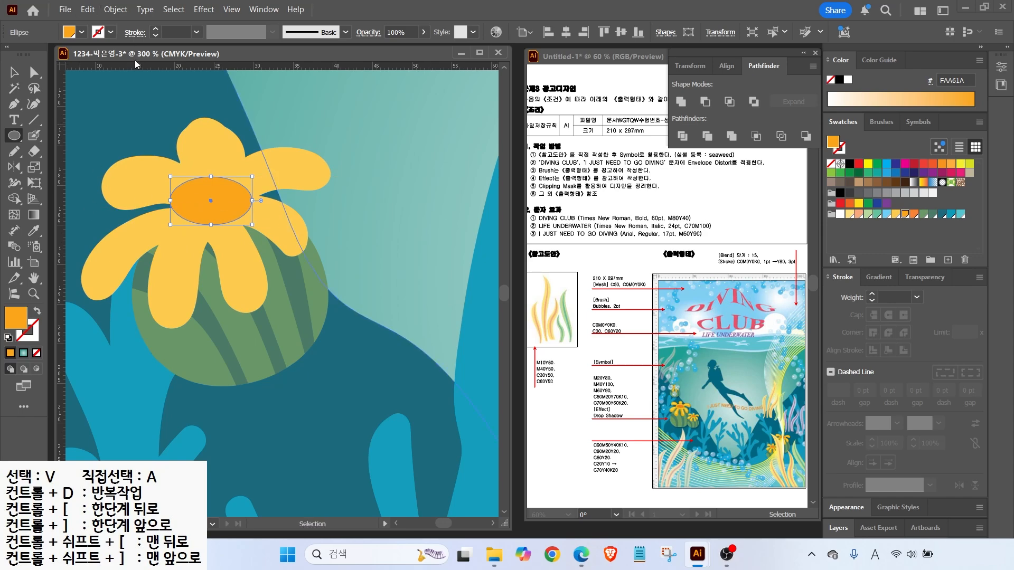
pyautogui.click(115, 9)
pyautogui.moveTo(248, 368)
pyautogui.click(337, 353)
pyautogui.write('-1')
pyautogui.click(627, 233)
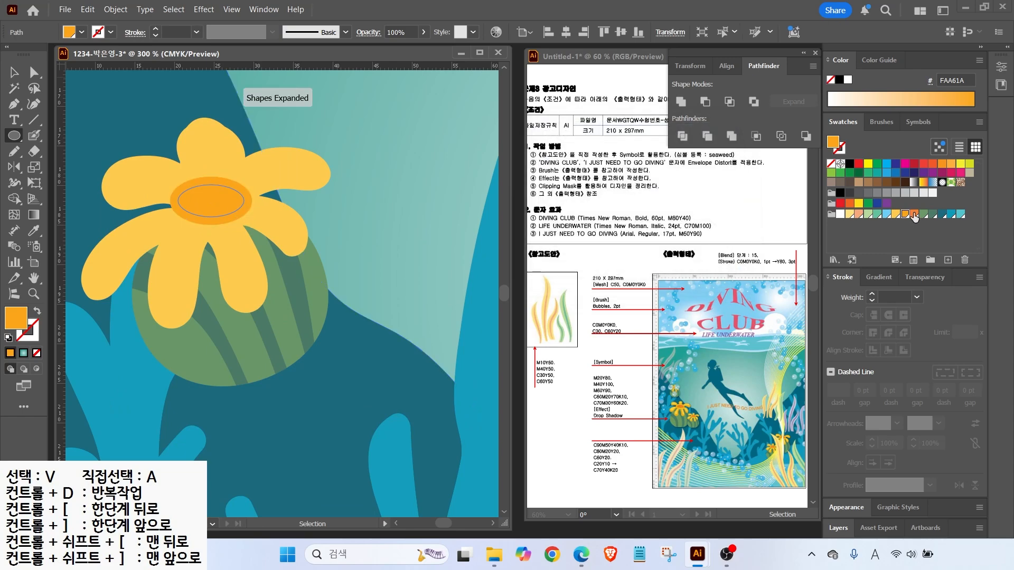
pyautogui.click(912, 214)
pyautogui.press('v')
pyautogui.click(295, 238)
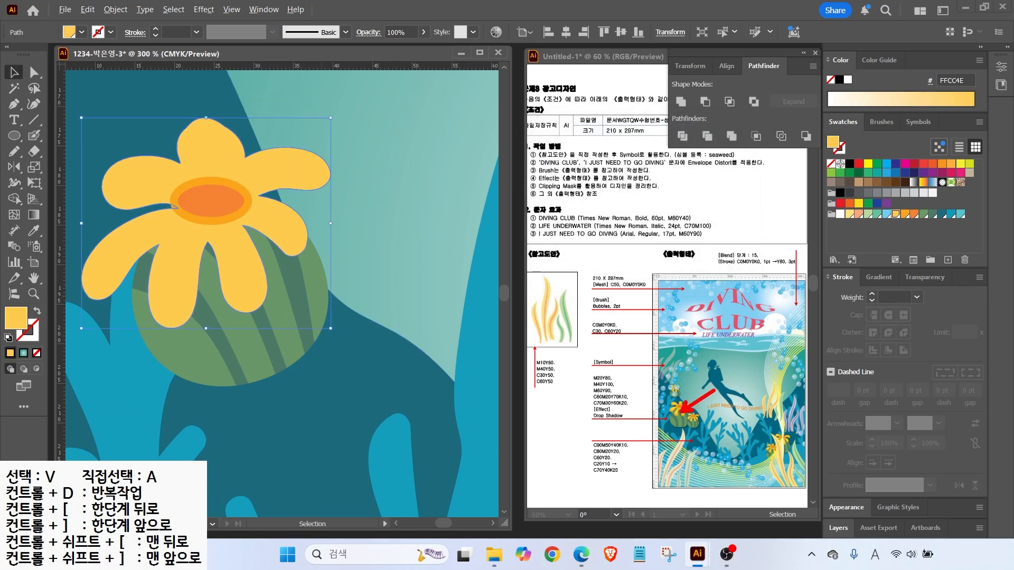
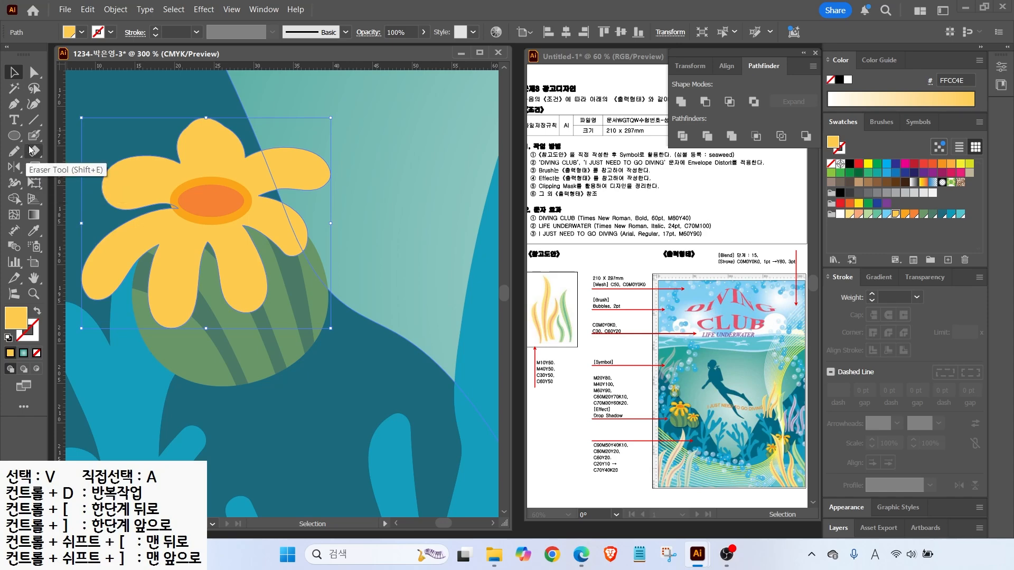
# Knife-cut a piece off the petal below the centre and fill it orange
pyautogui.moveTo(35, 153)
pyautogui.mouseDown()
pyautogui.moveTo(73, 157)
pyautogui.moveTo(91, 182)
pyautogui.mouseUp()
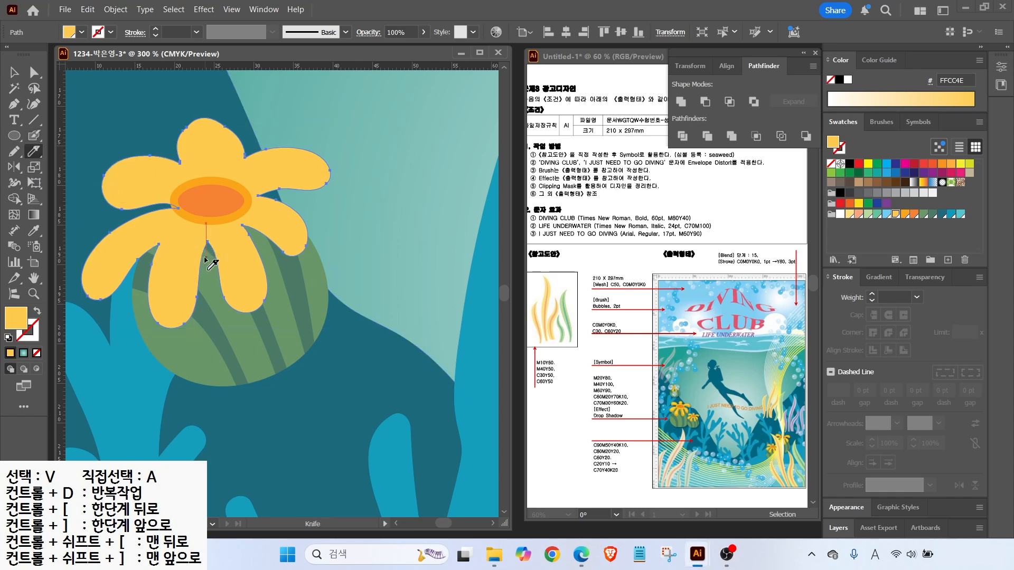
pyautogui.moveTo(195, 199)
pyautogui.mouseDown()
pyautogui.moveTo(190, 290)
pyautogui.moveTo(163, 310)
pyautogui.moveTo(143, 295)
pyautogui.mouseUp()
pyautogui.press('v')
pyautogui.click(179, 316)
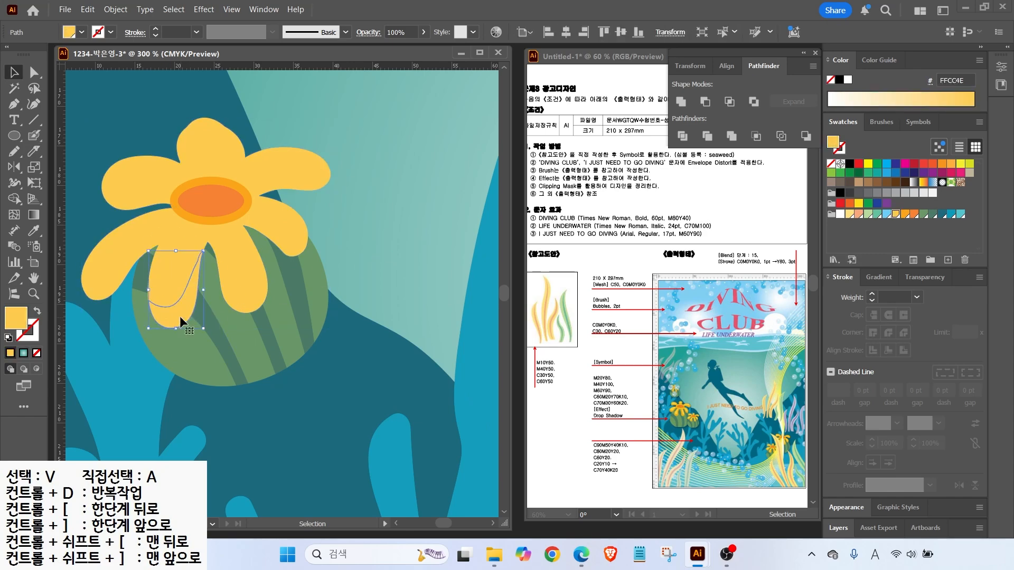
pyautogui.click(906, 215)
# Knife-cut curves across the lower-right, right, lower-left, left, upper-right and top petals
pyautogui.click(228, 237)
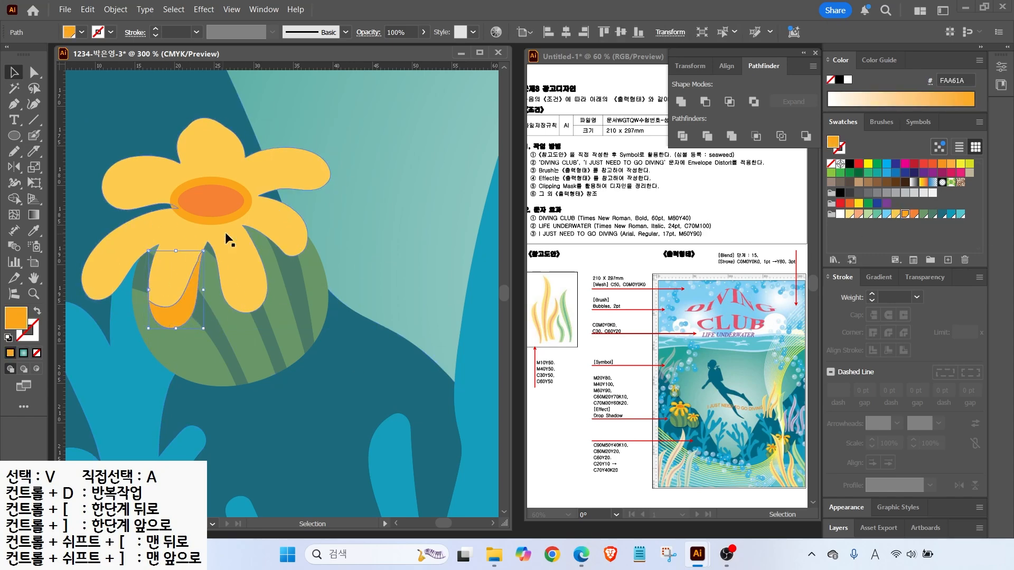
pyautogui.click(33, 152)
pyautogui.moveTo(209, 250)
pyautogui.mouseDown()
pyautogui.moveTo(236, 289)
pyautogui.moveTo(260, 300)
pyautogui.moveTo(276, 284)
pyautogui.mouseUp()
pyautogui.moveTo(248, 224); pyautogui.dragTo(317, 238)
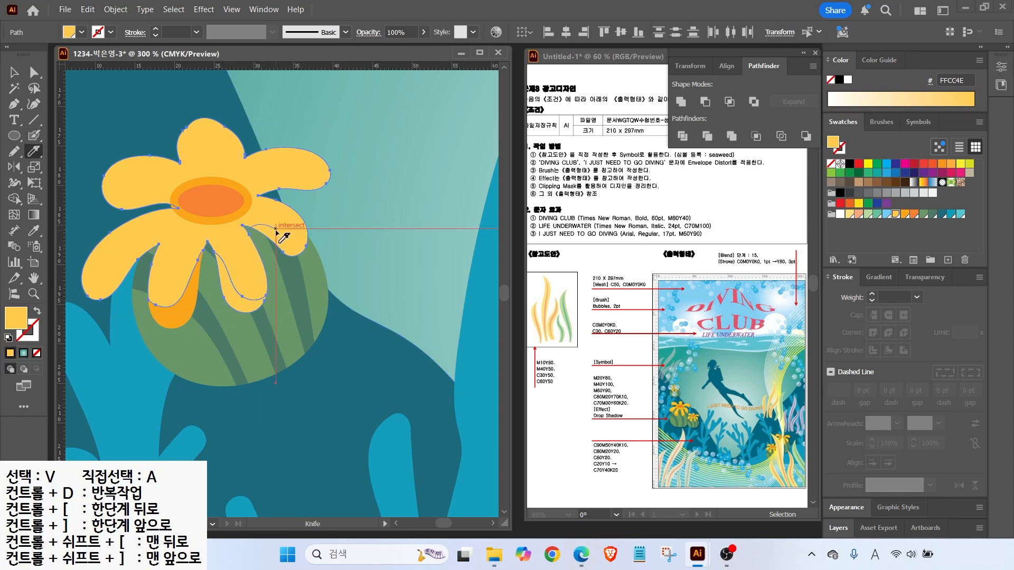
pyautogui.moveTo(150, 248)
pyautogui.mouseDown()
pyautogui.moveTo(103, 282)
pyautogui.moveTo(79, 273)
pyautogui.mouseUp()
pyautogui.moveTo(92, 186); pyautogui.dragTo(172, 209)
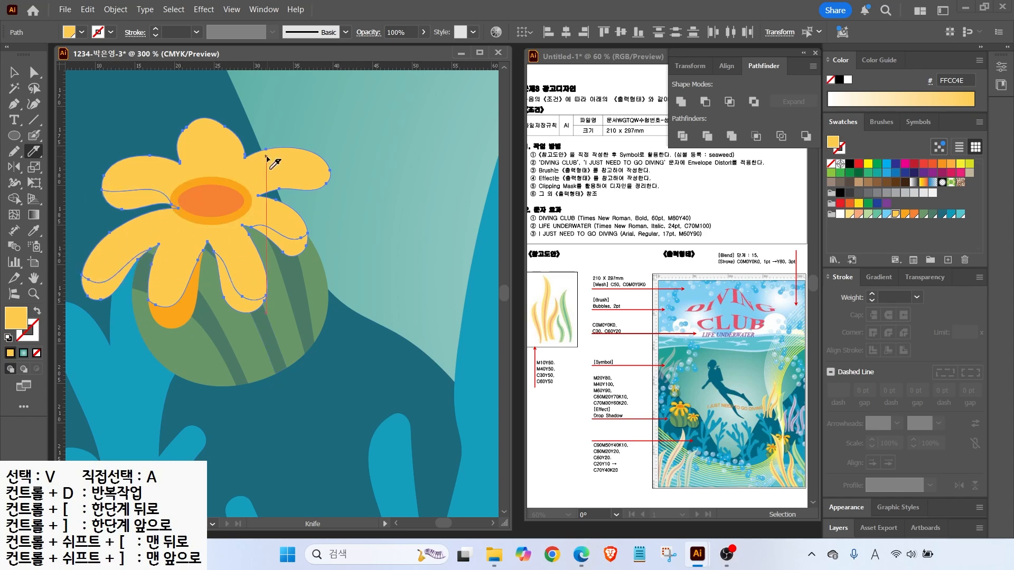
pyautogui.moveTo(269, 194); pyautogui.dragTo(318, 162)
pyautogui.moveTo(190, 114)
pyautogui.mouseDown()
pyautogui.moveTo(190, 136)
pyautogui.moveTo(206, 159)
pyautogui.moveTo(176, 141)
pyautogui.moveTo(171, 151)
pyautogui.moveTo(195, 163)
pyautogui.moveTo(138, 129)
pyautogui.moveTo(213, 156)
pyautogui.mouseUp()
# Select the six cut petal pieces and fill them orange
pyautogui.press('v')
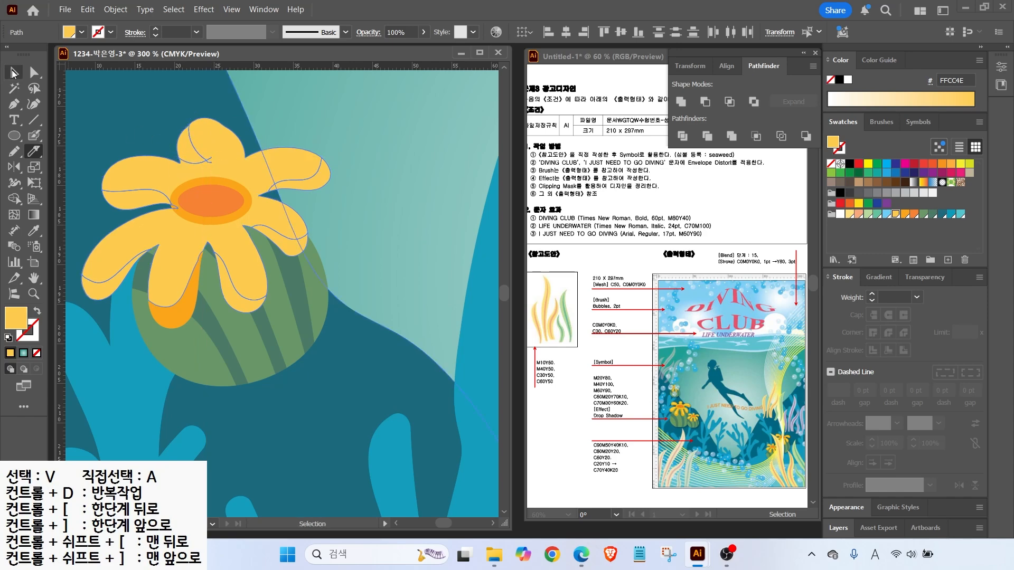
pyautogui.click(321, 178)
pyautogui.keyDown('shift'); pyautogui.click(193, 152); pyautogui.keyUp('shift')
pyautogui.keyDown('shift'); pyautogui.click(136, 200); pyautogui.keyUp('shift')
pyautogui.keyDown('shift'); pyautogui.click(136, 247); pyautogui.keyUp('shift')
pyautogui.keyDown('shift'); pyautogui.click(240, 303); pyautogui.keyUp('shift')
pyautogui.keyDown('shift'); pyautogui.click(294, 247); pyautogui.keyUp('shift')
pyautogui.press('i')
pyautogui.click(222, 180)
# Recolour the main flower shape yellow
pyautogui.press('v')
pyautogui.click(268, 103)
pyautogui.click(269, 161)
pyautogui.click(895, 215)
# Rotate both orange centre ellipses about 12° counter-clockwise, then view the whole poster
pyautogui.click(72, 120)
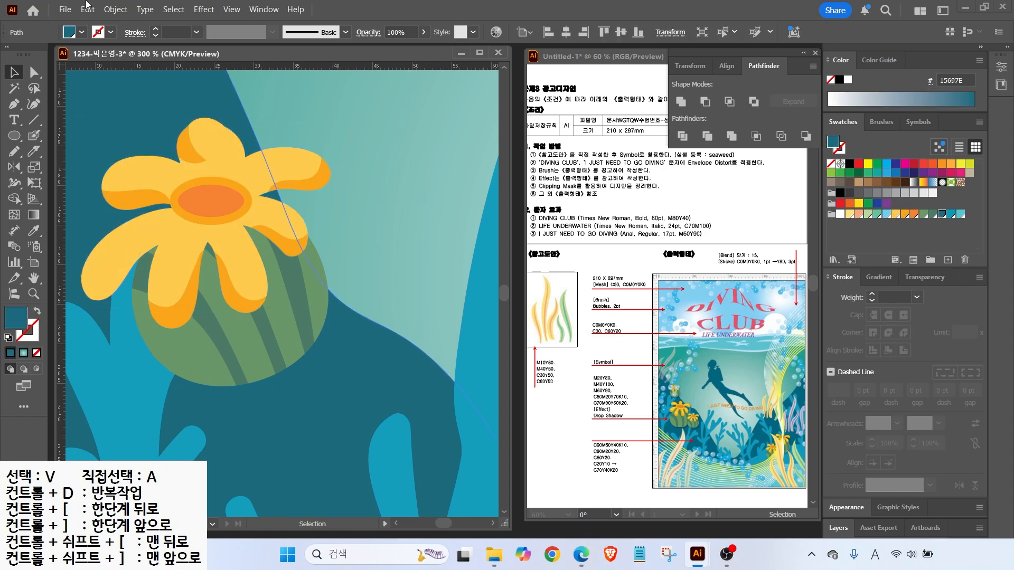
pyautogui.click(194, 207)
pyautogui.keyDown('shift'); pyautogui.click(192, 221); pyautogui.keyUp('shift')
pyautogui.moveTo(258, 174); pyautogui.dragTo(254, 163)
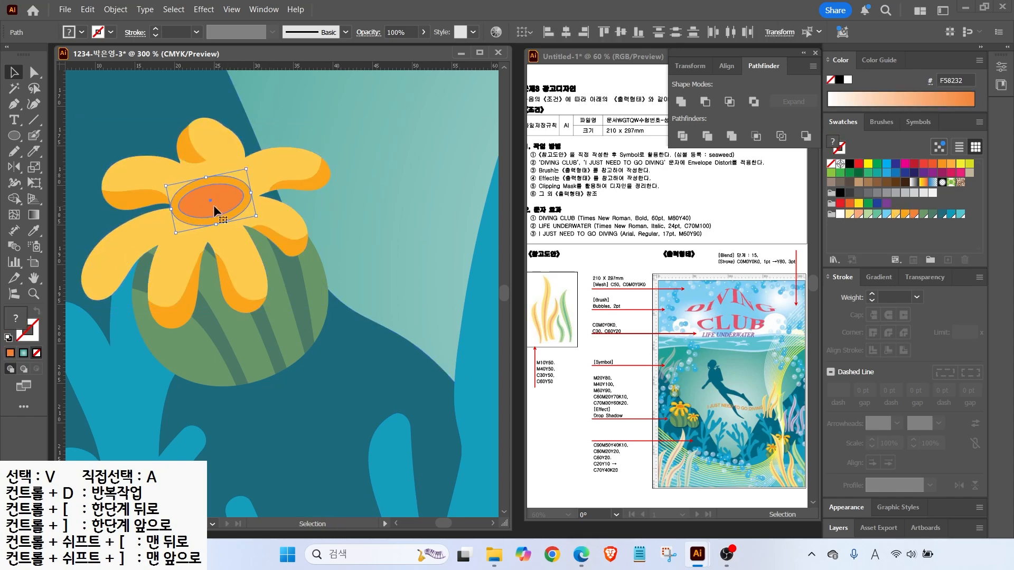
pyautogui.scroll(-2, 215, 211)
pyautogui.scroll(-2, 272, 275)
pyautogui.moveTo(257, 279); pyautogui.dragTo(165, 250)
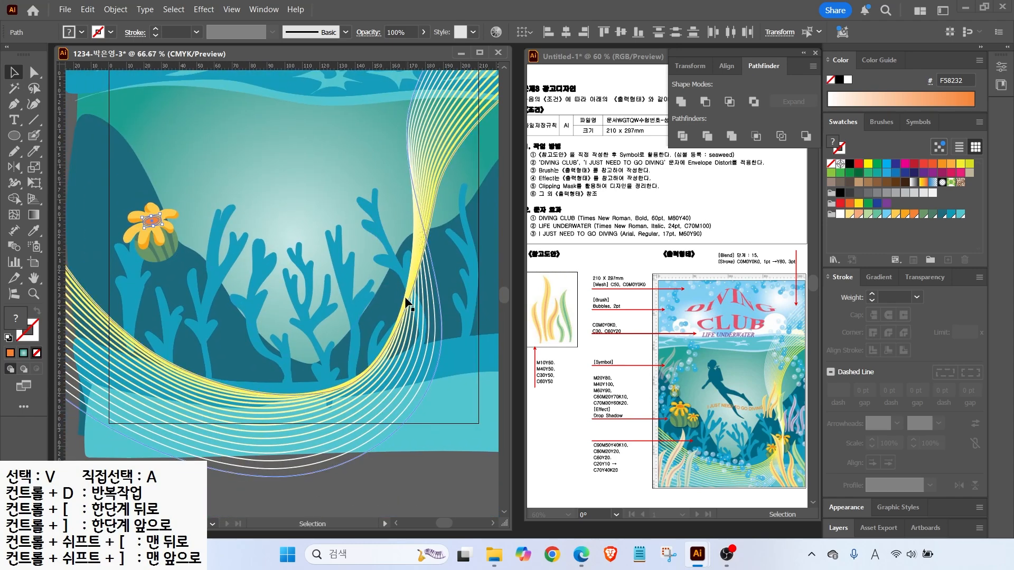
# Select all the artwork and lock it, then undo the lock
pyautogui.scroll(-1, 340, 299)
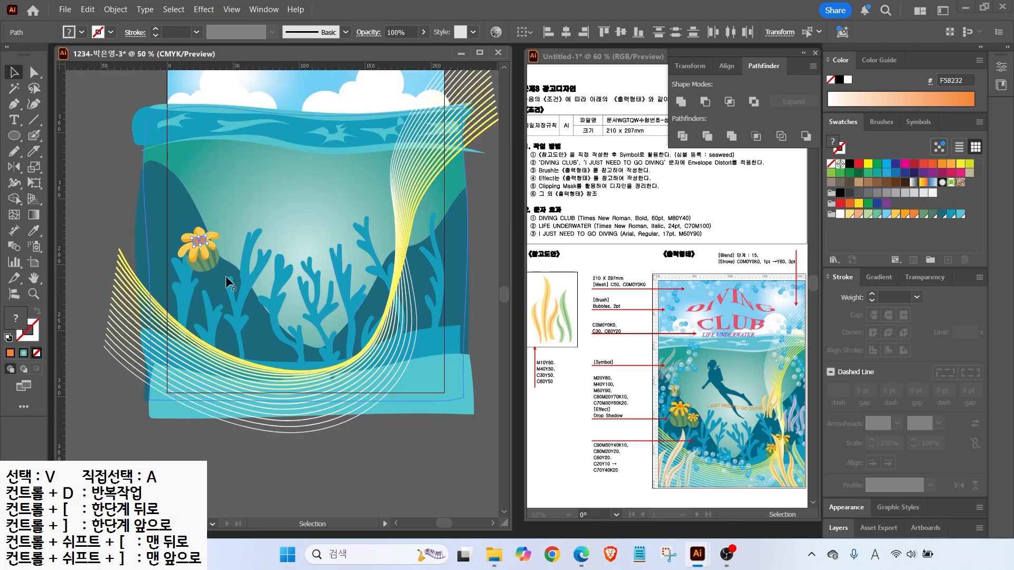
pyautogui.click(91, 162)
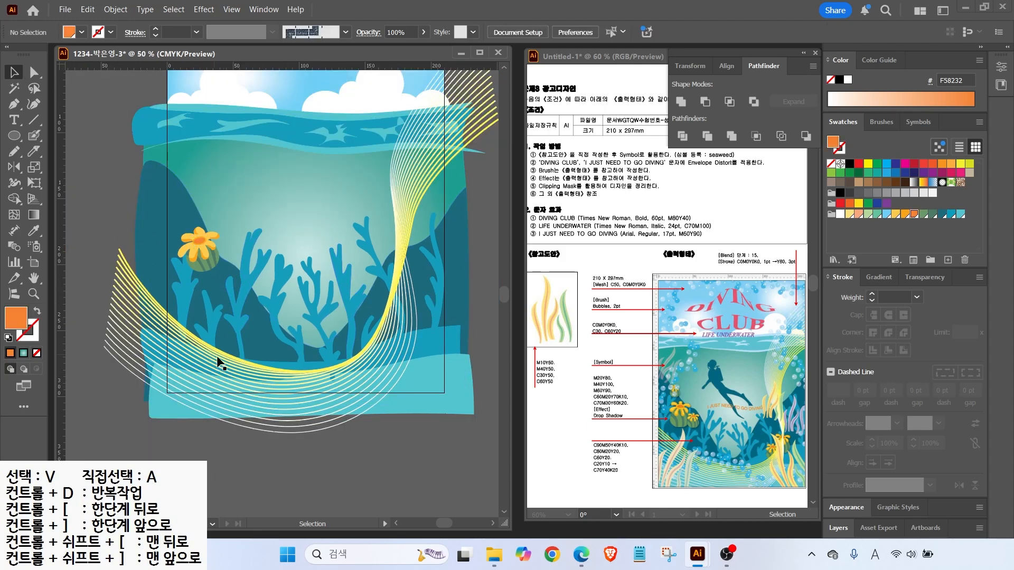
pyautogui.hotkey('ctrl', 'a')
pyautogui.click(115, 10)
pyautogui.moveTo(129, 139)
pyautogui.click(312, 139)
pyautogui.hotkey('ctrl', 'z')
pyautogui.hotkey('ctrl', 'z')
# Enlarge and rotate the flower with its pot, make a smaller copy, and group the original
pyautogui.moveTo(163, 216); pyautogui.dragTo(215, 264)
pyautogui.moveTo(219, 227); pyautogui.dragTo(251, 222)
pyautogui.moveTo(221, 258); pyautogui.dragTo(261, 271)
pyautogui.moveTo(278, 227); pyautogui.dragTo(264, 251)
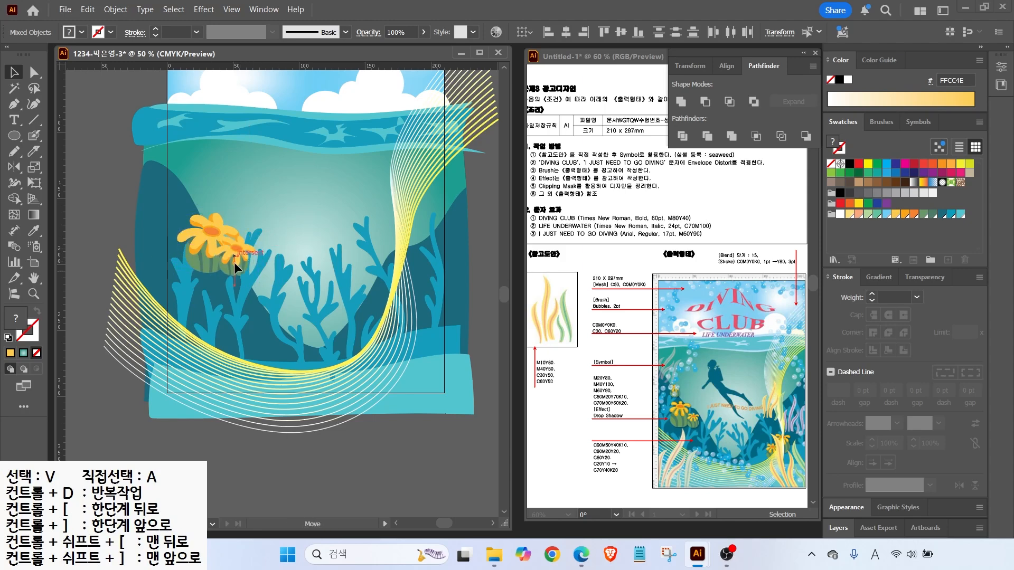
pyautogui.click(217, 243)
pyautogui.rightClick(208, 249)
pyautogui.click(244, 381)
# Place small flower copies beside the large one, at upper left, and beside the lower-right flower
pyautogui.moveTo(272, 256); pyautogui.dragTo(187, 177)
pyautogui.moveTo(205, 256); pyautogui.dragTo(403, 329)
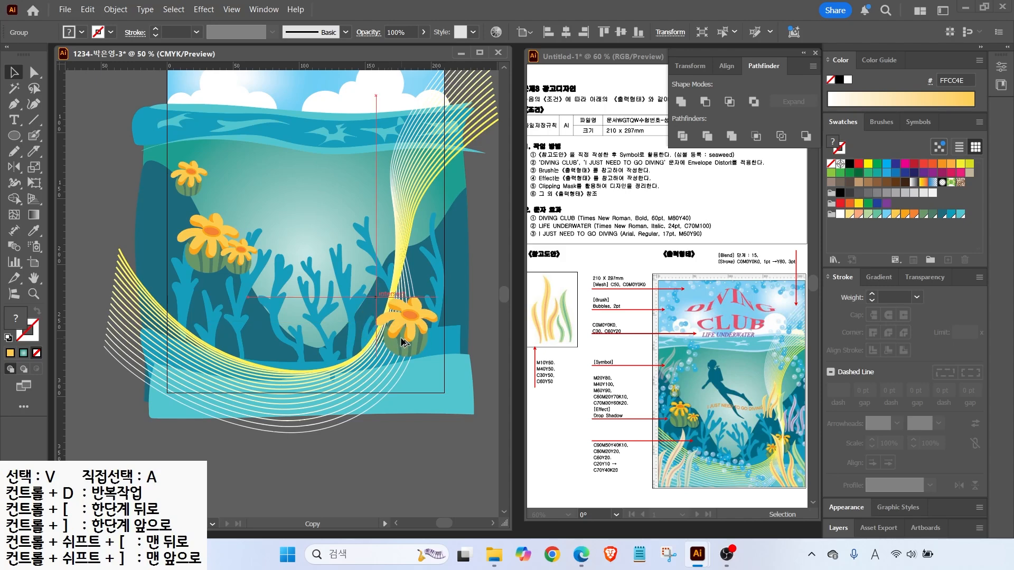
pyautogui.moveTo(241, 261); pyautogui.dragTo(384, 345)
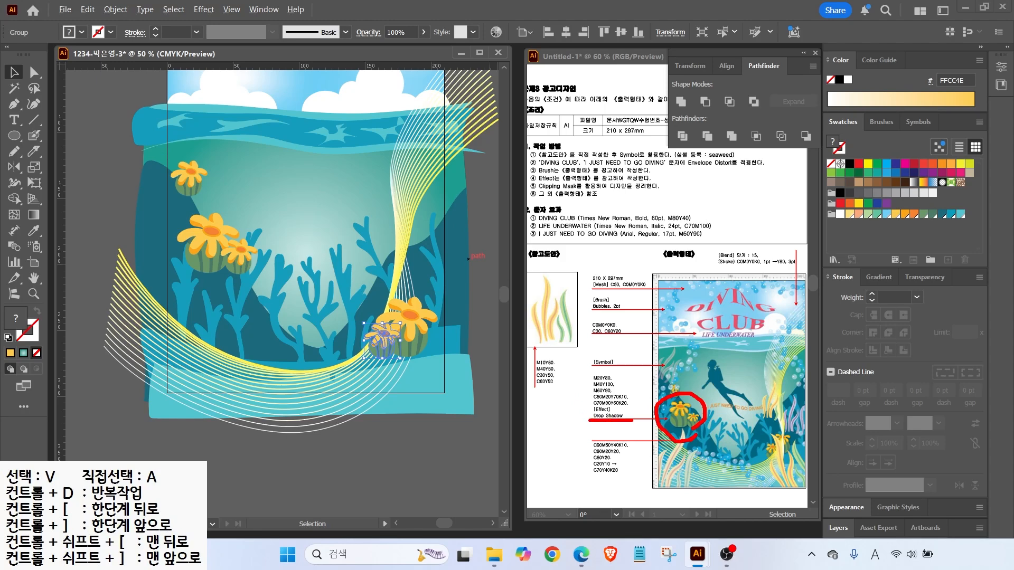
pyautogui.press('Escape')
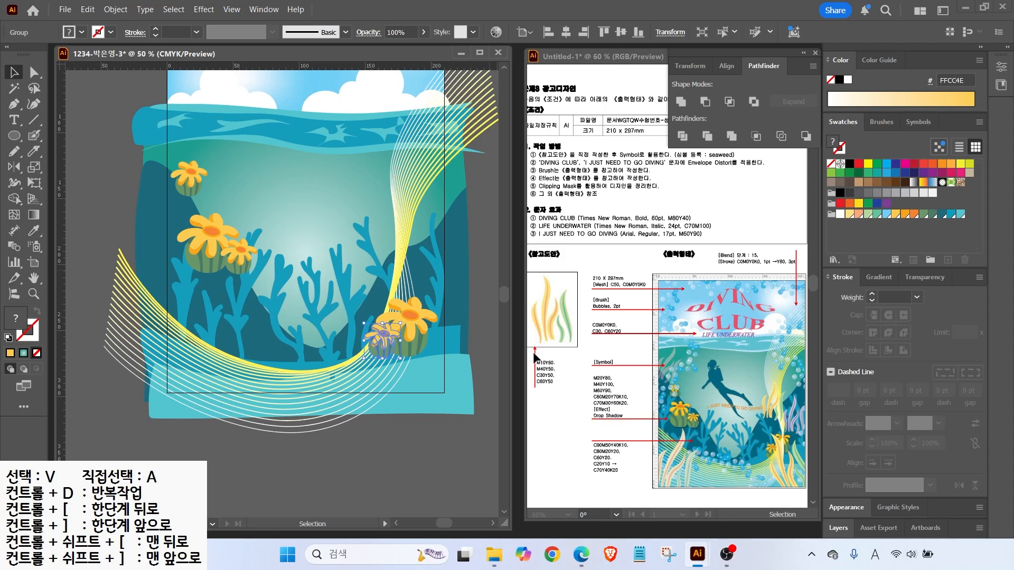
pyautogui.click(249, 252)
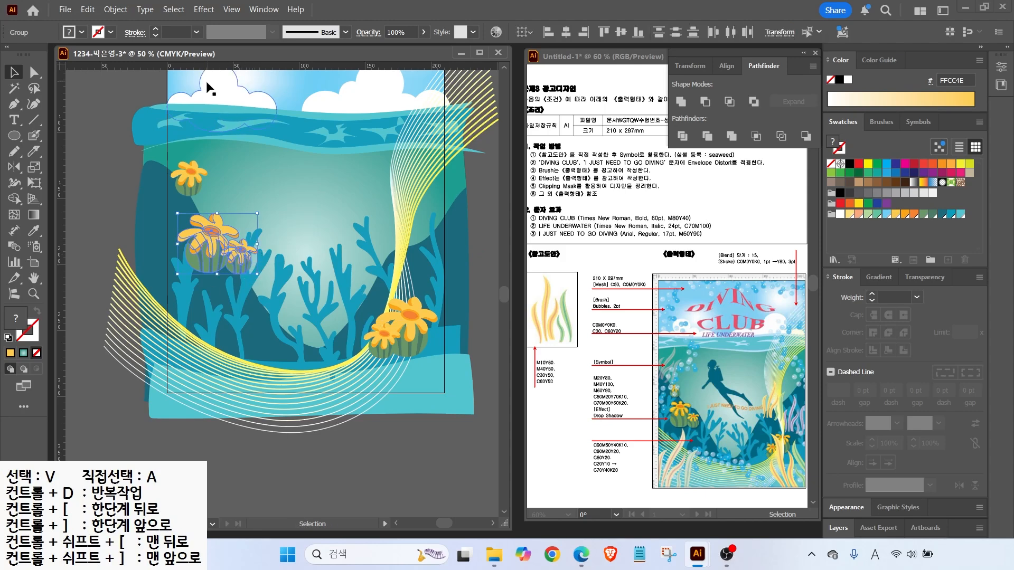
# Group the left flower cluster and give it a Multiply 75% drop shadow with 1 mm offsets and blur
pyautogui.rightClick(209, 232)
pyautogui.click(253, 342)
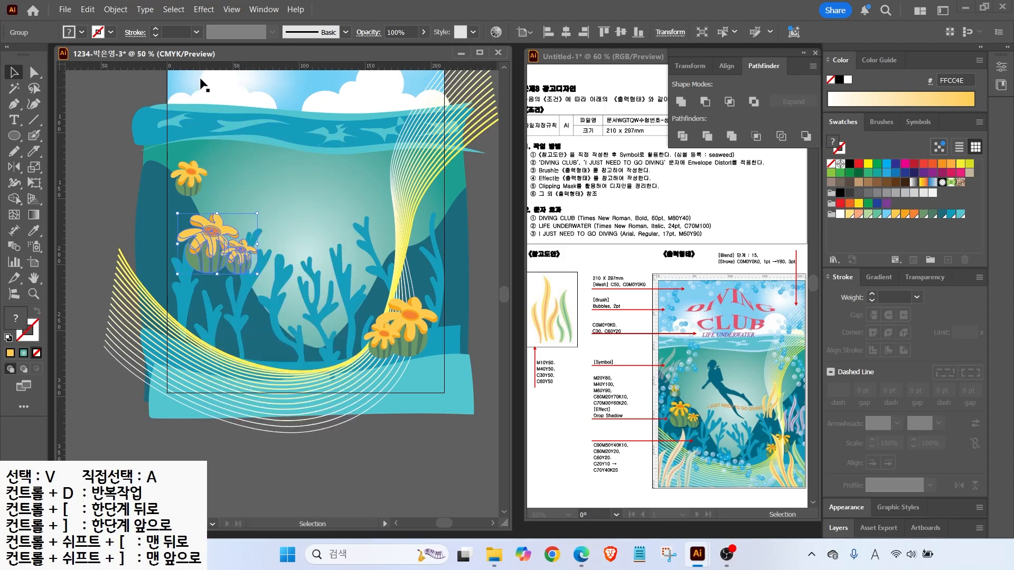
pyautogui.click(201, 13)
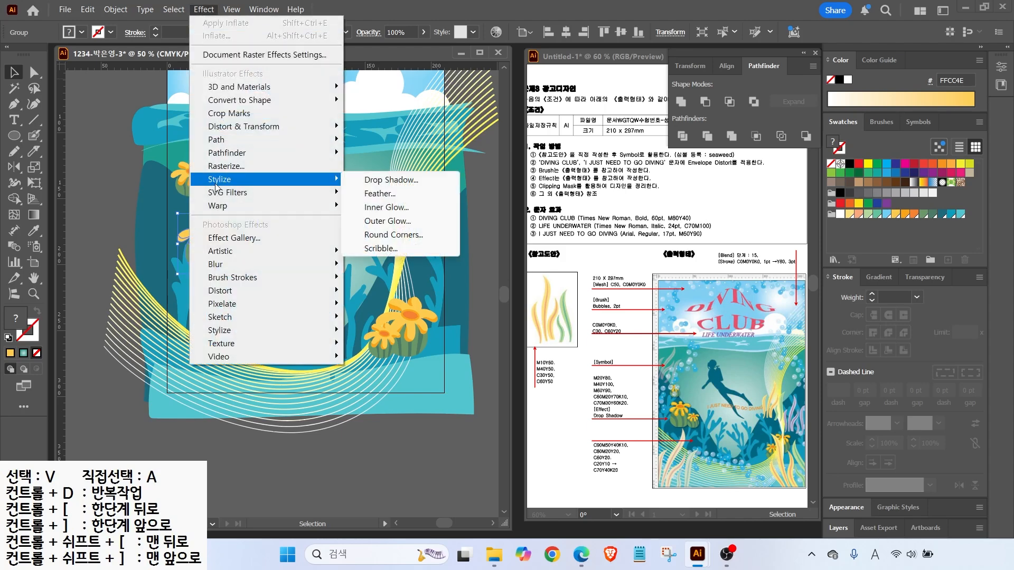
pyautogui.moveTo(222, 178)
pyautogui.click(365, 179)
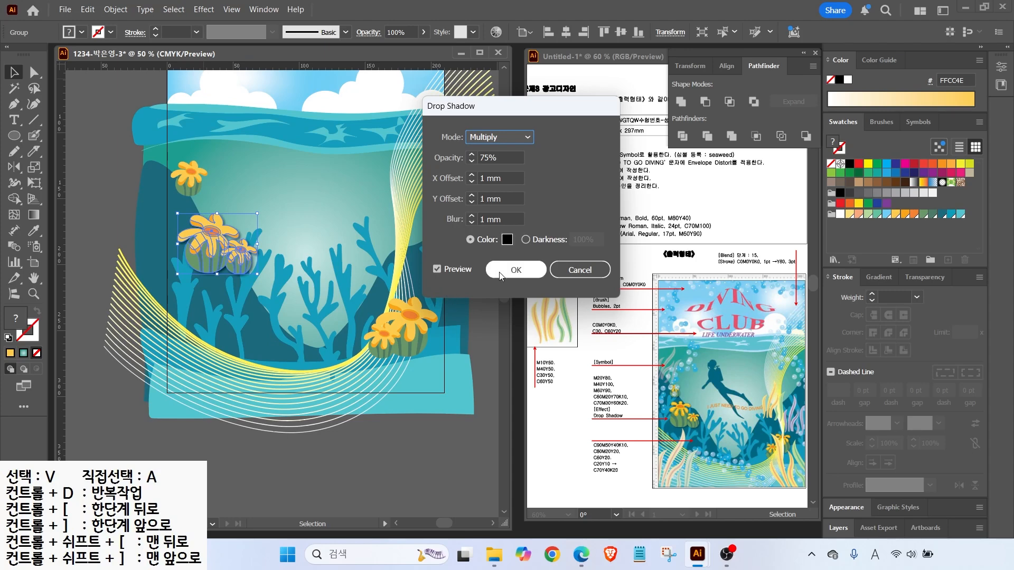
pyautogui.click(516, 270)
# Apply the same 75% Multiply drop shadow to the lower-right flower group
pyautogui.click(384, 338)
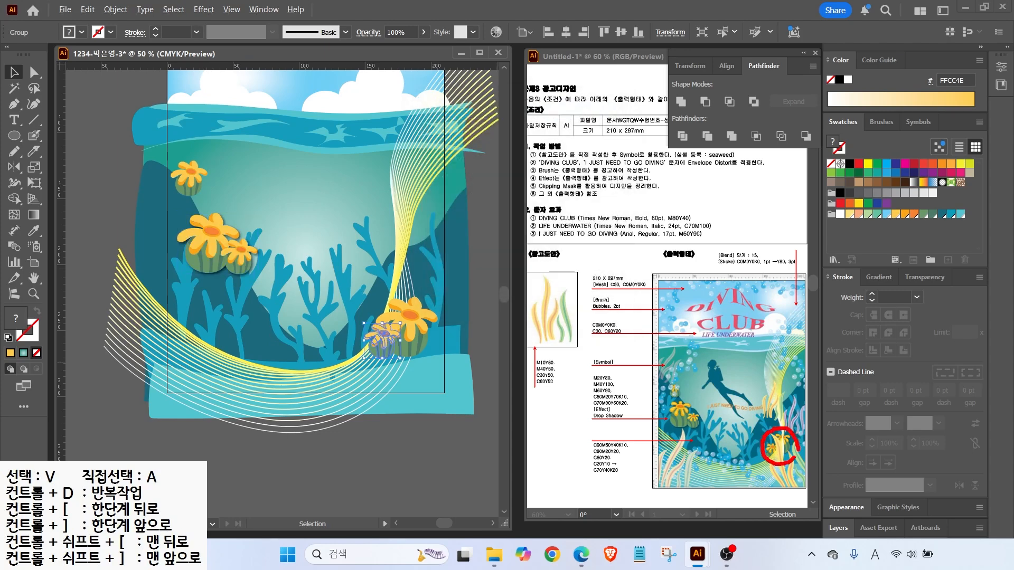
pyautogui.press('Escape')
pyautogui.rightClick(417, 320)
pyautogui.press('Escape')
pyautogui.click(204, 9)
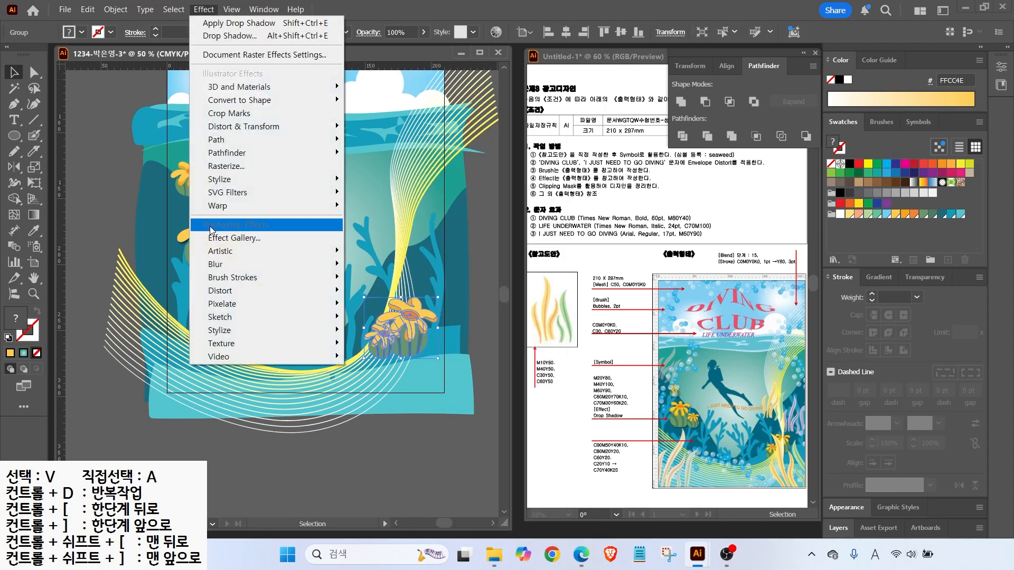
pyautogui.moveTo(223, 182)
pyautogui.click(229, 35)
pyautogui.click(521, 269)
pyautogui.hotkey('ctrl', 'shift', 'a')
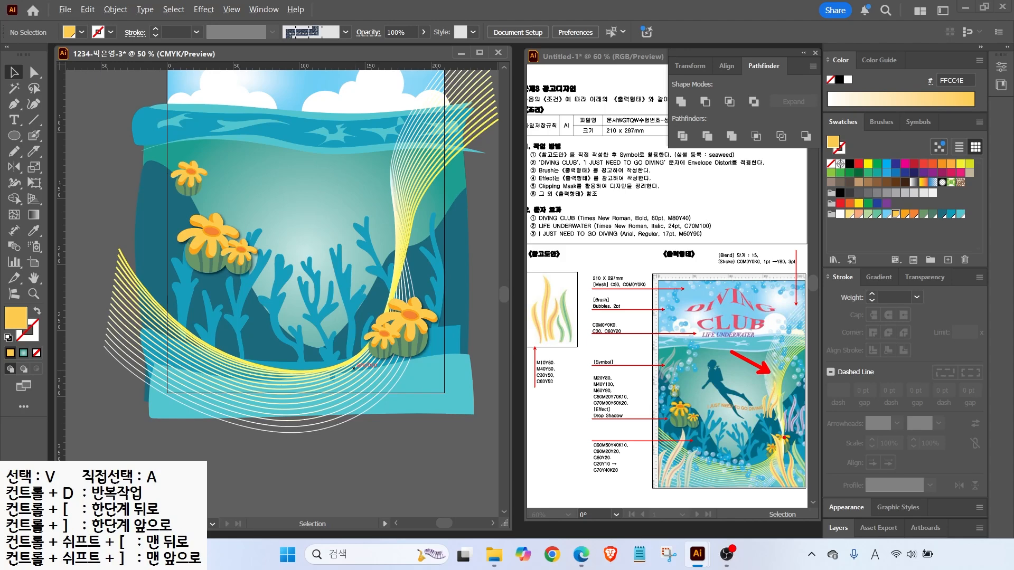
pyautogui.click(126, 9)
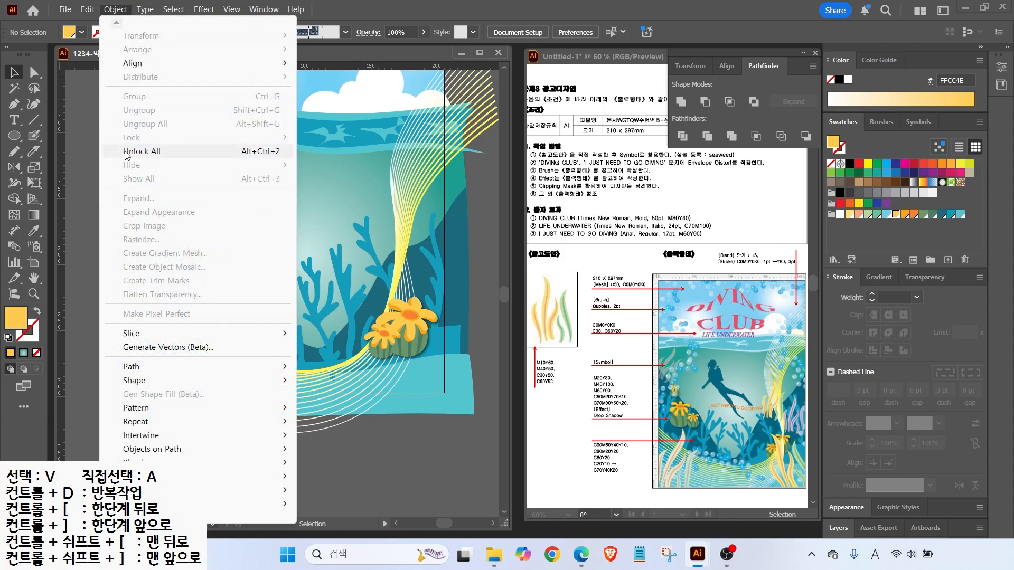
pyautogui.click(142, 152)
pyautogui.click(95, 216)
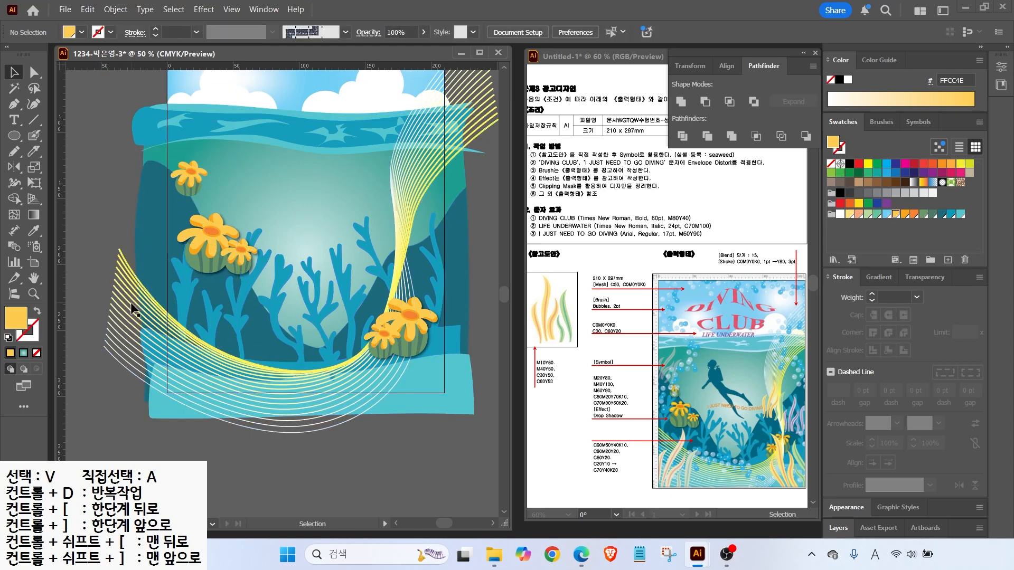
pyautogui.rightClick(142, 294)
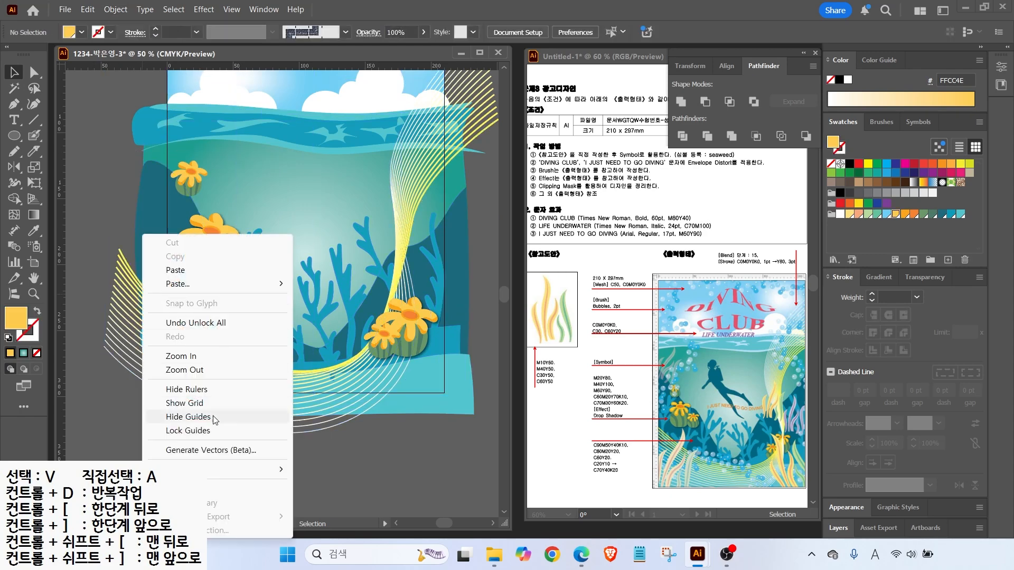
pyautogui.click(94, 243)
pyautogui.rightClick(125, 262)
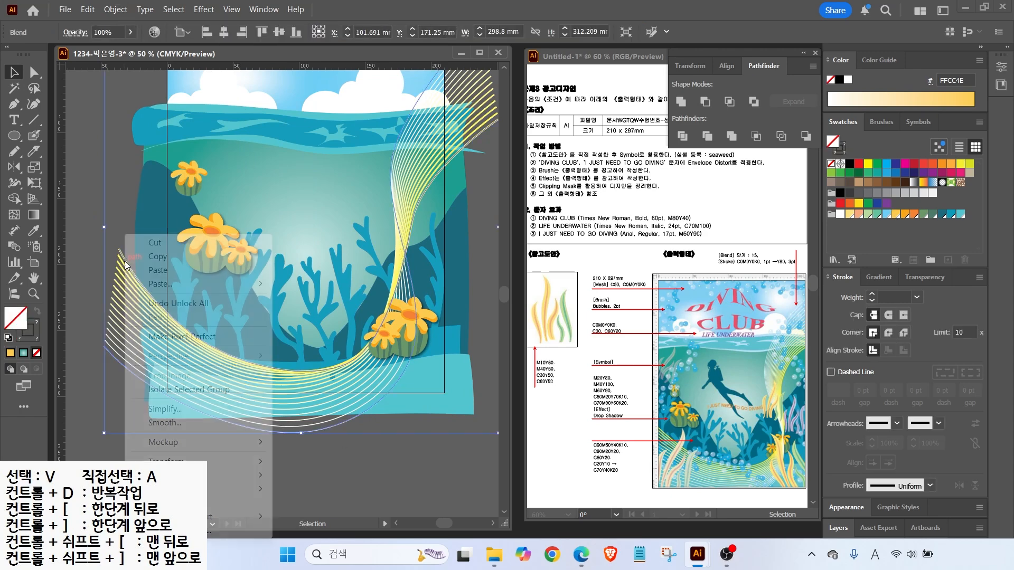
pyautogui.moveTo(238, 475)
pyautogui.click(313, 476)
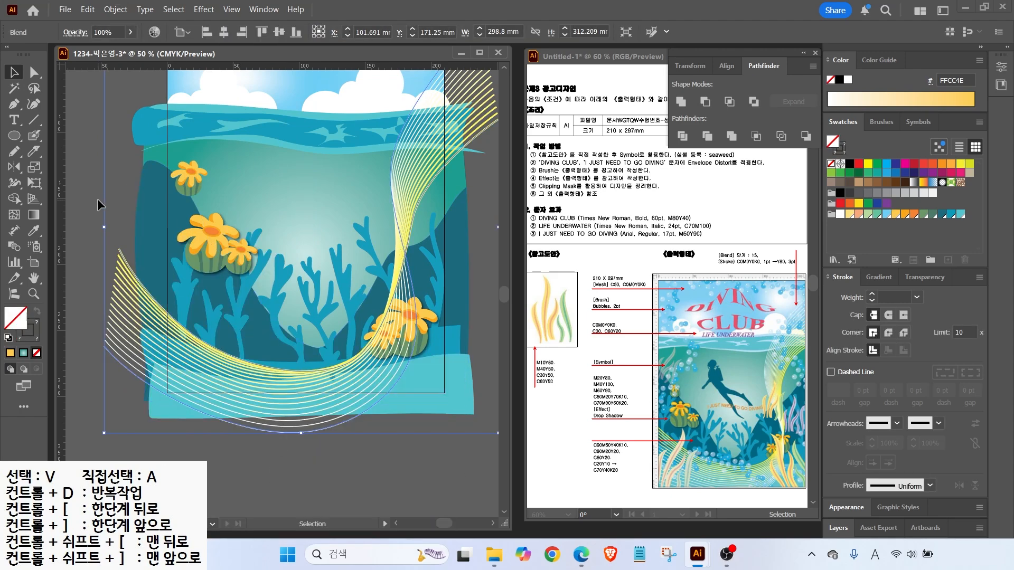
pyautogui.click(97, 199)
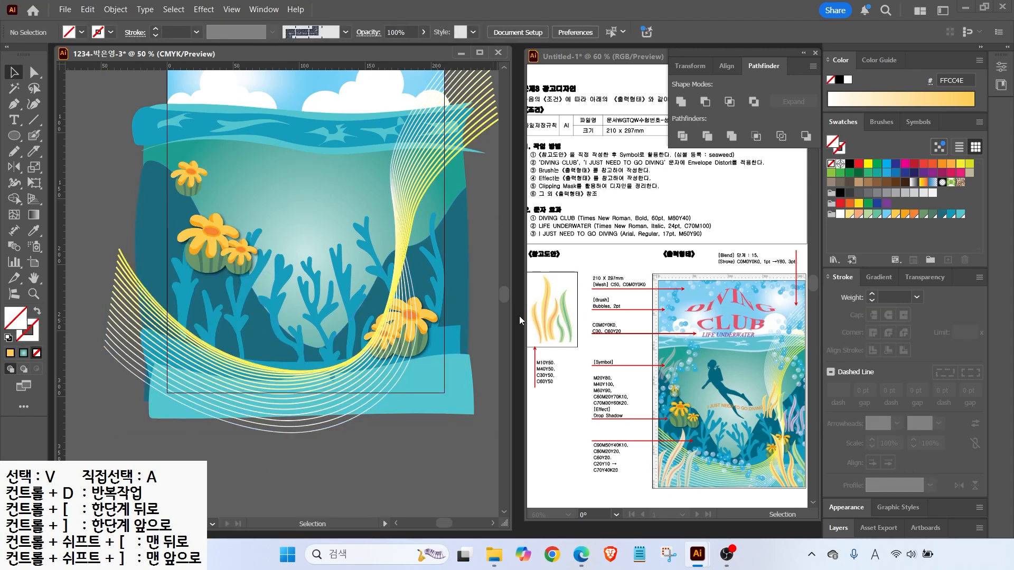
pyautogui.click(418, 325)
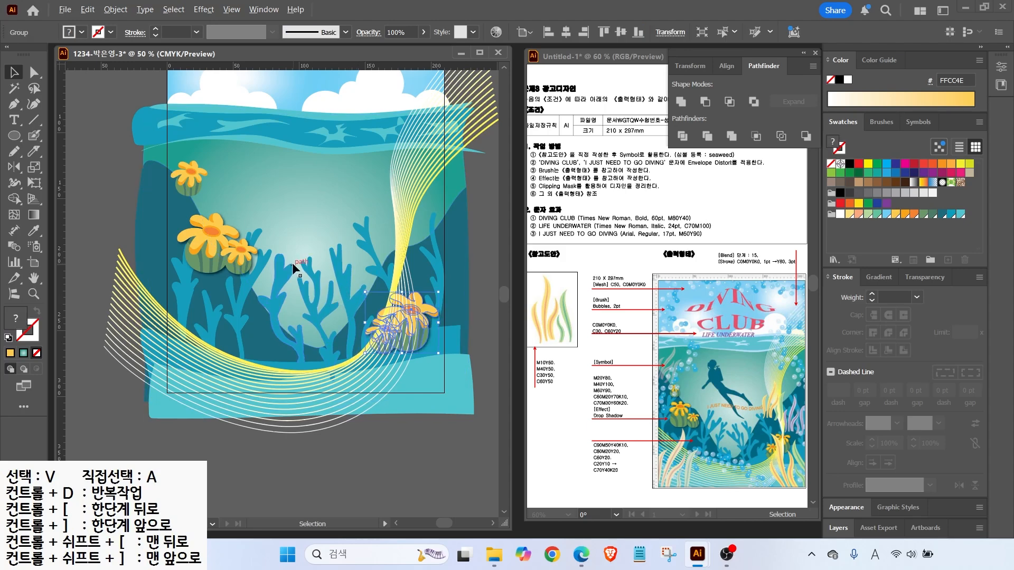
pyautogui.hotkey('ctrl', '0')
pyautogui.press('space')
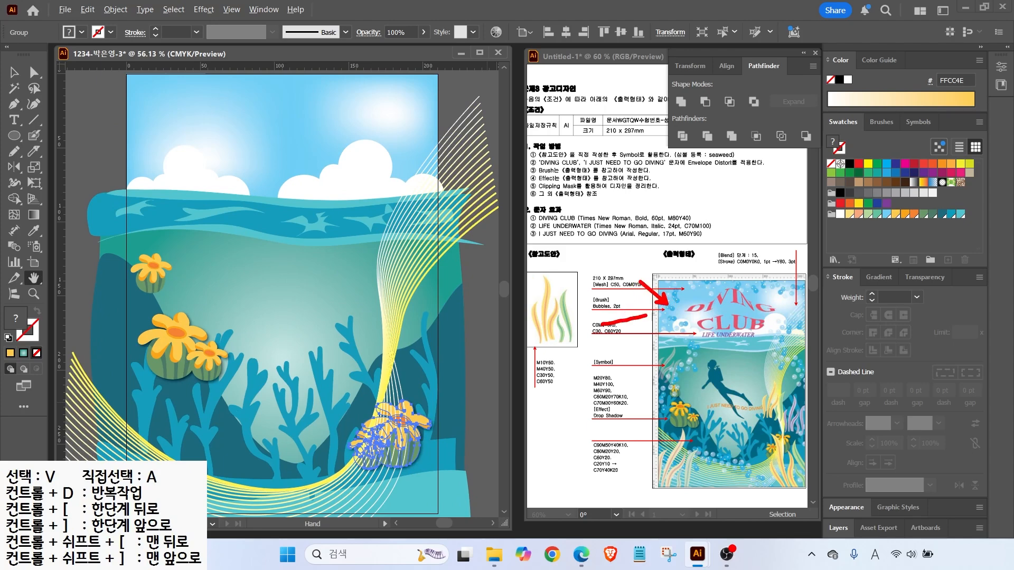
pyautogui.press('Escape')
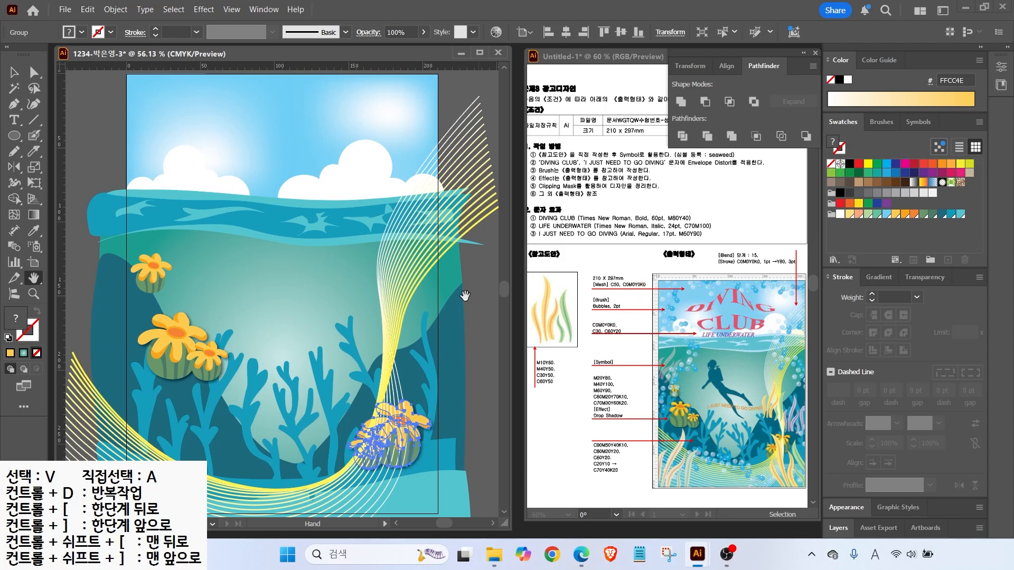
pyautogui.scroll(-1, 461, 287)
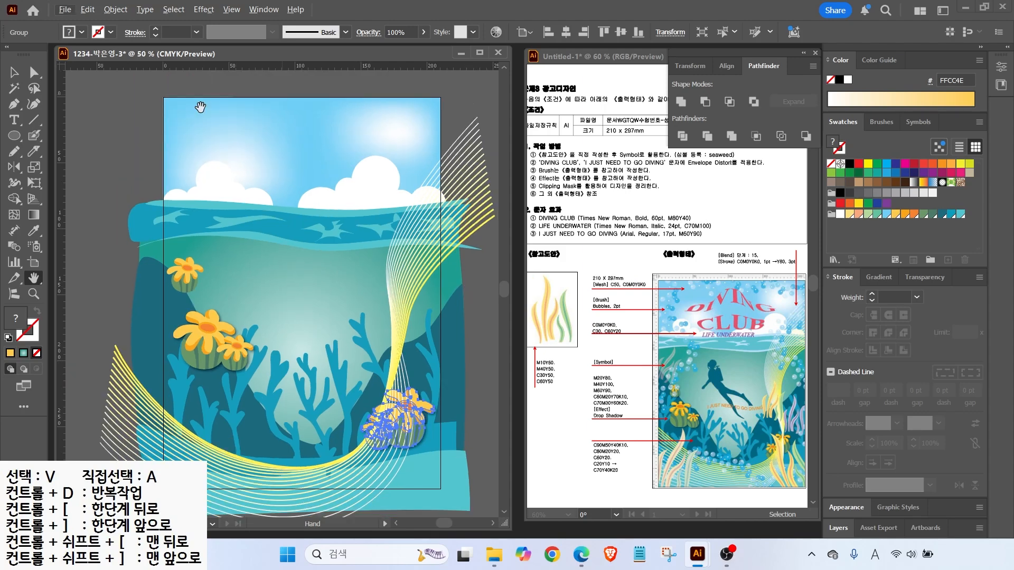
# With the Paintbrush, draw a wavy loop around the poster edges
pyautogui.moveTo(33, 136); pyautogui.dragTo(61, 142)
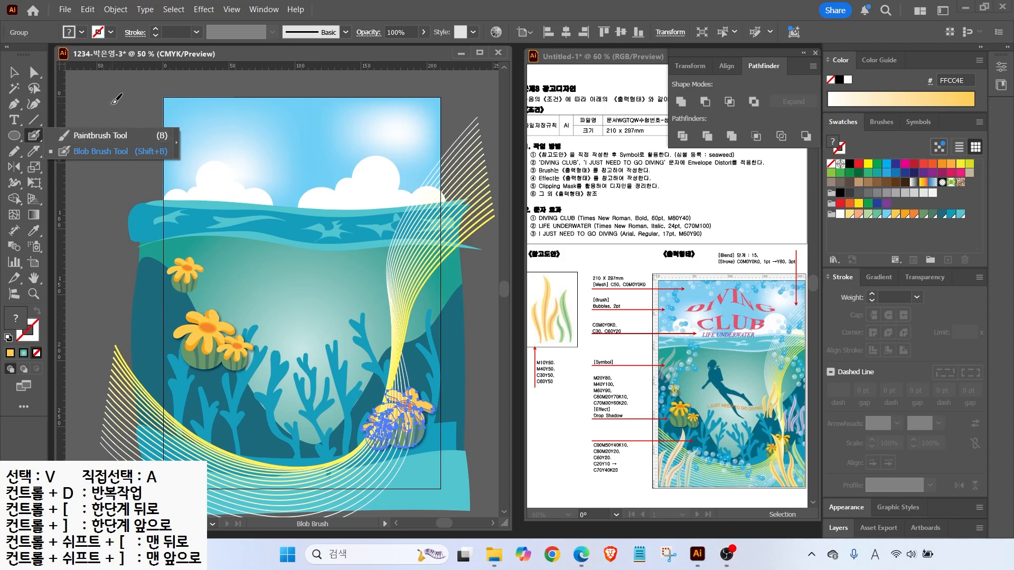
pyautogui.click(83, 136)
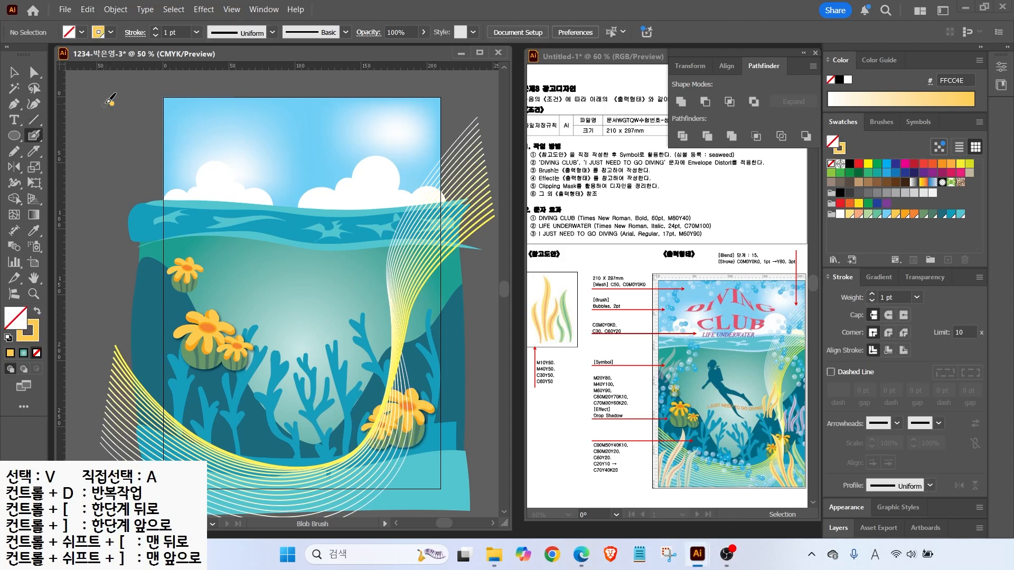
pyautogui.hotkey('shift', 'x')
pyautogui.press('b')
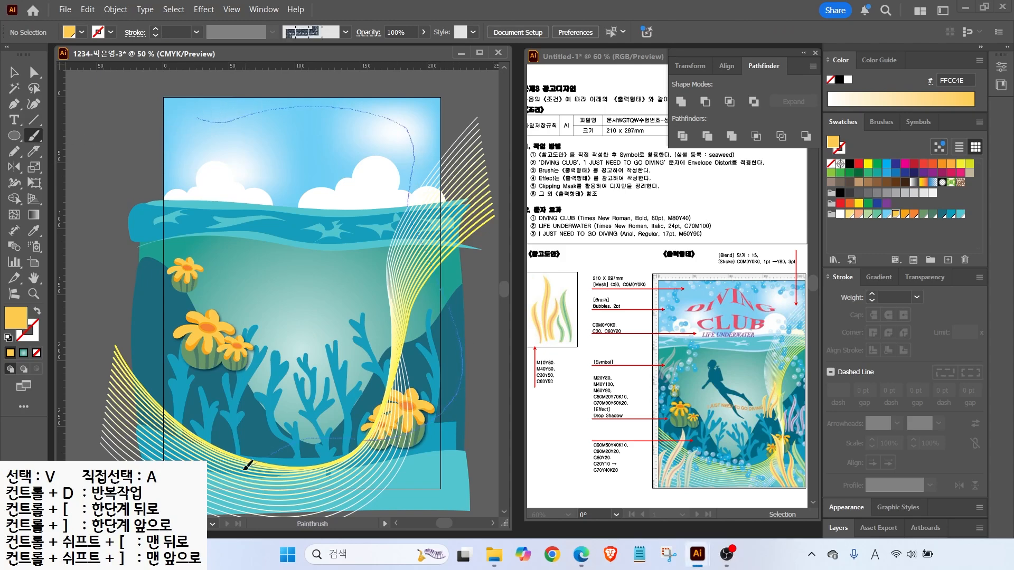
pyautogui.moveTo(186, 131); pyautogui.dragTo(188, 128)
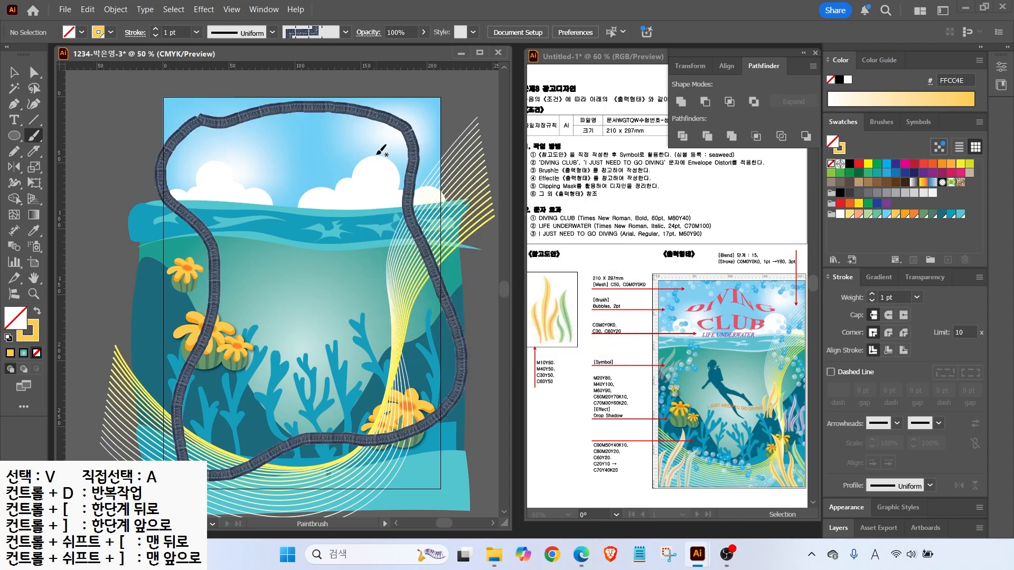
pyautogui.moveTo(405, 130); pyautogui.dragTo(474, 104)
pyautogui.moveTo(904, 132)
pyautogui.mouseDown()
pyautogui.moveTo(883, 141)
pyautogui.moveTo(890, 98)
pyautogui.mouseUp()
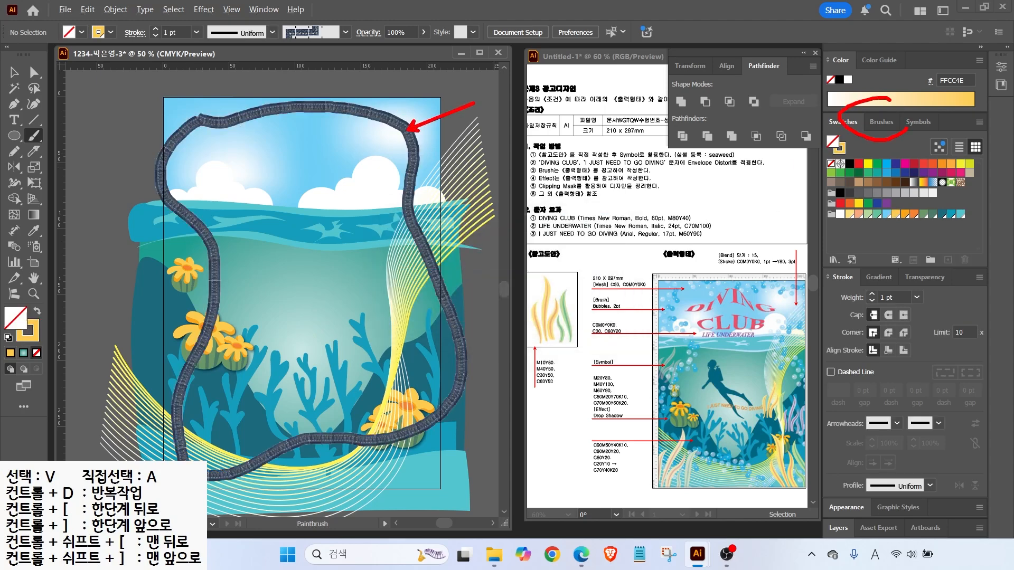
# Open the Decorative_Scatter brush library from Brush Libraries > Decorative
pyautogui.click(877, 118)
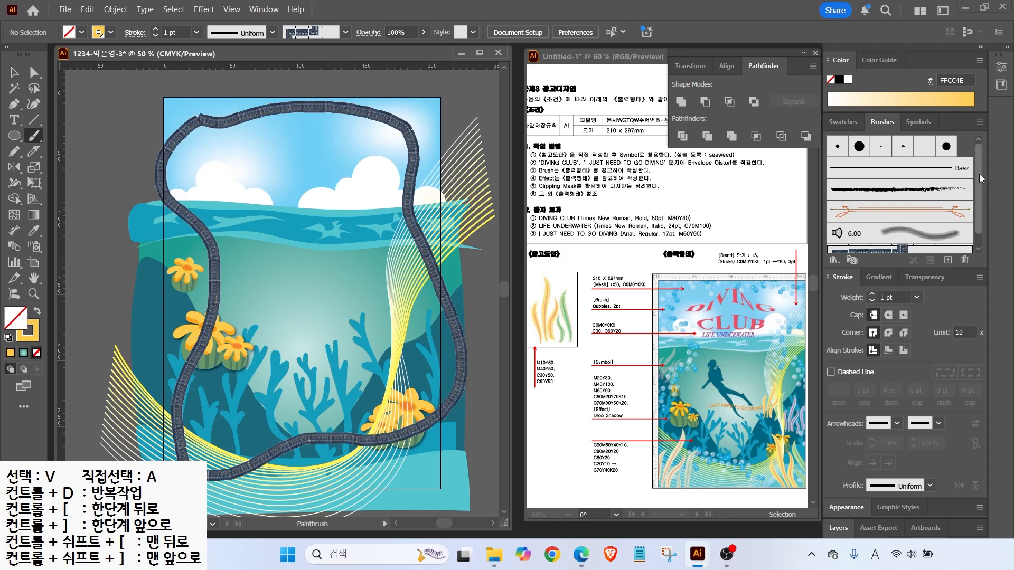
pyautogui.scroll(-1, 953, 230)
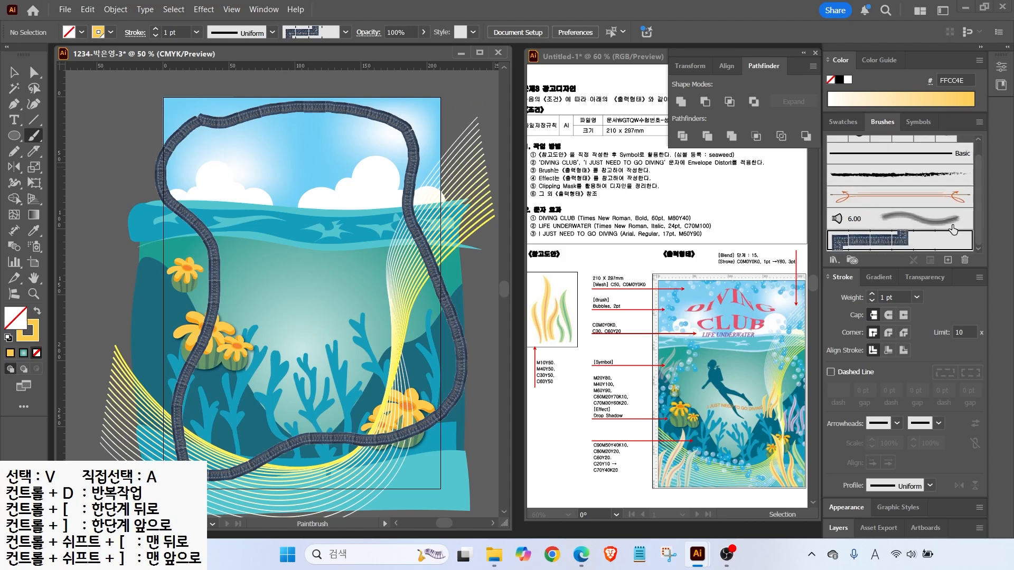
pyautogui.click(833, 260)
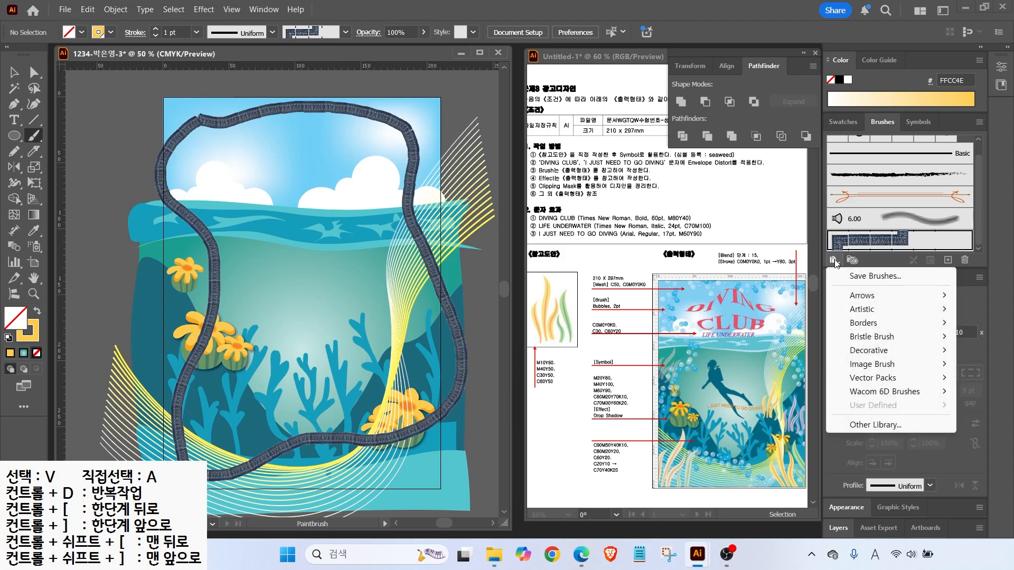
pyautogui.moveTo(857, 353)
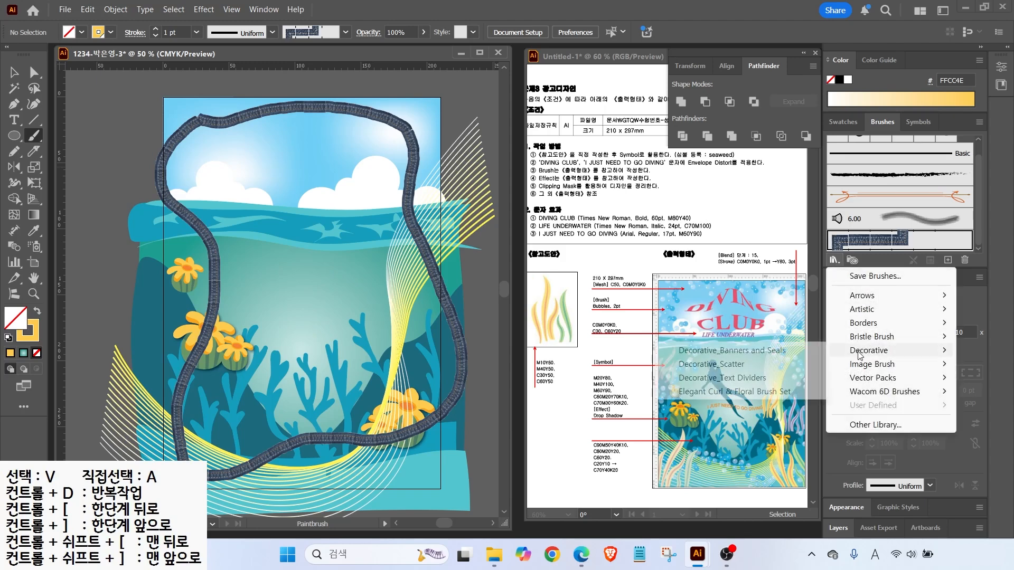
pyautogui.click(736, 367)
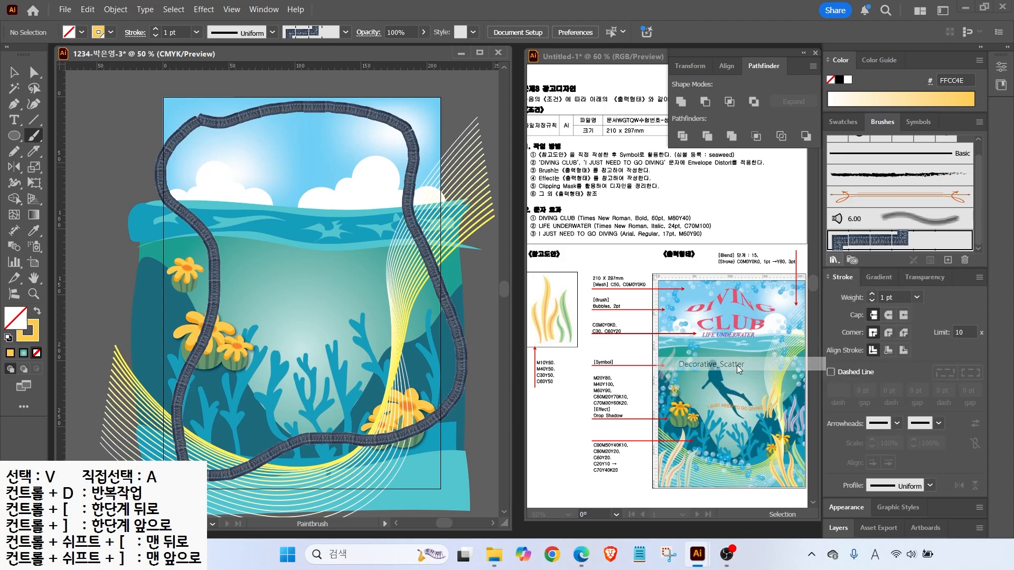
pyautogui.moveTo(496, 256); pyautogui.dragTo(510, 369)
pyautogui.click(462, 357)
pyautogui.click(462, 358)
pyautogui.click(462, 357)
pyautogui.click(446, 357)
pyautogui.click(446, 358)
pyautogui.click(447, 357)
# Apply the Bubbles scatter brush to the wavy loop
pyautogui.click(430, 214)
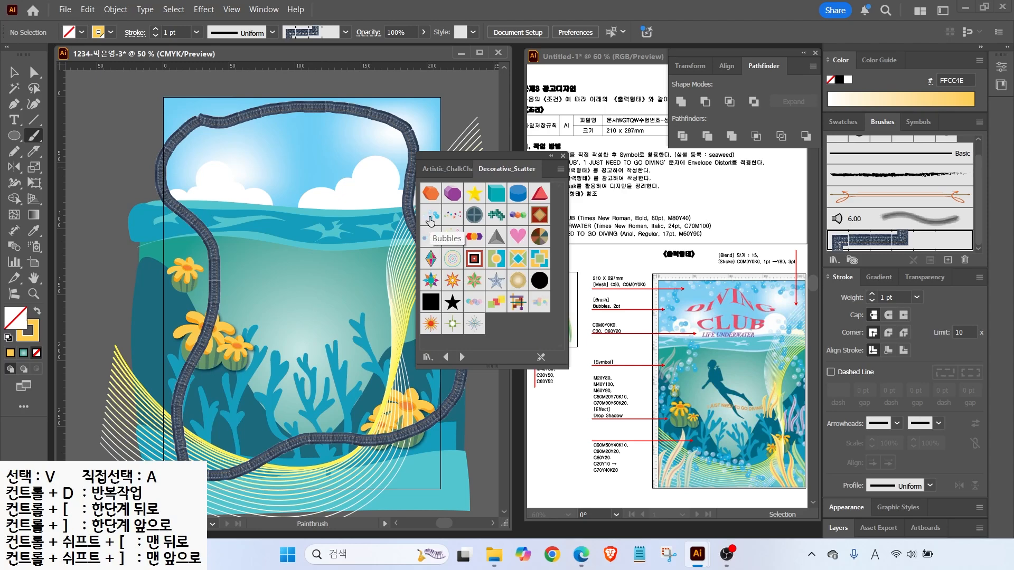
pyautogui.click(14, 72)
pyautogui.click(180, 201)
pyautogui.click(430, 214)
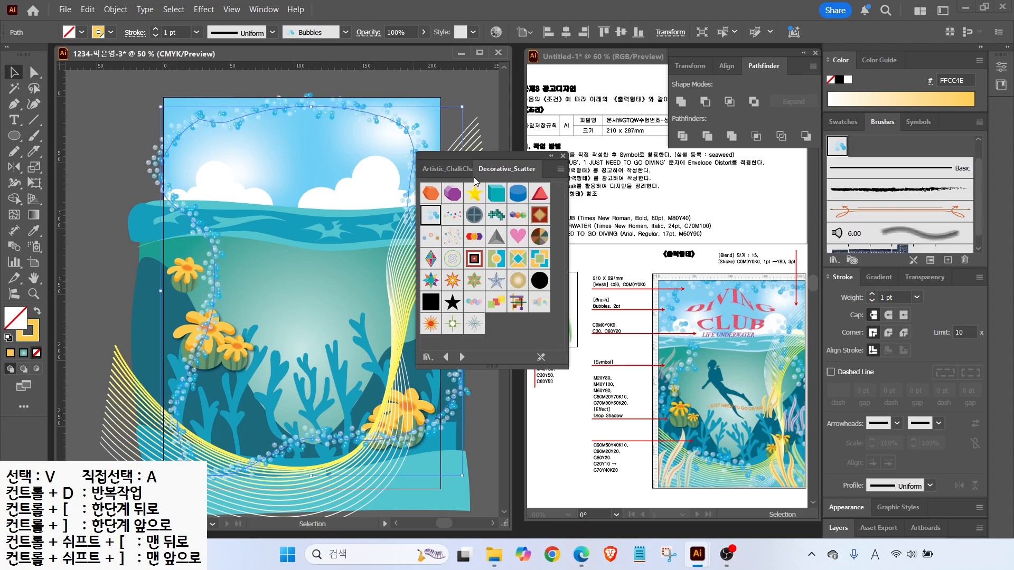
pyautogui.click(563, 156)
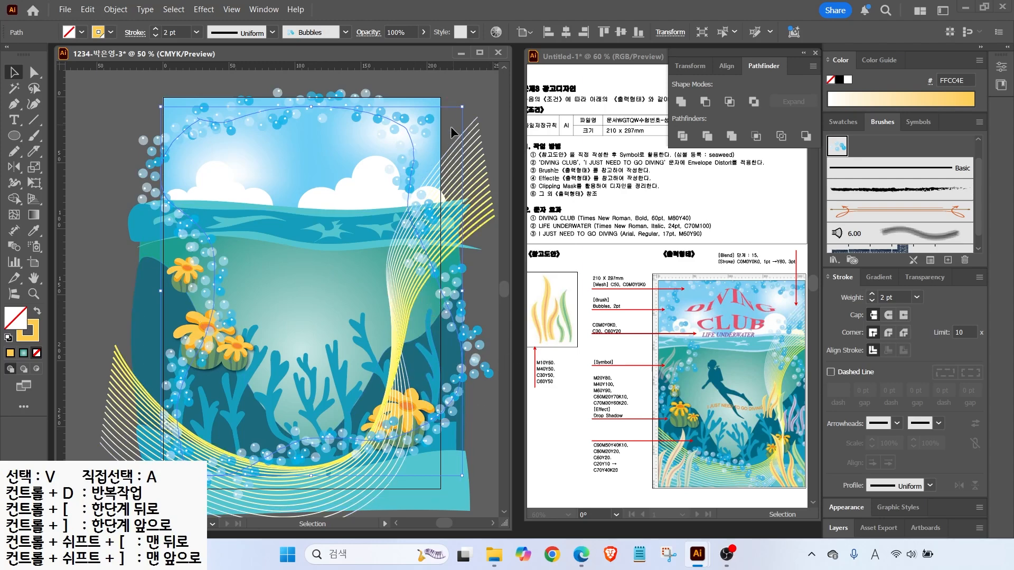
# Enlarge, slightly rotate and nudge the bubble loop so it frames the poster edges
pyautogui.hotkey('ctrl', '-')
pyautogui.moveTo(250, 152); pyautogui.dragTo(235, 135)
pyautogui.moveTo(458, 130); pyautogui.dragTo(484, 158)
pyautogui.moveTo(422, 420); pyautogui.dragTo(433, 443)
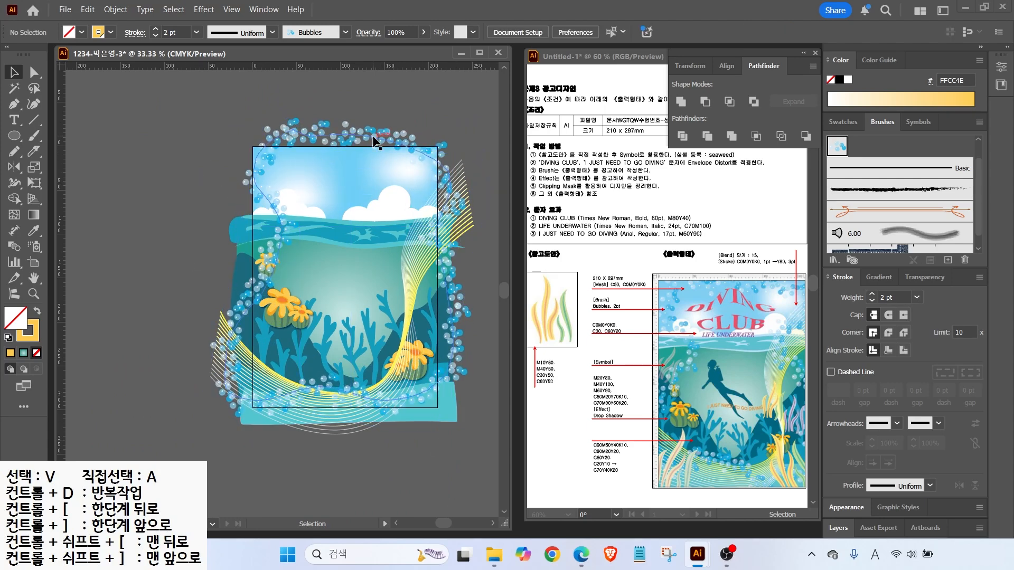
pyautogui.moveTo(370, 136); pyautogui.dragTo(376, 147)
pyautogui.click(221, 232)
# Pick the seaweed symbol in the Symbols panel
pyautogui.hotkey('ctrl', 'alt', 'g')
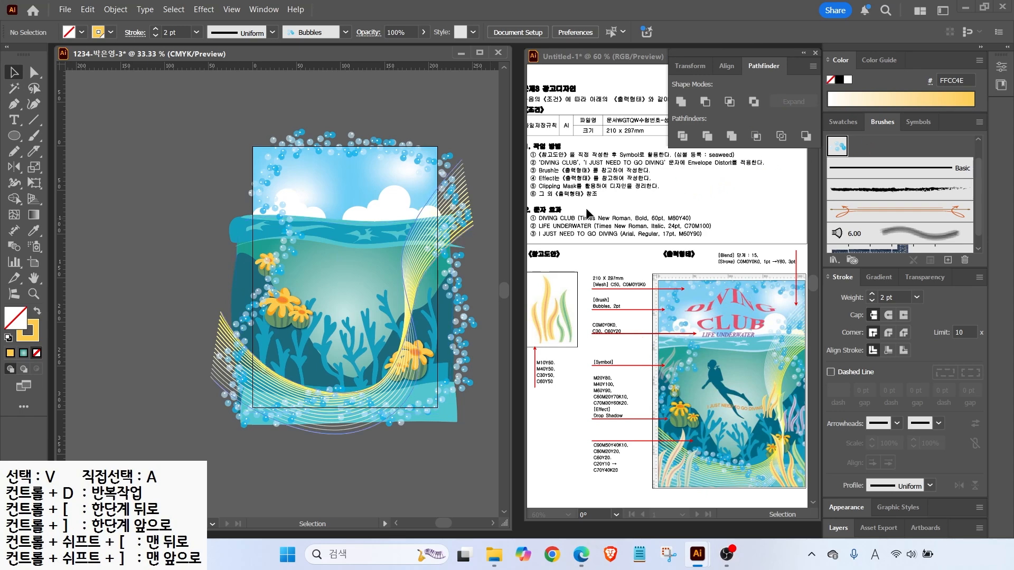
pyautogui.click(915, 121)
pyautogui.click(835, 170)
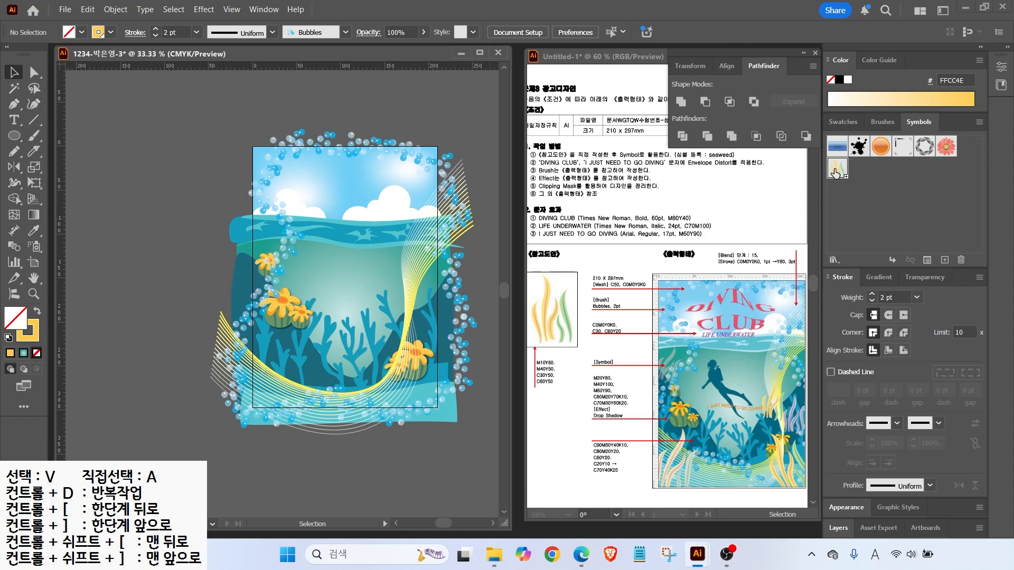
# Spray seaweed symbols along the lower left, lower right, right side and left edge
pyautogui.click(33, 247)
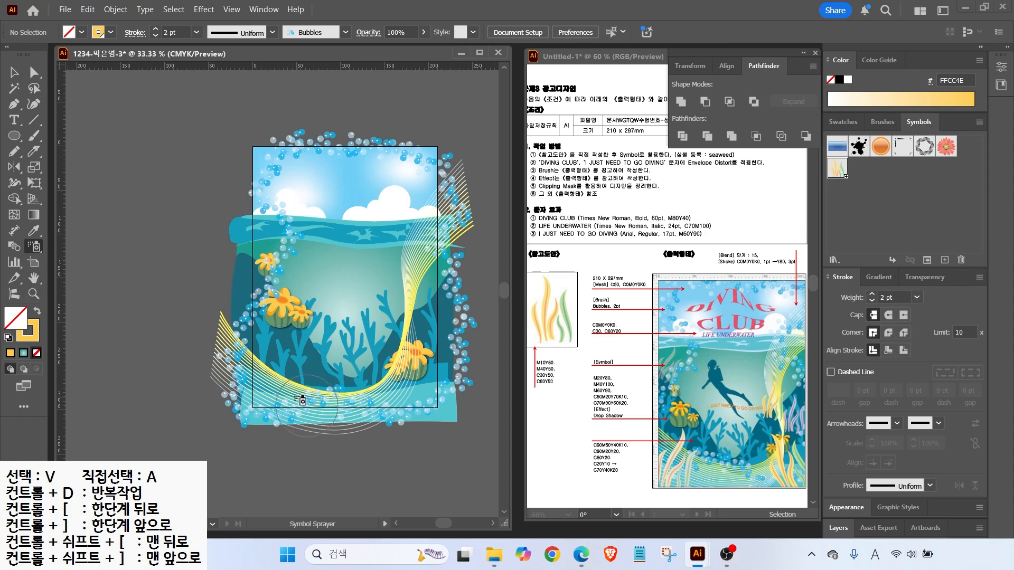
pyautogui.click(280, 379)
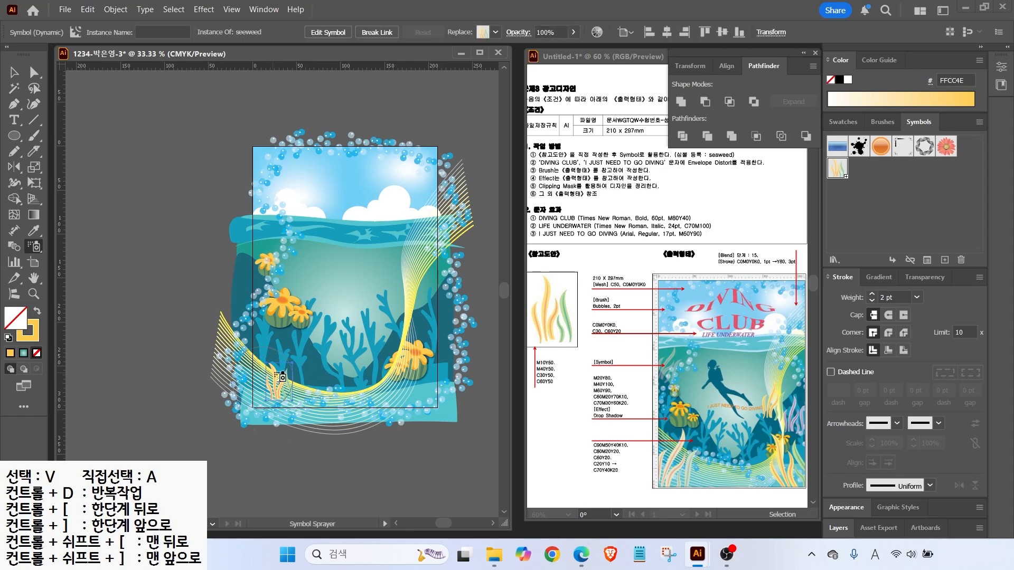
pyautogui.click(425, 388)
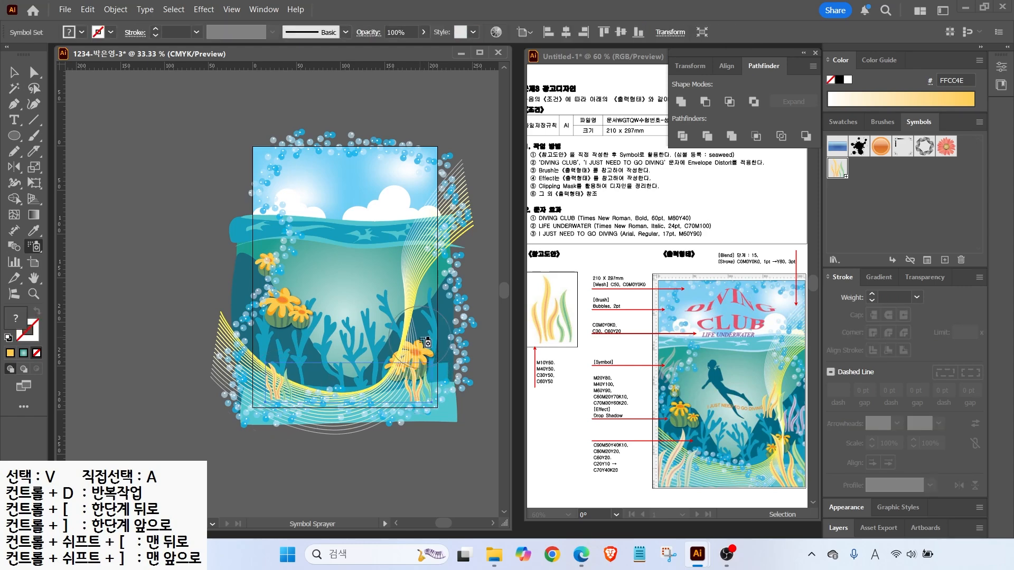
pyautogui.click(439, 319)
pyautogui.click(408, 299)
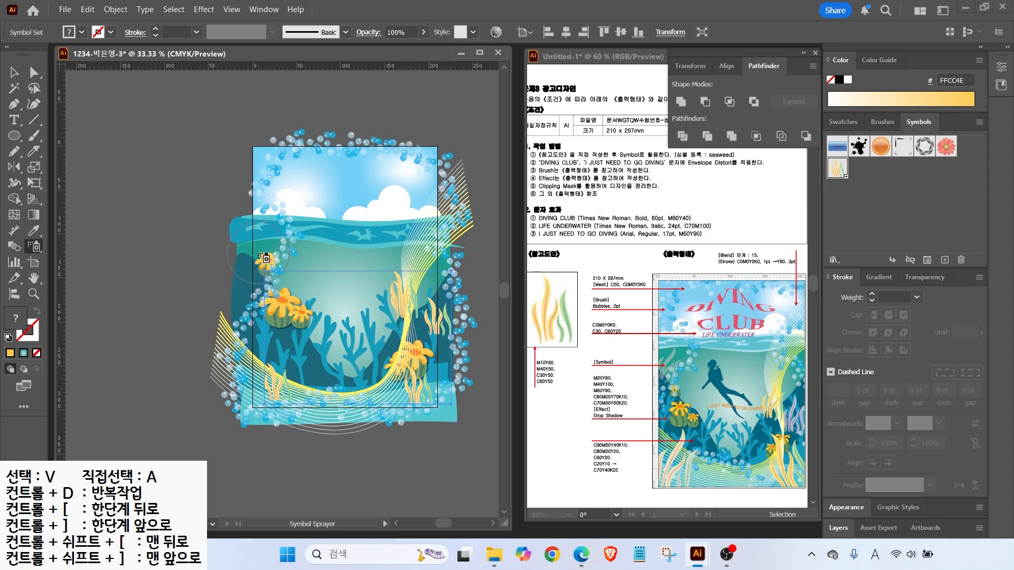
pyautogui.click(266, 259)
pyautogui.click(283, 376)
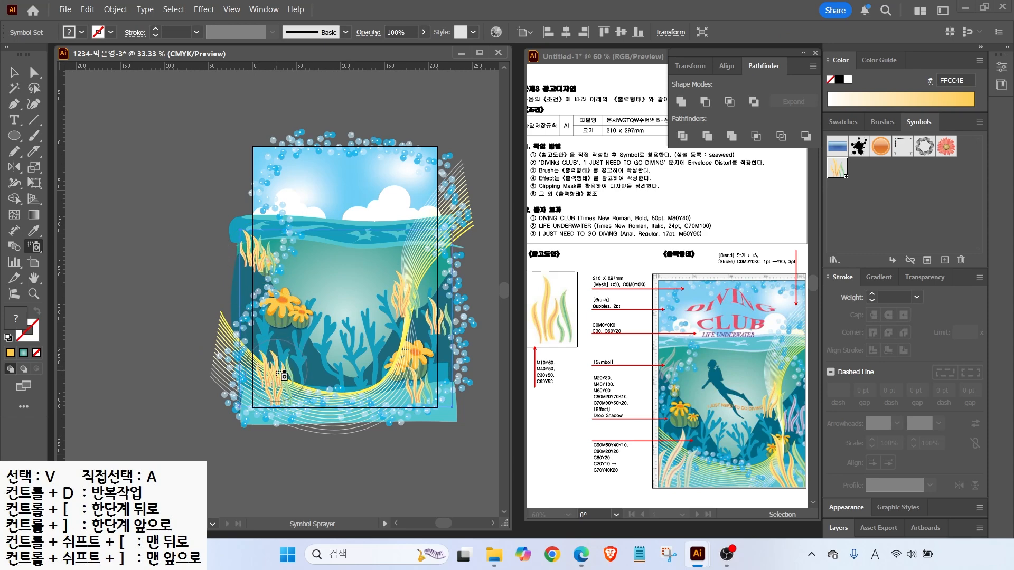
pyautogui.keyDown('alt'); pyautogui.click(272, 374); pyautogui.keyUp('alt')
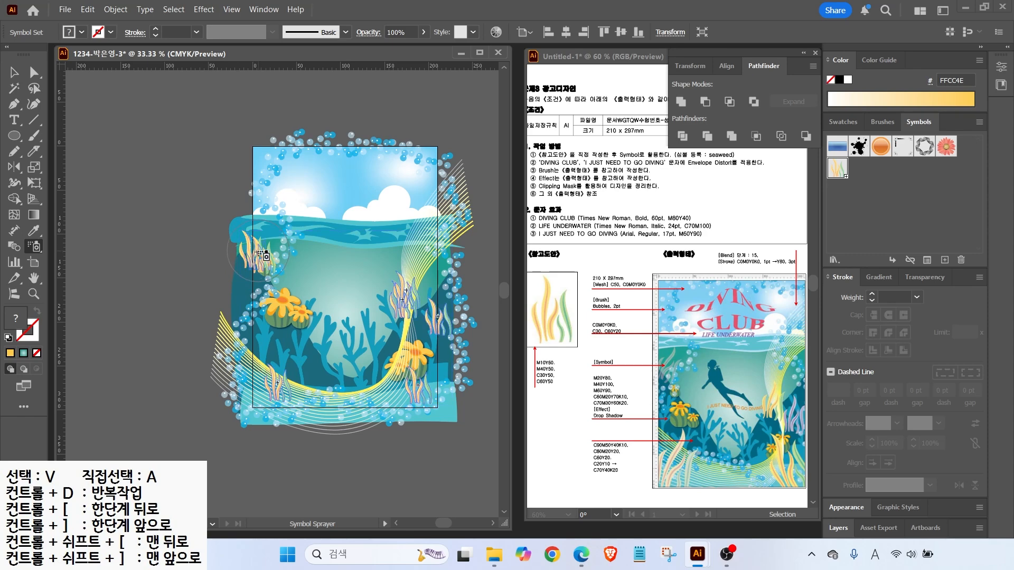
pyautogui.click(433, 308)
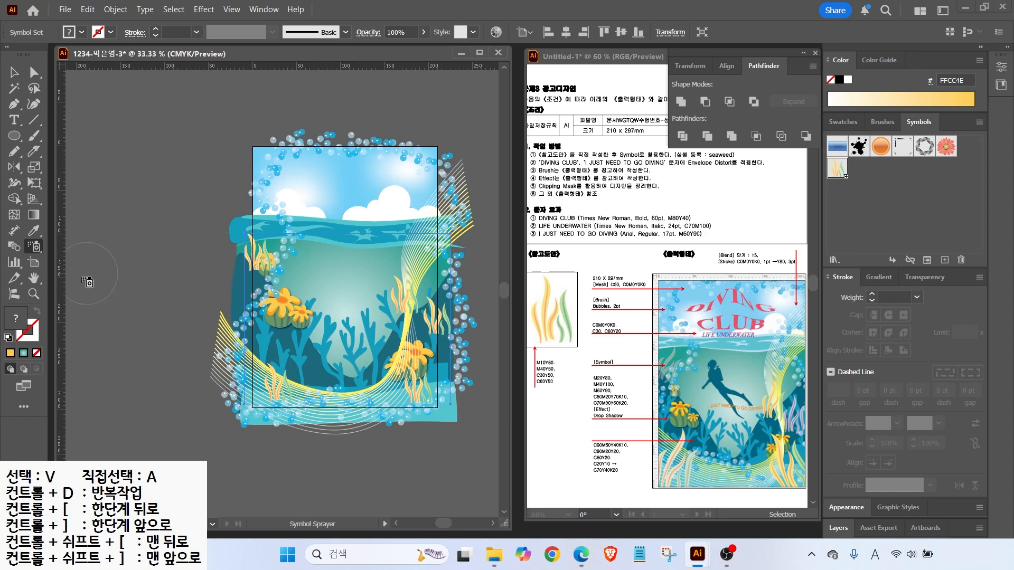
# Enlarge the lower-left, lower-right, right-middle and left-middle seaweed with the Symbol Sizer
pyautogui.click(33, 246)
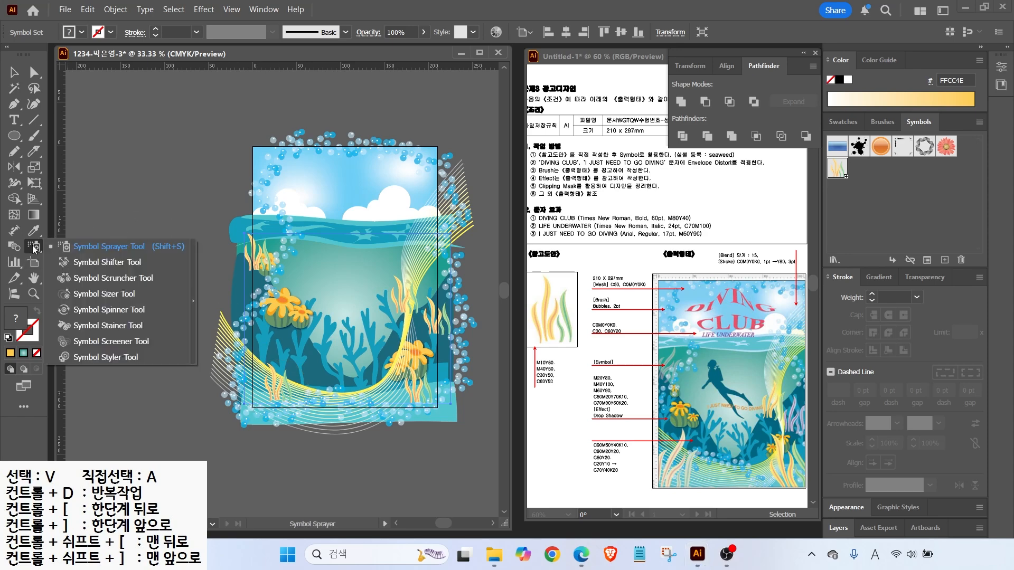
pyautogui.click(108, 294)
pyautogui.moveTo(269, 385)
pyautogui.mouseDown()
pyautogui.moveTo(334, 388)
pyautogui.moveTo(276, 393)
pyautogui.mouseUp()
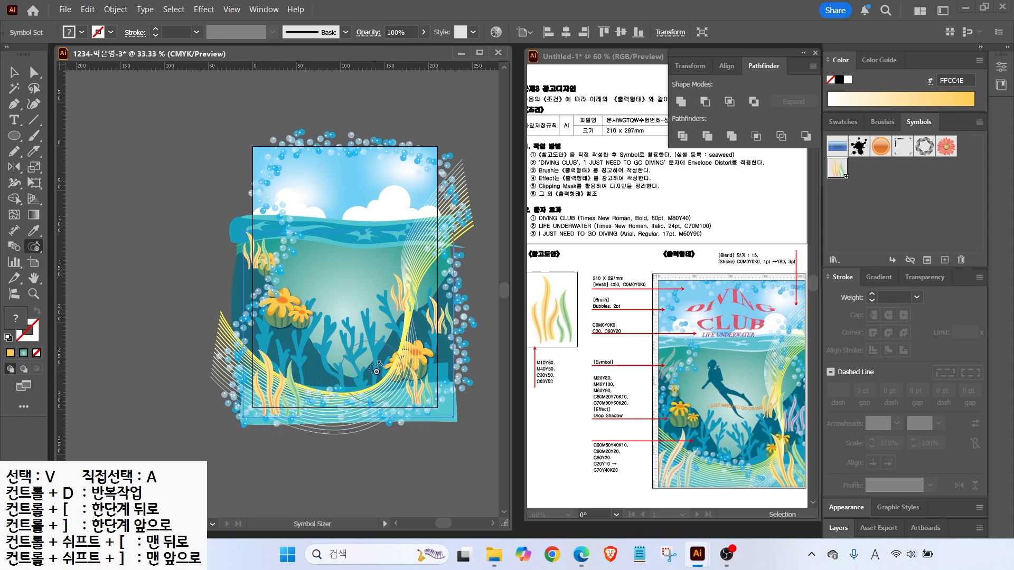
pyautogui.click(415, 381)
pyautogui.click(416, 382)
pyautogui.click(406, 384)
pyautogui.click(413, 304)
pyautogui.click(256, 256)
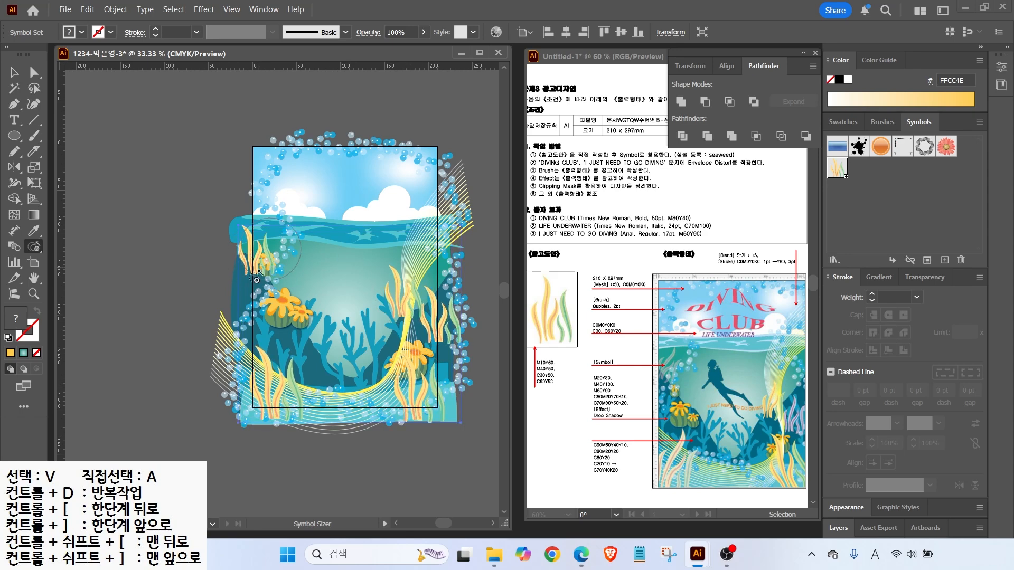
pyautogui.click(34, 246)
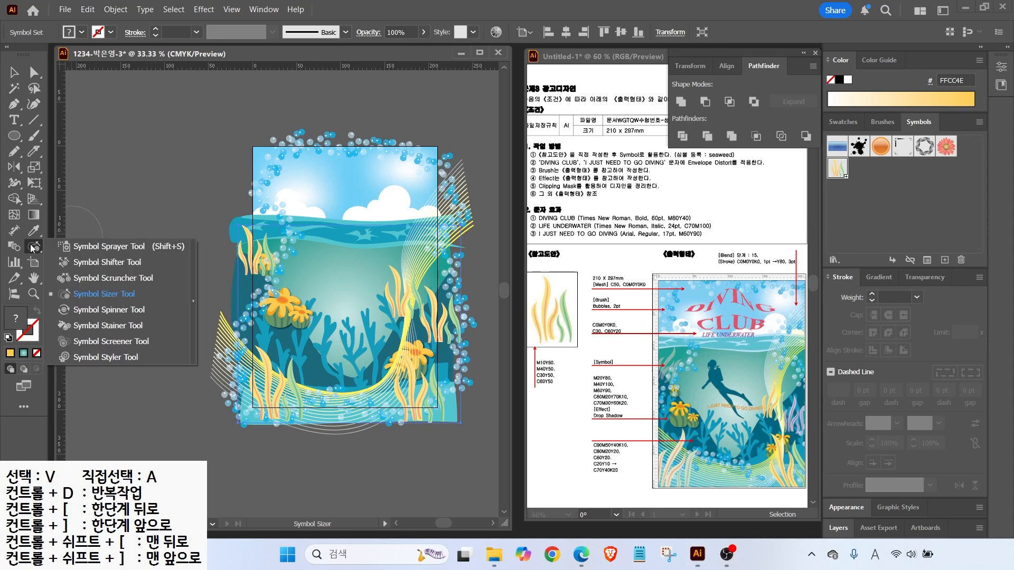
# Shift the bottom-left, lower-right and upper-right seaweed into new positions with the Symbol Shifter
pyautogui.click(80, 261)
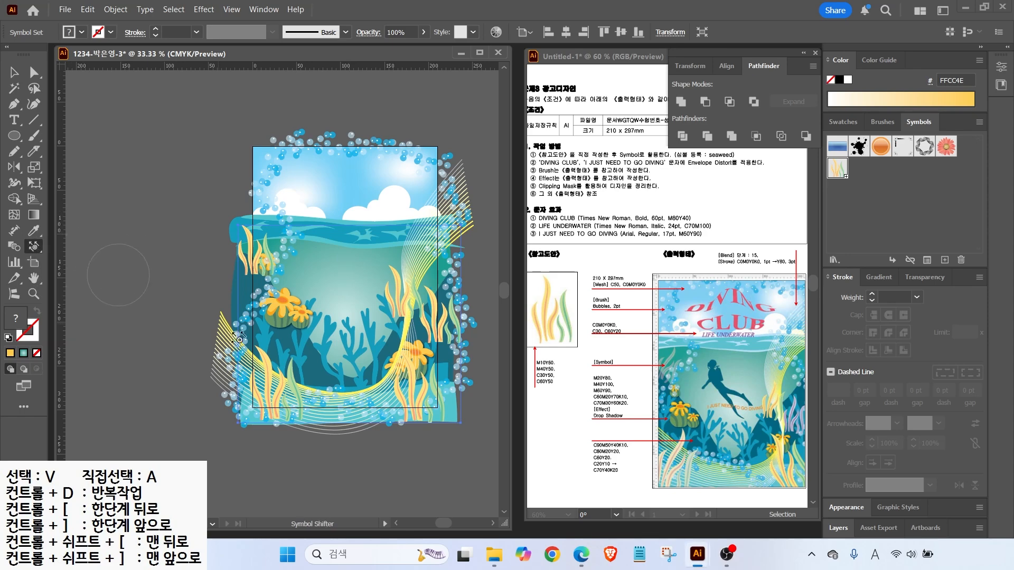
pyautogui.moveTo(290, 403); pyautogui.dragTo(269, 383)
pyautogui.moveTo(422, 402); pyautogui.dragTo(427, 396)
pyautogui.moveTo(404, 306); pyautogui.dragTo(396, 297)
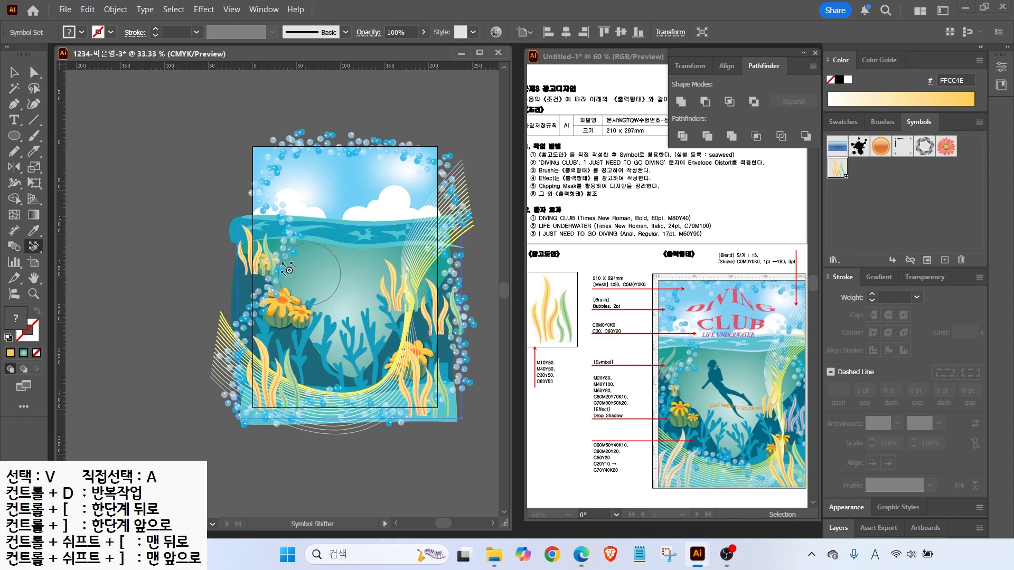
# Rotate the left, lower-left, lower-right and right-side seaweed to varied angles with the Symbol Spinner
pyautogui.click(33, 246)
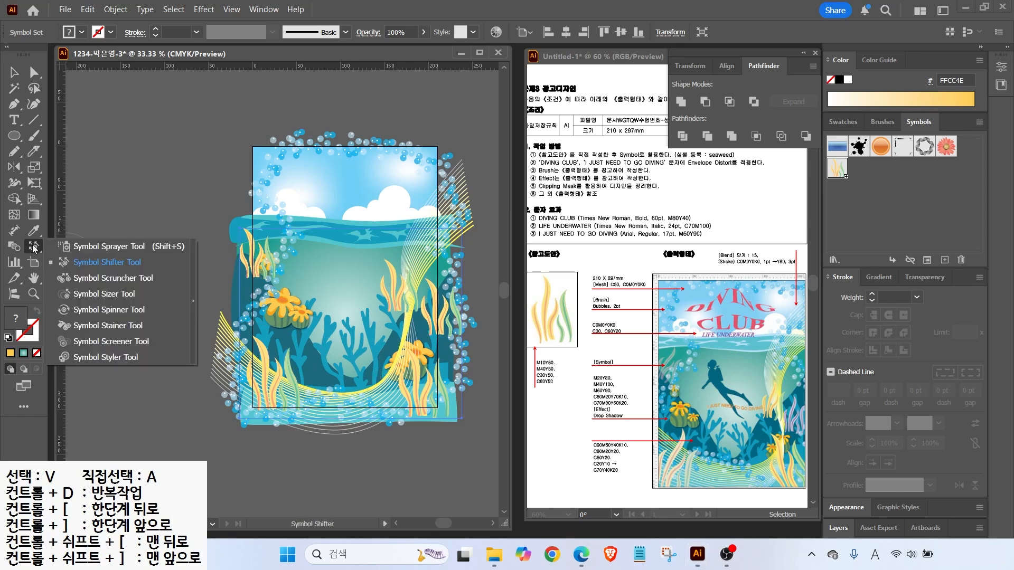
pyautogui.click(114, 309)
pyautogui.moveTo(248, 258); pyautogui.dragTo(256, 238)
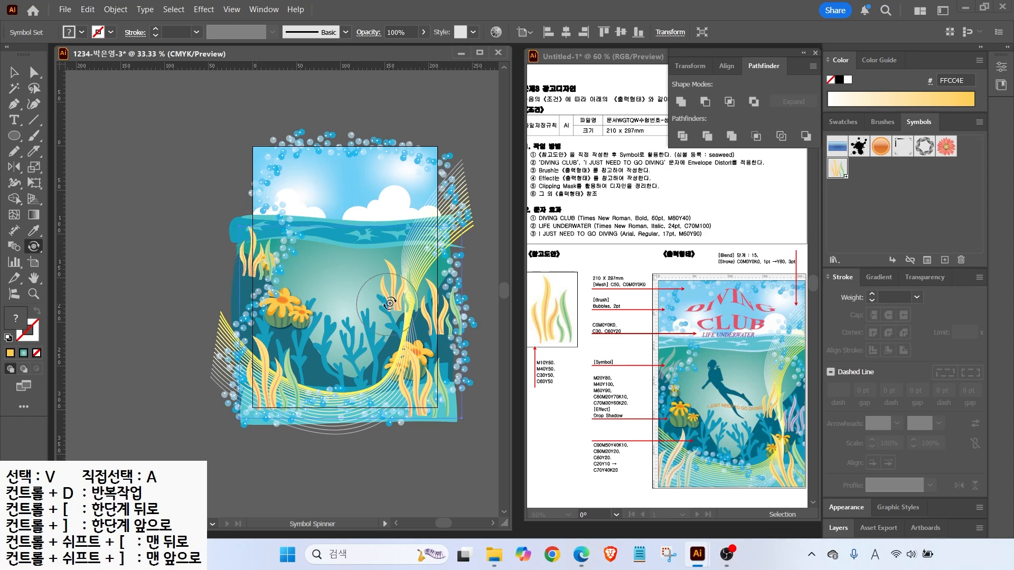
pyautogui.moveTo(267, 374); pyautogui.dragTo(272, 357)
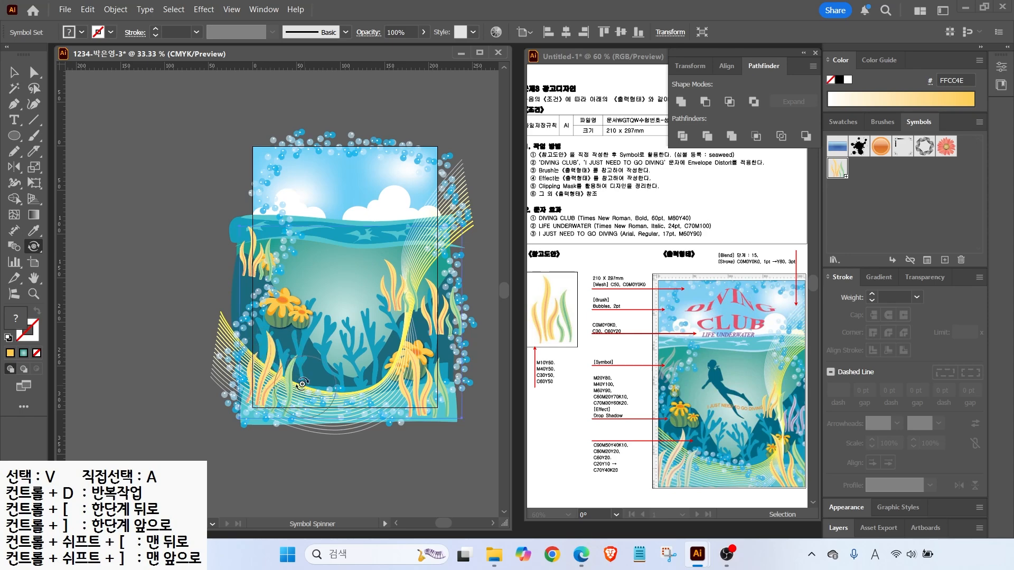
pyautogui.moveTo(425, 380); pyautogui.dragTo(418, 377)
pyautogui.moveTo(436, 302)
pyautogui.mouseDown()
pyautogui.moveTo(439, 294)
pyautogui.moveTo(400, 290)
pyautogui.moveTo(401, 273)
pyautogui.mouseUp()
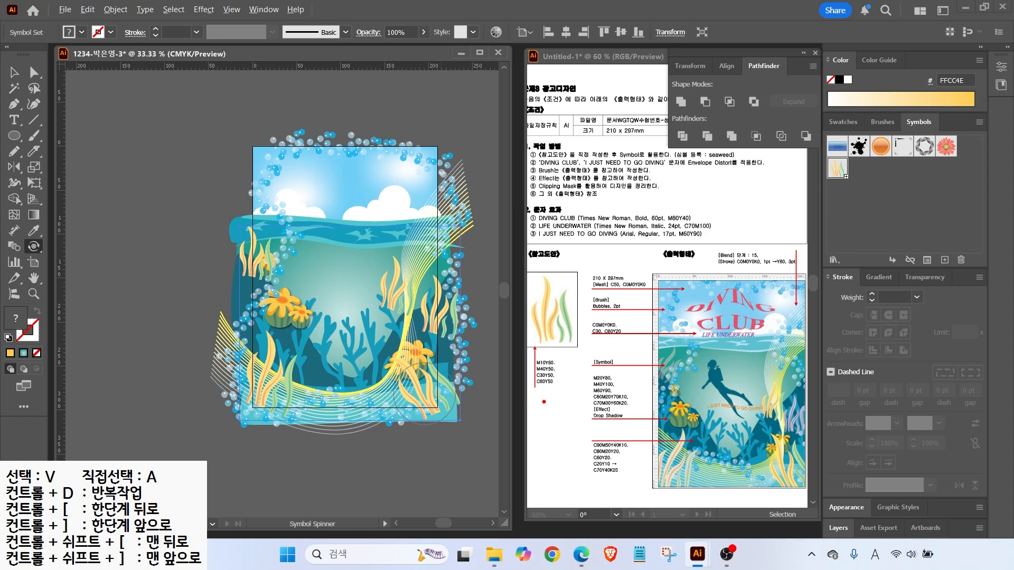
pyautogui.hotkey('ctrl', '2')
pyautogui.moveTo(672, 451); pyautogui.dragTo(625, 416)
pyautogui.press('Escape')
pyautogui.click(33, 246)
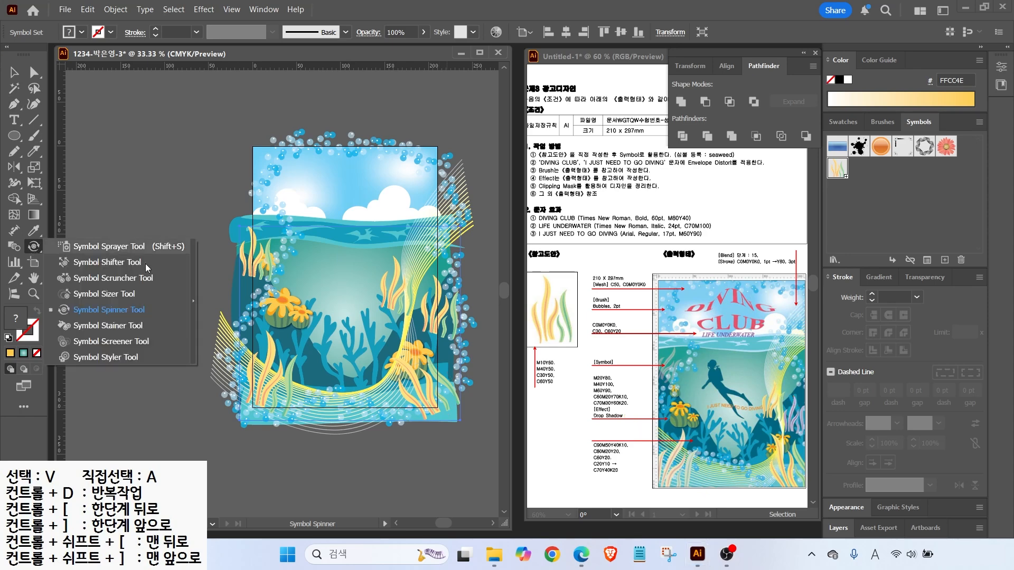
# Stain the right-hand seaweed purple with the Symbol Stainer
pyautogui.click(106, 326)
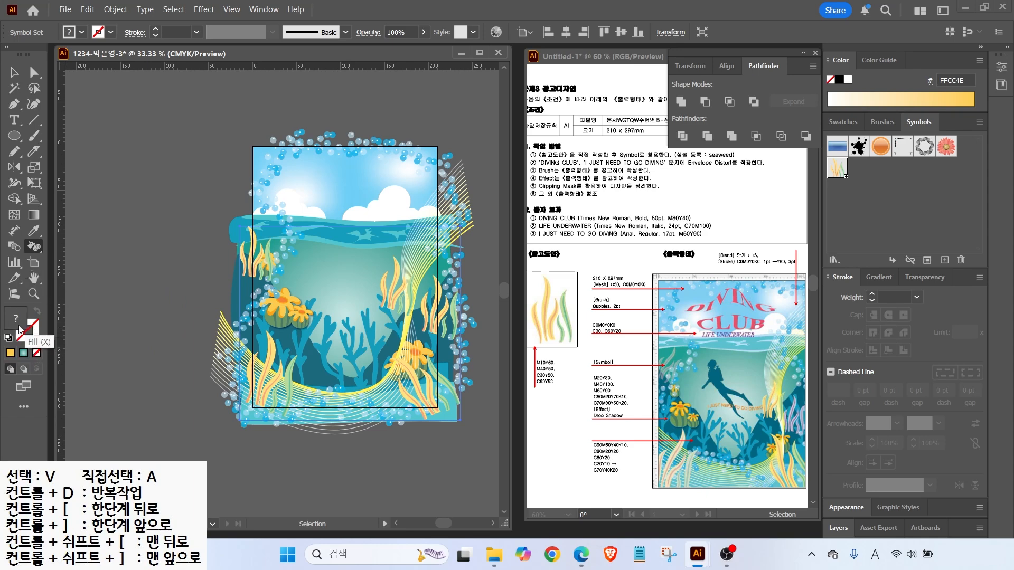
pyautogui.click(844, 122)
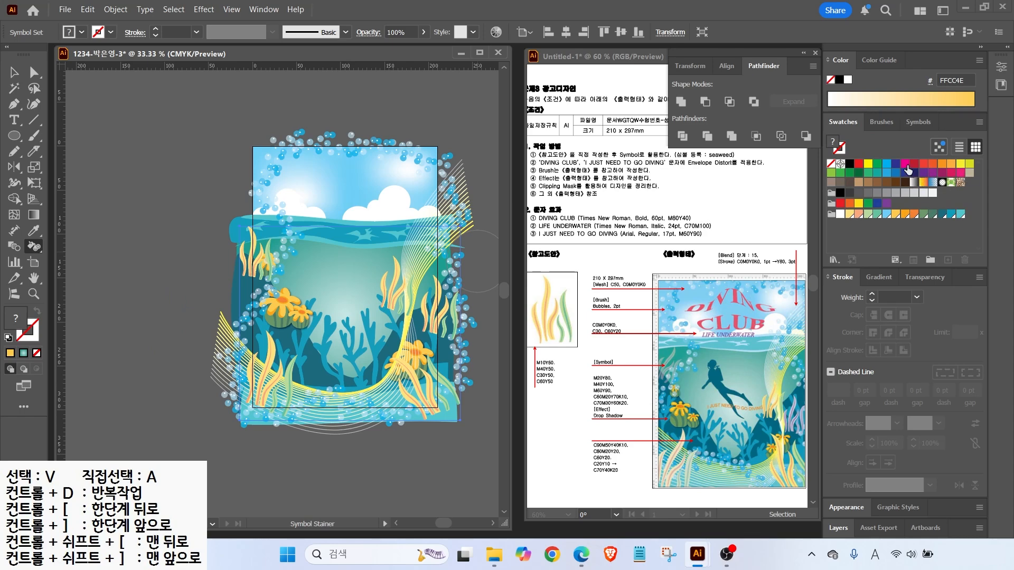
pyautogui.click(888, 204)
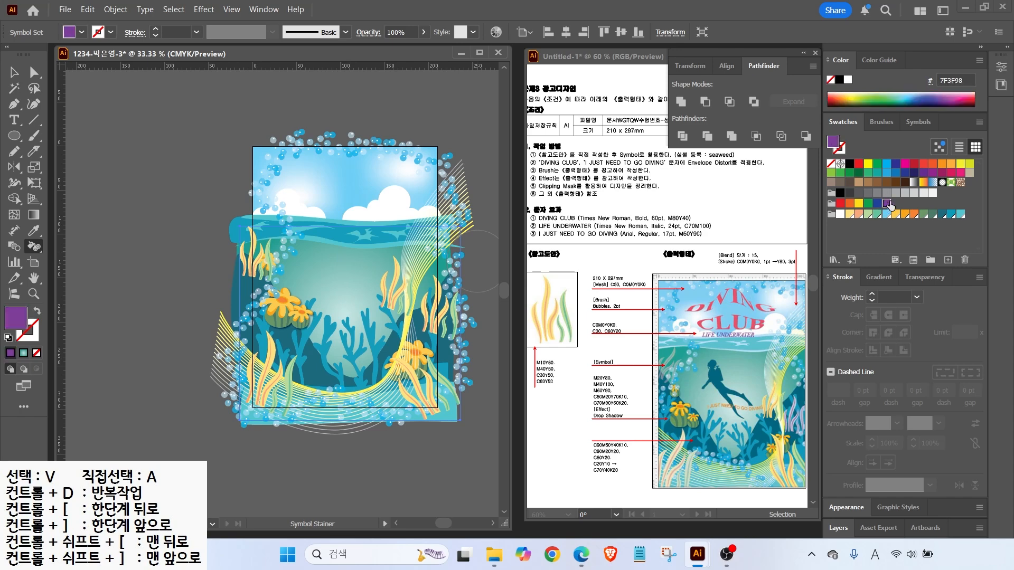
pyautogui.moveTo(433, 307); pyautogui.dragTo(437, 317)
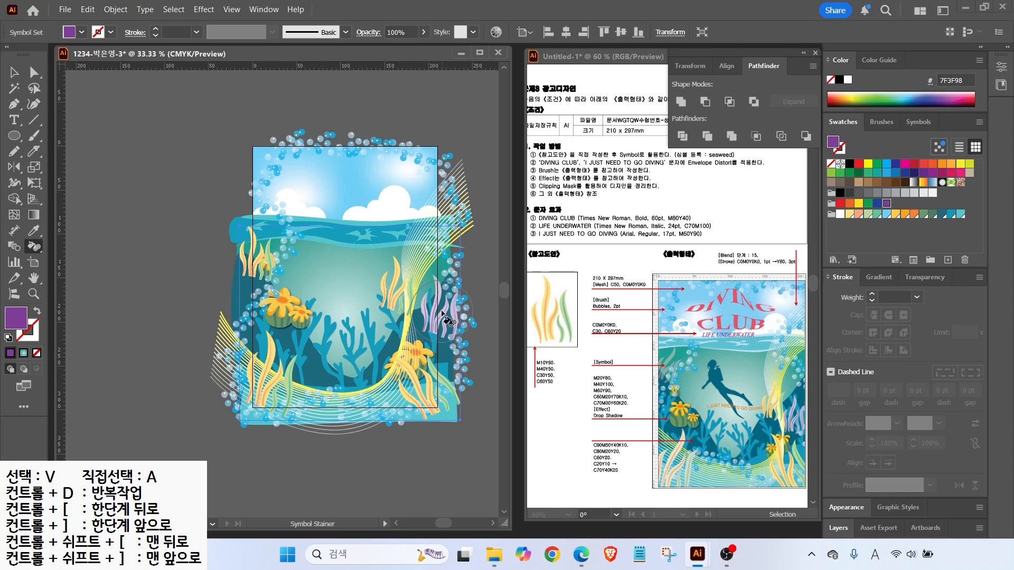
pyautogui.scroll(1, 442, 312)
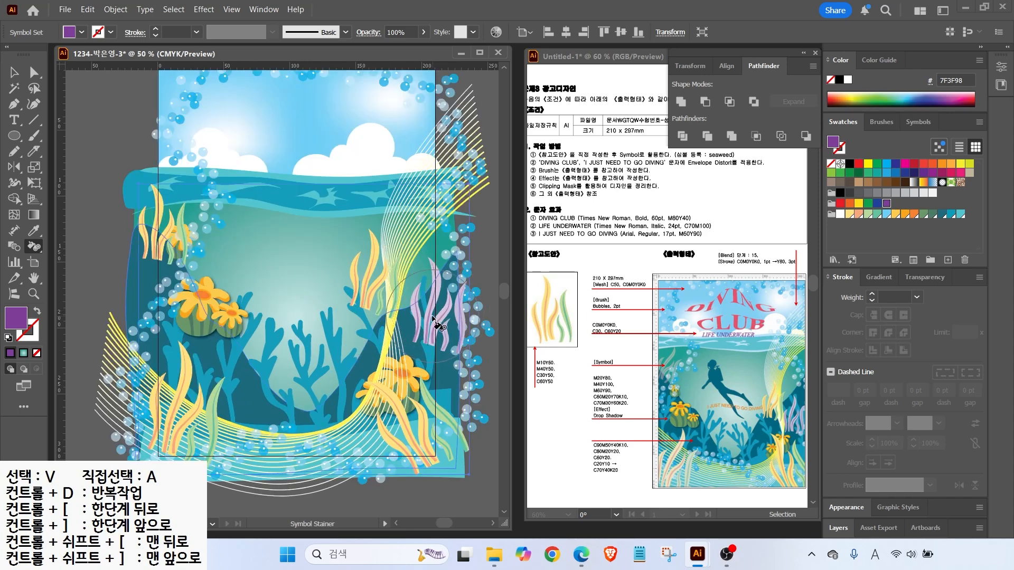
pyautogui.moveTo(431, 316); pyautogui.dragTo(433, 313)
pyautogui.hotkey('ctrl', 'z')
pyautogui.hotkey('ctrl', 'z')
pyautogui.hotkey('ctrl', 'z')
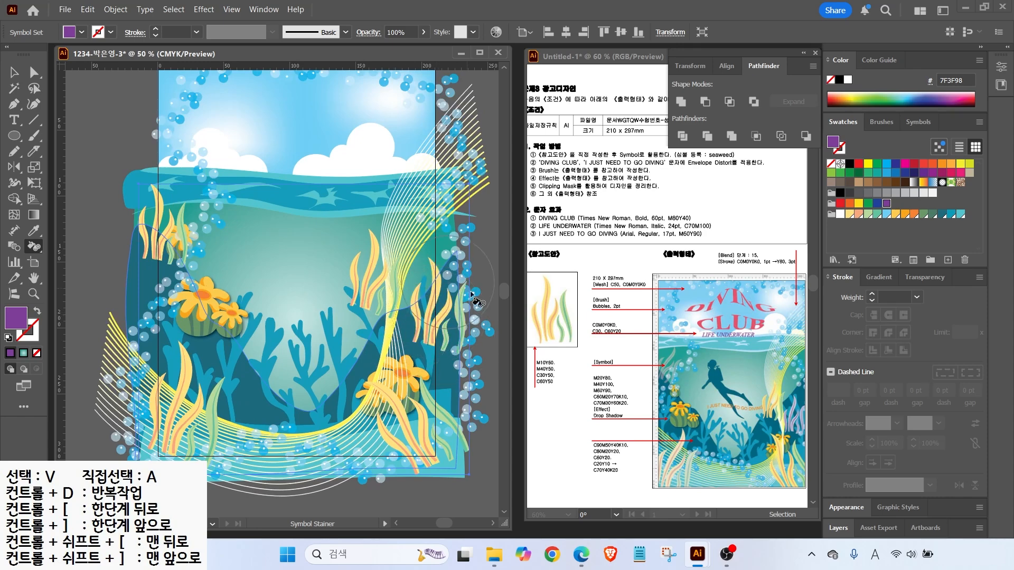
pyautogui.moveTo(431, 319); pyautogui.dragTo(430, 320)
pyautogui.click(428, 316)
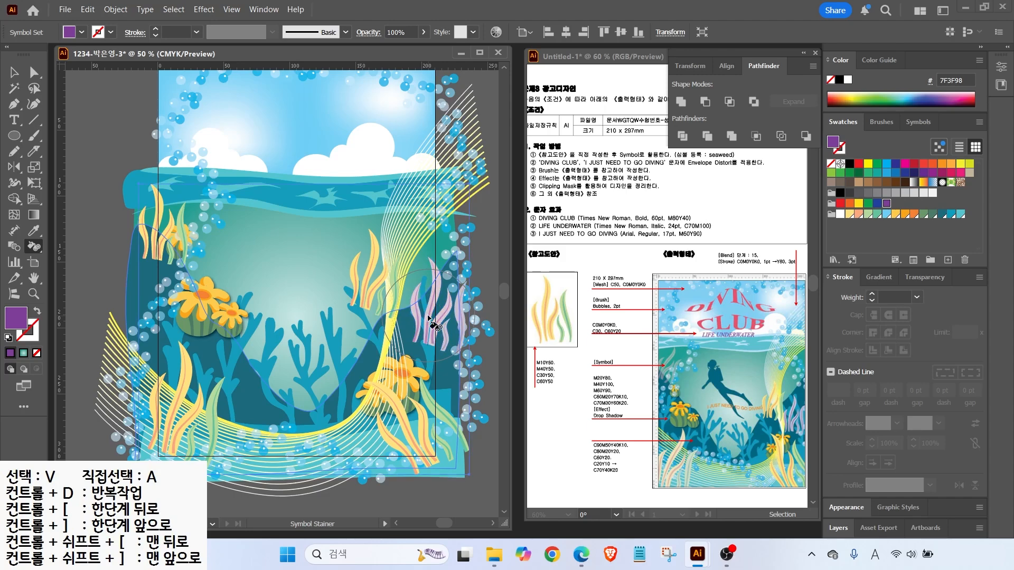
# Lighten the lower-left seaweed toward white with the Symbol Stainer
pyautogui.click(840, 215)
pyautogui.click(177, 425)
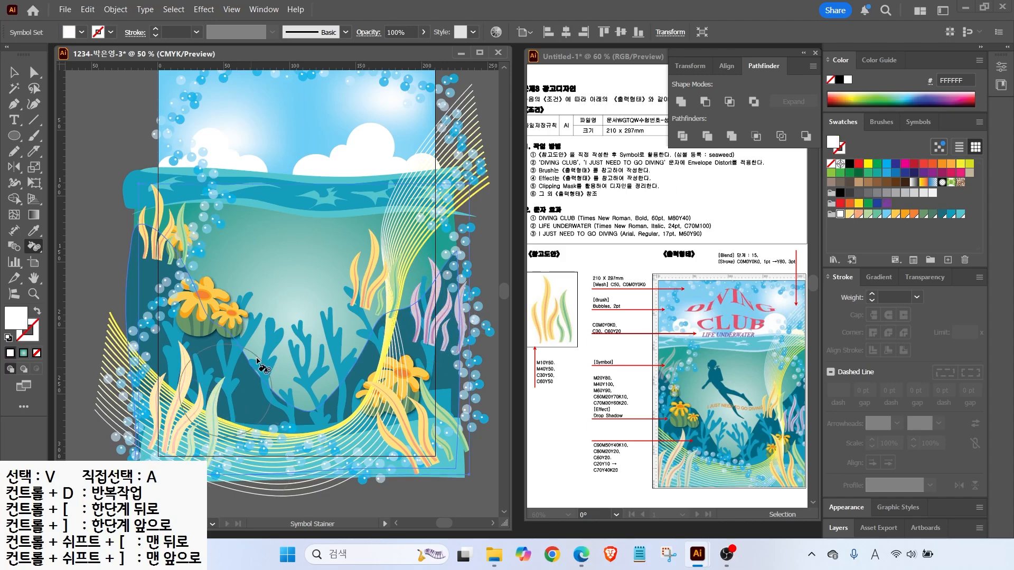
pyautogui.moveTo(639, 368); pyautogui.dragTo(682, 386)
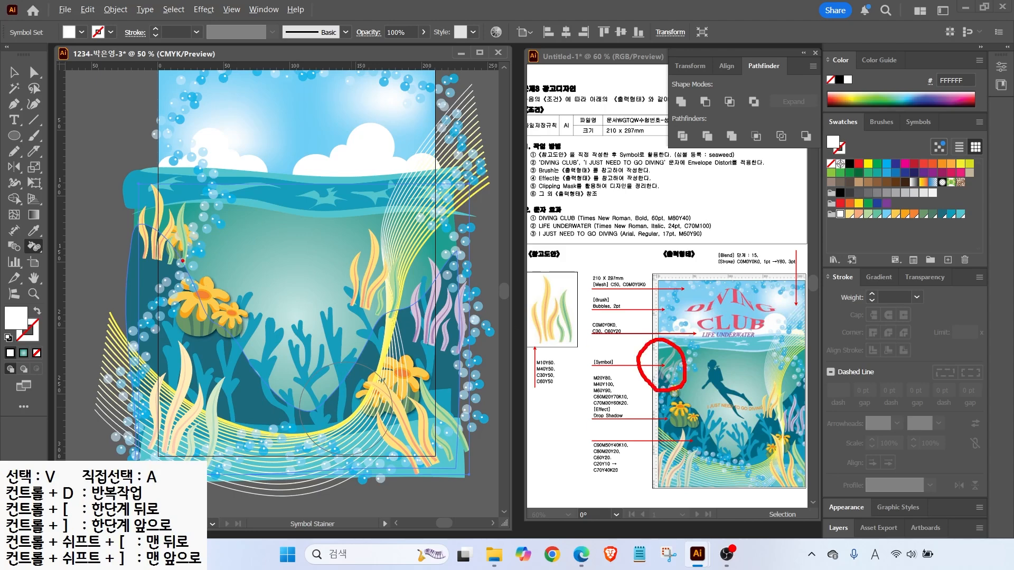
pyautogui.press('Escape')
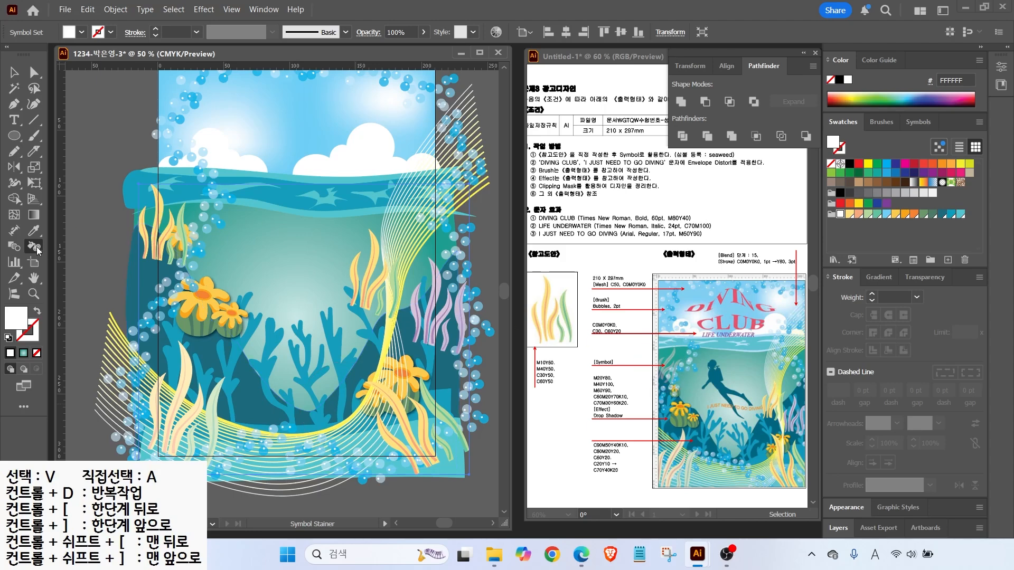
pyautogui.rightClick(37, 249)
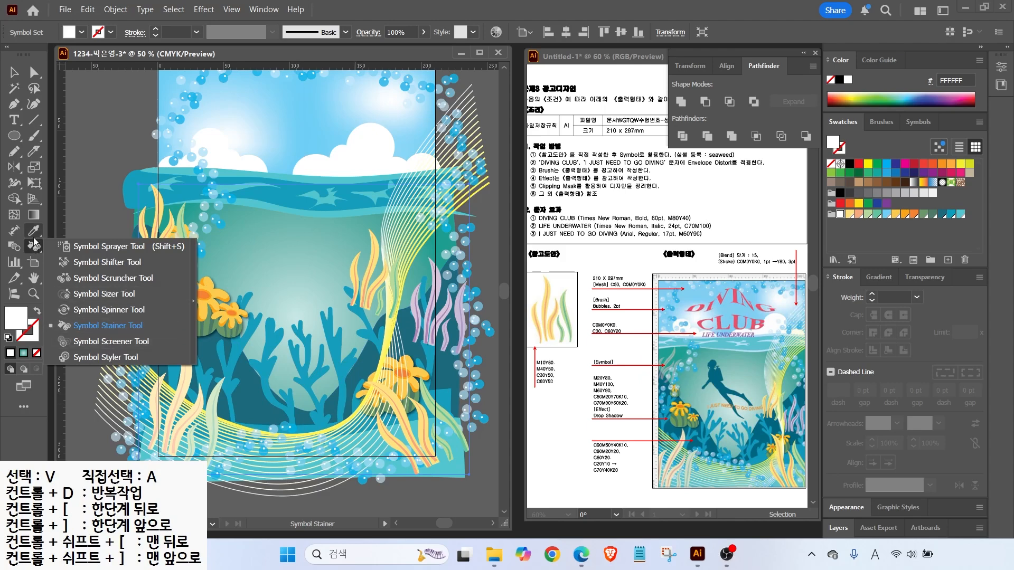
# Partly fade the upper-left seaweed with the Symbol Screener
pyautogui.click(104, 341)
pyautogui.moveTo(161, 236)
pyautogui.mouseDown()
pyautogui.moveTo(141, 231)
pyautogui.moveTo(168, 238)
pyautogui.mouseUp()
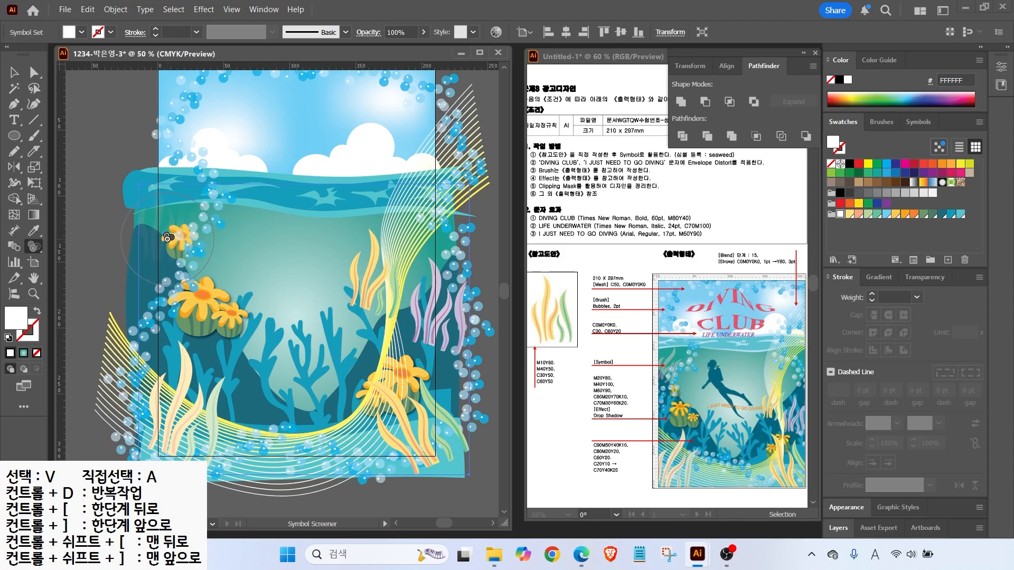
pyautogui.keyDown('alt'); pyautogui.click(167, 237); pyautogui.keyUp('alt')
pyautogui.keyDown('alt'); pyautogui.click(167, 238); pyautogui.keyUp('alt')
pyautogui.keyDown('alt'); pyautogui.click(167, 238); pyautogui.keyUp('alt')
pyautogui.keyDown('alt'); pyautogui.click(168, 237); pyautogui.keyUp('alt')
# Rotate the upper-left seaweed clockwise, then shift it and move the orange seaweed beside the purple one
pyautogui.moveTo(33, 246); pyautogui.dragTo(79, 311)
pyautogui.moveTo(173, 206); pyautogui.dragTo(177, 204)
pyautogui.moveTo(33, 246); pyautogui.dragTo(79, 265)
pyautogui.moveTo(158, 235); pyautogui.dragTo(181, 225)
pyautogui.moveTo(360, 255)
pyautogui.mouseDown()
pyautogui.moveTo(388, 304)
pyautogui.moveTo(366, 298)
pyautogui.moveTo(432, 352)
pyautogui.mouseUp()
pyautogui.moveTo(422, 327)
pyautogui.mouseDown()
pyautogui.moveTo(378, 296)
pyautogui.moveTo(424, 323)
pyautogui.moveTo(423, 333)
pyautogui.mouseUp()
# Enlarge the lower-right seaweed and shift the orange seaweed left and down
pyautogui.rightClick(35, 247)
pyautogui.click(105, 293)
pyautogui.moveTo(432, 435); pyautogui.dragTo(430, 449)
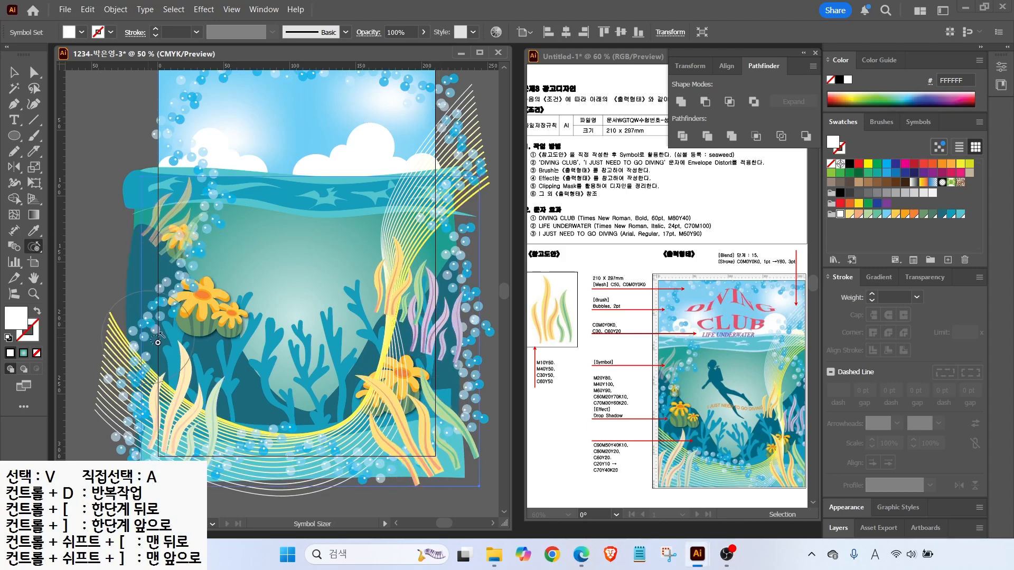
pyautogui.rightClick(36, 248)
pyautogui.click(106, 266)
pyautogui.moveTo(418, 424); pyautogui.dragTo(402, 430)
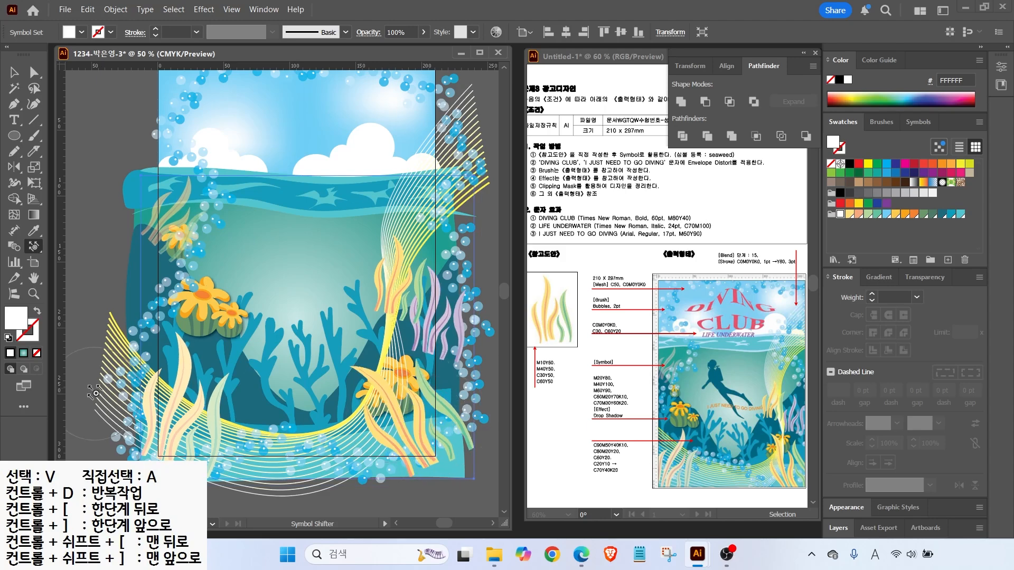
pyautogui.doubleClick(34, 278)
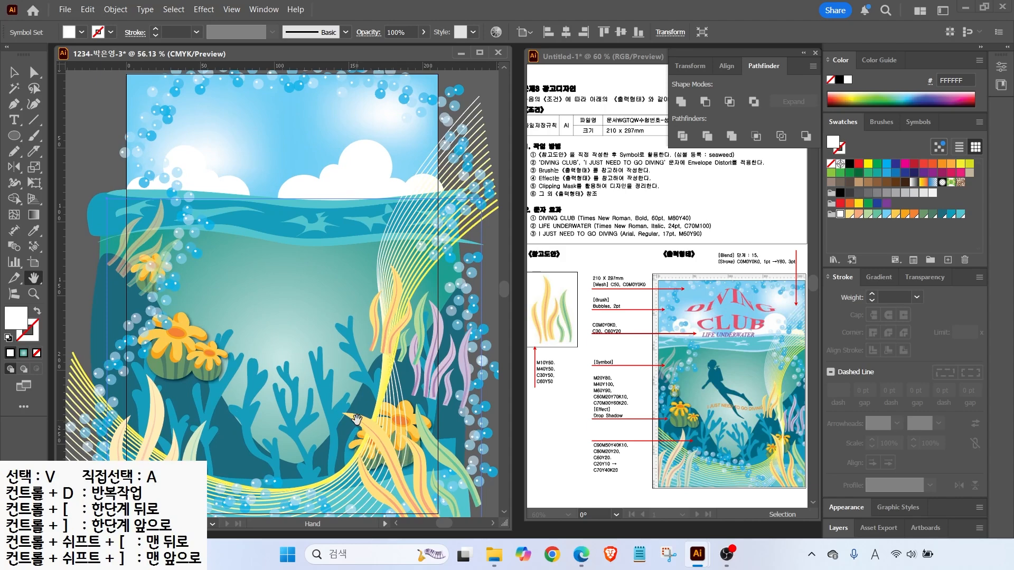
pyautogui.keyDown('alt'); pyautogui.scroll(-1, 348, 395); pyautogui.keyUp('alt')
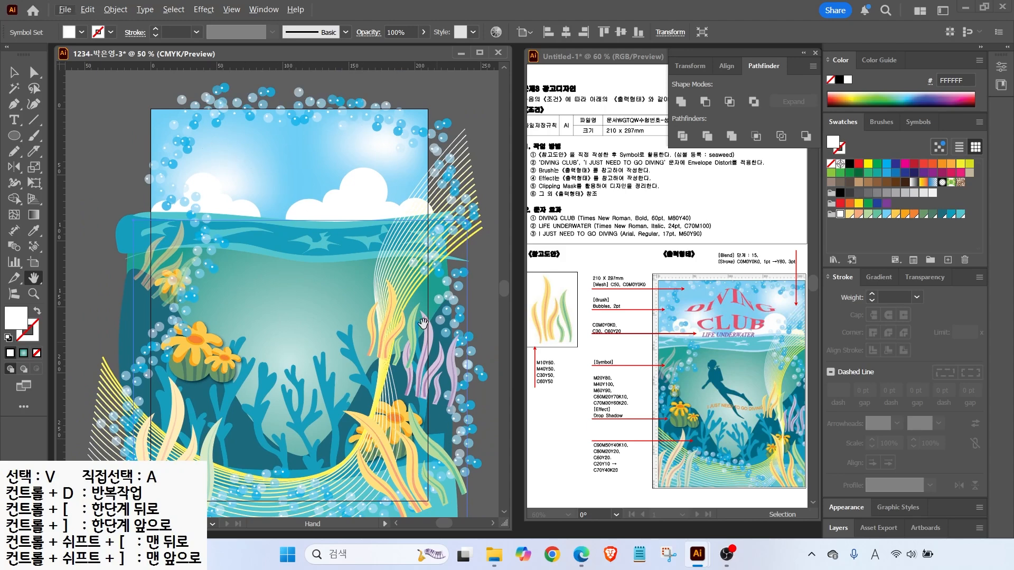
pyautogui.moveTo(13, 136); pyautogui.dragTo(72, 137)
# Create a 210 × 297 mm white rectangle and place it over the artboard
pyautogui.click(114, 154)
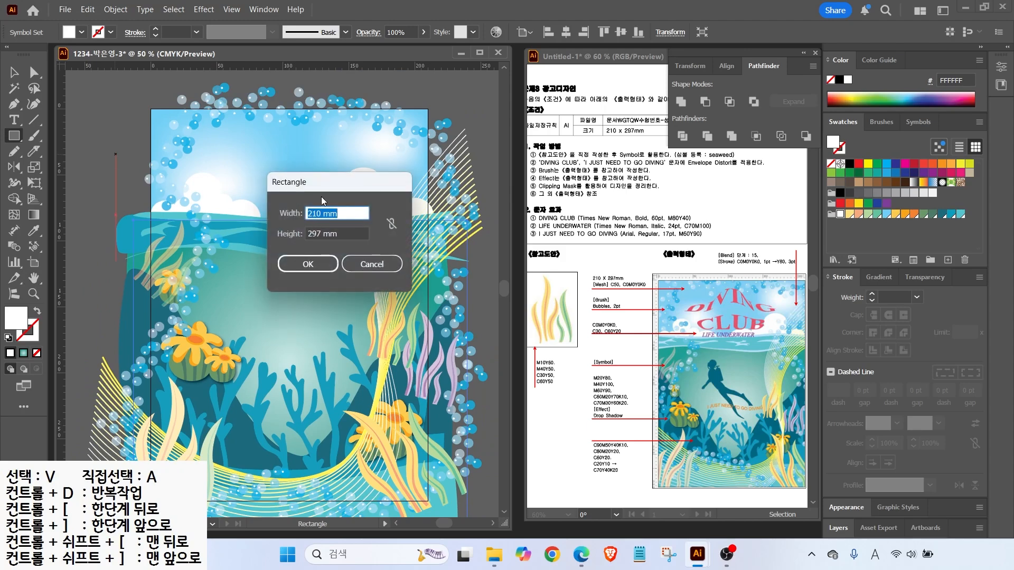
pyautogui.click(317, 267)
pyautogui.press('v')
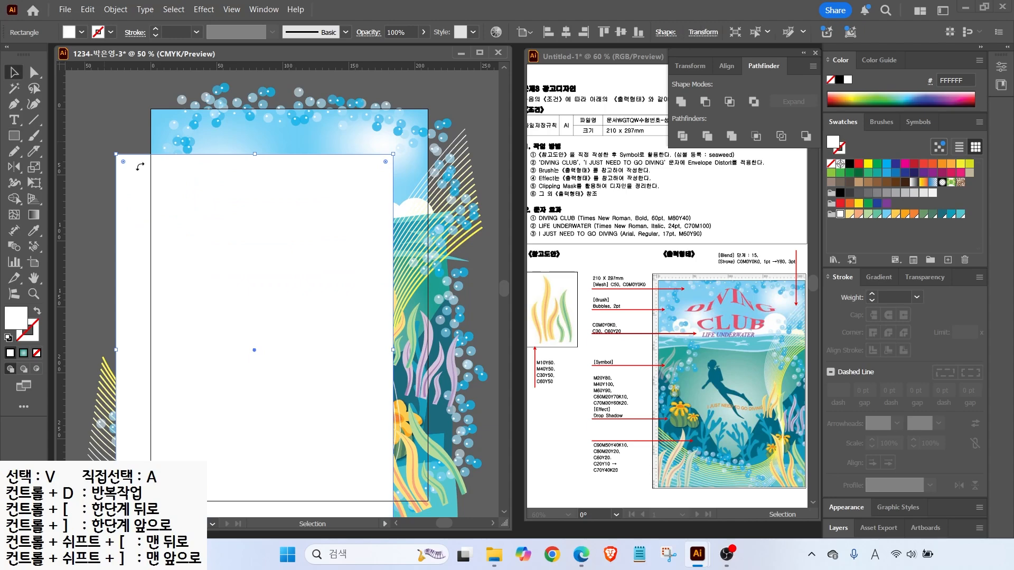
pyautogui.moveTo(224, 251); pyautogui.dragTo(259, 208)
pyautogui.click(101, 93)
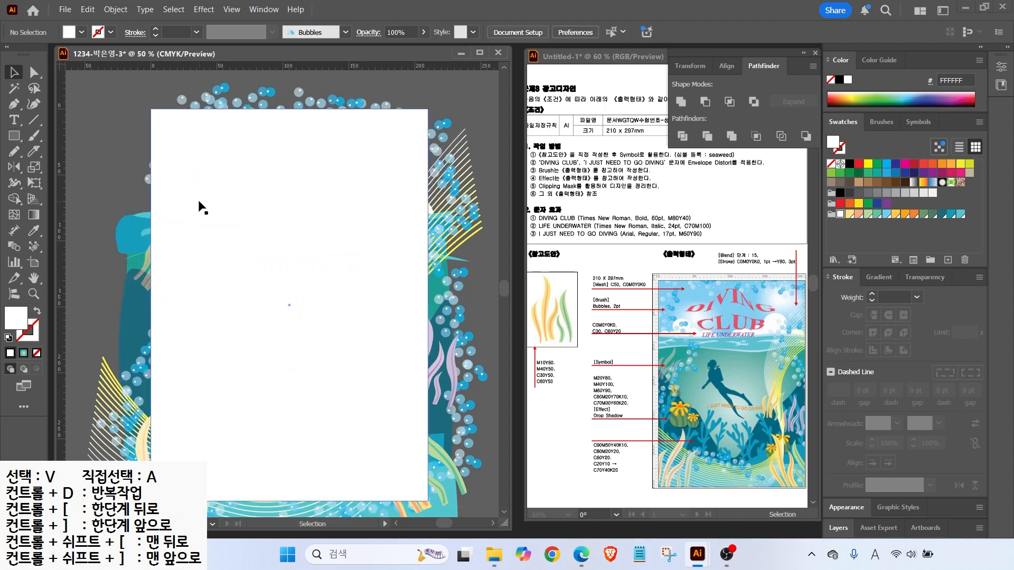
# Select all the artwork and make a clipping mask with the rectangle
pyautogui.click(116, 12)
pyautogui.moveTo(133, 67)
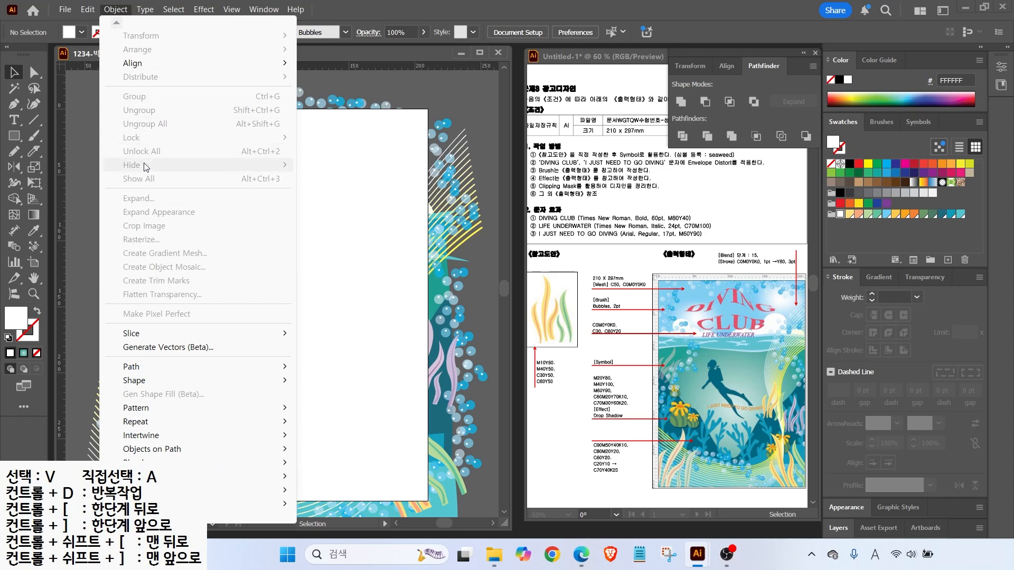
pyautogui.click(87, 94)
pyautogui.moveTo(106, 85); pyautogui.dragTo(451, 502)
pyautogui.rightClick(289, 320)
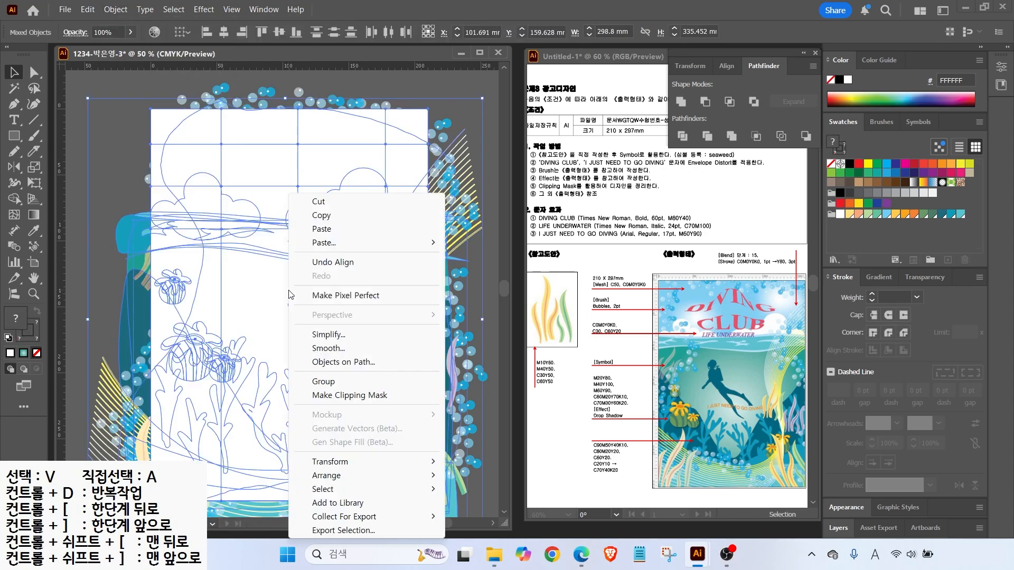
pyautogui.click(347, 396)
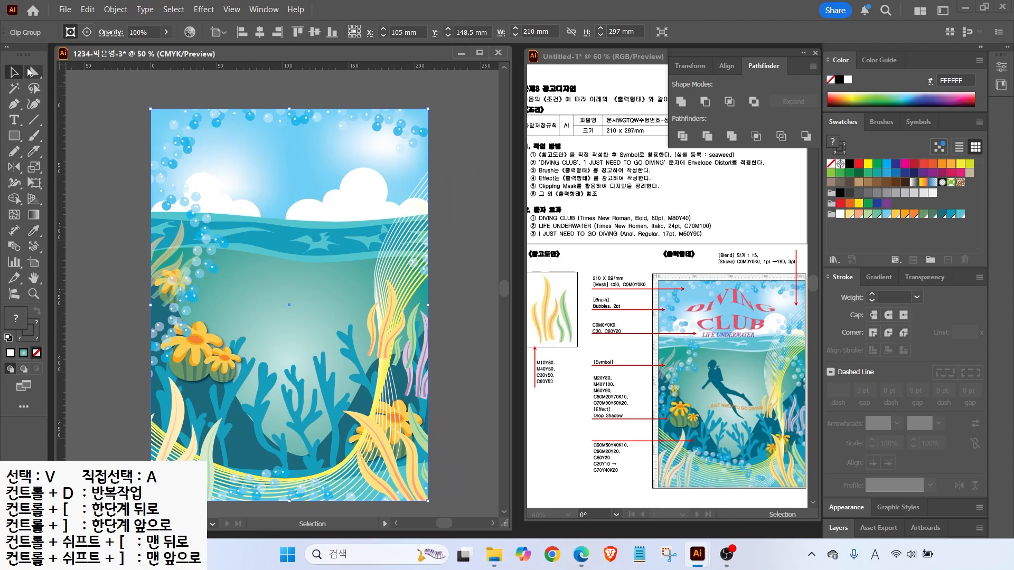
# Lock the clipped artwork with Object > Lock
pyautogui.click(115, 10)
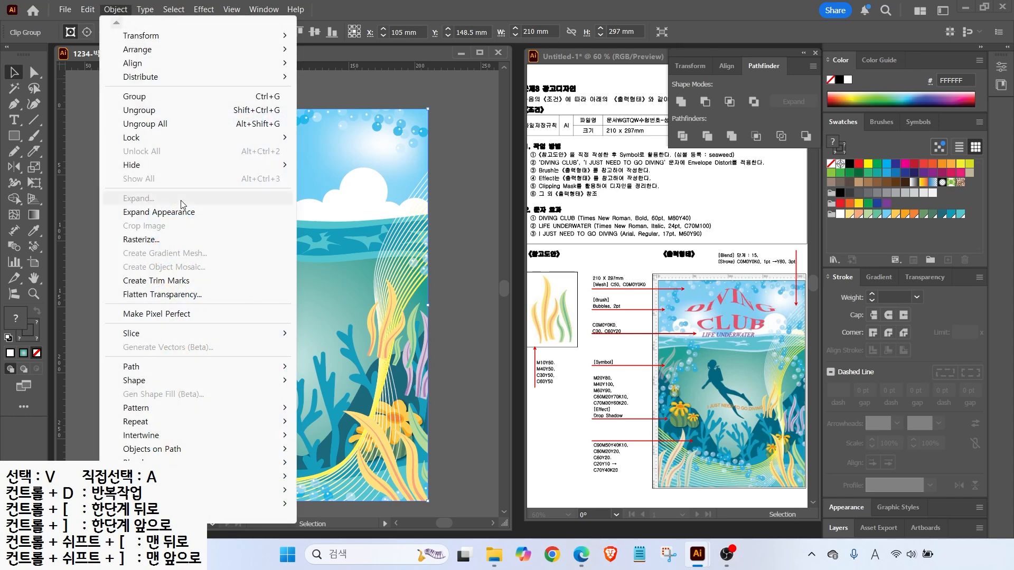
pyautogui.moveTo(285, 137)
pyautogui.click(321, 138)
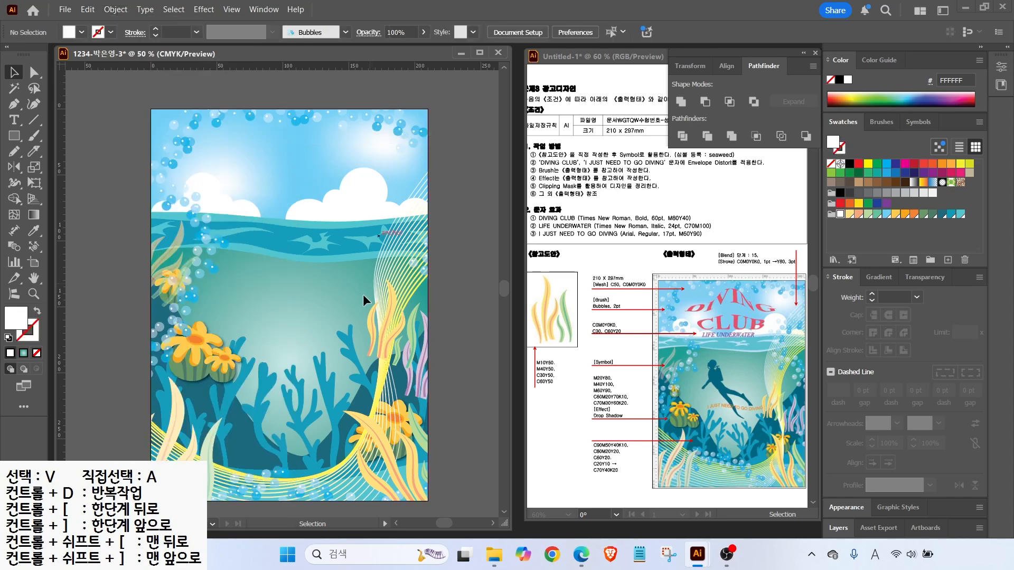
pyautogui.scroll(2, 394, 318)
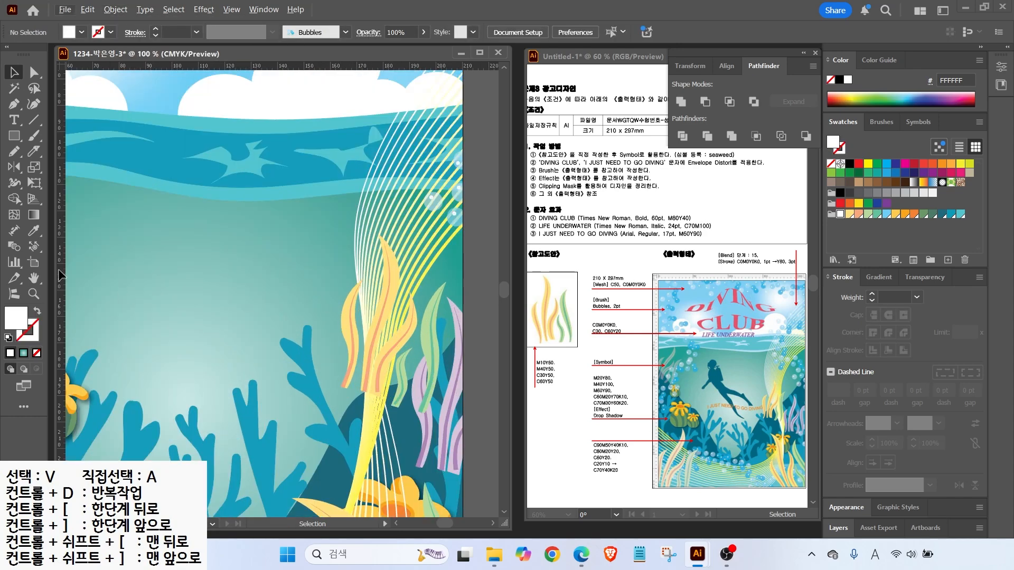
pyautogui.click(15, 105)
pyautogui.hscroll(-3, 158, 230)
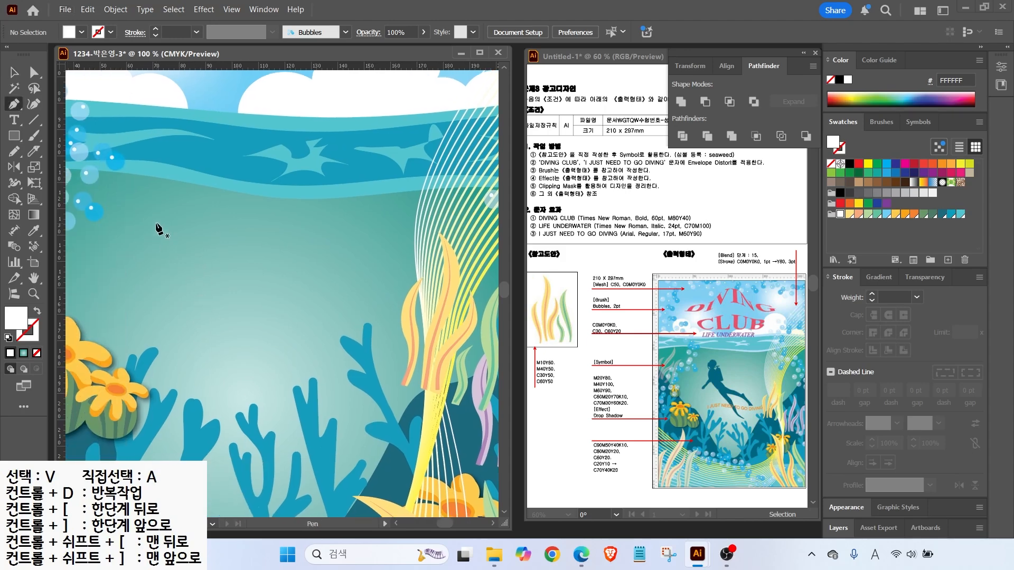
# Trace the diver's torso as a closed white path with the Pen tool
pyautogui.moveTo(163, 218); pyautogui.dragTo(155, 231)
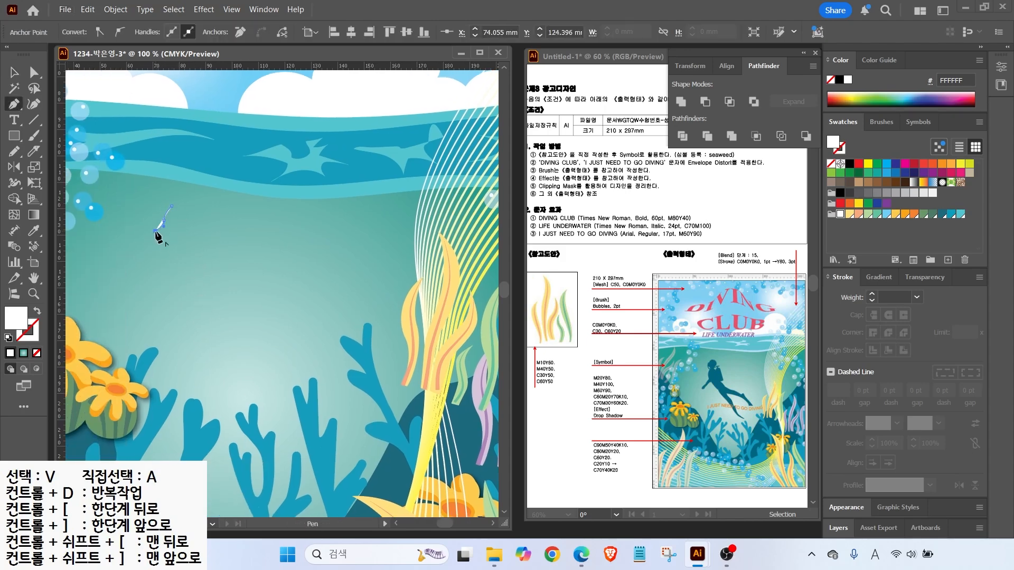
pyautogui.click(164, 259)
pyautogui.click(173, 262)
pyautogui.click(173, 267)
pyautogui.moveTo(167, 288); pyautogui.dragTo(170, 298)
pyautogui.moveTo(190, 331); pyautogui.dragTo(200, 342)
pyautogui.click(216, 359)
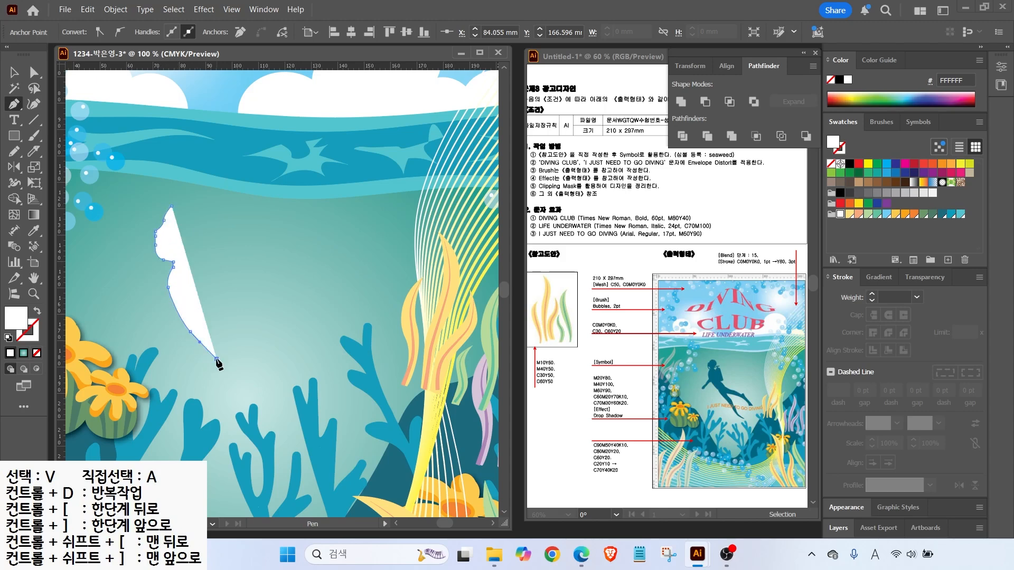
pyautogui.click(251, 327)
pyautogui.click(234, 299)
pyautogui.click(234, 299)
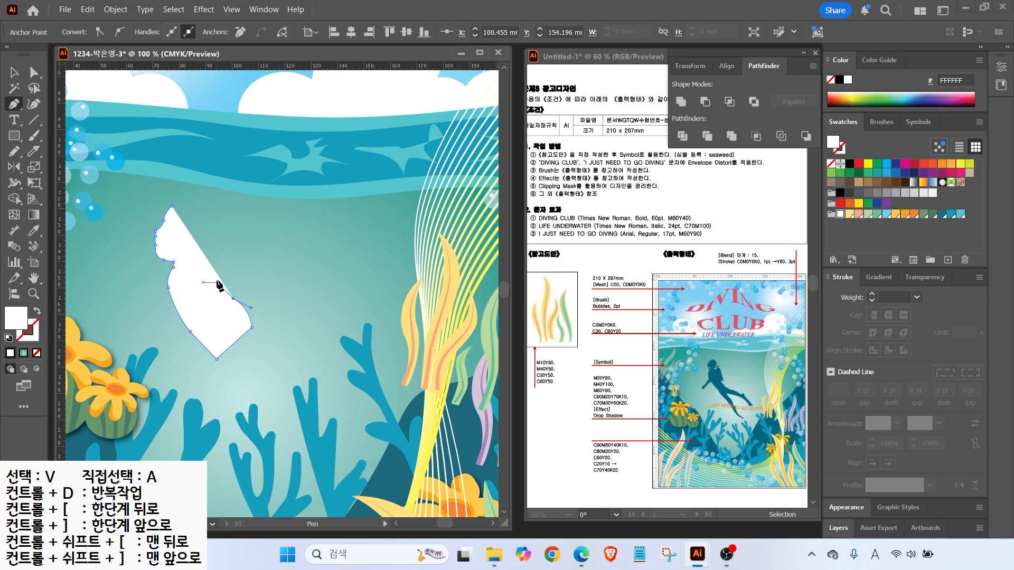
pyautogui.click(245, 293)
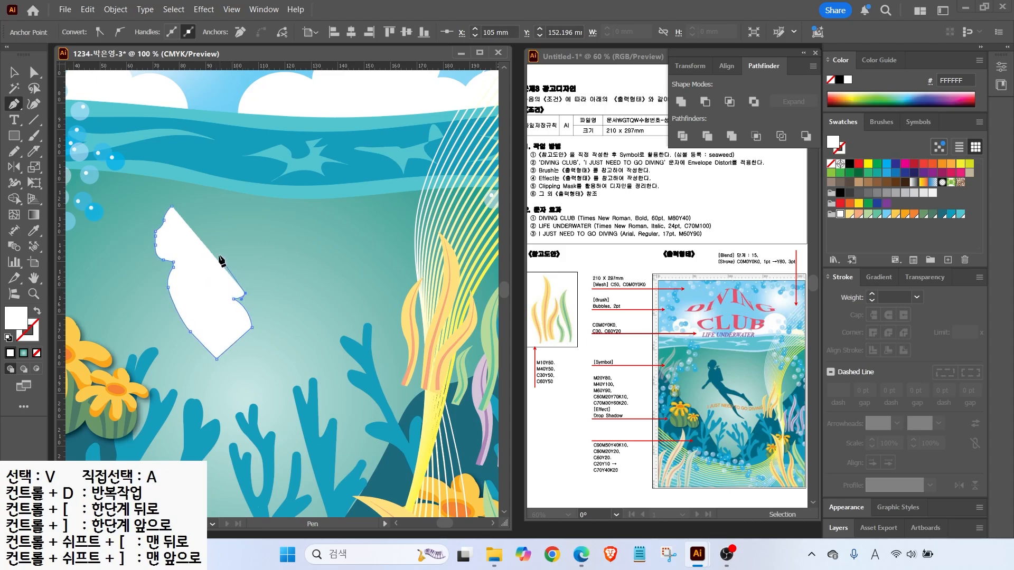
pyautogui.click(220, 242)
pyautogui.moveTo(204, 253); pyautogui.dragTo(209, 263)
# Outline the diver's head and nudge the shape upward
pyautogui.click(205, 258)
pyautogui.click(195, 248)
pyautogui.moveTo(203, 226); pyautogui.dragTo(166, 207)
pyautogui.press('a')
pyautogui.press('v')
pyautogui.hotkey('shift', 'Up')
pyautogui.hotkey('shift', 'Up')
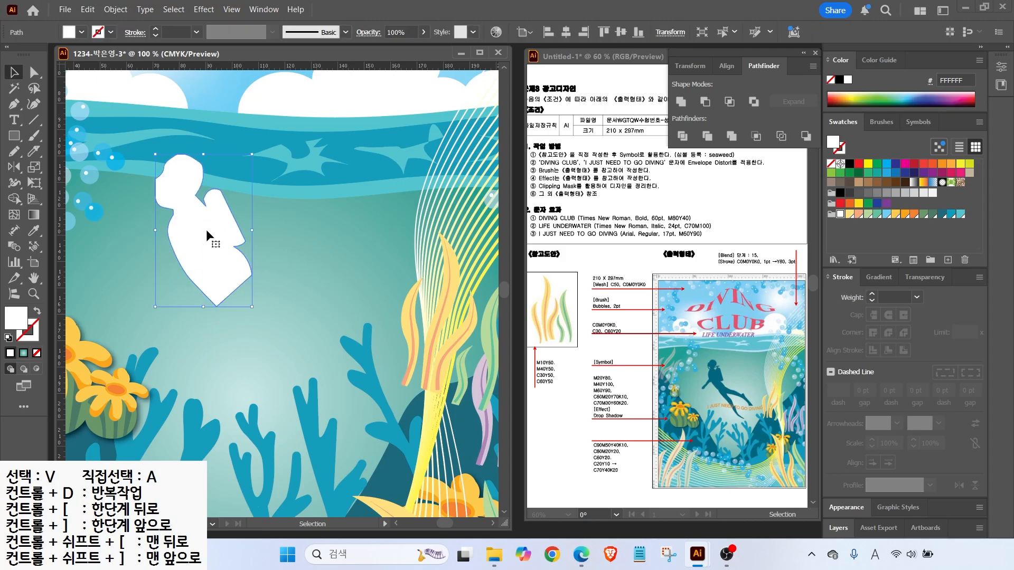
pyautogui.press('p')
# Trace the diver's two arm pieces and the air tank outline
pyautogui.click(178, 247)
pyautogui.moveTo(157, 270); pyautogui.dragTo(190, 255)
pyautogui.click(178, 249)
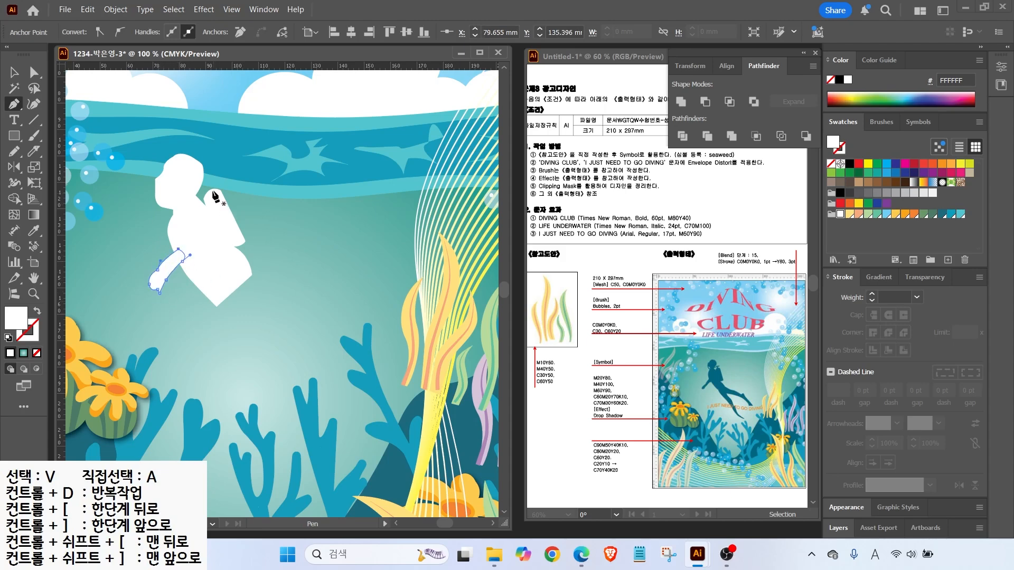
pyautogui.click(161, 198)
pyautogui.click(174, 226)
pyautogui.moveTo(157, 199); pyautogui.dragTo(154, 180)
pyautogui.click(158, 199)
pyautogui.click(160, 198)
pyautogui.click(190, 195)
pyautogui.click(221, 178)
pyautogui.moveTo(207, 186); pyautogui.dragTo(211, 198)
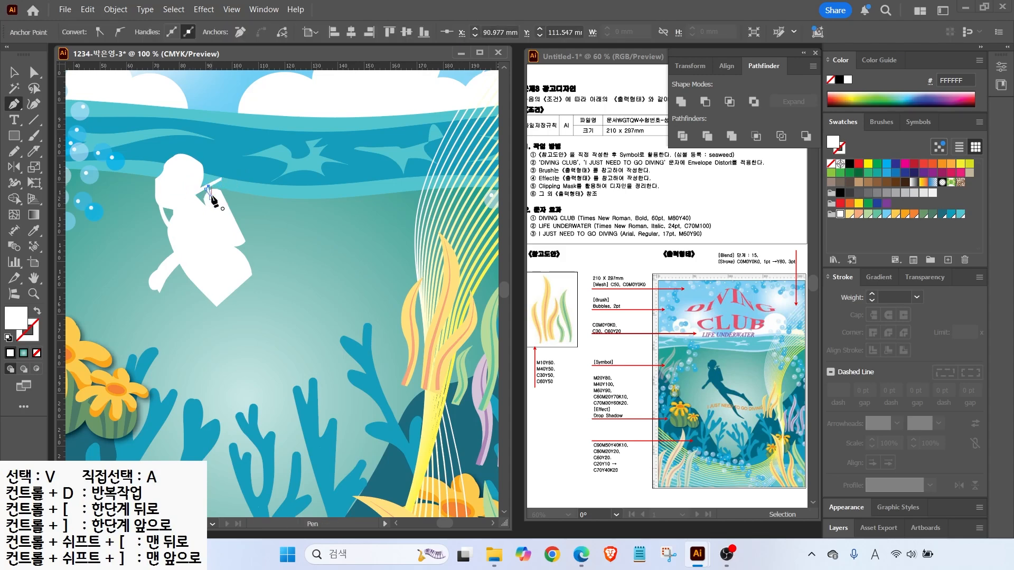
# Start the first leg path from hip through knee to the fin tip
pyautogui.moveTo(245, 271); pyautogui.dragTo(253, 283)
pyautogui.click(286, 297)
pyautogui.moveTo(350, 308)
pyautogui.mouseDown()
pyautogui.moveTo(364, 321)
pyautogui.moveTo(366, 304)
pyautogui.moveTo(392, 338)
pyautogui.moveTo(353, 327)
pyautogui.mouseUp()
pyautogui.click(350, 309)
pyautogui.click(413, 358)
pyautogui.click(393, 368)
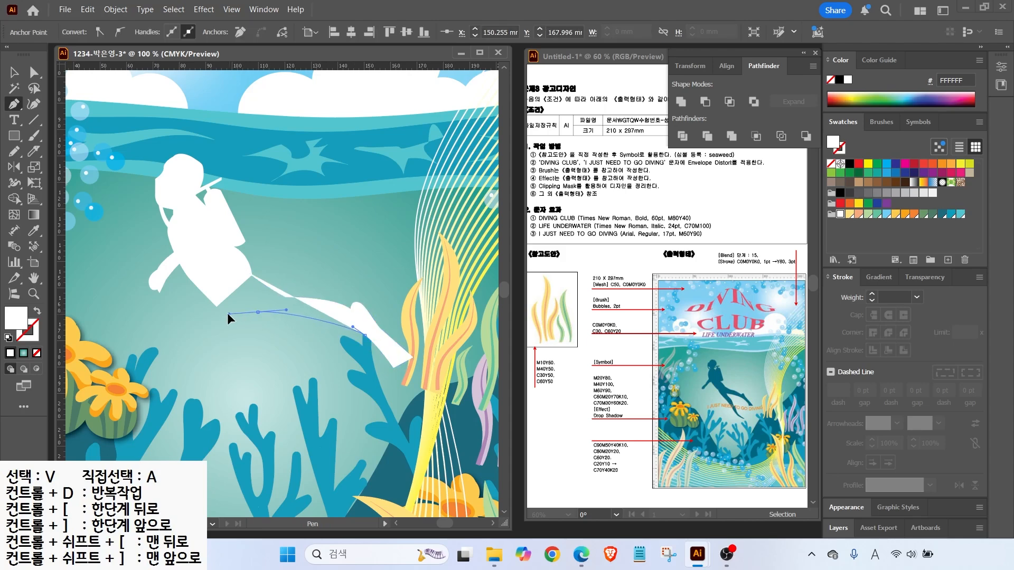
# Complete the second leg and fin path and close it at the hip
pyautogui.moveTo(257, 312); pyautogui.dragTo(272, 332)
pyautogui.click(271, 325)
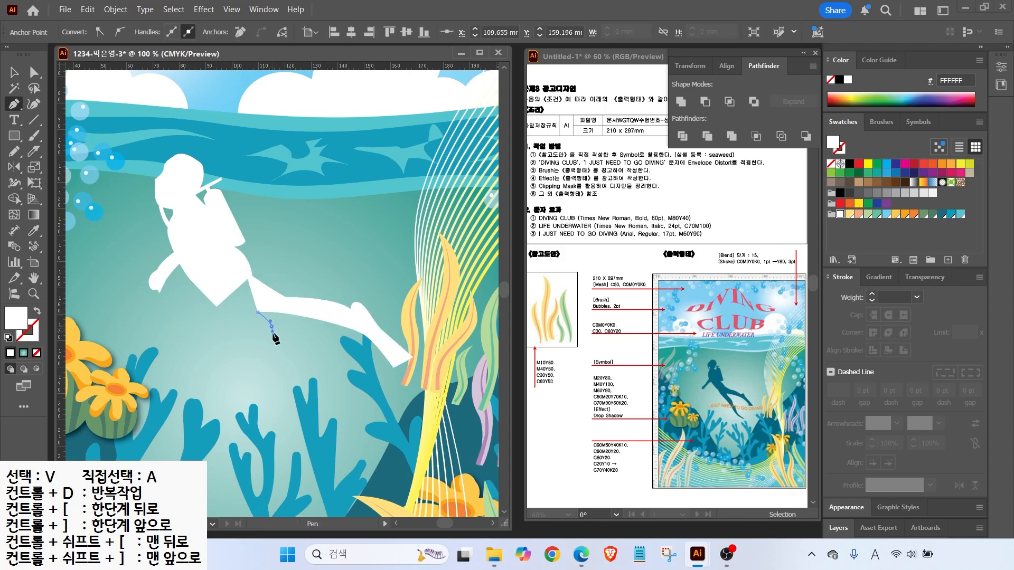
pyautogui.moveTo(301, 355); pyautogui.dragTo(307, 368)
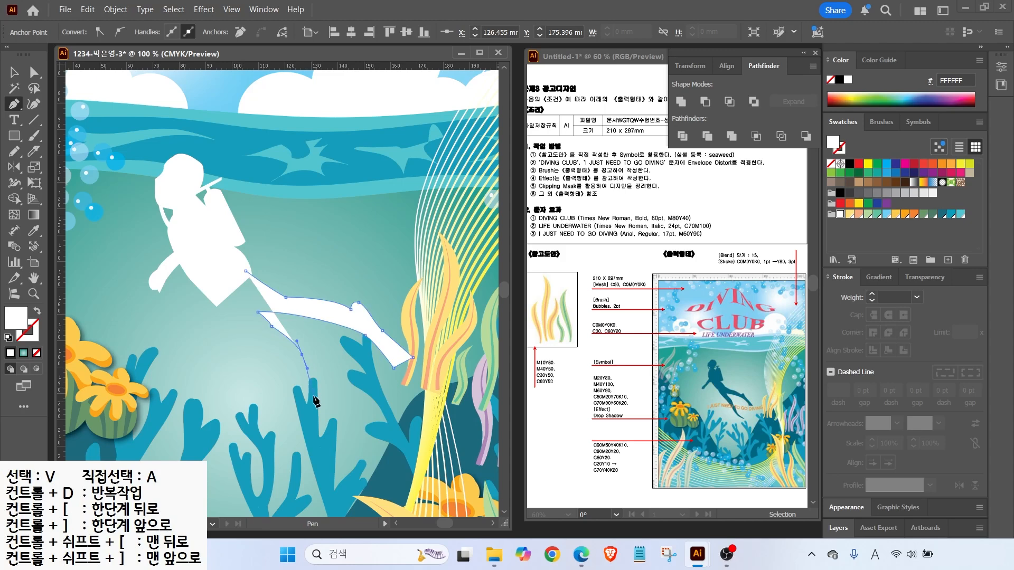
pyautogui.moveTo(323, 403); pyautogui.dragTo(322, 410)
pyautogui.moveTo(350, 452)
pyautogui.mouseDown()
pyautogui.moveTo(359, 456)
pyautogui.moveTo(348, 451)
pyautogui.mouseUp()
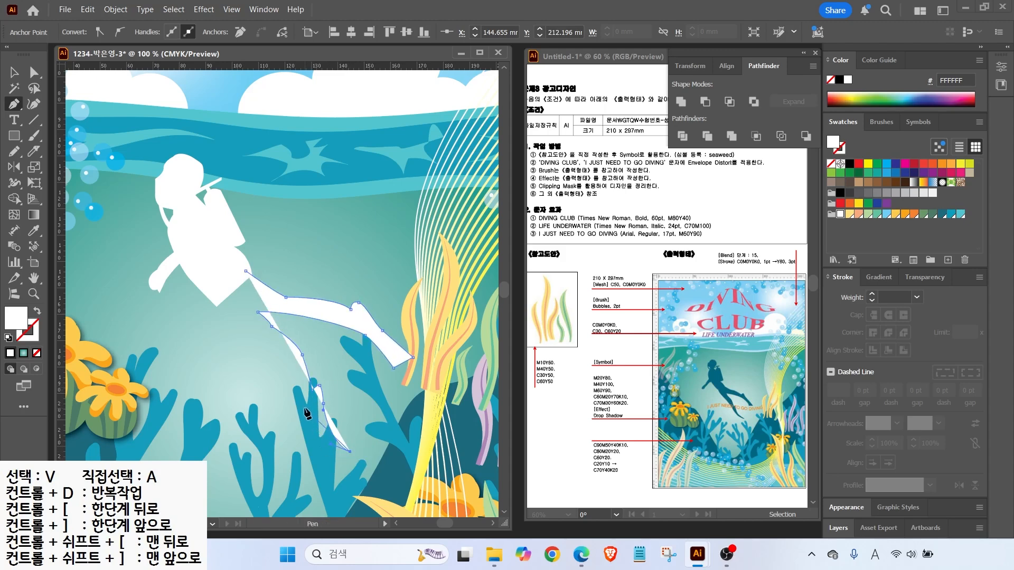
pyautogui.moveTo(299, 394); pyautogui.dragTo(291, 380)
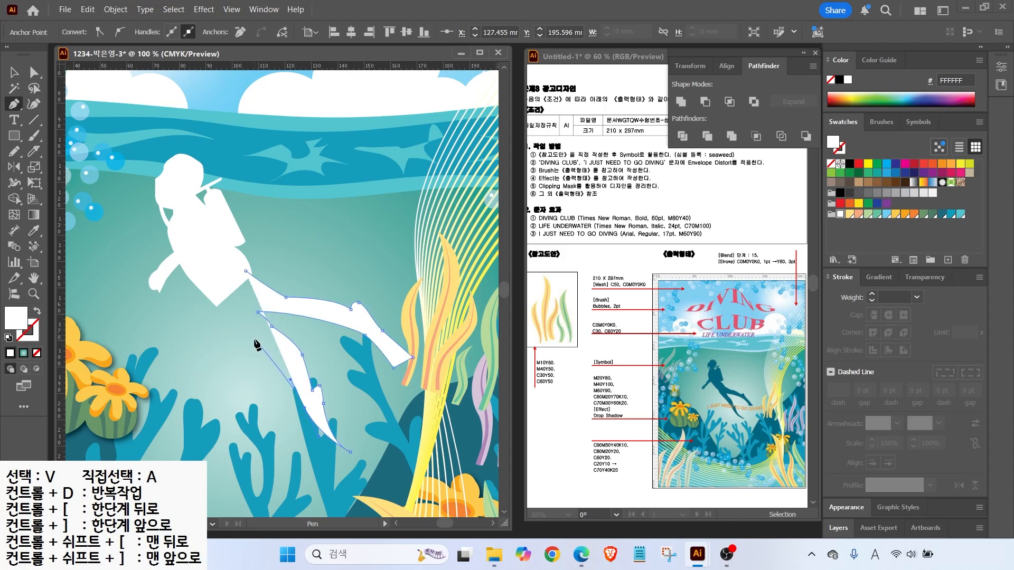
pyautogui.moveTo(254, 339); pyautogui.dragTo(243, 331)
pyautogui.click(215, 293)
pyautogui.click(246, 271)
pyautogui.hotkey('ctrl', 'z')
pyautogui.click(245, 271)
# Reposition the leg's hip, lower-leg and knee anchors with Direct Selection
pyautogui.press('a')
pyautogui.click(214, 293)
pyautogui.moveTo(214, 293); pyautogui.dragTo(215, 296)
pyautogui.moveTo(254, 339); pyautogui.dragTo(265, 321)
pyautogui.moveTo(362, 331); pyautogui.dragTo(364, 335)
pyautogui.click(285, 298)
pyautogui.moveTo(284, 296); pyautogui.dragTo(283, 293)
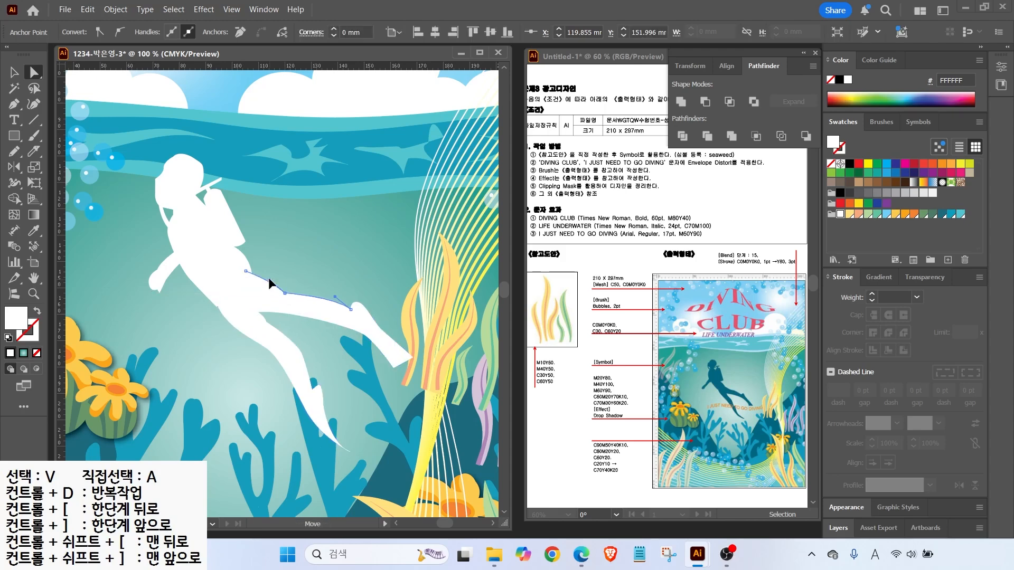
pyautogui.press('v')
pyautogui.click(165, 305)
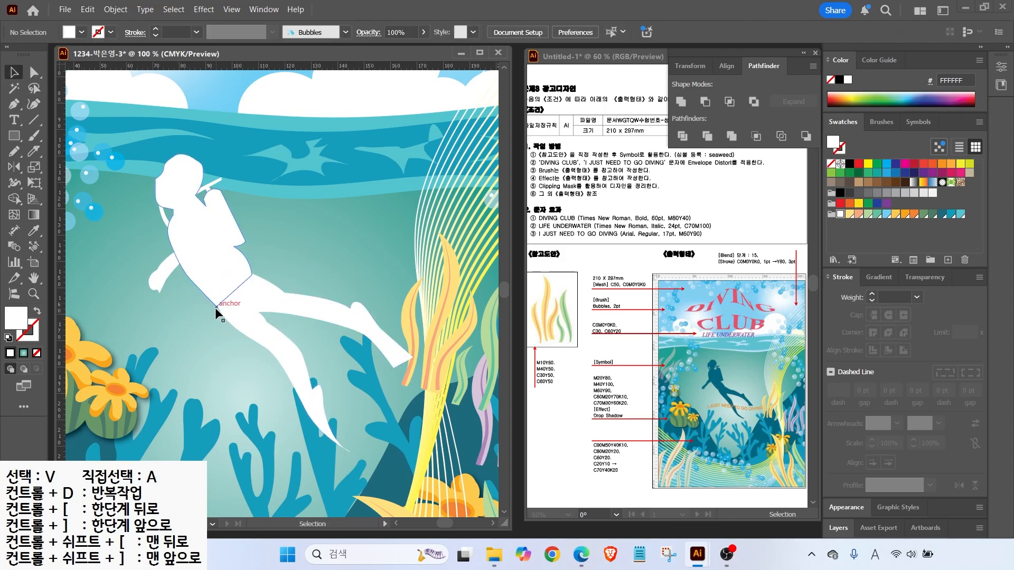
# Drag the point where the leg meets the torso onto the torso edge
pyautogui.press('a')
pyautogui.click(216, 305)
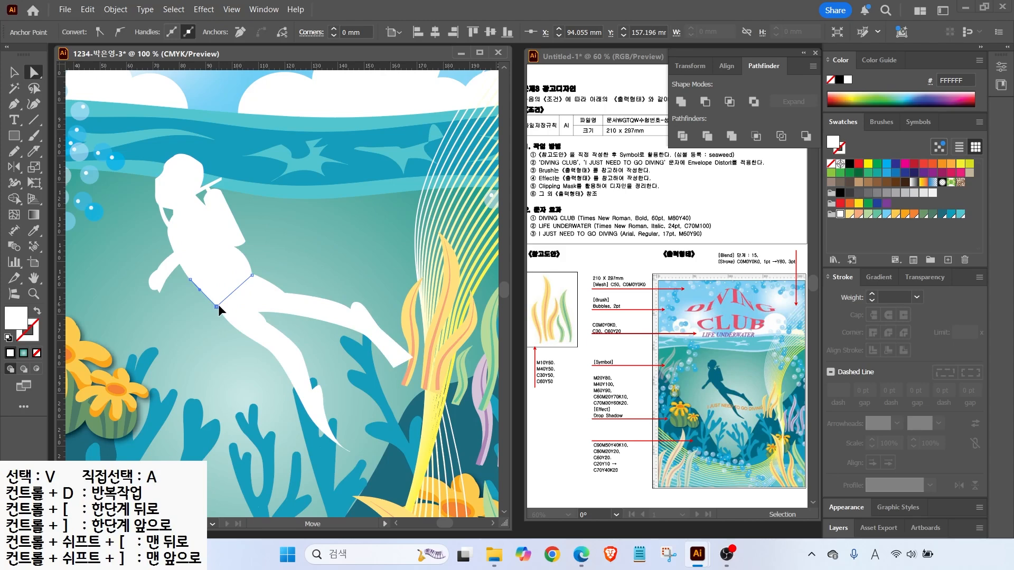
pyautogui.scroll(4, 218, 304)
pyautogui.moveTo(191, 300); pyautogui.dragTo(333, 175)
pyautogui.scroll(-2, 346, 199)
pyautogui.moveTo(272, 164); pyautogui.dragTo(214, 229)
pyautogui.press('v')
pyautogui.click(191, 113)
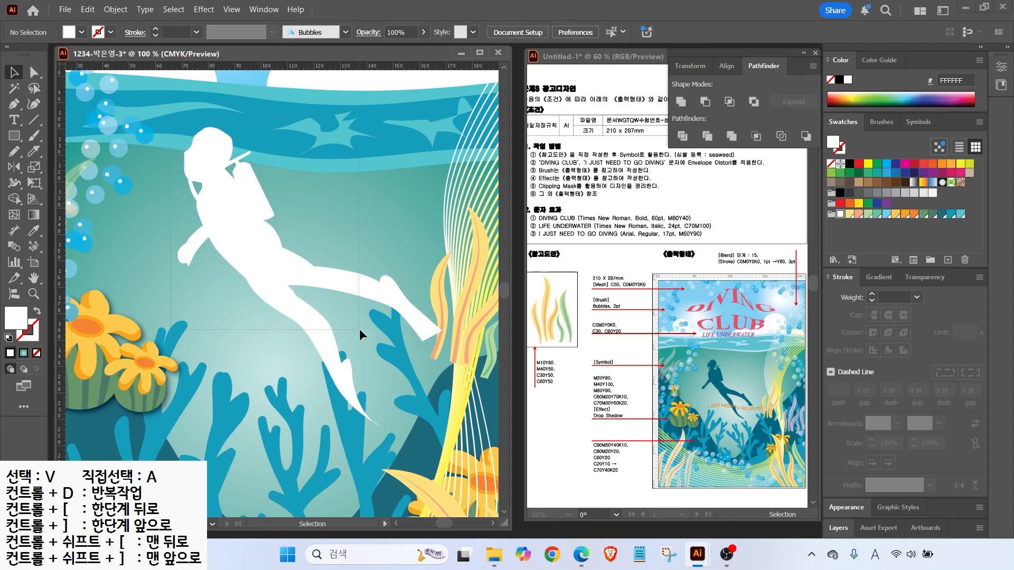
# Fill the diver dark teal, shrink it, move it slightly and tilt it about 9° counterclockwise
pyautogui.click(357, 287)
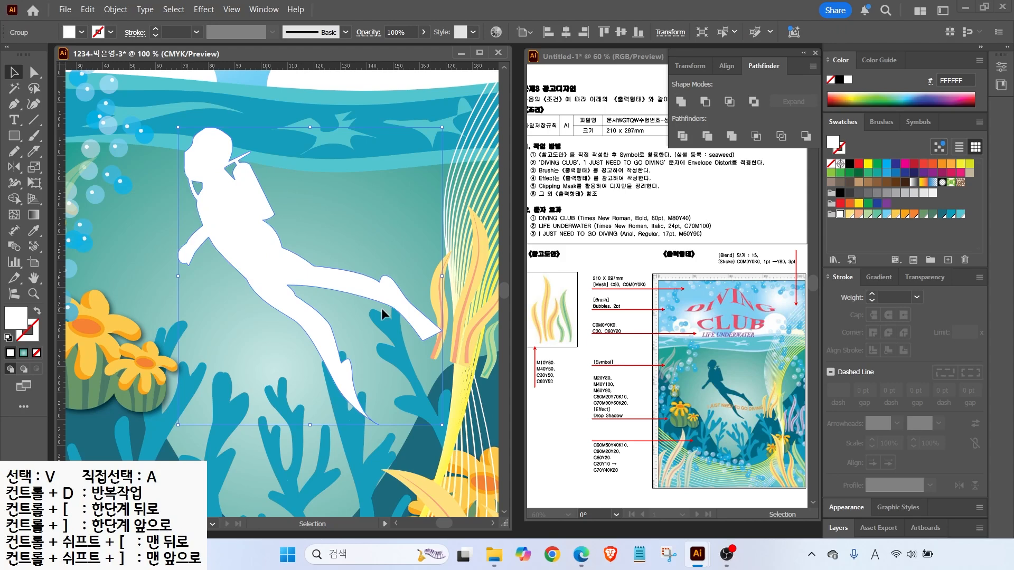
pyautogui.click(942, 216)
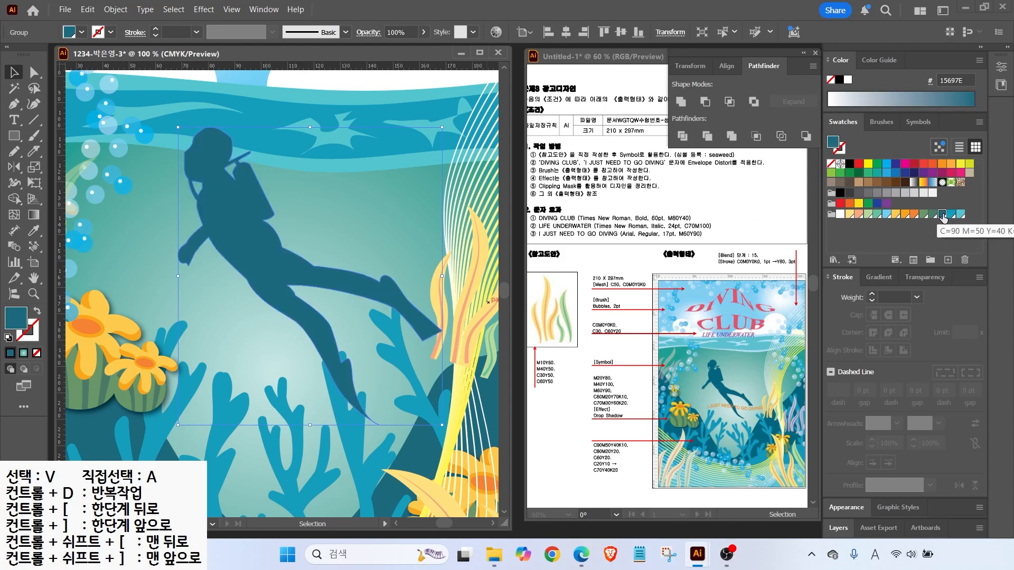
pyautogui.hotkey('ctrl', '0')
pyautogui.moveTo(376, 388); pyautogui.dragTo(343, 351)
pyautogui.moveTo(273, 288); pyautogui.dragTo(282, 318)
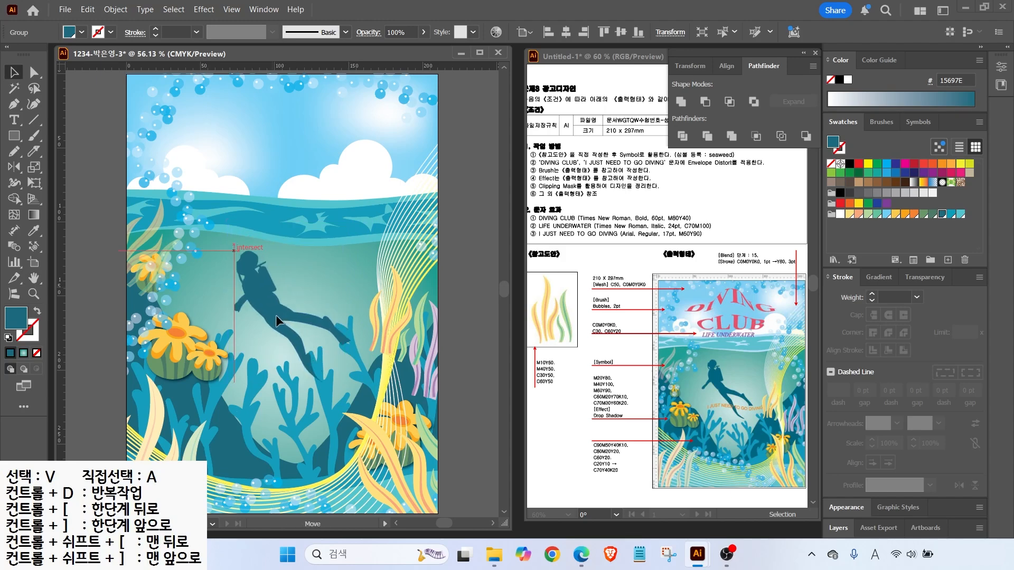
pyautogui.moveTo(236, 245); pyautogui.dragTo(246, 255)
pyautogui.moveTo(361, 247); pyautogui.dragTo(351, 242)
pyautogui.click(313, 282)
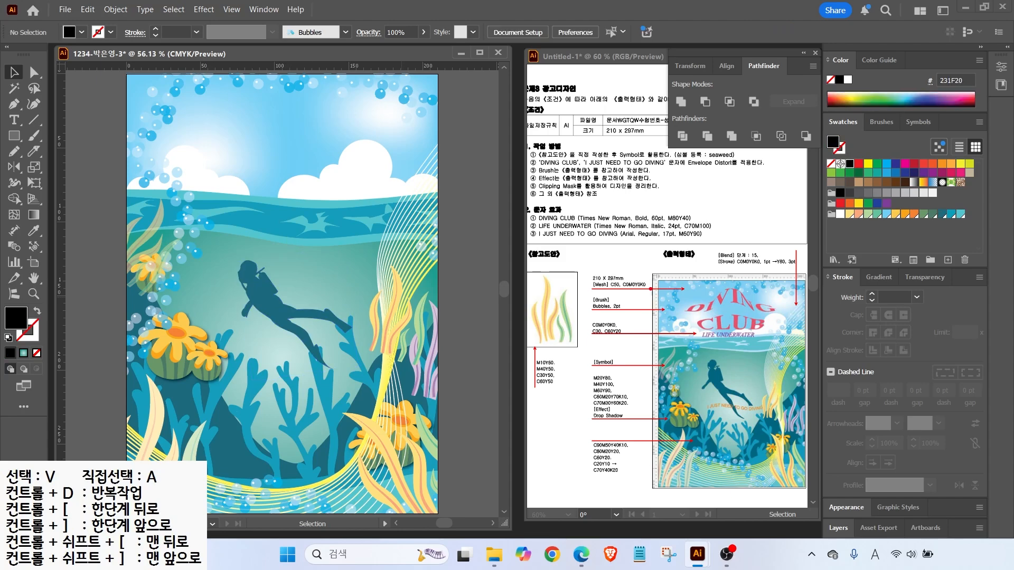
# Drag across the upper and right areas of the poster, then cancel with Escape
pyautogui.moveTo(525, 165)
pyautogui.mouseDown()
pyautogui.moveTo(727, 172)
pyautogui.moveTo(714, 165)
pyautogui.mouseUp()
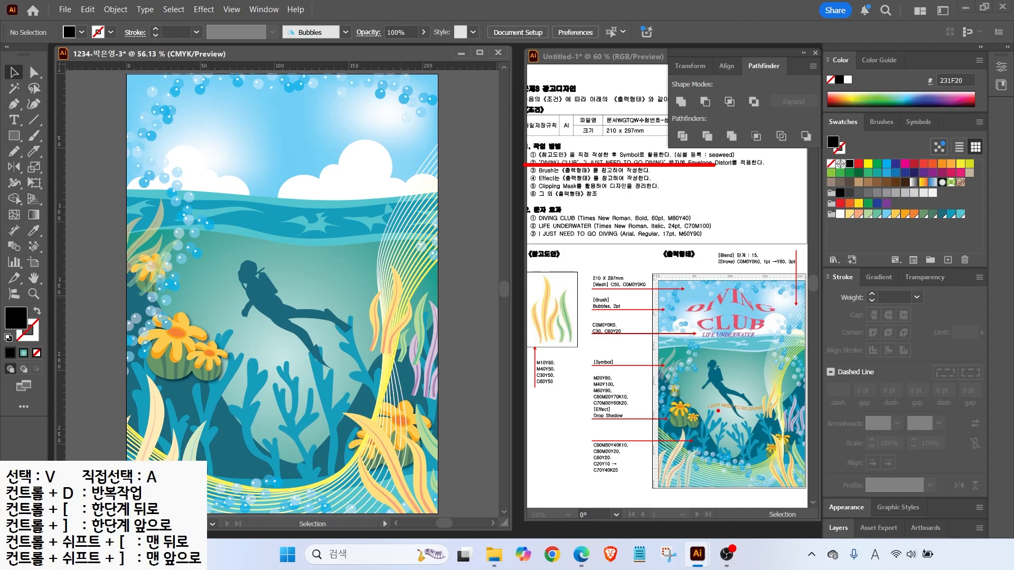
pyautogui.moveTo(739, 312)
pyautogui.mouseDown()
pyautogui.moveTo(707, 320)
pyautogui.moveTo(734, 317)
pyautogui.mouseUp()
pyautogui.moveTo(740, 416)
pyautogui.mouseDown()
pyautogui.moveTo(739, 395)
pyautogui.moveTo(758, 415)
pyautogui.mouseUp()
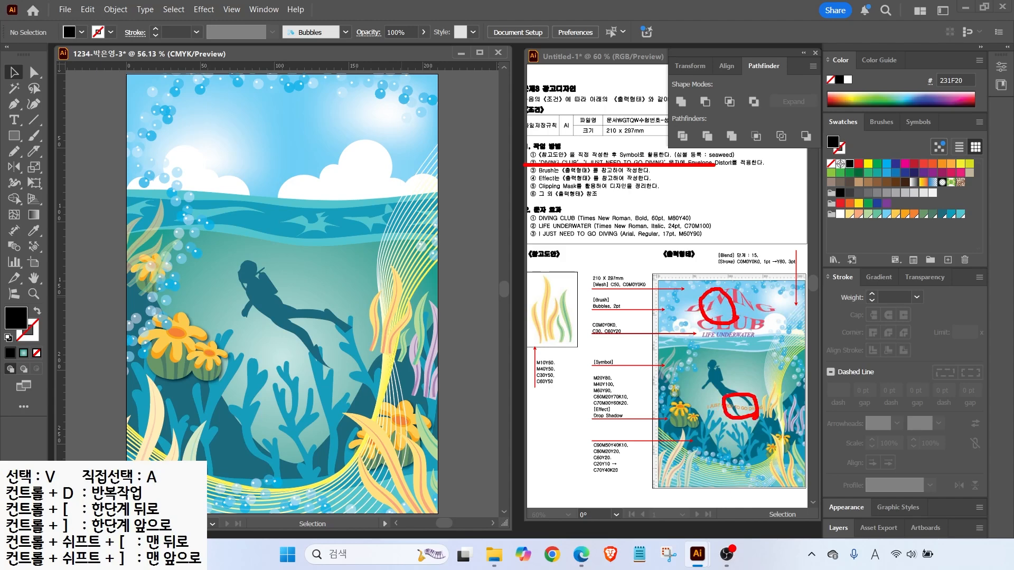
pyautogui.press('Escape')
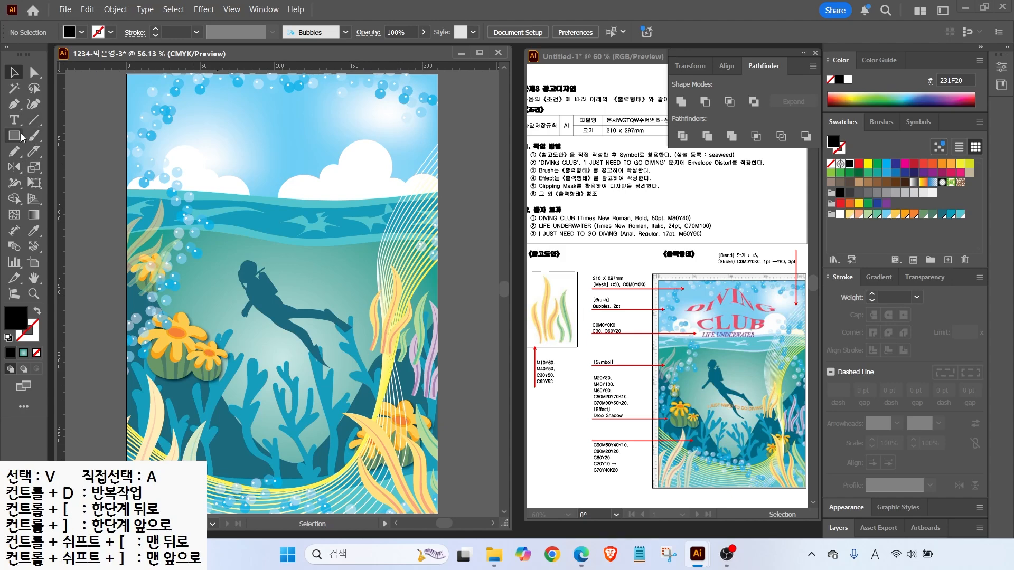
# Type the tagline 'I JUST NEED TO GO DIVING' in Arial at 17 pt
pyautogui.press('t')
pyautogui.click(224, 249)
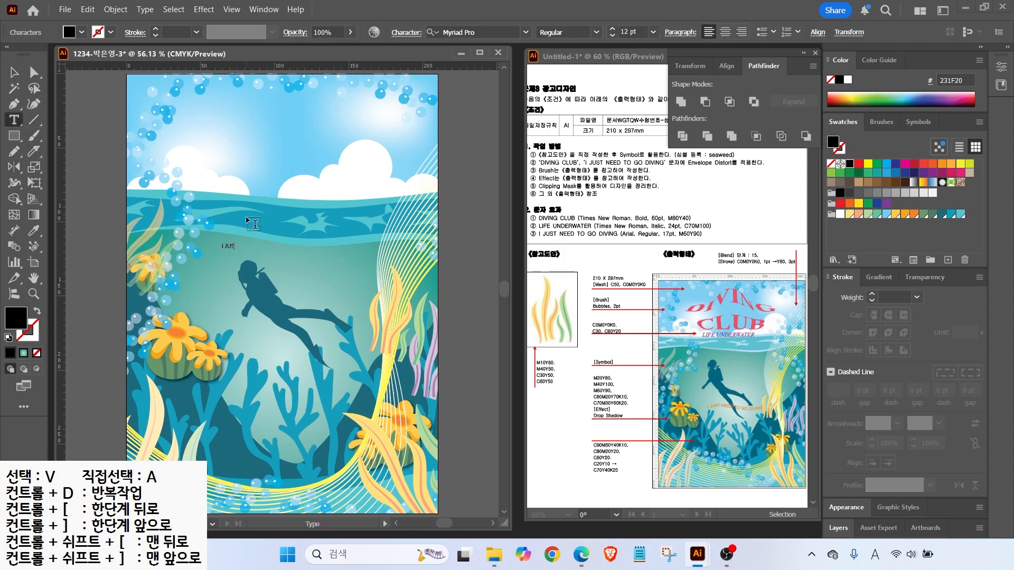
pyautogui.write('I JUST NEED TO GO DIVING')
pyautogui.press('Escape')
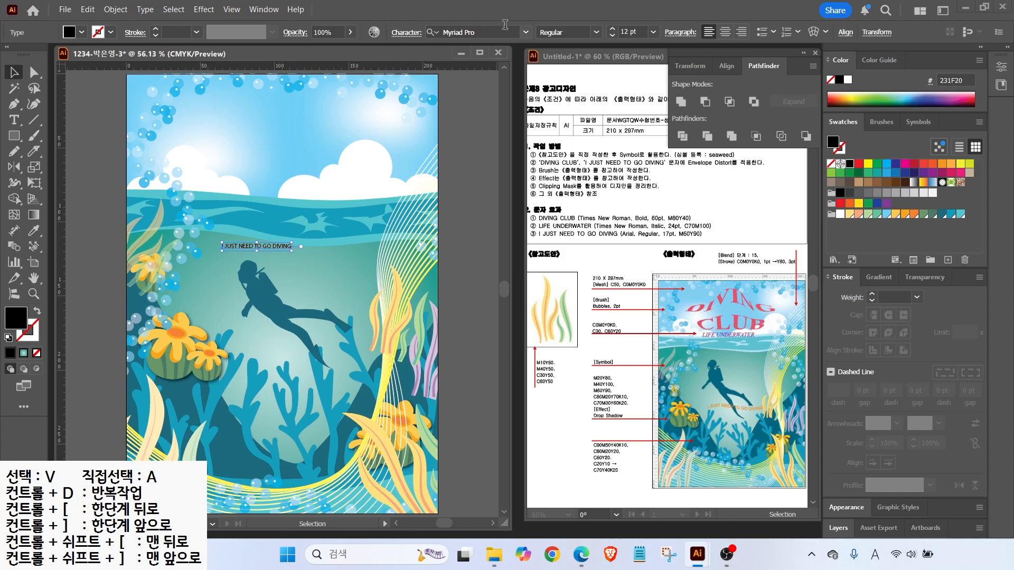
pyautogui.click(525, 32)
pyautogui.click(455, 98)
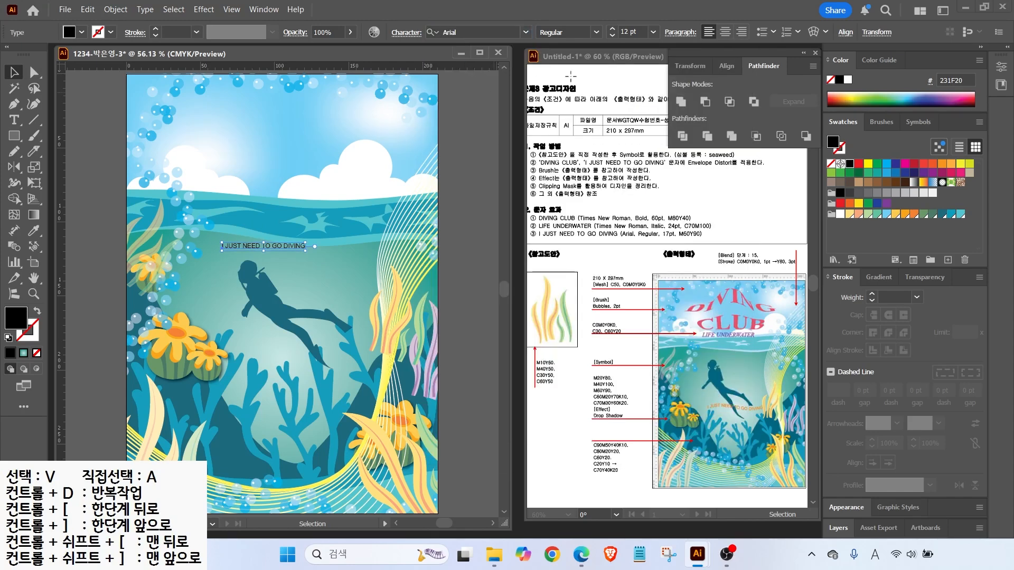
pyautogui.moveTo(642, 32); pyautogui.dragTo(583, 33)
pyautogui.write('17')
pyautogui.press('Return')
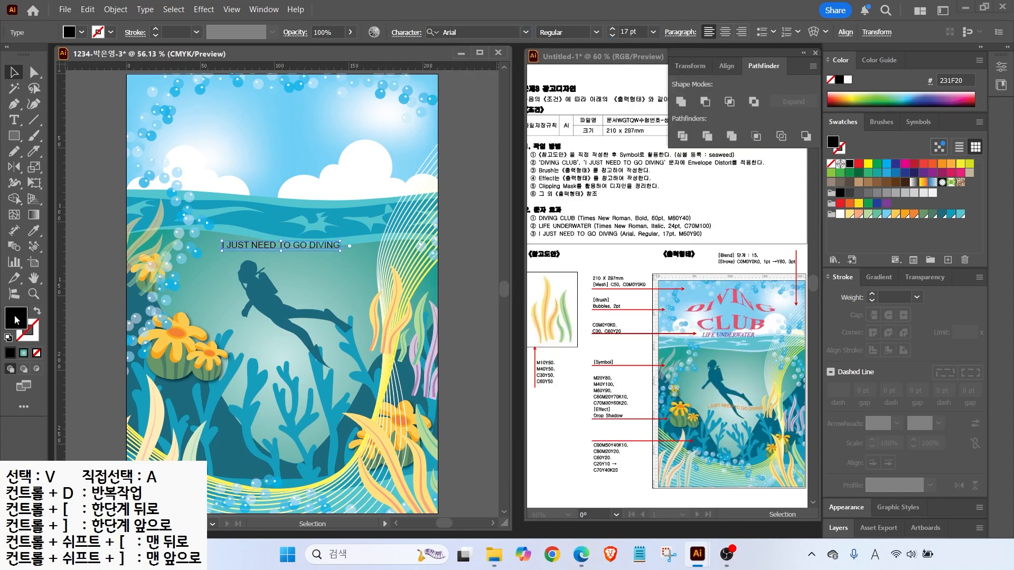
# Fill the tagline text orange in the Color Picker
pyautogui.doubleClick(18, 317)
pyautogui.moveTo(873, 288); pyautogui.dragTo(626, 307)
pyautogui.press('Tab')
pyautogui.write('60')
pyautogui.press('Tab')
pyautogui.write('90')
pyautogui.press('Tab')
pyautogui.write('0')
pyautogui.press('Return')
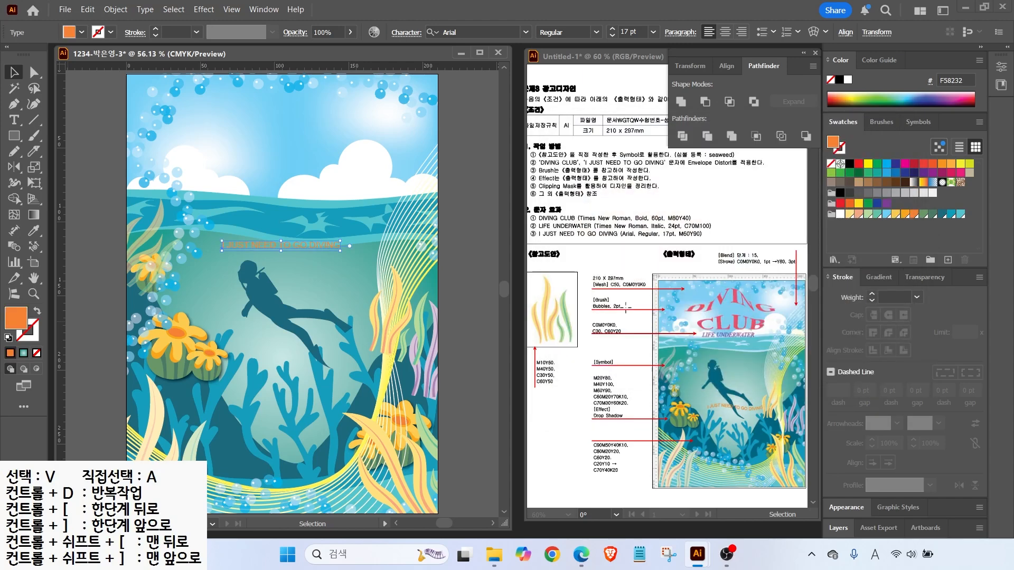
# Warp the tagline with a Flag style bent to -49% and move it down the poster
pyautogui.moveTo(347, 259)
pyautogui.mouseDown()
pyautogui.moveTo(277, 279)
pyautogui.moveTo(359, 273)
pyautogui.mouseUp()
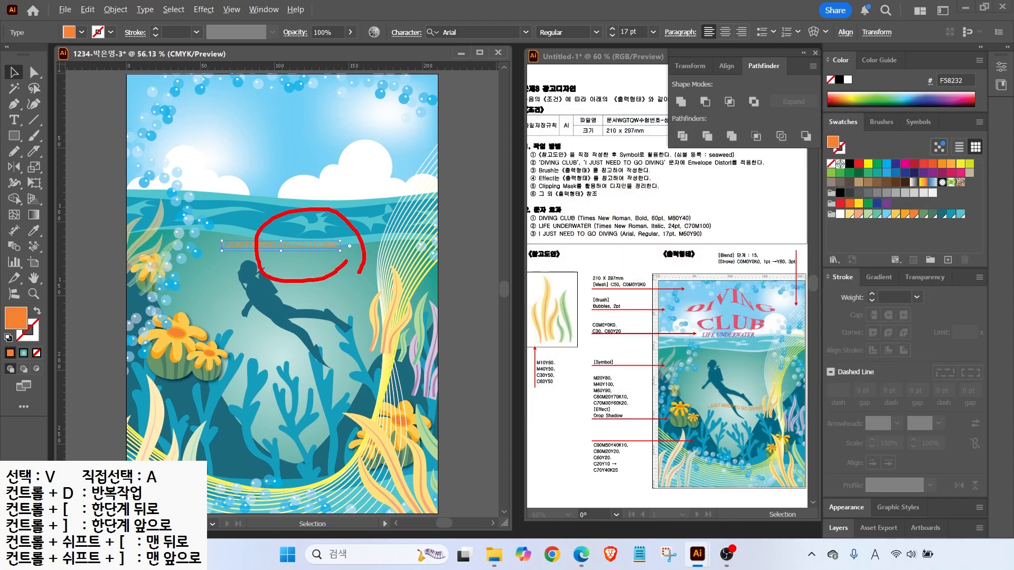
pyautogui.moveTo(304, 22); pyautogui.dragTo(874, 50)
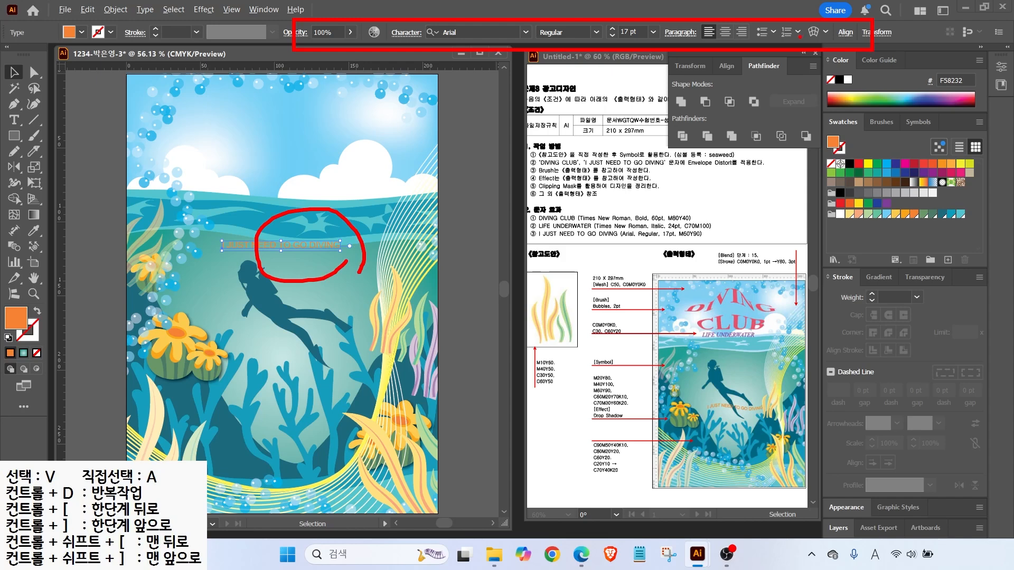
pyautogui.moveTo(849, 84); pyautogui.dragTo(815, 42)
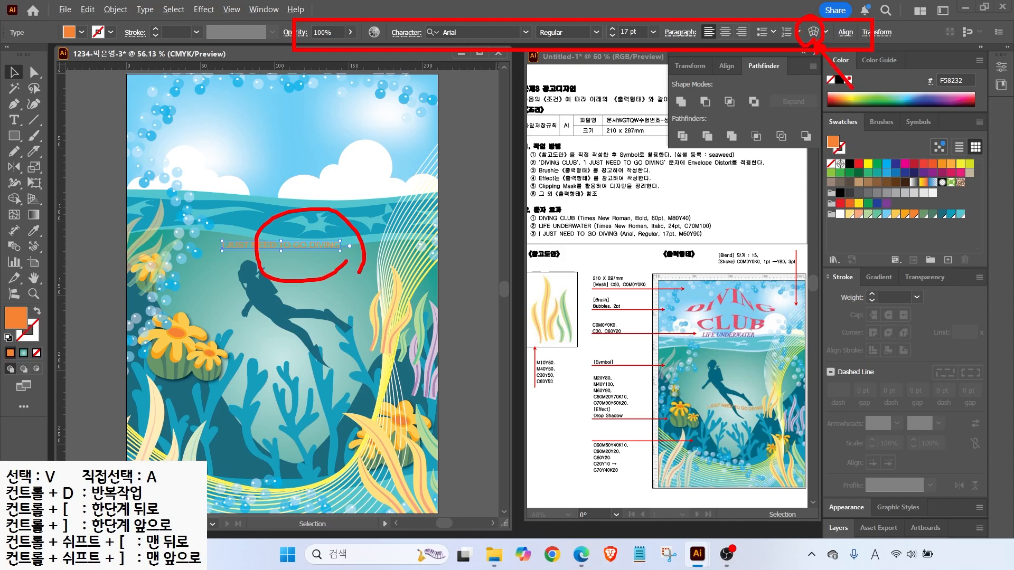
pyautogui.click(813, 33)
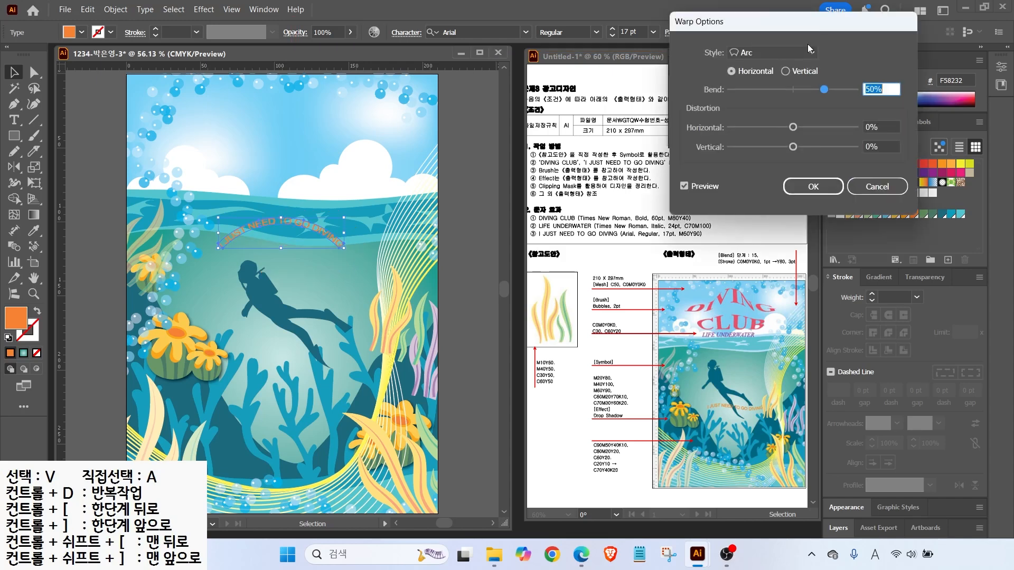
pyautogui.moveTo(734, 21); pyautogui.dragTo(528, 103)
pyautogui.click(557, 135)
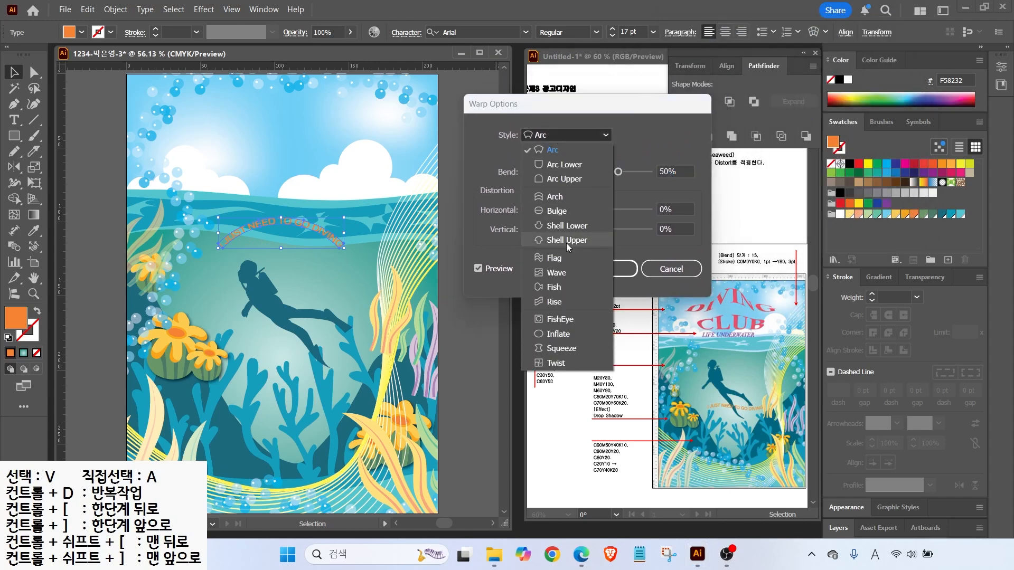
pyautogui.click(554, 258)
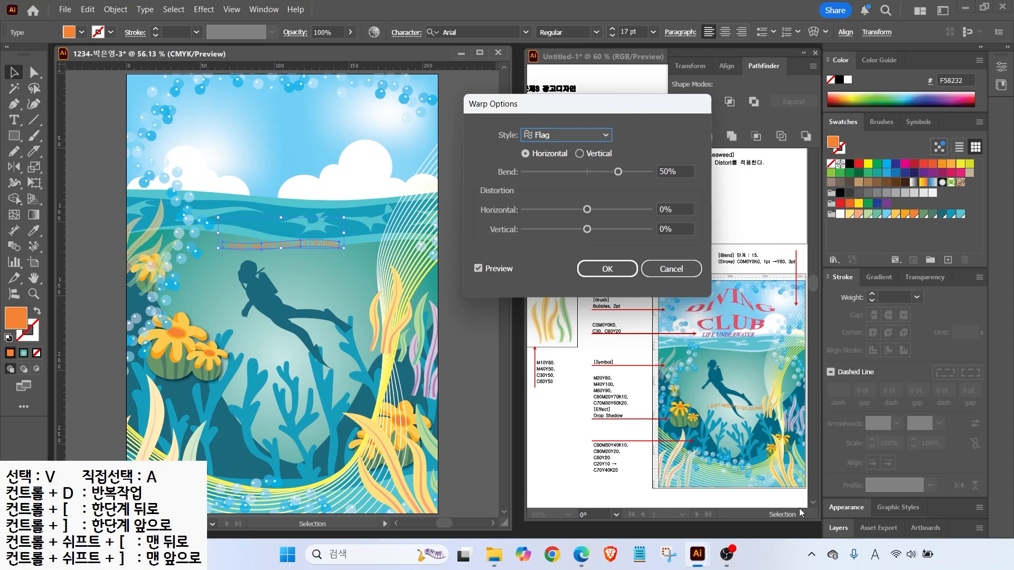
pyautogui.moveTo(616, 170); pyautogui.dragTo(564, 173)
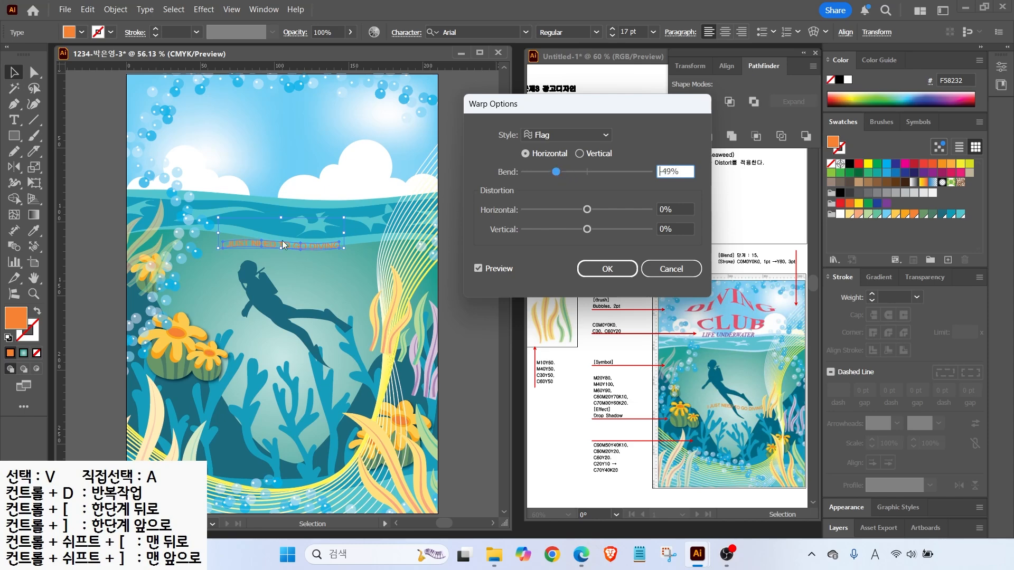
pyautogui.click(607, 268)
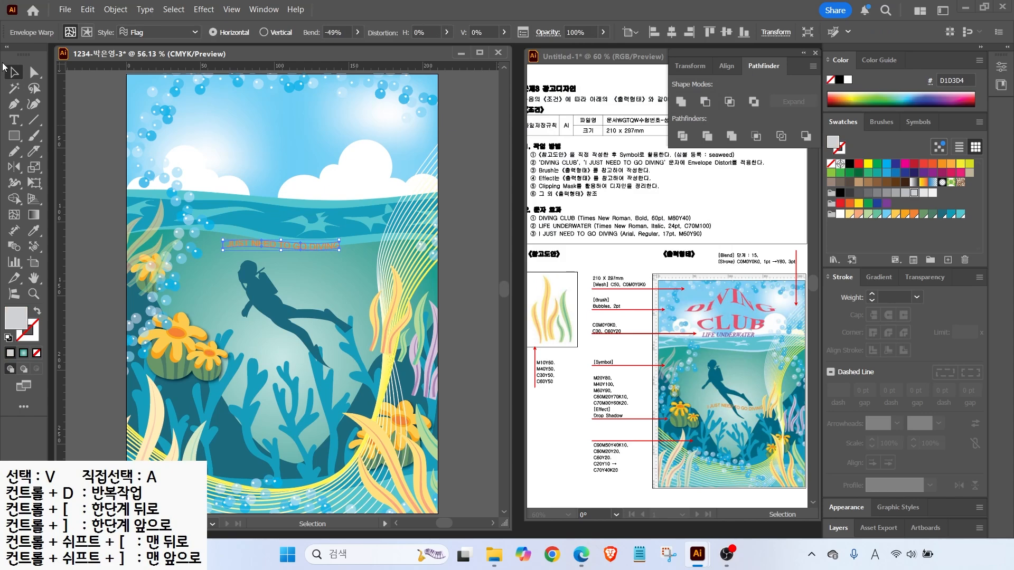
pyautogui.moveTo(267, 248); pyautogui.dragTo(296, 356)
# Add a new LIFE text line and move it onto the waterline
pyautogui.hotkey('ctrl', 'shift', 'a')
pyautogui.press('t')
pyautogui.click(234, 219)
pyautogui.write('LIFE')
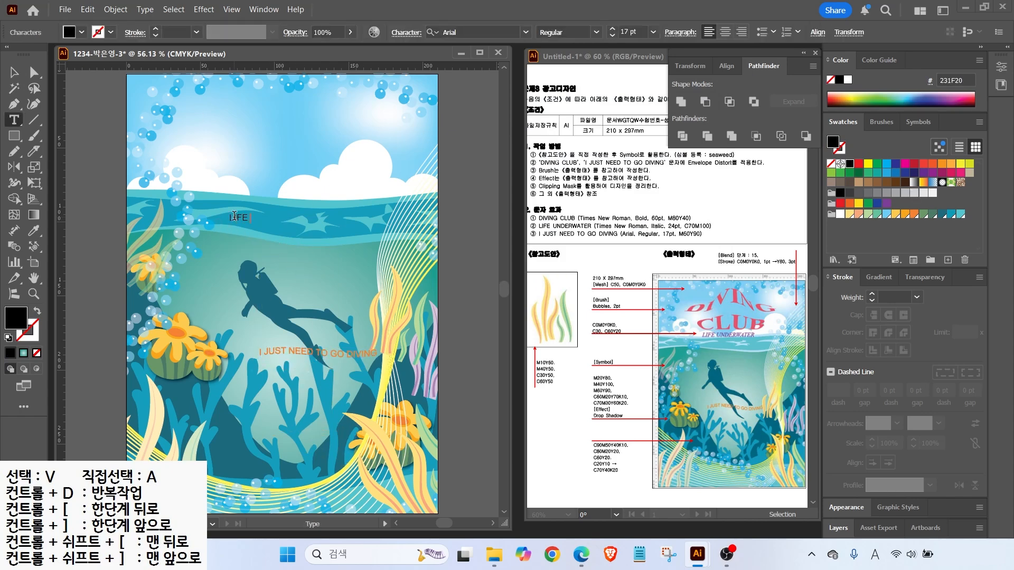
pyautogui.click(17, 74)
pyautogui.moveTo(247, 216); pyautogui.dragTo(263, 197)
# Set the new text to Times New Roman Italic at 24 pt
pyautogui.click(525, 34)
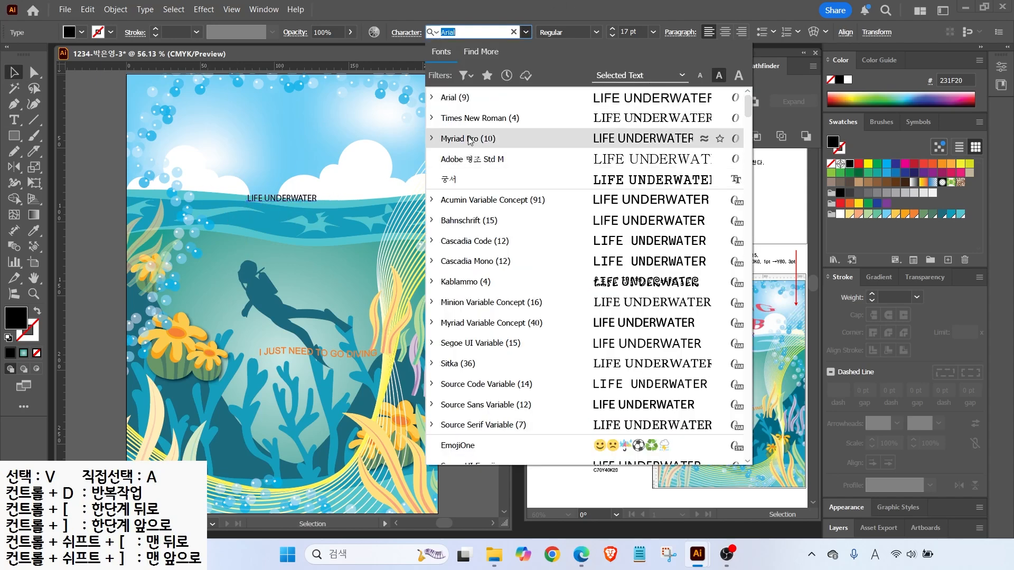
pyautogui.click(471, 120)
pyautogui.click(596, 32)
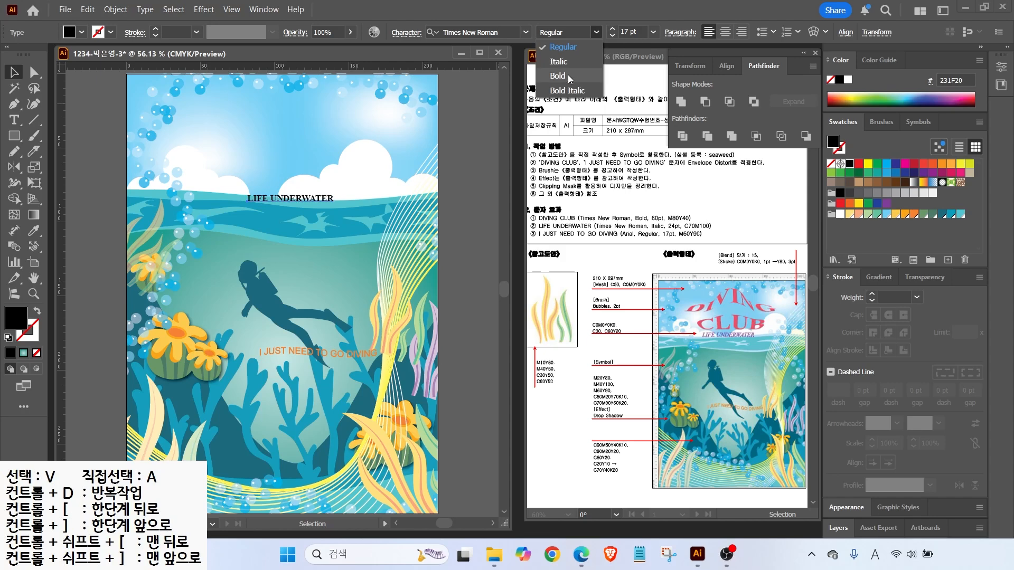
pyautogui.click(551, 63)
pyautogui.click(630, 33)
pyautogui.write('24')
pyautogui.press('Return')
# Fill the text purple with C70 M100, then deselect it
pyautogui.doubleClick(22, 311)
pyautogui.press('Tab')
pyautogui.write('70')
pyautogui.press('Tab')
pyautogui.write('100')
pyautogui.press('Tab')
pyautogui.press('Tab')
pyautogui.write('0')
pyautogui.press('Return')
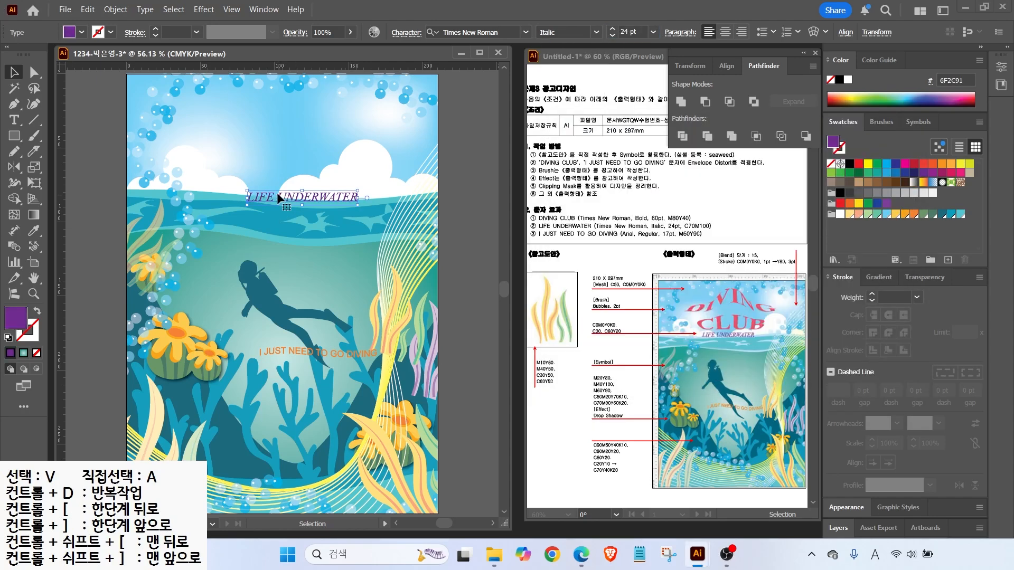
pyautogui.click(286, 225)
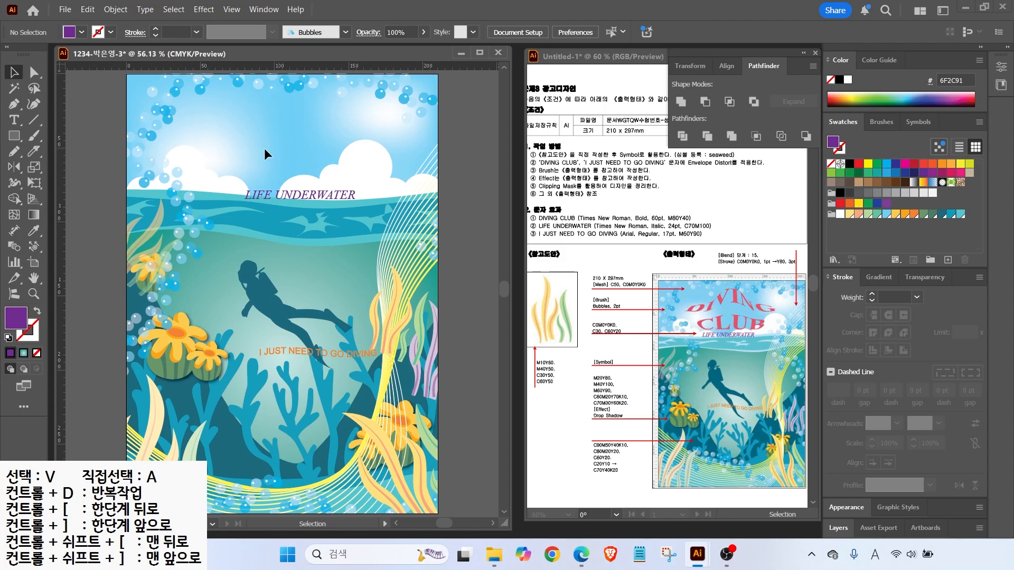
pyautogui.click(14, 120)
# Type DIVING and CLUB on two lines, set in bold at 60 pt
pyautogui.click(264, 152)
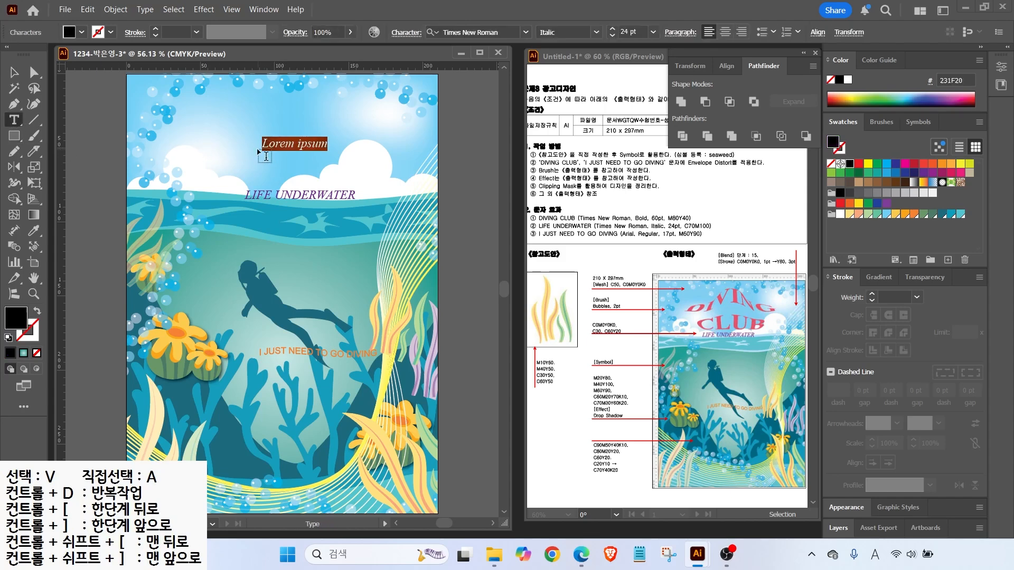
pyautogui.write('DIVING')
pyautogui.press('Return')
pyautogui.write('CL')
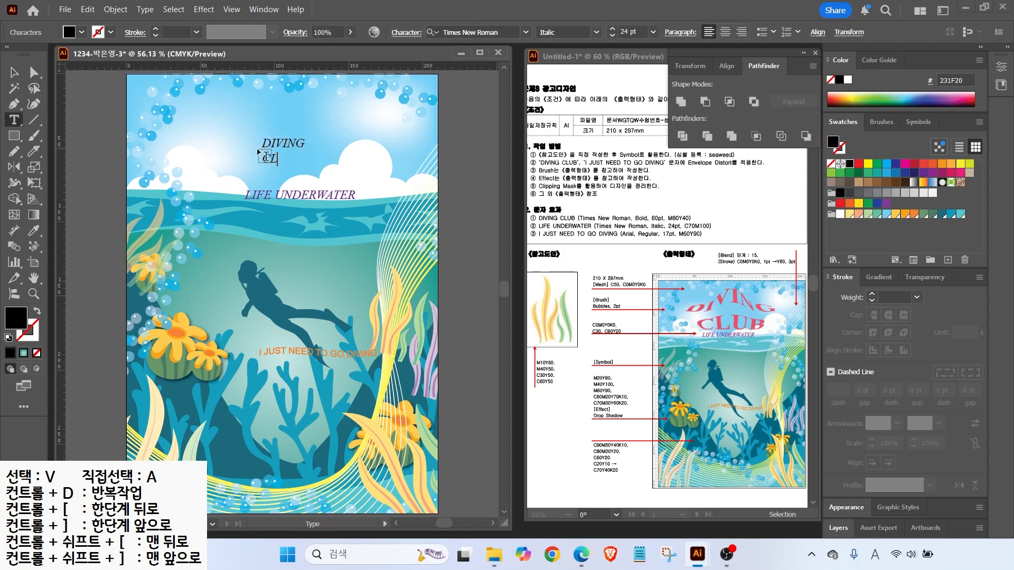
pyautogui.write('UB')
pyautogui.click(15, 73)
pyautogui.click(596, 33)
pyautogui.click(587, 76)
pyautogui.moveTo(644, 32); pyautogui.dragTo(607, 34)
pyautogui.write('60')
pyautogui.press('Return')
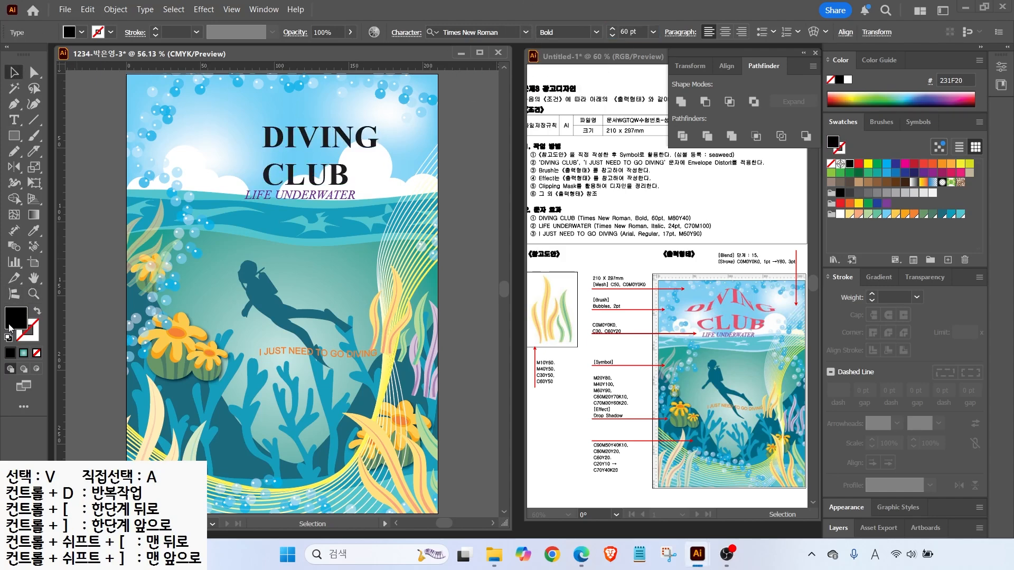
# Fill the title pink with M80 Y40 in the Color Picker
pyautogui.doubleClick(13, 322)
pyautogui.moveTo(879, 303); pyautogui.dragTo(644, 335)
pyautogui.write('80')
pyautogui.press('Tab')
pyautogui.write('40')
pyautogui.press('Tab')
pyautogui.write('0')
pyautogui.press('Return')
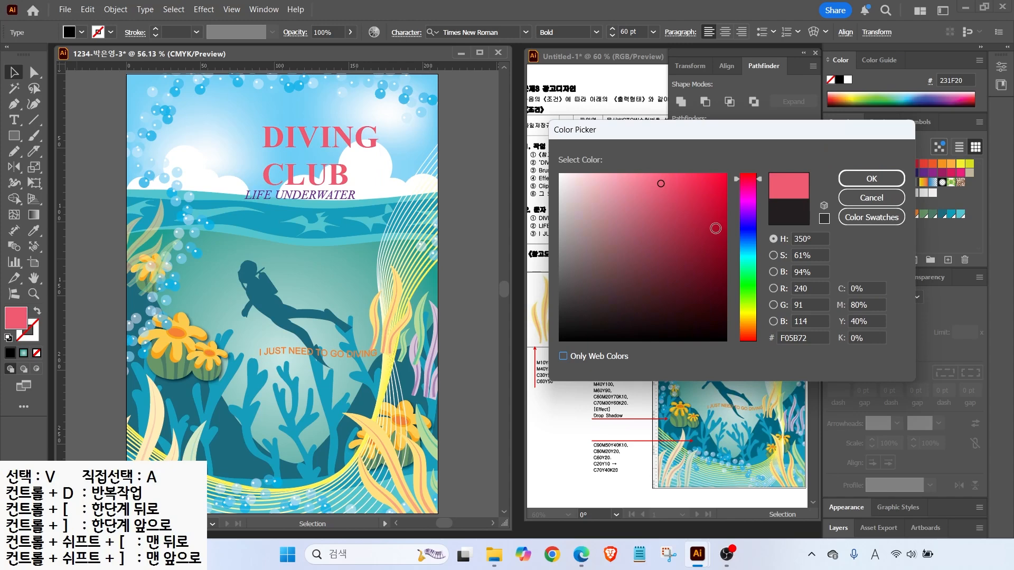
# Centre-align the title and position it above LIFE UNDERWATER
pyautogui.click(725, 33)
pyautogui.moveTo(259, 135); pyautogui.dragTo(291, 129)
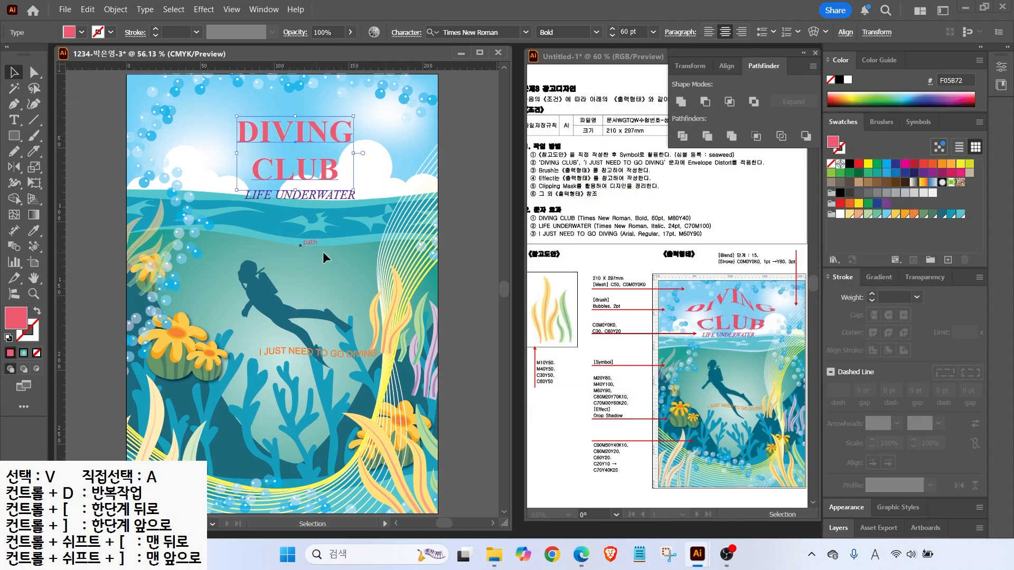
pyautogui.click(270, 250)
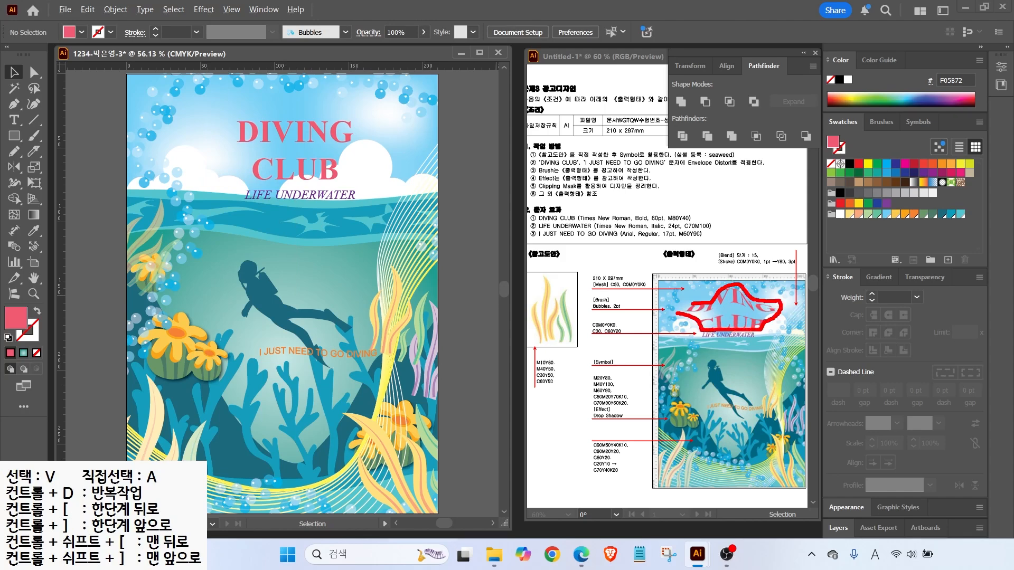
pyautogui.press('Escape')
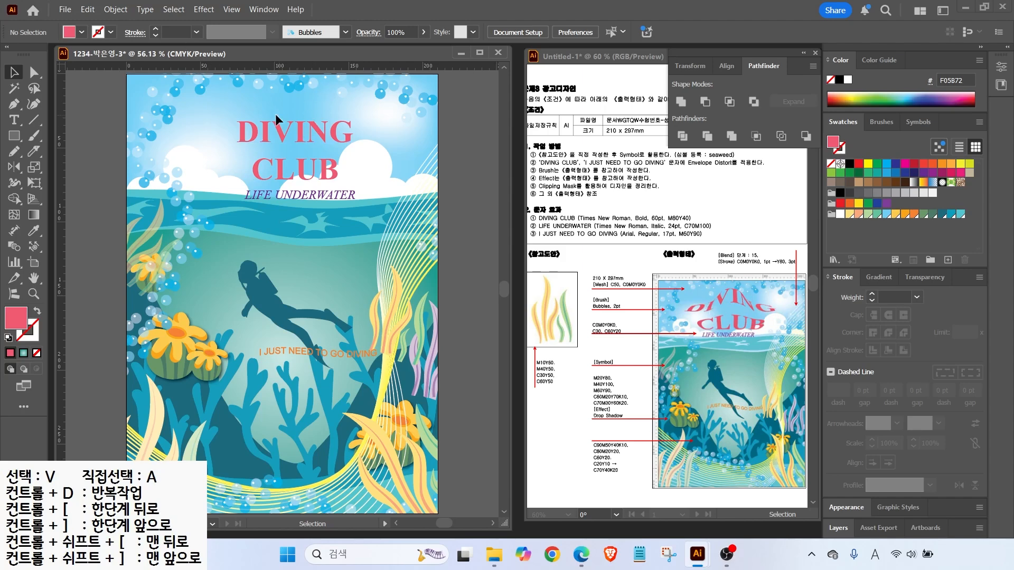
# Draw a closed Pen shape with a curved top over the word DIVING
pyautogui.press('p')
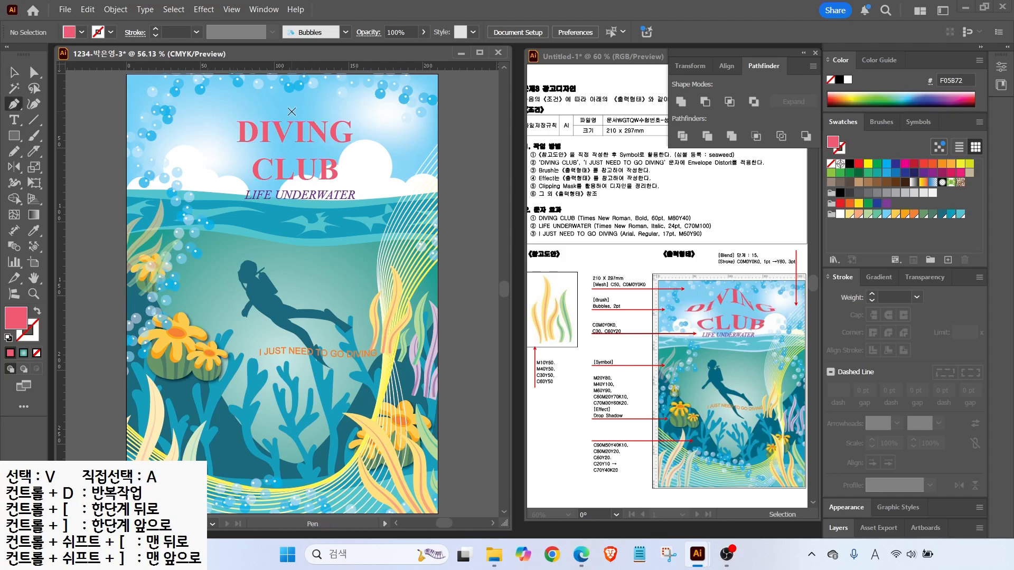
pyautogui.click(293, 104)
pyautogui.moveTo(316, 111); pyautogui.dragTo(365, 136)
pyautogui.click(365, 150)
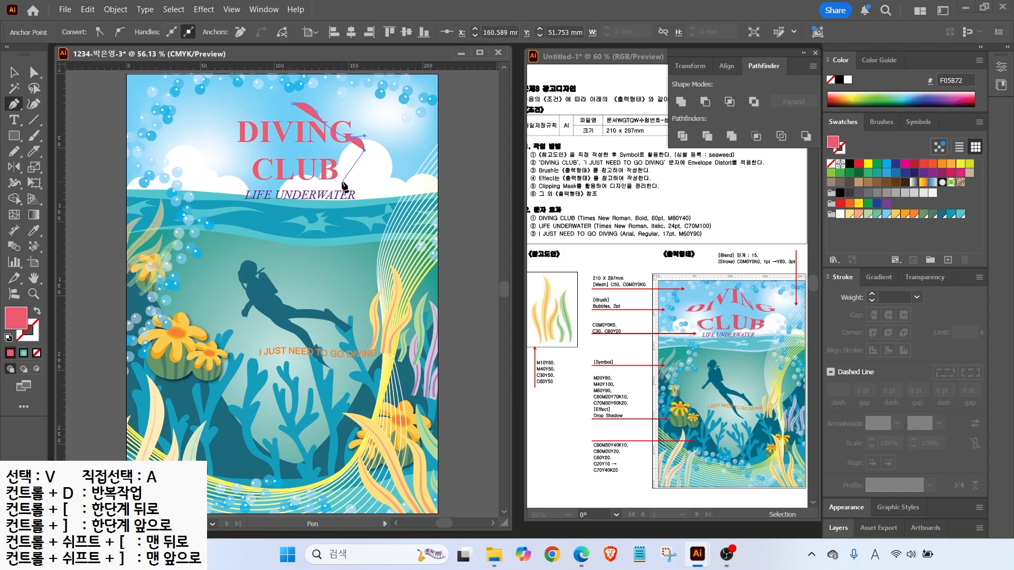
pyautogui.click(341, 183)
pyautogui.click(261, 183)
pyautogui.click(227, 149)
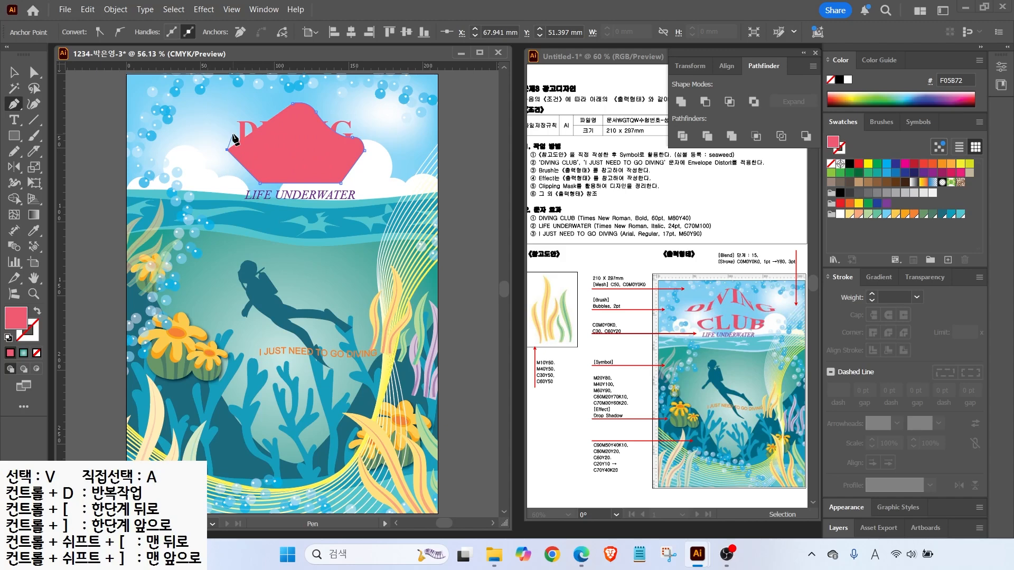
pyautogui.moveTo(239, 134); pyautogui.dragTo(300, 102)
pyautogui.click(292, 103)
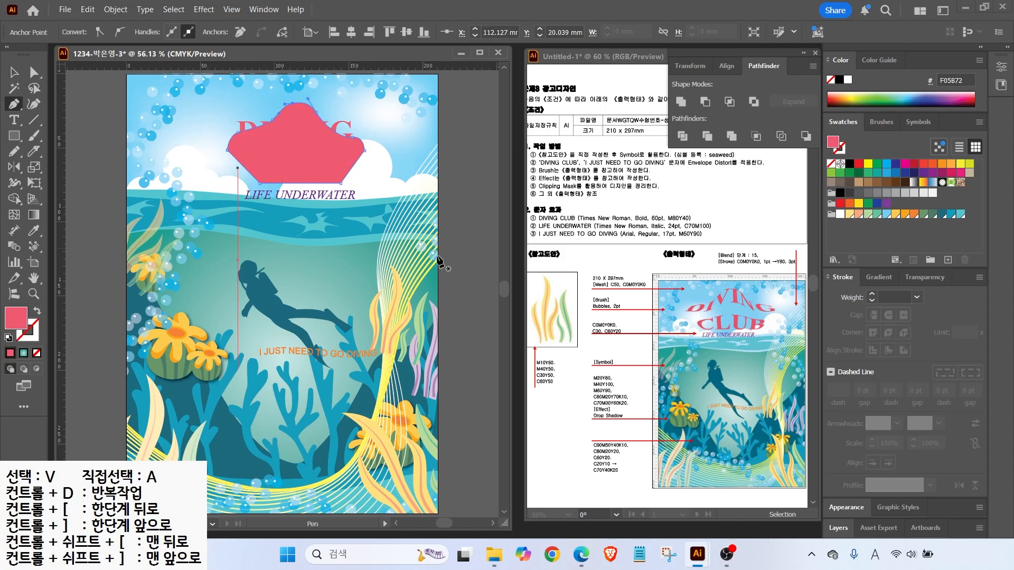
# Adjust the shape's anchors, move it, and select it along with the DIVING CLUB text
pyautogui.press('a')
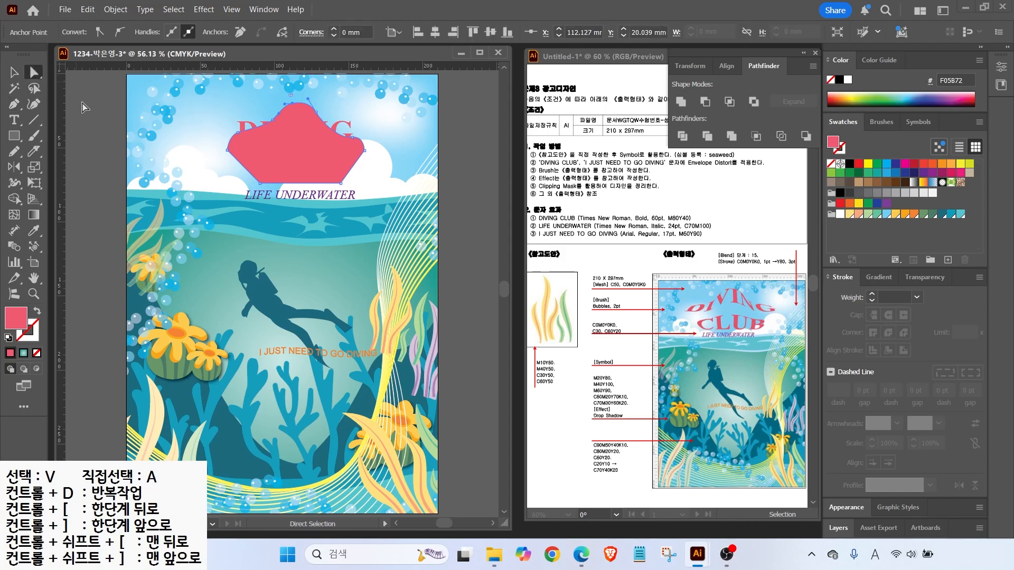
pyautogui.click(227, 150)
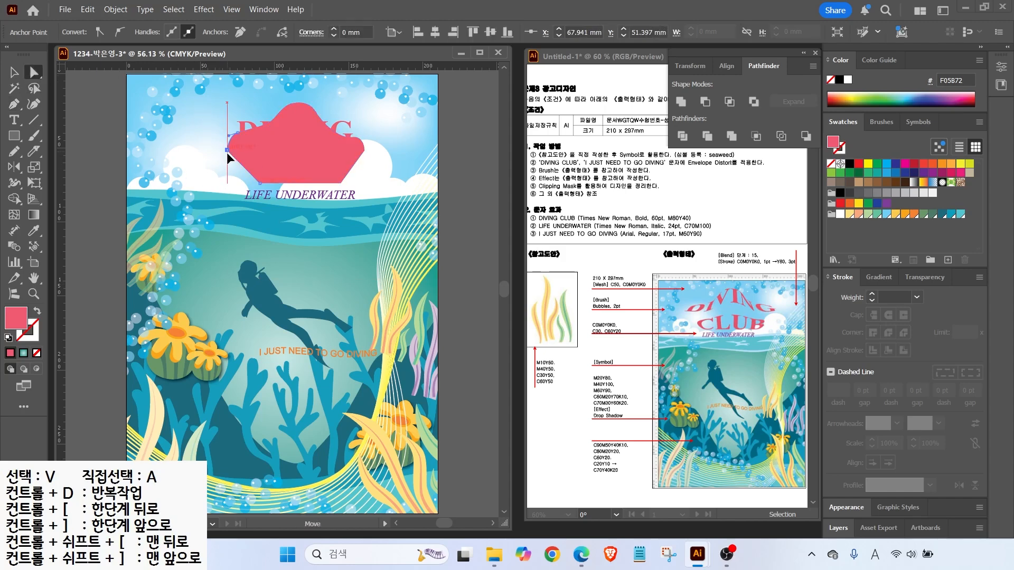
pyautogui.moveTo(229, 153); pyautogui.dragTo(233, 148)
pyautogui.click(277, 118)
pyautogui.click(339, 184)
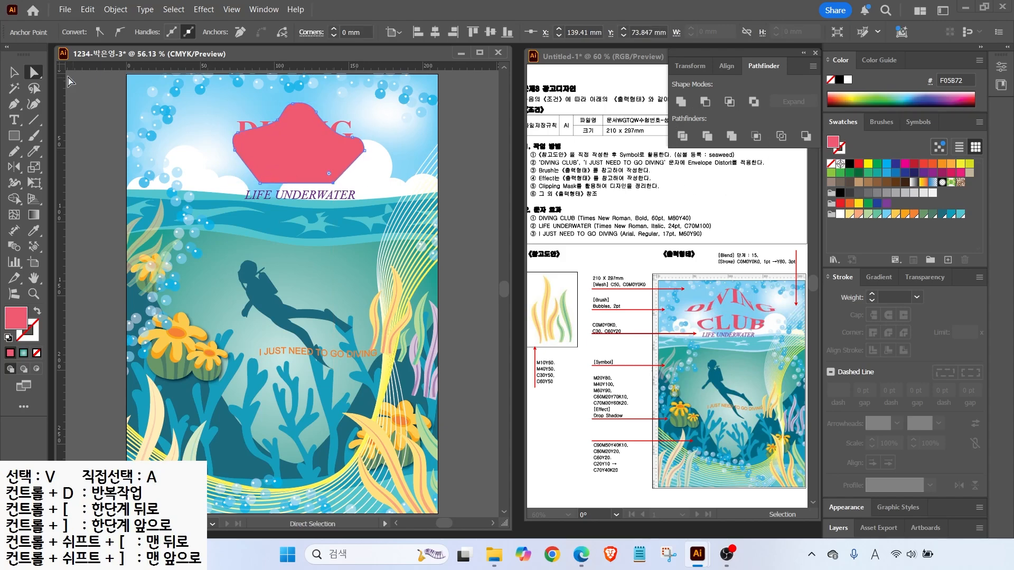
pyautogui.moveTo(266, 140); pyautogui.dragTo(287, 148)
pyautogui.click(287, 150)
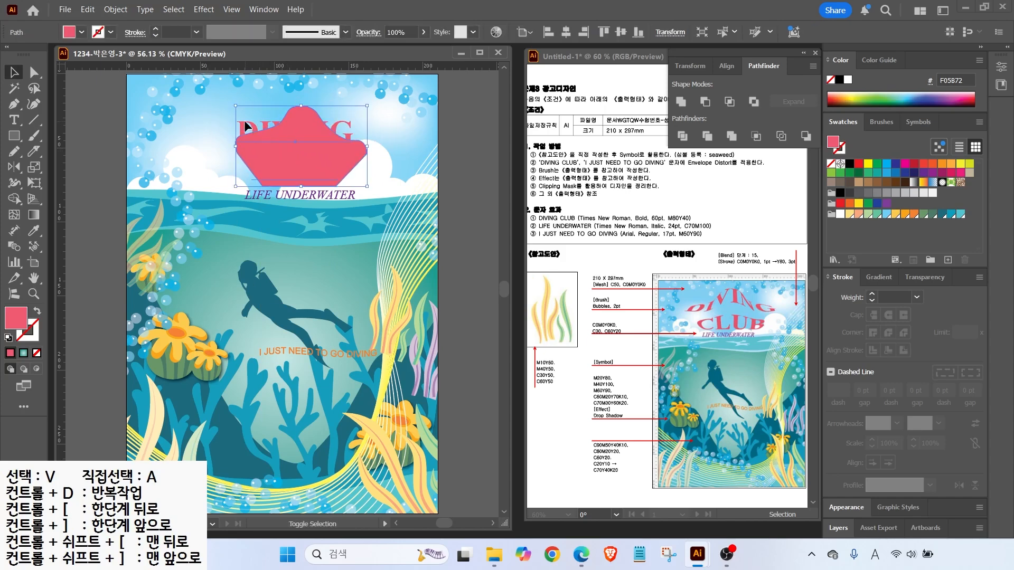
pyautogui.keyDown('shift'); pyautogui.click(244, 119); pyautogui.keyUp('shift')
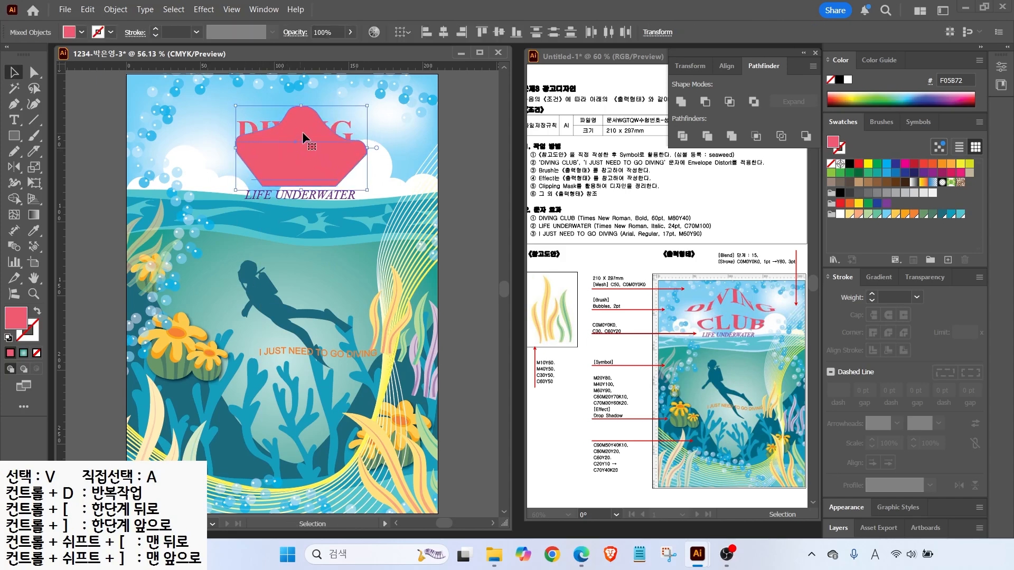
pyautogui.click(115, 10)
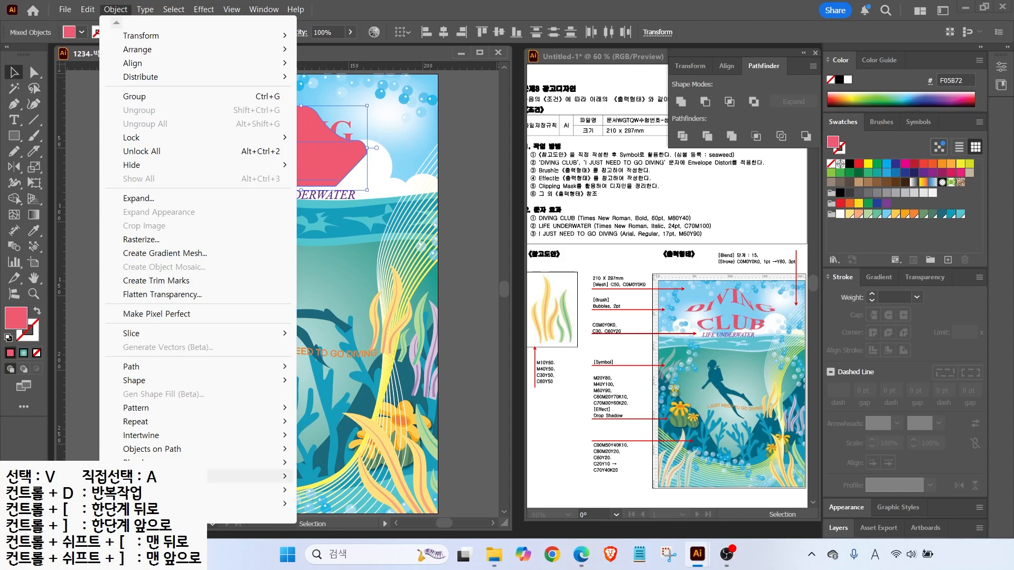
pyautogui.moveTo(174, 476)
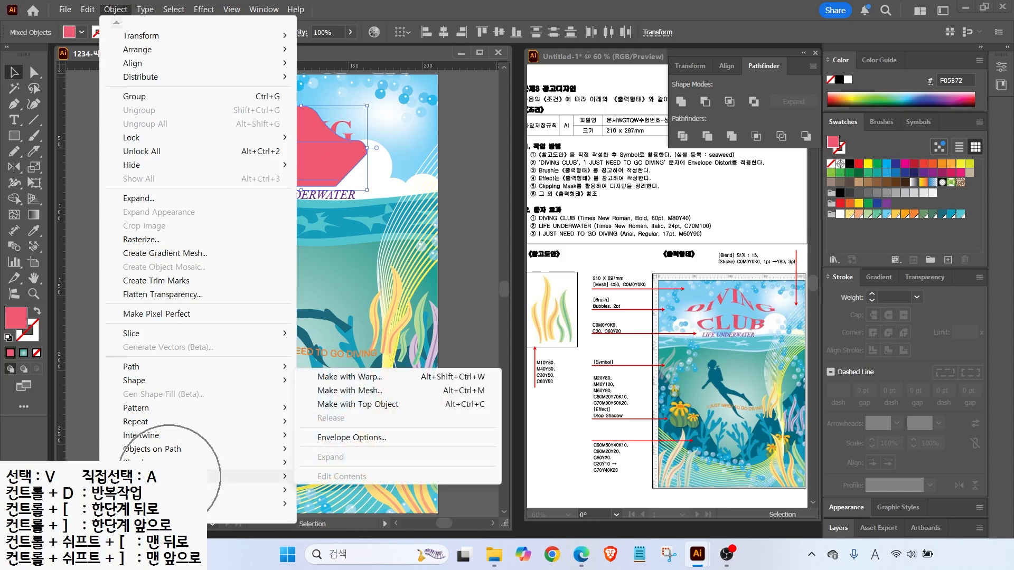
pyautogui.click(368, 404)
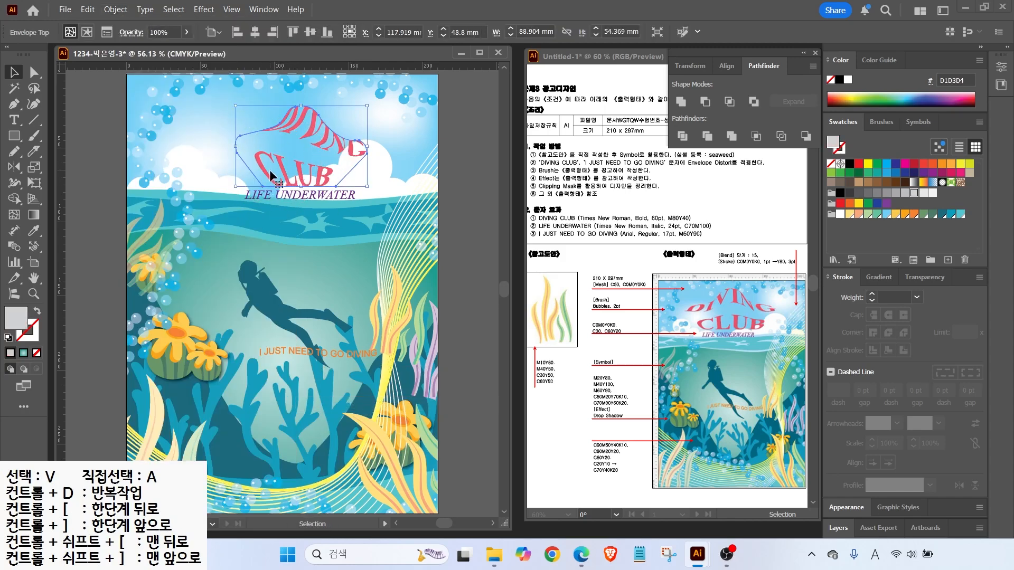
pyautogui.press('a')
pyautogui.hotkey('ctrl', 'z')
pyautogui.click(211, 166)
pyautogui.click(244, 153)
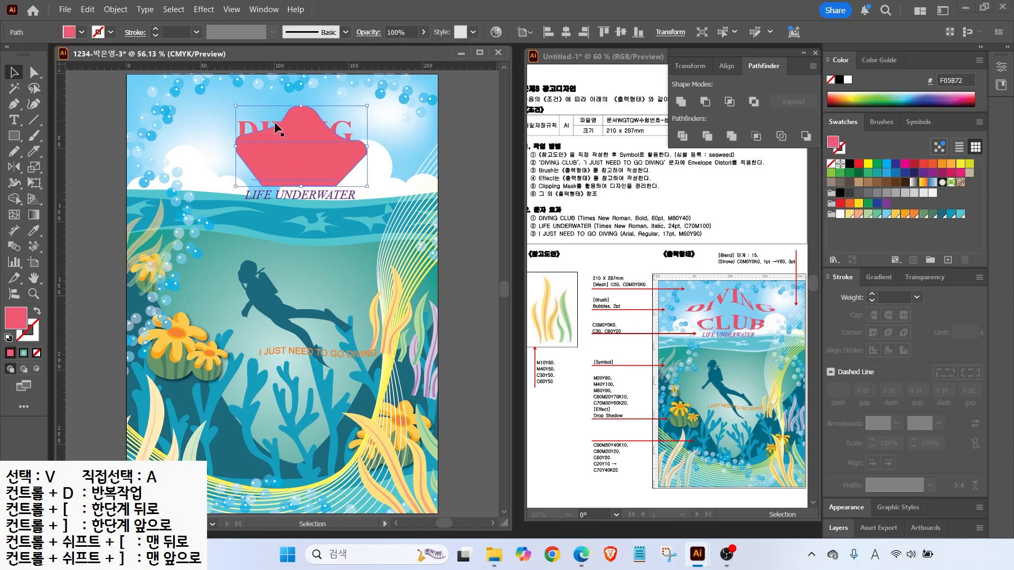
# Delete the earlier pink shape
pyautogui.press('Delete')
pyautogui.moveTo(728, 275); pyautogui.dragTo(736, 350)
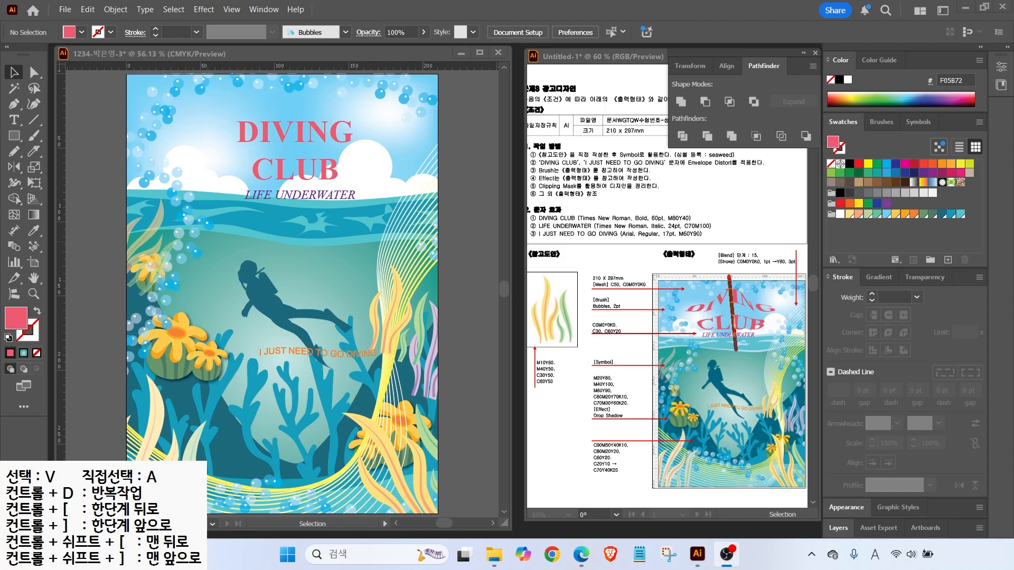
pyautogui.moveTo(711, 297)
pyautogui.mouseDown()
pyautogui.moveTo(729, 255)
pyautogui.moveTo(757, 291)
pyautogui.mouseUp()
pyautogui.moveTo(750, 281)
pyautogui.mouseDown()
pyautogui.moveTo(756, 290)
pyautogui.moveTo(766, 282)
pyautogui.mouseUp()
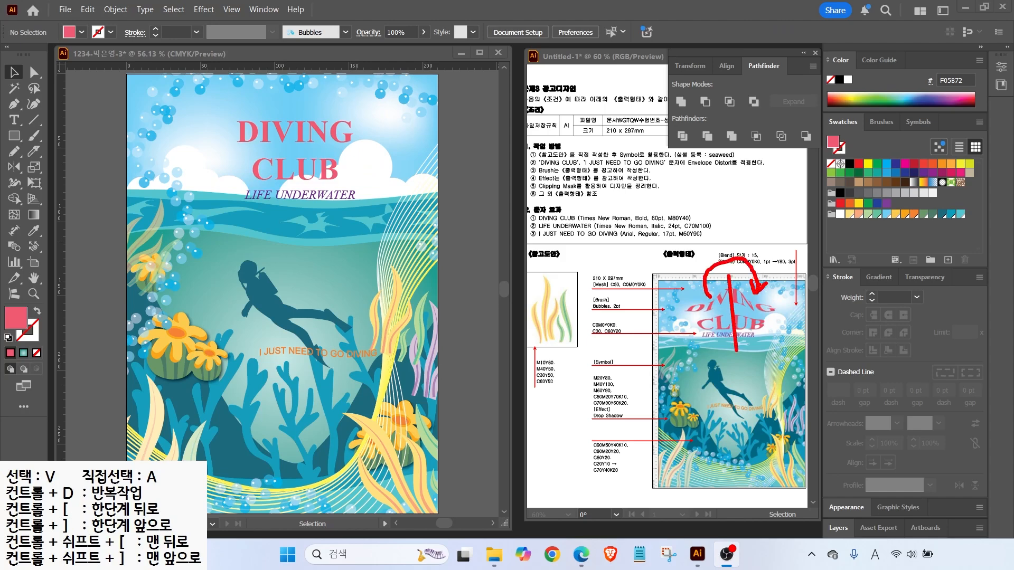
pyautogui.press('Escape')
pyautogui.click(15, 104)
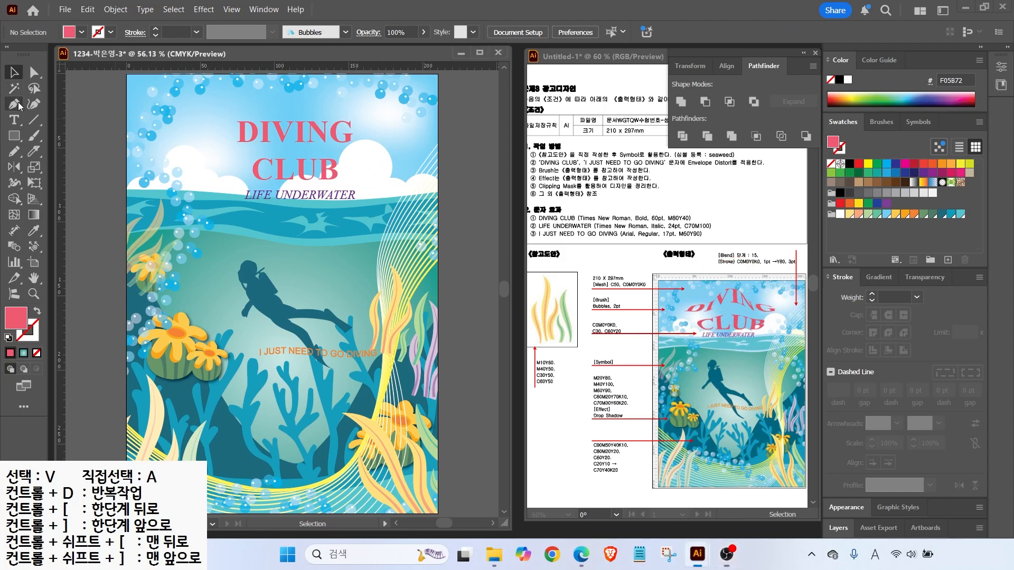
# Draw one half of the curved-top shape with the Pen tool and raise its top anchor
pyautogui.press('p')
pyautogui.click(295, 112)
pyautogui.click(295, 181)
pyautogui.click(255, 182)
pyautogui.click(222, 146)
pyautogui.moveTo(243, 126); pyautogui.dragTo(249, 125)
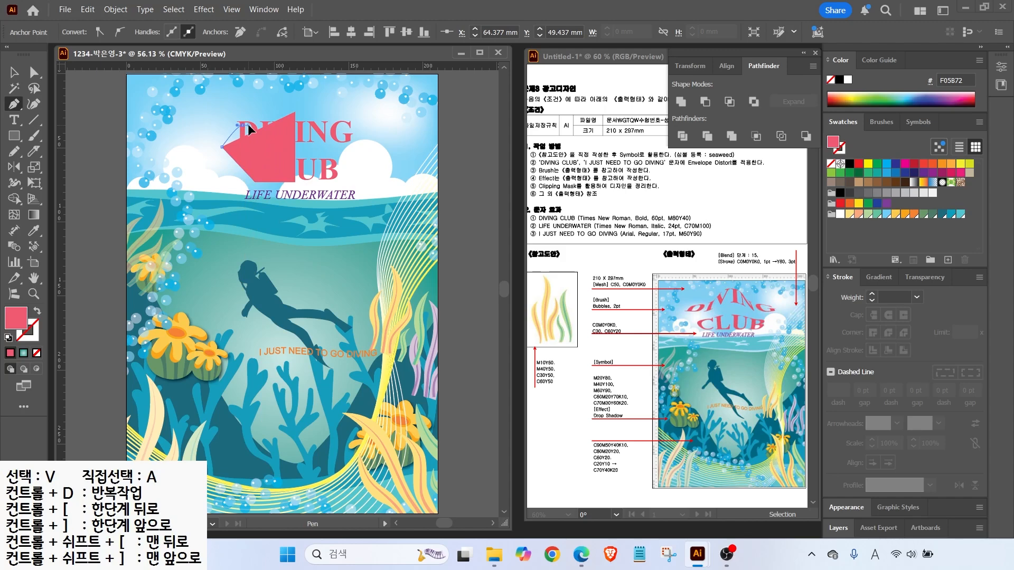
pyautogui.click(296, 112)
pyautogui.click(34, 72)
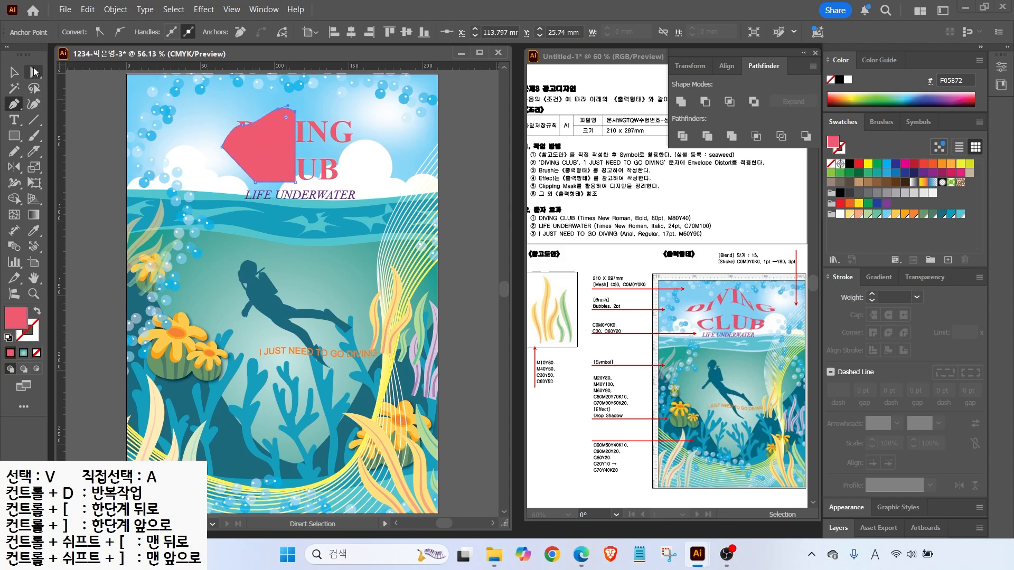
pyautogui.moveTo(295, 112); pyautogui.dragTo(273, 103)
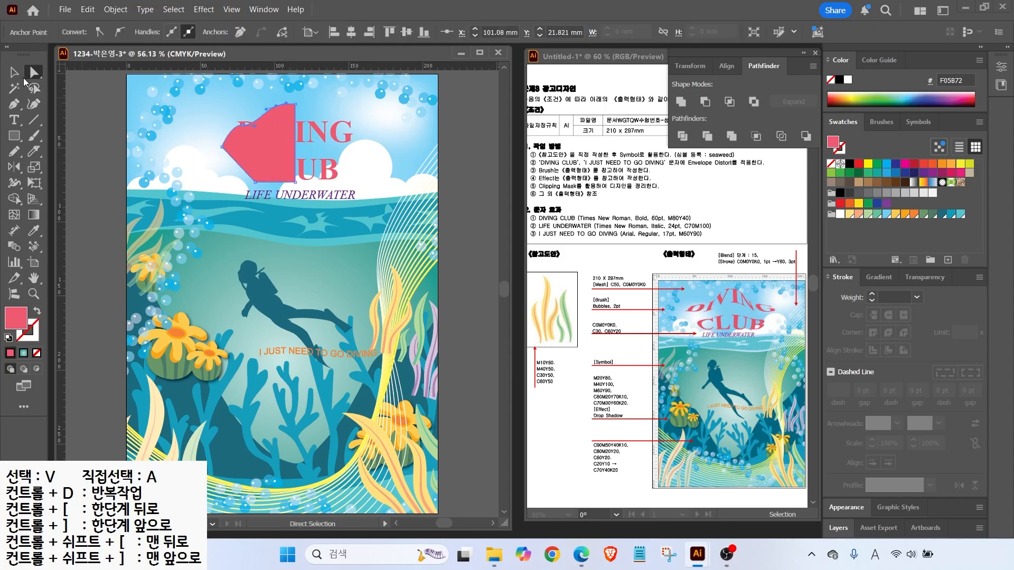
pyautogui.click(14, 72)
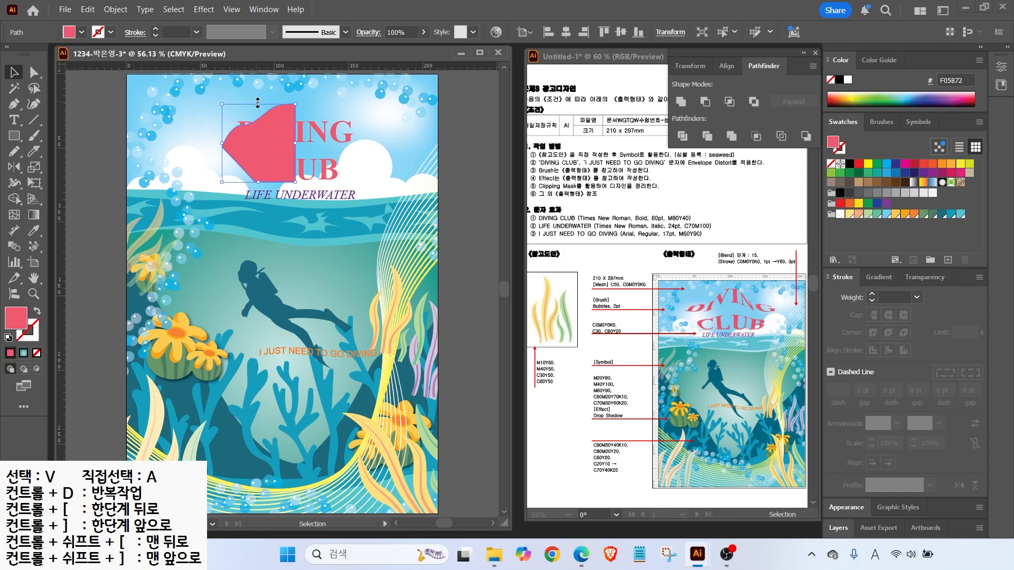
# Reflect a vertical copy of the half and unite both halves in Pathfinder
pyautogui.click(14, 167)
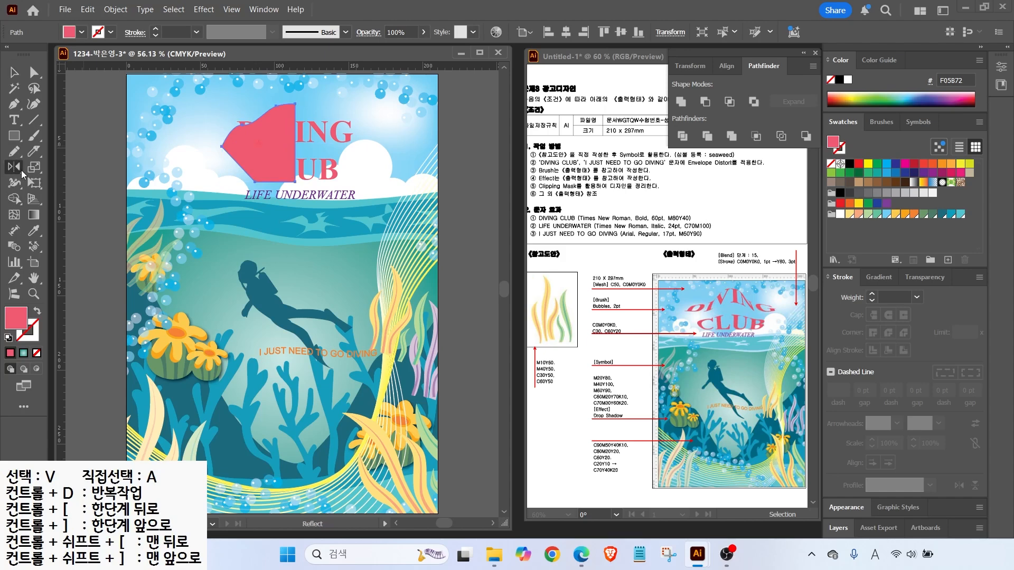
pyautogui.keyDown('alt'); pyautogui.click(294, 104); pyautogui.keyUp('alt')
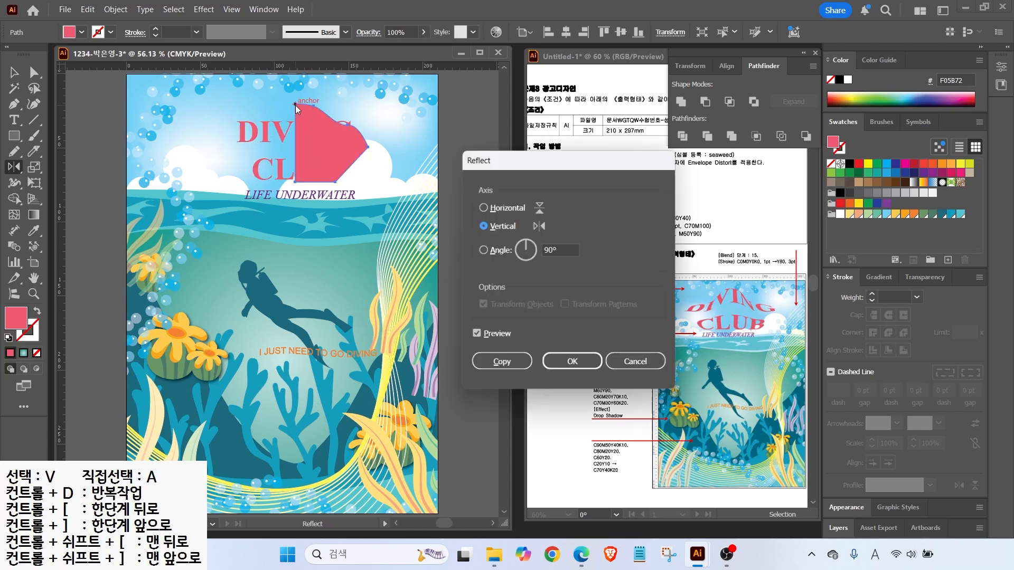
pyautogui.click(478, 335)
pyautogui.click(478, 335)
pyautogui.click(478, 335)
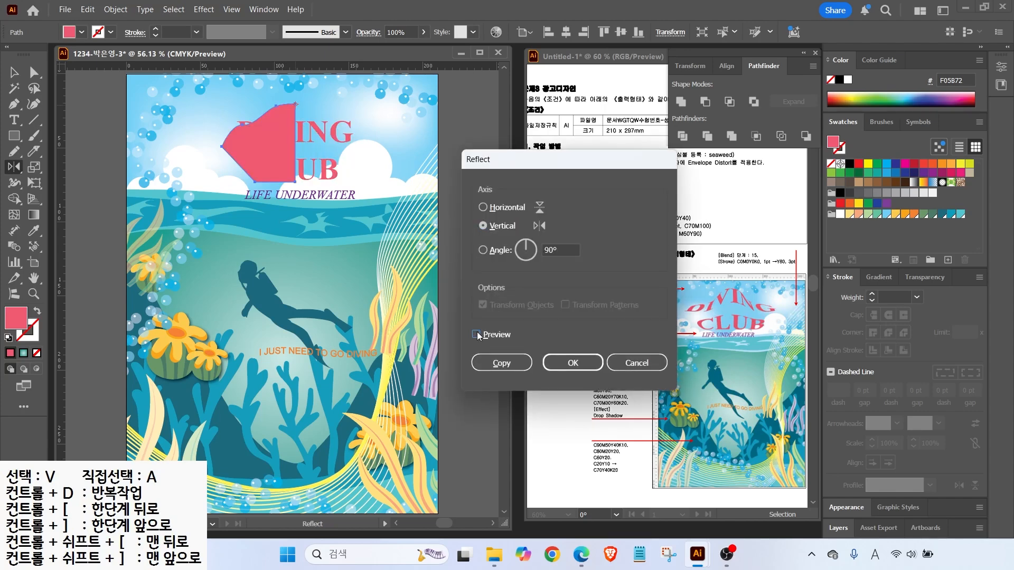
pyautogui.click(477, 334)
pyautogui.click(500, 364)
pyautogui.press('v')
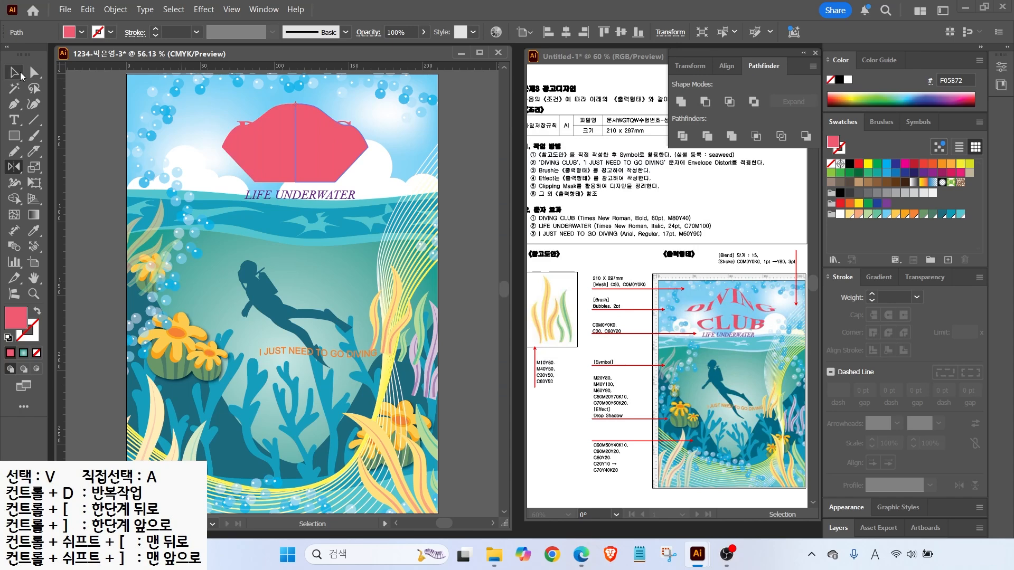
pyautogui.keyDown('shift'); pyautogui.click(285, 124); pyautogui.keyUp('shift')
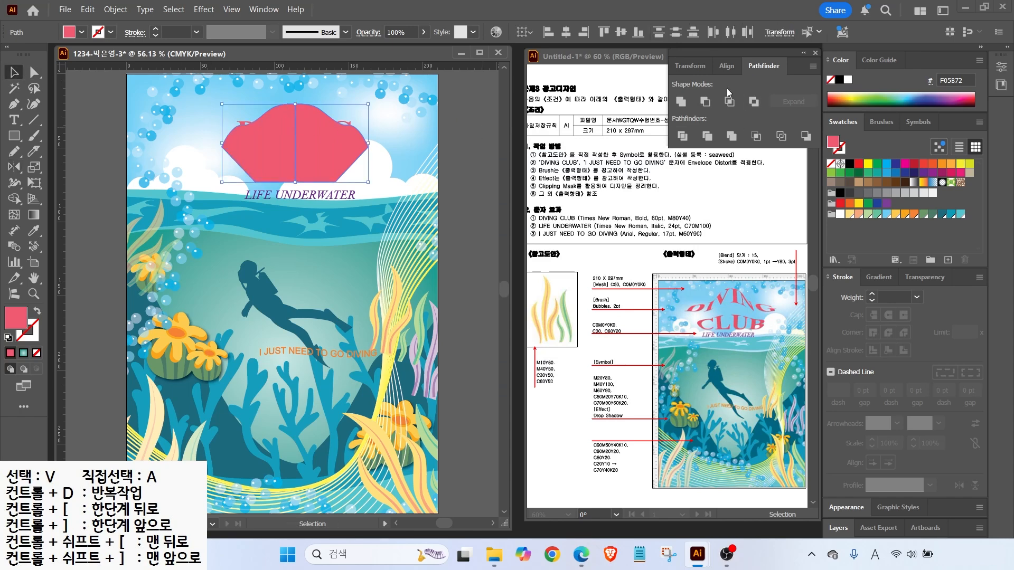
pyautogui.click(680, 101)
# Position the merged shape over the title and select it with the DIVING CLUB text
pyautogui.moveTo(272, 134); pyautogui.dragTo(306, 132)
pyautogui.click(261, 140)
pyautogui.moveTo(240, 132); pyautogui.dragTo(253, 143)
pyautogui.click(106, 11)
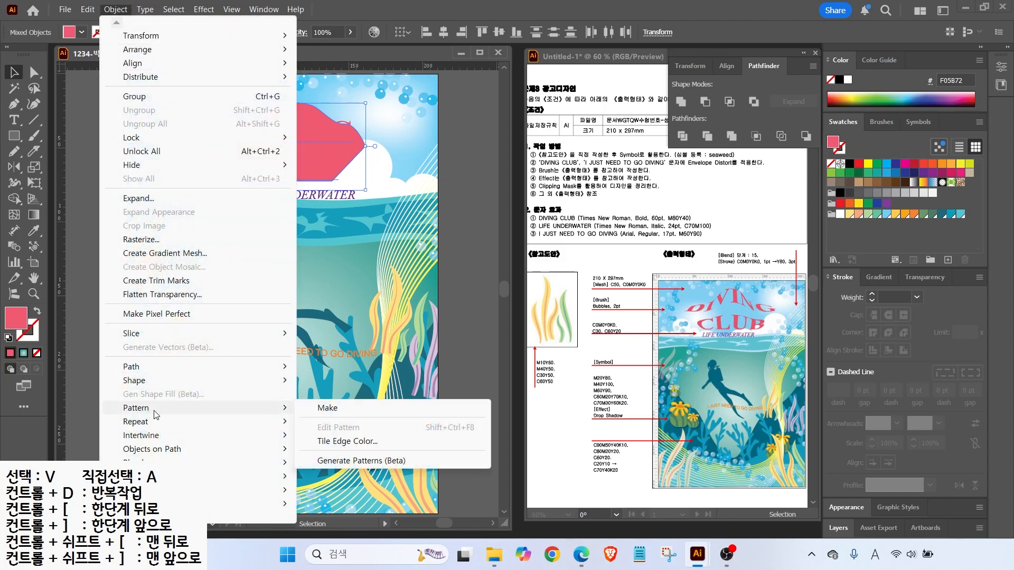
# Envelope-distort DIVING CLUB with Make with Top Object and nudge it slightly down-right
pyautogui.moveTo(252, 481)
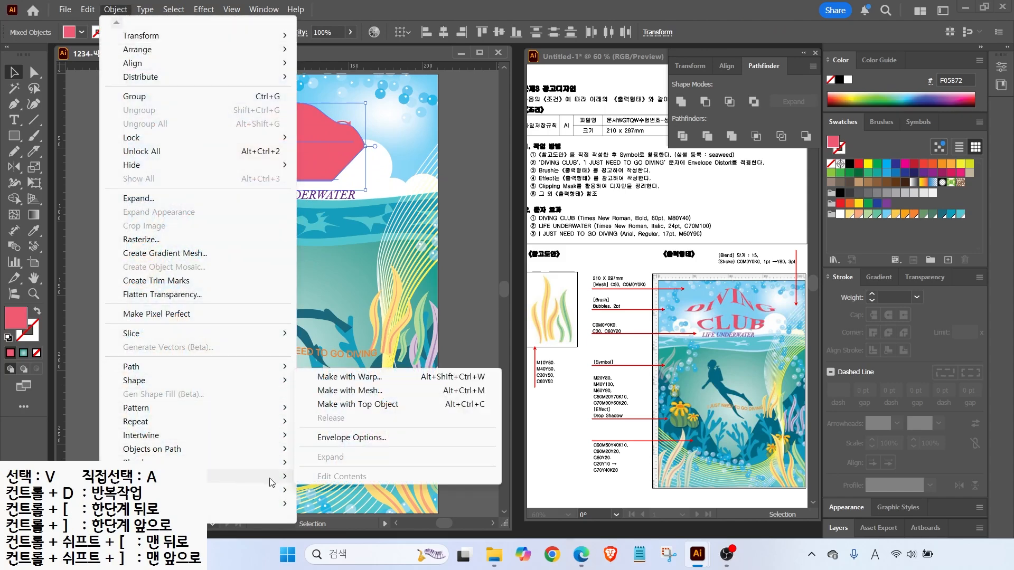
pyautogui.click(348, 405)
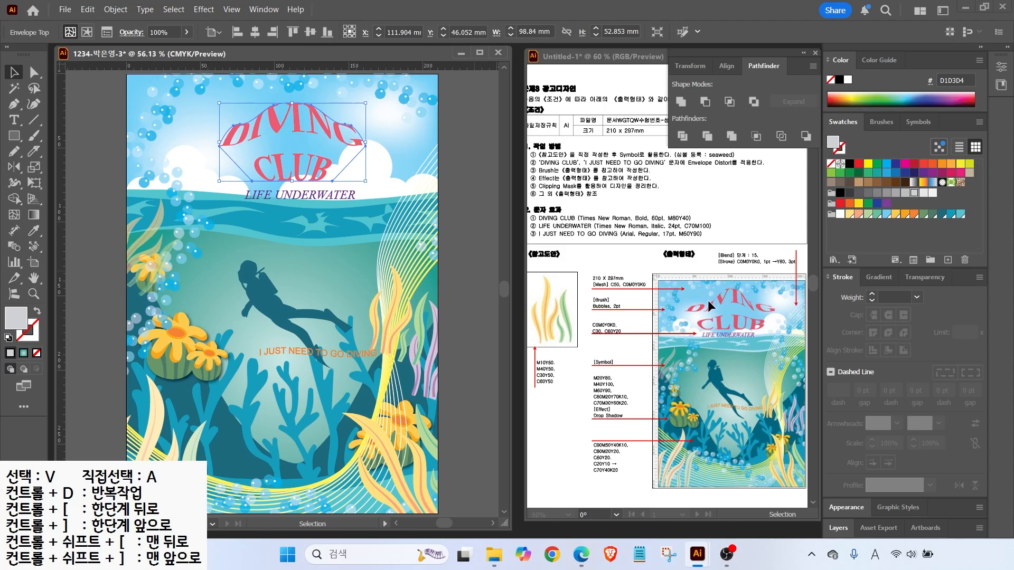
pyautogui.moveTo(321, 168); pyautogui.dragTo(323, 172)
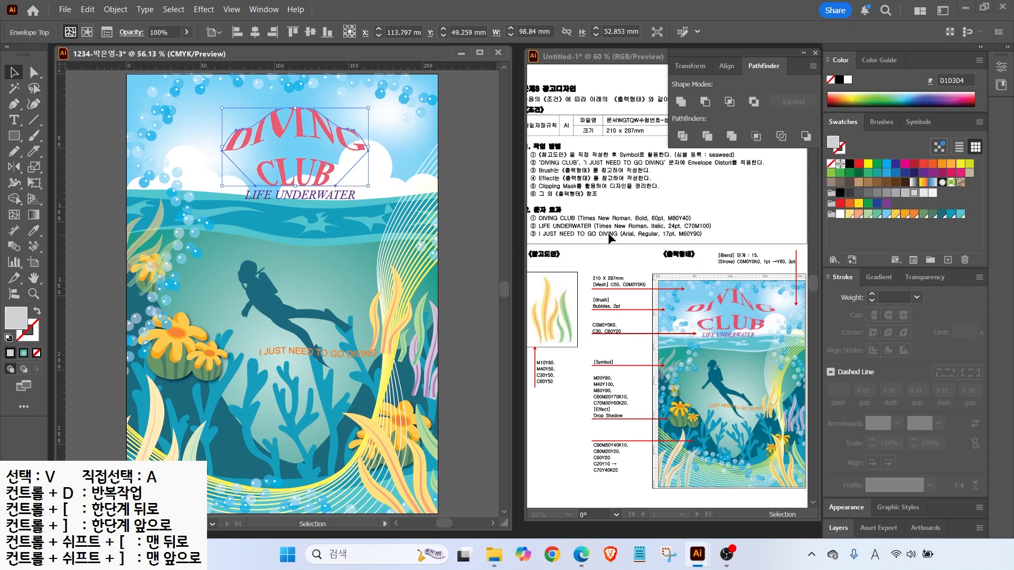
# Inside the isolated envelope, set both DIVING CLUB lines to 48 pt leading, then exit isolation
pyautogui.doubleClick(276, 128)
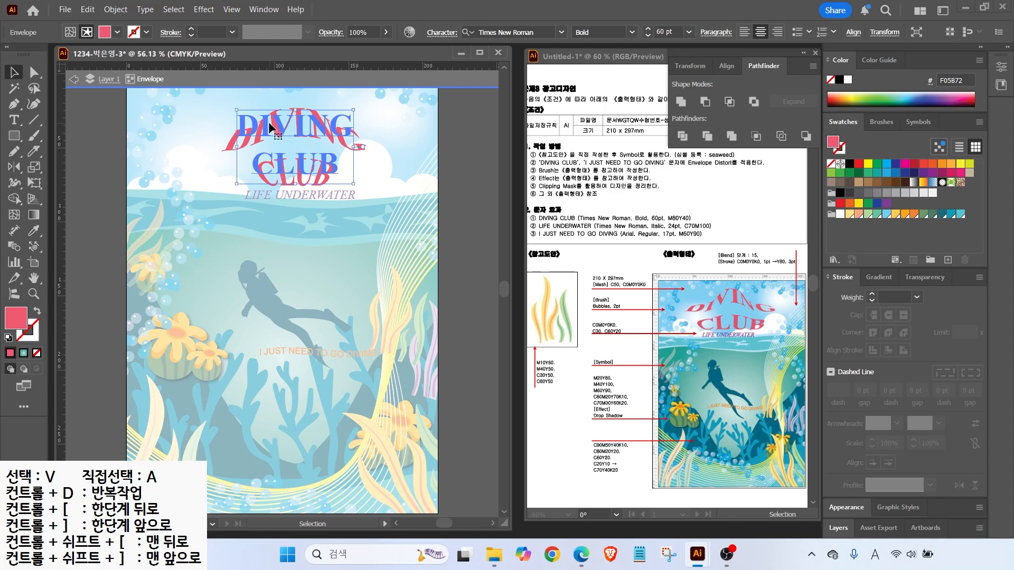
pyautogui.press('t')
pyautogui.moveTo(249, 128); pyautogui.dragTo(346, 162)
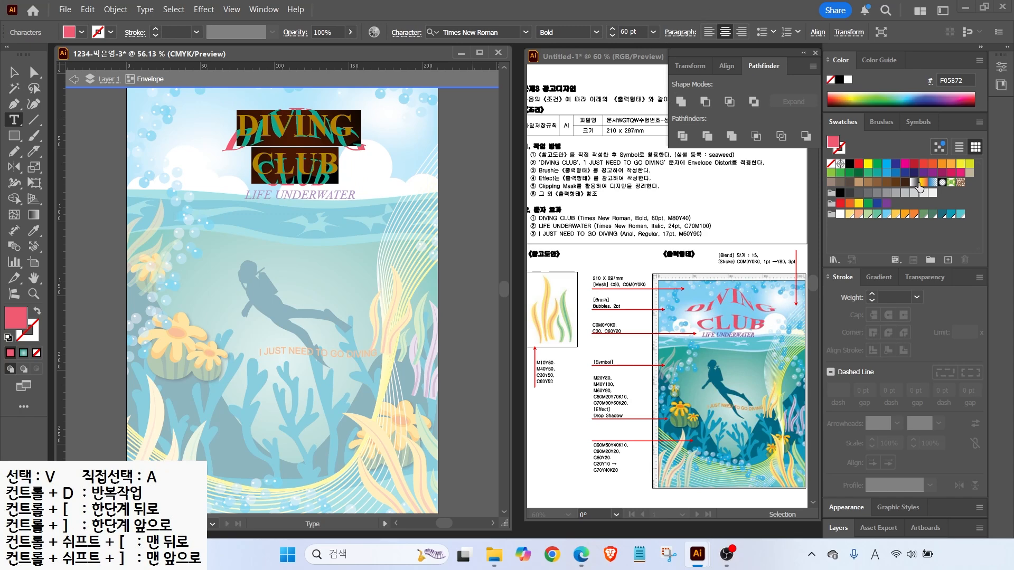
pyautogui.click(406, 32)
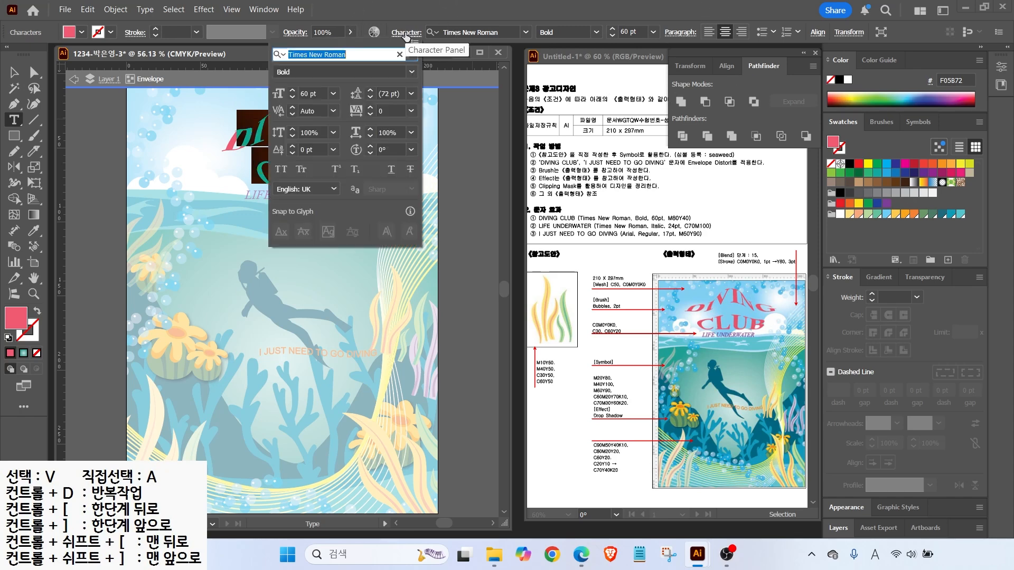
pyautogui.click(411, 94)
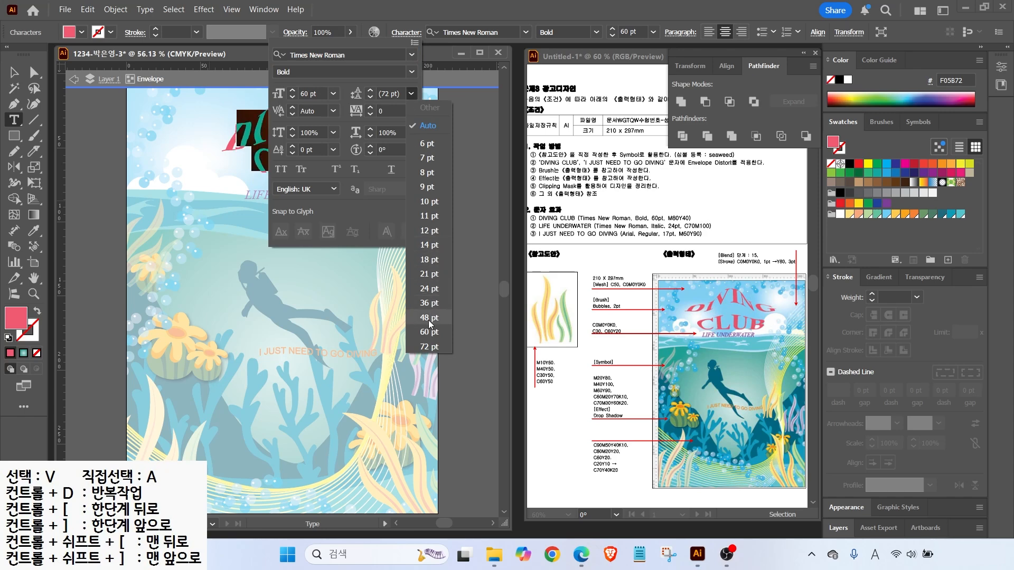
pyautogui.click(429, 318)
pyautogui.click(406, 33)
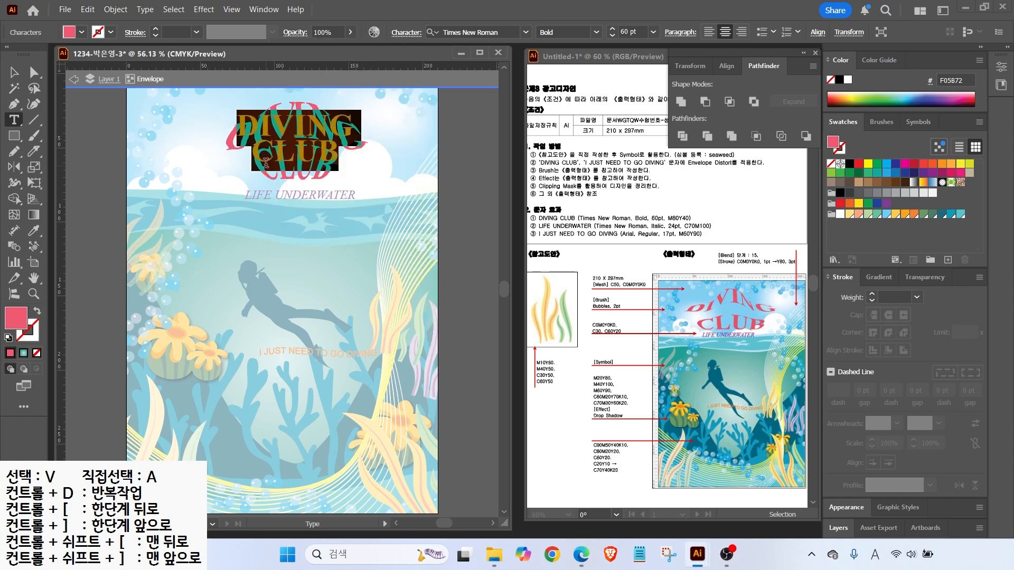
pyautogui.click(405, 33)
pyautogui.click(384, 93)
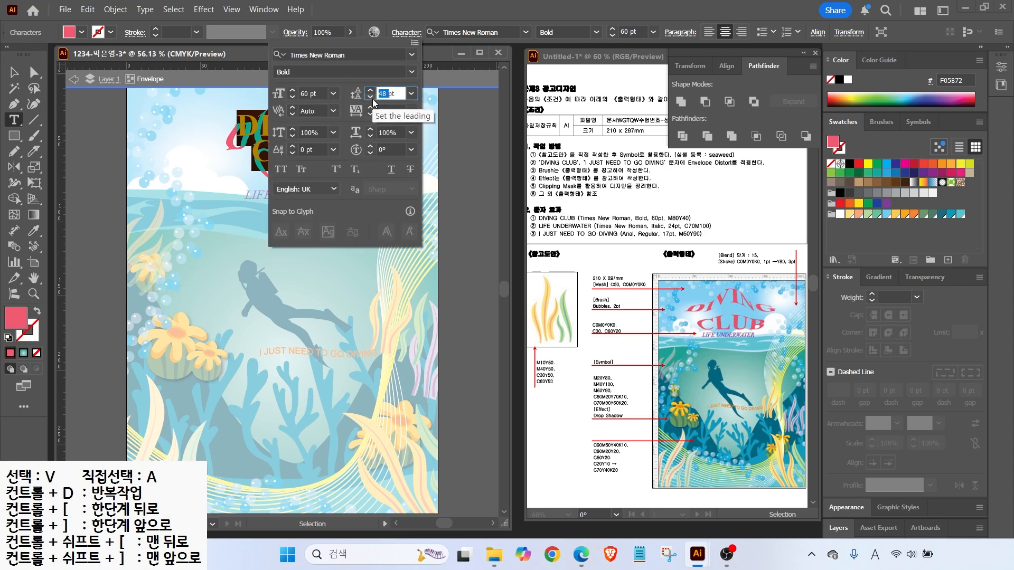
pyautogui.press('Escape')
pyautogui.click(73, 80)
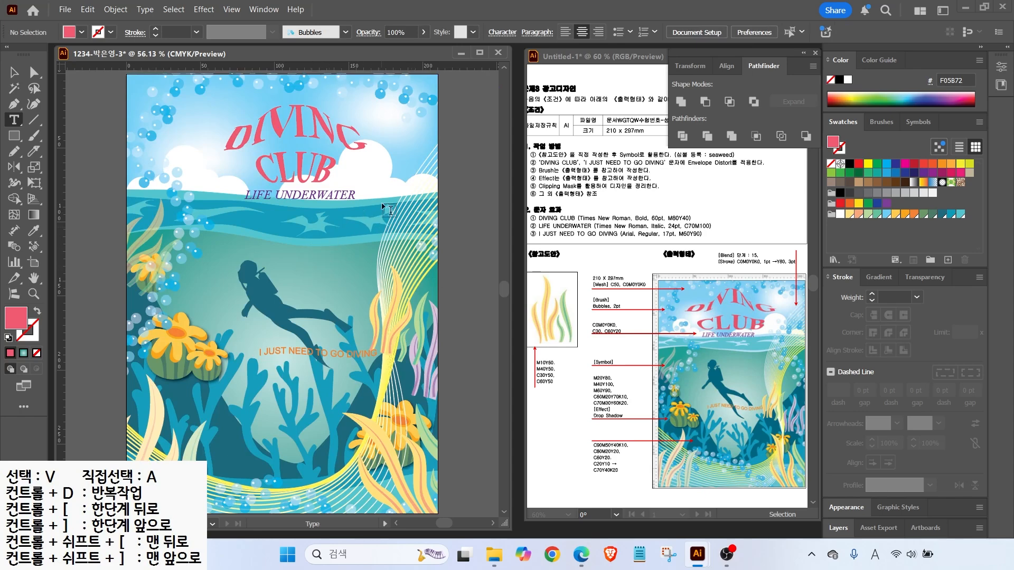
# Save the poster as a new .ai file with the default Illustrator options
pyautogui.click(65, 10)
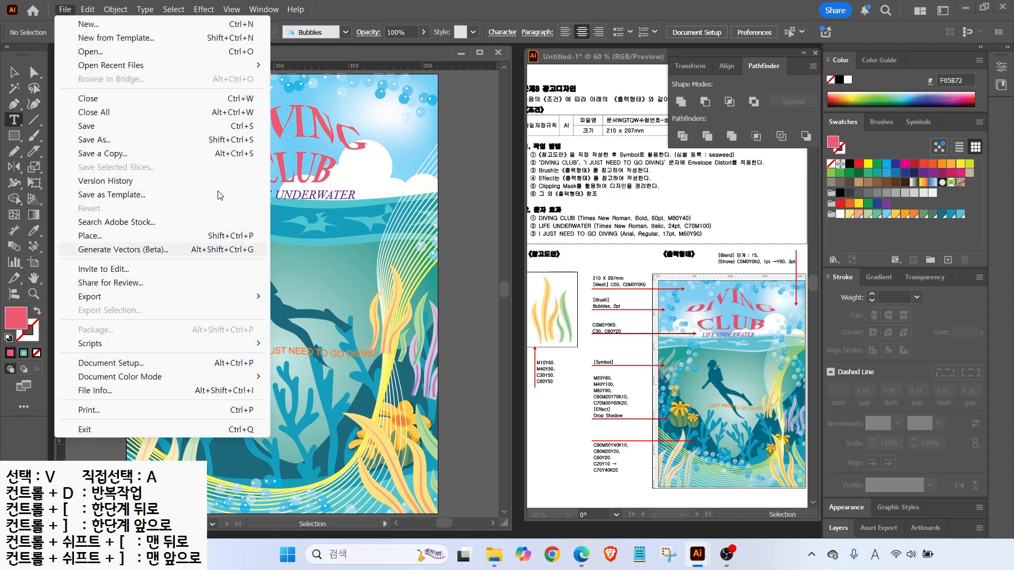
pyautogui.click(211, 126)
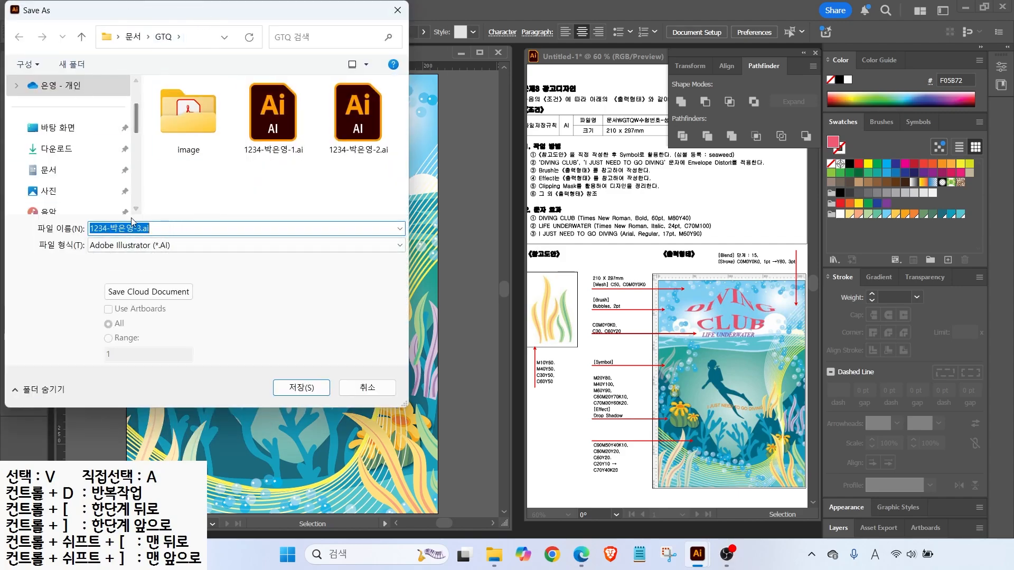
pyautogui.click(291, 390)
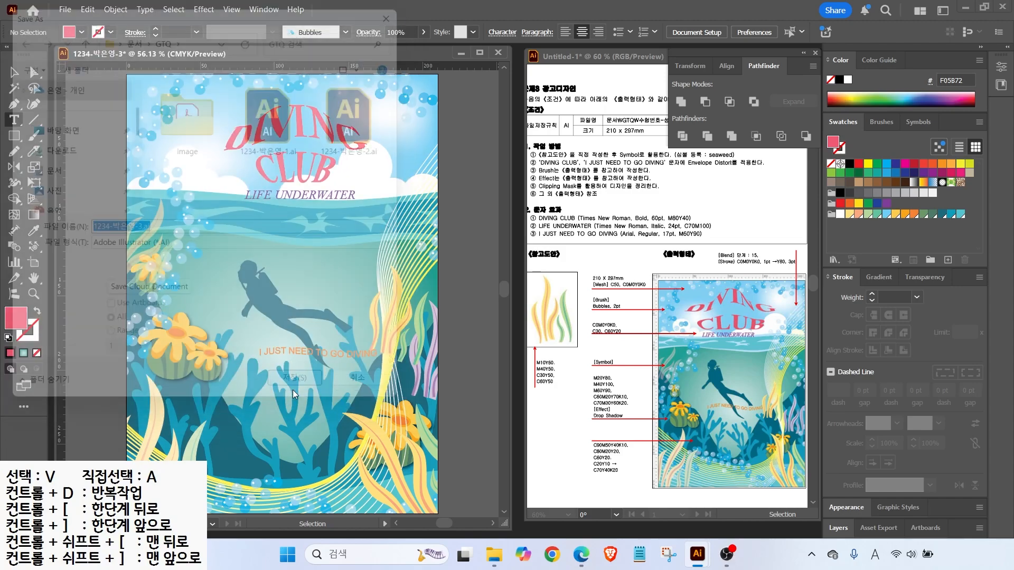
pyautogui.click(470, 475)
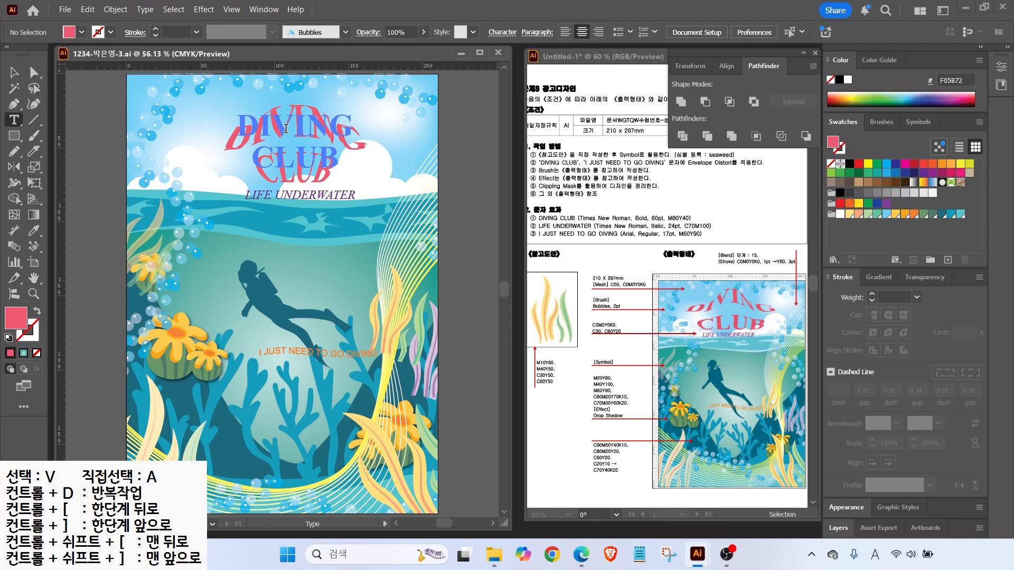
# Open the Object menu and dismiss it without changes
pyautogui.click(116, 9)
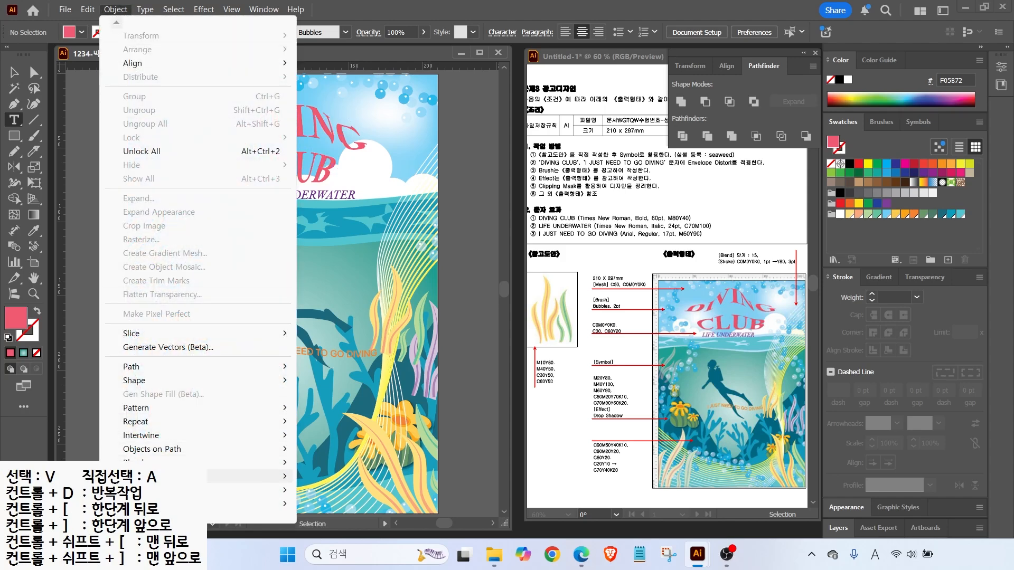
pyautogui.moveTo(158, 476)
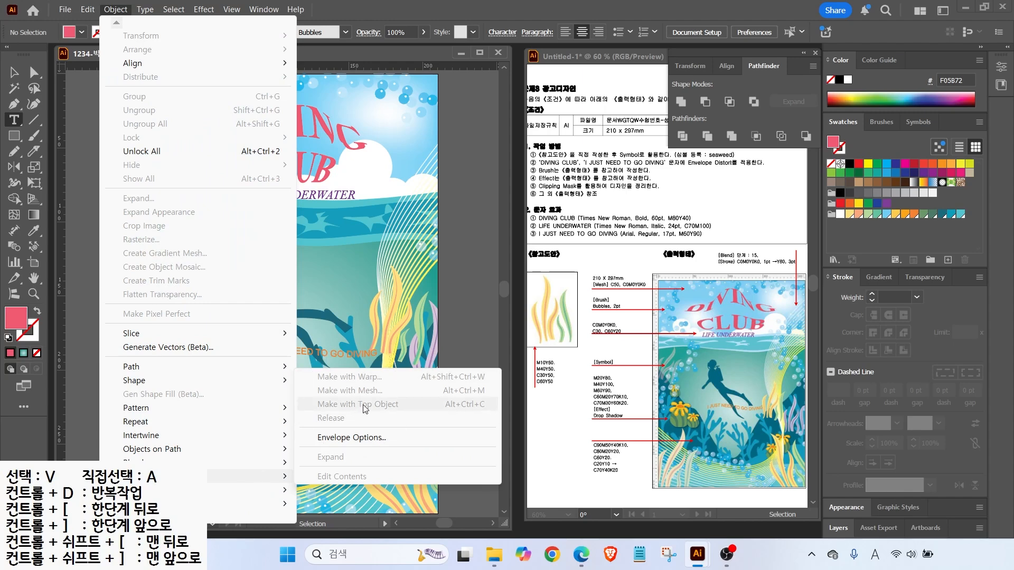
pyautogui.click(337, 270)
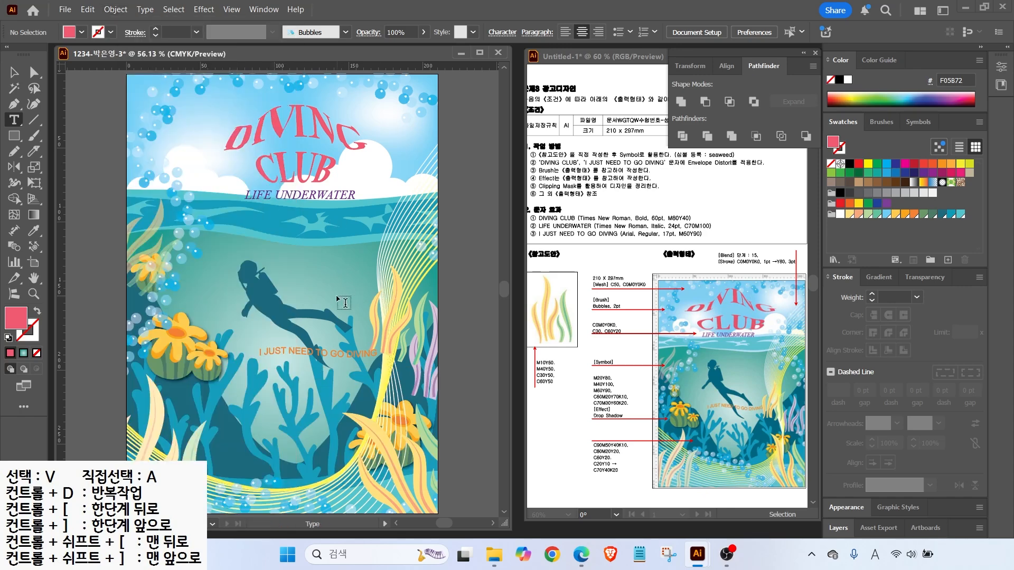